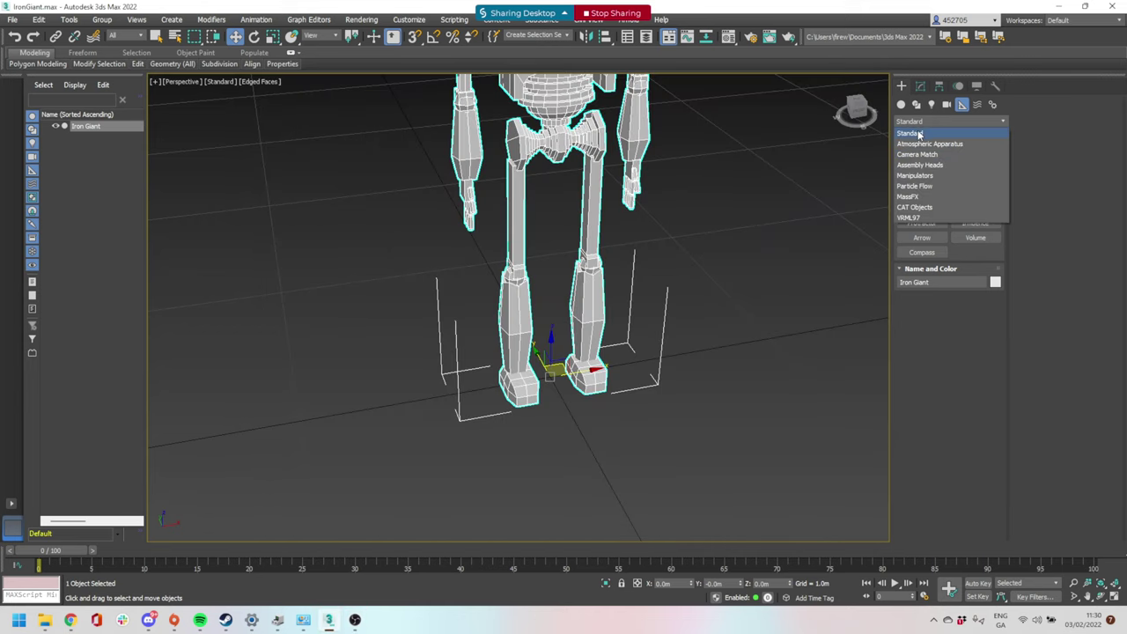
# Choose the CATParent helper from the CAT Objects category and turn on snapping to grid points
pyautogui.click(915, 208)
pyautogui.click(924, 179)
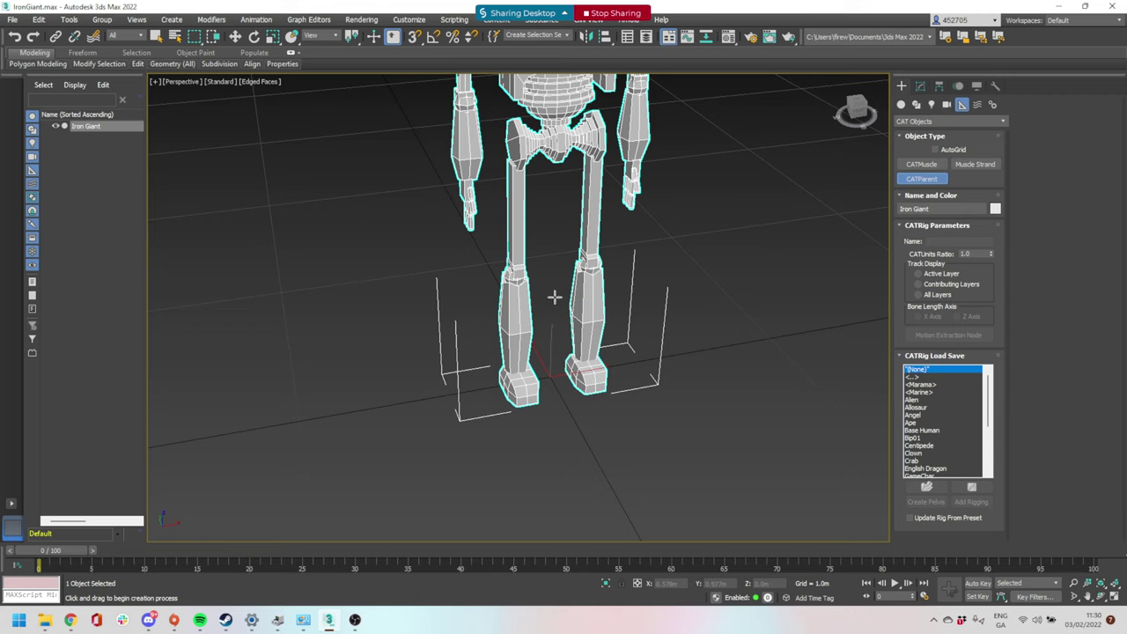
pyautogui.press('s')
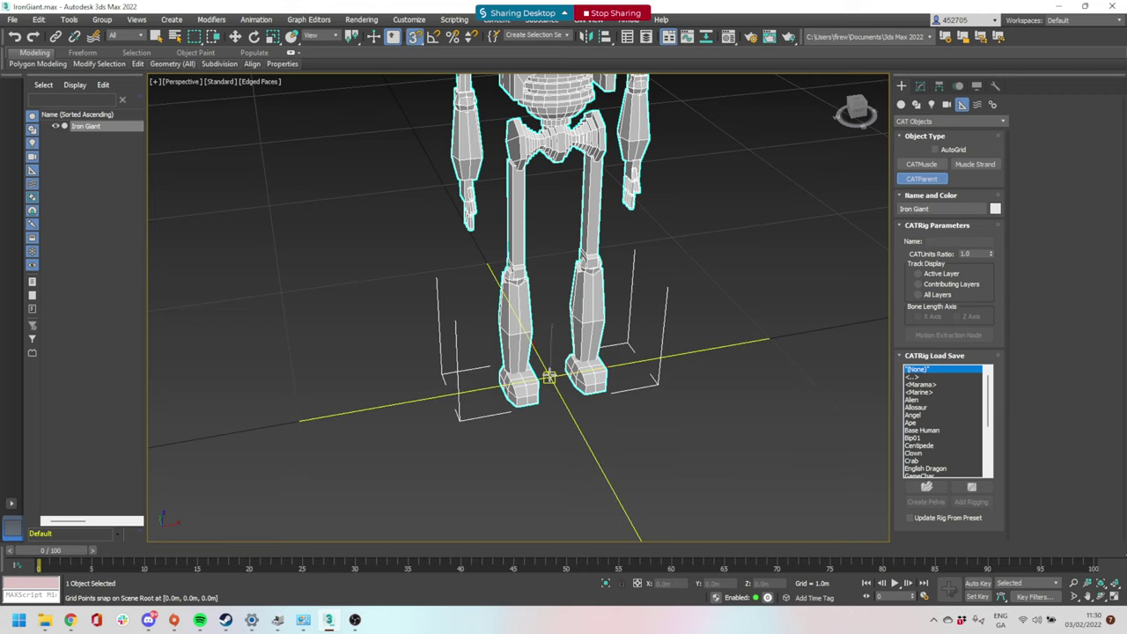
pyautogui.moveTo(547, 377); pyautogui.dragTo(689, 137)
pyautogui.hotkey('ctrl', 'z')
pyautogui.click(552, 364)
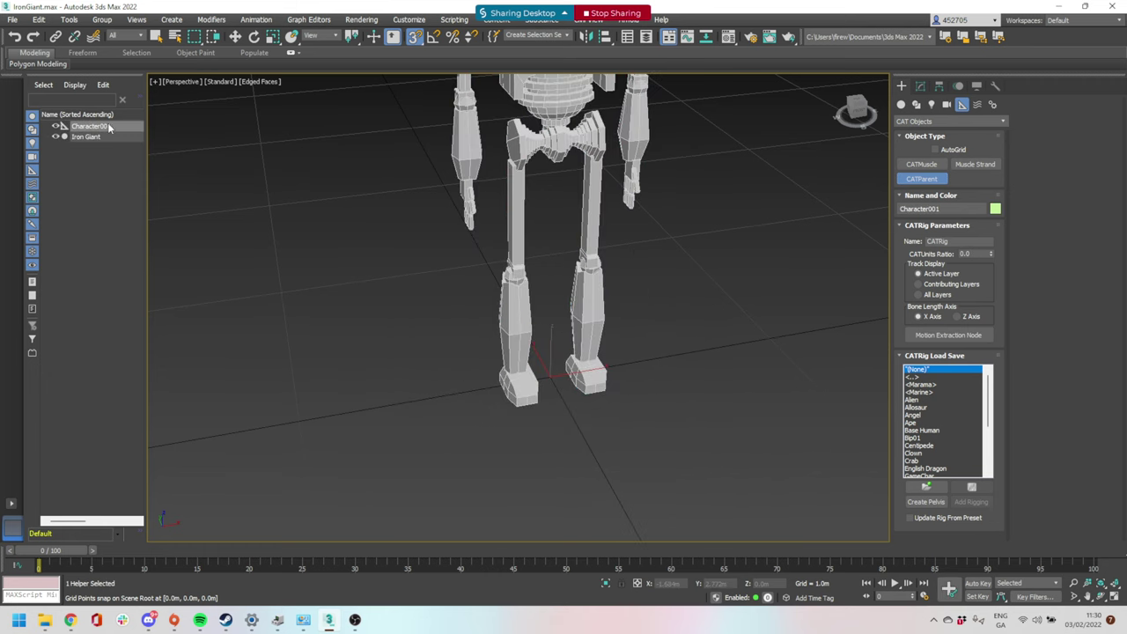
pyautogui.hotkey('ctrl', 'z')
# Place the CATParent at the world origin between the robot's feet with a CATUnits ratio of 0.01, and show its modify parameters
pyautogui.moveTo(551, 376); pyautogui.dragTo(662, 220)
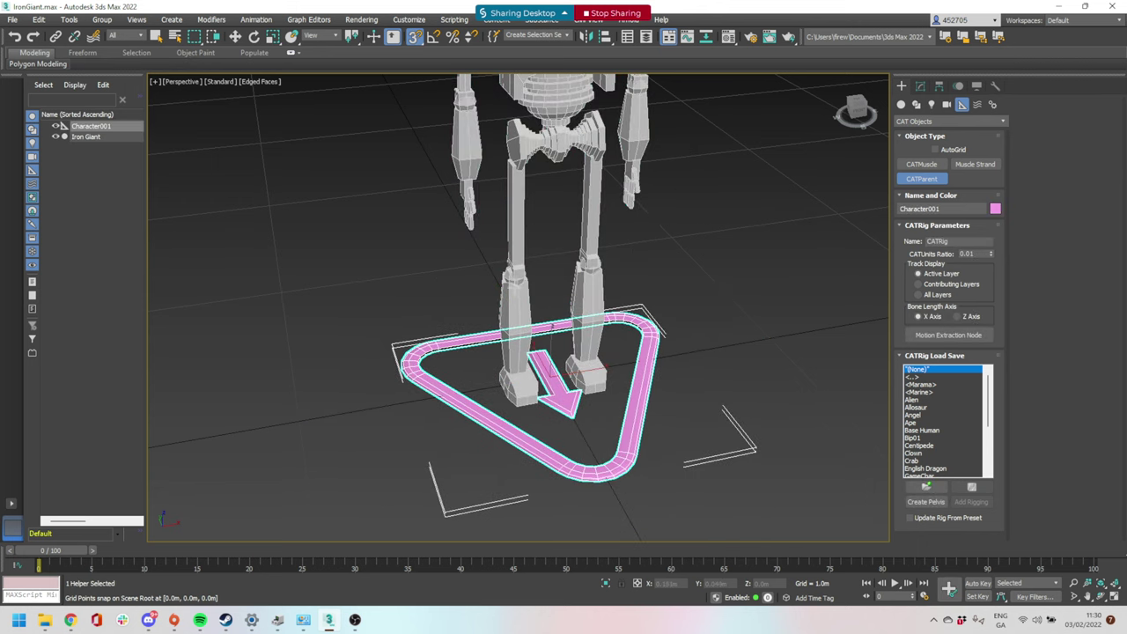
pyautogui.keyDown('alt'); pyautogui.moveTo(632, 330); pyautogui.dragTo(609, 292, button='middle'); pyautogui.keyUp('alt')
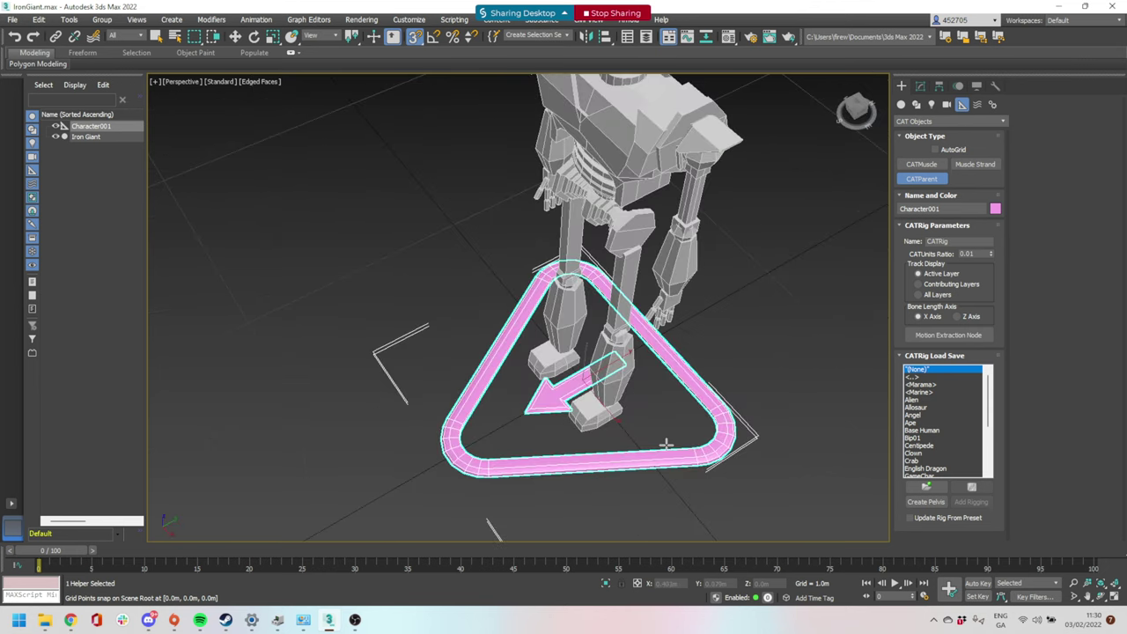
pyautogui.keyDown('alt'); pyautogui.moveTo(590, 421); pyautogui.dragTo(672, 403, button='middle'); pyautogui.keyUp('alt')
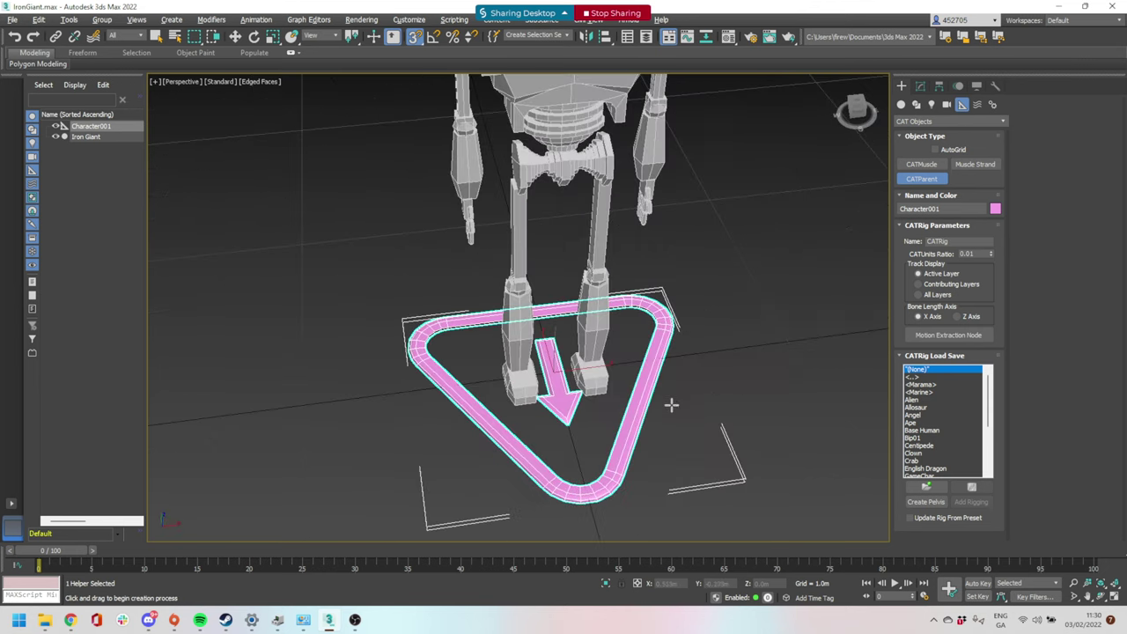
pyautogui.keyDown('alt'); pyautogui.moveTo(687, 327); pyautogui.dragTo(707, 292, button='middle'); pyautogui.keyUp('alt')
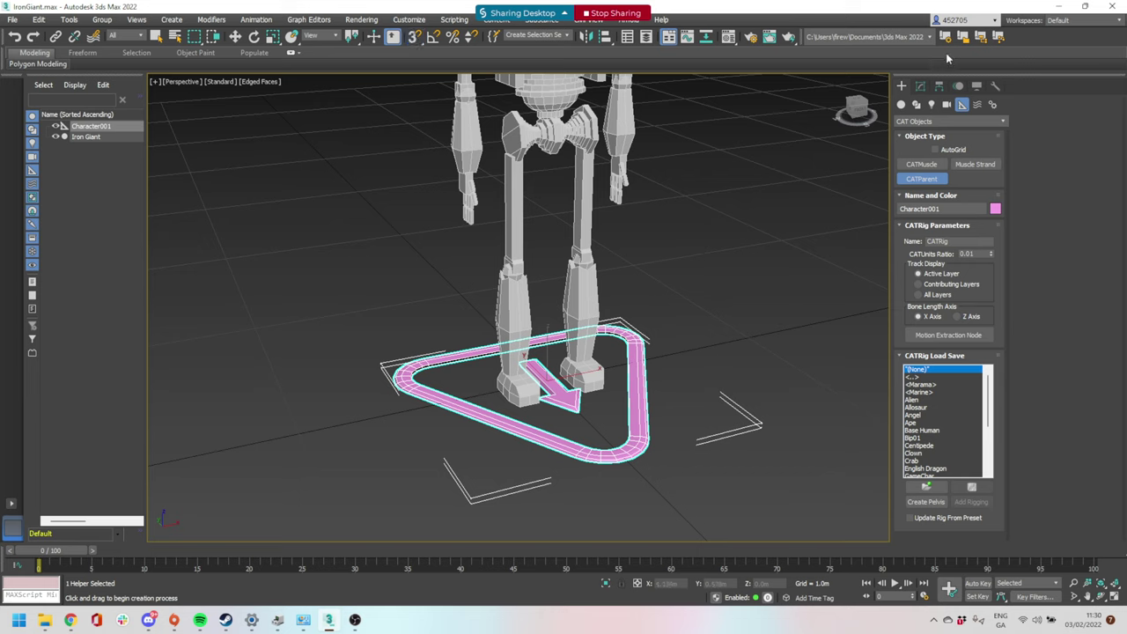
pyautogui.click(920, 88)
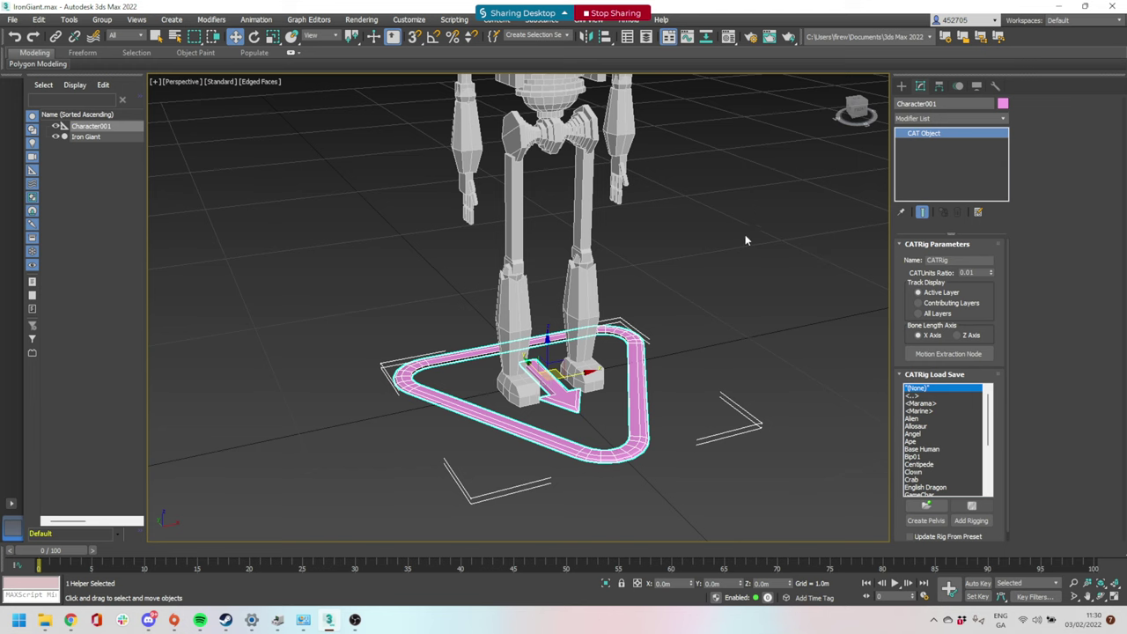
# Make the Iron Giant mesh see-through, leaving the CATParent triangle solid, and clear the selection
pyautogui.moveTo(740, 202); pyautogui.dragTo(744, 230, button='middle')
pyautogui.scroll(-1, 991, 326)
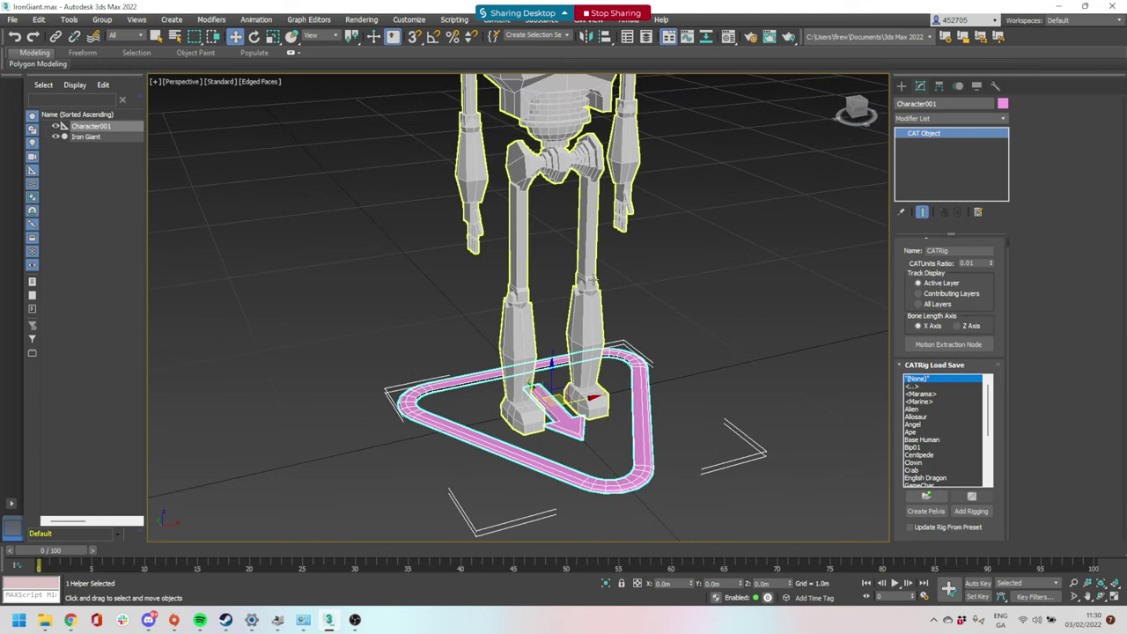
pyautogui.scroll(-2, 604, 306)
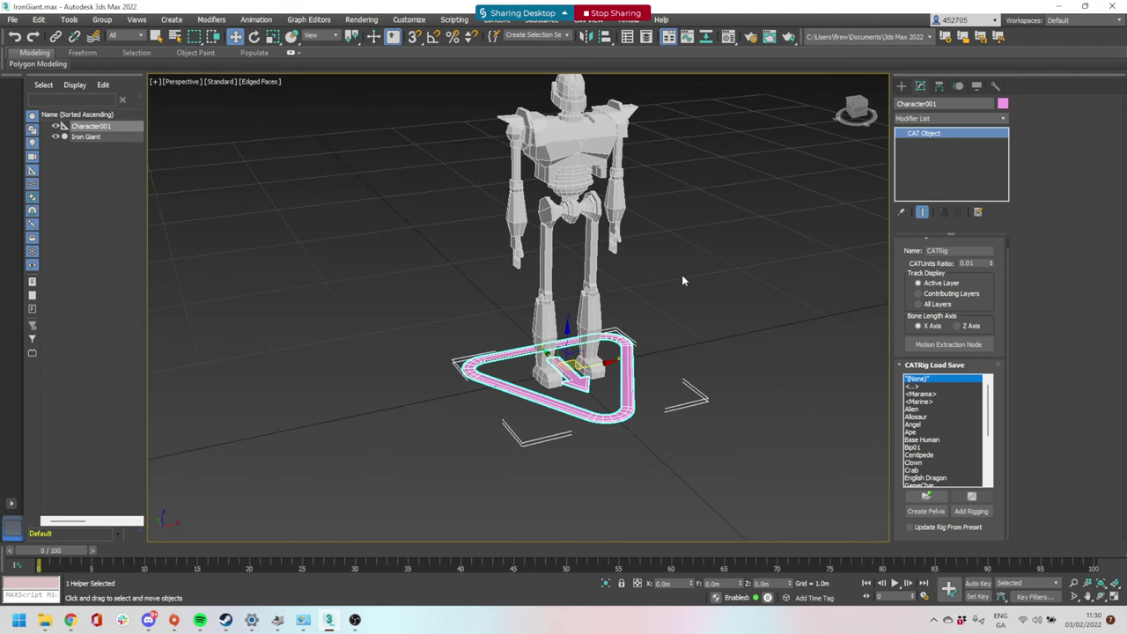
pyautogui.moveTo(742, 322); pyautogui.dragTo(694, 324, button='middle')
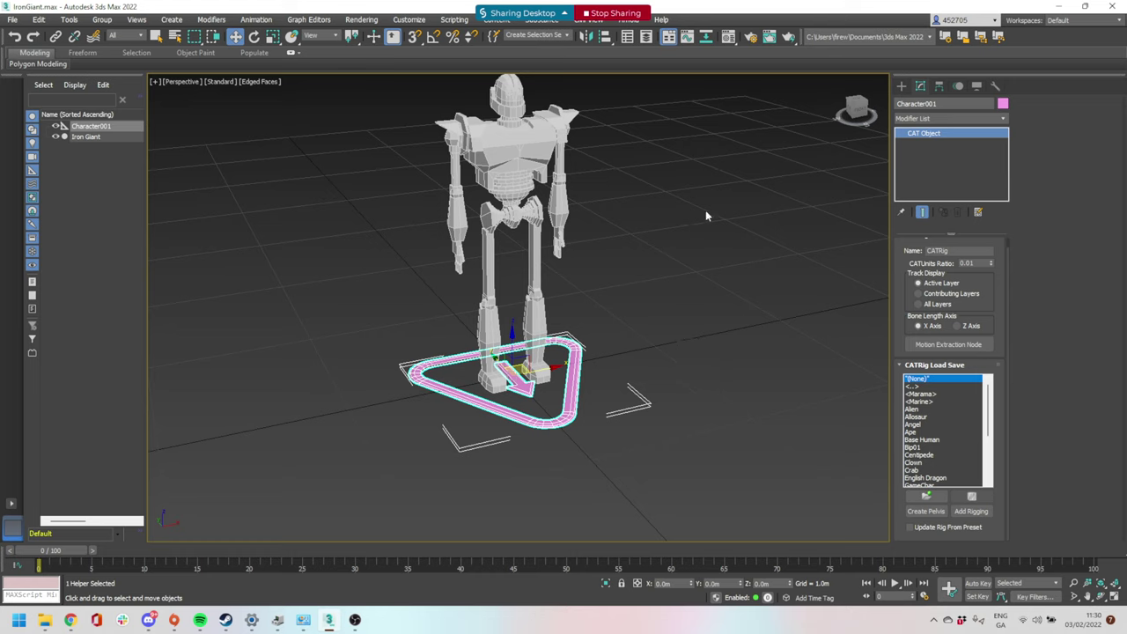
pyautogui.click(590, 146)
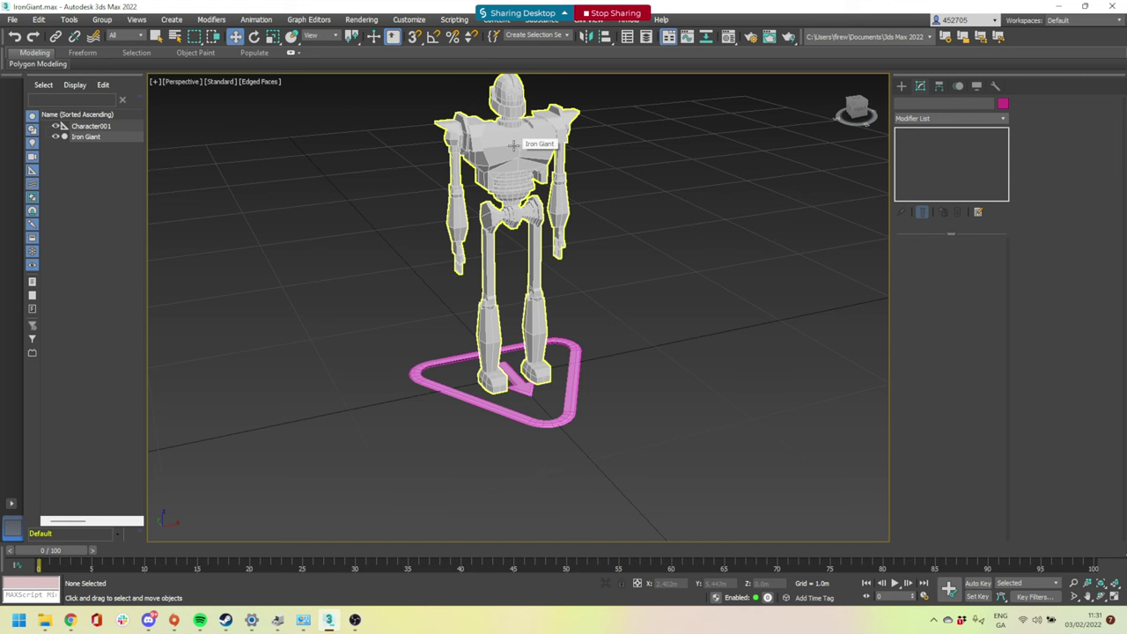
pyautogui.click(513, 143)
pyautogui.press('z')
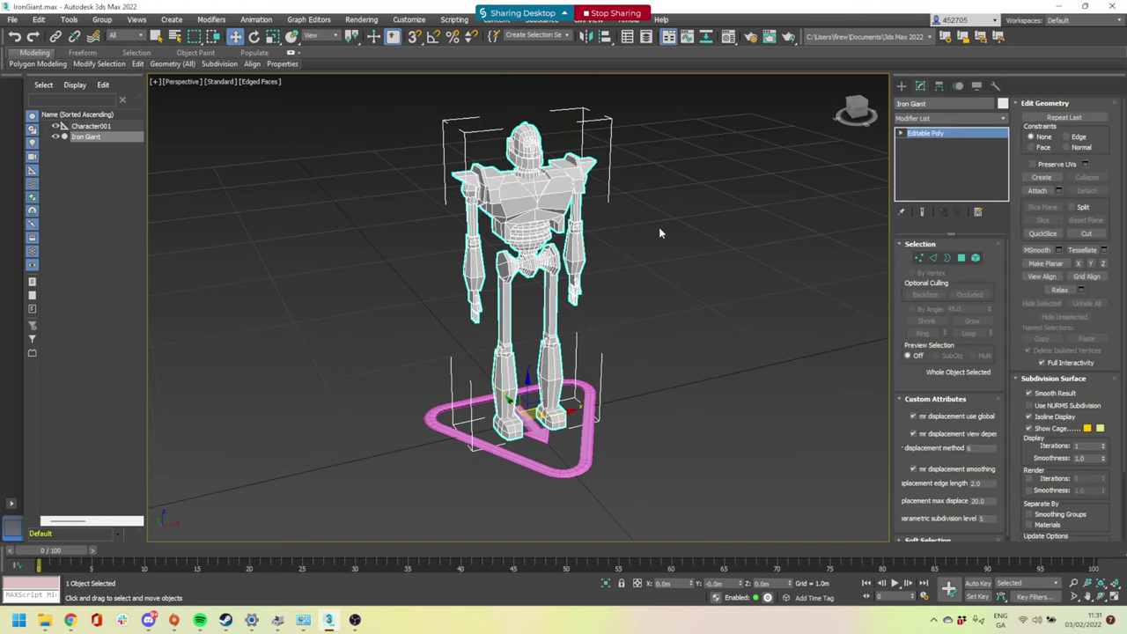
pyautogui.hotkey('alt', 'x')
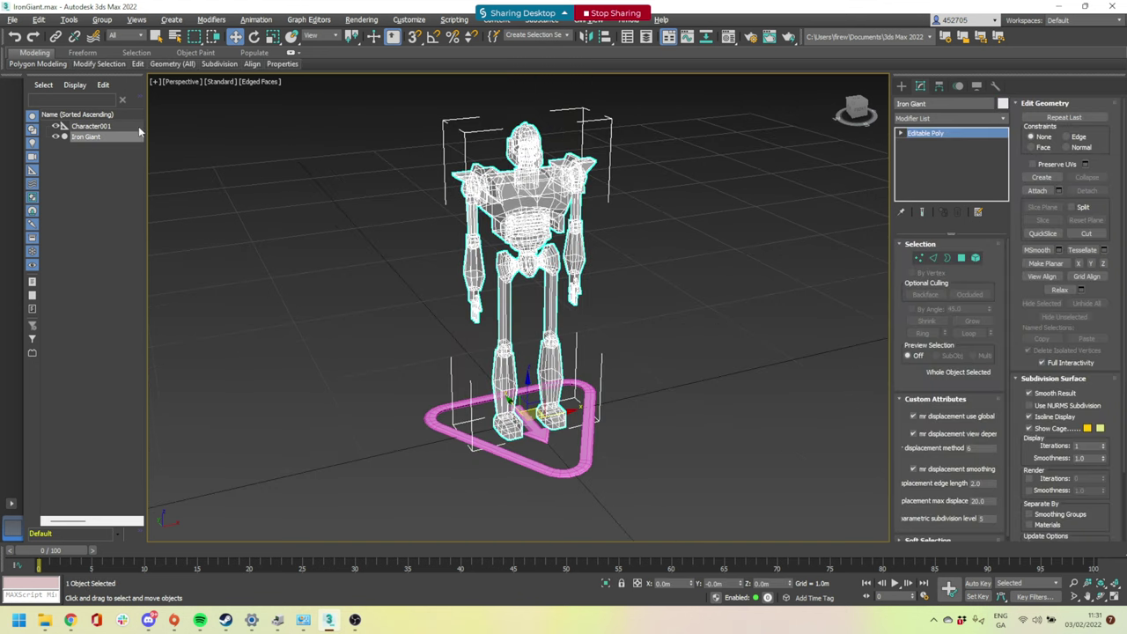
pyautogui.click(92, 196)
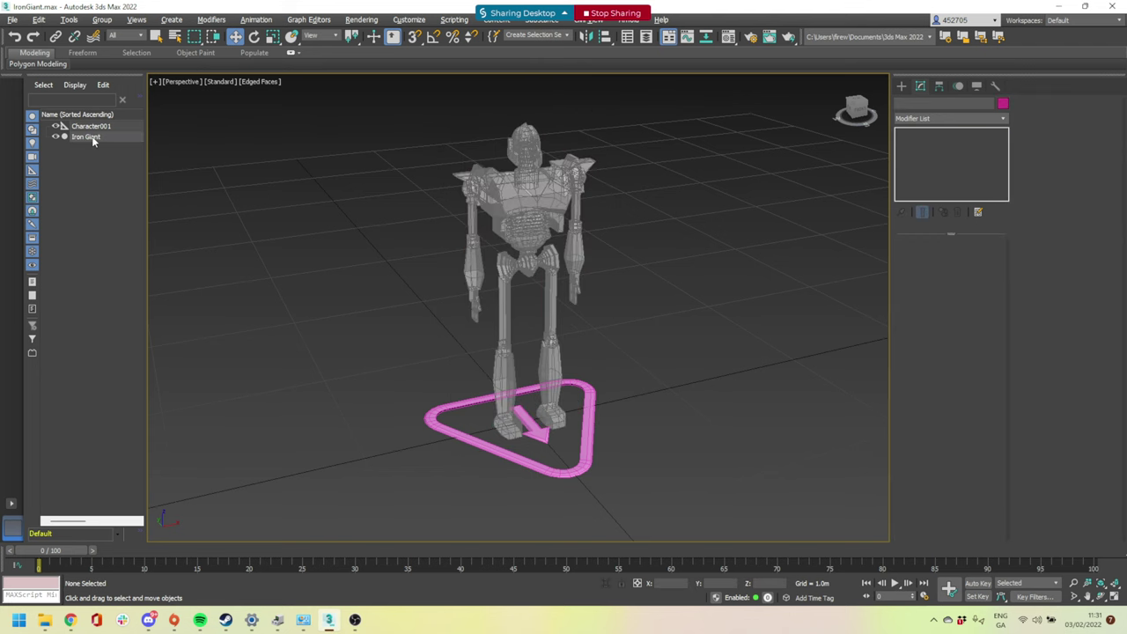
# Freeze the Iron Giant mesh and check that it cannot be selected in the viewport
pyautogui.click(86, 137)
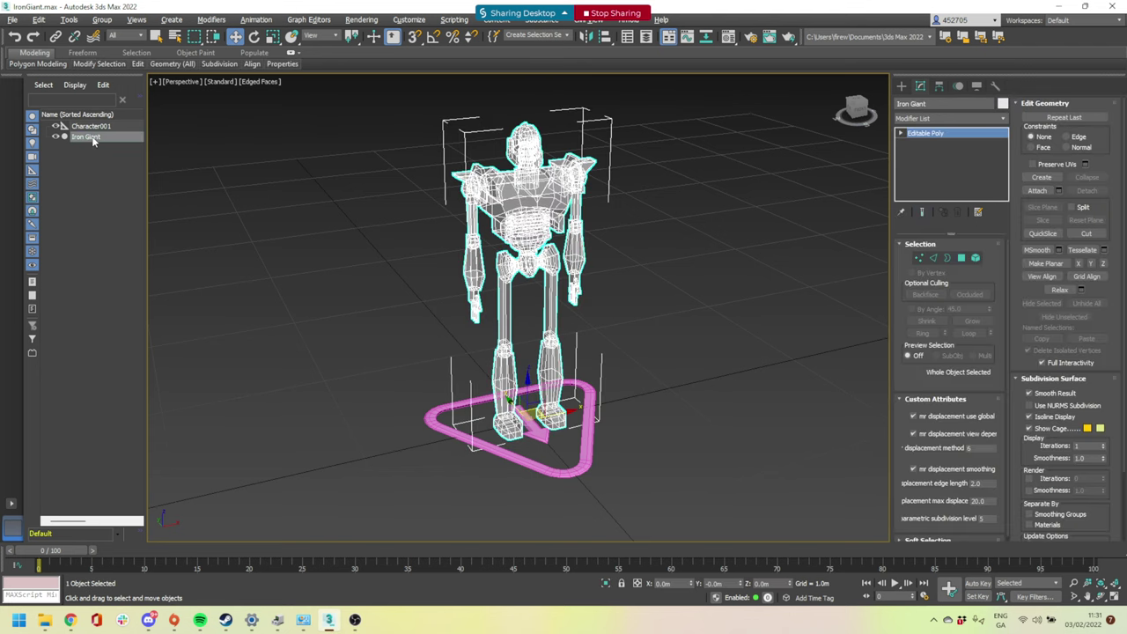
pyautogui.rightClick(93, 139)
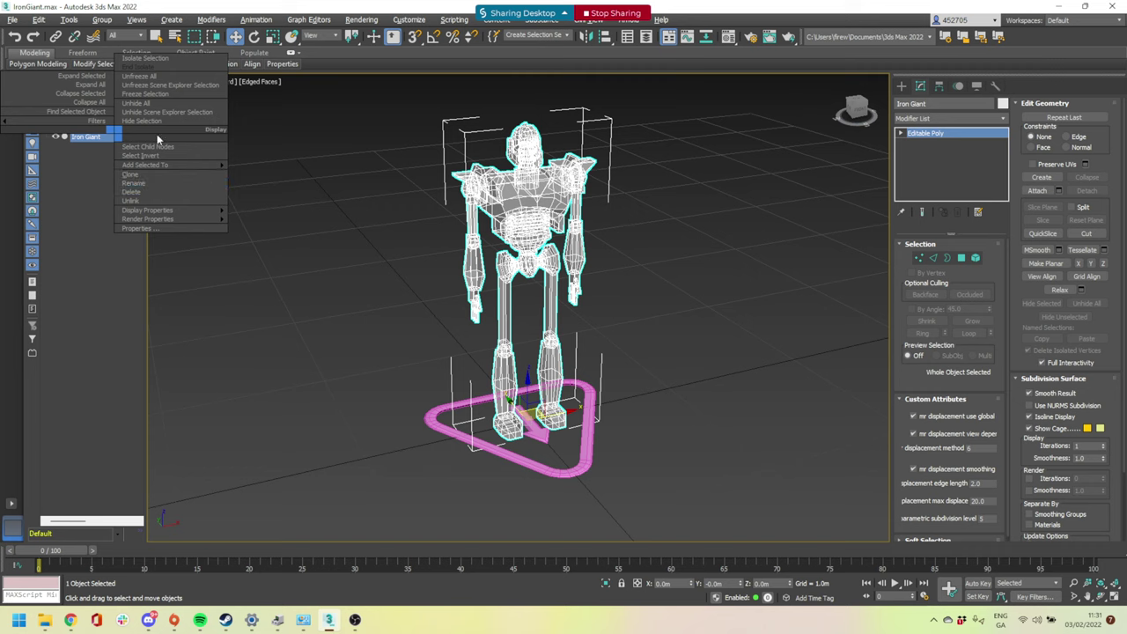
pyautogui.click(67, 177)
pyautogui.rightClick(75, 137)
pyautogui.click(134, 106)
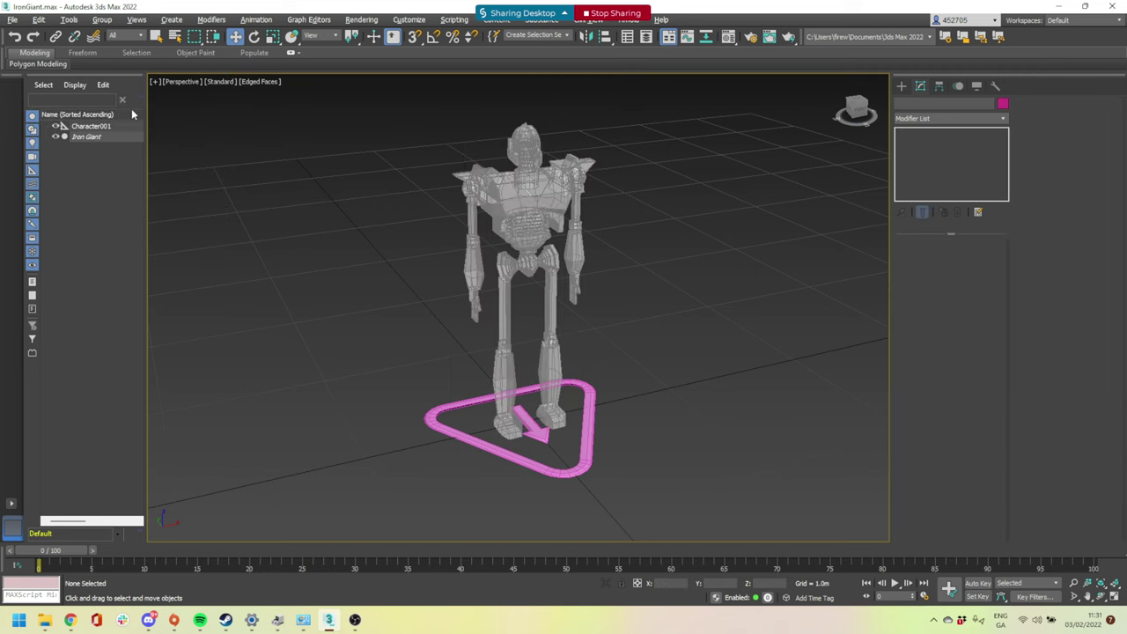
pyautogui.moveTo(605, 233); pyautogui.dragTo(492, 272)
# Scale the CATParent triangle down uniformly to about 75 percent around the robot's feet
pyautogui.keyDown('alt'); pyautogui.moveTo(611, 300); pyautogui.dragTo(609, 312, button='middle'); pyautogui.keyUp('alt')
pyautogui.click(573, 396)
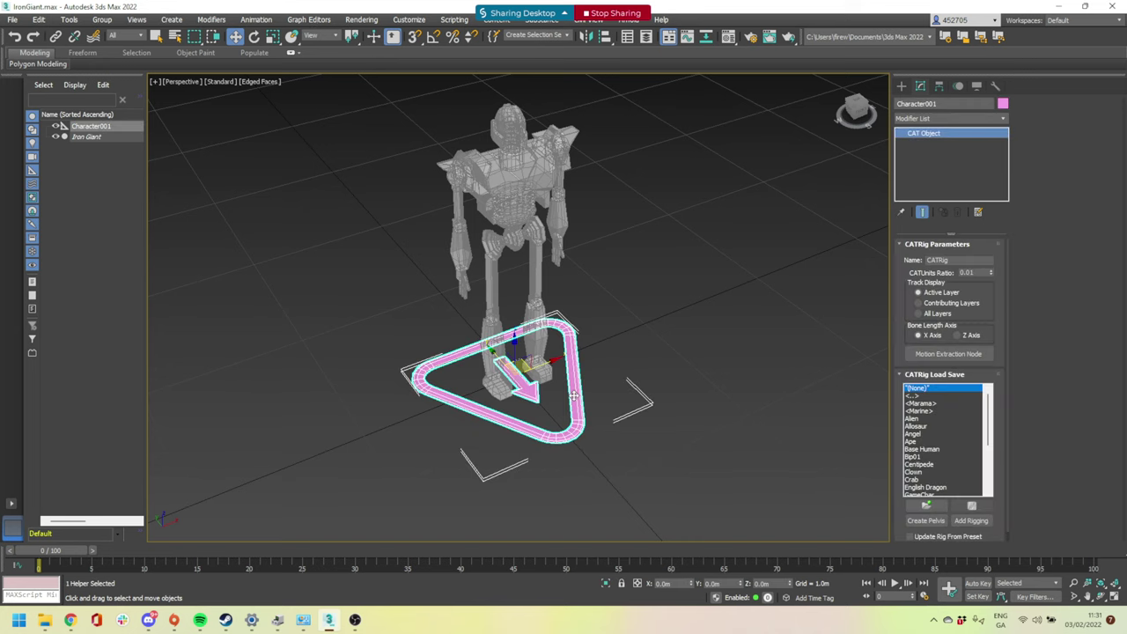
pyautogui.press('r')
pyautogui.moveTo(533, 379); pyautogui.dragTo(533, 403)
pyautogui.keyDown('alt'); pyautogui.moveTo(649, 385); pyautogui.dragTo(607, 369, button='middle'); pyautogui.keyUp('alt')
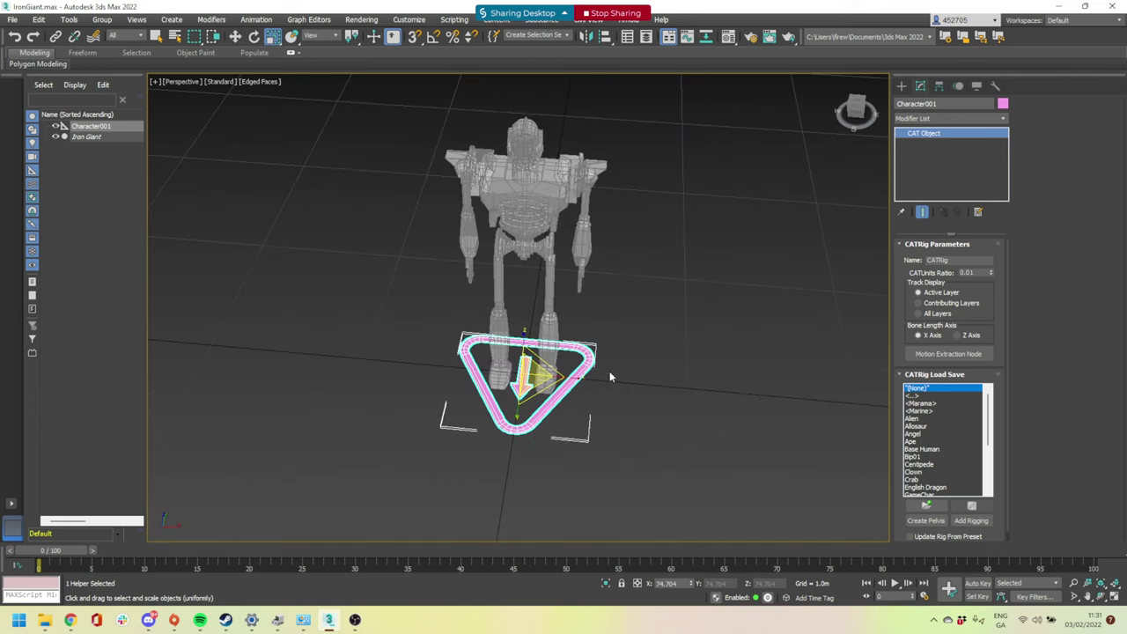
pyautogui.moveTo(581, 379)
pyautogui.keyDown('alt'); pyautogui.mouseDown(button='middle')
pyautogui.moveTo(574, 352)
pyautogui.moveTo(571, 389)
pyautogui.mouseUp(button='middle'); pyautogui.keyUp('alt')
pyautogui.scroll(3, 567, 383)
pyautogui.keyDown('alt'); pyautogui.moveTo(620, 422); pyautogui.dragTo(632, 405, button='middle'); pyautogui.keyUp('alt')
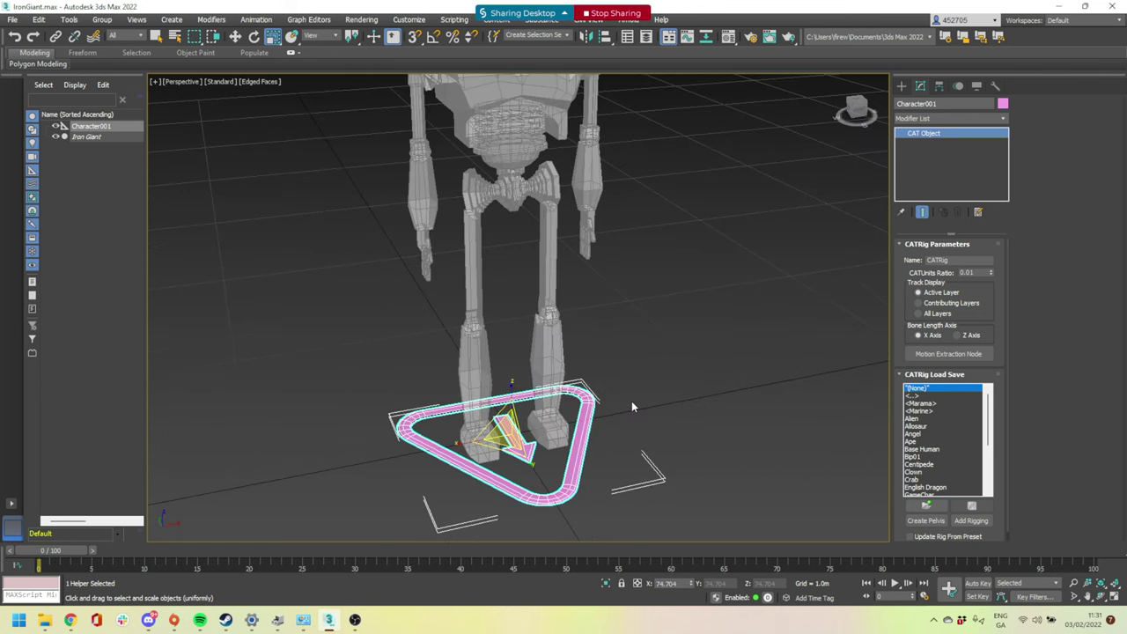
pyautogui.click(355, 620)
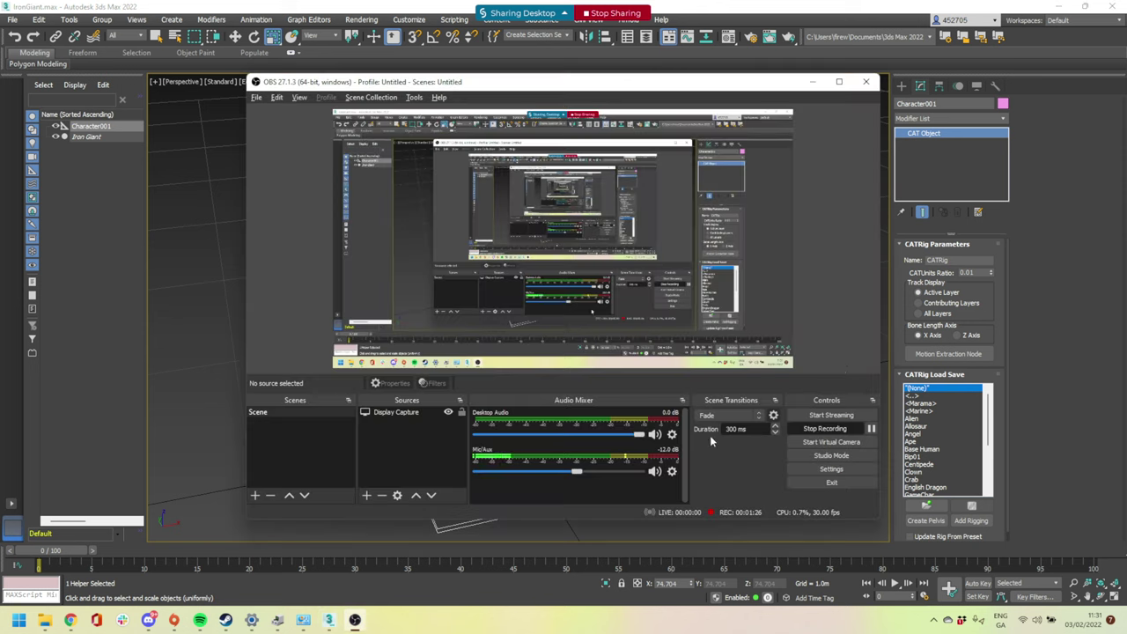
pyautogui.click(871, 429)
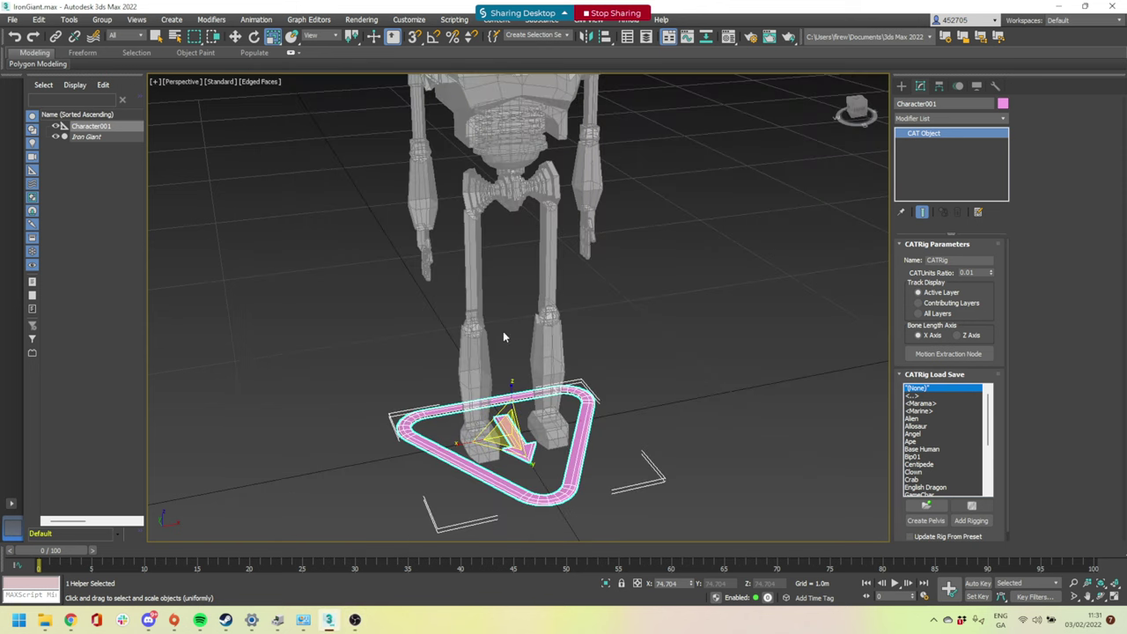
# Create the pelvis hub for the CAT rig from the selected CATParent
pyautogui.moveTo(671, 353)
pyautogui.keyDown('alt'); pyautogui.mouseDown(button='middle')
pyautogui.moveTo(618, 387)
pyautogui.moveTo(661, 373)
pyautogui.mouseUp(button='middle'); pyautogui.keyUp('alt')
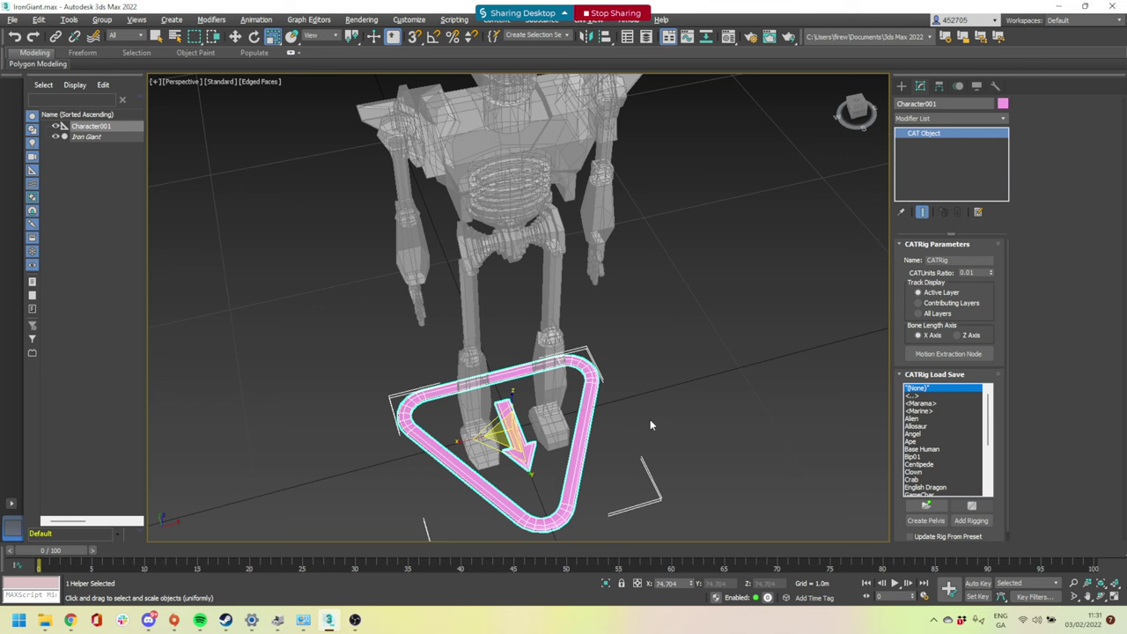
pyautogui.keyDown('alt'); pyautogui.moveTo(650, 419); pyautogui.dragTo(663, 392, button='middle'); pyautogui.keyUp('alt')
pyautogui.click(934, 525)
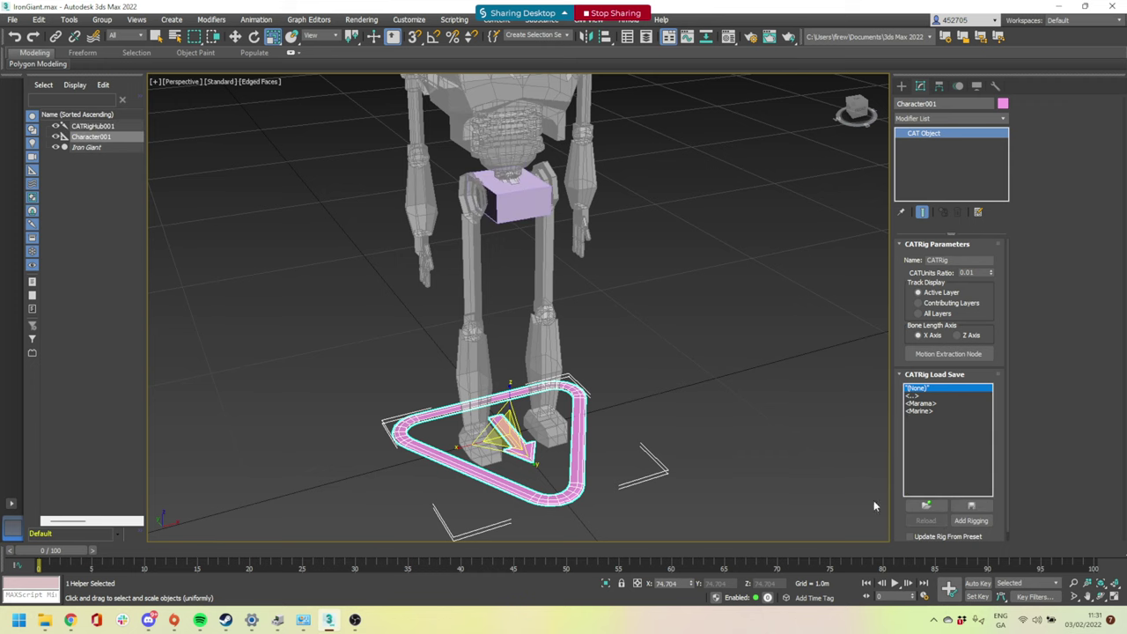
# Scale the pelvis hub front to back to a length of about 11.7 to match the robot's hips
pyautogui.click(511, 192)
pyautogui.keyDown('alt'); pyautogui.moveTo(594, 238); pyautogui.dragTo(614, 248, button='middle'); pyautogui.keyUp('alt')
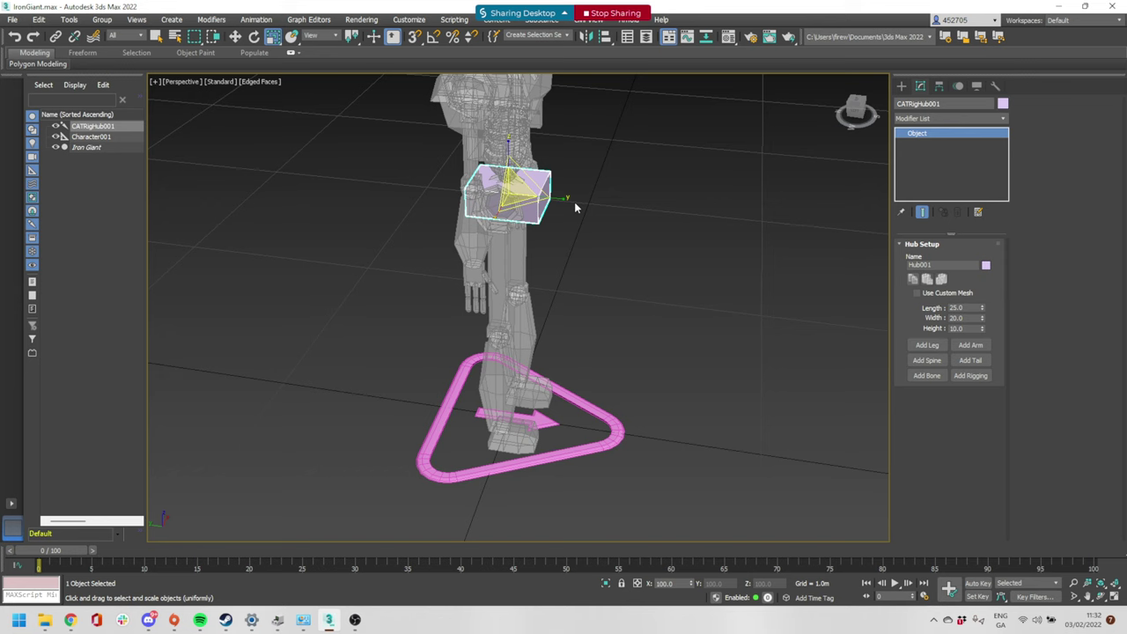
pyautogui.press('r')
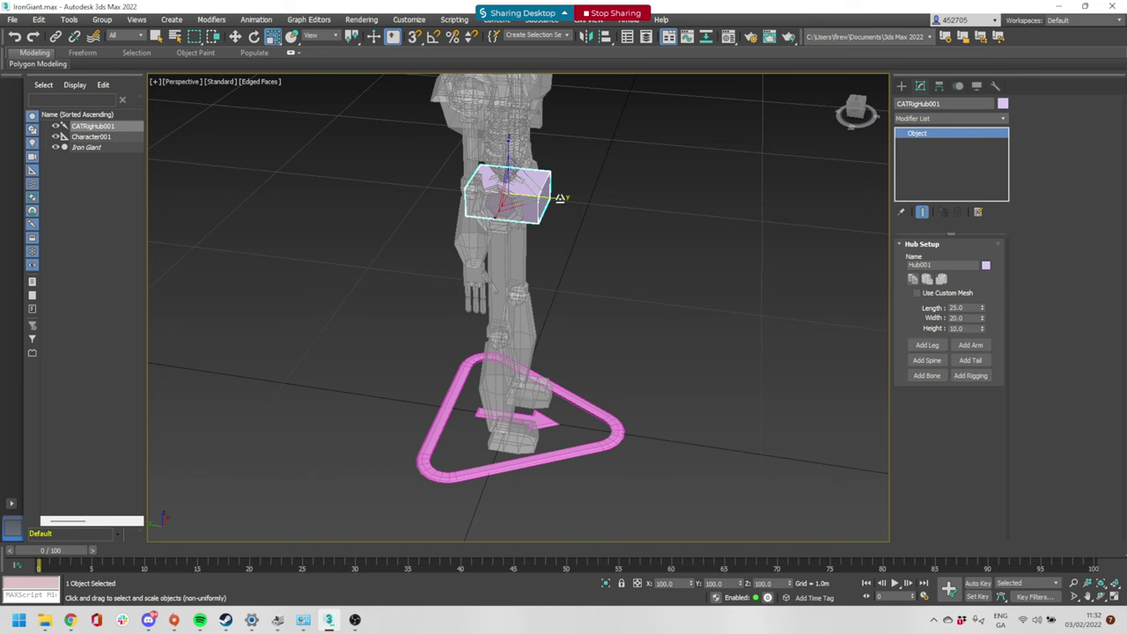
pyautogui.moveTo(576, 199); pyautogui.dragTo(554, 241, button='middle')
pyautogui.scroll(4, 534, 236)
pyautogui.scroll(-3, 533, 236)
pyautogui.keyDown('alt'); pyautogui.moveTo(617, 256); pyautogui.dragTo(506, 270, button='middle'); pyautogui.keyUp('alt')
pyautogui.press('r')
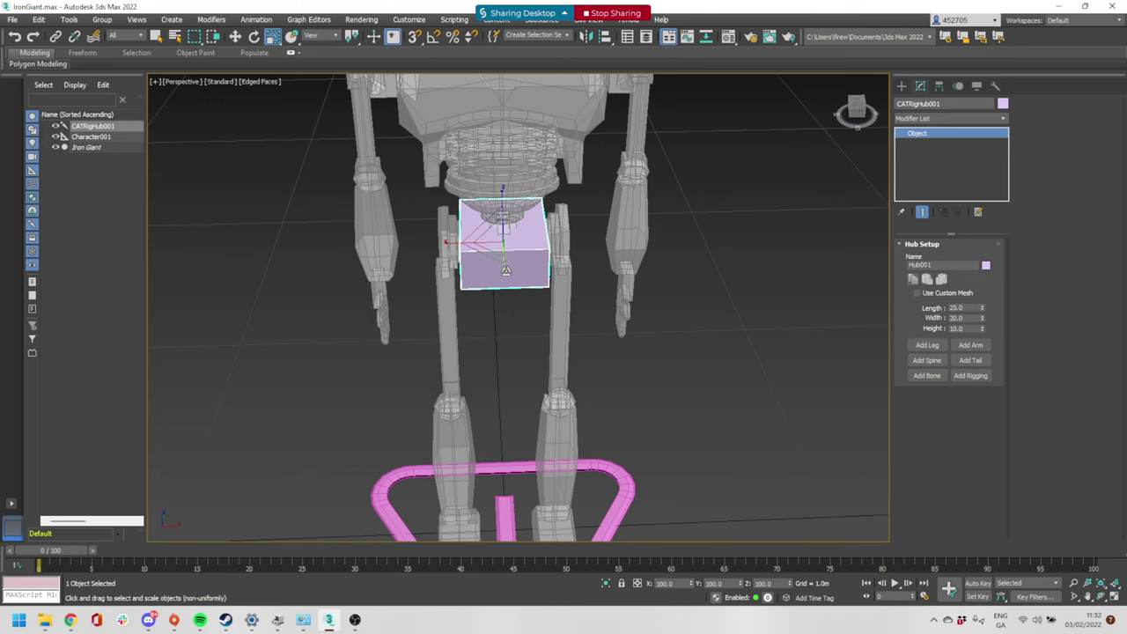
pyautogui.moveTo(505, 270); pyautogui.dragTo(504, 250)
# Widen the pelvis hub sideways to a width of about 23.8 so it reaches the hip joints
pyautogui.keyDown('alt'); pyautogui.moveTo(504, 250); pyautogui.dragTo(537, 241, button='middle'); pyautogui.keyUp('alt')
pyautogui.press('r')
pyautogui.press('r')
pyautogui.press('r')
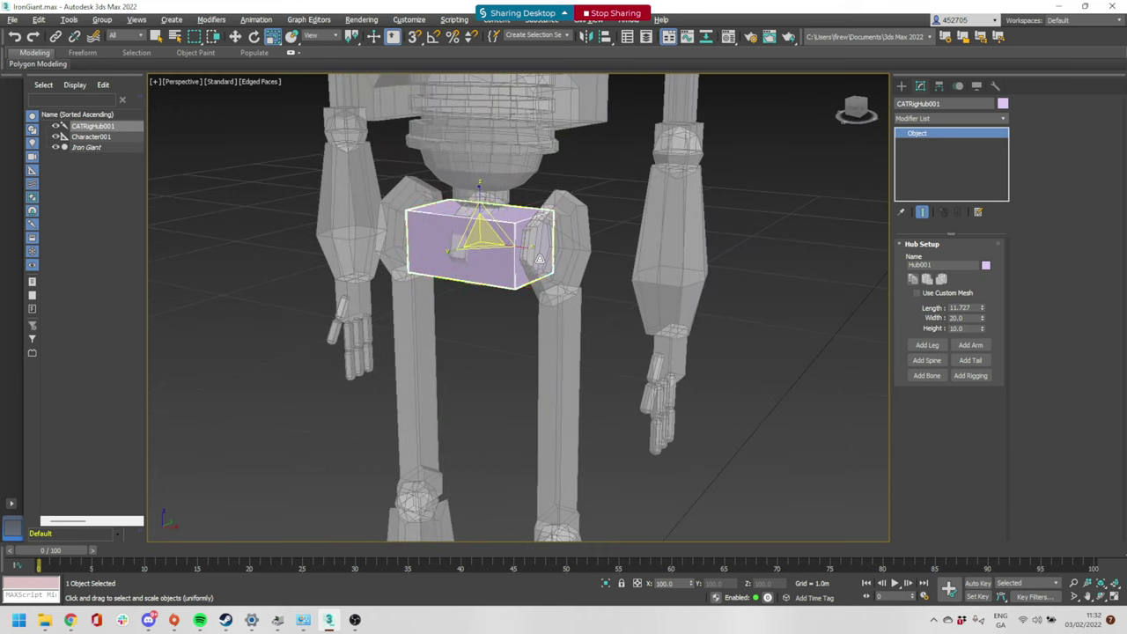
pyautogui.keyDown('alt'); pyautogui.moveTo(539, 259); pyautogui.dragTo(533, 254, button='middle'); pyautogui.keyUp('alt')
pyautogui.press('r')
pyautogui.moveTo(529, 246); pyautogui.dragTo(533, 250)
pyautogui.press('r')
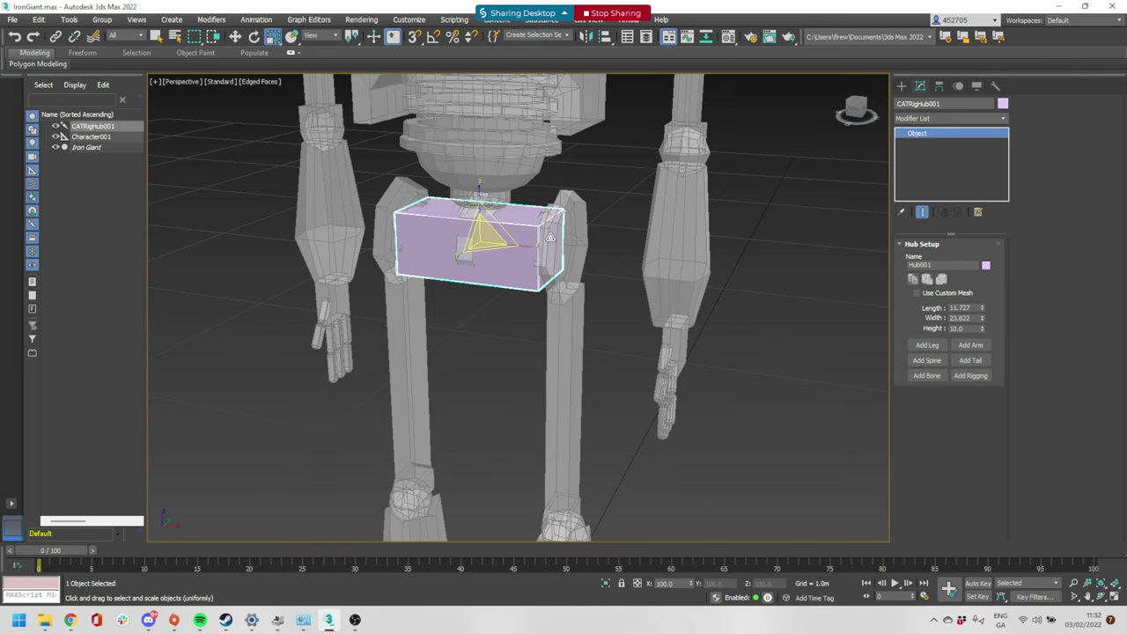
pyautogui.keyDown('alt'); pyautogui.moveTo(549, 238); pyautogui.dragTo(552, 238, button='middle'); pyautogui.keyUp('alt')
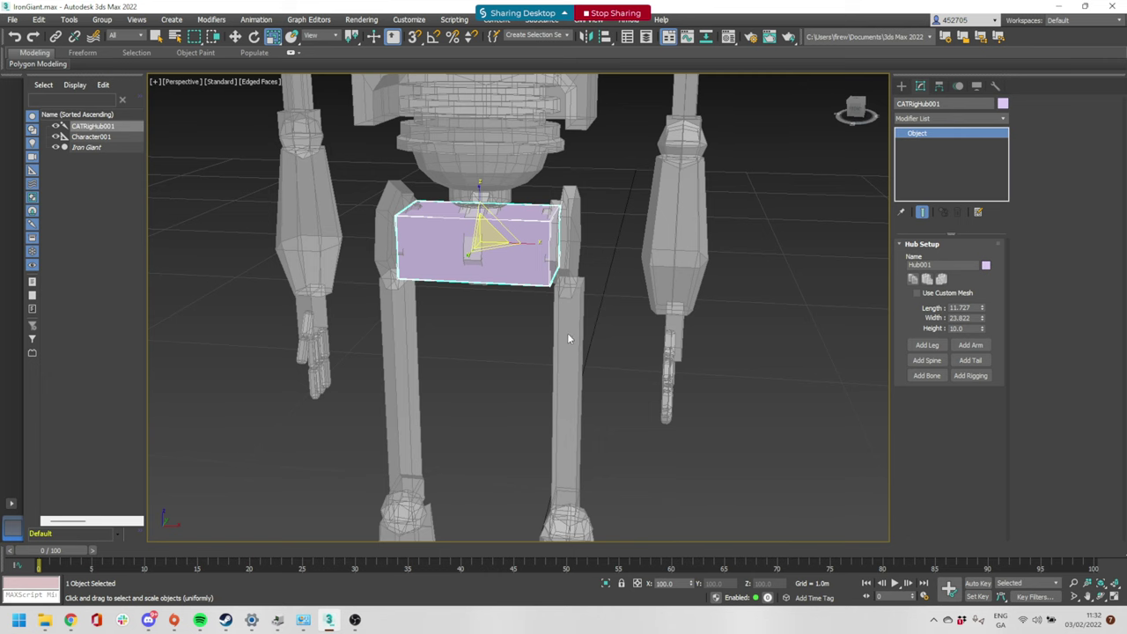
# Scale the pelvis hub to a width of about 24.5 and a height of about 9.2
pyautogui.moveTo(578, 314)
pyautogui.keyDown('alt'); pyautogui.mouseDown(button='middle')
pyautogui.moveTo(602, 317)
pyautogui.moveTo(538, 296)
pyautogui.moveTo(594, 300)
pyautogui.mouseUp(button='middle'); pyautogui.keyUp('alt')
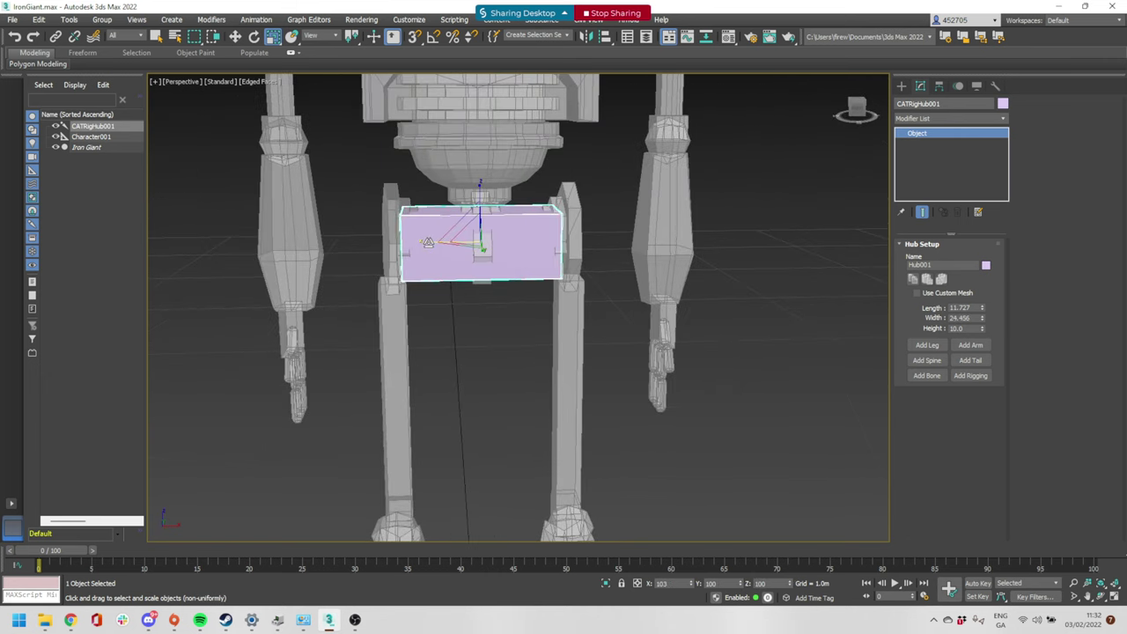
pyautogui.moveTo(429, 243); pyautogui.dragTo(426, 243)
pyautogui.keyDown('alt'); pyautogui.moveTo(571, 253); pyautogui.dragTo(428, 247, button='middle'); pyautogui.keyUp('alt')
pyautogui.moveTo(480, 190); pyautogui.dragTo(480, 196)
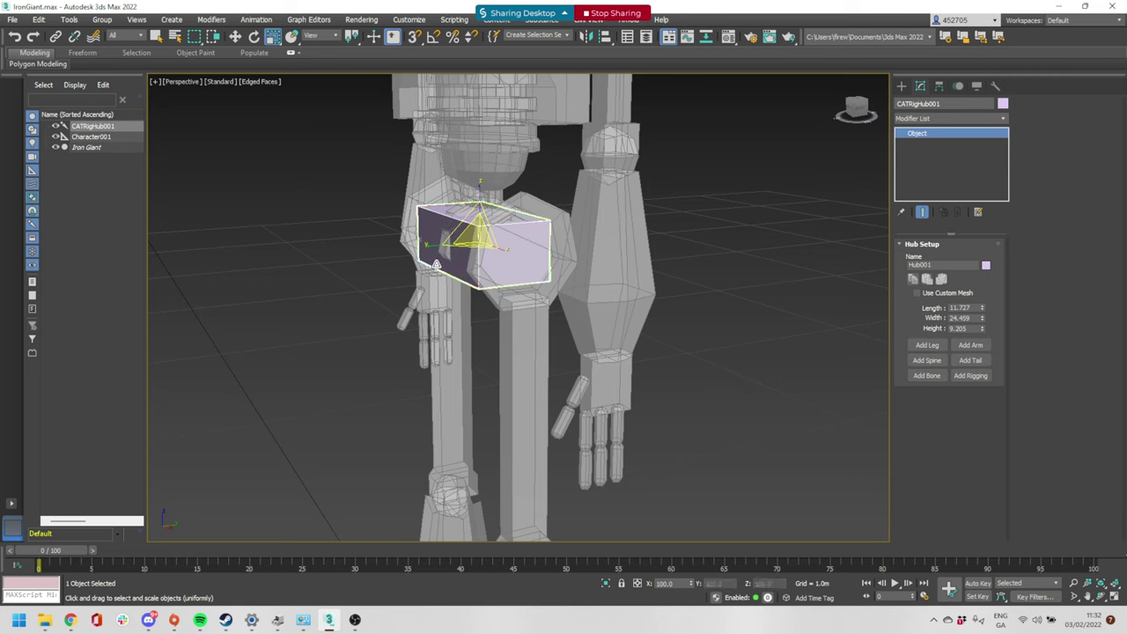
# Reduce the pelvis hub's front-to-back length to about 10.7
pyautogui.keyDown('alt'); pyautogui.moveTo(432, 261); pyautogui.dragTo(473, 269, button='middle'); pyautogui.keyUp('alt')
pyautogui.moveTo(444, 261); pyautogui.dragTo(450, 256)
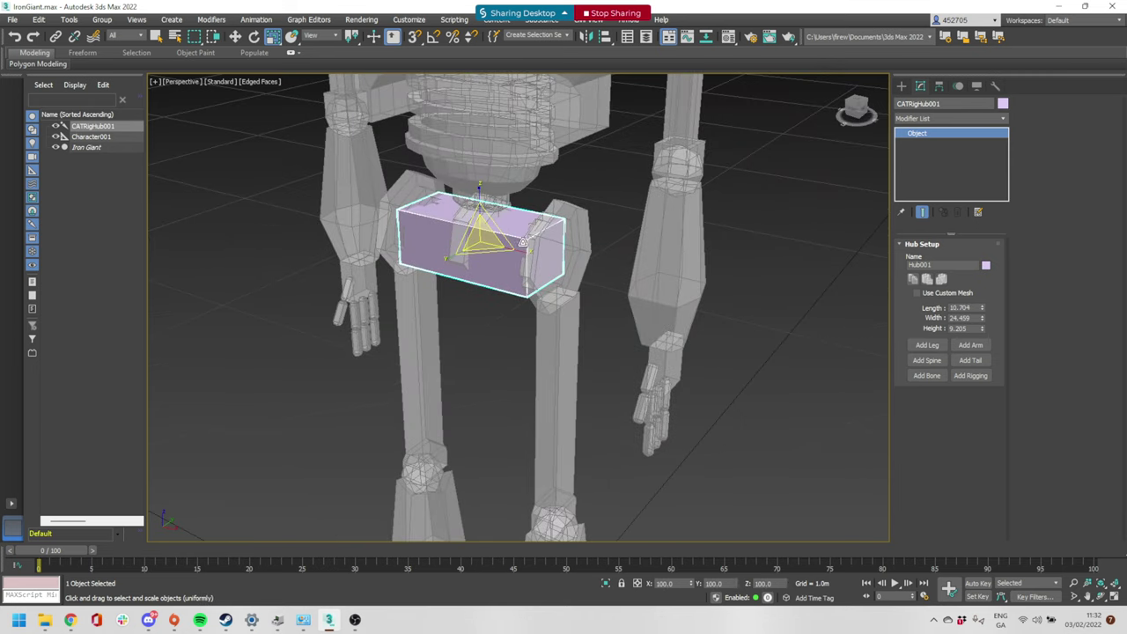
pyautogui.keyDown('alt'); pyautogui.moveTo(469, 240); pyautogui.dragTo(567, 231, button='middle'); pyautogui.keyUp('alt')
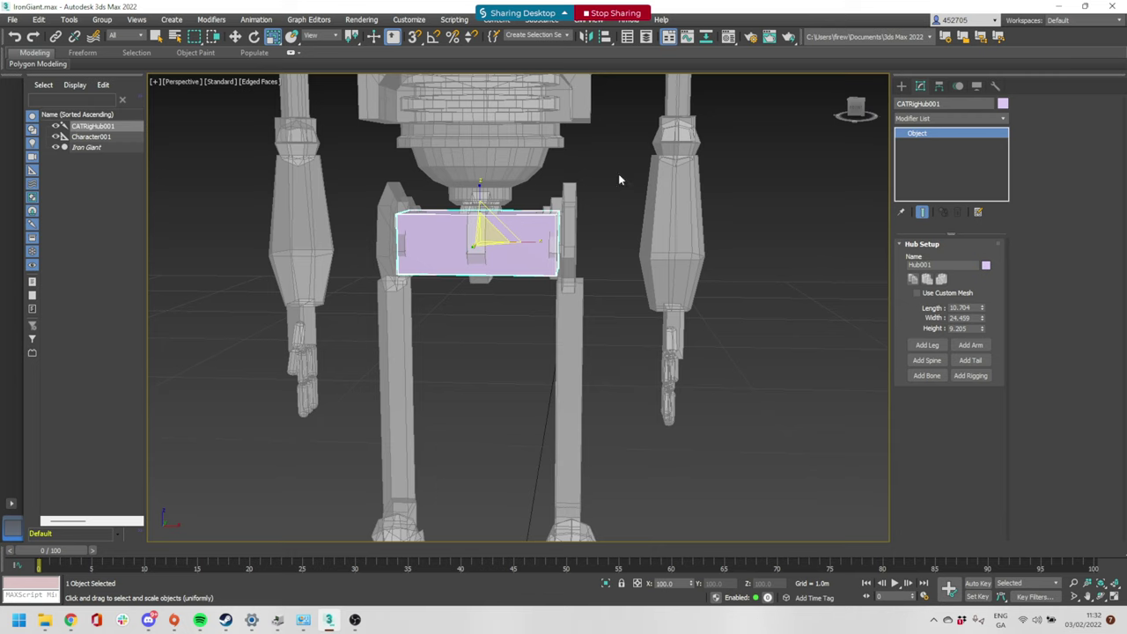
# Turn off snapping and move the pelvis hub to line up with the hip joints, at about Y 0.002 m and Z 1.008 m
pyautogui.press('s')
pyautogui.press('w')
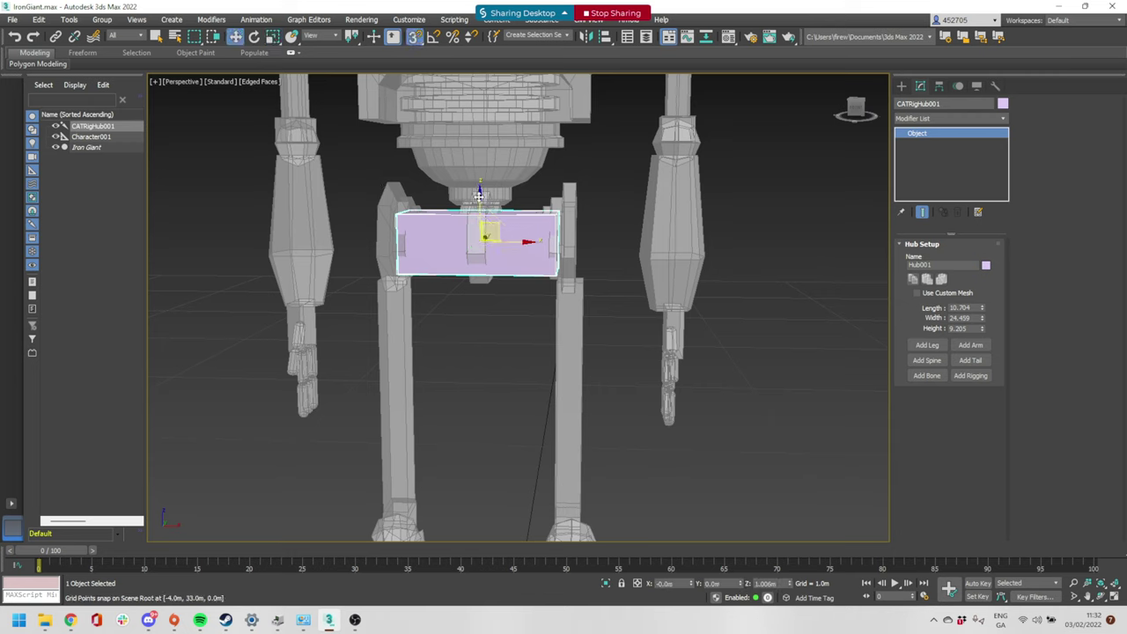
pyautogui.moveTo(479, 196); pyautogui.dragTo(481, 192)
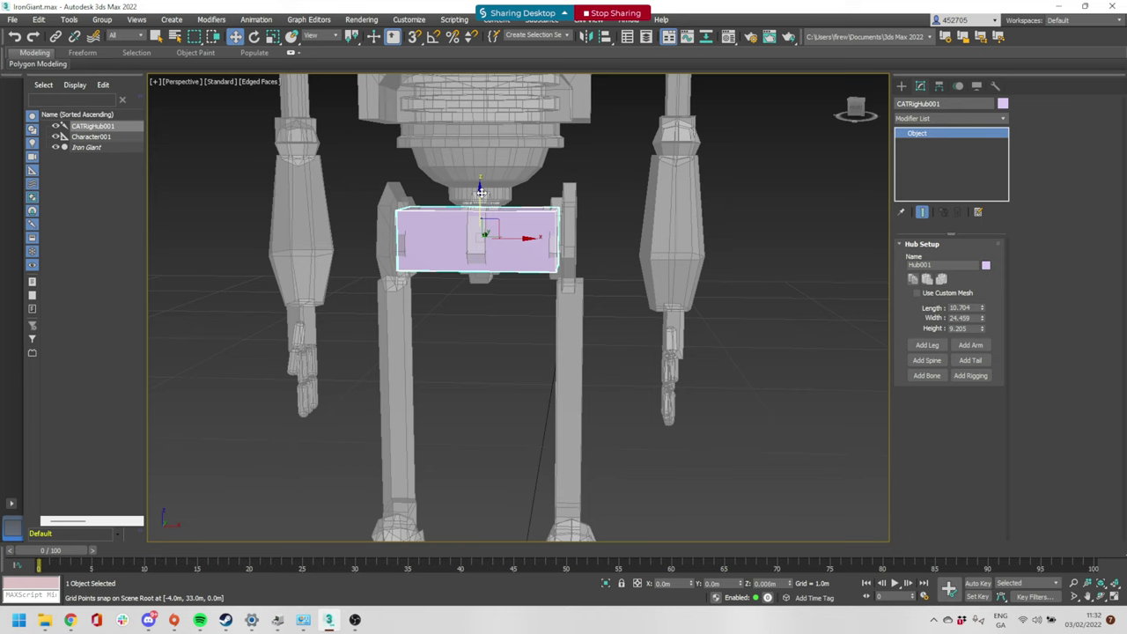
pyautogui.keyDown('alt'); pyautogui.moveTo(579, 240); pyautogui.dragTo(489, 219, button='middle'); pyautogui.keyUp('alt')
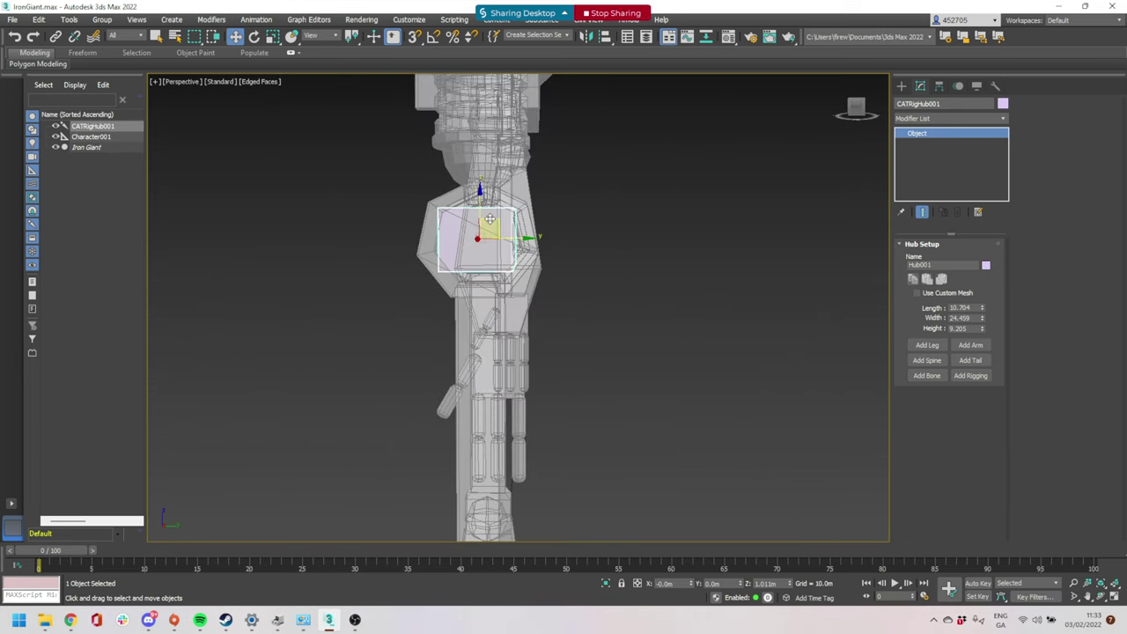
pyautogui.moveTo(490, 219); pyautogui.dragTo(479, 242)
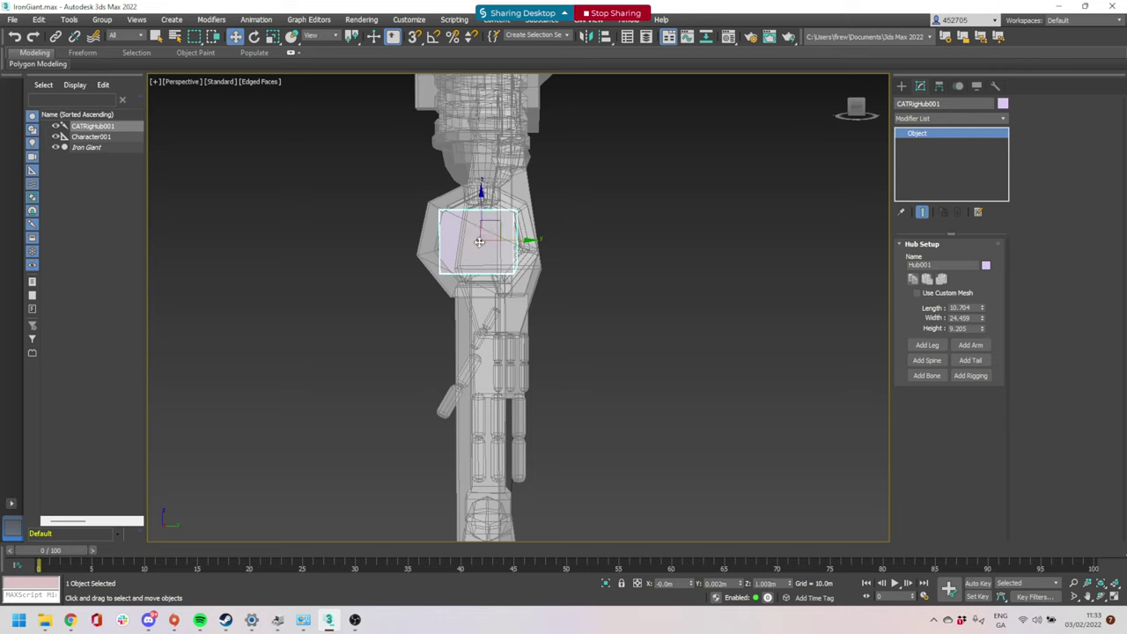
pyautogui.keyDown('alt'); pyautogui.moveTo(478, 243); pyautogui.dragTo(482, 243, button='middle'); pyautogui.keyUp('alt')
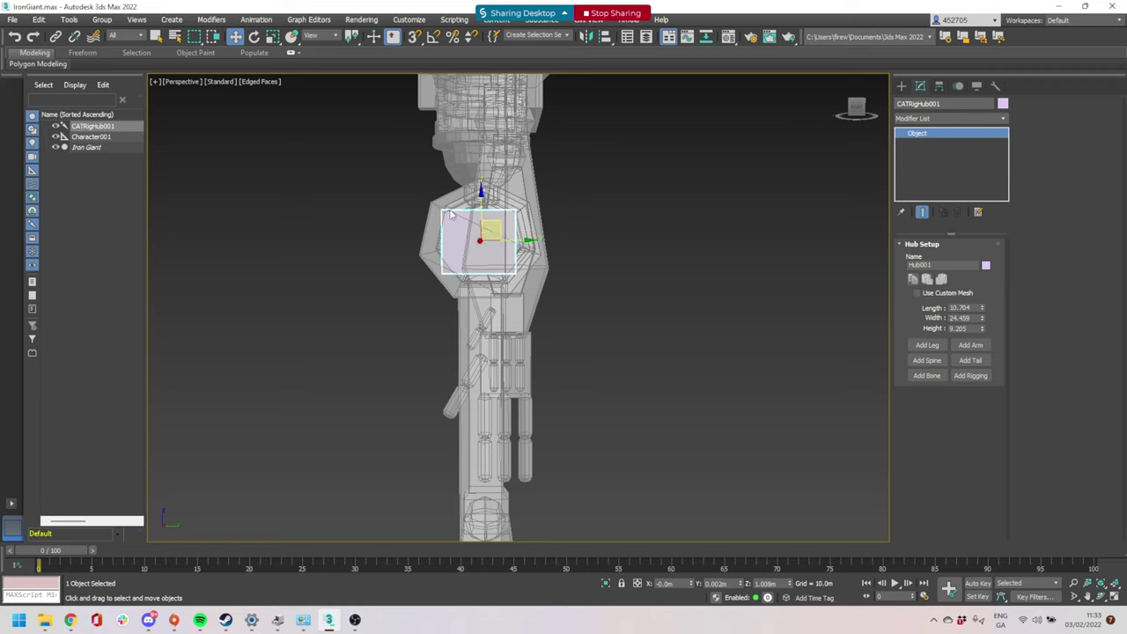
pyautogui.moveTo(528, 243); pyautogui.dragTo(578, 246)
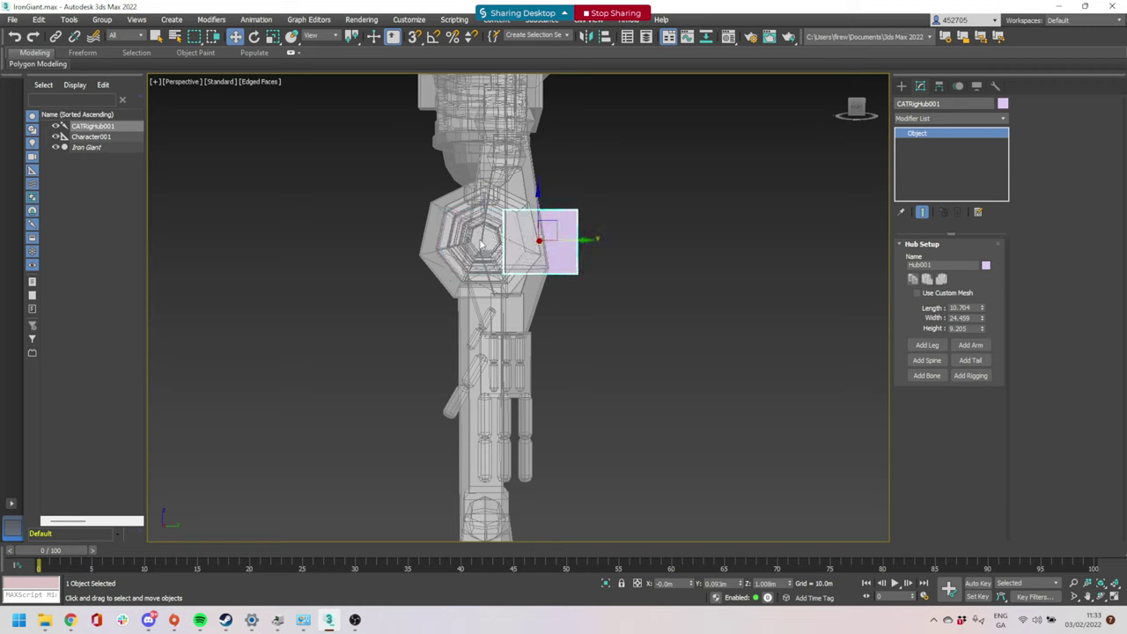
pyautogui.keyDown('alt'); pyautogui.moveTo(469, 257); pyautogui.dragTo(499, 264); pyautogui.keyUp('alt')
pyautogui.hotkey('ctrl', 'z')
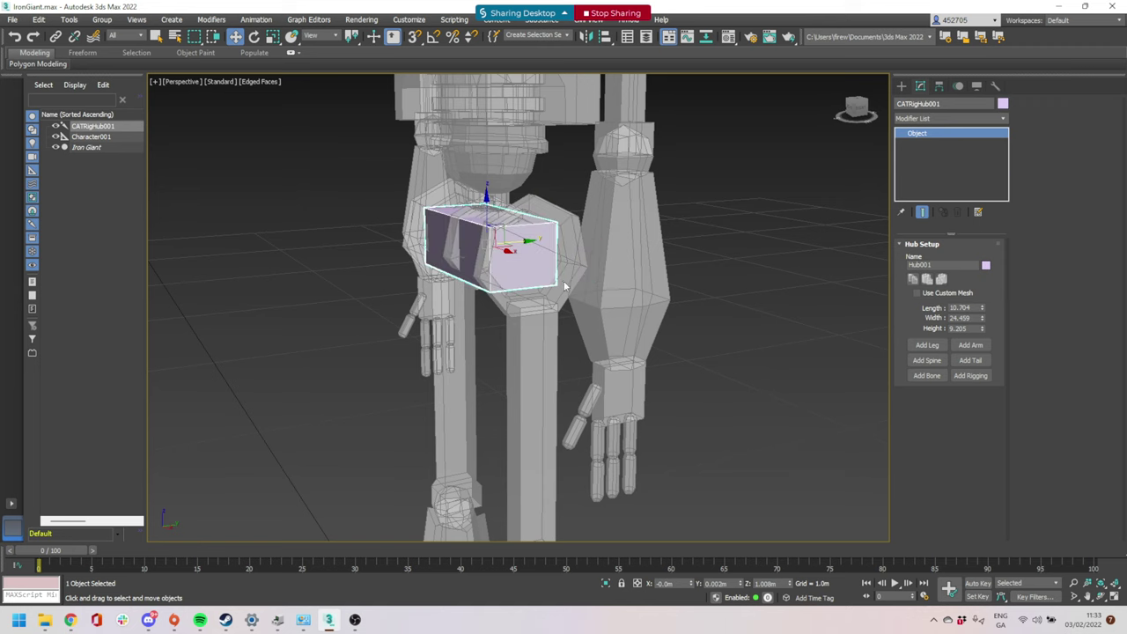
# Hide the Character001 CATParent triangle and clear the selection
pyautogui.keyDown('alt'); pyautogui.moveTo(578, 268); pyautogui.dragTo(600, 221, button='middle'); pyautogui.keyUp('alt')
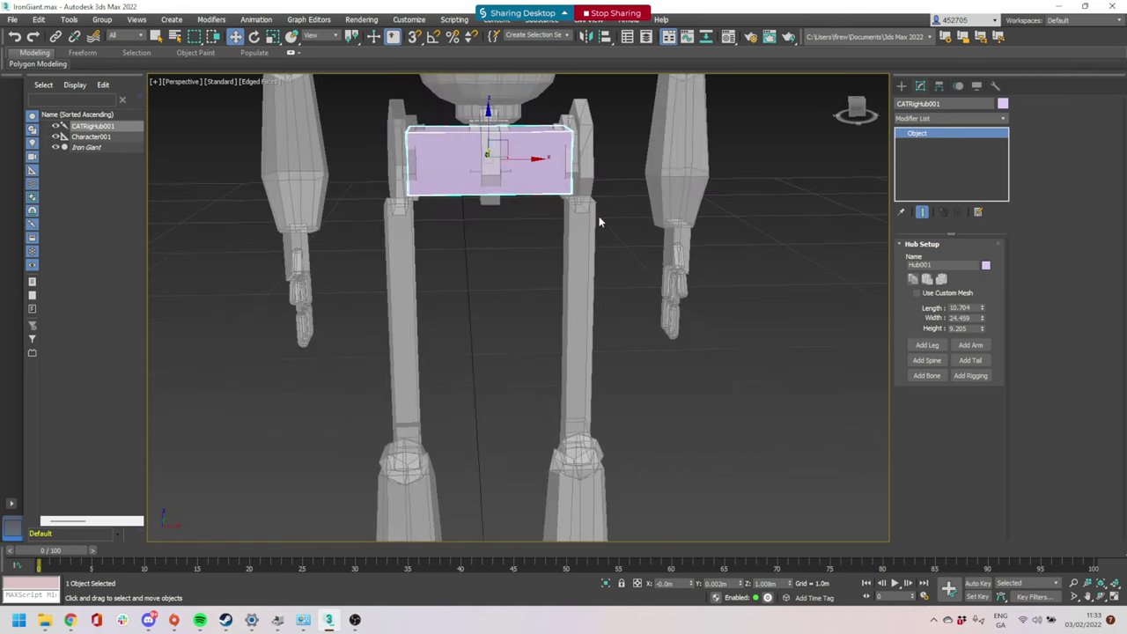
pyautogui.scroll(-3, 600, 225)
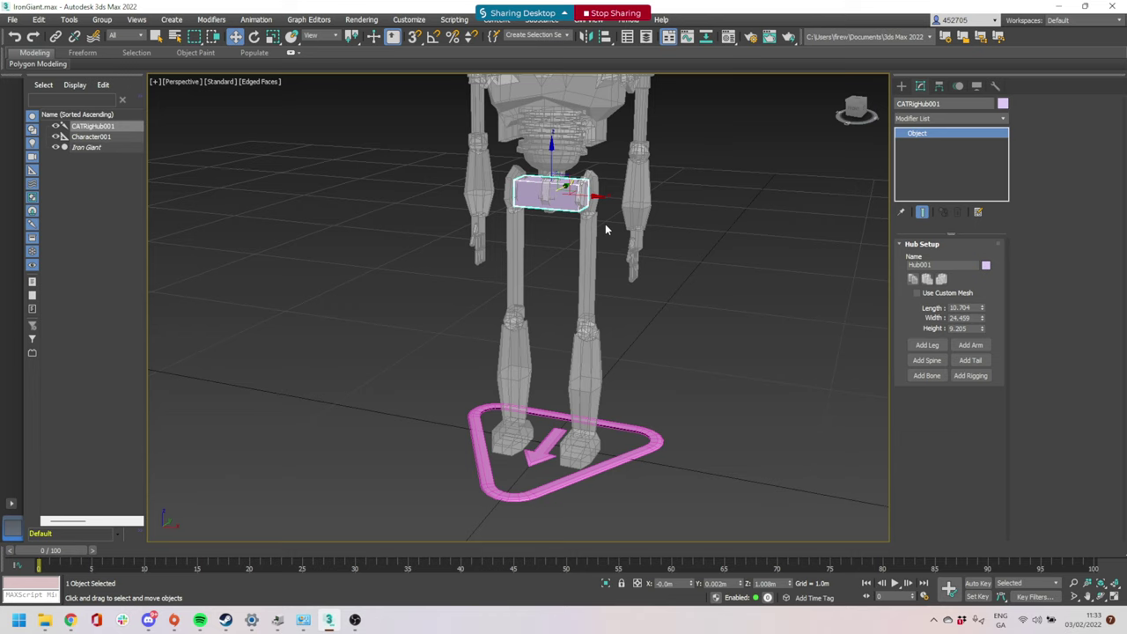
pyautogui.click(56, 138)
pyautogui.click(56, 138)
pyautogui.click(56, 138)
pyautogui.click(56, 138)
pyautogui.click(56, 138)
pyautogui.click(56, 138)
pyautogui.click(57, 140)
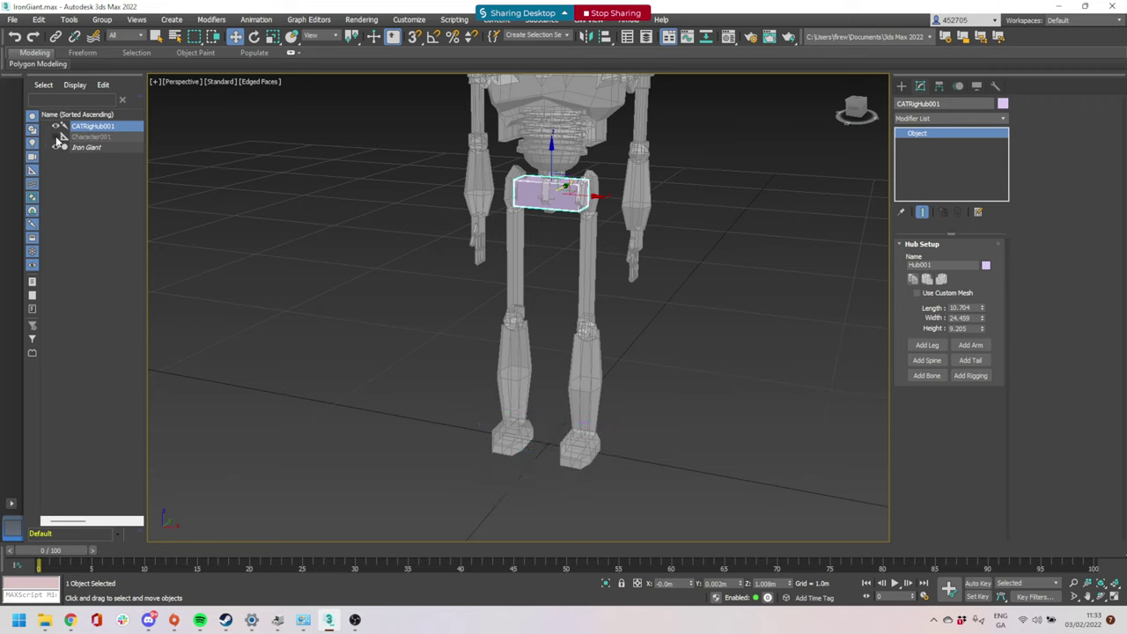
pyautogui.click(385, 319)
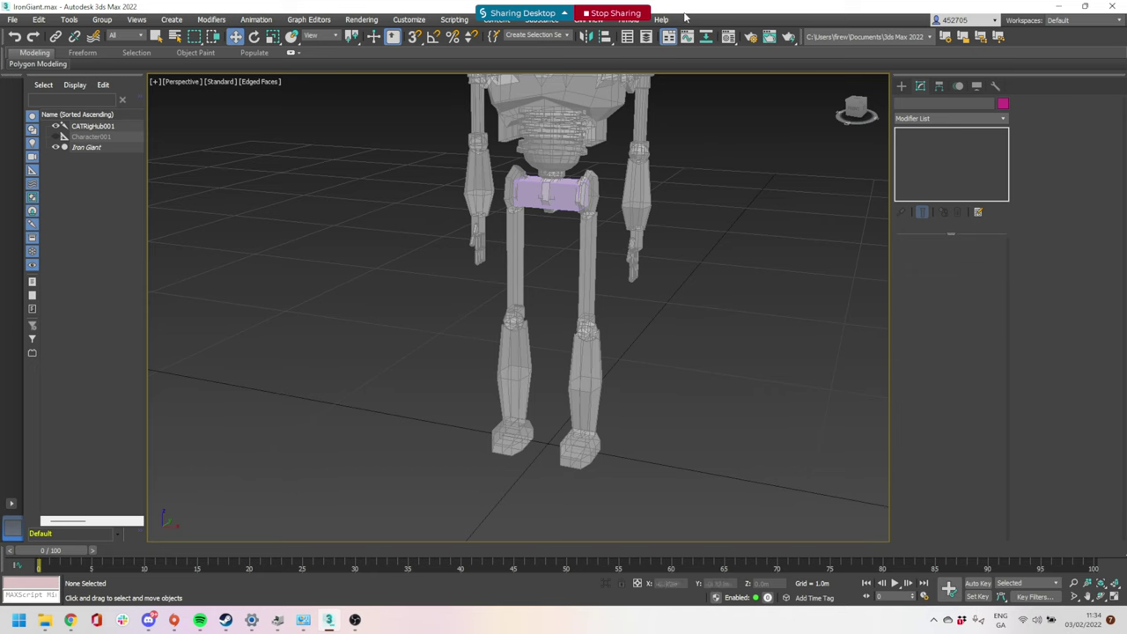
pyautogui.click(355, 618)
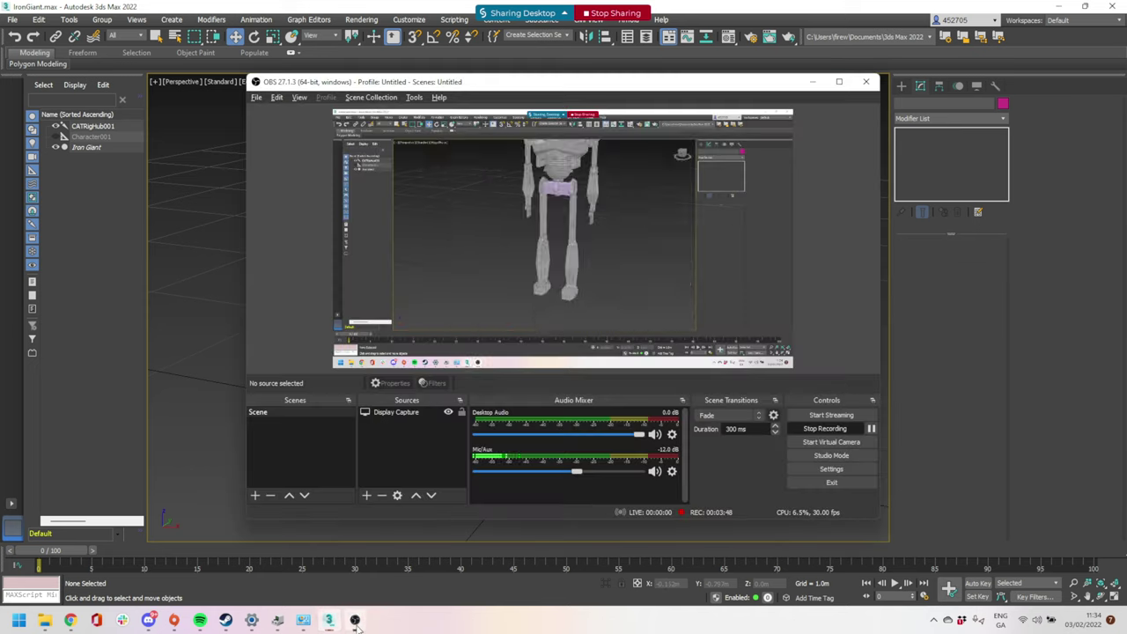
pyautogui.click(872, 429)
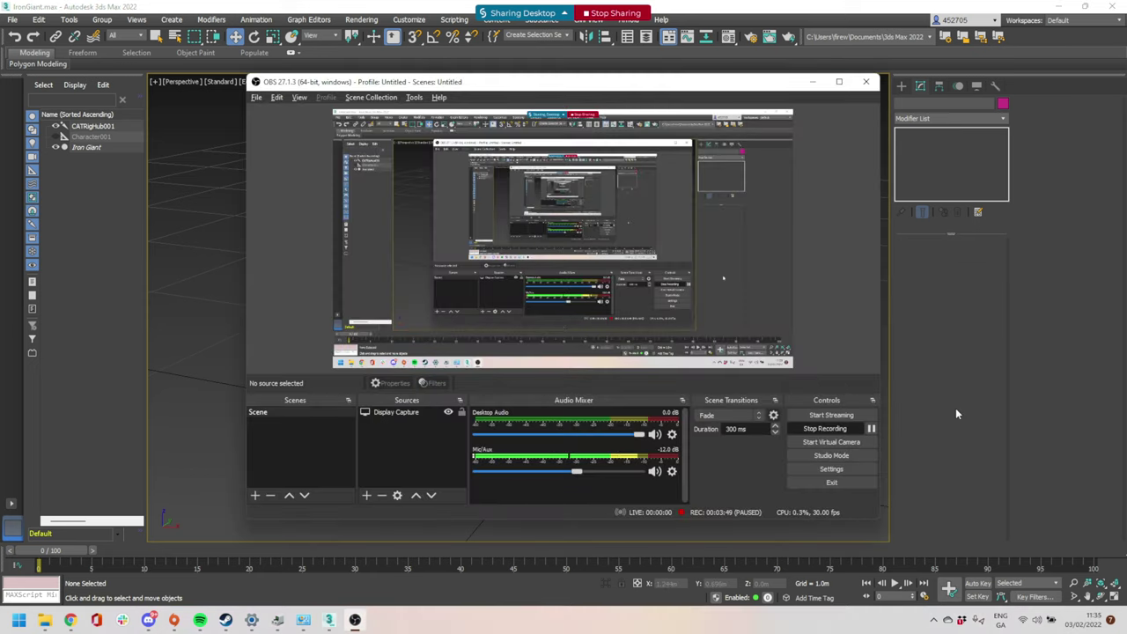
pyautogui.click(955, 409)
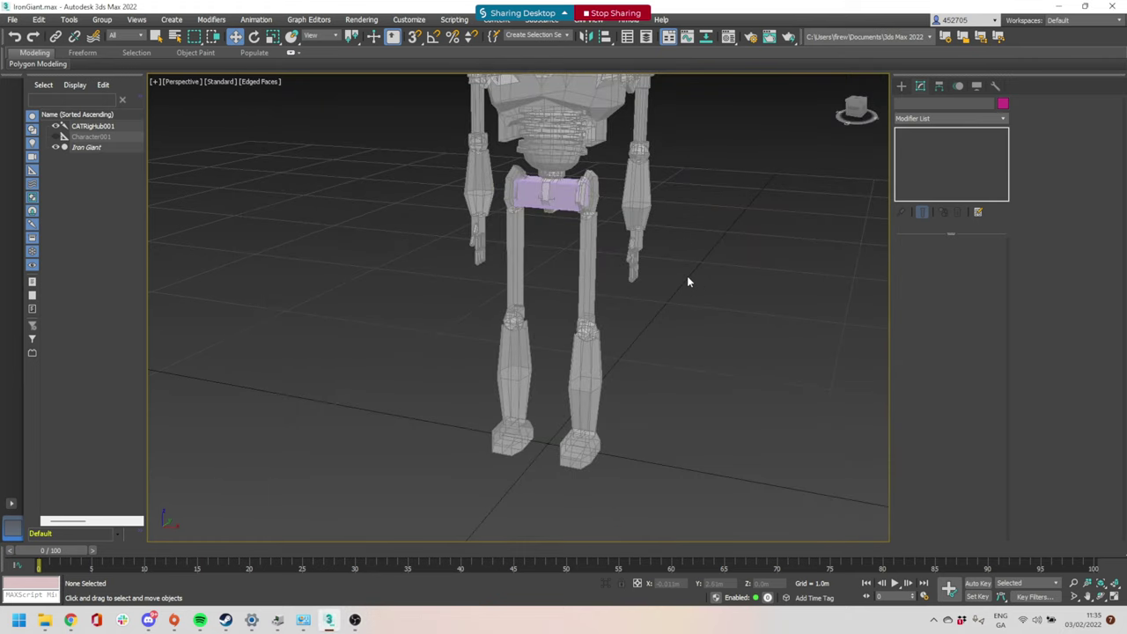
# Select the pelvis hub again and add a leg to it
pyautogui.moveTo(674, 266); pyautogui.dragTo(629, 299, button='middle')
pyautogui.click(511, 228)
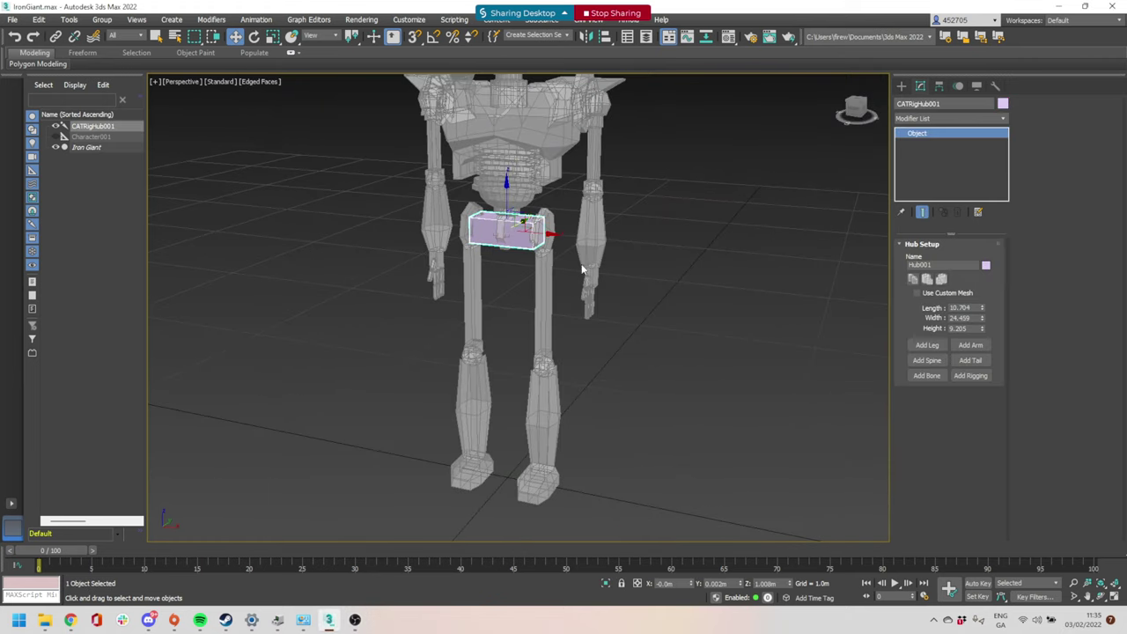
pyautogui.keyDown('alt'); pyautogui.moveTo(582, 268); pyautogui.dragTo(529, 257, button='middle'); pyautogui.keyUp('alt')
pyautogui.scroll(2, 529, 257)
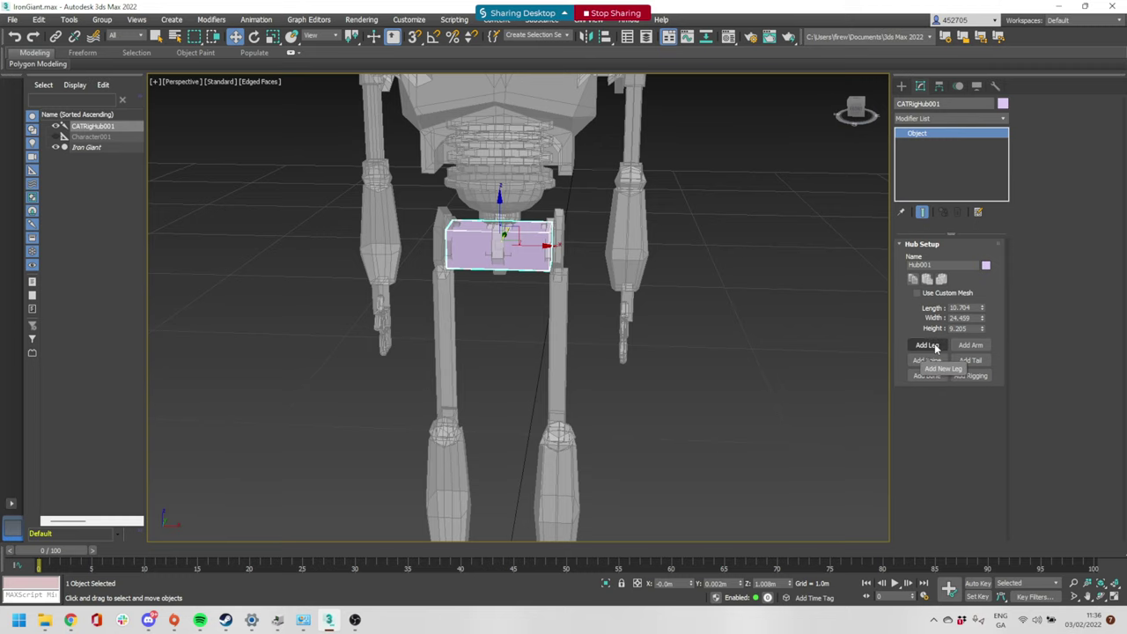
pyautogui.keyDown('alt'); pyautogui.moveTo(556, 252); pyautogui.dragTo(557, 247, button='middle'); pyautogui.keyUp('alt')
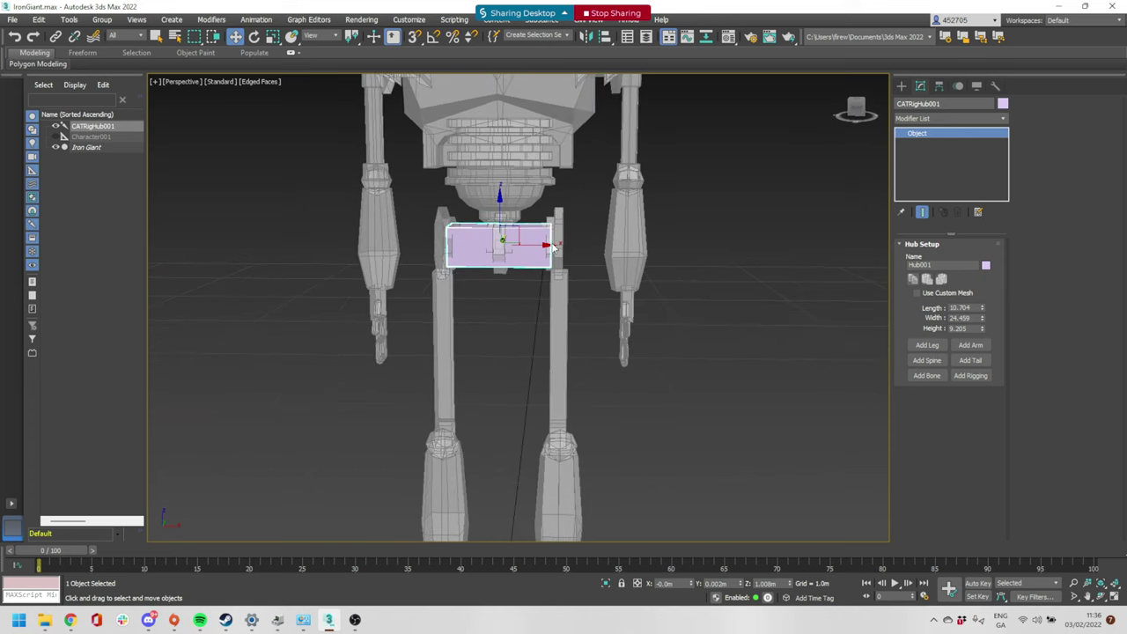
pyautogui.click(927, 344)
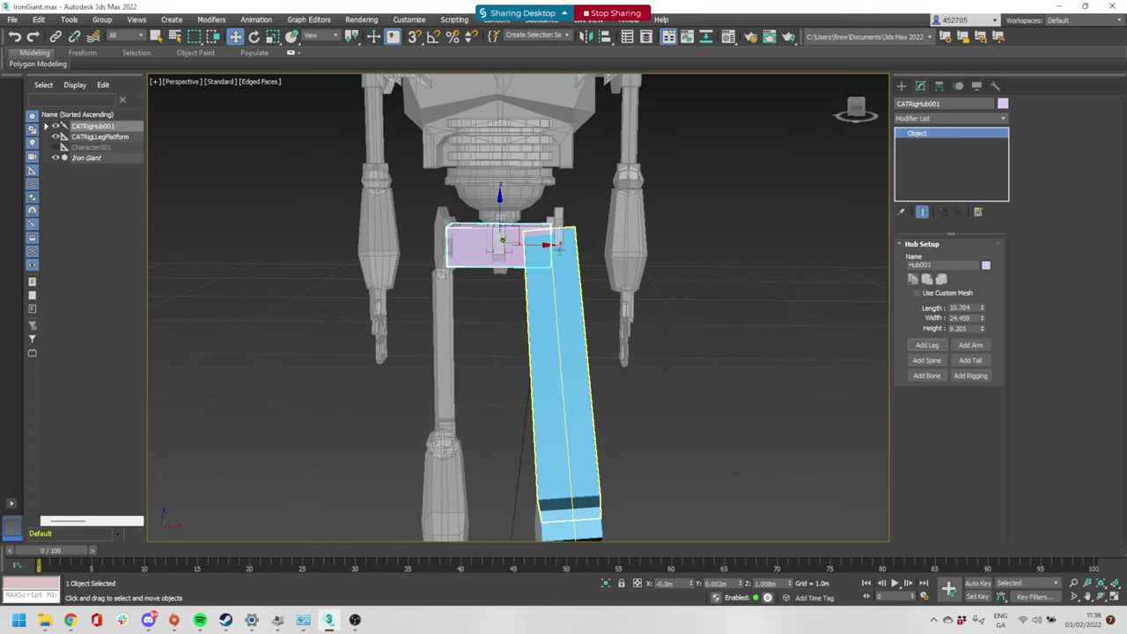
# Move the new leg's IK platform under the robot's left foot, to about X 0.14 m and Y -0.043 m
pyautogui.scroll(-5, 558, 248)
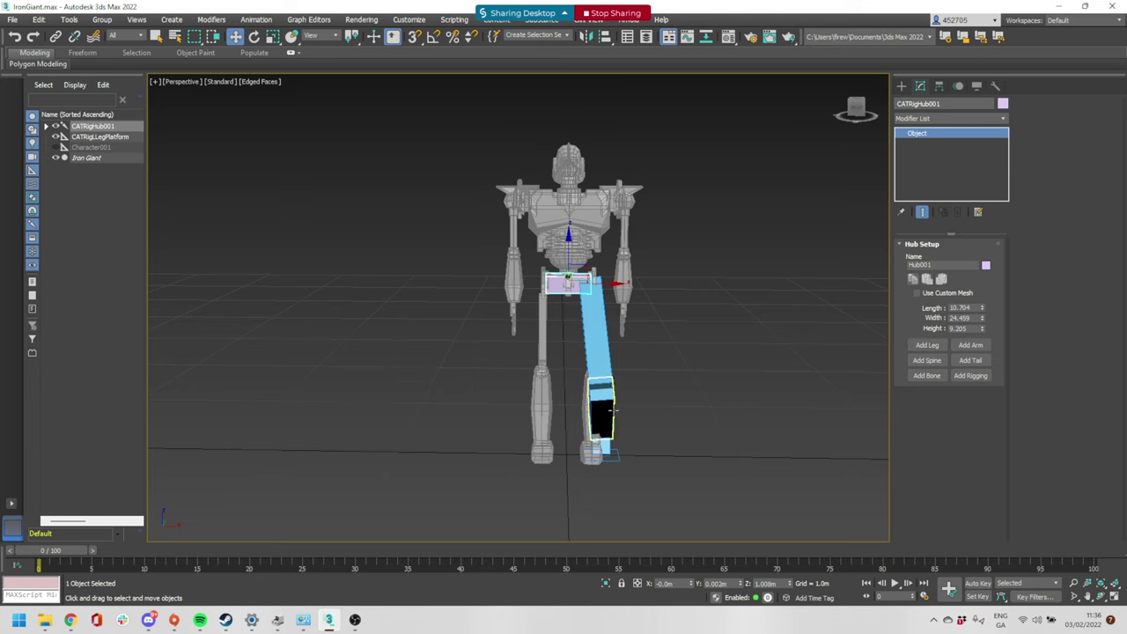
pyautogui.scroll(5, 613, 408)
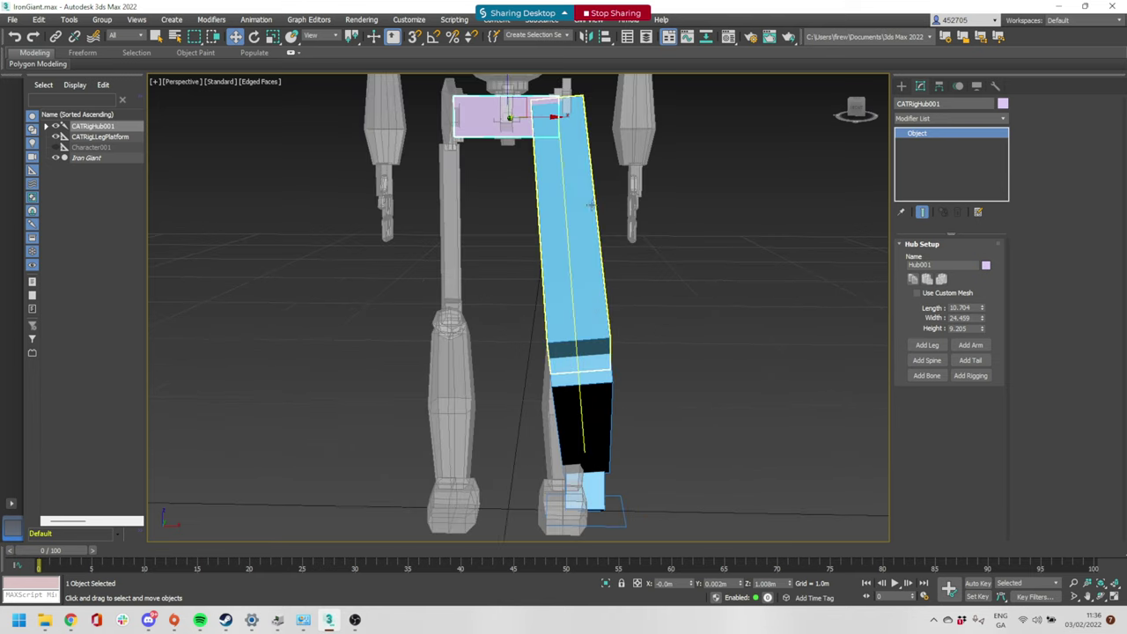
pyautogui.keyDown('alt'); pyautogui.moveTo(636, 308); pyautogui.dragTo(627, 400, button='middle'); pyautogui.keyUp('alt')
pyautogui.scroll(5, 624, 431)
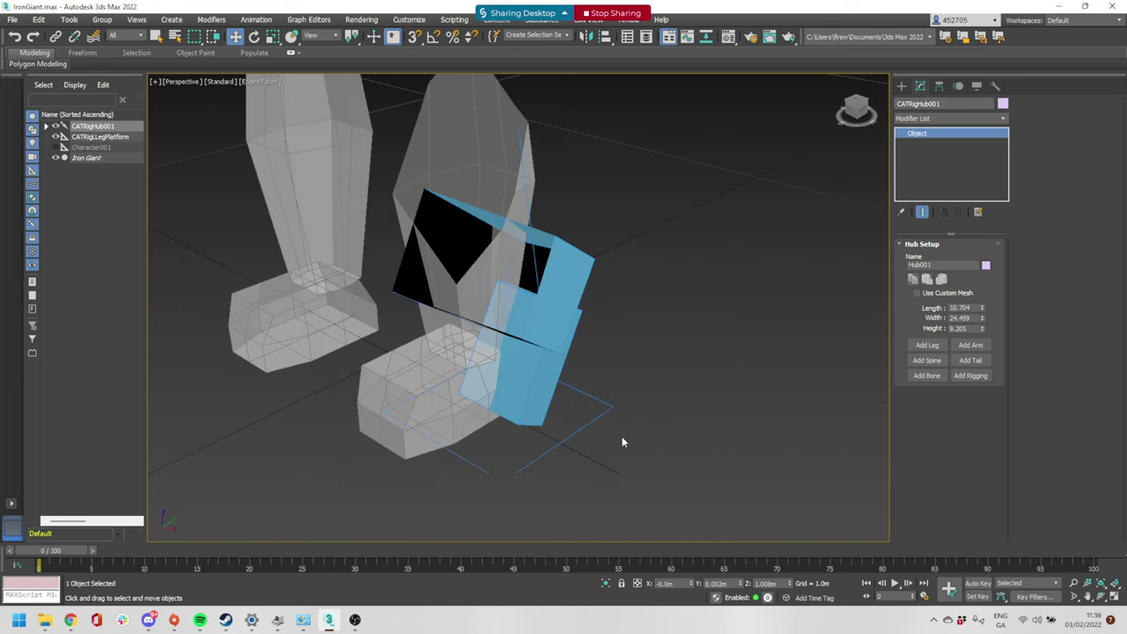
pyautogui.click(555, 445)
pyautogui.scroll(-5, 563, 445)
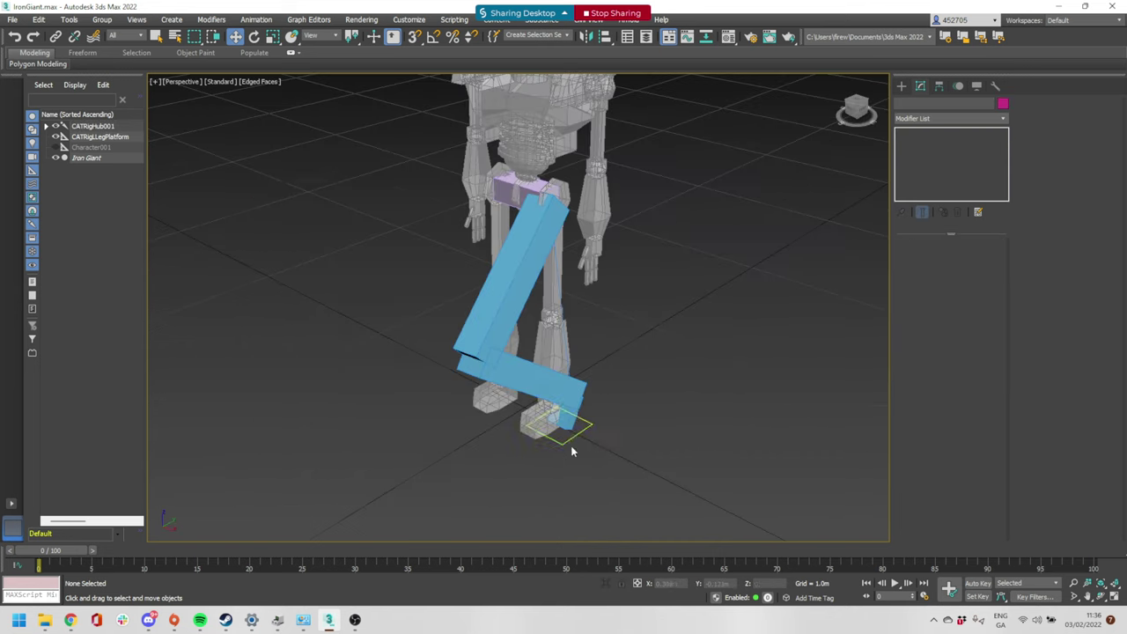
pyautogui.click(566, 439)
pyautogui.keyDown('alt'); pyautogui.moveTo(581, 452); pyautogui.dragTo(607, 439, button='middle'); pyautogui.keyUp('alt')
pyautogui.moveTo(604, 431)
pyautogui.mouseDown()
pyautogui.moveTo(674, 445)
pyautogui.moveTo(525, 420)
pyautogui.moveTo(660, 440)
pyautogui.moveTo(572, 429)
pyautogui.moveTo(589, 420)
pyautogui.mouseUp()
pyautogui.keyDown('alt'); pyautogui.moveTo(589, 420); pyautogui.dragTo(509, 408, button='middle'); pyautogui.keyUp('alt')
pyautogui.scroll(5, 551, 405)
pyautogui.moveTo(561, 448)
pyautogui.mouseDown()
pyautogui.moveTo(577, 464)
pyautogui.moveTo(556, 462)
pyautogui.mouseUp()
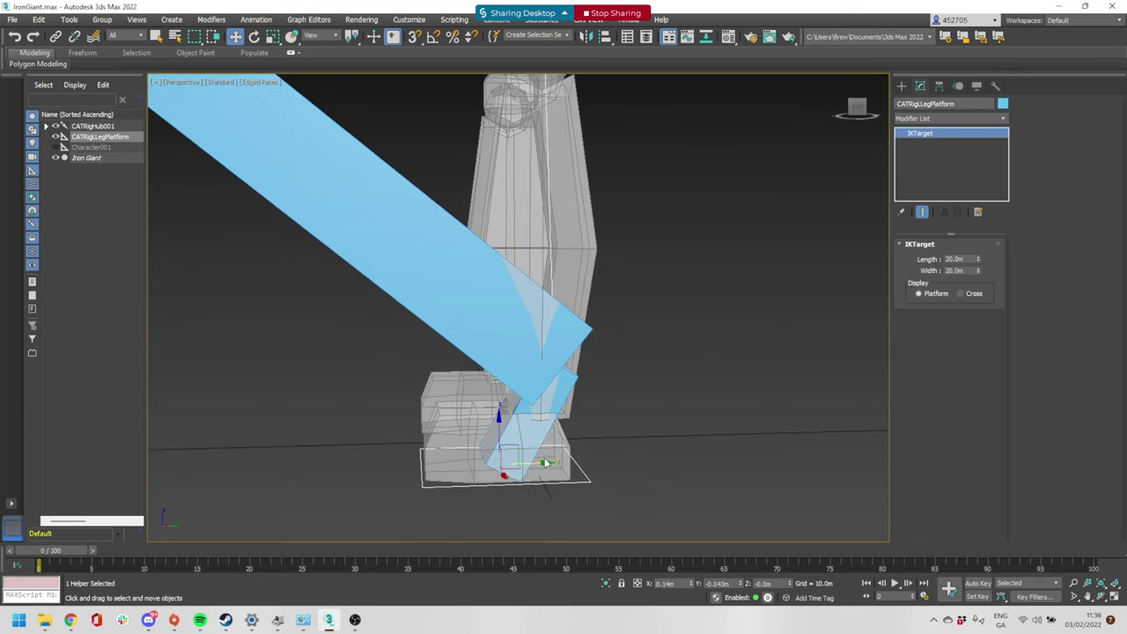
# Scale the ankle bone in the Local coordinate system to a length of about 6.26 and a width of about 27.5
pyautogui.click(544, 408)
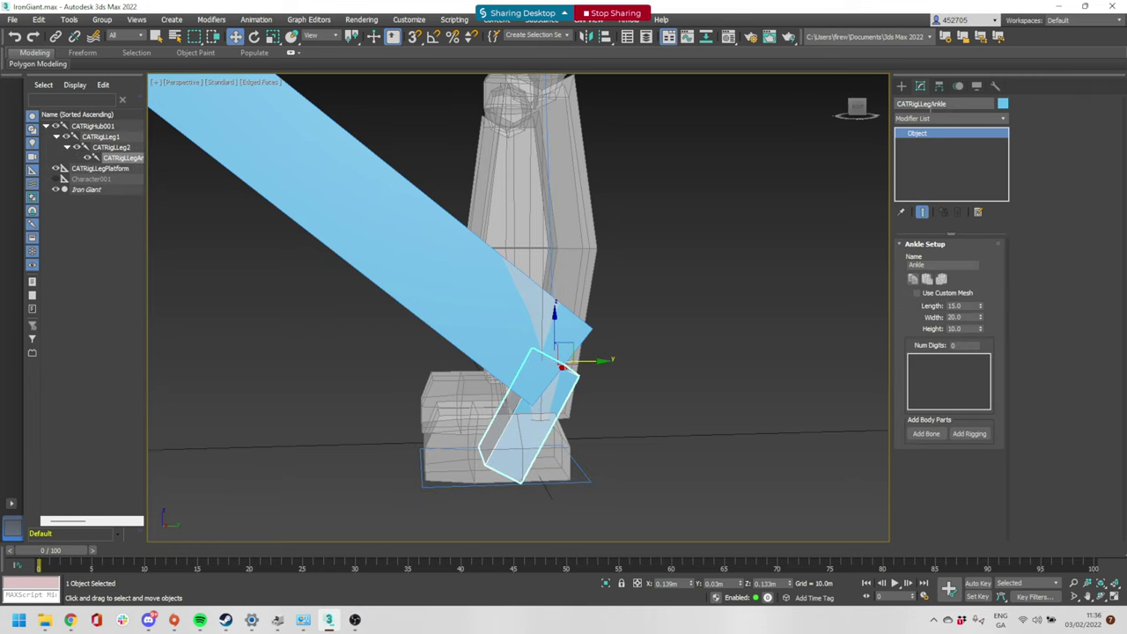
pyautogui.press('r')
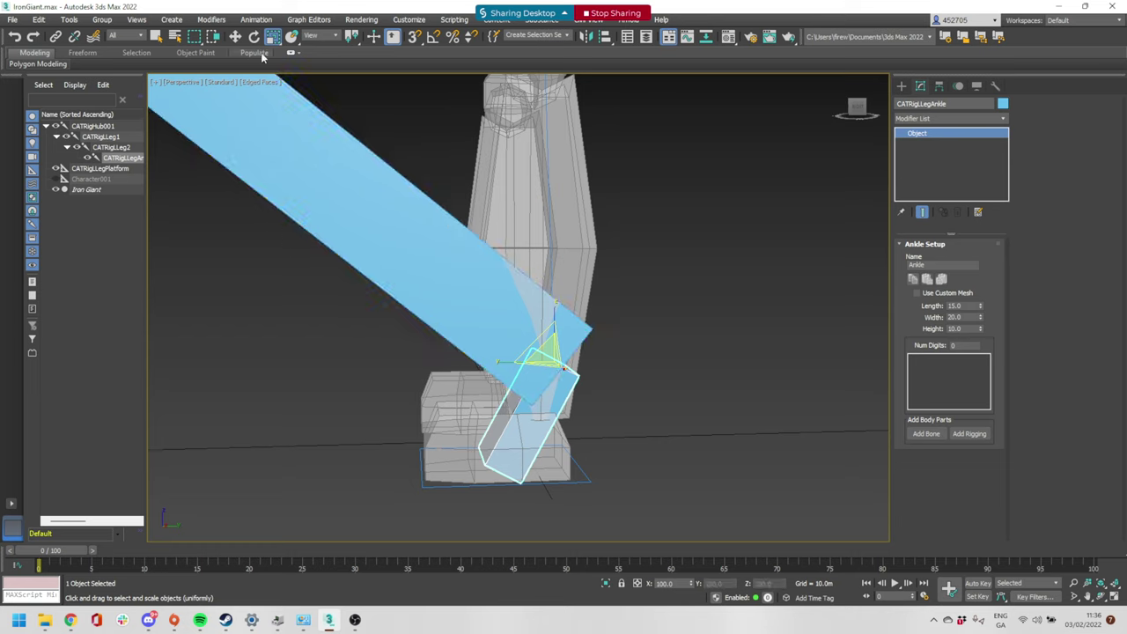
pyautogui.click(322, 37)
pyautogui.click(318, 84)
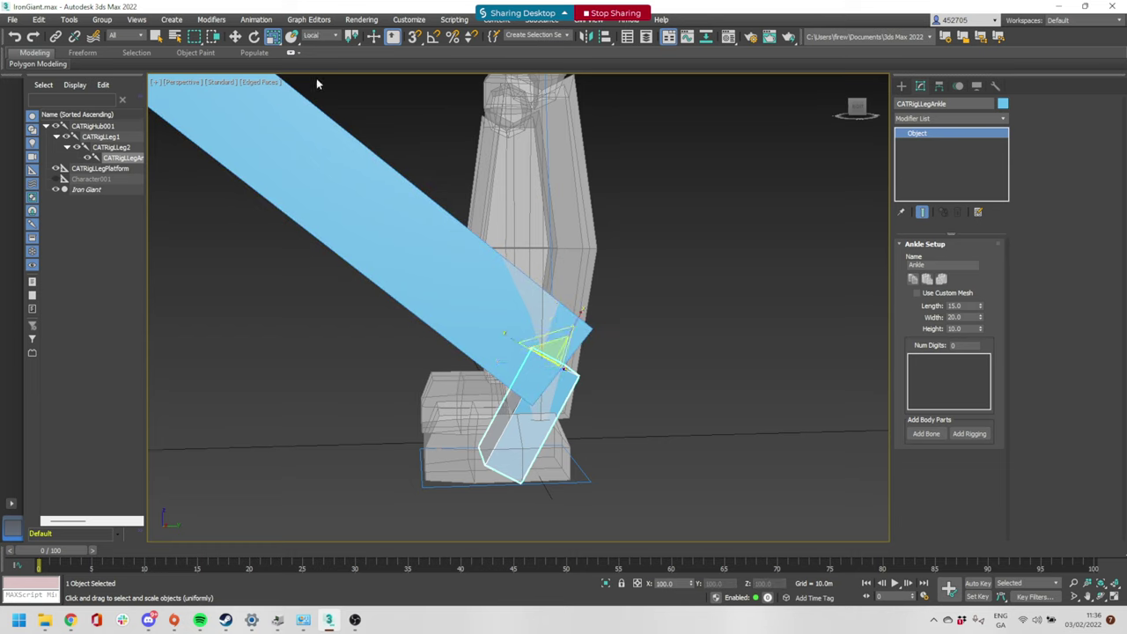
pyautogui.moveTo(578, 315); pyautogui.dragTo(544, 363)
pyautogui.keyDown('alt'); pyautogui.moveTo(568, 428); pyautogui.dragTo(643, 404, button='middle'); pyautogui.keyUp('alt')
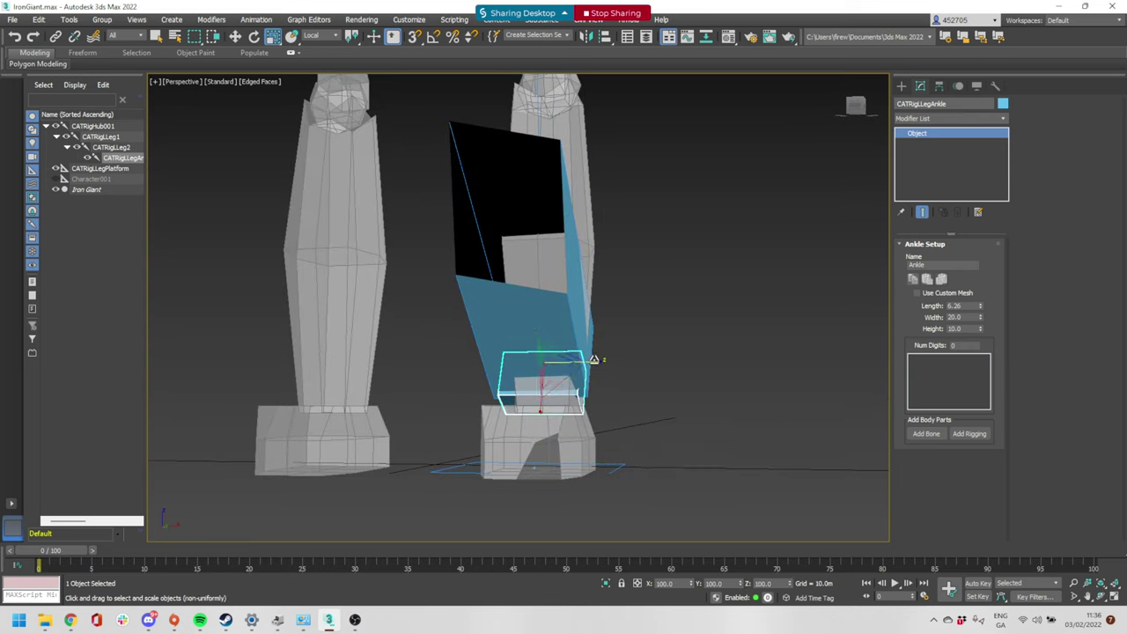
pyautogui.moveTo(597, 361); pyautogui.dragTo(616, 364)
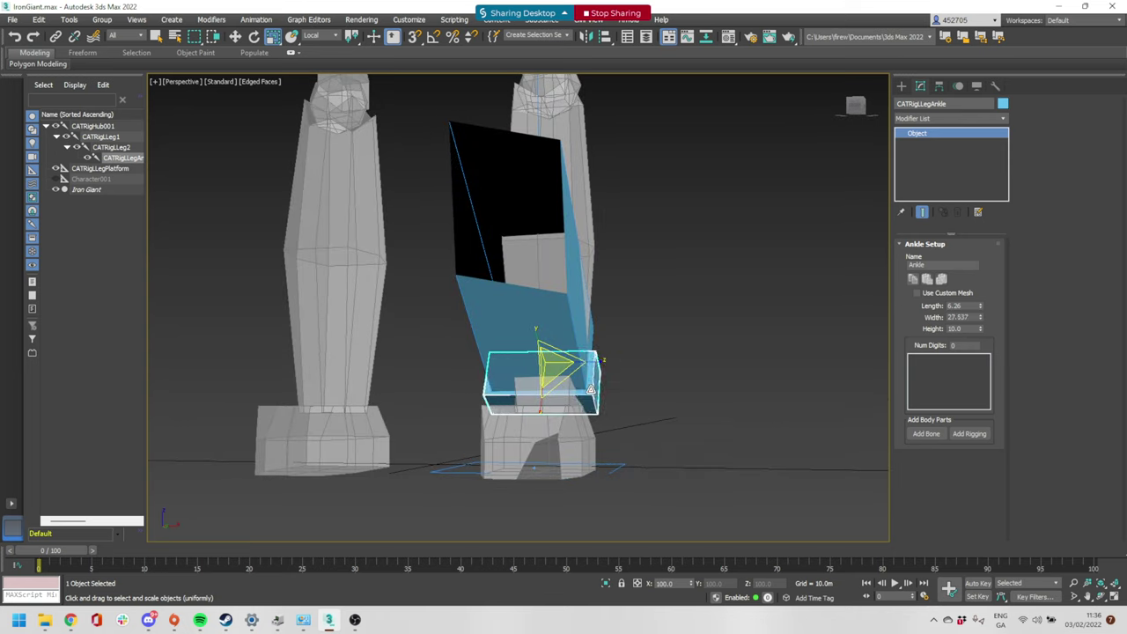
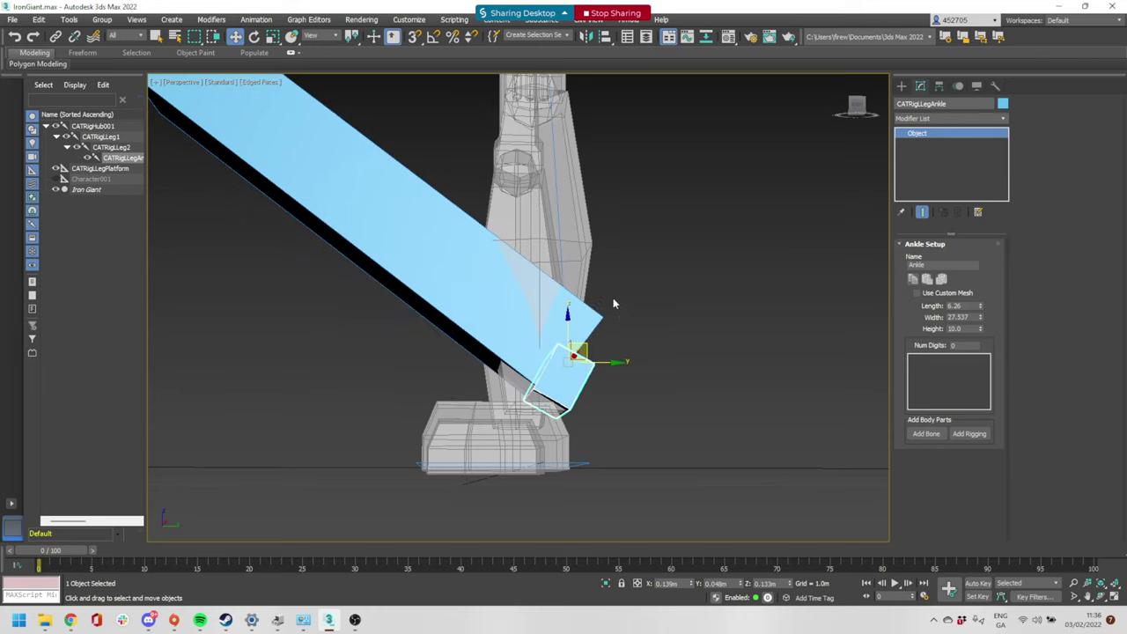
# Move the ankle bone down to the robot's left ankle joint, at about Y 0.015 m and Z 0.096 m
pyautogui.scroll(-5, 632, 326)
pyautogui.hotkey('ctrl', 'z')
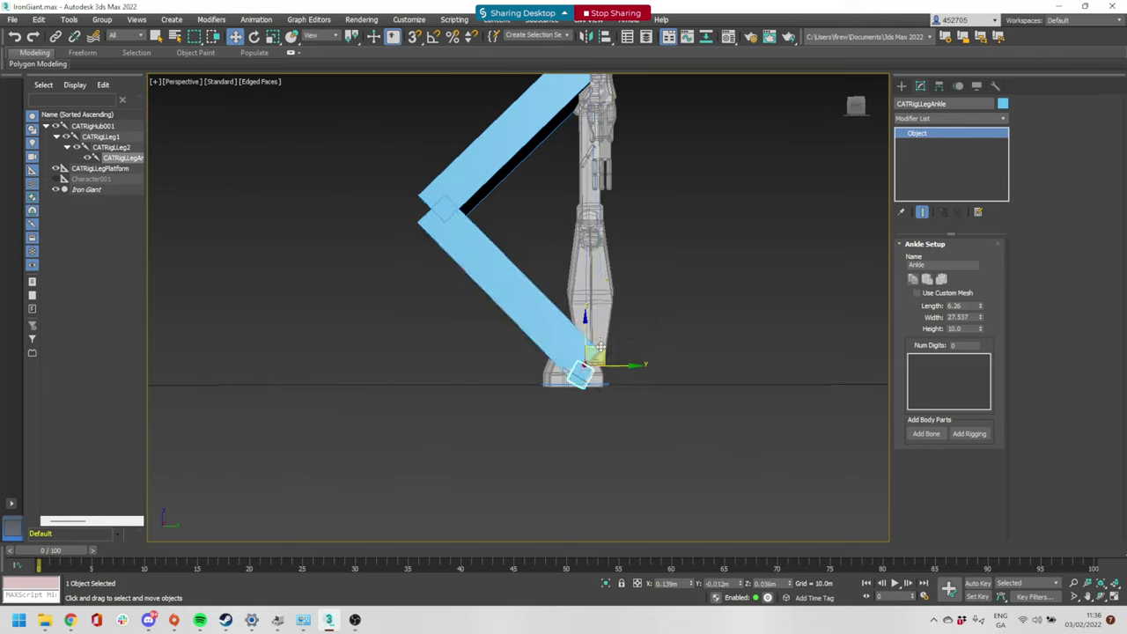
pyautogui.moveTo(599, 347)
pyautogui.mouseDown()
pyautogui.moveTo(479, 264)
pyautogui.moveTo(669, 308)
pyautogui.moveTo(568, 330)
pyautogui.moveTo(608, 335)
pyautogui.mouseUp()
pyautogui.scroll(3, 613, 335)
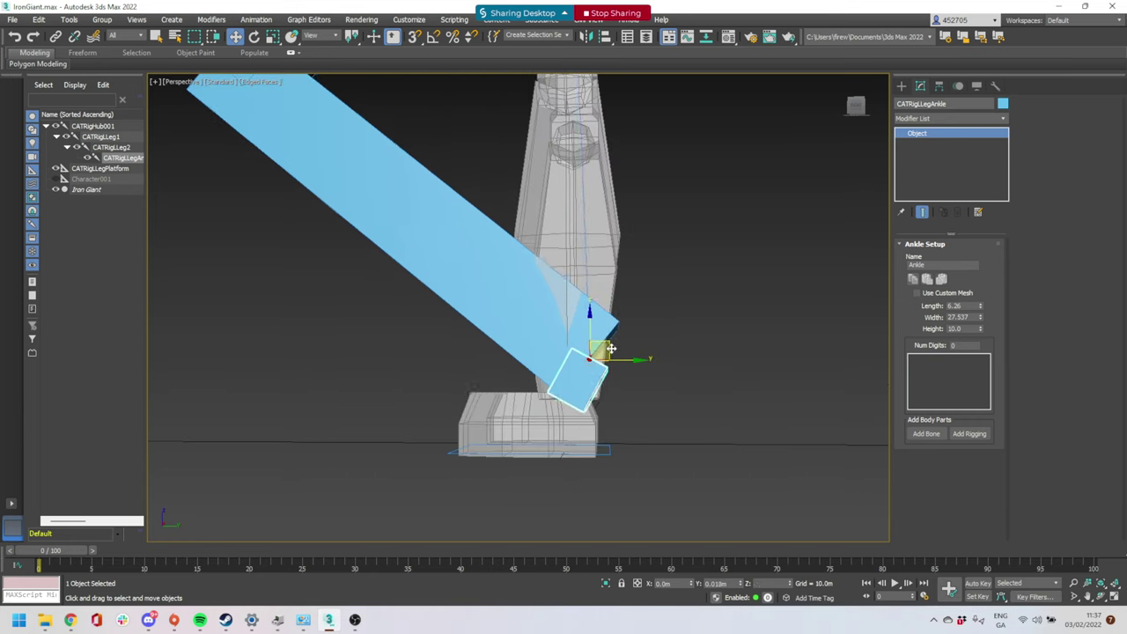
pyautogui.keyDown('alt'); pyautogui.moveTo(599, 362); pyautogui.dragTo(670, 430, button='middle'); pyautogui.keyUp('alt')
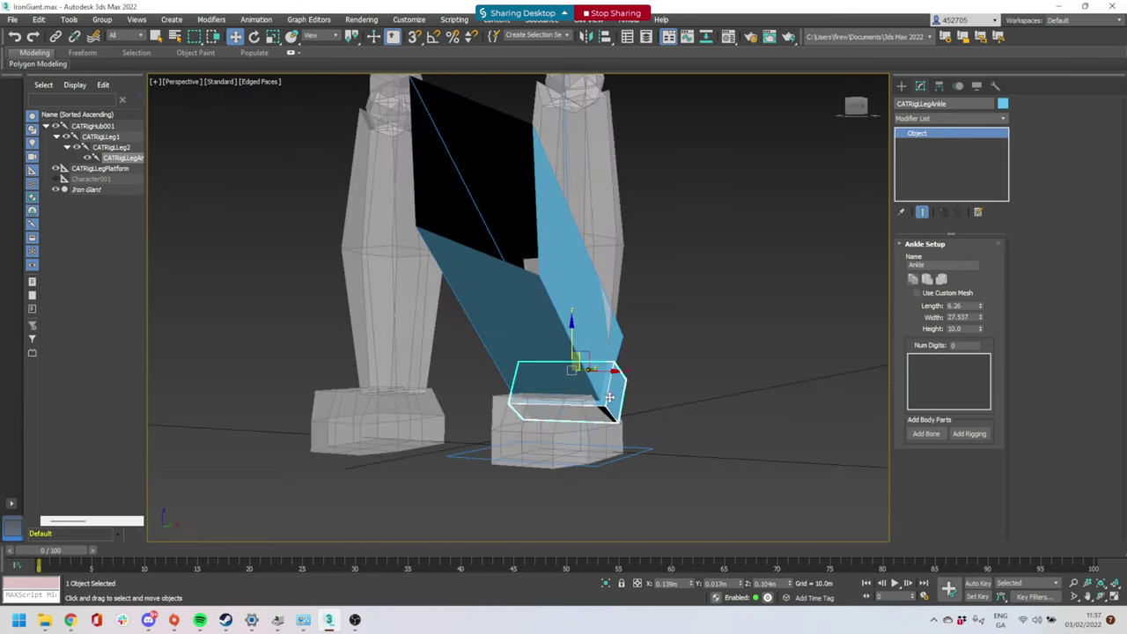
pyautogui.click(611, 396)
pyautogui.keyDown('alt'); pyautogui.moveTo(640, 405); pyautogui.dragTo(616, 363, button='middle'); pyautogui.keyUp('alt')
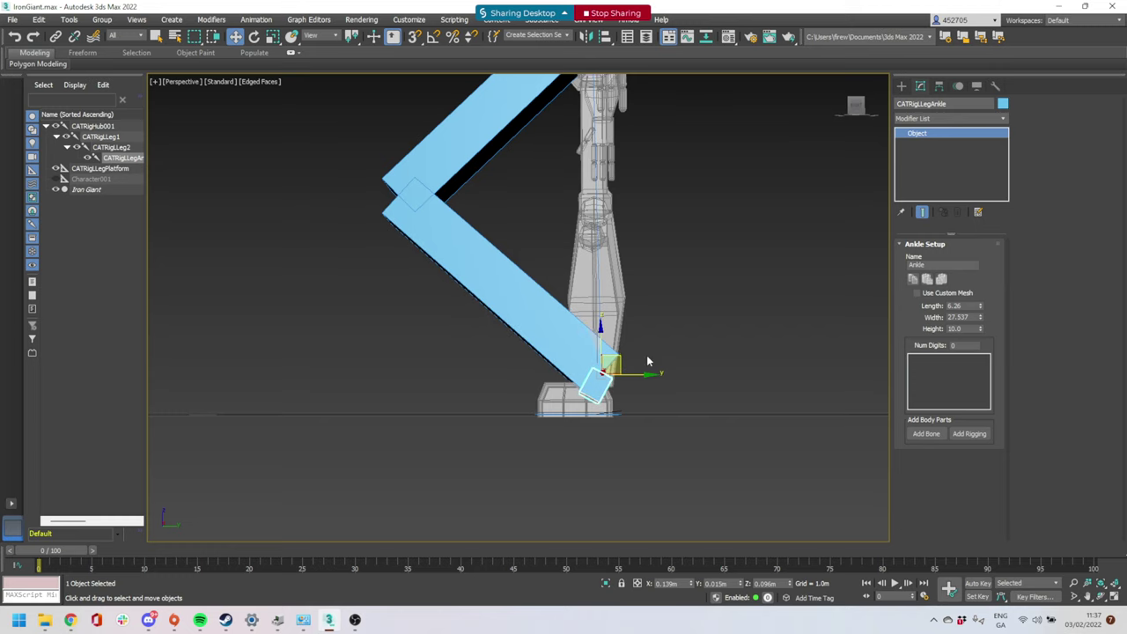
pyautogui.scroll(-3, 651, 357)
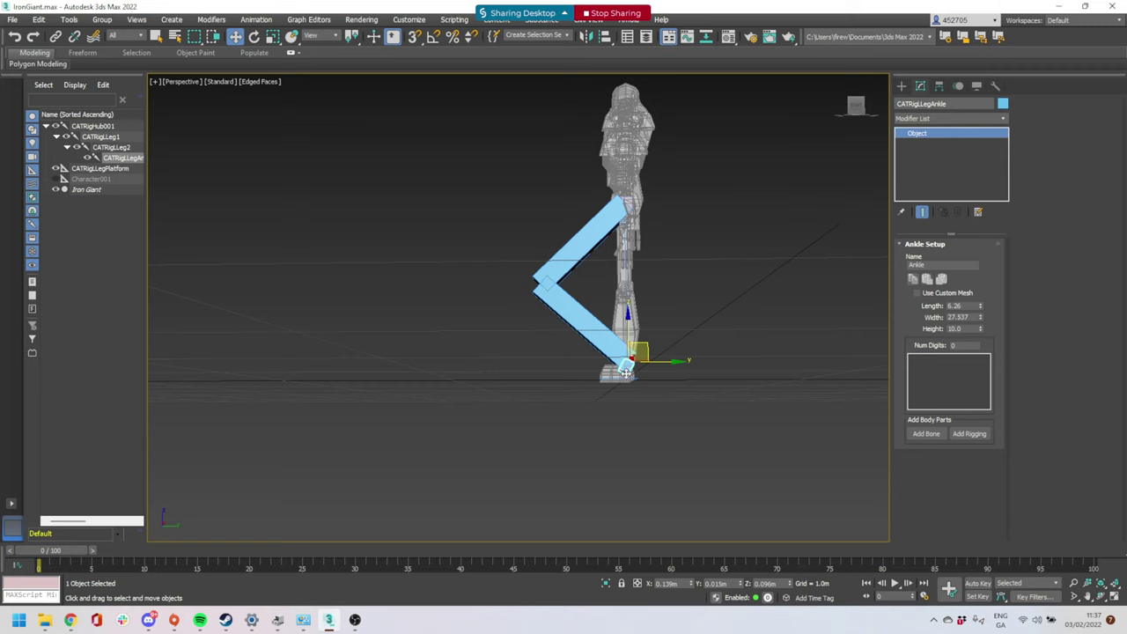
pyautogui.scroll(4, 625, 372)
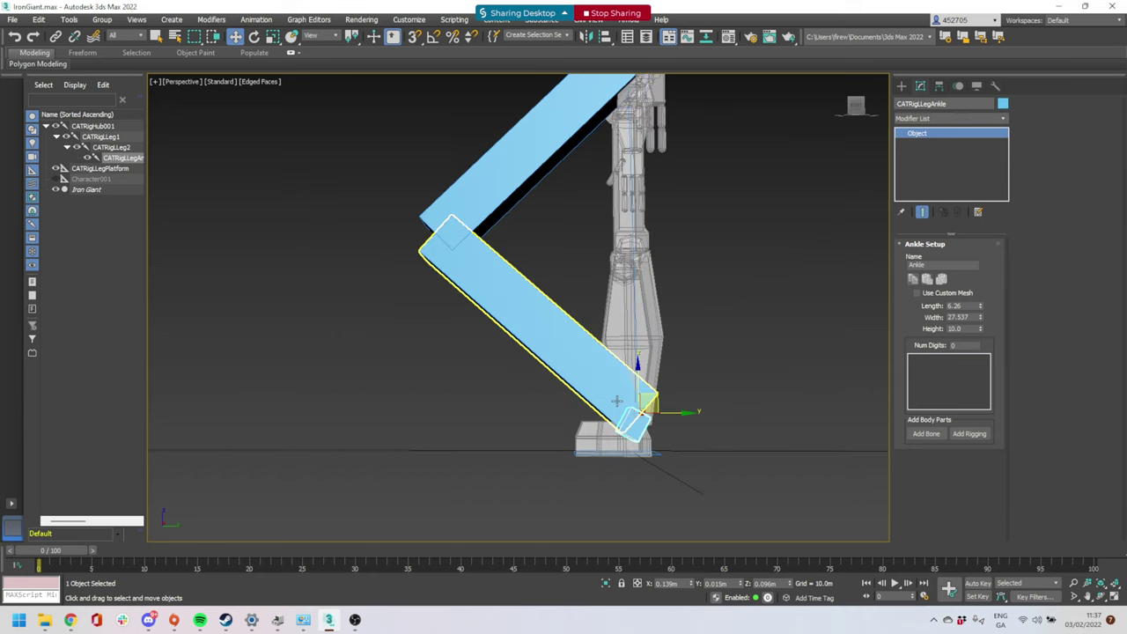
# Straighten the leg by moving the lower leg bone to the robot's left knee, and scale the bone's width and depth to about 10.95
pyautogui.click(589, 363)
pyautogui.moveTo(448, 221); pyautogui.dragTo(635, 238)
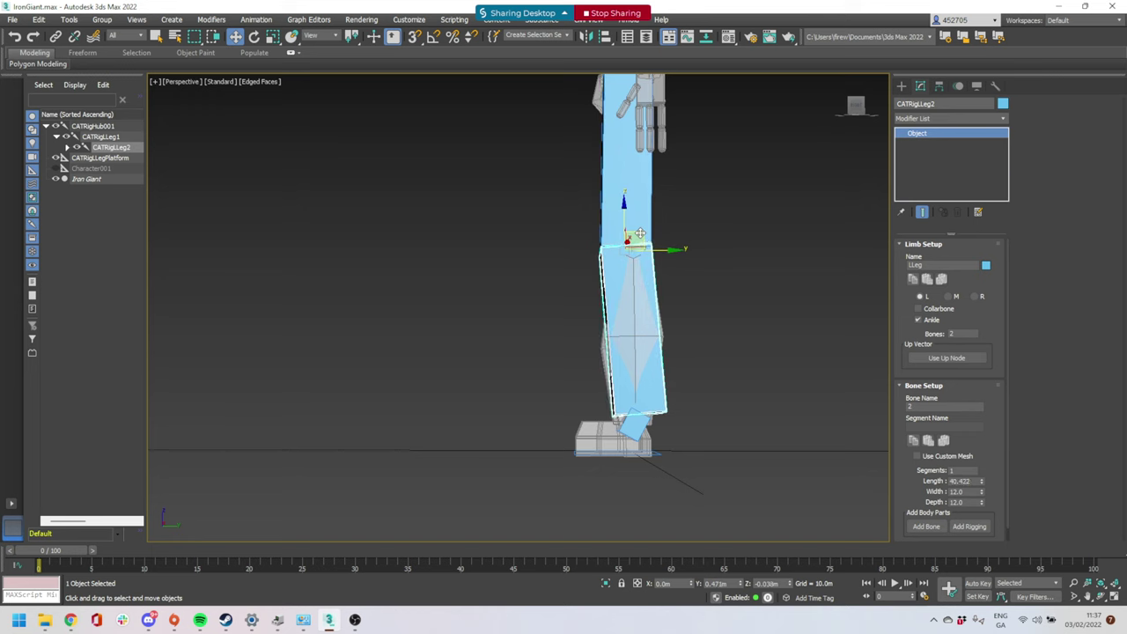
pyautogui.keyDown('alt'); pyautogui.moveTo(615, 328); pyautogui.dragTo(655, 372, button='middle'); pyautogui.keyUp('alt')
pyautogui.press('r')
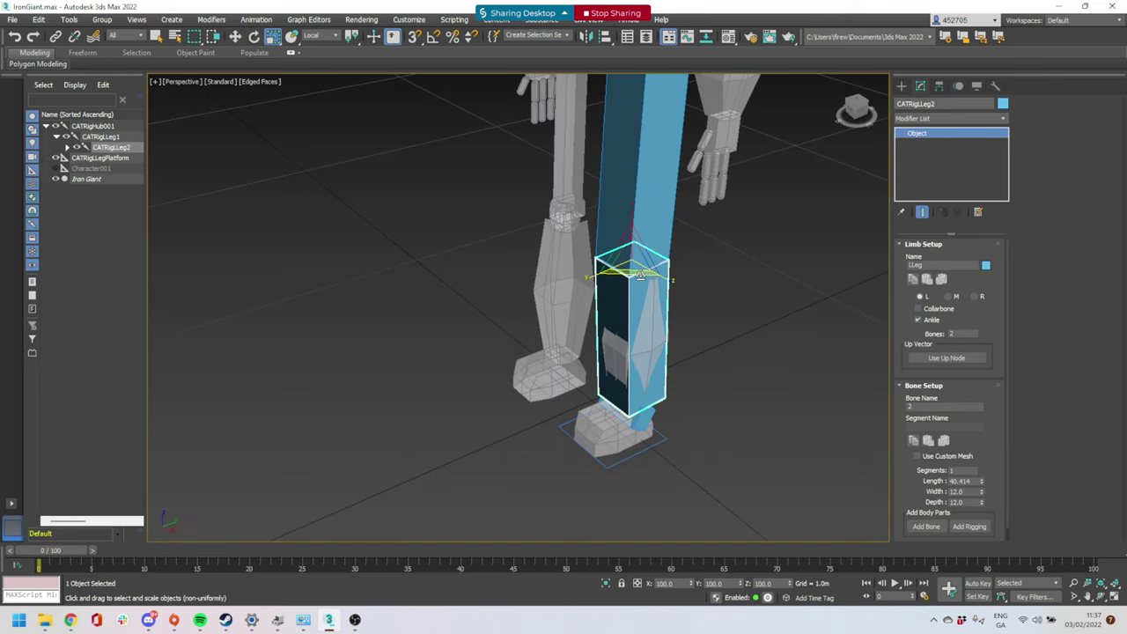
pyautogui.moveTo(640, 274); pyautogui.dragTo(644, 294)
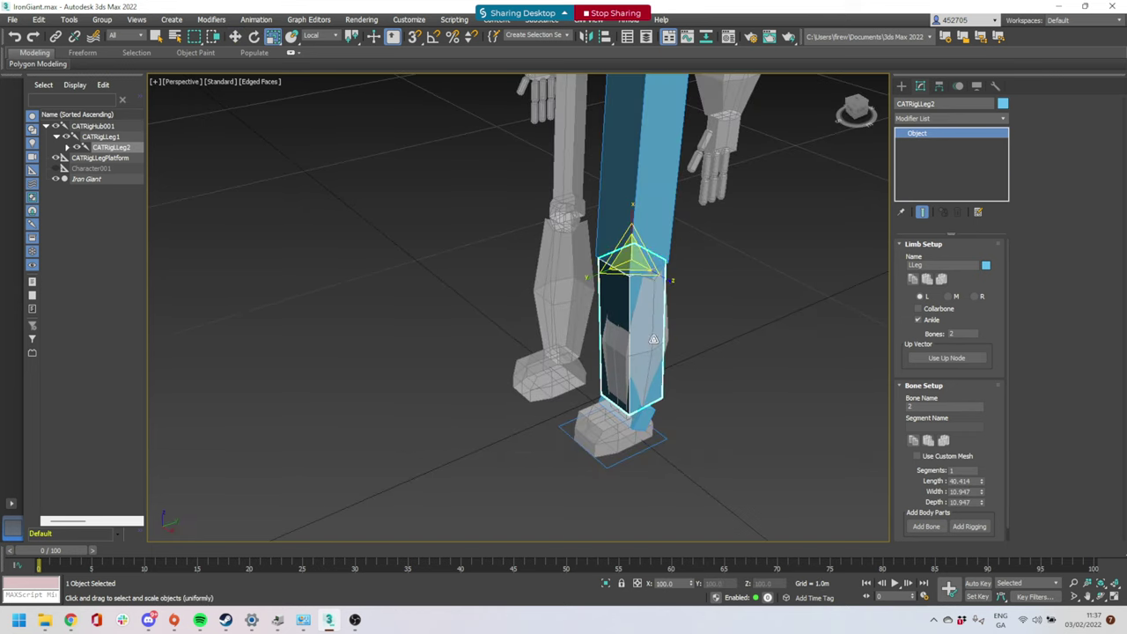
pyautogui.keyDown('alt'); pyautogui.moveTo(657, 340); pyautogui.dragTo(720, 313, button='middle'); pyautogui.keyUp('alt')
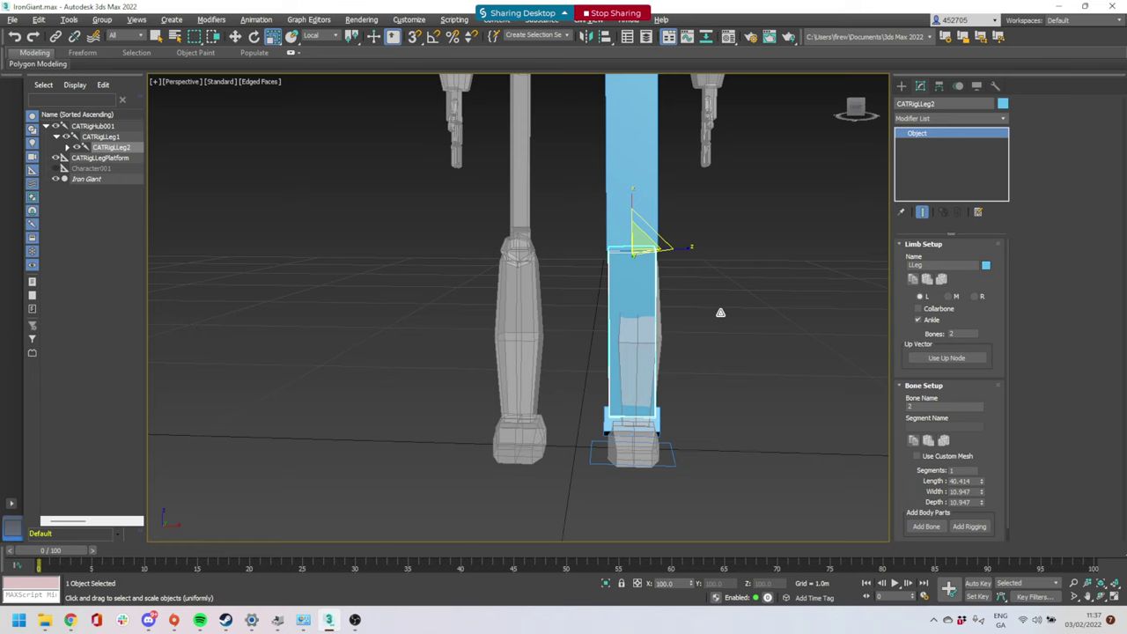
# Shift the left leg's IK platform outward along X to about 0.147 m
pyautogui.click(673, 454)
pyautogui.press('w')
pyautogui.moveTo(677, 454); pyautogui.dragTo(680, 454)
# Shift the thigh bone outward to about X 0.133 m and the lower leg bone to about X 0.143 m
pyautogui.moveTo(686, 258); pyautogui.dragTo(673, 375, button='middle')
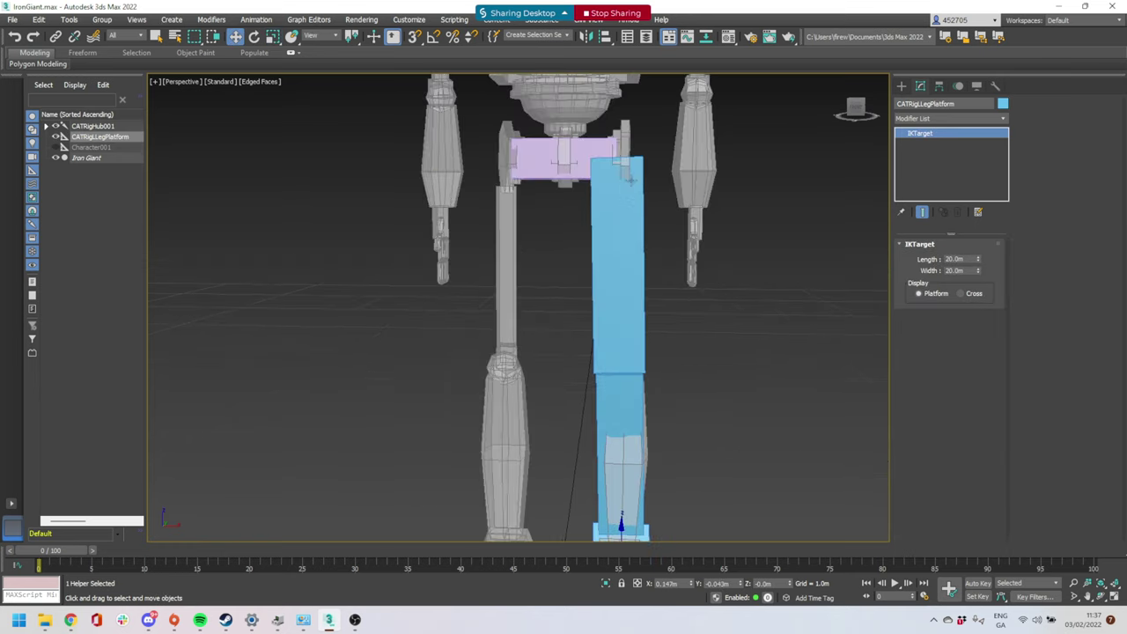
pyautogui.click(627, 171)
pyautogui.moveTo(656, 159); pyautogui.dragTo(664, 158)
pyautogui.click(663, 370)
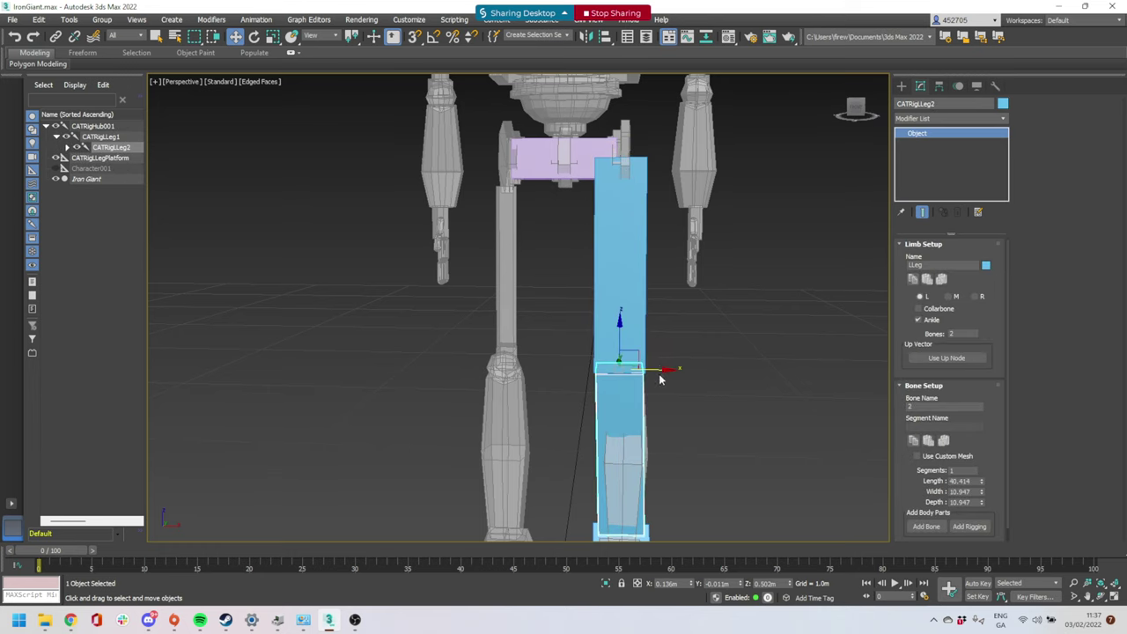
pyautogui.moveTo(662, 370); pyautogui.dragTo(665, 369)
# Scale the thigh bone to a width and depth of about 4.48 to fit the robot's slim upper leg
pyautogui.click(637, 270)
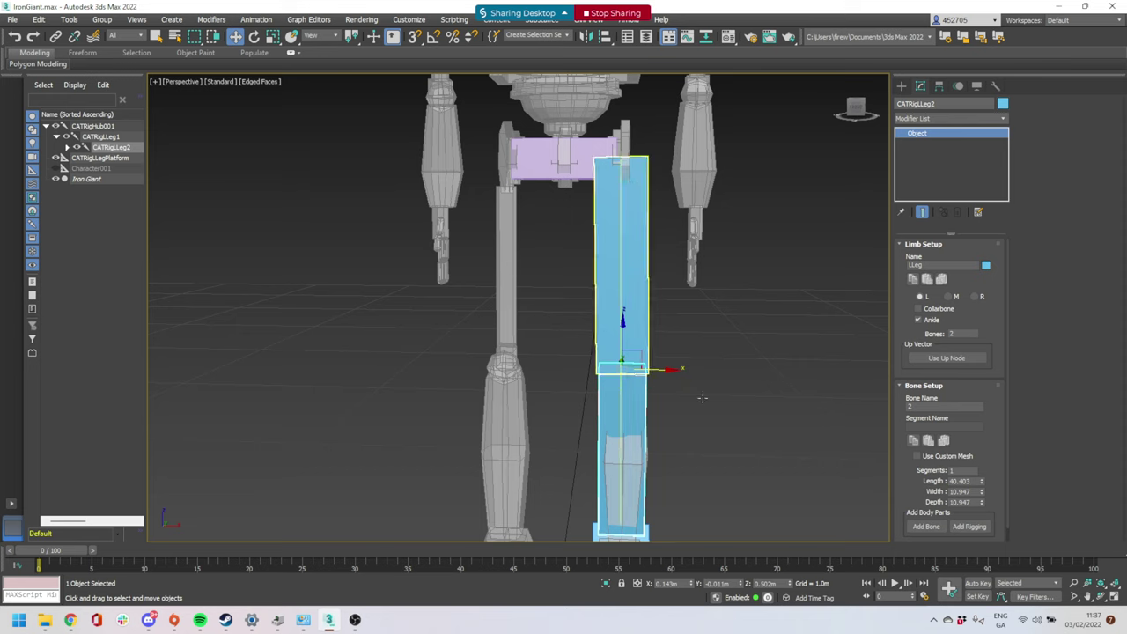
pyautogui.keyDown('alt'); pyautogui.moveTo(637, 269); pyautogui.dragTo(629, 388, button='middle'); pyautogui.keyUp('alt')
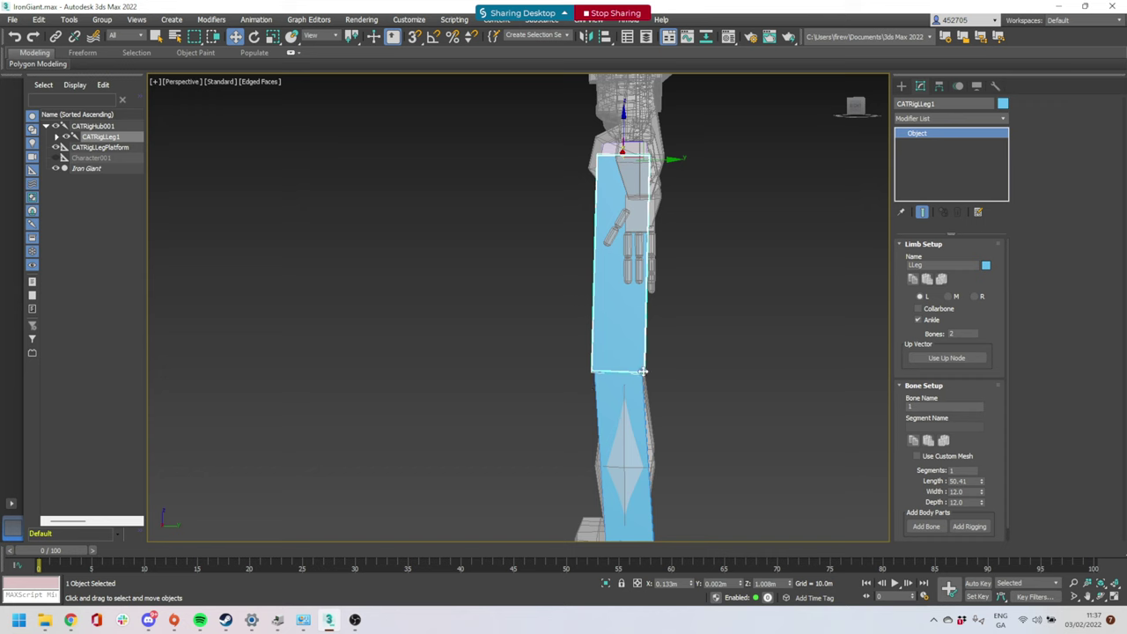
pyautogui.keyDown('alt'); pyautogui.moveTo(538, 307); pyautogui.dragTo(629, 342, button='middle'); pyautogui.keyUp('alt')
pyautogui.press('r')
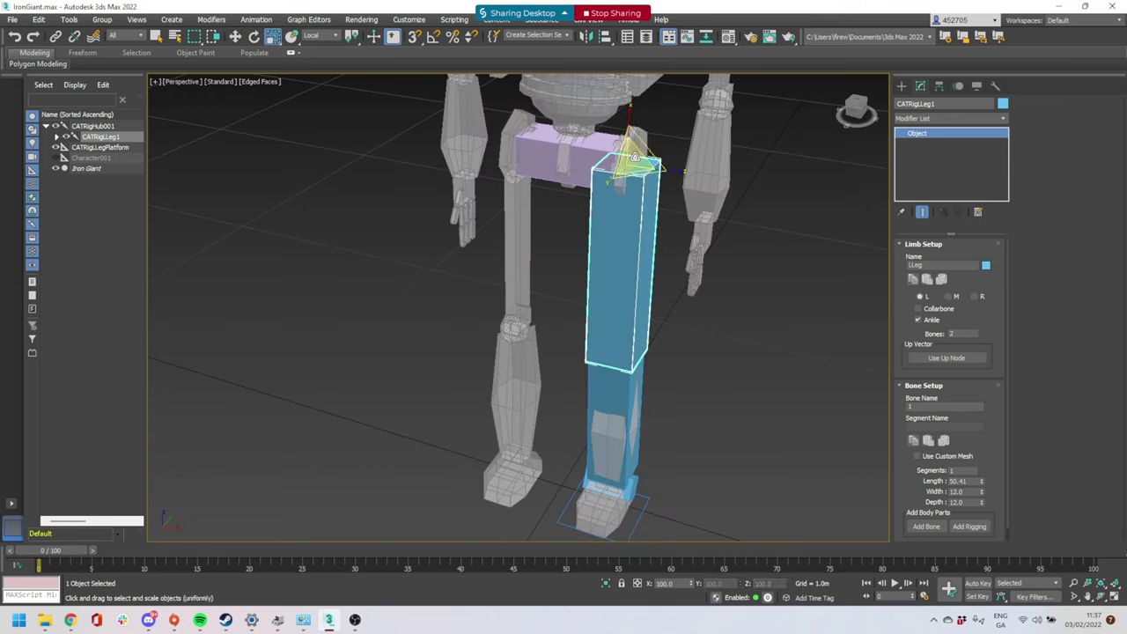
pyautogui.moveTo(639, 176); pyautogui.dragTo(642, 192)
# Fit the thigh bone's top to the robot's left hip, at about X 0.138 m, Y 0 m and Z 1.005 m
pyautogui.press('w')
pyautogui.keyDown('alt'); pyautogui.moveTo(661, 229); pyautogui.dragTo(669, 183, button='middle'); pyautogui.keyUp('alt')
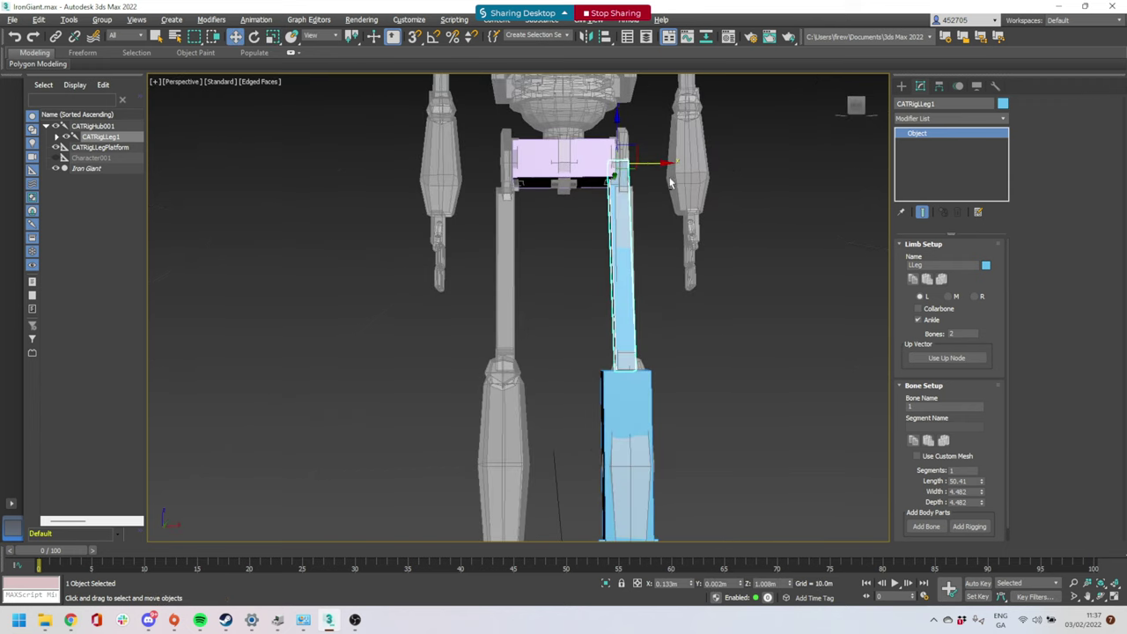
pyautogui.moveTo(654, 162); pyautogui.dragTo(657, 164)
pyautogui.keyDown('alt'); pyautogui.moveTo(659, 184); pyautogui.dragTo(599, 173, button='middle'); pyautogui.keyUp('alt')
pyautogui.scroll(4, 629, 162)
pyautogui.scroll(-5, 629, 162)
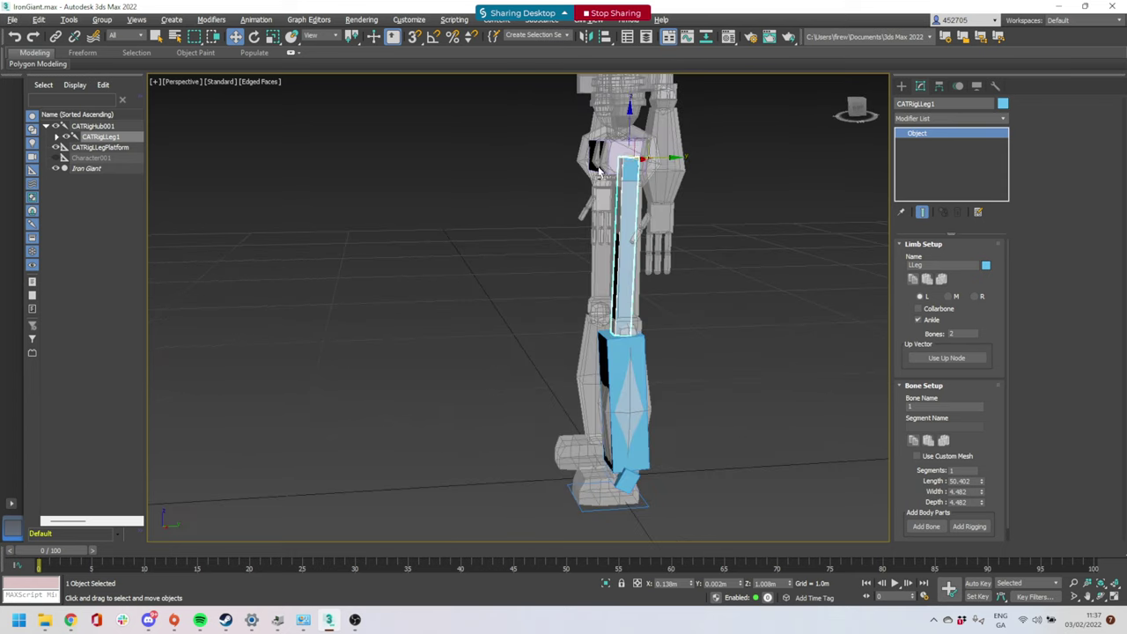
pyautogui.moveTo(642, 141); pyautogui.dragTo(639, 142)
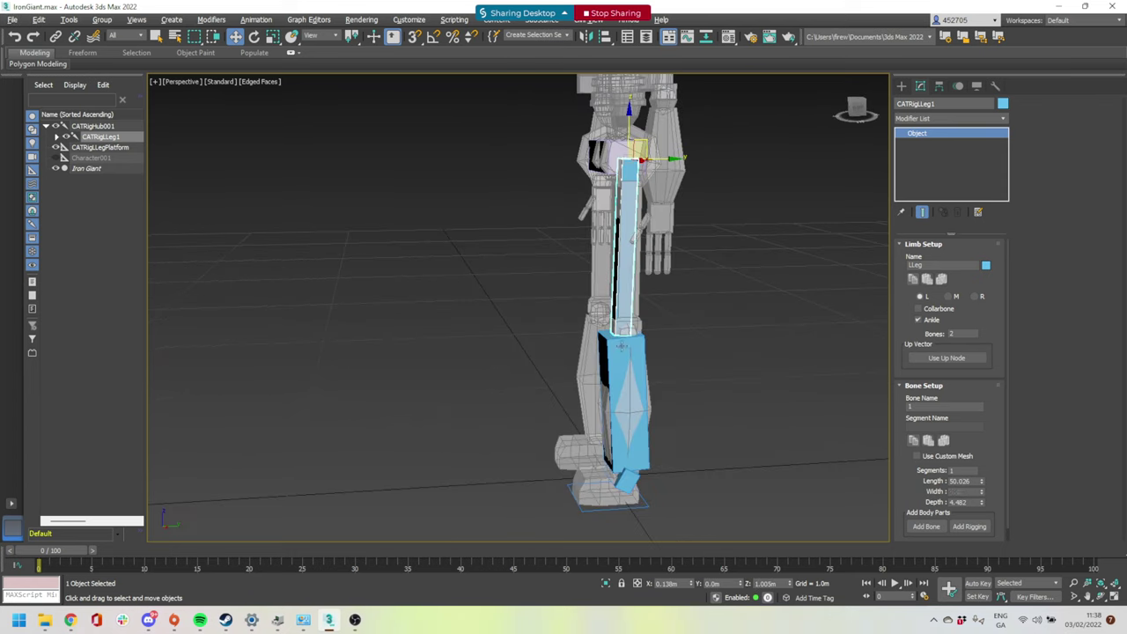
# Align the lower leg bone with the robot's left knee, at about X 0.144 m, Y -0.008 m and Z 0.497 m
pyautogui.keyDown('alt'); pyautogui.moveTo(639, 142); pyautogui.dragTo(696, 151, button='middle'); pyautogui.keyUp('alt')
pyautogui.click(628, 368)
pyautogui.moveTo(658, 336); pyautogui.dragTo(663, 337)
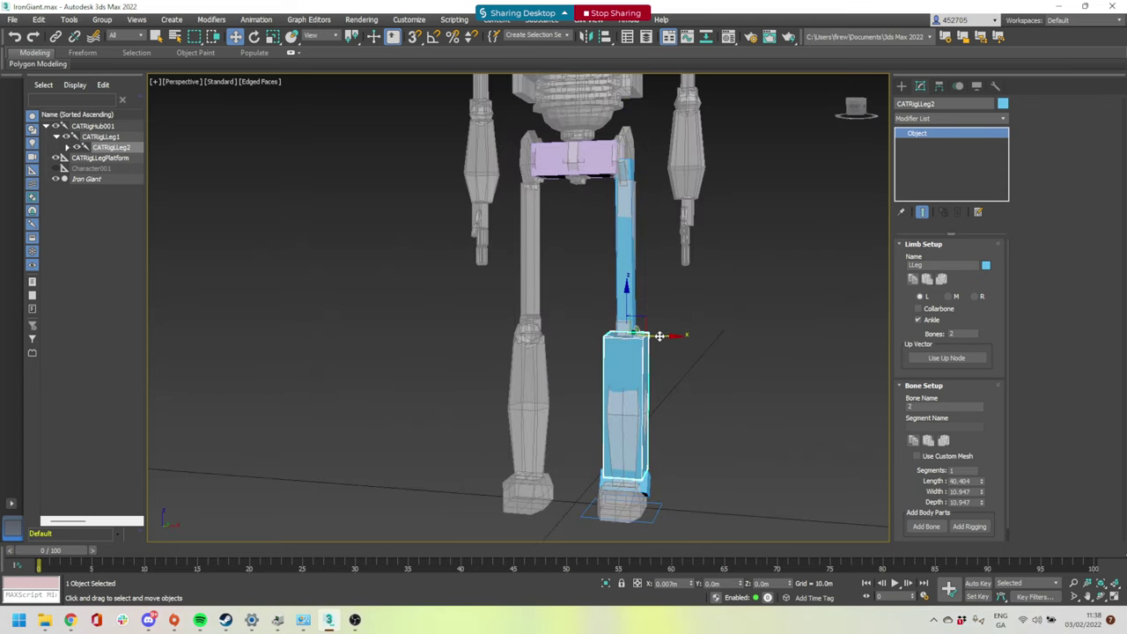
pyautogui.keyDown('alt'); pyautogui.moveTo(674, 351); pyautogui.dragTo(544, 344, button='middle'); pyautogui.keyUp('alt')
pyautogui.scroll(5, 628, 345)
pyautogui.scroll(-5, 629, 343)
pyautogui.moveTo(636, 316)
pyautogui.mouseDown()
pyautogui.moveTo(639, 334)
pyautogui.moveTo(639, 316)
pyautogui.mouseUp()
pyautogui.keyDown('alt'); pyautogui.moveTo(597, 147); pyautogui.dragTo(702, 397, button='middle'); pyautogui.keyUp('alt')
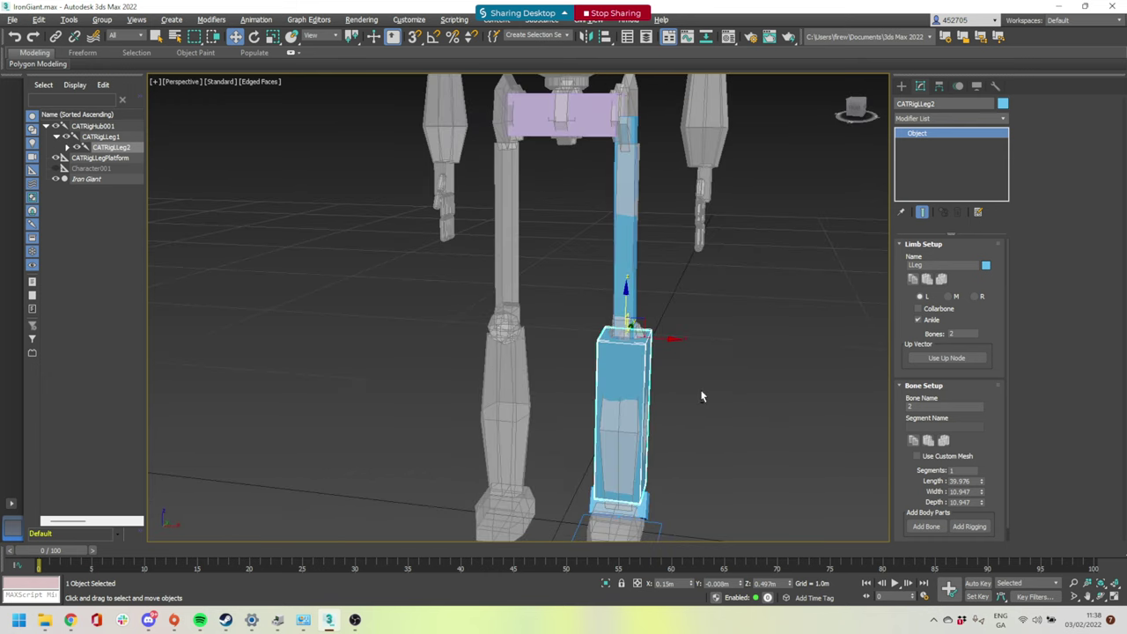
pyautogui.moveTo(672, 338); pyautogui.dragTo(653, 356)
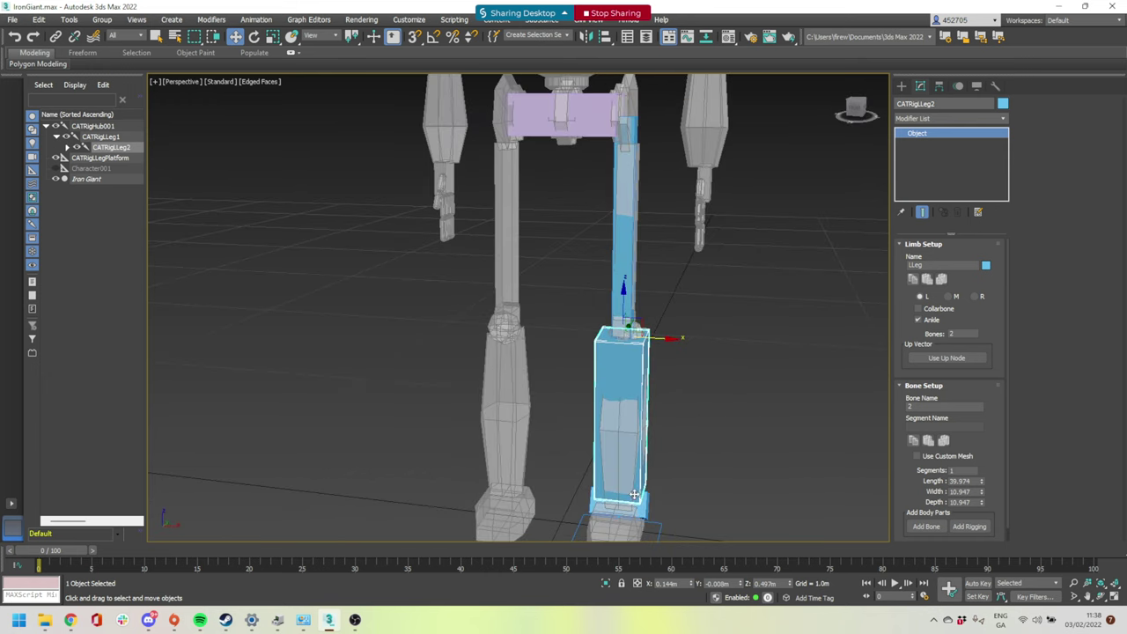
# Nudge the IK platform slightly outward and realign the lower leg bone to about X 0.149 m, Y -0.003 m and Z 0.498 m
pyautogui.keyDown('alt'); pyautogui.moveTo(688, 514); pyautogui.dragTo(676, 484, button='middle'); pyautogui.keyUp('alt')
pyautogui.click(676, 484)
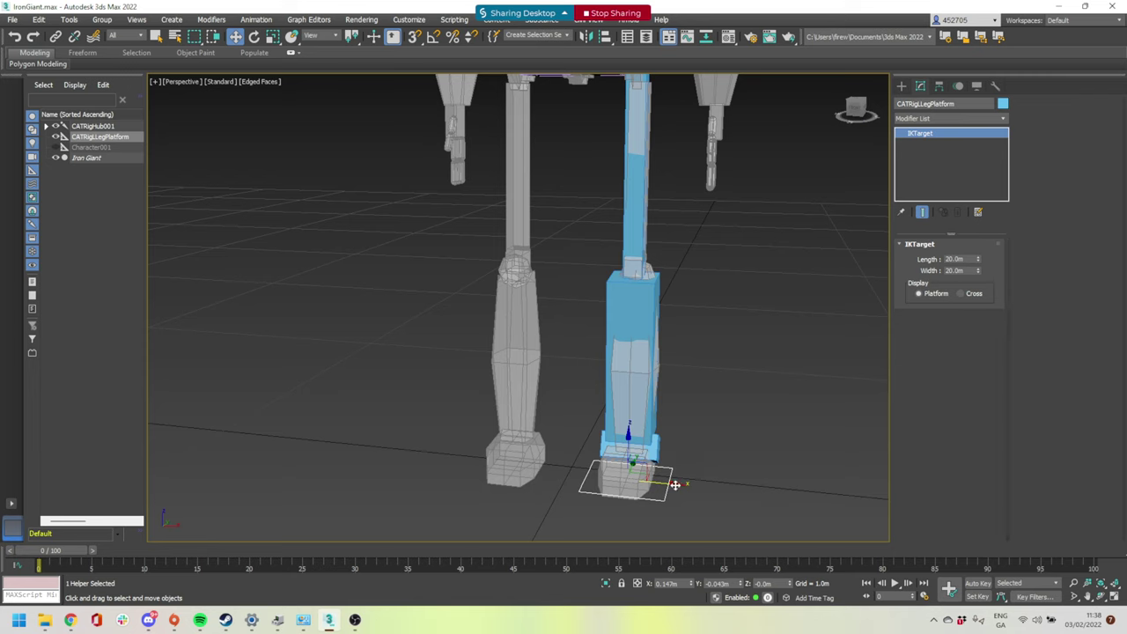
pyautogui.moveTo(675, 485); pyautogui.dragTo(679, 485)
pyautogui.click(654, 352)
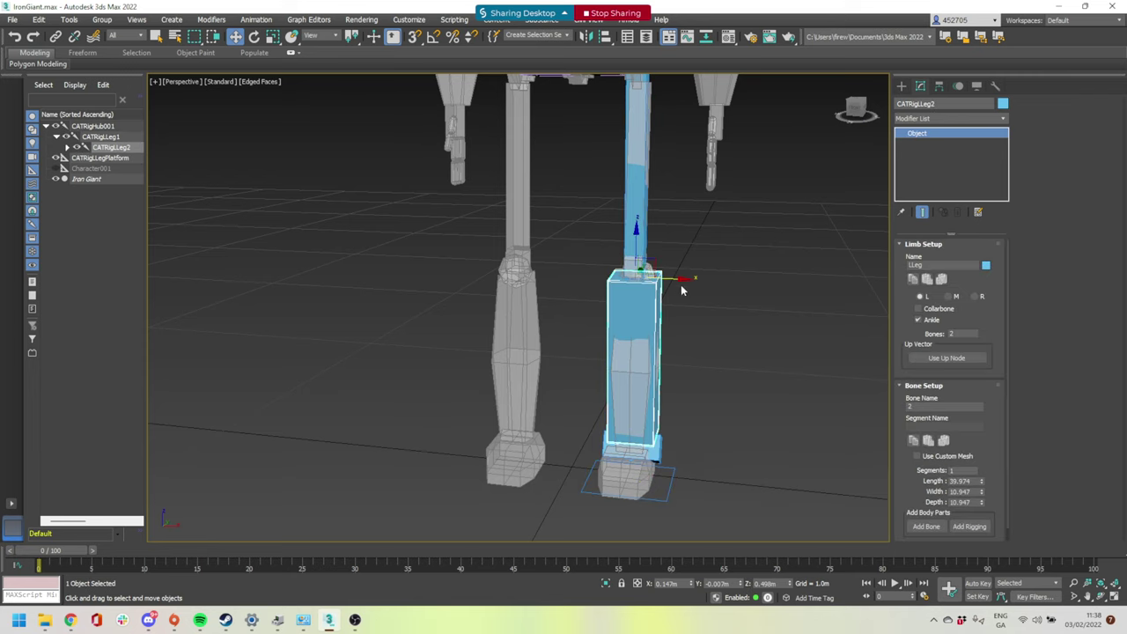
pyautogui.moveTo(681, 278); pyautogui.dragTo(680, 279)
pyautogui.keyDown('alt'); pyautogui.moveTo(649, 278); pyautogui.dragTo(612, 248, button='middle'); pyautogui.keyUp('alt')
pyautogui.moveTo(666, 327); pyautogui.dragTo(667, 327)
pyautogui.keyDown('alt'); pyautogui.moveTo(639, 368); pyautogui.dragTo(726, 416, button='middle'); pyautogui.keyUp('alt')
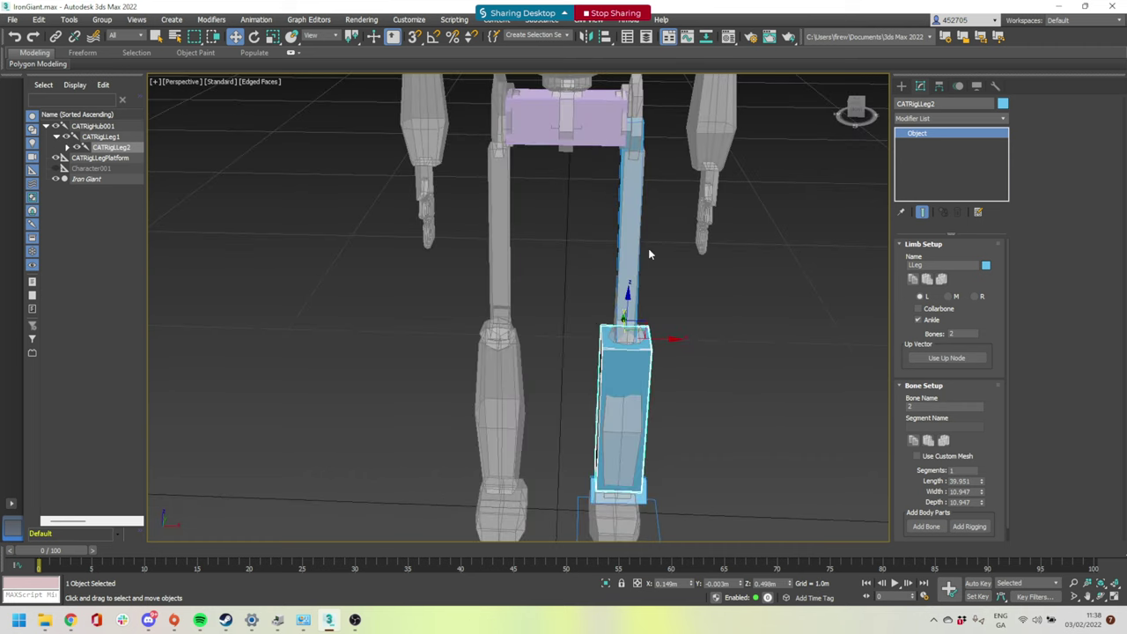
# Add a child bone to the left ankle bone and rename it CATRigLFoot
pyautogui.keyDown('alt'); pyautogui.moveTo(649, 255); pyautogui.dragTo(690, 335, button='middle'); pyautogui.keyUp('alt')
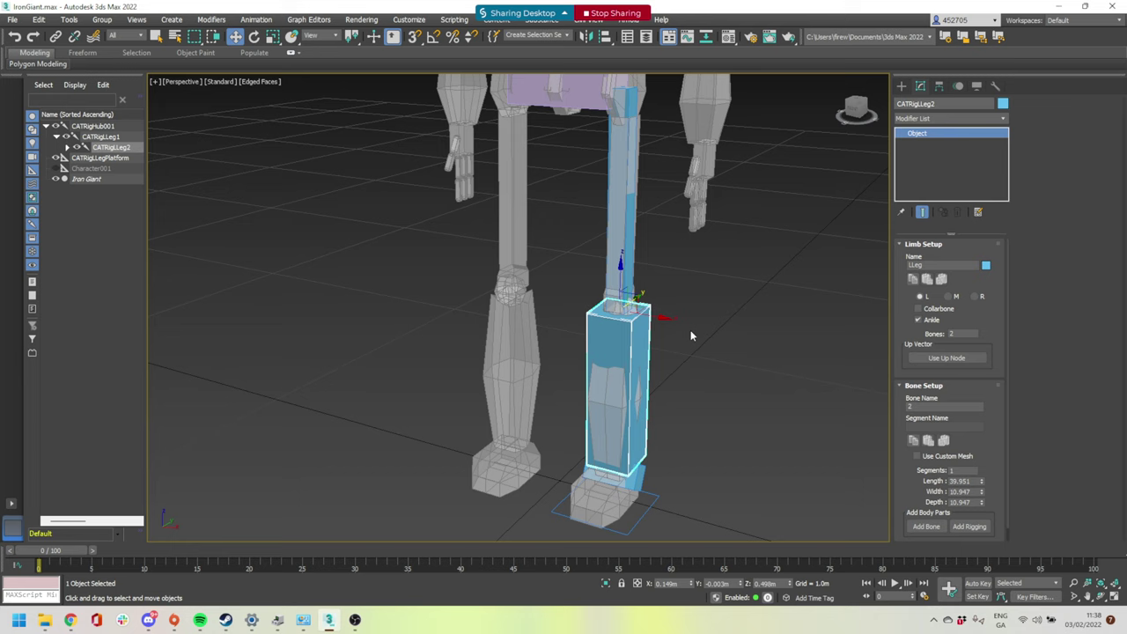
pyautogui.click(676, 427)
pyautogui.click(634, 486)
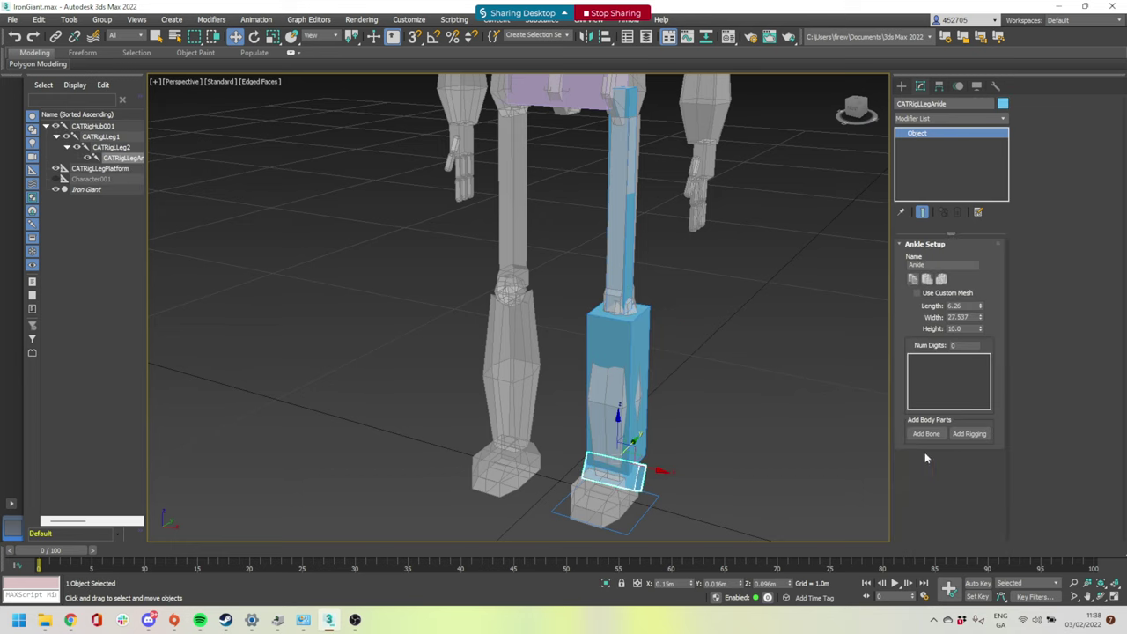
pyautogui.click(925, 434)
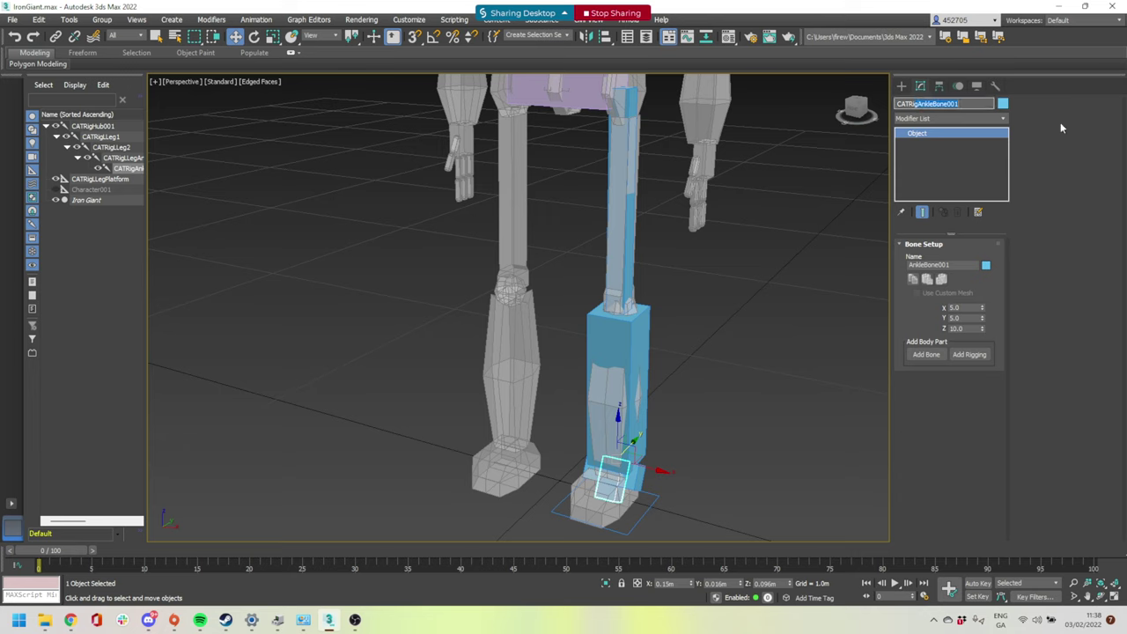
pyautogui.write('Foo')
pyautogui.press('BackSpace')
pyautogui.press('BackSpace')
pyautogui.press('BackSpace')
pyautogui.press('BackSpace')
pyautogui.press('BackSpace')
pyautogui.write('gLFoot')
# Move the foot bone down to the lower end of the ankle bone
pyautogui.keyDown('alt'); pyautogui.moveTo(687, 460); pyautogui.dragTo(609, 433, button='middle'); pyautogui.keyUp('alt')
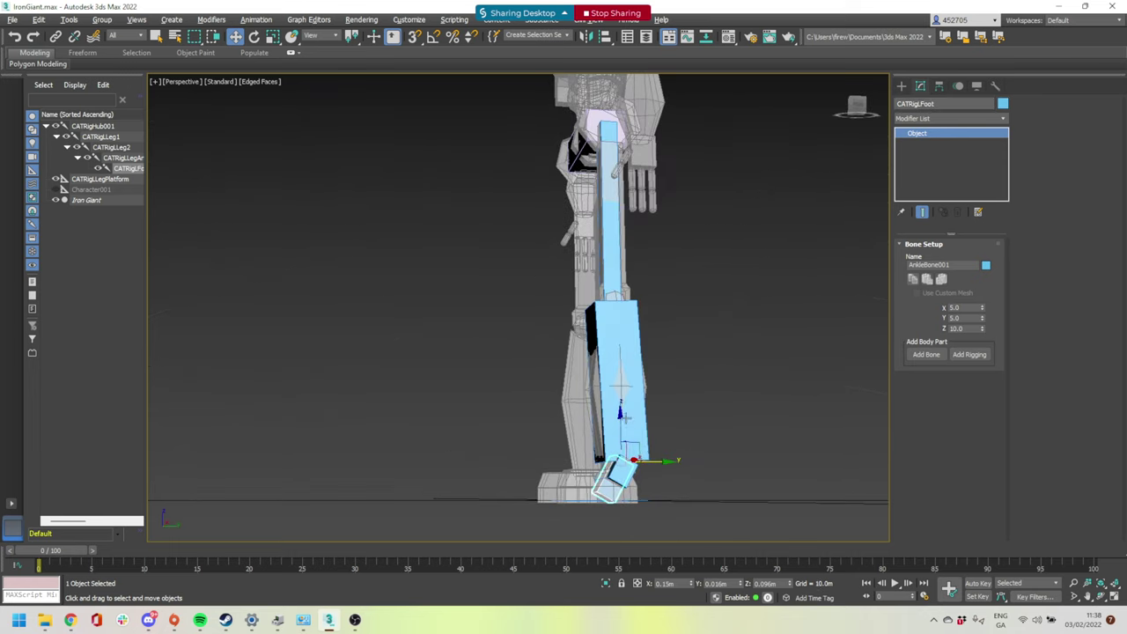
pyautogui.moveTo(641, 447); pyautogui.dragTo(637, 467)
pyautogui.press('e')
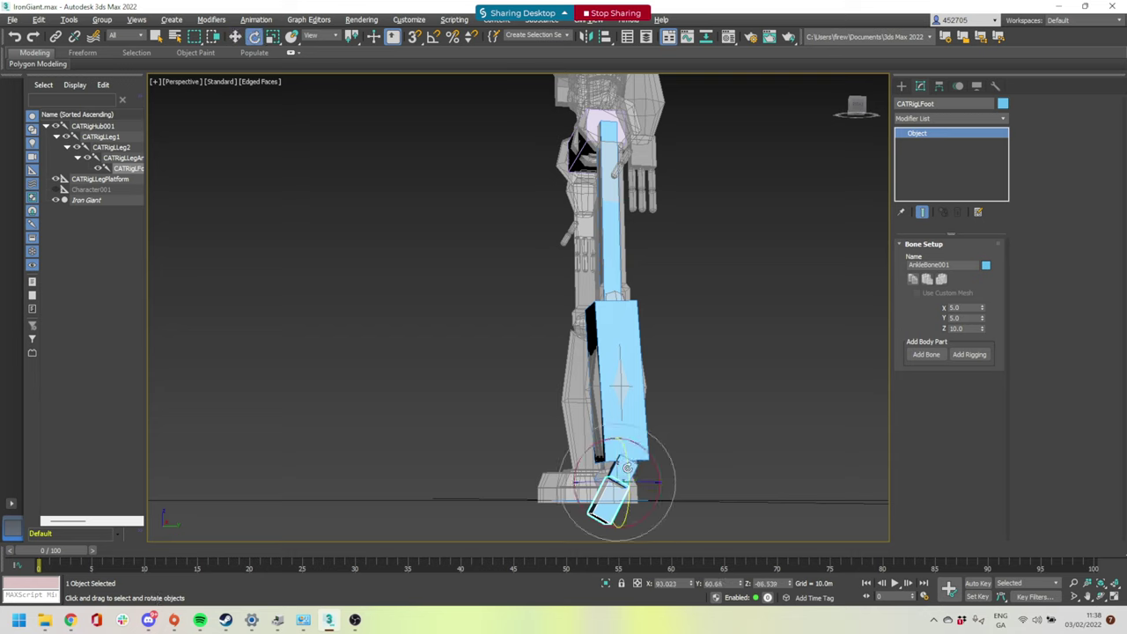
pyautogui.click(704, 459)
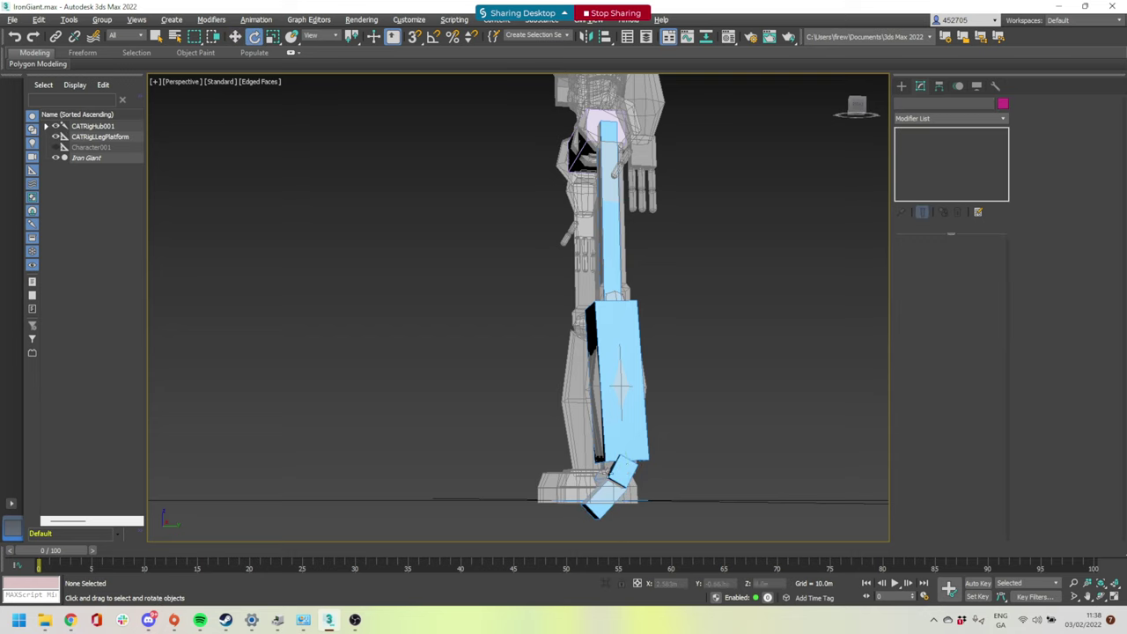
pyautogui.click(612, 471)
pyautogui.moveTo(582, 448); pyautogui.dragTo(603, 431)
pyautogui.hotkey('ctrl', 'z')
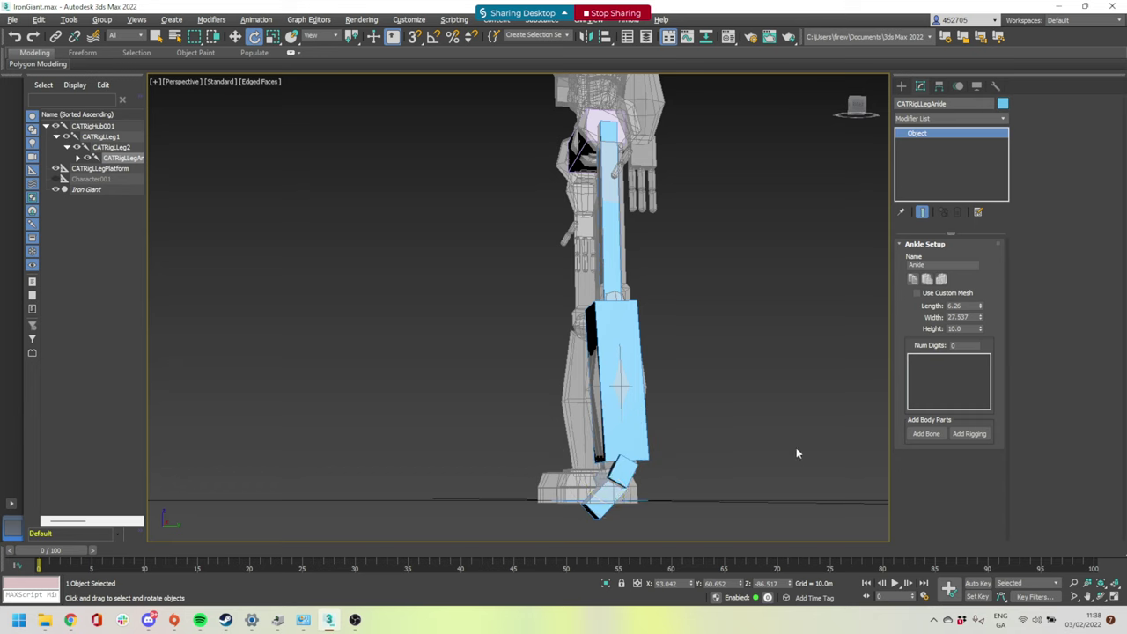
pyautogui.click(814, 442)
# Rotate the foot bone until it lies level and points forward along the robot's left foot
pyautogui.click(602, 495)
pyautogui.keyDown('alt'); pyautogui.moveTo(693, 480); pyautogui.dragTo(710, 478, button='middle'); pyautogui.keyUp('alt')
pyautogui.click(606, 491)
pyautogui.moveTo(599, 430); pyautogui.dragTo(608, 415)
# Scale the foot bone to about X 10.95 and Z 14.19, and reposition it inside the robot's left foot
pyautogui.keyDown('alt'); pyautogui.moveTo(693, 468); pyautogui.dragTo(718, 508, button='middle'); pyautogui.keyUp('alt')
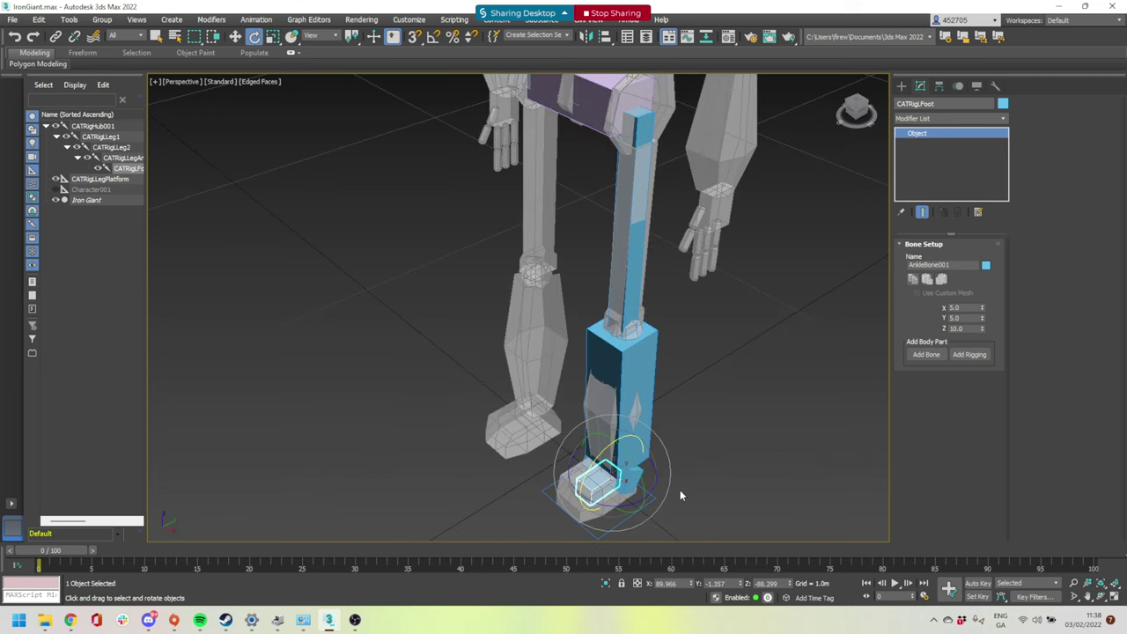
pyautogui.press('r')
pyautogui.moveTo(643, 496); pyautogui.dragTo(685, 526)
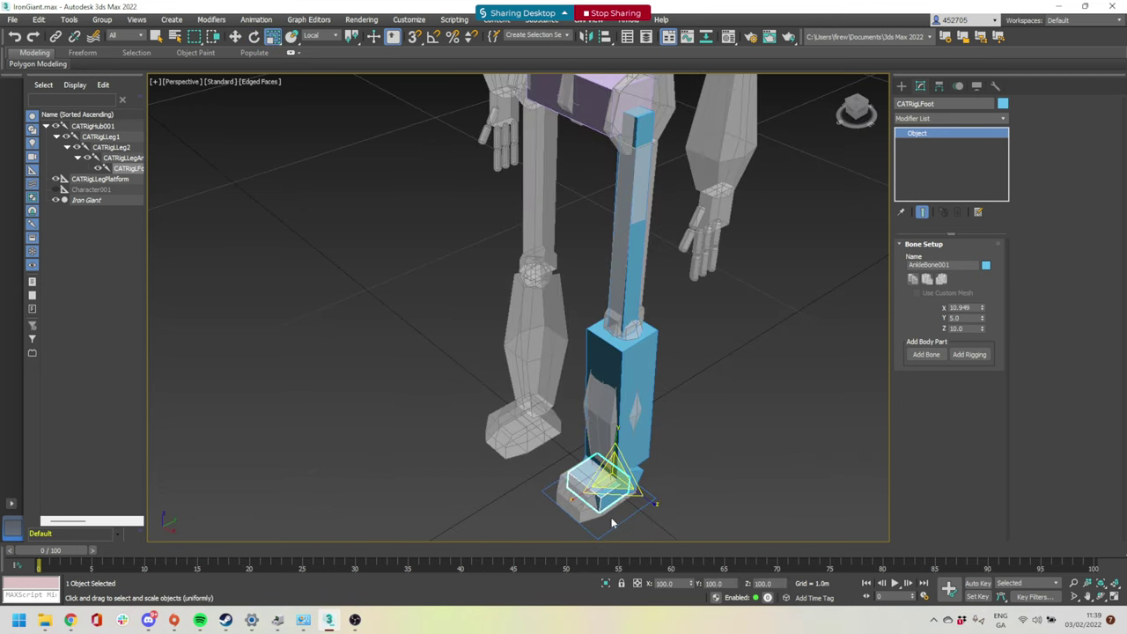
pyautogui.moveTo(573, 499); pyautogui.dragTo(555, 508)
pyautogui.press('w')
pyautogui.keyDown('alt'); pyautogui.moveTo(666, 510); pyautogui.dragTo(632, 453, button='middle'); pyautogui.keyUp('alt')
pyautogui.moveTo(632, 468); pyautogui.dragTo(635, 471)
pyautogui.keyDown('alt'); pyautogui.moveTo(669, 503); pyautogui.dragTo(652, 458, button='middle'); pyautogui.keyUp('alt')
pyautogui.press('e')
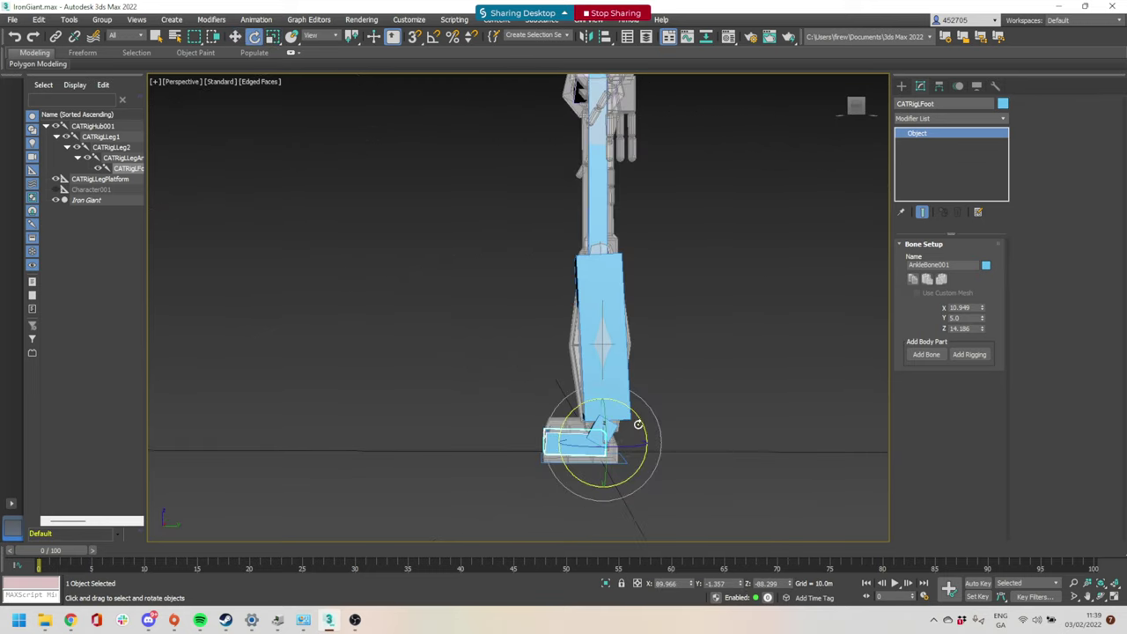
pyautogui.moveTo(641, 422); pyautogui.dragTo(624, 387)
pyautogui.rightClick(625, 387)
pyautogui.press('w')
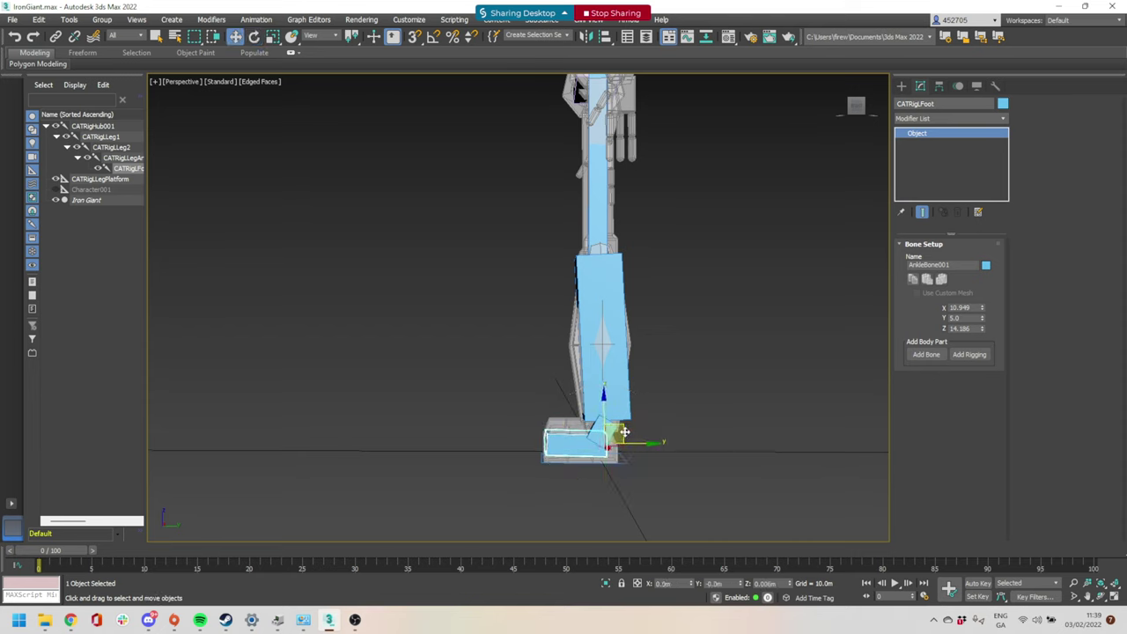
pyautogui.press('e')
pyautogui.moveTo(641, 423); pyautogui.dragTo(627, 393)
pyautogui.rightClick(627, 393)
# Select the left lower leg bone and enable an up node for the limb's up vector
pyautogui.keyDown('alt'); pyautogui.moveTo(636, 408); pyautogui.dragTo(529, 419, button='middle'); pyautogui.keyUp('alt')
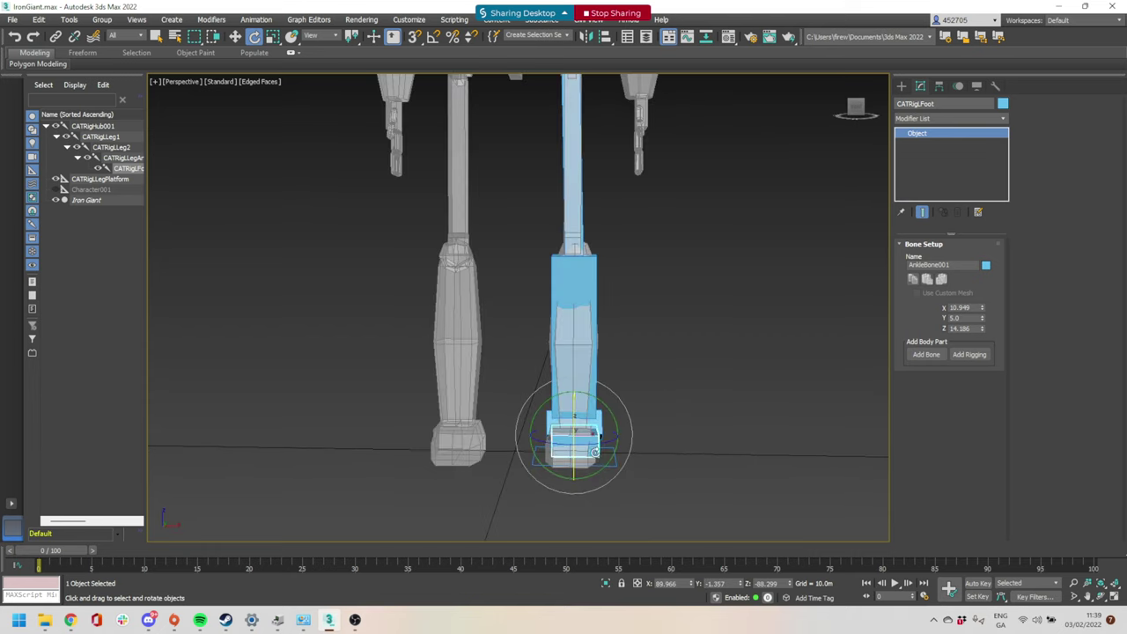
pyautogui.keyDown('alt'); pyautogui.moveTo(594, 453); pyautogui.dragTo(563, 444, button='middle'); pyautogui.keyUp('alt')
pyautogui.keyDown('alt'); pyautogui.moveTo(626, 382); pyautogui.dragTo(698, 236, button='middle'); pyautogui.keyUp('alt')
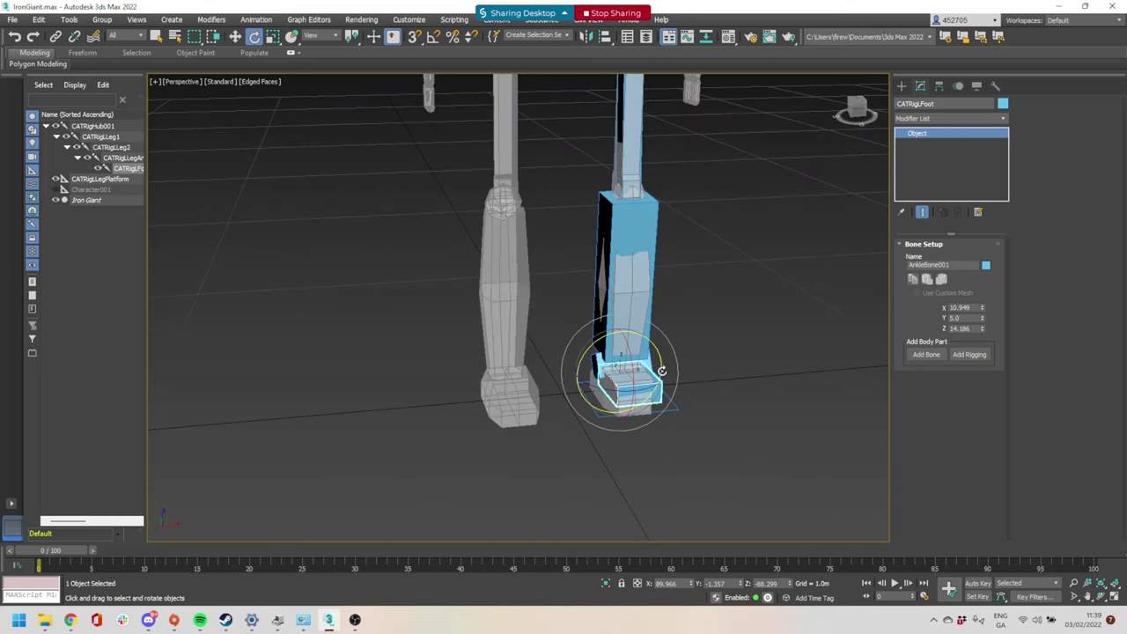
pyautogui.click(639, 219)
pyautogui.keyDown('alt'); pyautogui.moveTo(734, 221); pyautogui.dragTo(637, 184, button='middle'); pyautogui.keyUp('alt')
pyautogui.click(636, 270)
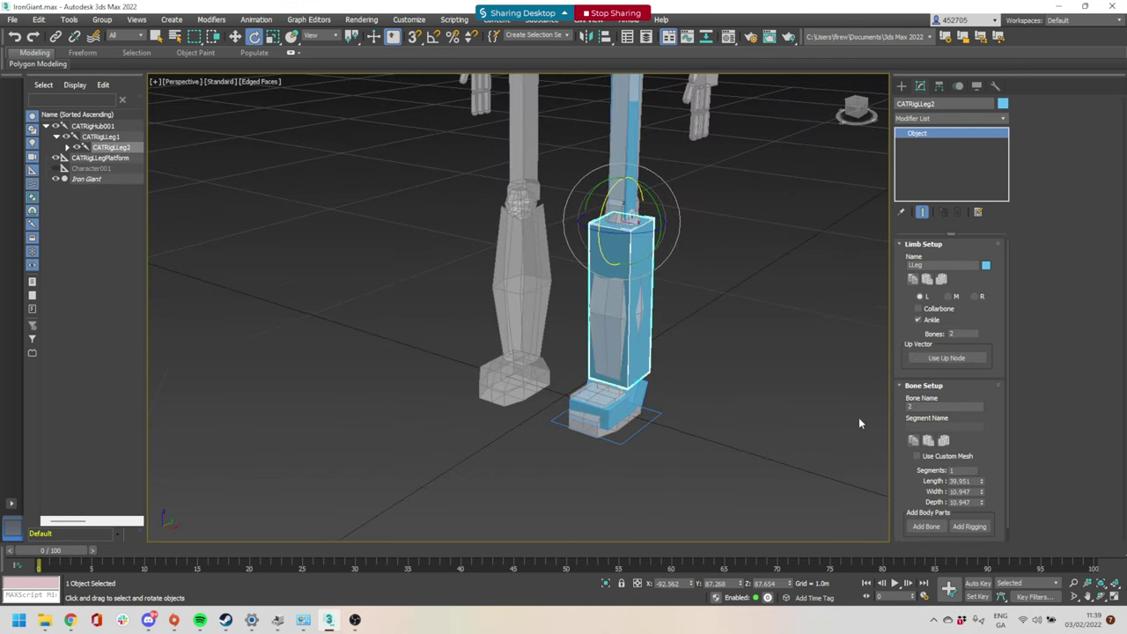
pyautogui.click(935, 359)
# Move the leg's up vector node out in front of the knee, to about X 0.4 m, Y -0.628 m and Z 0.498 m
pyautogui.keyDown('alt'); pyautogui.moveTo(710, 250); pyautogui.dragTo(608, 232, button='middle'); pyautogui.keyUp('alt')
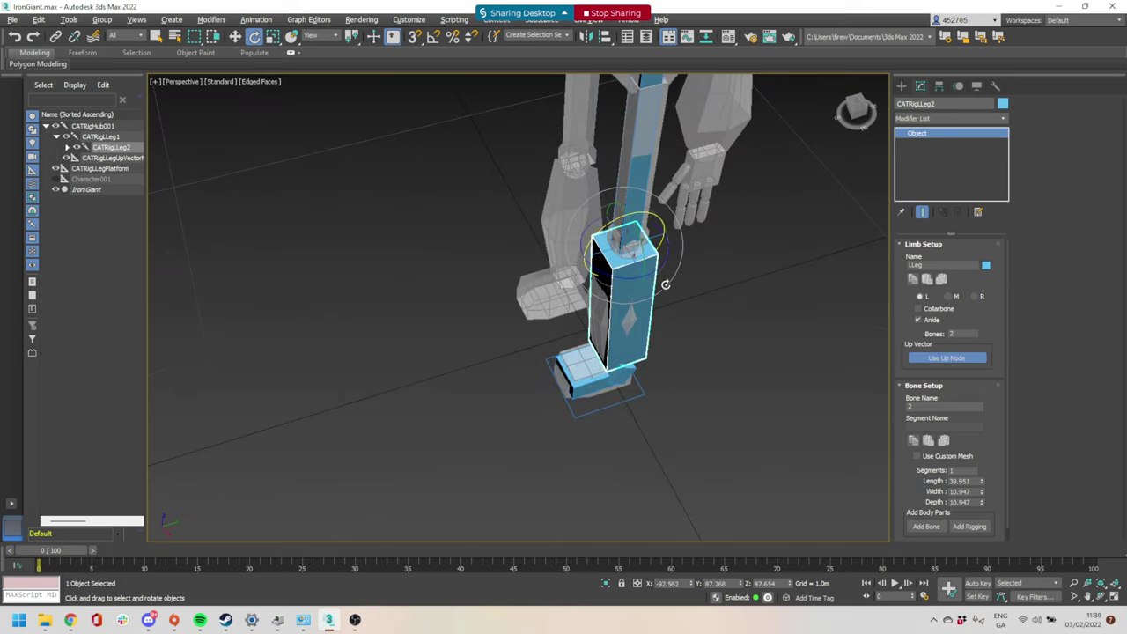
pyautogui.click(790, 291)
pyautogui.click(656, 249)
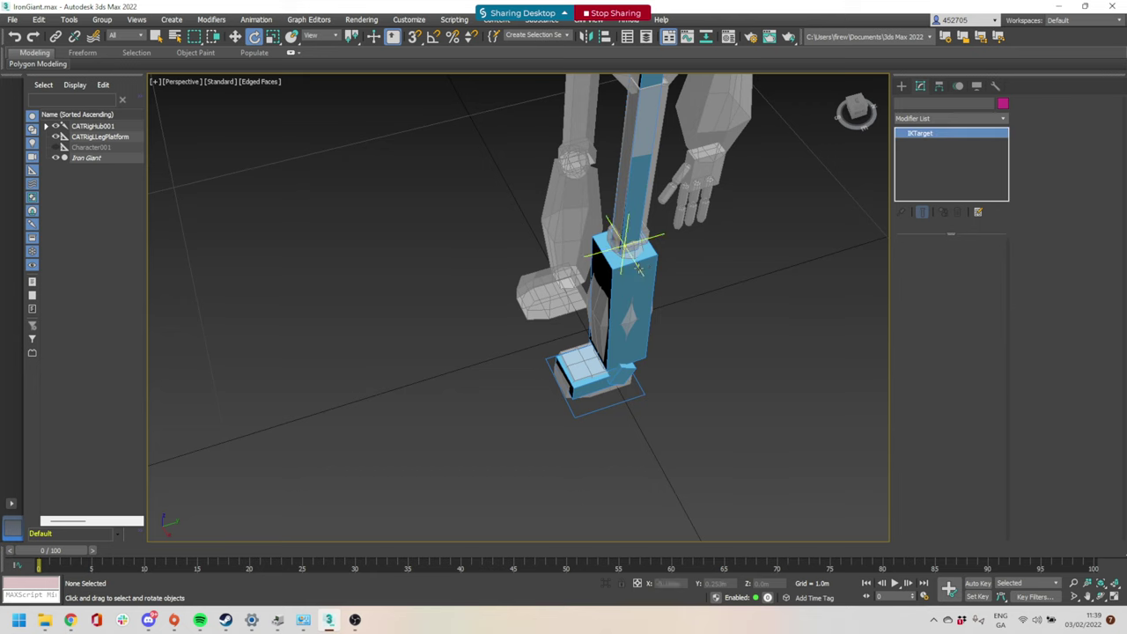
pyautogui.press('w')
pyautogui.moveTo(663, 233); pyautogui.dragTo(407, 423)
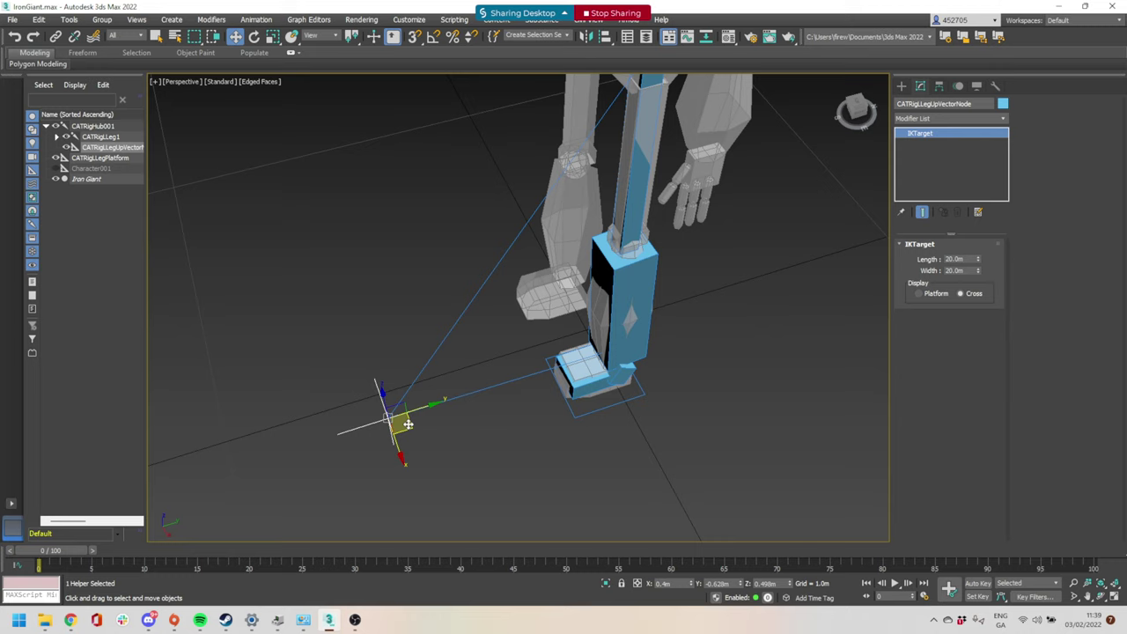
# Move the left leg's up vector node farther out in front of the knee, to about X 0.41 m and Y -0.72 m
pyautogui.moveTo(409, 433)
pyautogui.mouseDown()
pyautogui.moveTo(613, 526)
pyautogui.moveTo(531, 511)
pyautogui.moveTo(269, 312)
pyautogui.moveTo(419, 449)
pyautogui.mouseUp()
pyautogui.keyDown('alt'); pyautogui.moveTo(383, 337); pyautogui.dragTo(421, 417, button='middle'); pyautogui.keyUp('alt')
pyautogui.moveTo(406, 401); pyautogui.dragTo(408, 449)
pyautogui.keyDown('alt'); pyautogui.moveTo(407, 448); pyautogui.dragTo(484, 217, button='middle'); pyautogui.keyUp('alt')
pyautogui.moveTo(547, 241)
pyautogui.keyDown('alt'); pyautogui.mouseDown(button='middle')
pyautogui.moveTo(538, 241)
pyautogui.moveTo(545, 246)
pyautogui.mouseUp(button='middle'); pyautogui.keyUp('alt')
pyautogui.keyDown('alt'); pyautogui.moveTo(611, 332); pyautogui.dragTo(537, 209, button='middle'); pyautogui.keyUp('alt')
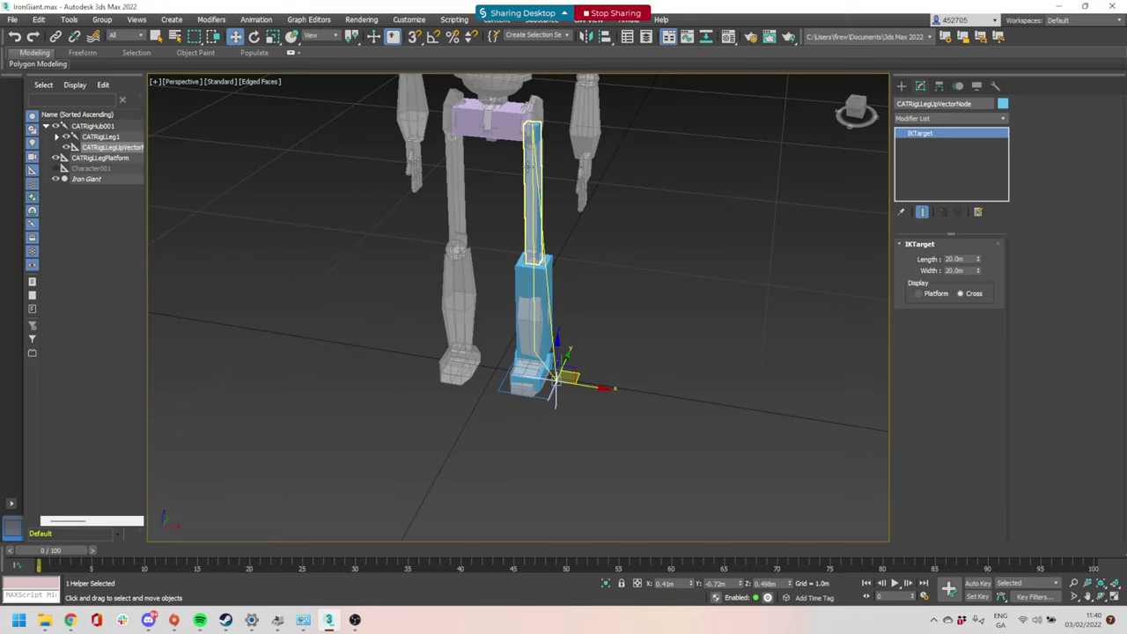
# Try adding a second leg to the pelvis hub as a mirror of the left leg
pyautogui.click(494, 129)
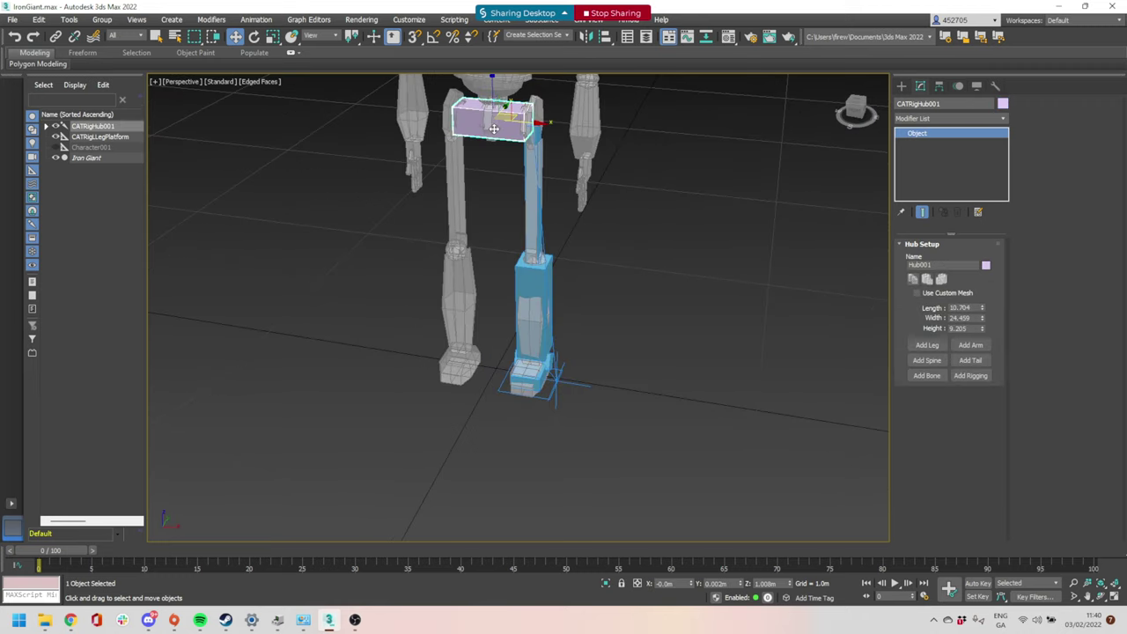
pyautogui.click(928, 345)
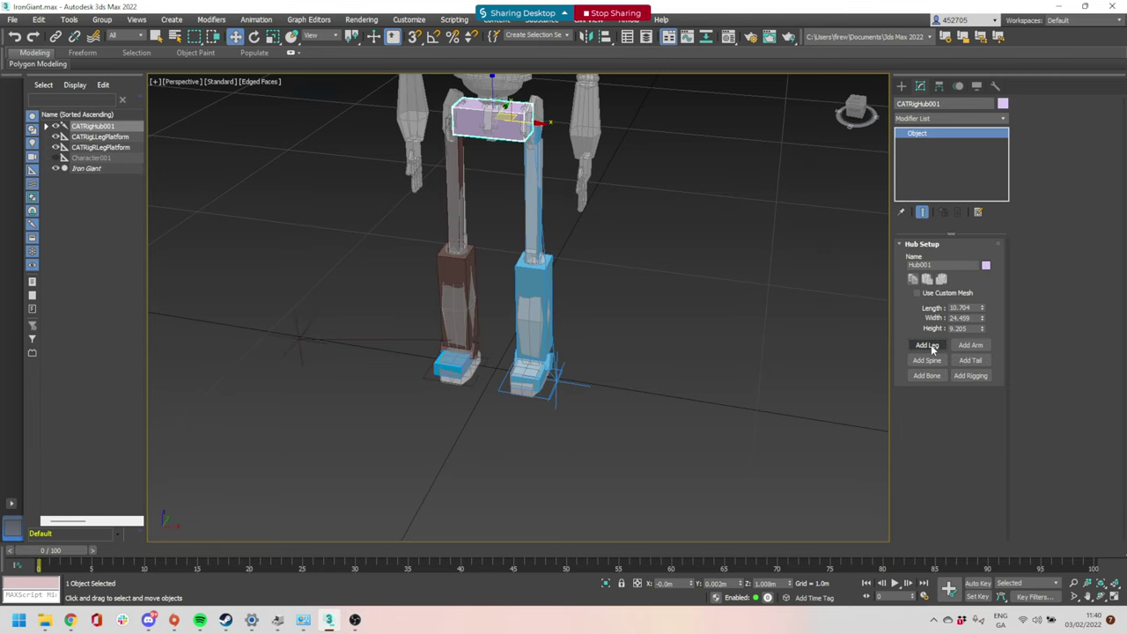
pyautogui.keyDown('alt'); pyautogui.moveTo(616, 346); pyautogui.dragTo(644, 365, button='middle'); pyautogui.keyUp('alt')
pyautogui.scroll(3, 476, 352)
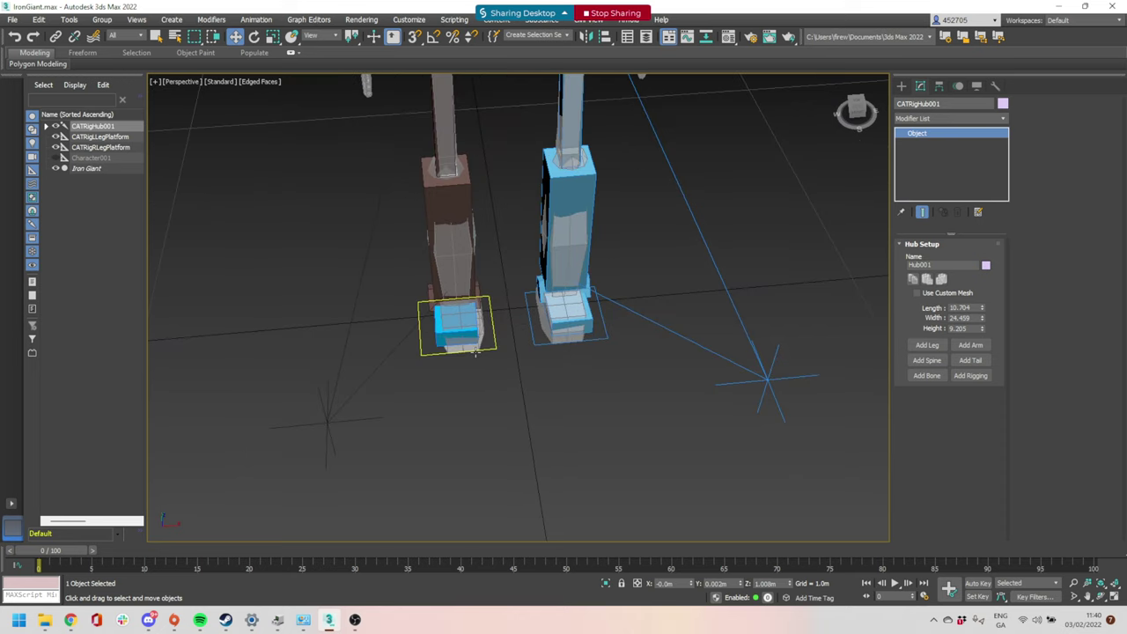
# Nudge the left leg's foot platform slightly inward along X, toward the model's centre
pyautogui.click(529, 354)
pyautogui.click(585, 333)
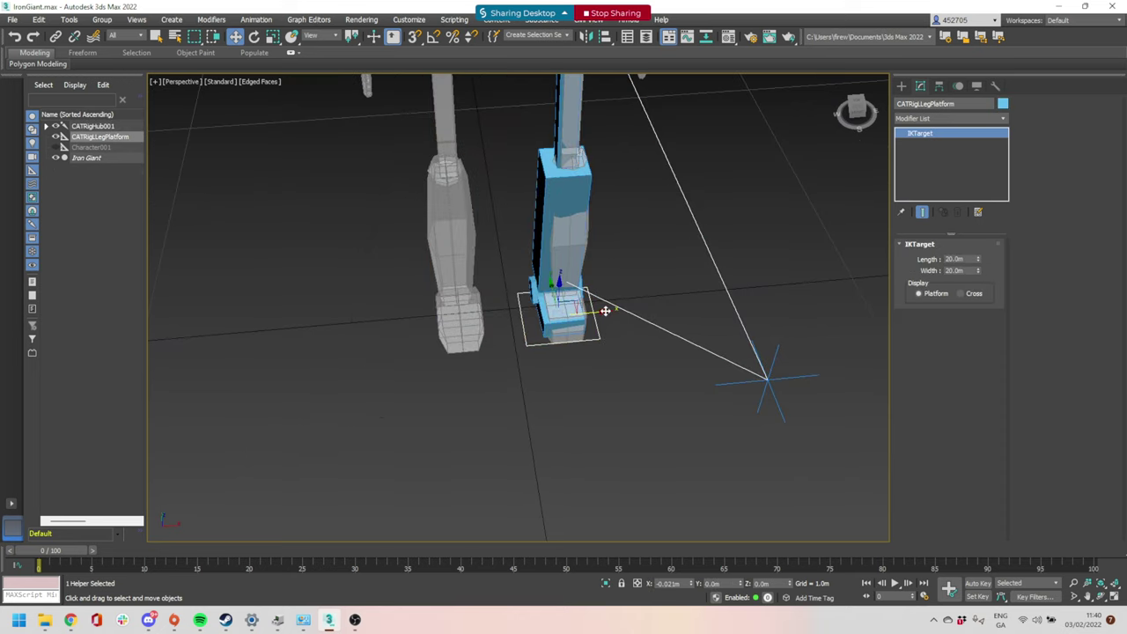
pyautogui.moveTo(608, 308)
pyautogui.mouseDown(button='middle')
pyautogui.moveTo(588, 403)
pyautogui.moveTo(601, 321)
pyautogui.mouseUp(button='middle')
pyautogui.scroll(-3, 588, 405)
# Add the mirrored right leg to the pelvis hub
pyautogui.click(572, 191)
pyautogui.click(927, 345)
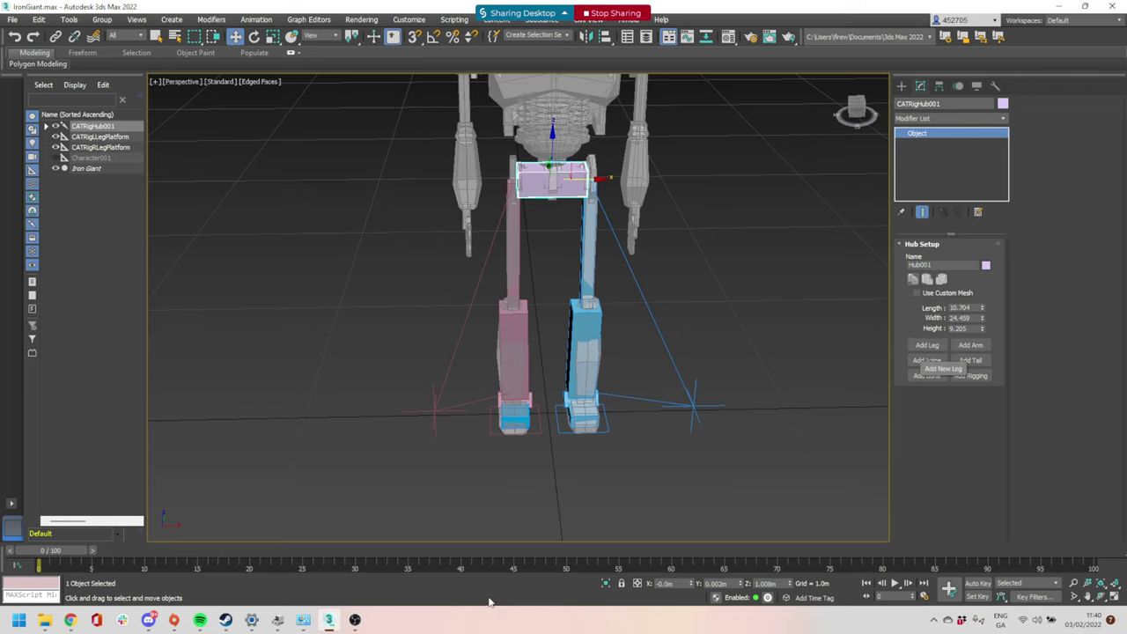
pyautogui.scroll(2, 607, 403)
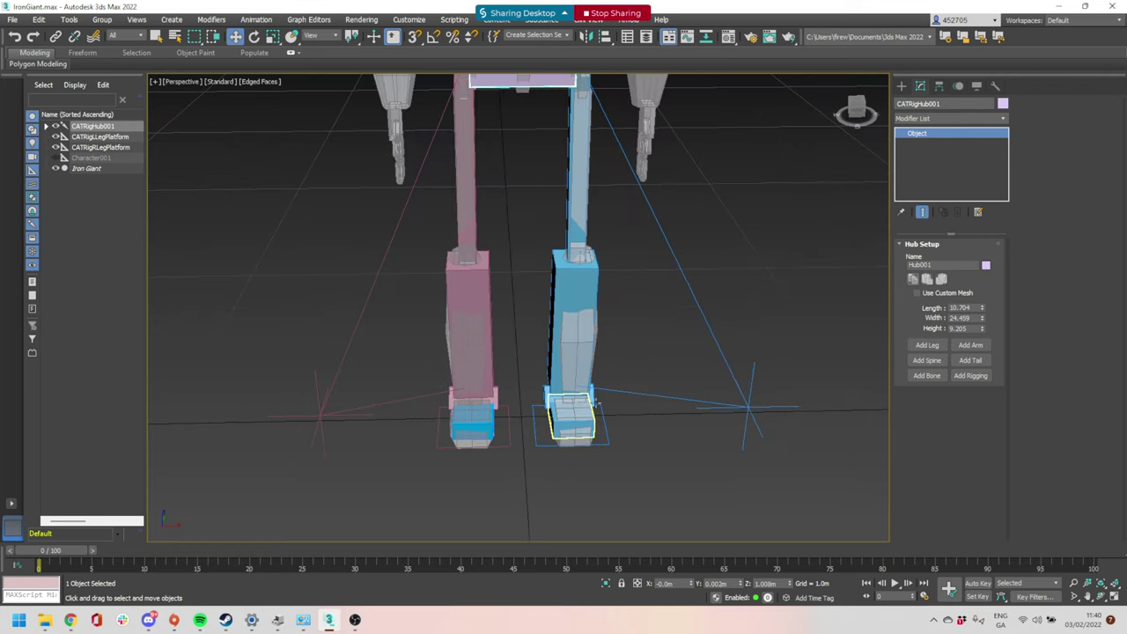
pyautogui.click(572, 401)
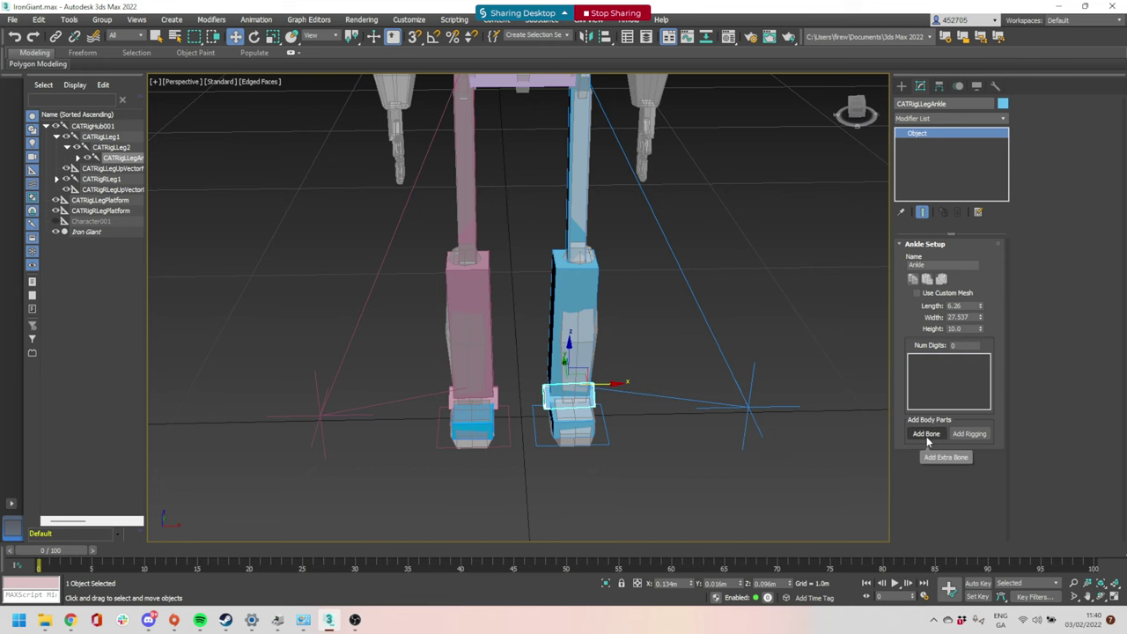
pyautogui.click(579, 291)
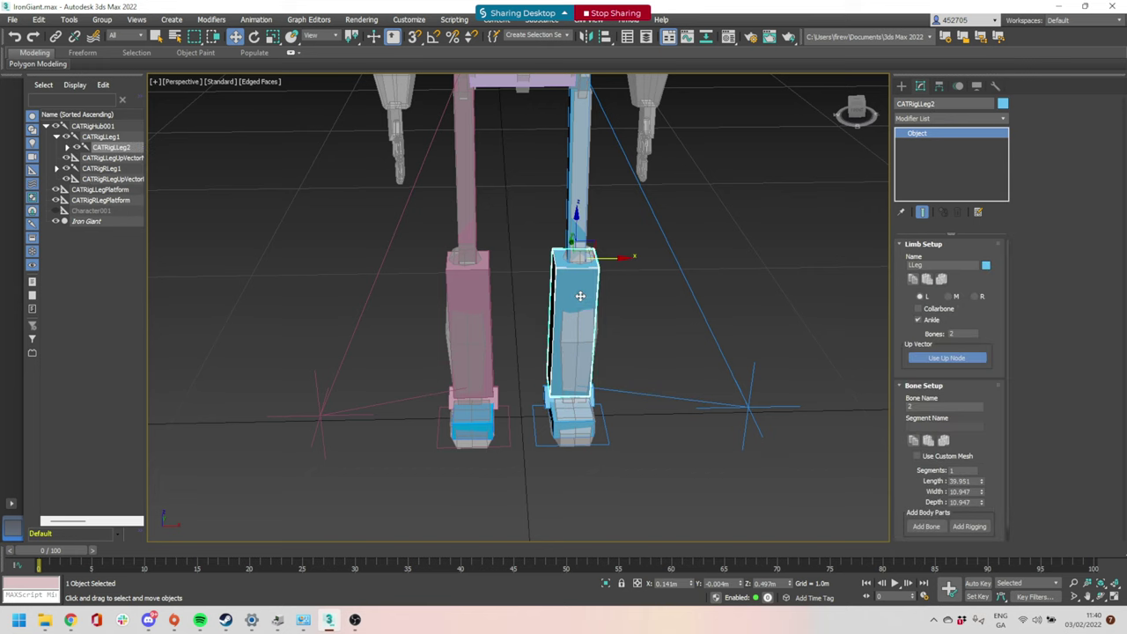
pyautogui.click(355, 620)
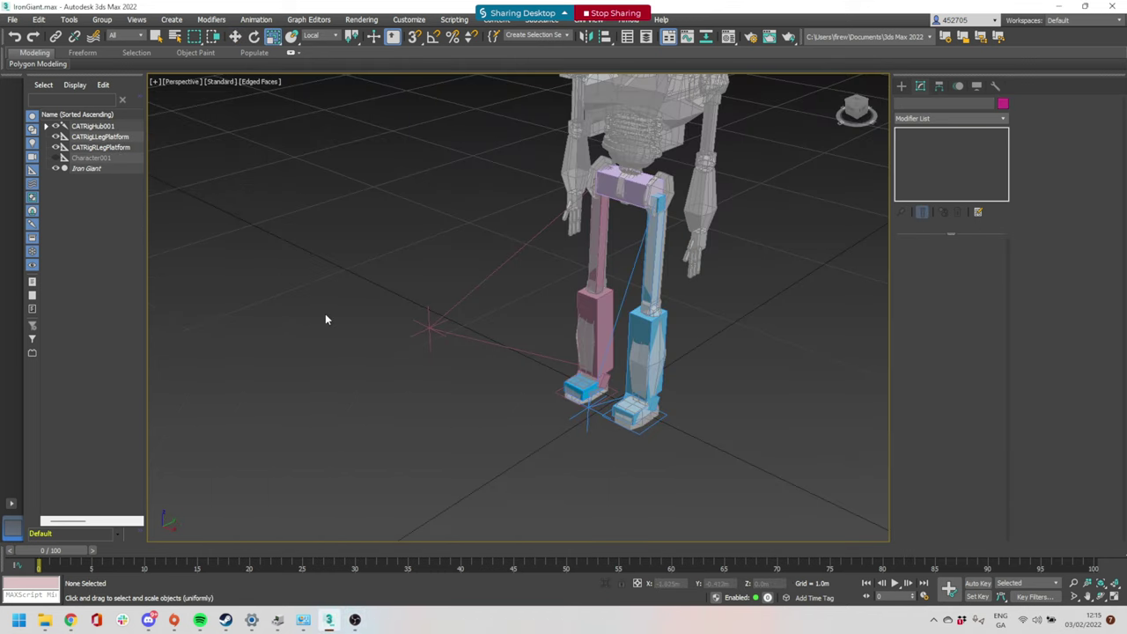
# Select the pelvis hub and add a spine running up the robot's torso
pyautogui.moveTo(653, 202); pyautogui.dragTo(639, 287, button='middle')
pyautogui.click(570, 240)
pyautogui.press('w')
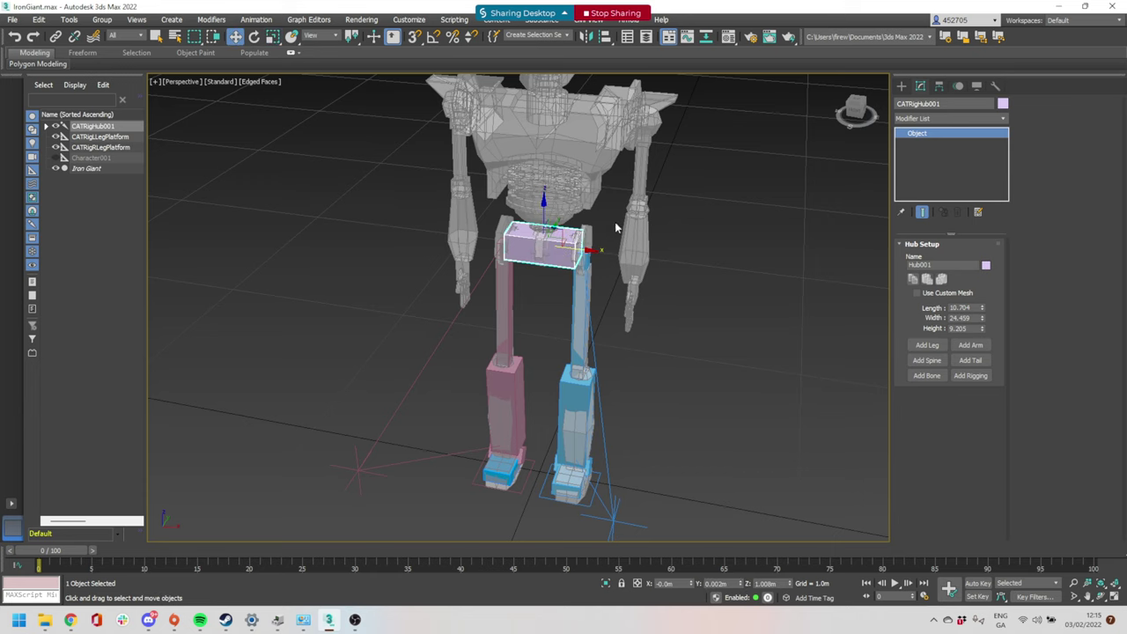
pyautogui.keyDown('alt'); pyautogui.moveTo(617, 265); pyautogui.dragTo(621, 218, button='middle'); pyautogui.keyUp('alt')
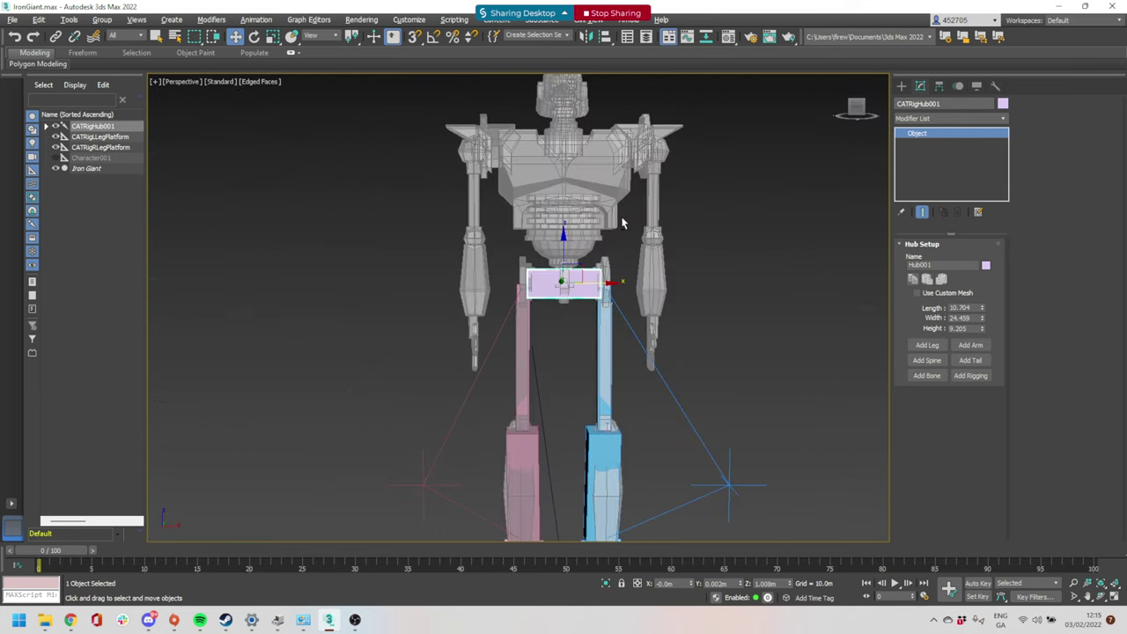
pyautogui.click(927, 360)
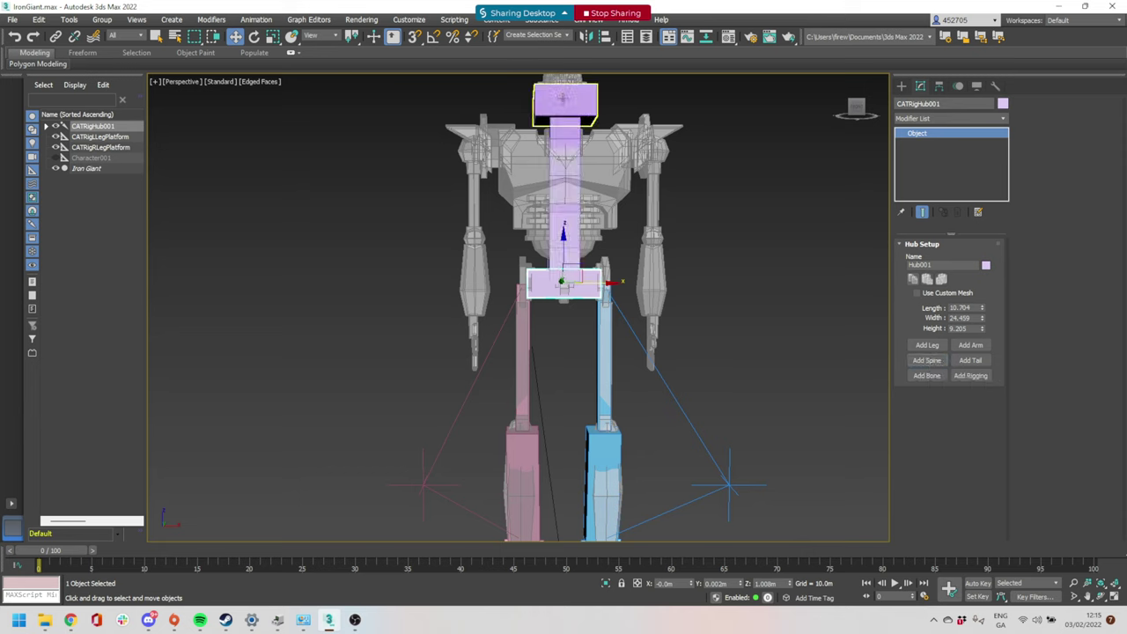
# Try rotating the hub at the top of the spine to bend and twist it, and undo the rotation
pyautogui.click(562, 98)
pyautogui.moveTo(671, 136); pyautogui.dragTo(549, 153, button='middle')
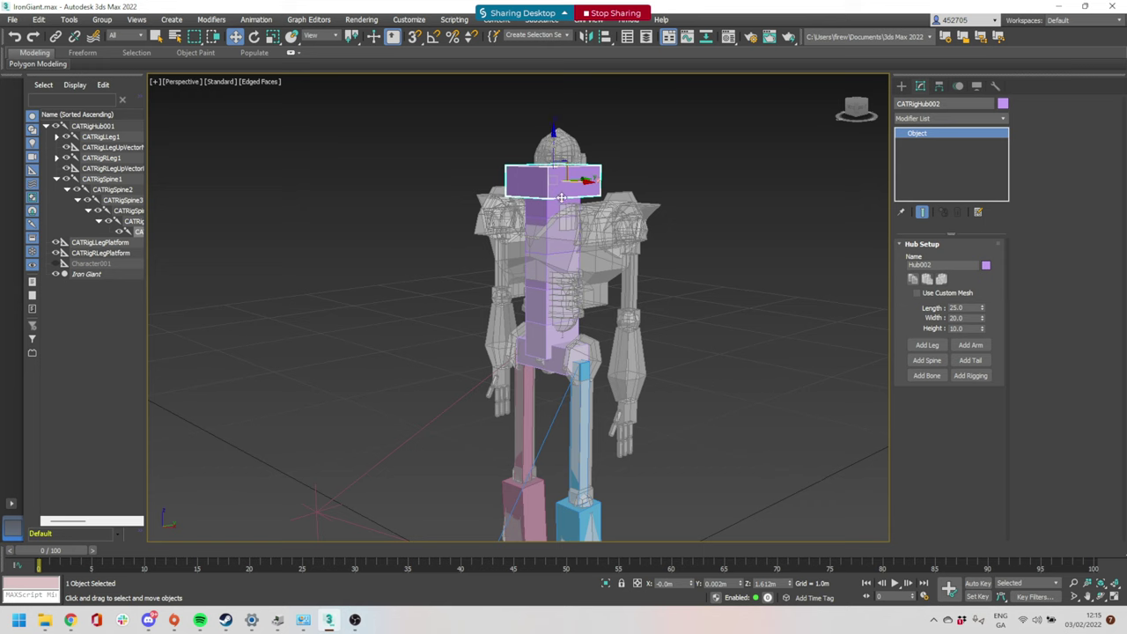
pyautogui.press('e')
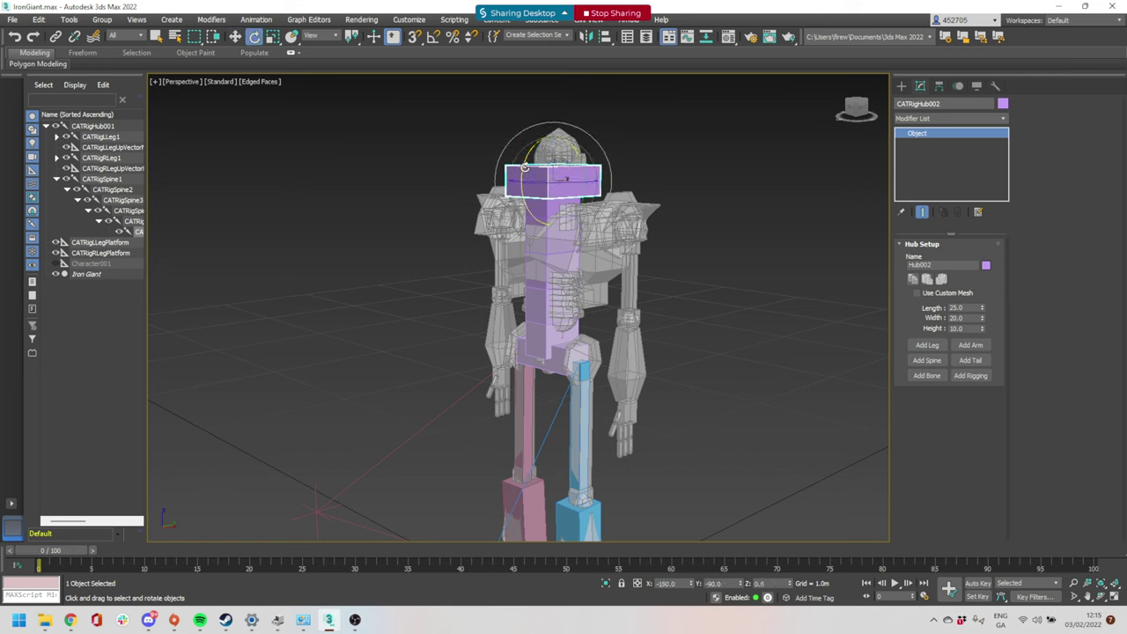
pyautogui.moveTo(525, 167); pyautogui.dragTo(689, 183)
pyautogui.moveTo(620, 193); pyautogui.dragTo(519, 201)
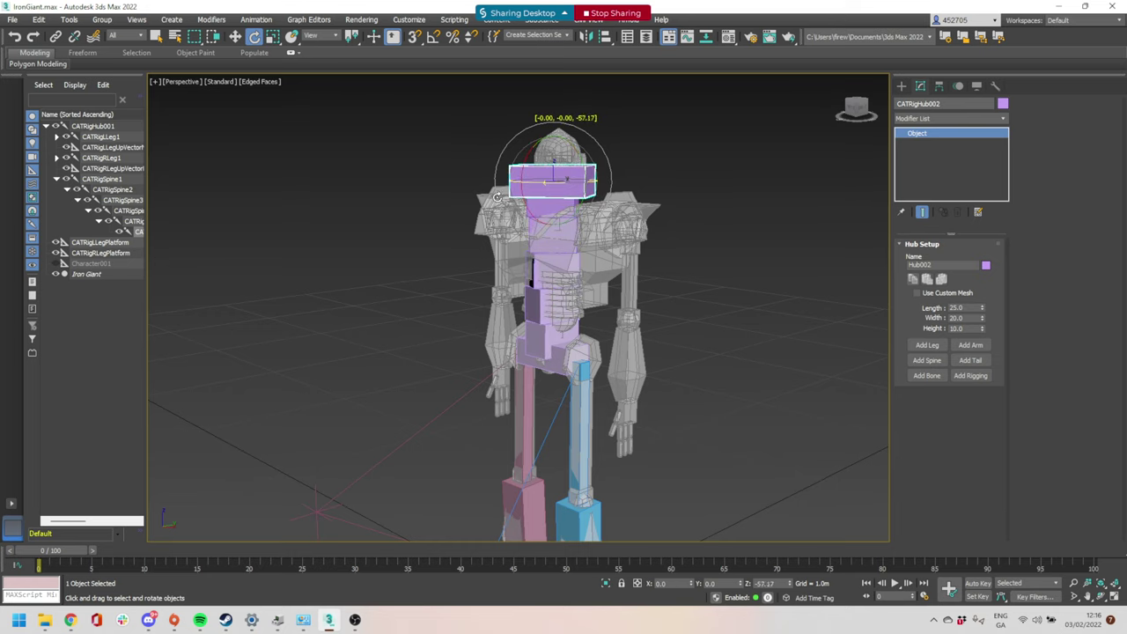
pyautogui.hotkey('ctrl', 'z')
# Set the spine's number of bones to 2
pyautogui.keyDown('alt'); pyautogui.moveTo(551, 217); pyautogui.dragTo(584, 232, button='middle'); pyautogui.keyUp('alt')
pyautogui.scroll(3, 567, 202)
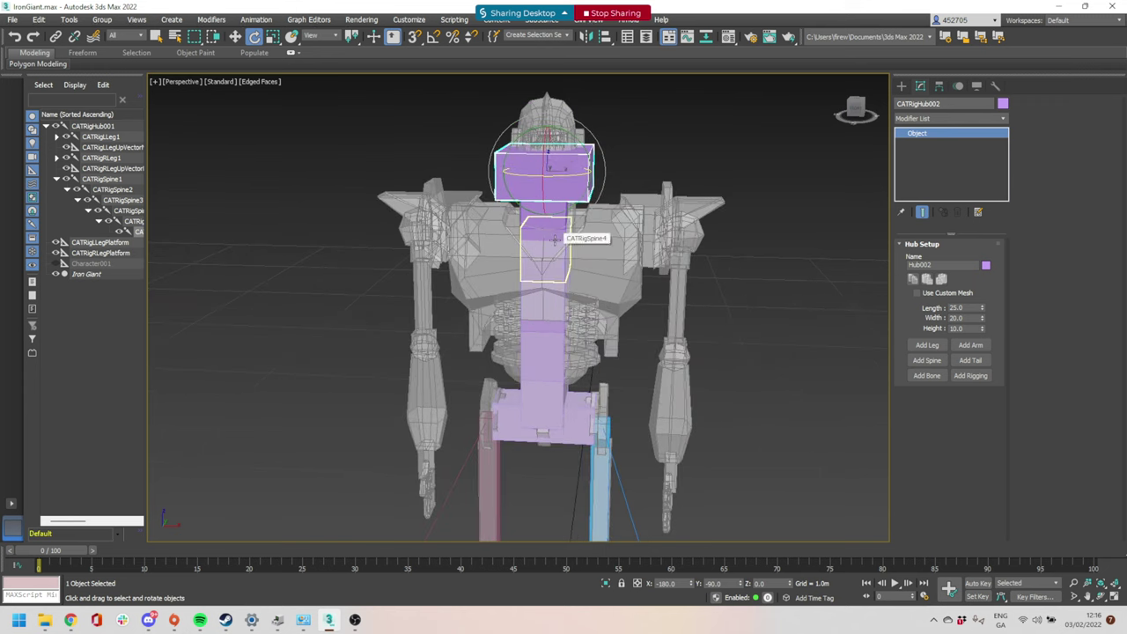
pyautogui.click(554, 238)
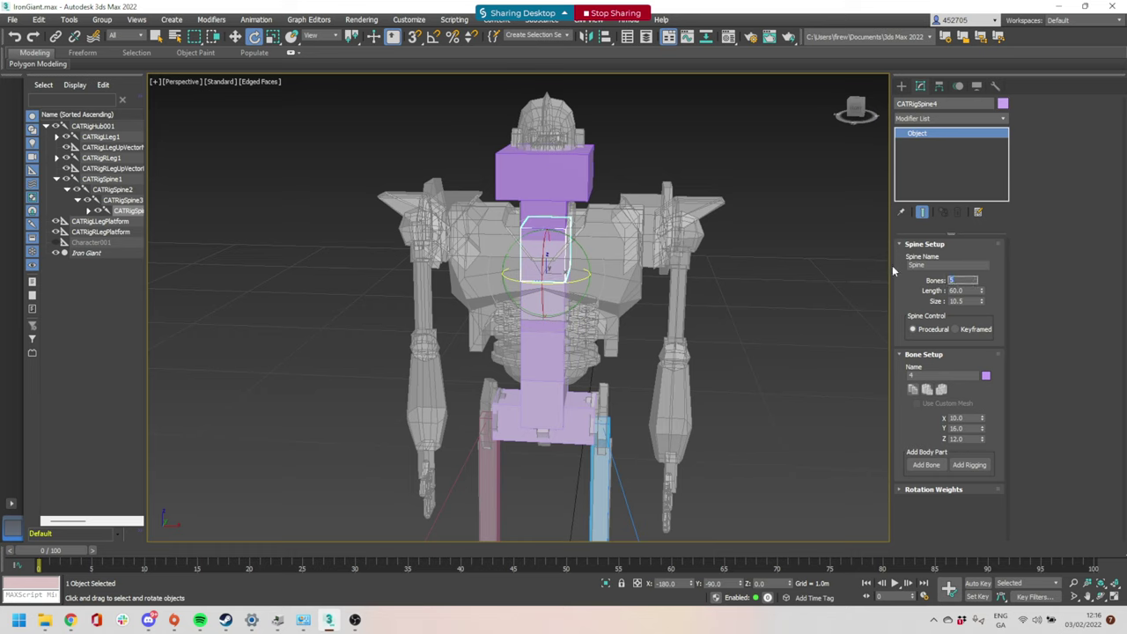
pyautogui.write('2')
pyautogui.press('Return')
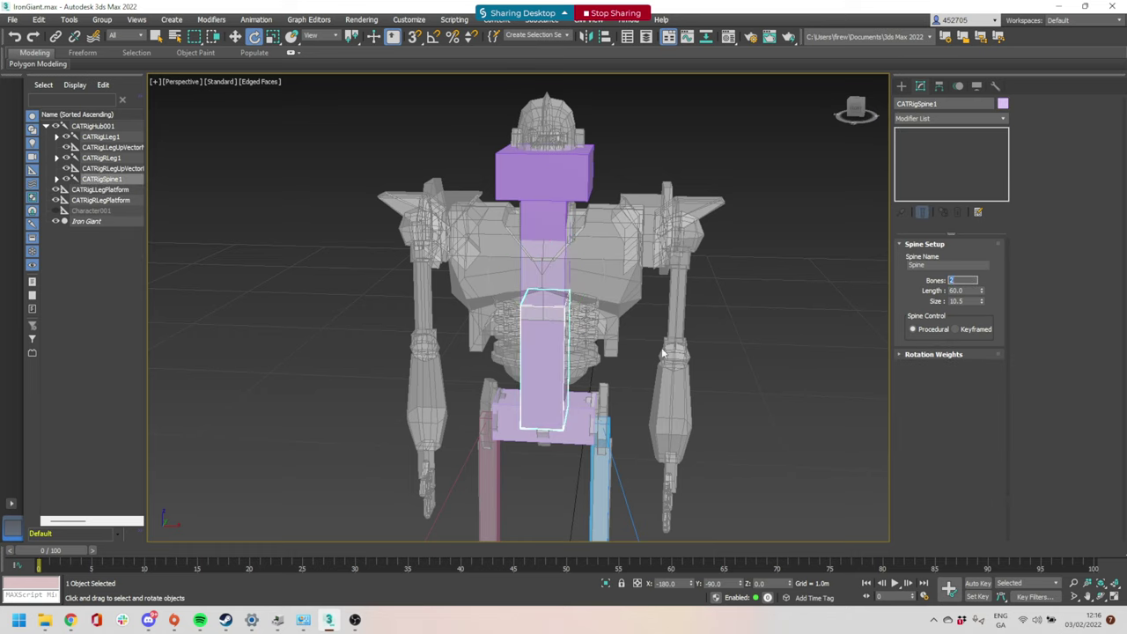
# Try tilting the upper hub on the two-bone spine, and undo the rotation
pyautogui.click(525, 168)
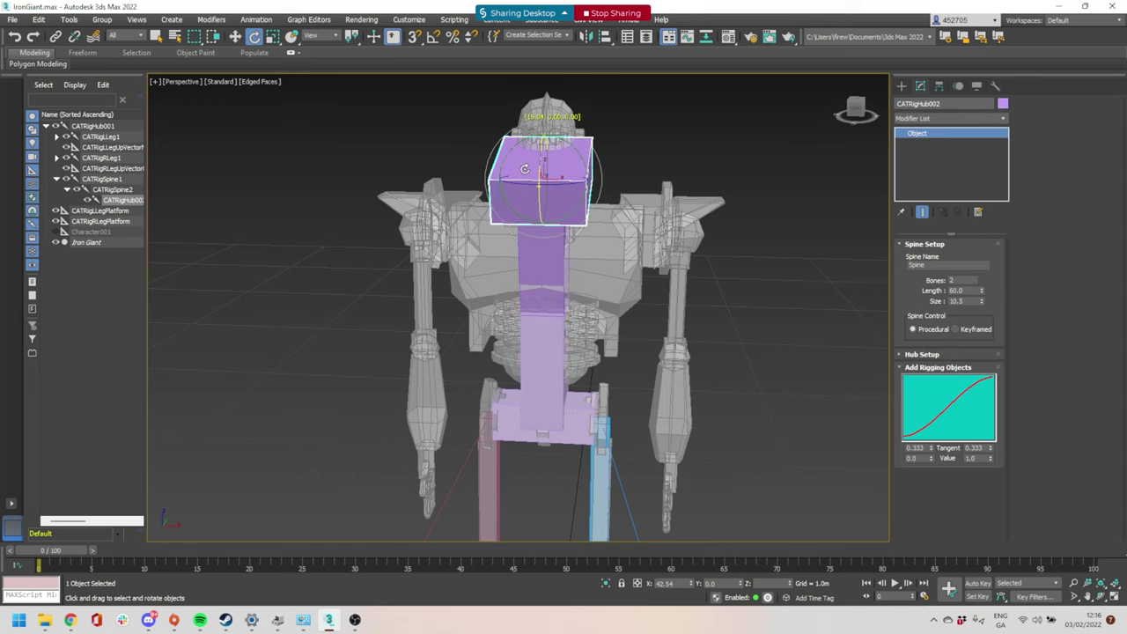
pyautogui.moveTo(525, 168); pyautogui.dragTo(531, 92)
pyautogui.hotkey('ctrl', 'z')
# Set the spine's number of bones to 10
pyautogui.click(537, 264)
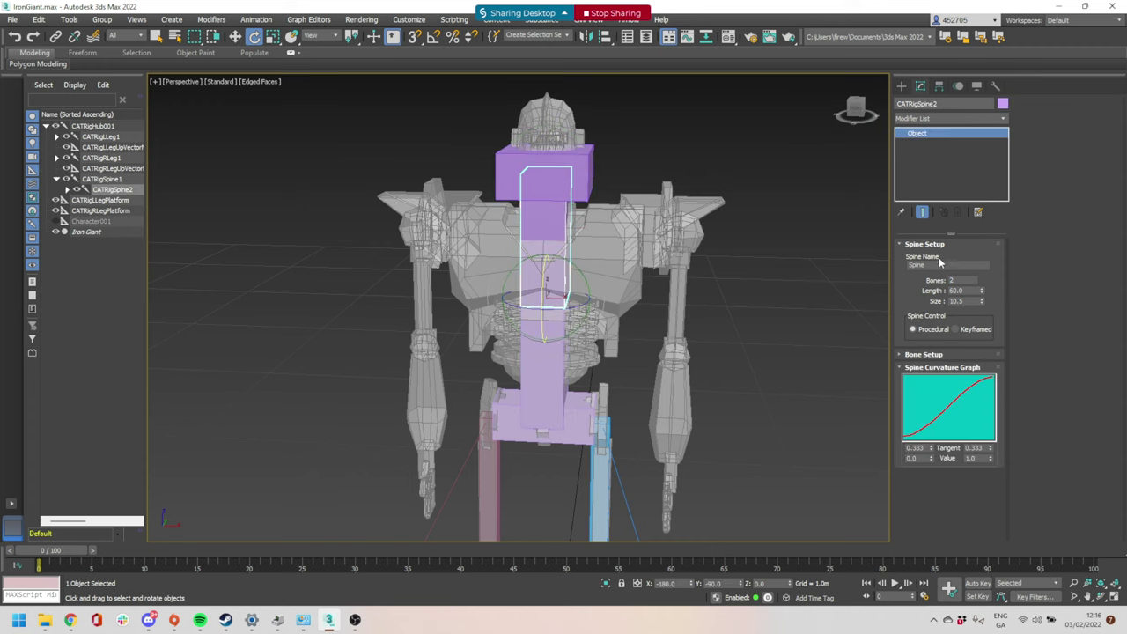
pyautogui.write('10')
pyautogui.press('Return')
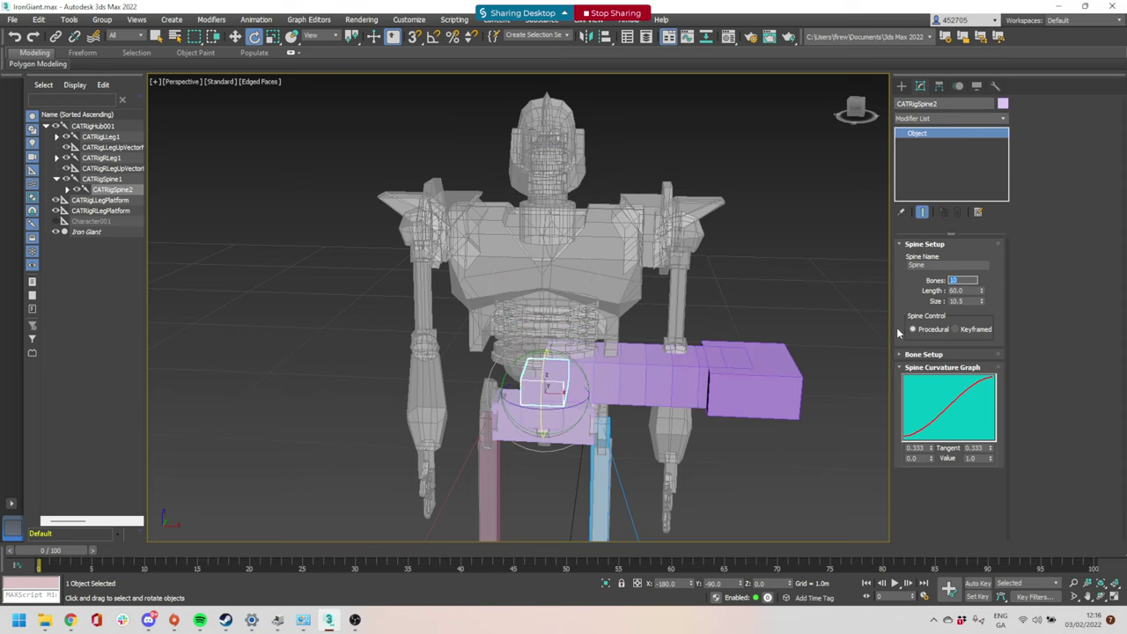
pyautogui.click(831, 385)
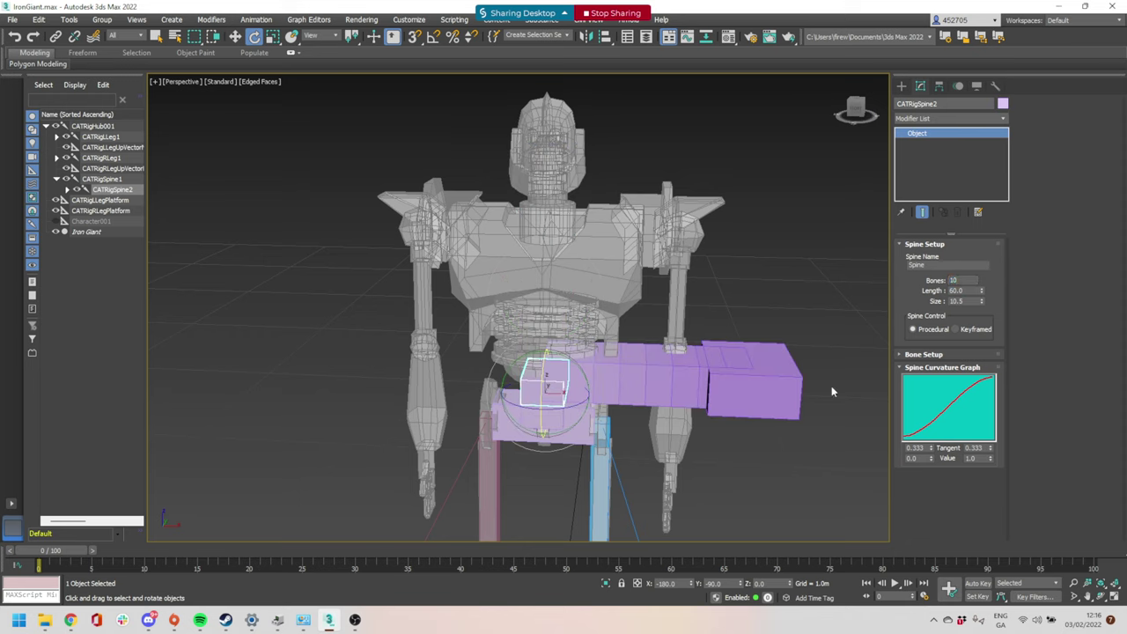
# Select the whole ten-bone spine chain with its upper hub and delete it
pyautogui.click(531, 385)
pyautogui.scroll(-5, 589, 437)
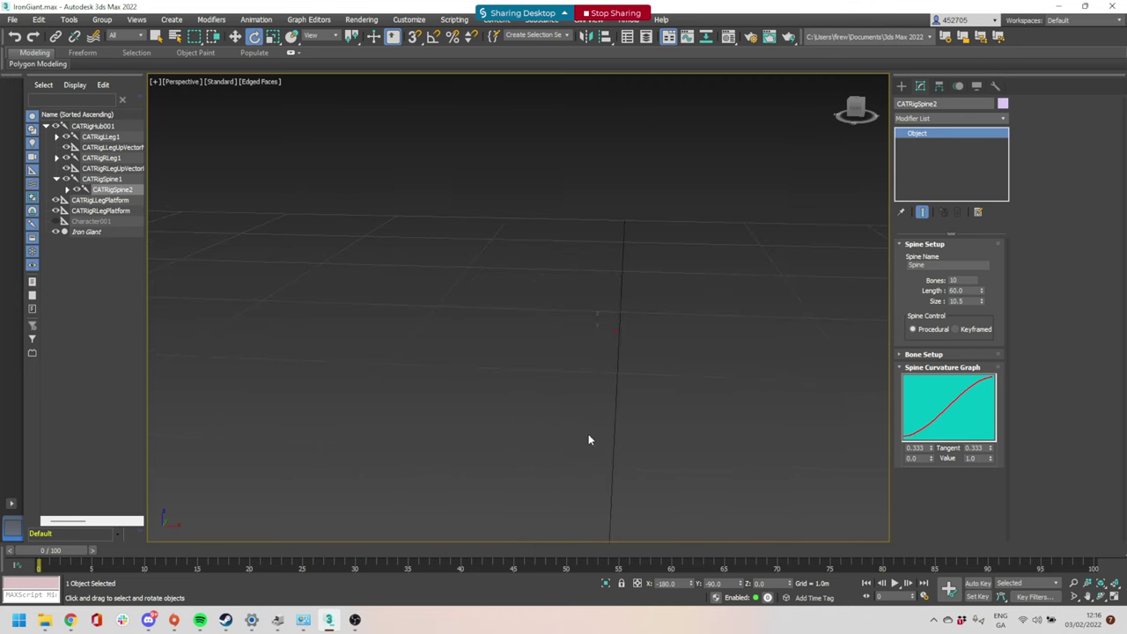
pyautogui.scroll(4, 646, 446)
pyautogui.doubleClick(479, 422)
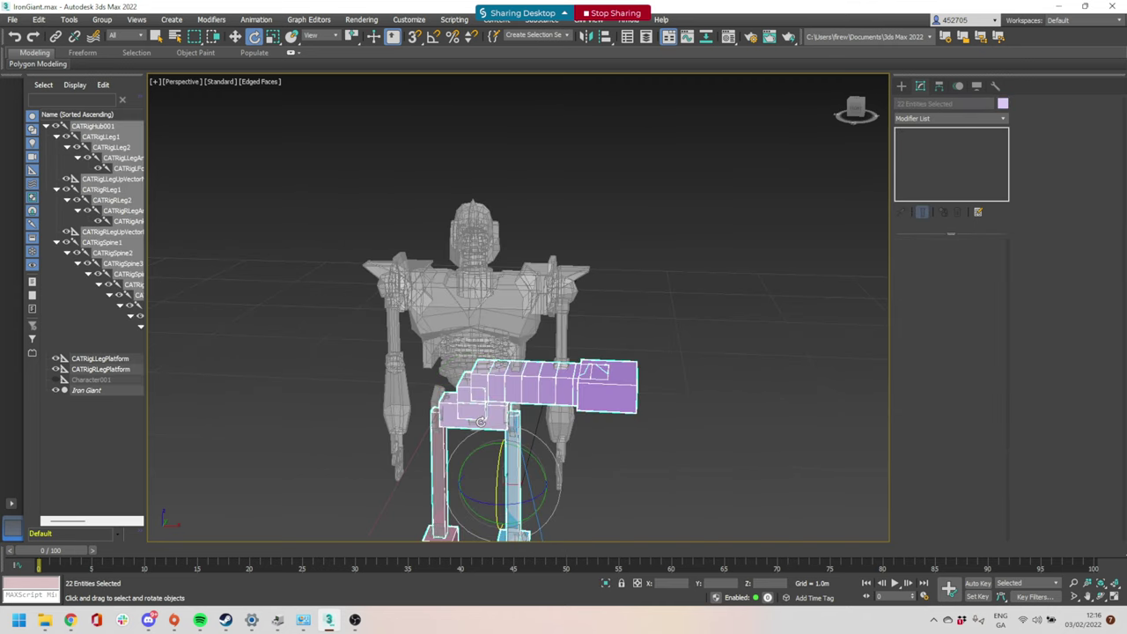
pyautogui.doubleClick(472, 402)
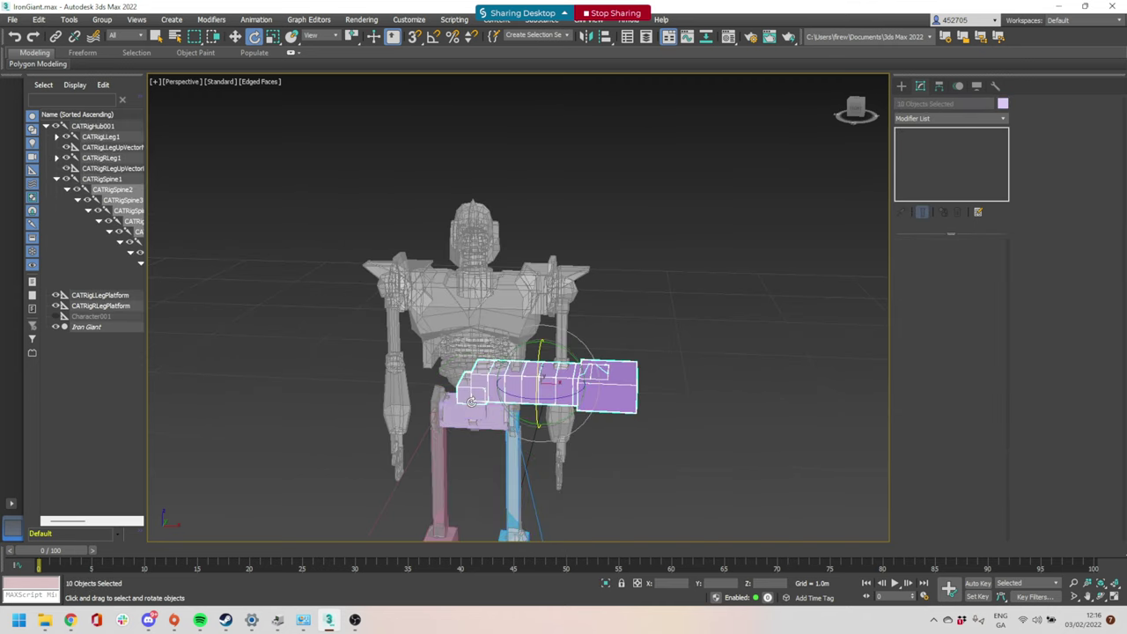
pyautogui.scroll(3, 471, 403)
pyautogui.press('Delete')
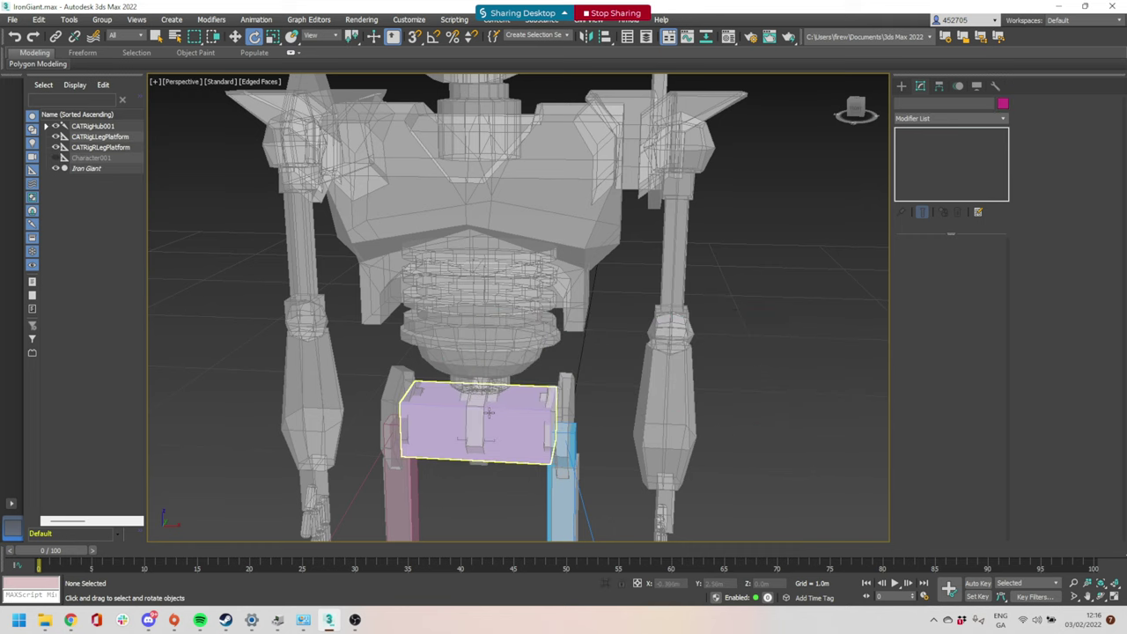
# Add a new spine with the default five bones to the pelvis hub
pyautogui.click(488, 412)
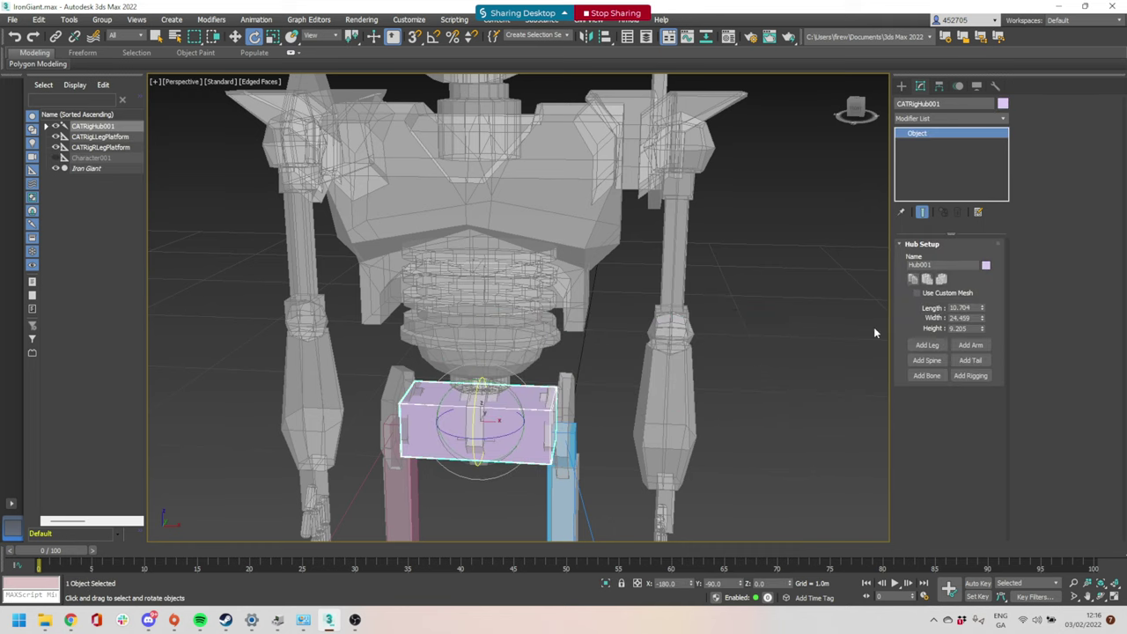
pyautogui.click(926, 360)
pyautogui.scroll(-4, 572, 208)
pyautogui.scroll(3, 528, 160)
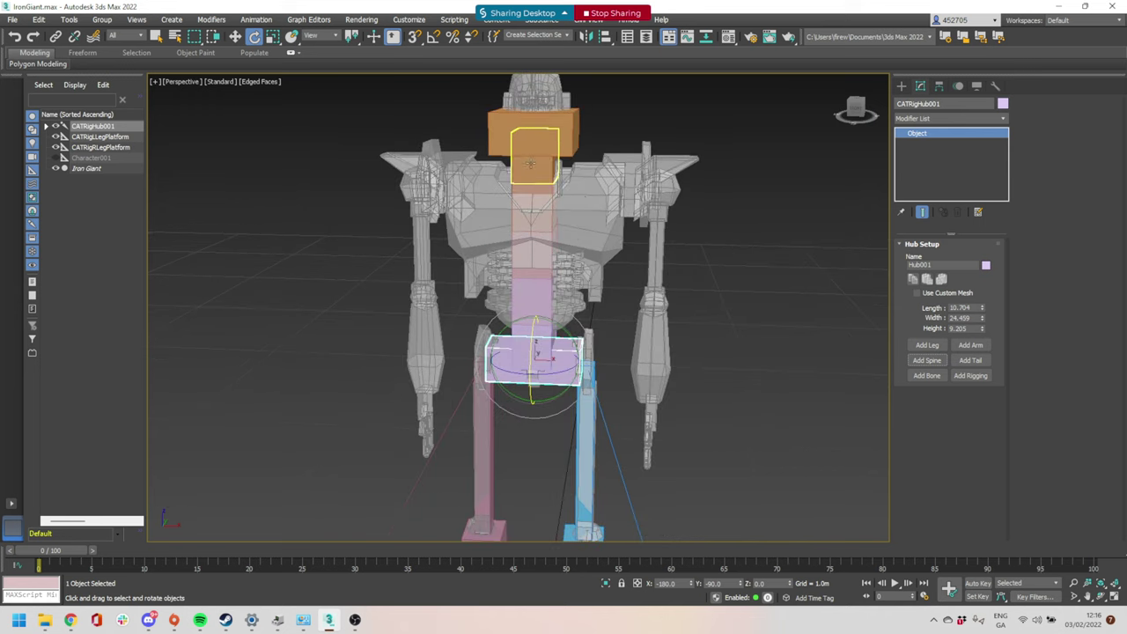
# Move the hub at the top of the spine straight down into the robot's chest
pyautogui.click(553, 172)
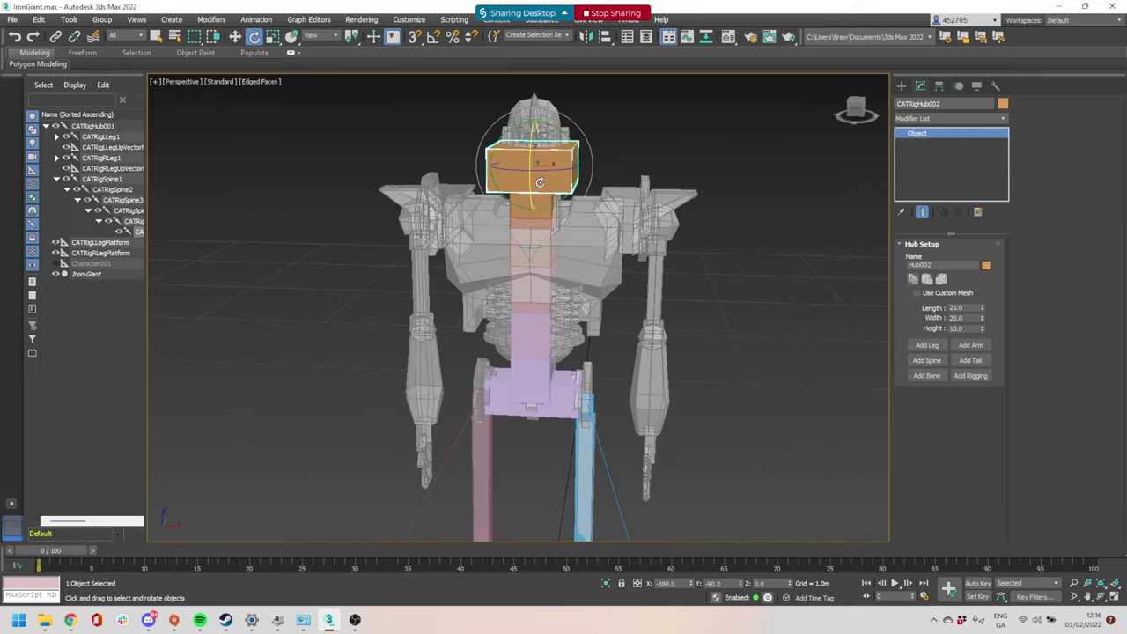
pyautogui.press('w')
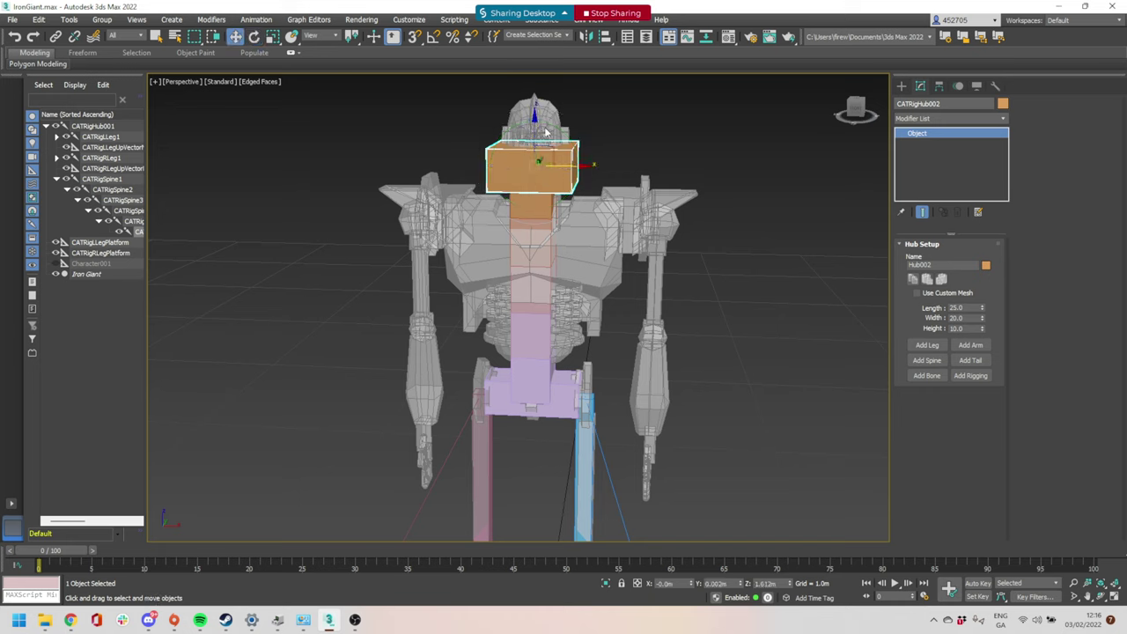
pyautogui.moveTo(533, 121); pyautogui.dragTo(534, 192)
# Try tilting the chest hub forward or back, and undo the rotation
pyautogui.press('e')
pyautogui.moveTo(526, 234); pyautogui.dragTo(531, 183)
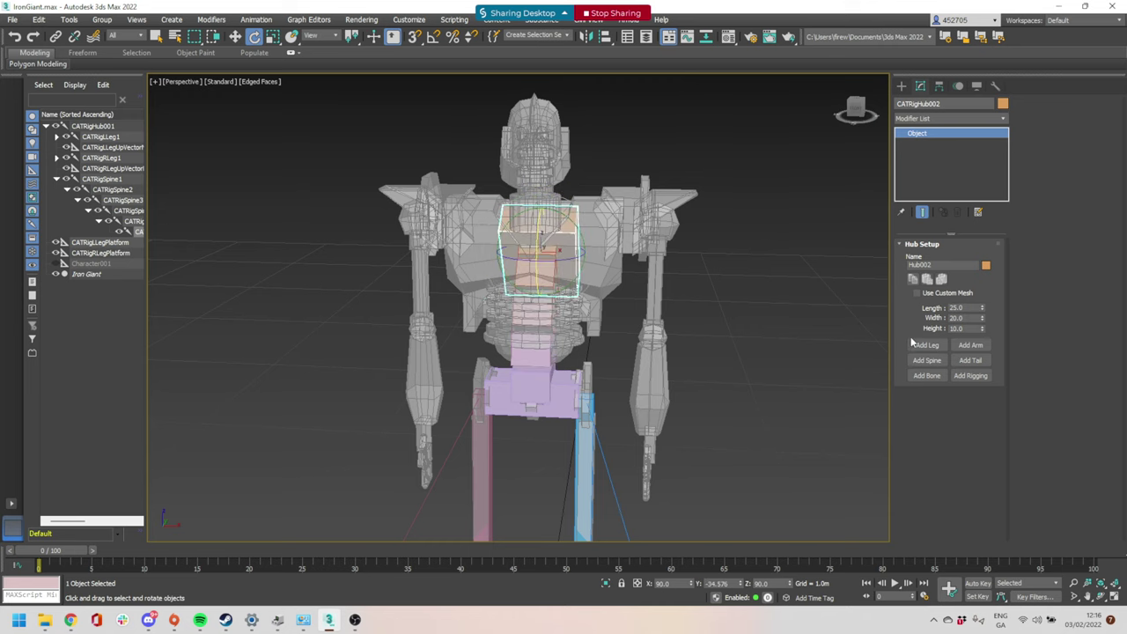
pyautogui.hotkey('ctrl', 'z')
# Scale the chest hub wider and taller to fill the robot's chest, about 43.3 wide and 18.7 high
pyautogui.scroll(2, 547, 229)
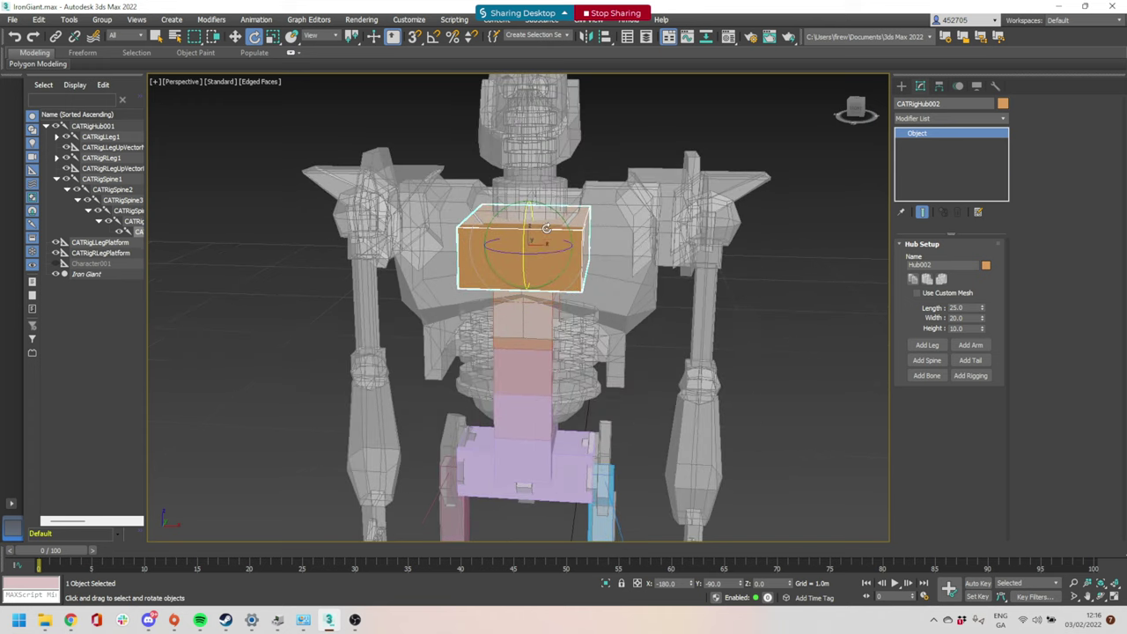
pyautogui.scroll(-2, 546, 229)
pyautogui.keyDown('alt'); pyautogui.moveTo(546, 228); pyautogui.dragTo(634, 238, button='middle'); pyautogui.keyUp('alt')
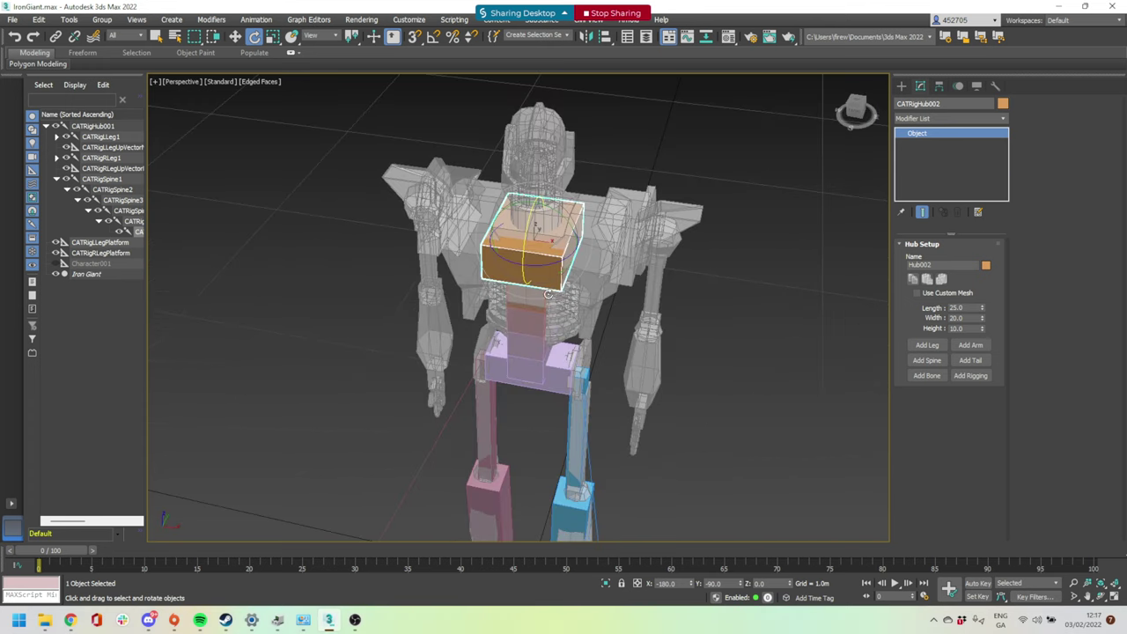
pyautogui.keyDown('alt'); pyautogui.moveTo(589, 237); pyautogui.dragTo(537, 233, button='middle'); pyautogui.keyUp('alt')
pyautogui.press('r')
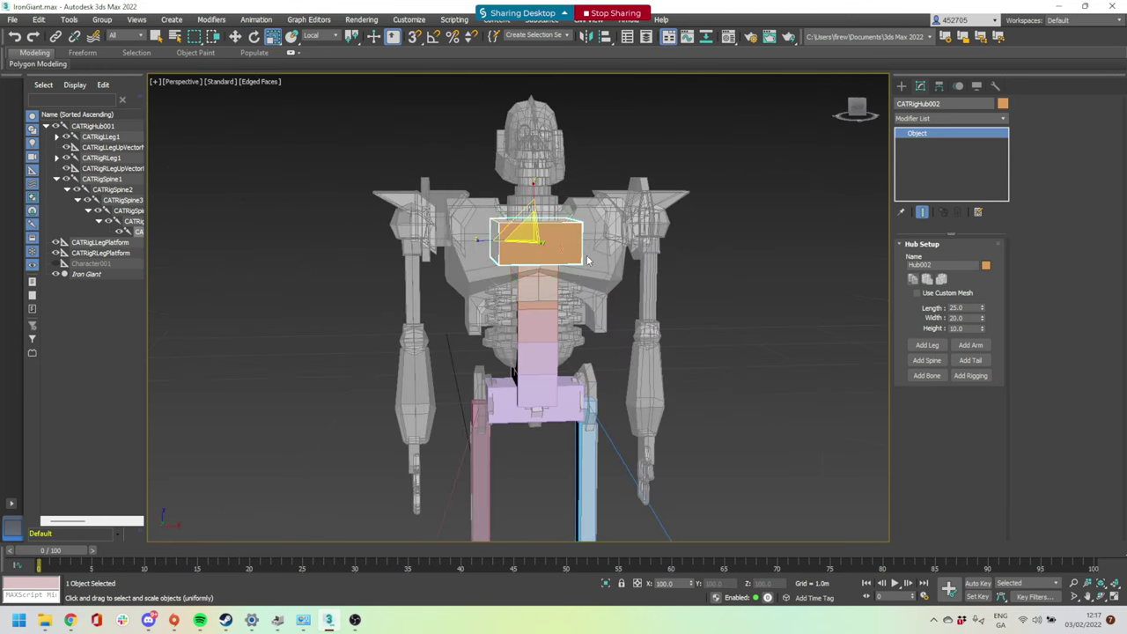
pyautogui.moveTo(480, 238); pyautogui.dragTo(427, 236)
pyautogui.moveTo(532, 185); pyautogui.dragTo(531, 160)
# Reduce the chest hub's depth to fit the torso, to a length of about 19.6
pyautogui.keyDown('alt'); pyautogui.moveTo(528, 227); pyautogui.dragTo(561, 276, button='middle'); pyautogui.keyUp('alt')
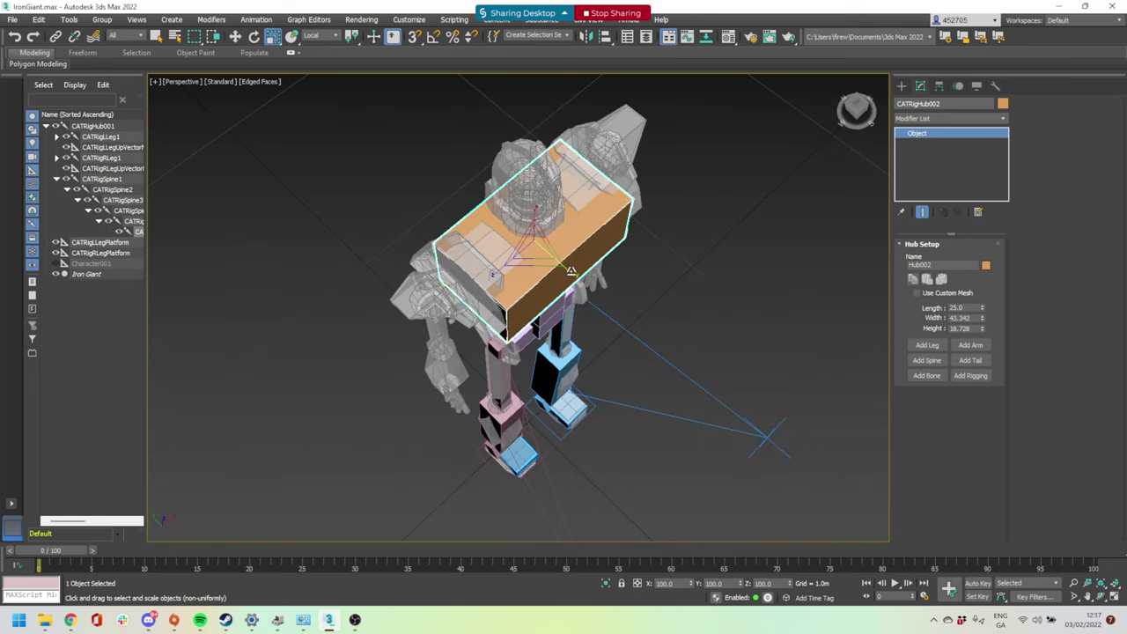
pyautogui.moveTo(568, 271); pyautogui.dragTo(564, 264)
pyautogui.press('w')
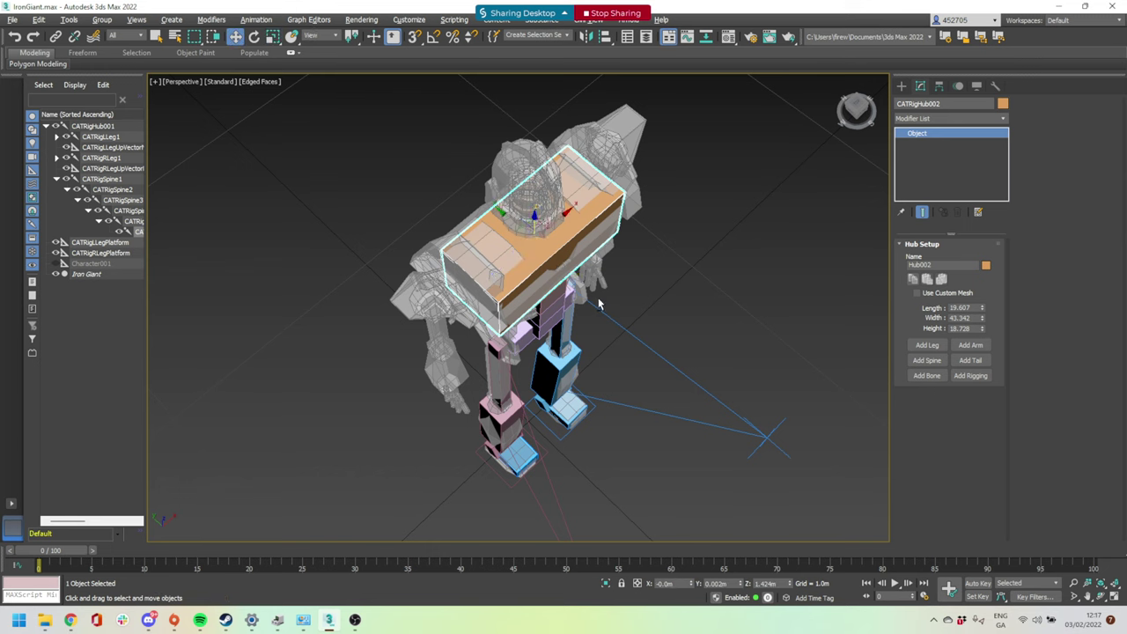
pyautogui.keyDown('alt'); pyautogui.moveTo(563, 264); pyautogui.dragTo(533, 229, button='middle'); pyautogui.keyUp('alt')
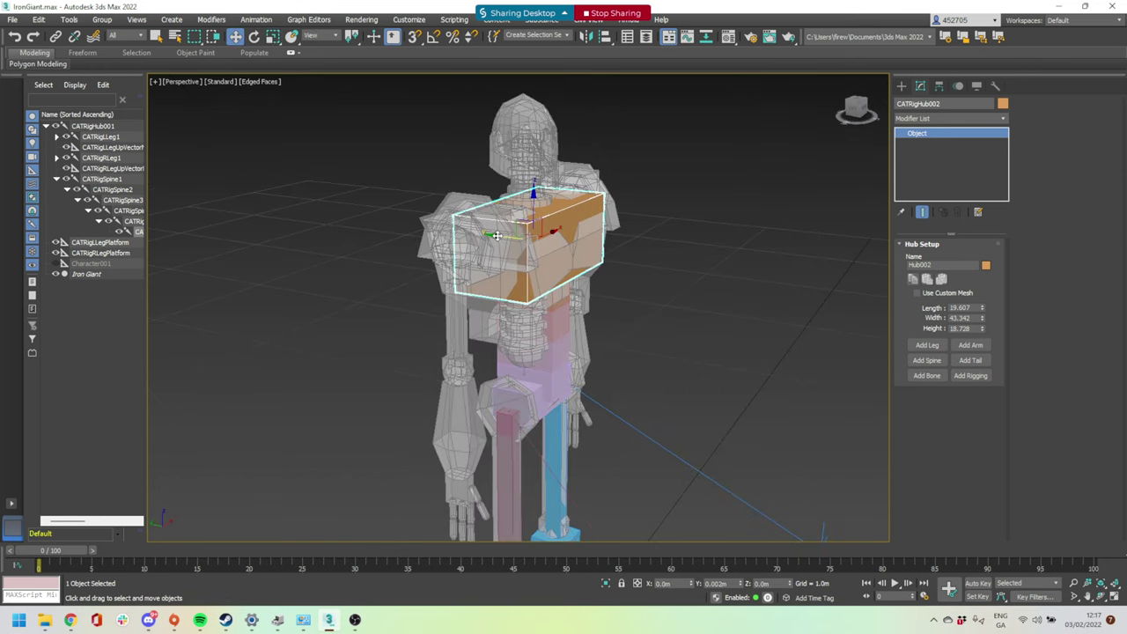
pyautogui.keyDown('alt'); pyautogui.moveTo(550, 291); pyautogui.dragTo(539, 393, button='middle'); pyautogui.keyUp('alt')
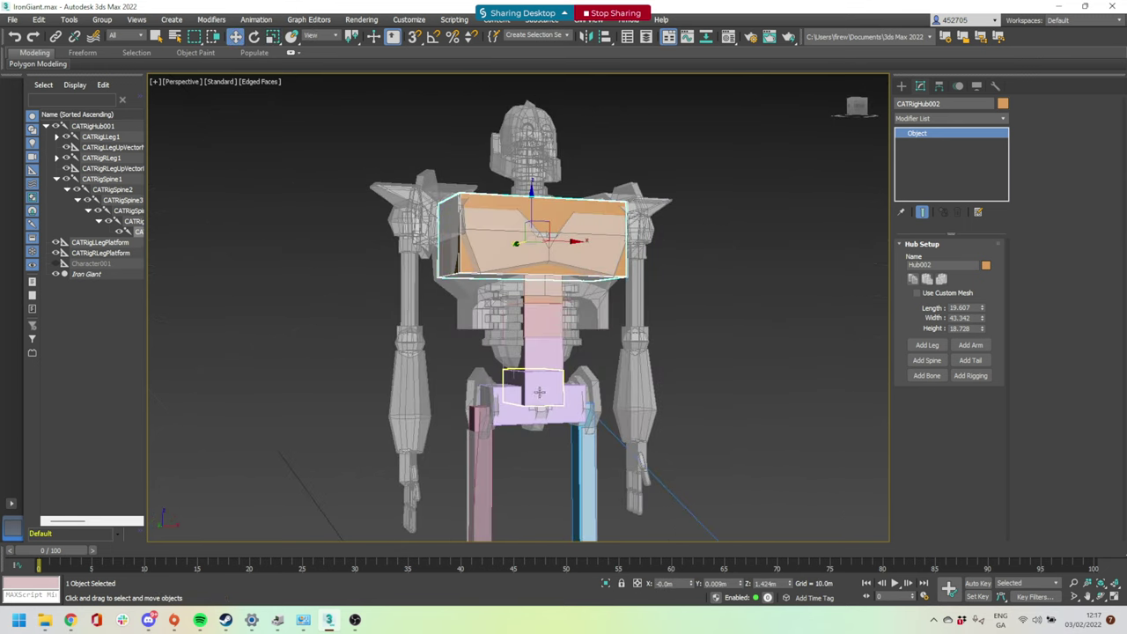
# Select the spine bones between the pelvis and chest hubs and scale their depth down to about 76%
pyautogui.click(547, 394)
pyautogui.keyDown('shift'); pyautogui.moveTo(512, 398); pyautogui.dragTo(548, 291); pyautogui.keyUp('shift')
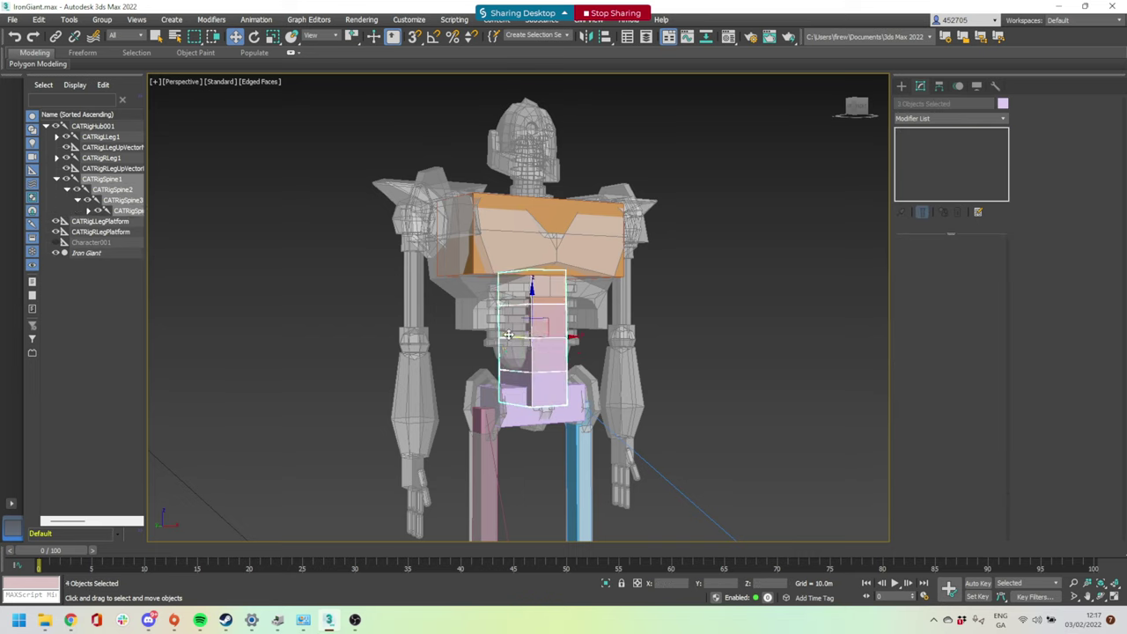
pyautogui.keyDown('alt'); pyautogui.moveTo(565, 283); pyautogui.dragTo(549, 322, button='middle'); pyautogui.keyUp('alt')
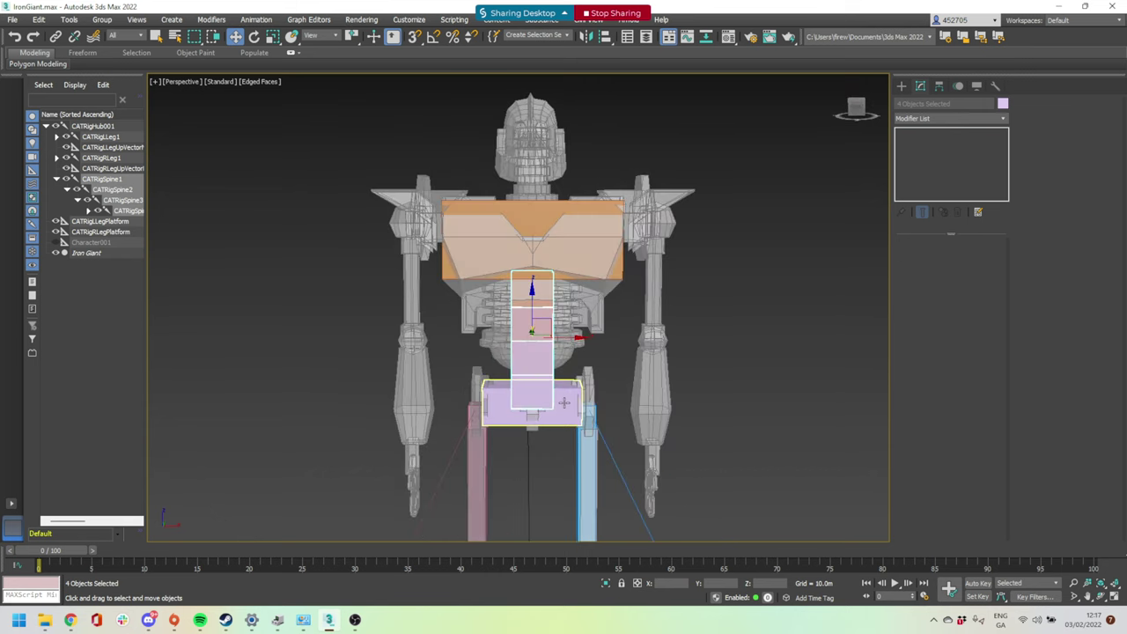
pyautogui.keyDown('alt'); pyautogui.moveTo(563, 403); pyautogui.dragTo(532, 403, button='middle'); pyautogui.keyUp('alt')
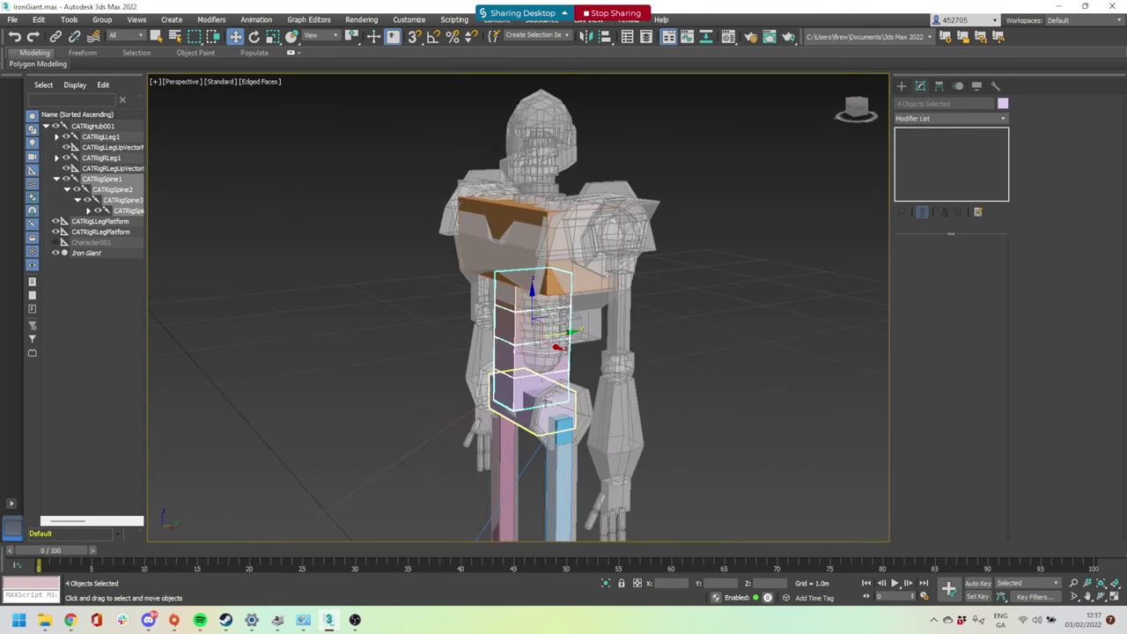
pyautogui.scroll(5, 544, 400)
pyautogui.scroll(-4, 550, 398)
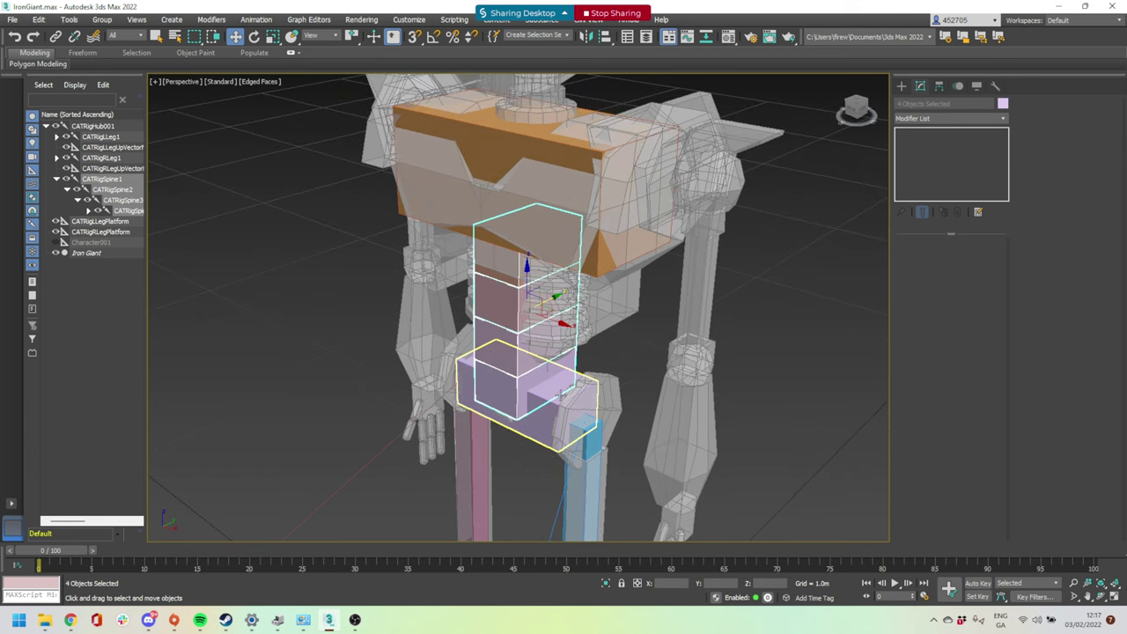
pyautogui.press('r')
pyautogui.moveTo(496, 390); pyautogui.dragTo(502, 387)
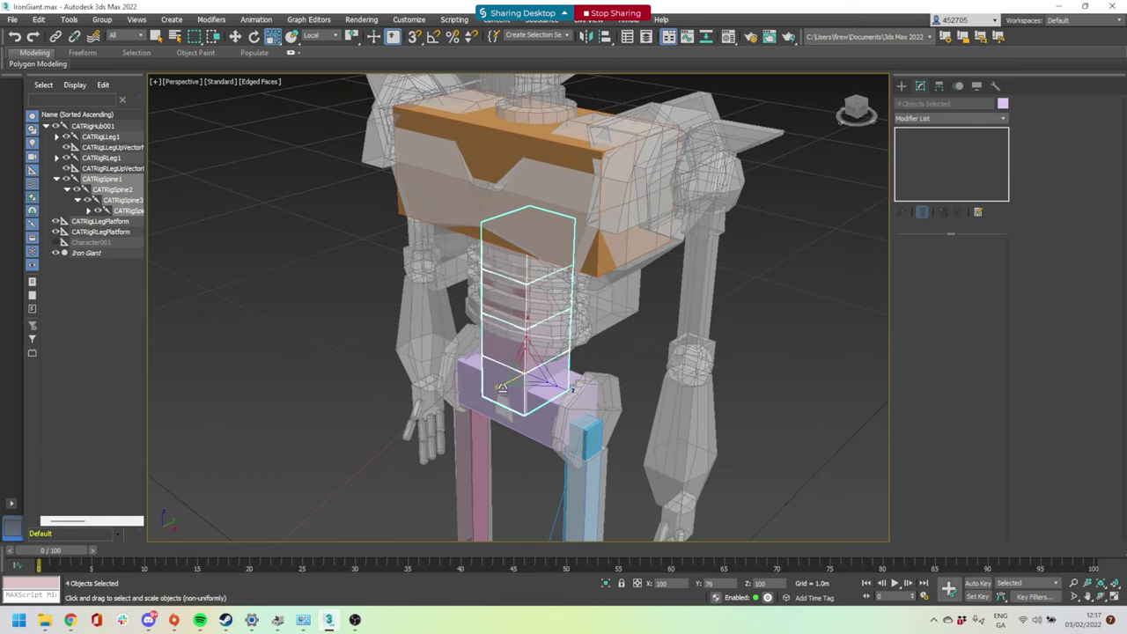
pyautogui.keyDown('alt'); pyautogui.moveTo(500, 387); pyautogui.dragTo(536, 361, button='middle'); pyautogui.keyUp('alt')
# Widen the second, third and fourth spine bones progressively so they follow the shape of the robot's torso
pyautogui.click(563, 357)
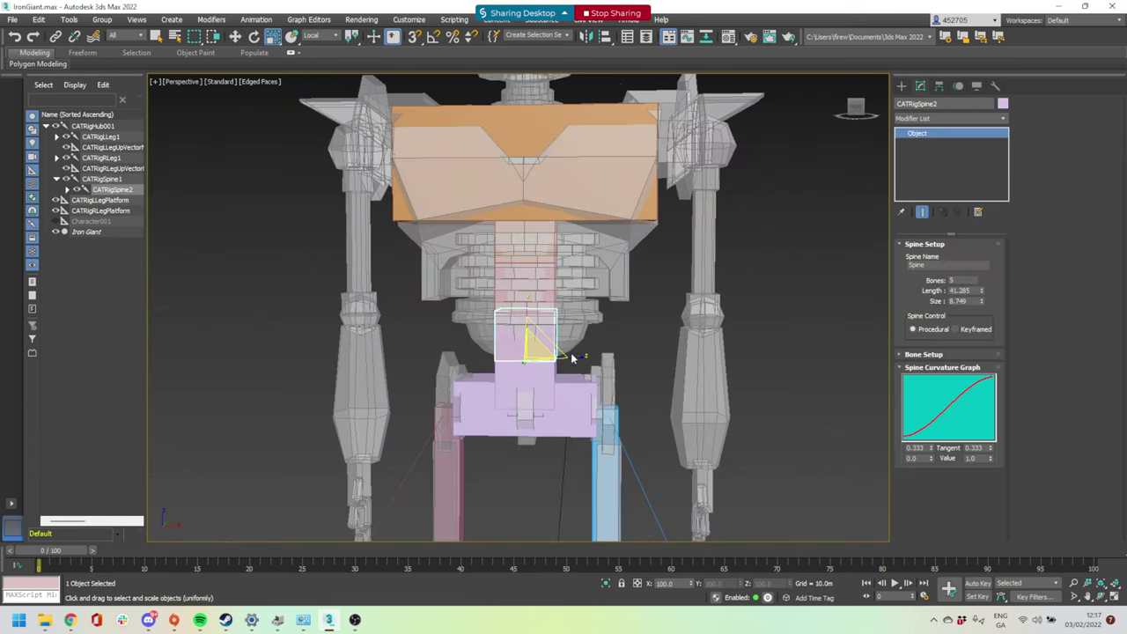
pyautogui.click(578, 309)
pyautogui.moveTo(579, 308); pyautogui.dragTo(647, 310)
pyautogui.keyDown('alt'); pyautogui.moveTo(647, 311); pyautogui.dragTo(509, 327, button='middle'); pyautogui.keyUp('alt')
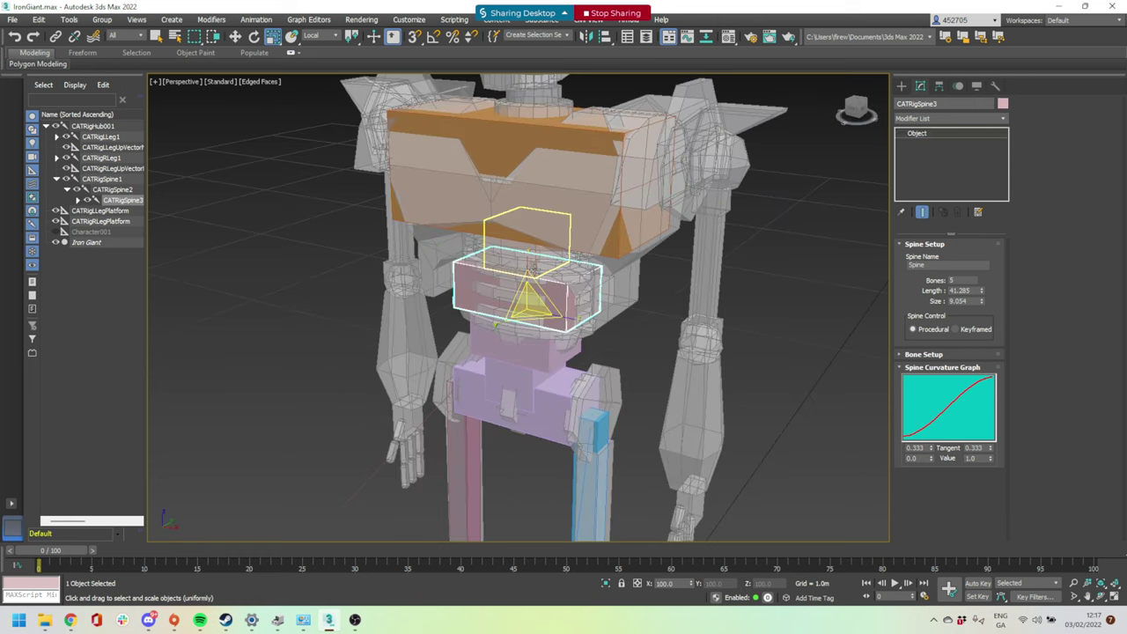
pyautogui.click(563, 263)
pyautogui.moveTo(593, 279); pyautogui.dragTo(636, 294)
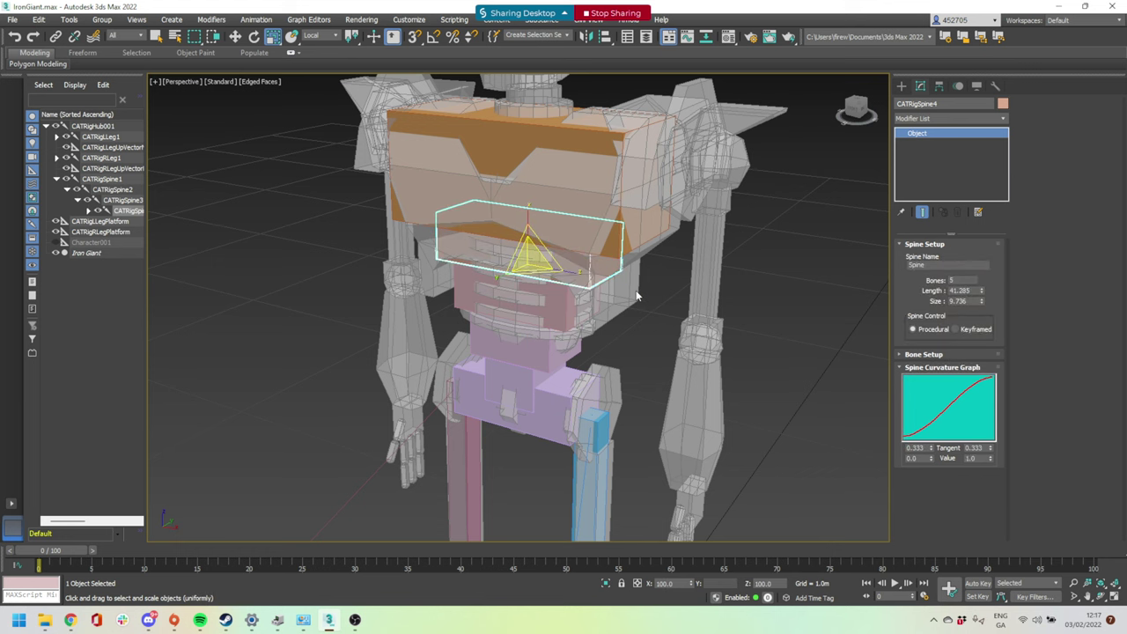
pyautogui.keyDown('alt'); pyautogui.moveTo(484, 307); pyautogui.dragTo(578, 250, button='middle'); pyautogui.keyUp('alt')
pyautogui.scroll(-2, 727, 211)
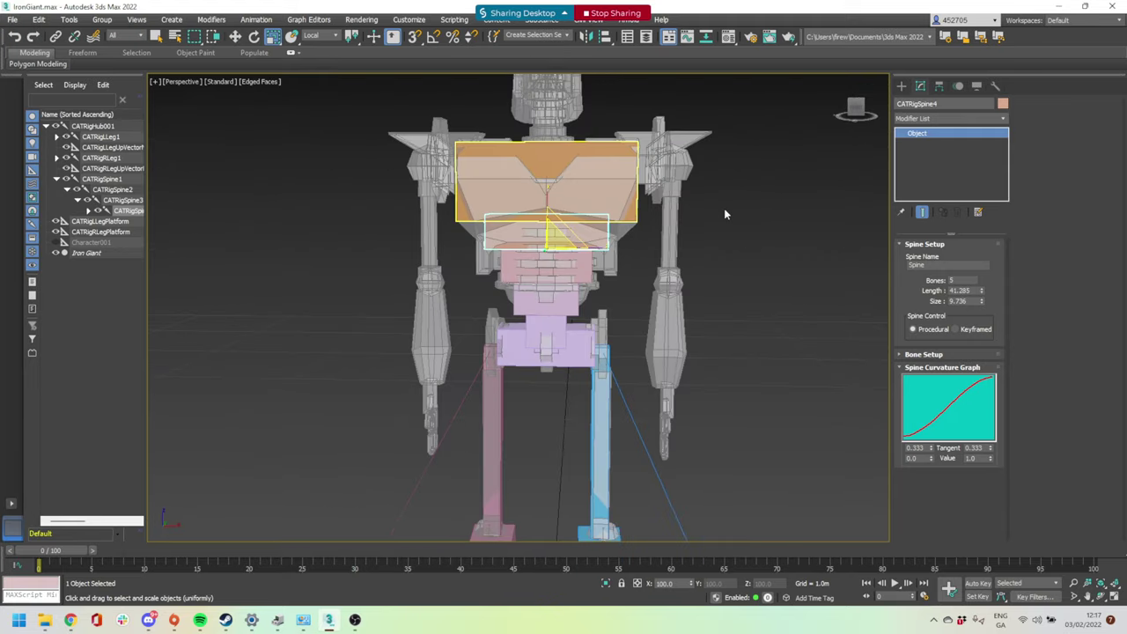
# Test the spine's bending by rotating the chest hub, and undo the rotation
pyautogui.click(727, 211)
pyautogui.click(568, 182)
pyautogui.press('e')
pyautogui.moveTo(615, 238); pyautogui.dragTo(595, 270, button='middle')
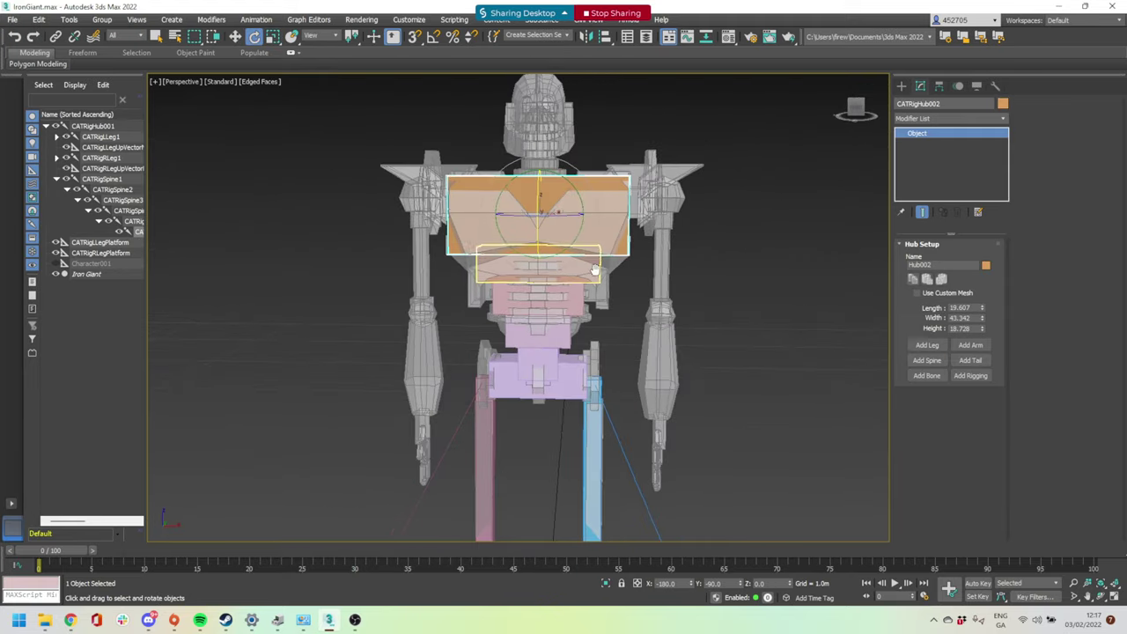
pyautogui.moveTo(536, 192)
pyautogui.mouseDown()
pyautogui.moveTo(538, 204)
pyautogui.moveTo(564, 167)
pyautogui.moveTo(557, 234)
pyautogui.moveTo(576, 217)
pyautogui.moveTo(520, 225)
pyautogui.moveTo(579, 222)
pyautogui.moveTo(546, 211)
pyautogui.moveTo(519, 220)
pyautogui.moveTo(520, 185)
pyautogui.moveTo(528, 220)
pyautogui.moveTo(537, 211)
pyautogui.moveTo(492, 197)
pyautogui.moveTo(541, 201)
pyautogui.mouseUp()
pyautogui.hotkey('ctrl', 'z')
pyautogui.hotkey('ctrl', 'z')
# Review the fitted torso and compare the hub setup options of the chest and pelvis hubs
pyautogui.keyDown('alt'); pyautogui.moveTo(658, 261); pyautogui.dragTo(648, 259, button='middle'); pyautogui.keyUp('alt')
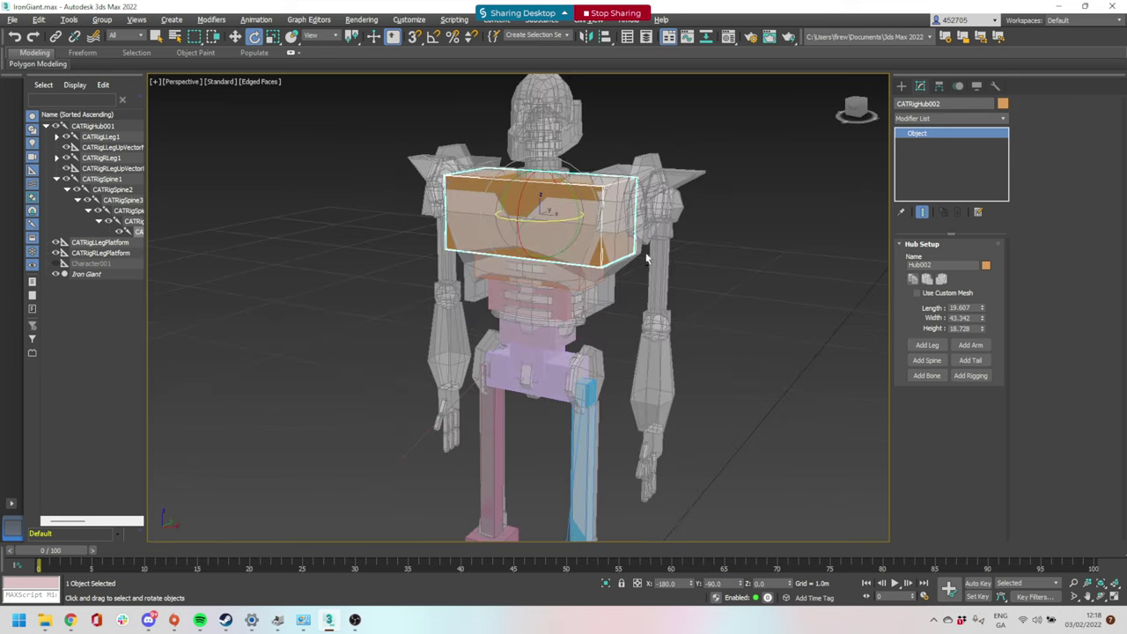
pyautogui.moveTo(627, 222); pyautogui.dragTo(631, 290, button='middle')
pyautogui.moveTo(555, 251); pyautogui.dragTo(603, 280, button='middle')
pyautogui.scroll(2, 619, 278)
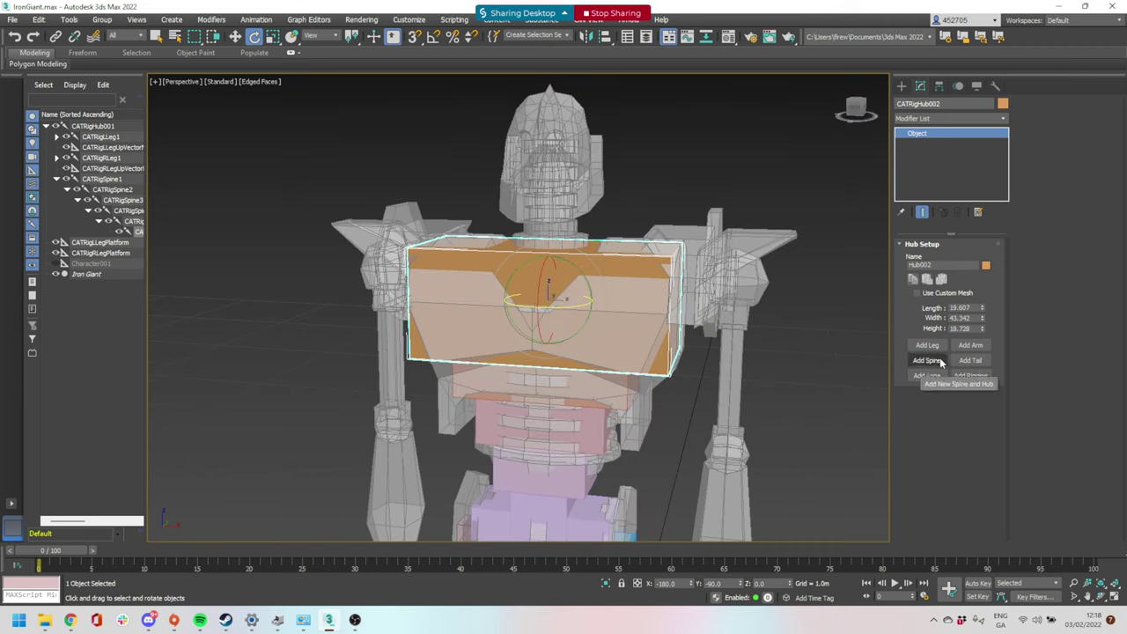
pyautogui.click(695, 225)
pyautogui.click(618, 311)
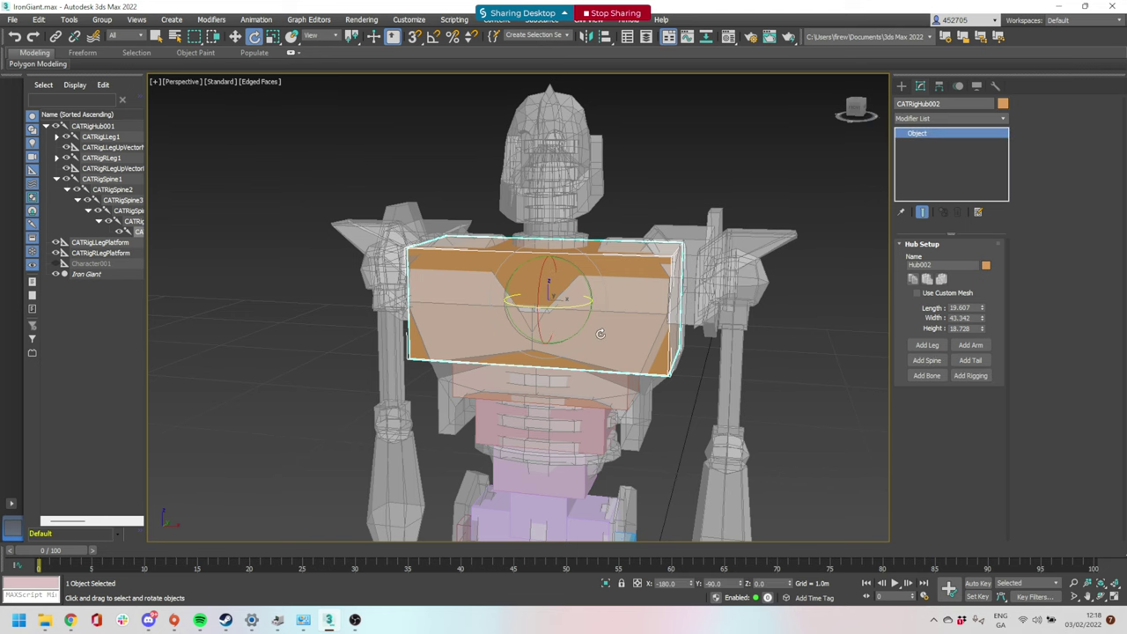
pyautogui.moveTo(605, 378); pyautogui.dragTo(615, 313, button='middle')
pyautogui.click(570, 410)
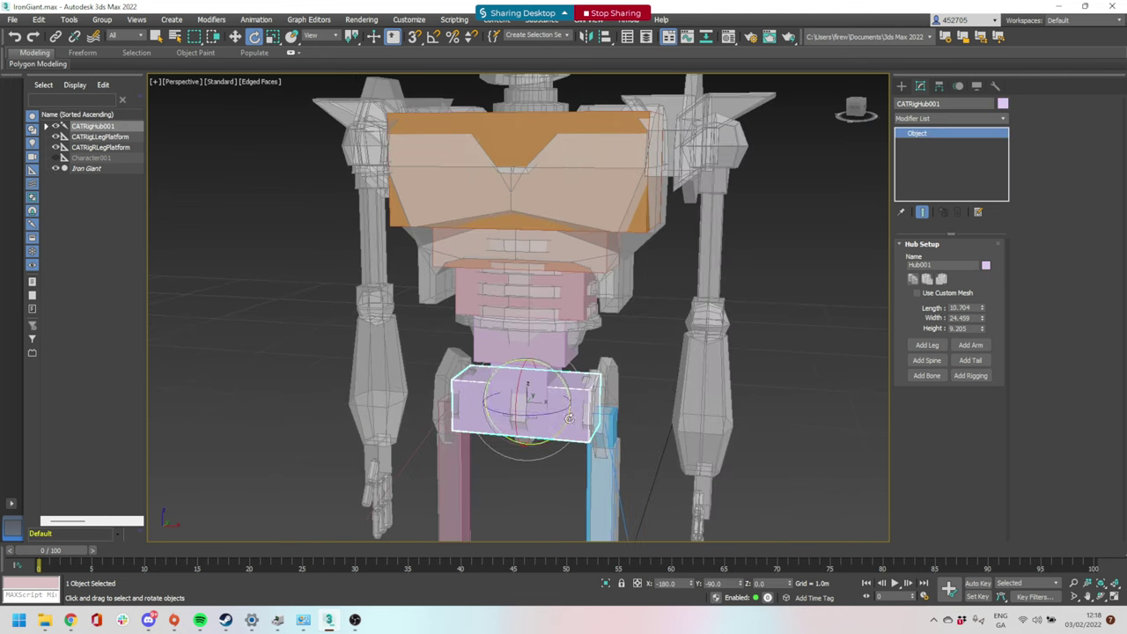
pyautogui.click(588, 168)
pyautogui.moveTo(588, 165); pyautogui.dragTo(599, 232, button='middle')
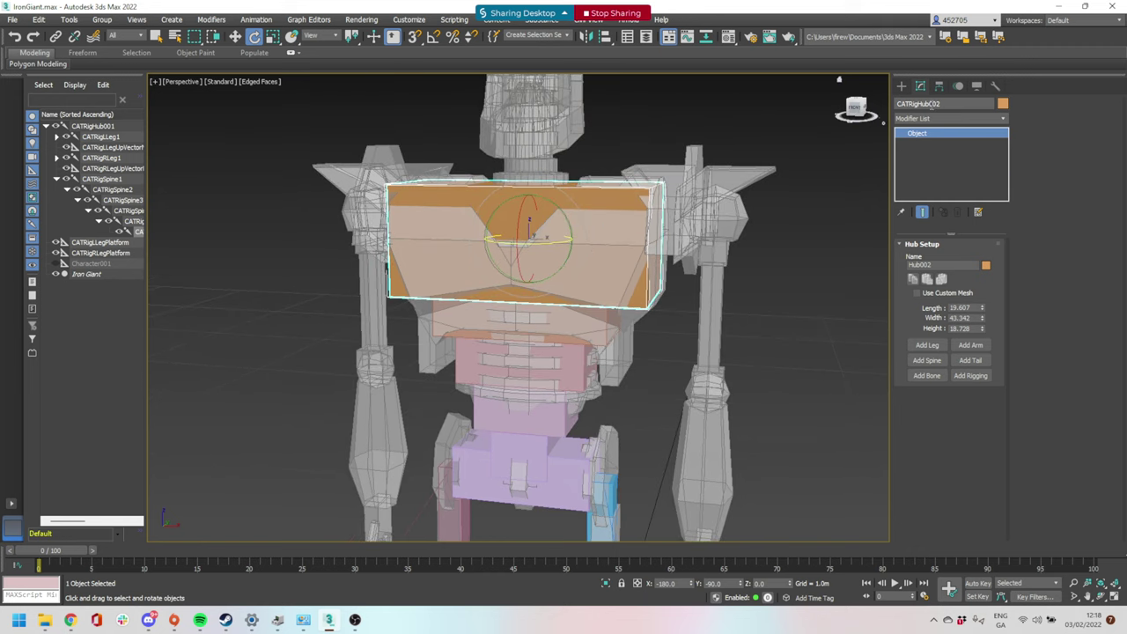
# Add a new spine to the chest hub as the neck and set its number of bones to 2
pyautogui.moveTo(652, 185); pyautogui.dragTo(648, 255, button='middle')
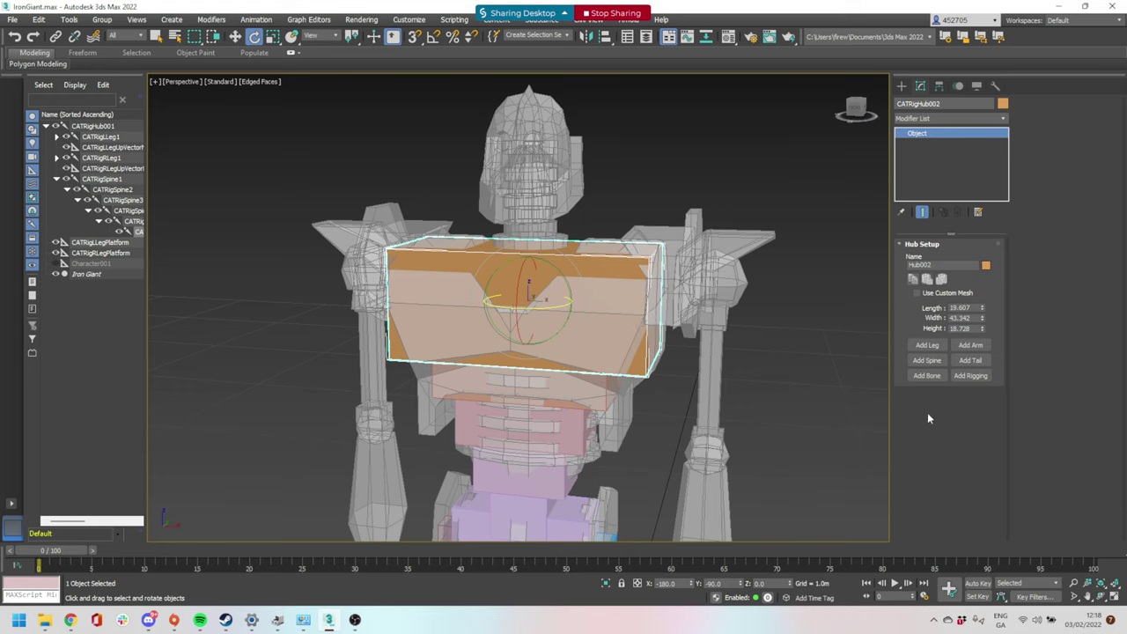
pyautogui.click(933, 361)
pyautogui.moveTo(495, 141); pyautogui.dragTo(531, 312, button='middle')
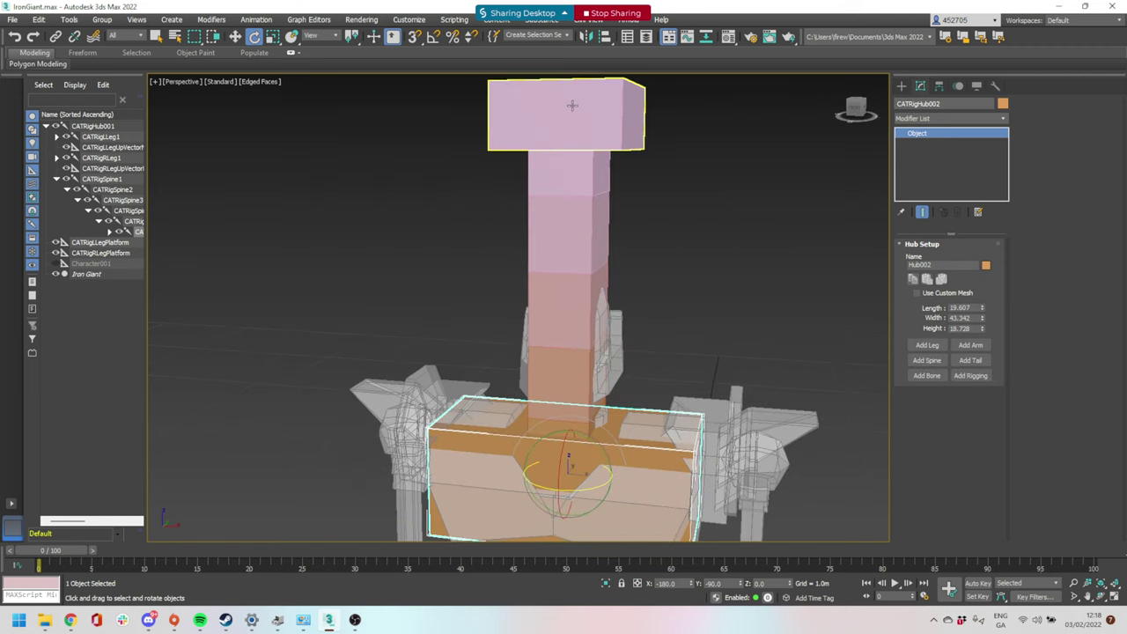
pyautogui.click(578, 236)
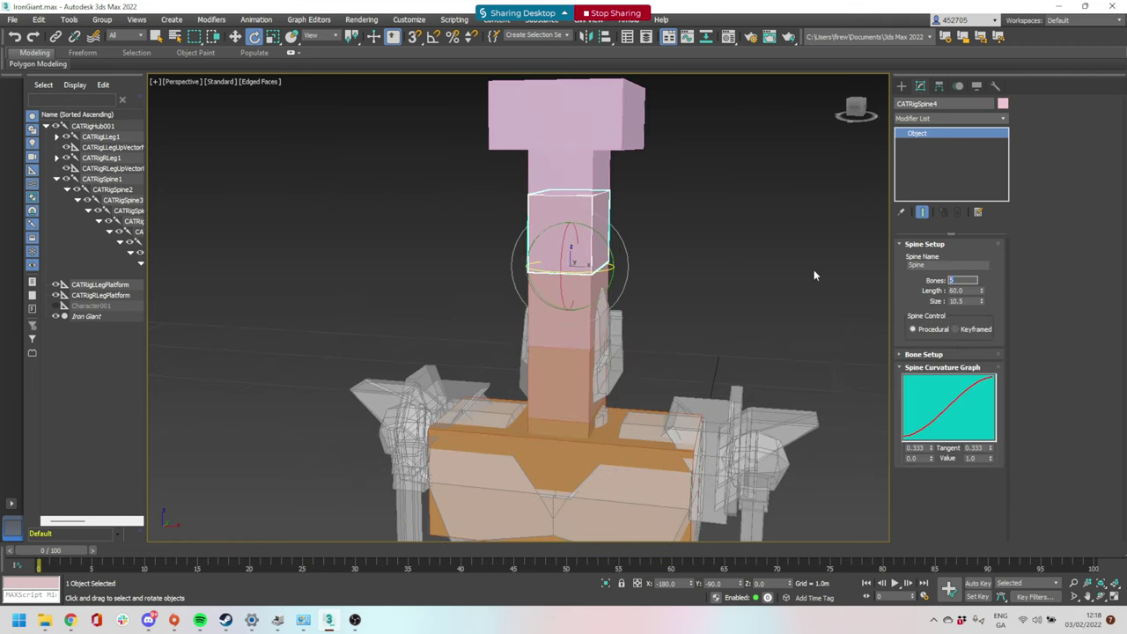
pyautogui.write('2')
pyautogui.press('Return')
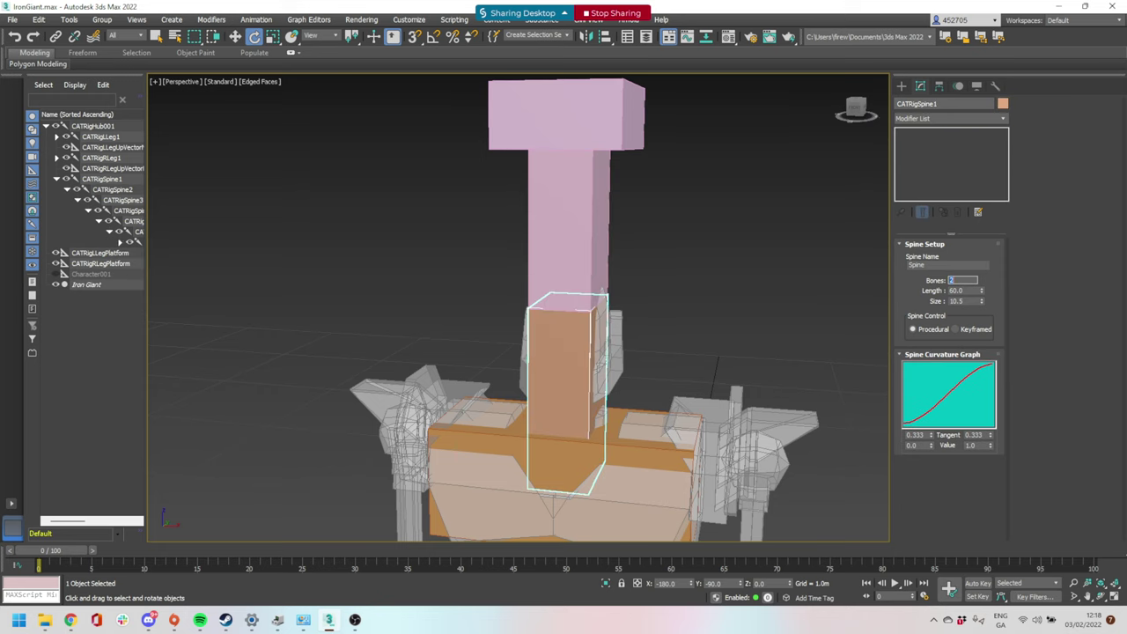
# Move the hub on top of the neck down into the robot's head and rename it CATRigHead
pyautogui.click(625, 137)
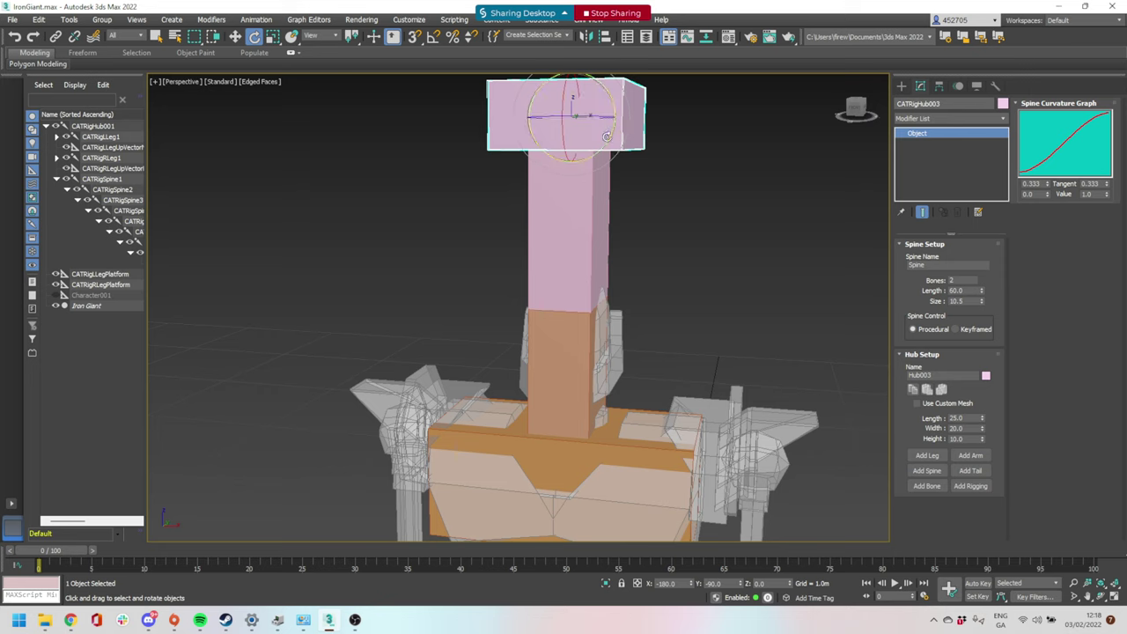
pyautogui.press('w')
pyautogui.moveTo(587, 109); pyautogui.dragTo(585, 319)
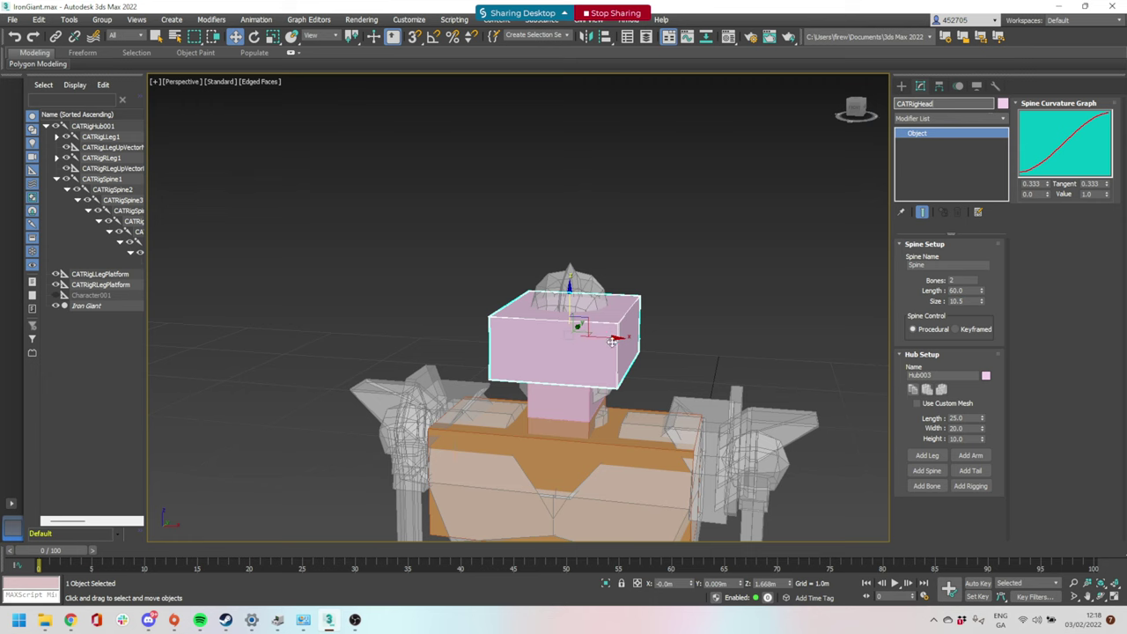
pyautogui.click(579, 328)
pyautogui.click(578, 331)
# Scale the head hub to about 11.7 long, 13.6 wide and 16.3 high, and shift it to fit the head
pyautogui.press('r')
pyautogui.keyDown('alt'); pyautogui.moveTo(635, 338); pyautogui.dragTo(581, 358, button='middle'); pyautogui.keyUp('alt')
pyautogui.moveTo(530, 352); pyautogui.dragTo(589, 348)
pyautogui.keyDown('alt'); pyautogui.moveTo(588, 347); pyautogui.dragTo(571, 301, button='middle'); pyautogui.keyUp('alt')
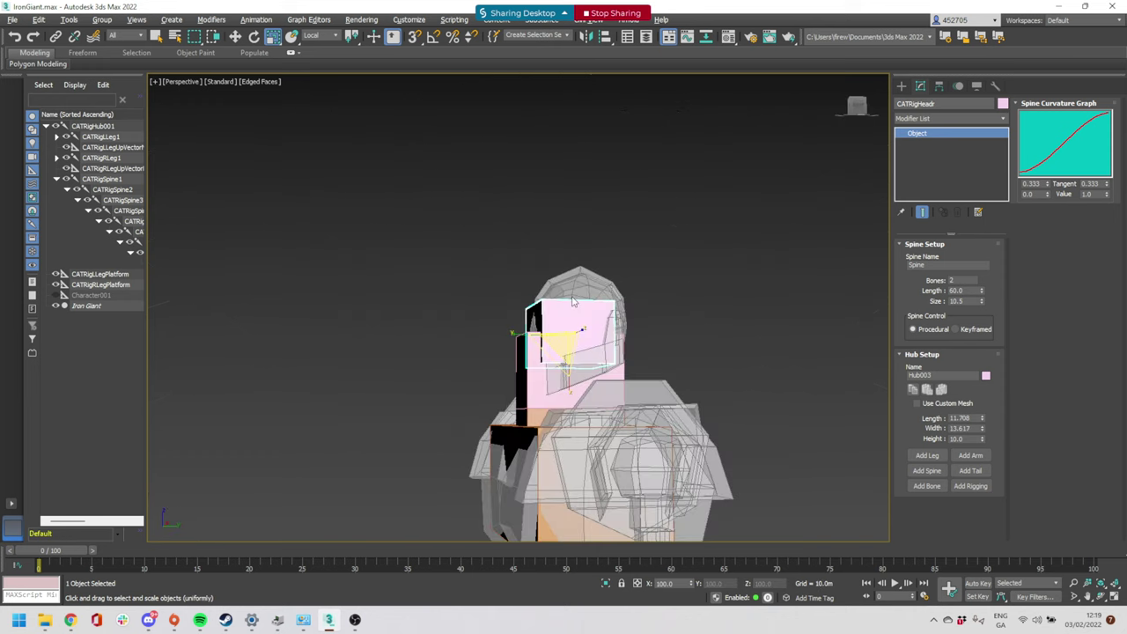
pyautogui.moveTo(569, 393); pyautogui.dragTo(572, 413)
pyautogui.press('w')
pyautogui.moveTo(582, 321); pyautogui.dragTo(592, 318)
# Select both neck bones and scale down their width and depth to fit the robot's neck
pyautogui.click(544, 416)
pyautogui.keyDown('ctrl'); pyautogui.click(539, 385); pyautogui.keyUp('ctrl')
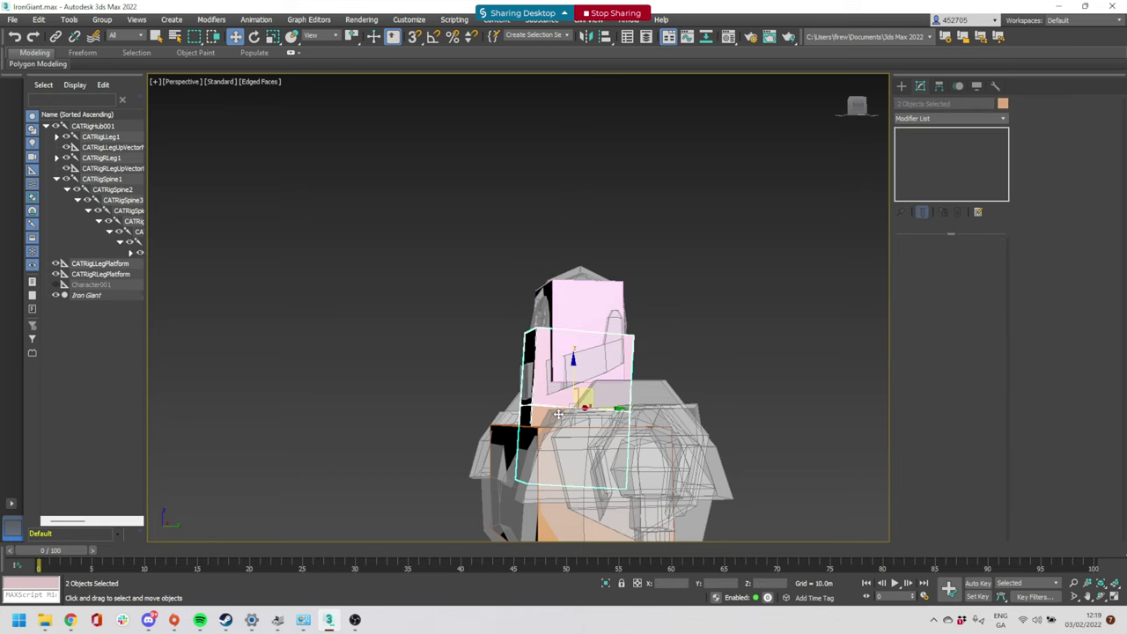
pyautogui.press('r')
pyautogui.keyDown('alt'); pyautogui.moveTo(571, 396); pyautogui.dragTo(576, 442, button='middle'); pyautogui.keyUp('alt')
pyautogui.moveTo(521, 443); pyautogui.dragTo(588, 447)
pyautogui.keyDown('alt'); pyautogui.moveTo(587, 445); pyautogui.dragTo(650, 452, button='middle'); pyautogui.keyUp('alt')
pyautogui.moveTo(633, 455); pyautogui.dragTo(612, 450)
pyautogui.press('r')
pyautogui.keyDown('alt'); pyautogui.moveTo(546, 466); pyautogui.dragTo(667, 347, button='middle'); pyautogui.keyUp('alt')
# Select the head hub and examine the fit of the head and neck from several angles
pyautogui.click(671, 345)
pyautogui.click(608, 341)
pyautogui.scroll(4, 551, 386)
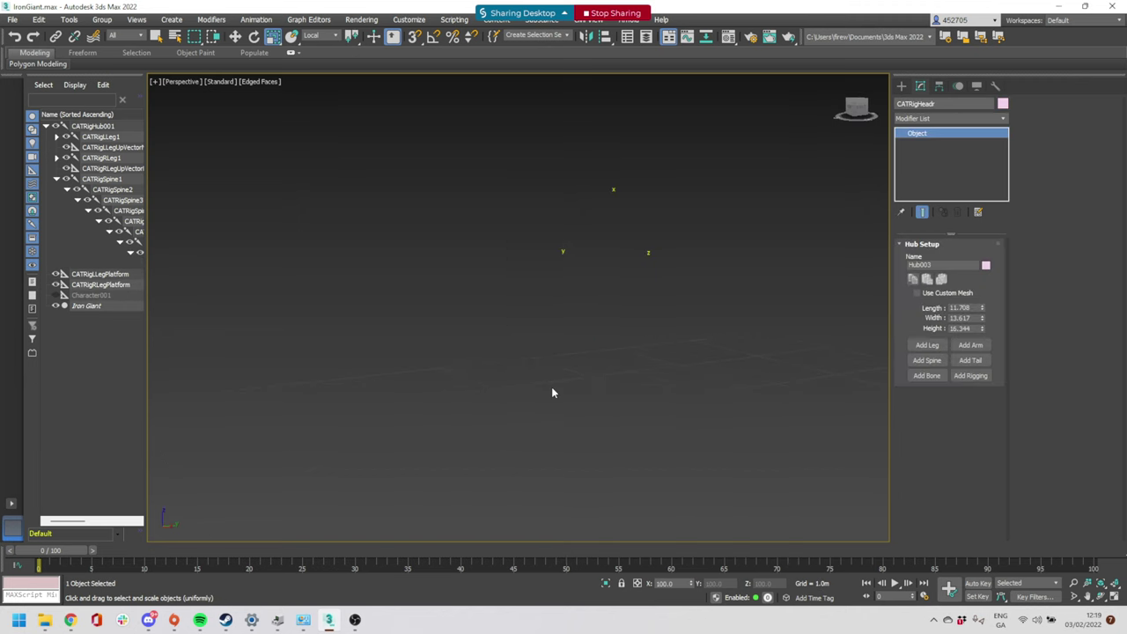
pyautogui.scroll(-3, 551, 387)
pyautogui.keyDown('alt'); pyautogui.moveTo(556, 382); pyautogui.dragTo(588, 340, button='middle'); pyautogui.keyUp('alt')
pyautogui.scroll(2, 600, 355)
pyautogui.scroll(-2, 598, 359)
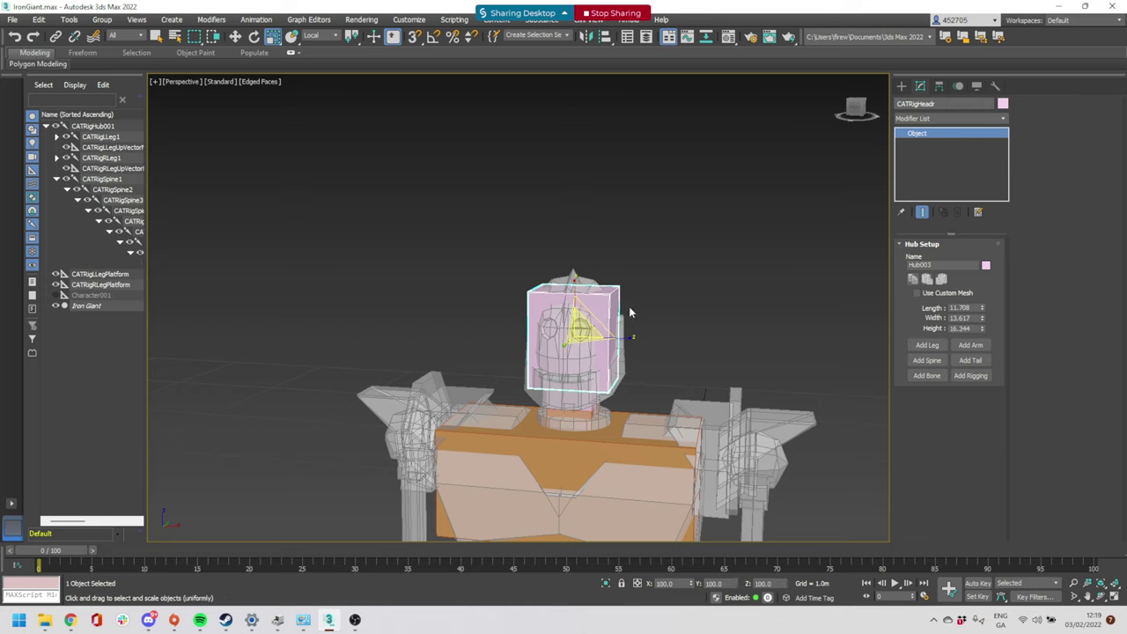
pyautogui.keyDown('alt'); pyautogui.moveTo(678, 364); pyautogui.dragTo(622, 357, button='middle'); pyautogui.keyUp('alt')
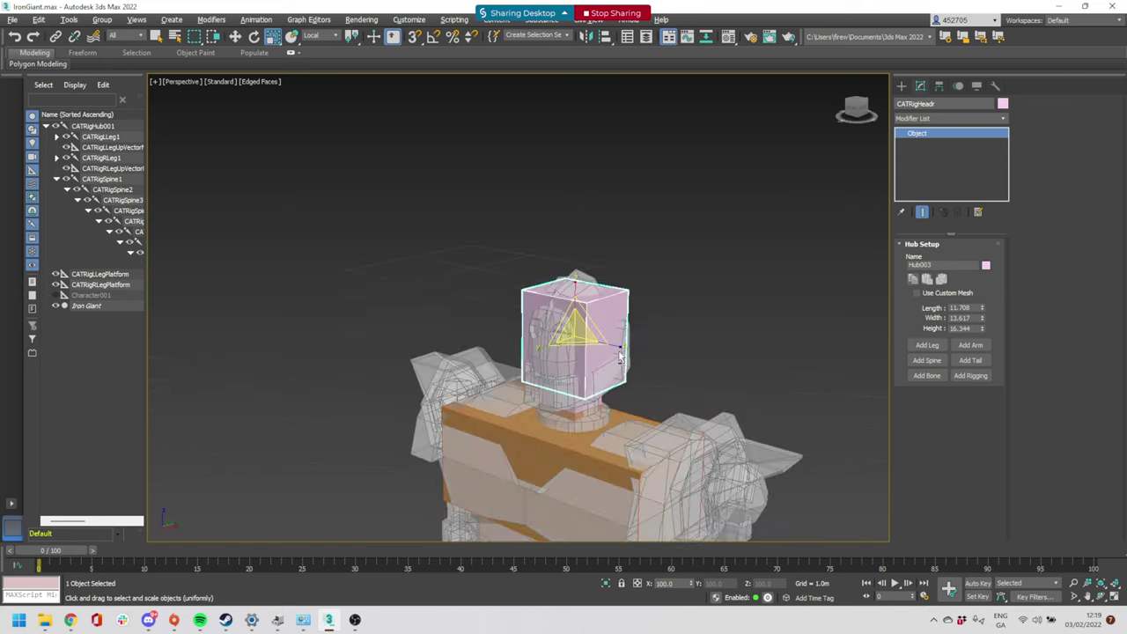
pyautogui.scroll(3, 592, 383)
pyautogui.moveTo(590, 380); pyautogui.dragTo(610, 379)
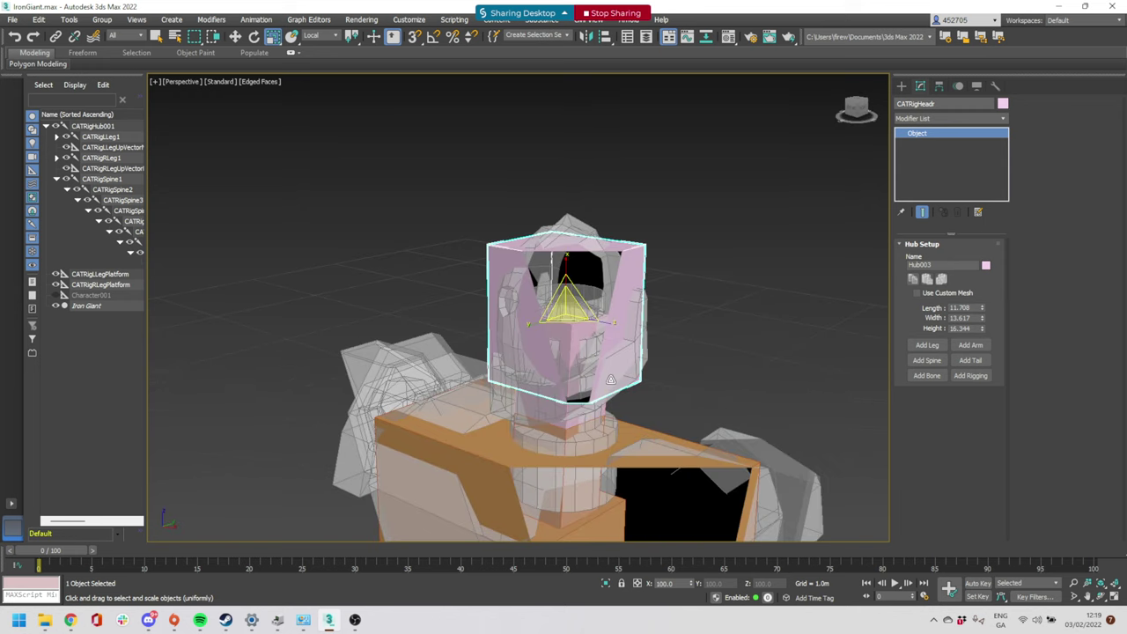
# Select the Iron Giant mesh and examine its elements around the torso and jaw, finishing with nothing selected in polygon mode
pyautogui.click(88, 305)
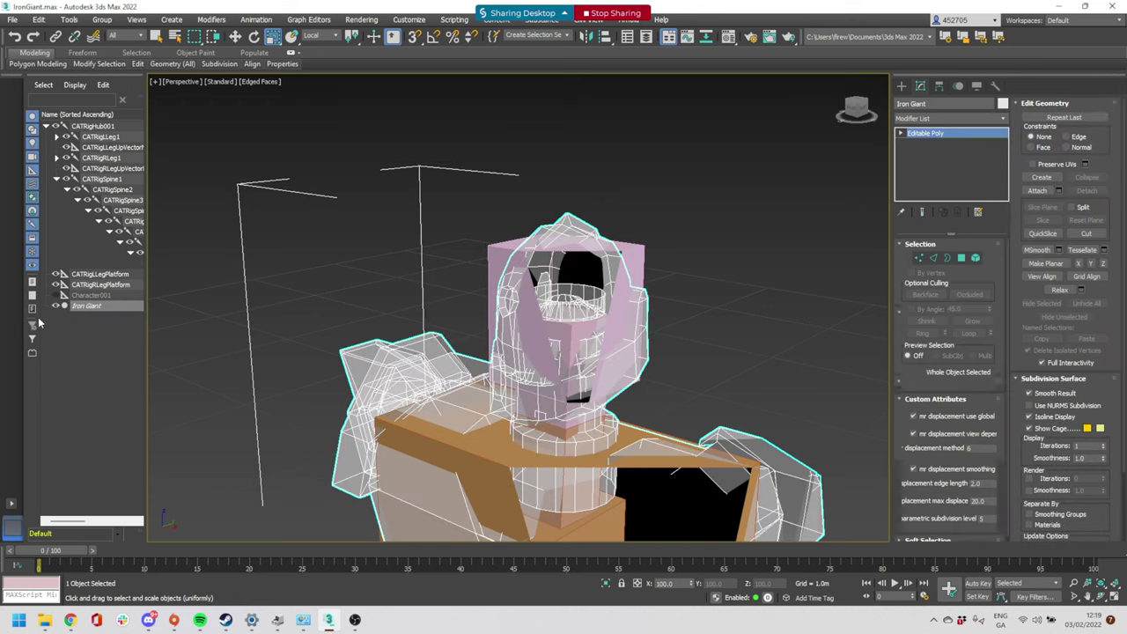
pyautogui.click(975, 258)
pyautogui.click(523, 396)
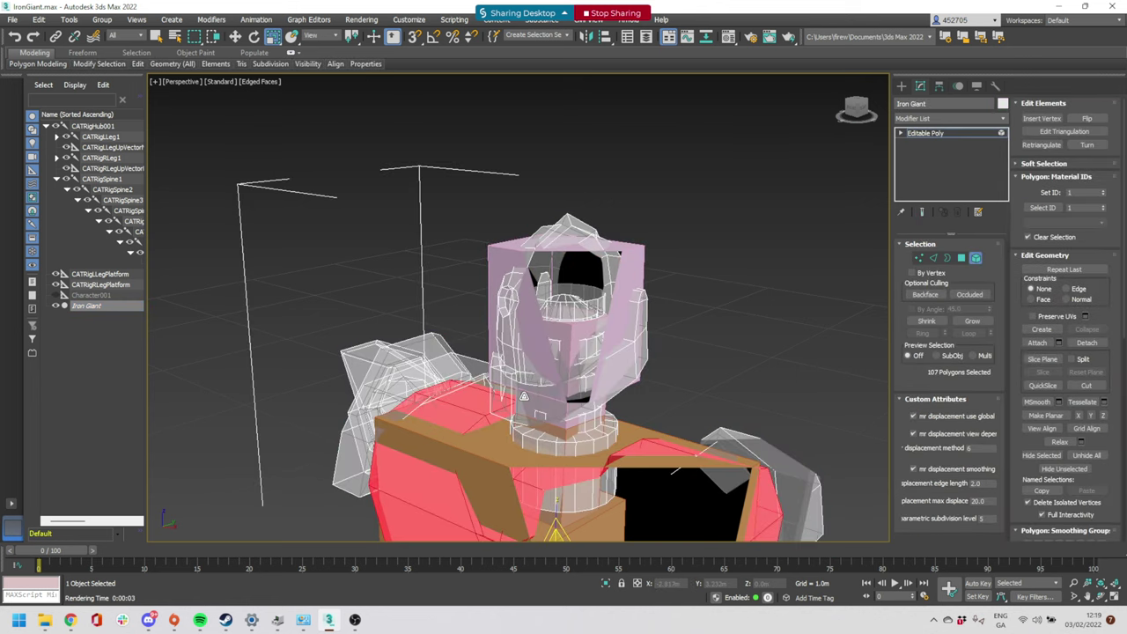
pyautogui.click(634, 342)
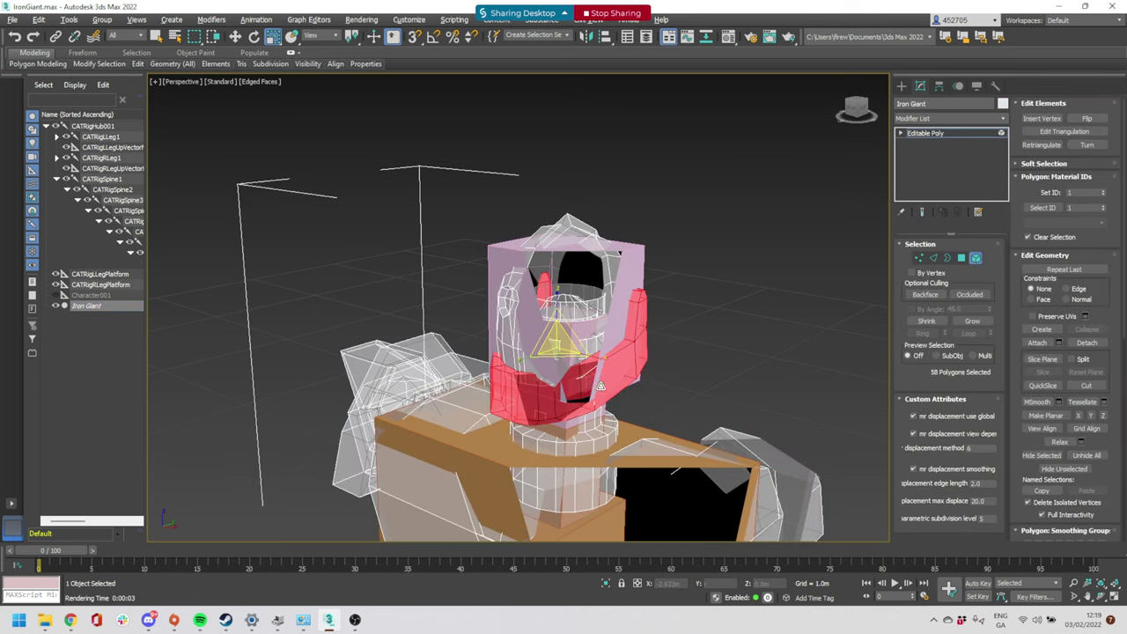
pyautogui.keyDown('alt'); pyautogui.moveTo(600, 386); pyautogui.dragTo(594, 398, button='middle'); pyautogui.keyUp('alt')
pyautogui.scroll(-3, 588, 392)
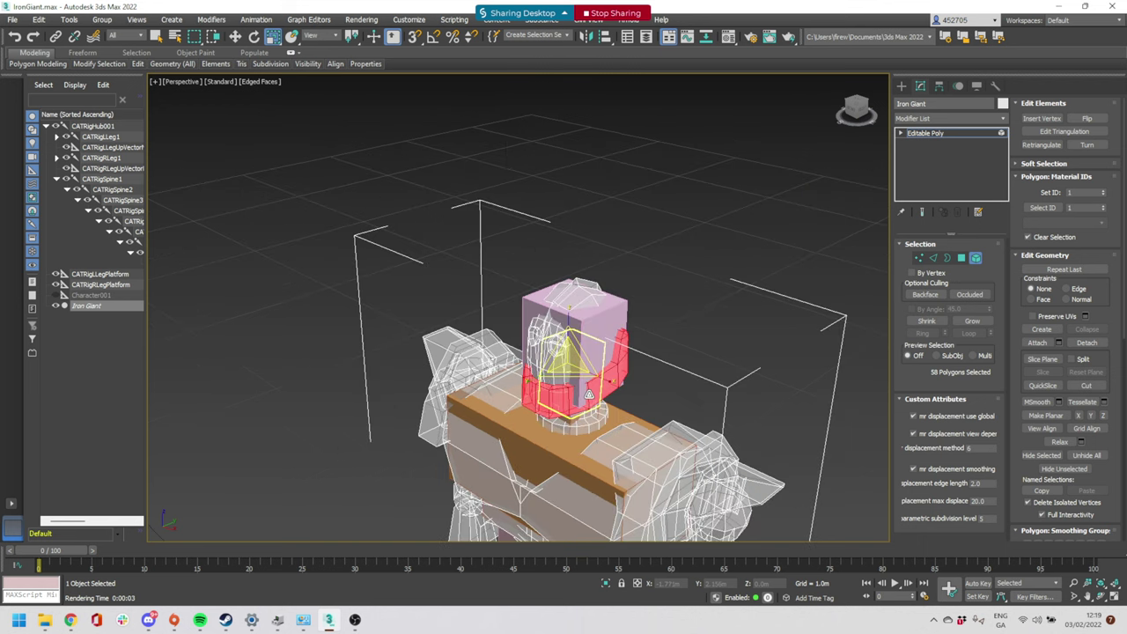
pyautogui.press('w')
pyautogui.moveTo(588, 395)
pyautogui.mouseDown()
pyautogui.moveTo(557, 396)
pyautogui.moveTo(582, 389)
pyautogui.mouseUp()
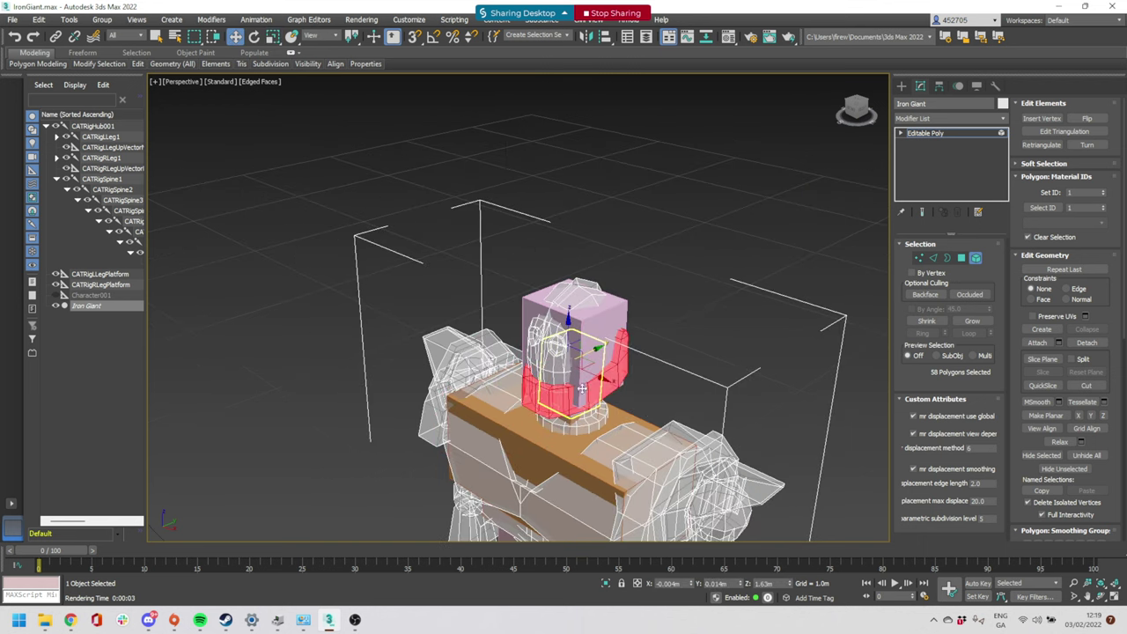
pyautogui.click(637, 340)
pyautogui.click(961, 257)
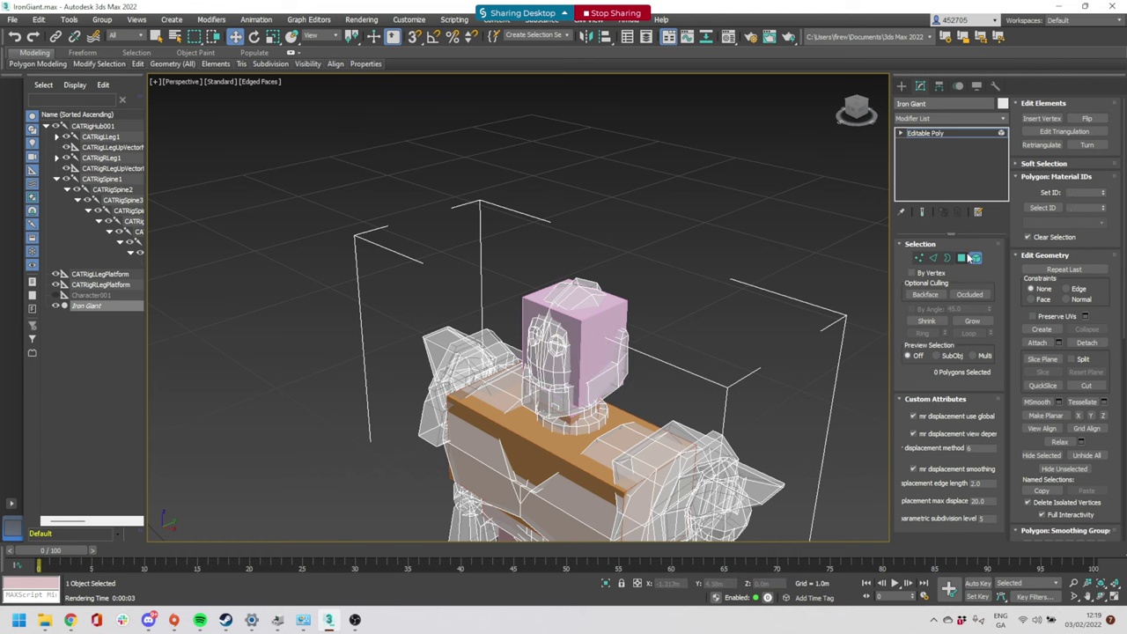
pyautogui.click(583, 334)
pyautogui.click(694, 258)
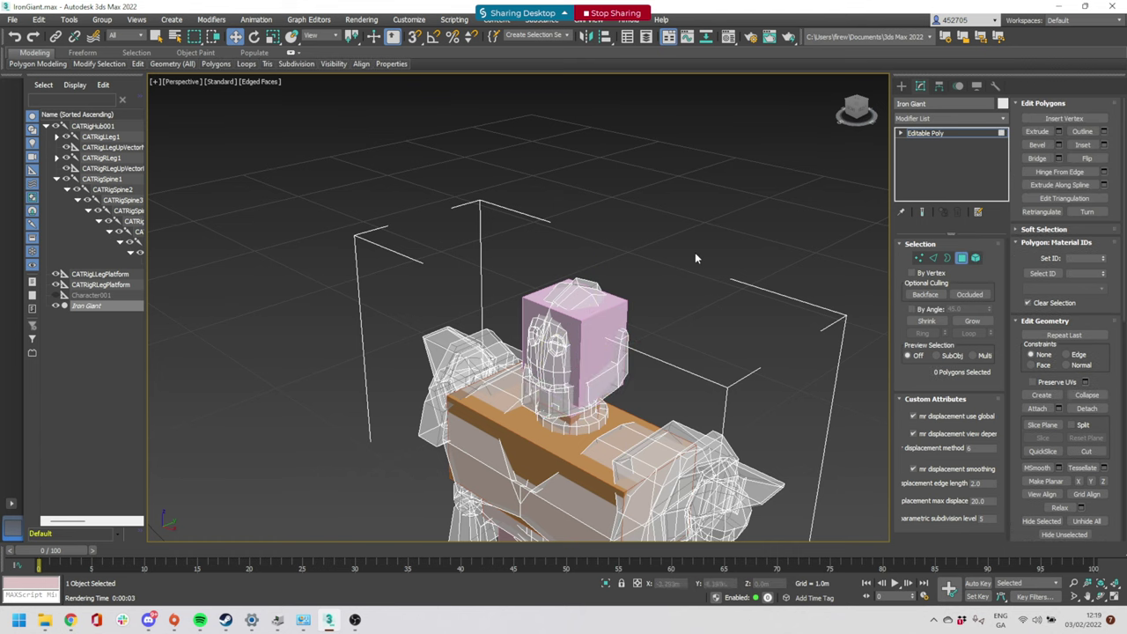
# Add a bone to the head hub and rename it CATRigJaw
pyautogui.click(572, 344)
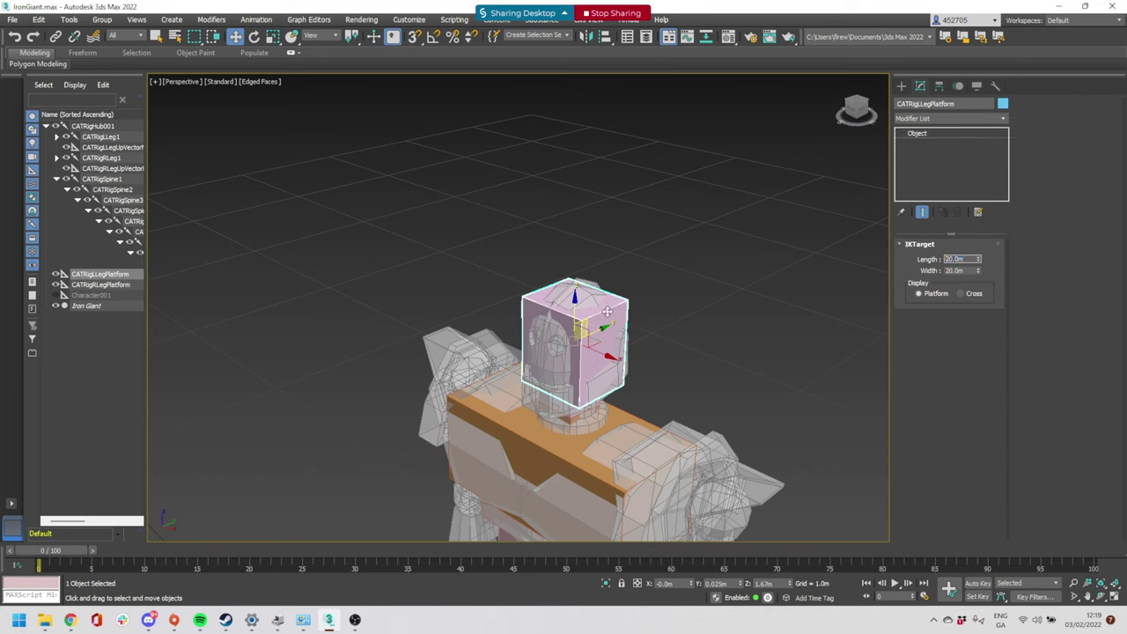
pyautogui.click(926, 375)
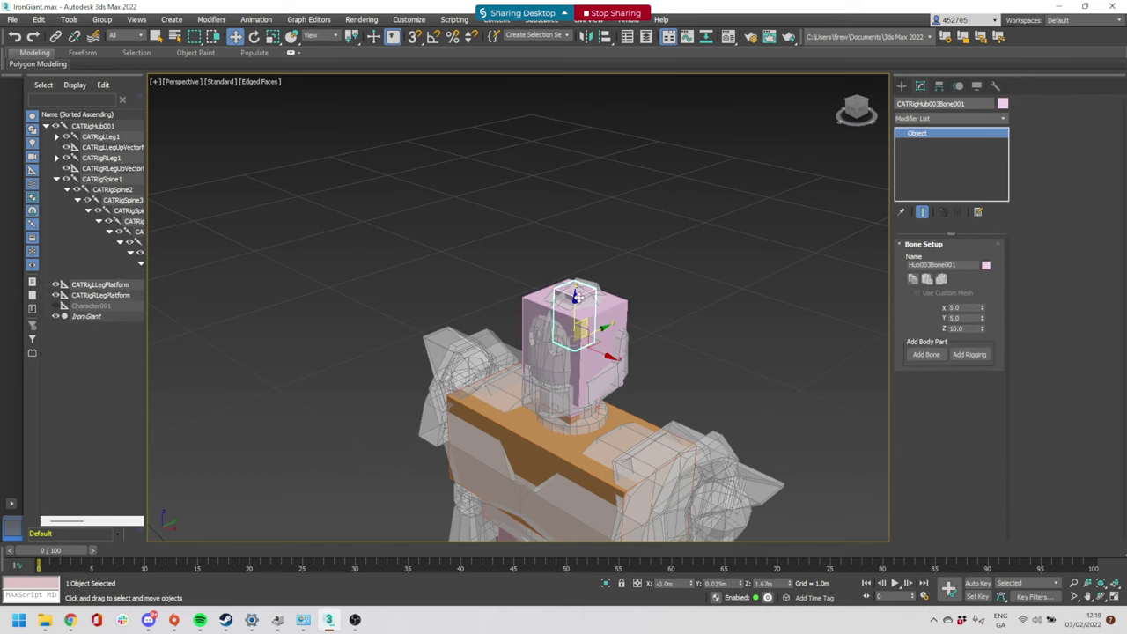
pyautogui.moveTo(85, 522); pyautogui.dragTo(105, 523)
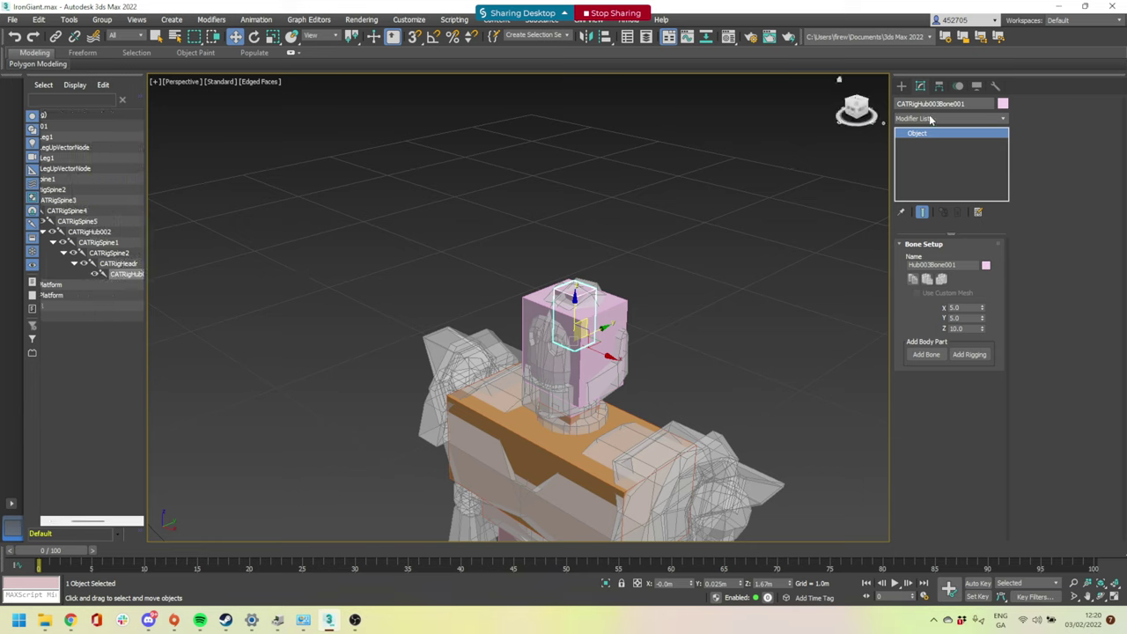
pyautogui.write('Jaw')
pyautogui.press('Return')
# Rotate the jaw bone so it points forward and slightly down, and move its pivot to the robot's jaw hinge
pyautogui.press('e')
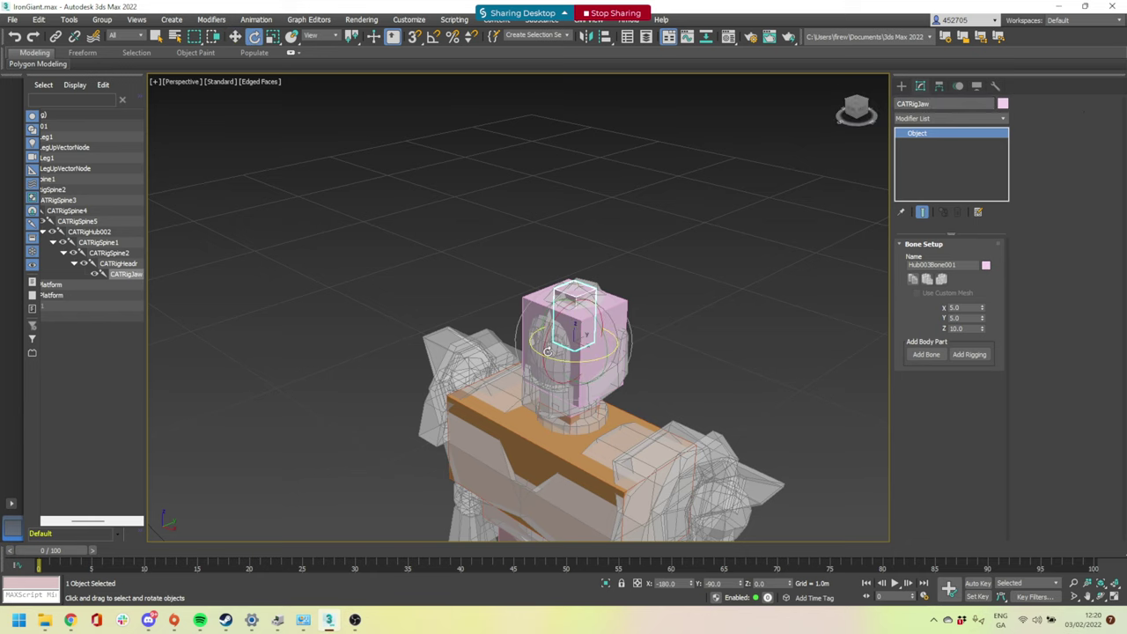
pyautogui.moveTo(556, 321); pyautogui.dragTo(504, 417)
pyautogui.keyDown('alt'); pyautogui.moveTo(736, 388); pyautogui.dragTo(670, 341, button='middle'); pyautogui.keyUp('alt')
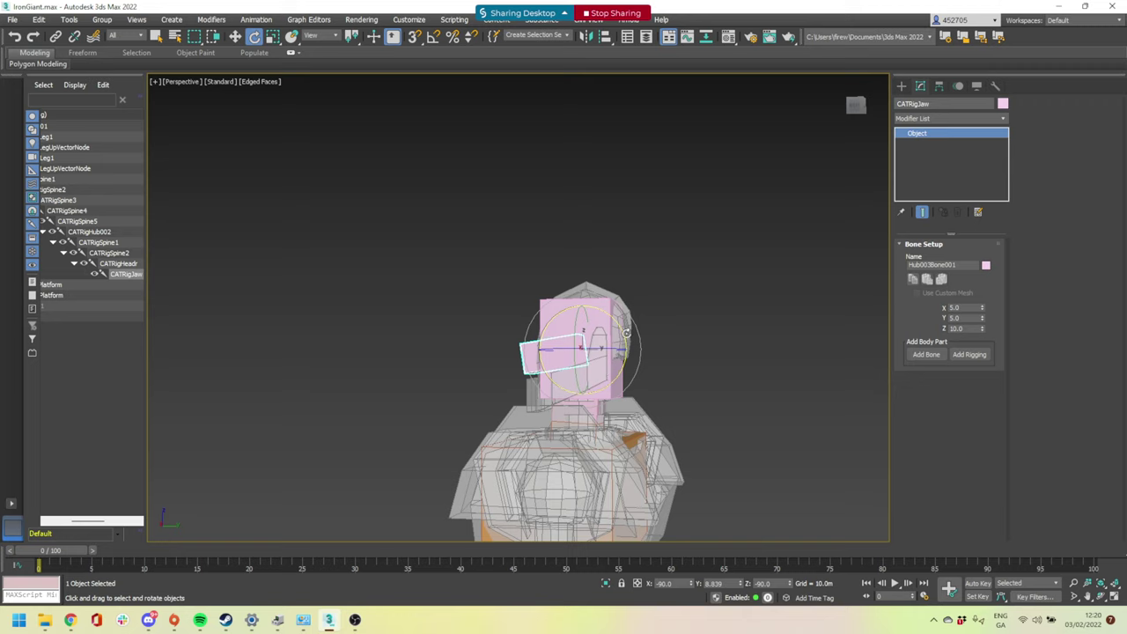
pyautogui.moveTo(624, 333)
pyautogui.mouseDown()
pyautogui.moveTo(625, 306)
pyautogui.moveTo(623, 321)
pyautogui.mouseUp()
pyautogui.press('w')
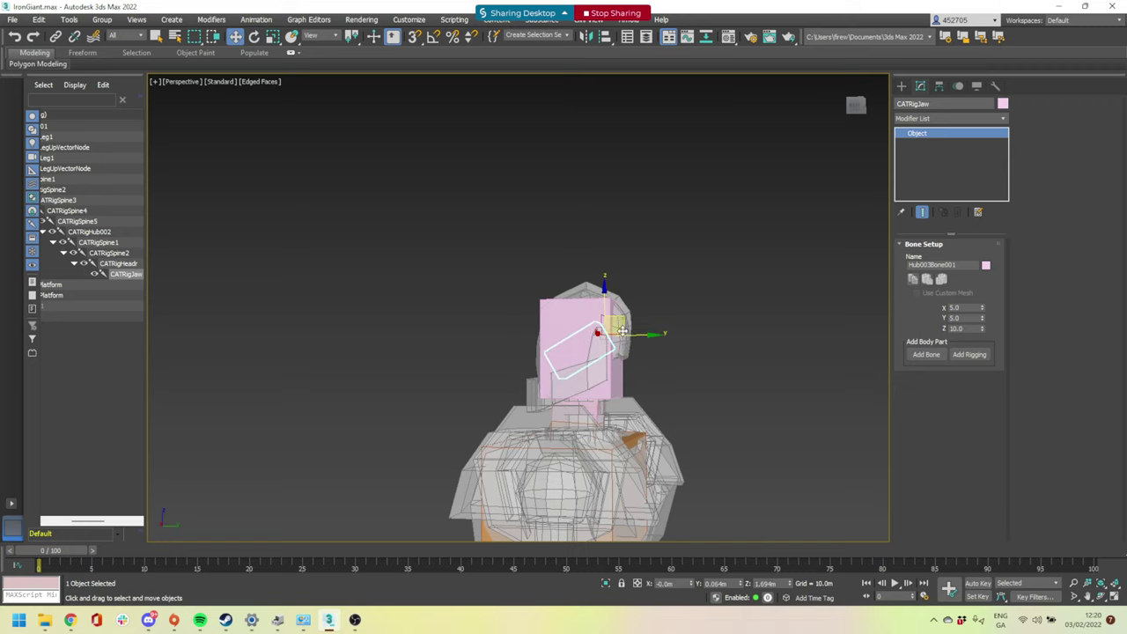
pyautogui.keyDown('alt'); pyautogui.moveTo(623, 322); pyautogui.dragTo(627, 371, button='middle'); pyautogui.keyUp('alt')
pyautogui.moveTo(623, 323); pyautogui.dragTo(629, 330)
pyautogui.keyDown('alt'); pyautogui.moveTo(629, 330); pyautogui.dragTo(674, 432, button='middle'); pyautogui.keyUp('alt')
# Scale the jaw bone to about 16.4 in X and 15.7 in Z to span the robot's jaw
pyautogui.press('r')
pyautogui.moveTo(645, 338); pyautogui.dragTo(686, 394)
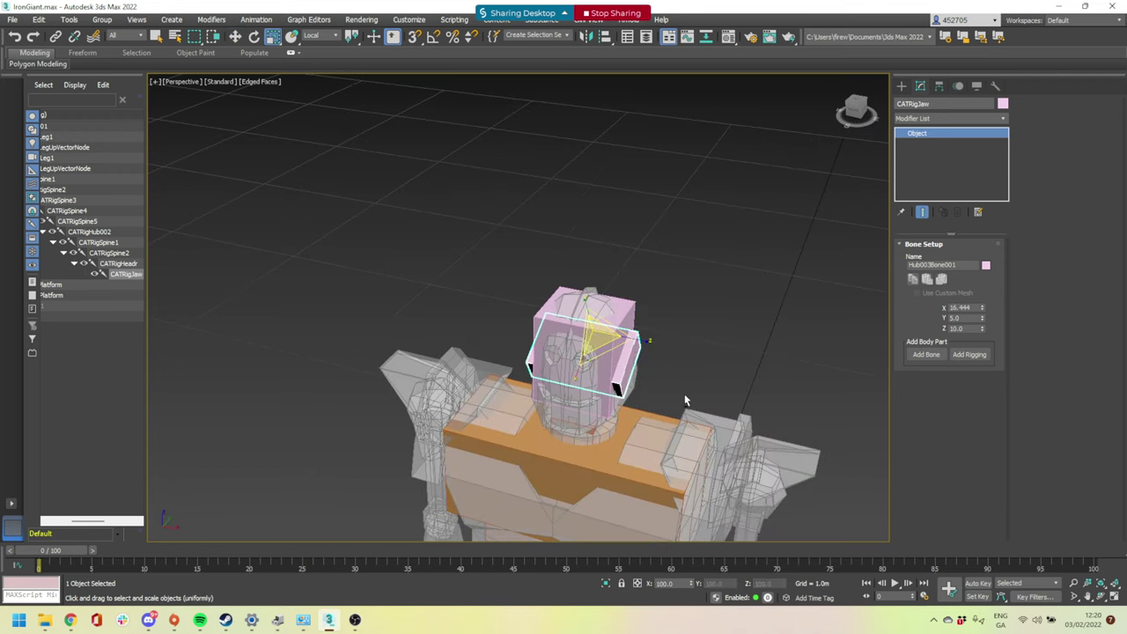
pyautogui.keyDown('alt'); pyautogui.moveTo(686, 394); pyautogui.dragTo(594, 357, button='middle'); pyautogui.keyUp('alt')
pyautogui.moveTo(559, 366); pyautogui.dragTo(531, 385)
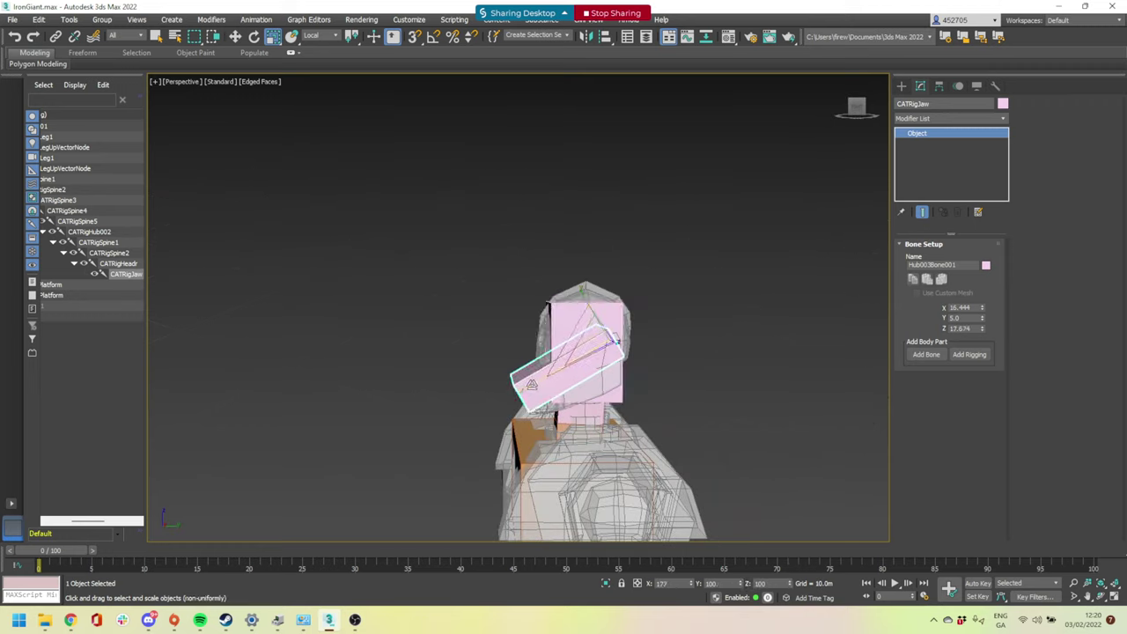
# Adjust the jaw bone's tilt and position to line up with the robot's lower jaw as seen from the side
pyautogui.press('e')
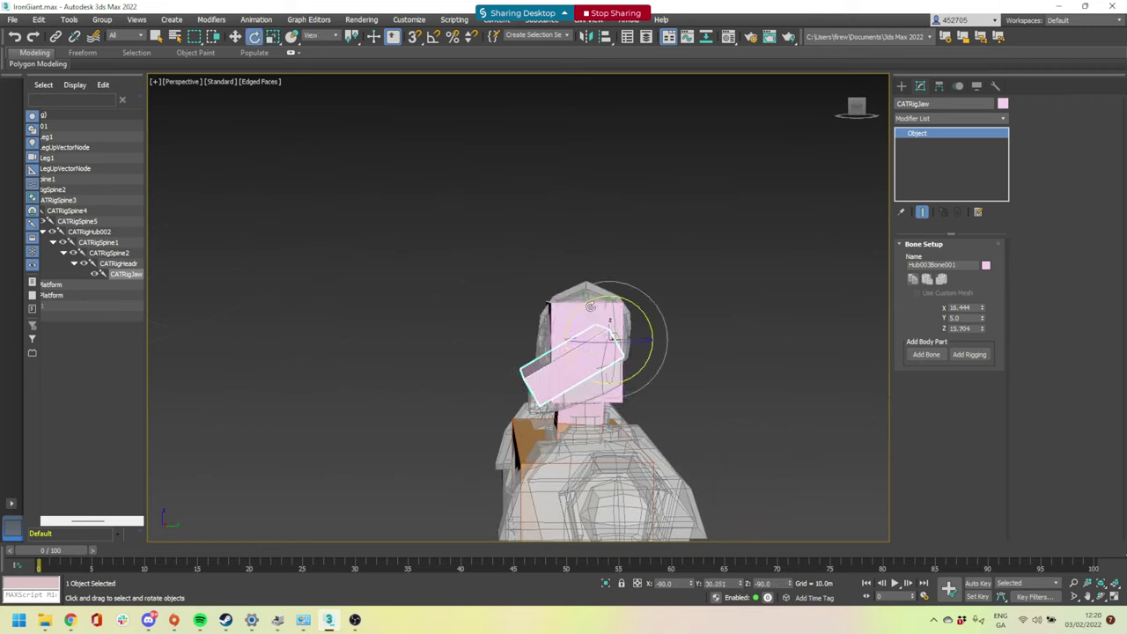
pyautogui.moveTo(574, 311); pyautogui.dragTo(578, 343)
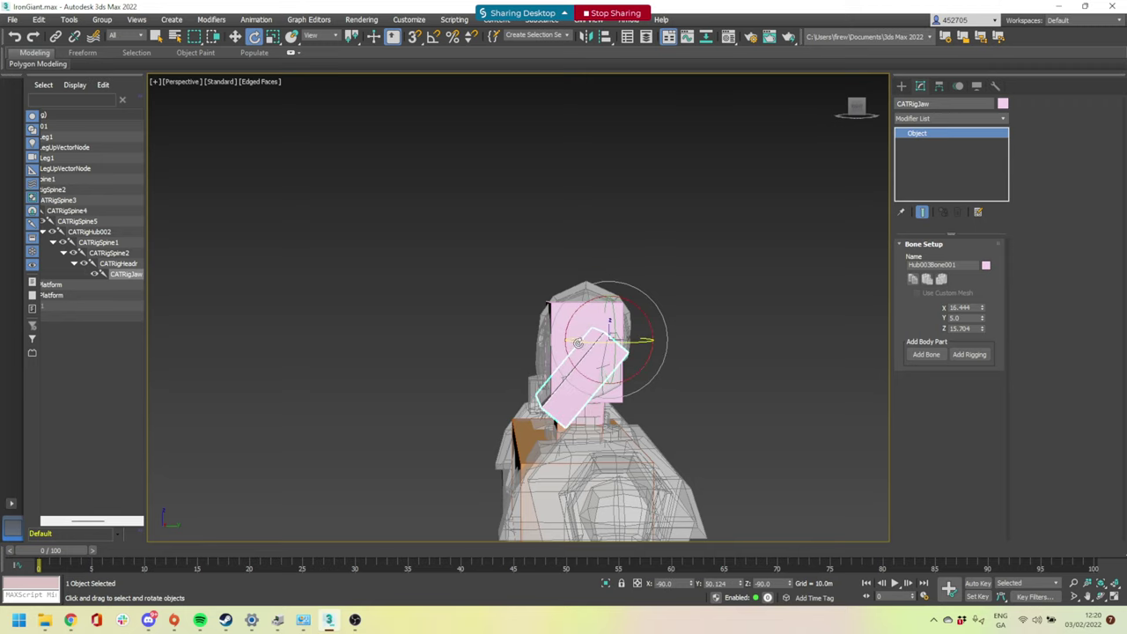
pyautogui.press('w')
pyautogui.keyDown('alt'); pyautogui.moveTo(661, 350); pyautogui.dragTo(623, 329, button='middle'); pyautogui.keyUp('alt')
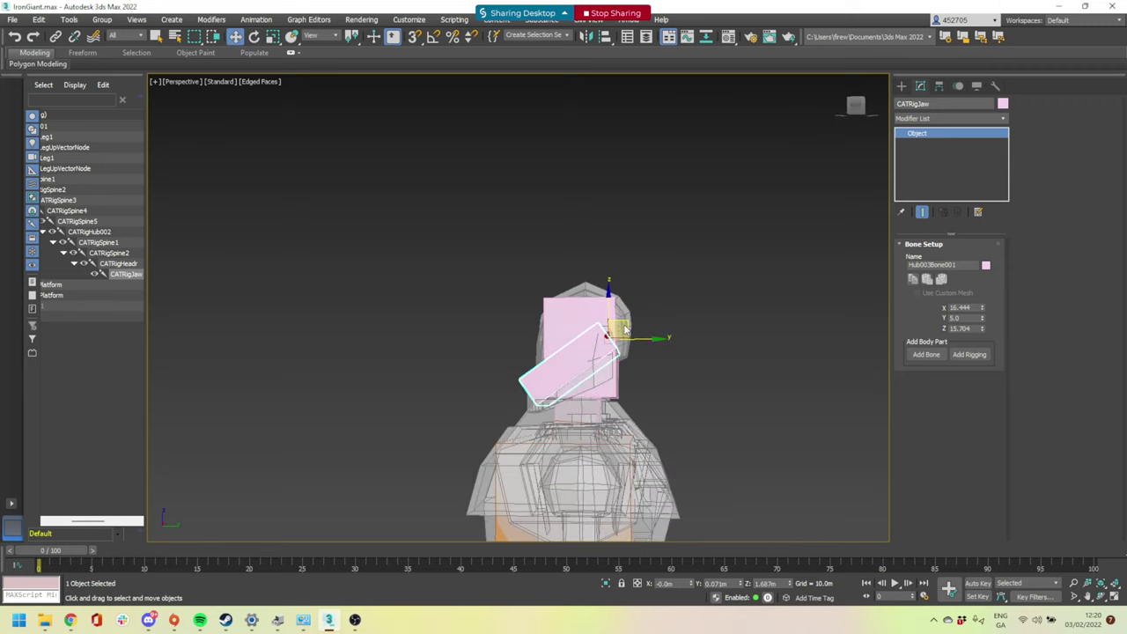
pyautogui.moveTo(625, 325); pyautogui.dragTo(649, 324)
pyautogui.press('e')
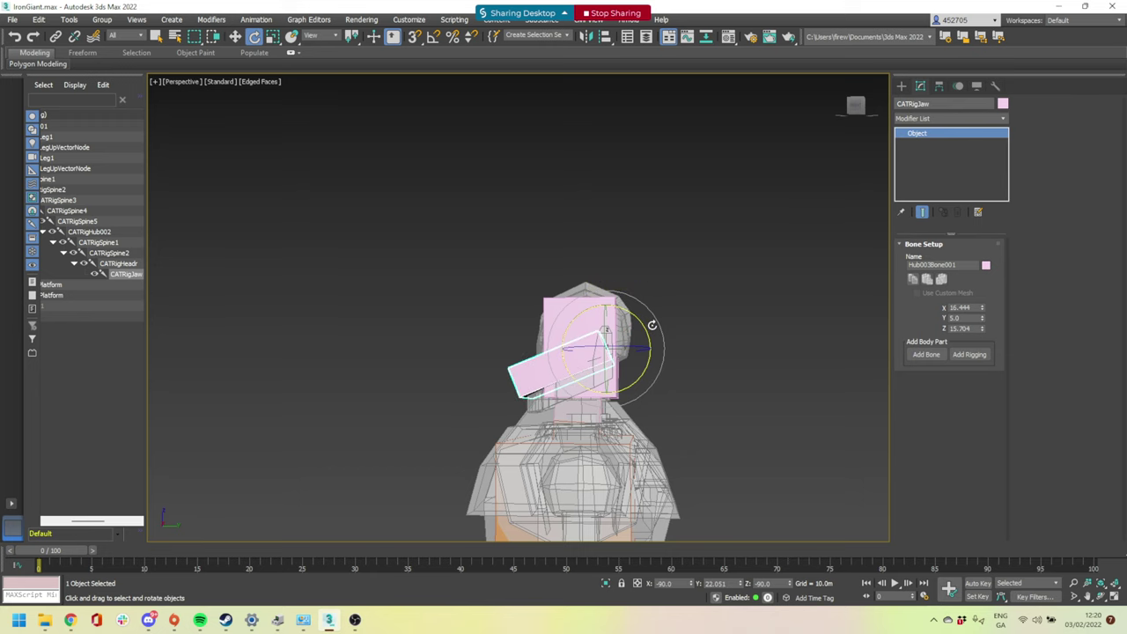
pyautogui.scroll(-10, 735, 264)
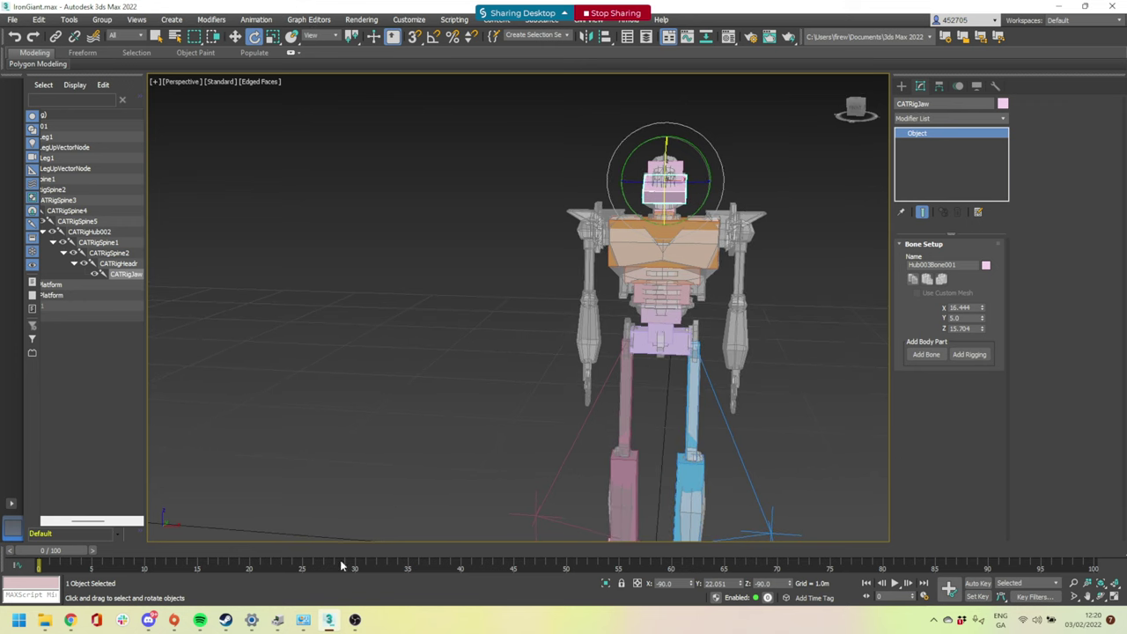
pyautogui.click(354, 619)
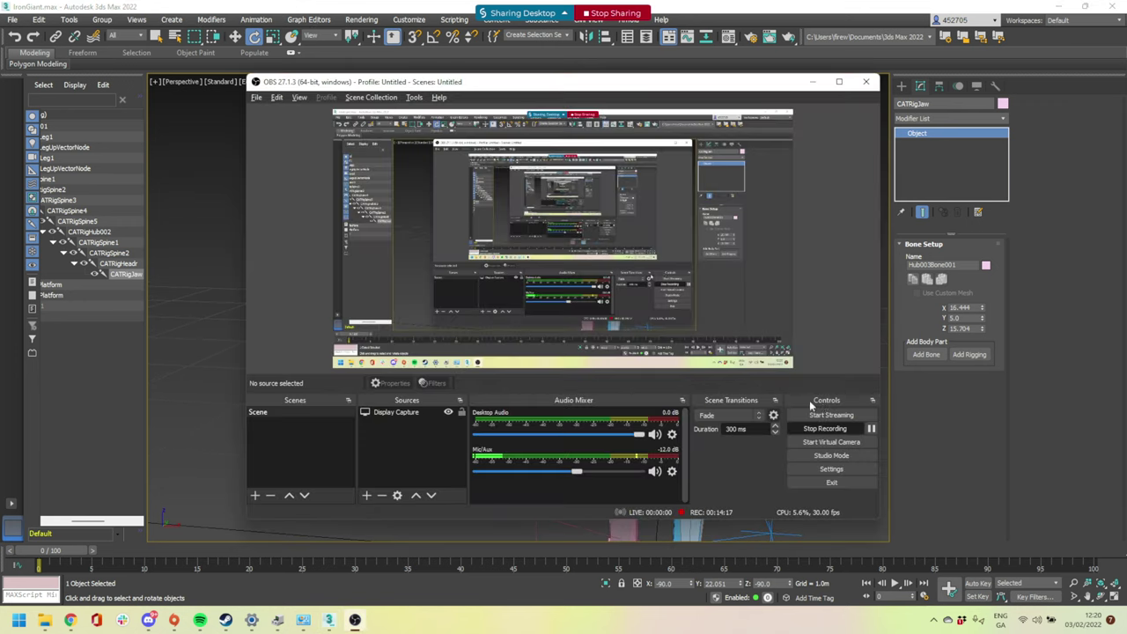
pyautogui.click(929, 464)
# Select the chest hub and add a left arm to it
pyautogui.keyDown('alt'); pyautogui.moveTo(748, 250); pyautogui.dragTo(714, 280, button='middle'); pyautogui.keyUp('alt')
pyautogui.scroll(5, 714, 280)
pyautogui.scroll(-5, 715, 280)
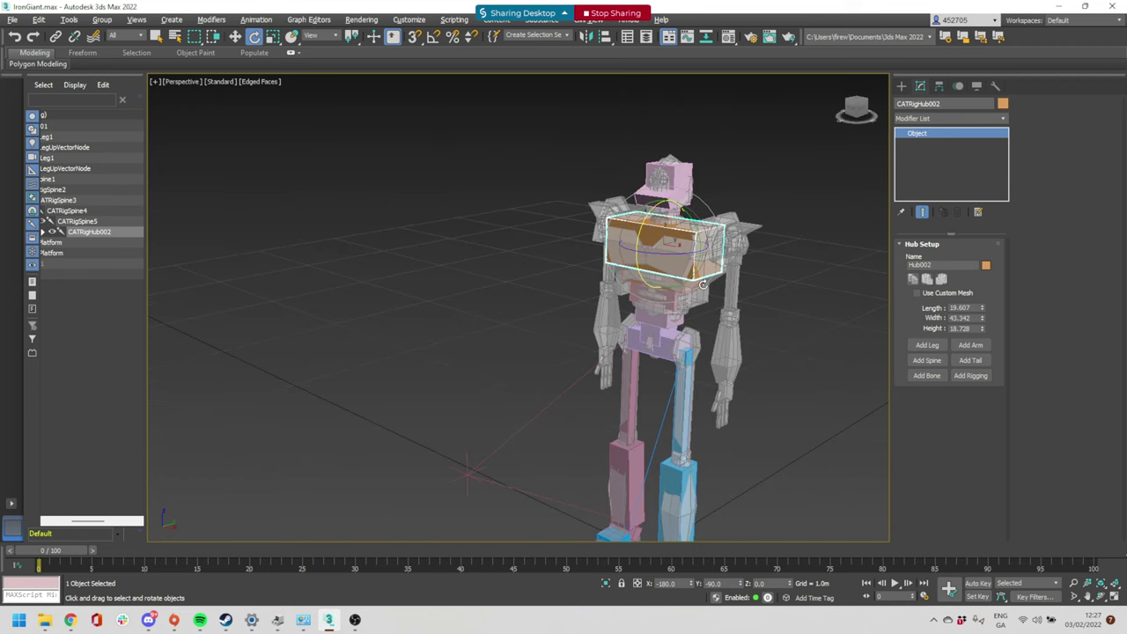
pyautogui.keyDown('alt'); pyautogui.moveTo(696, 301); pyautogui.dragTo(745, 303, button='middle'); pyautogui.keyUp('alt')
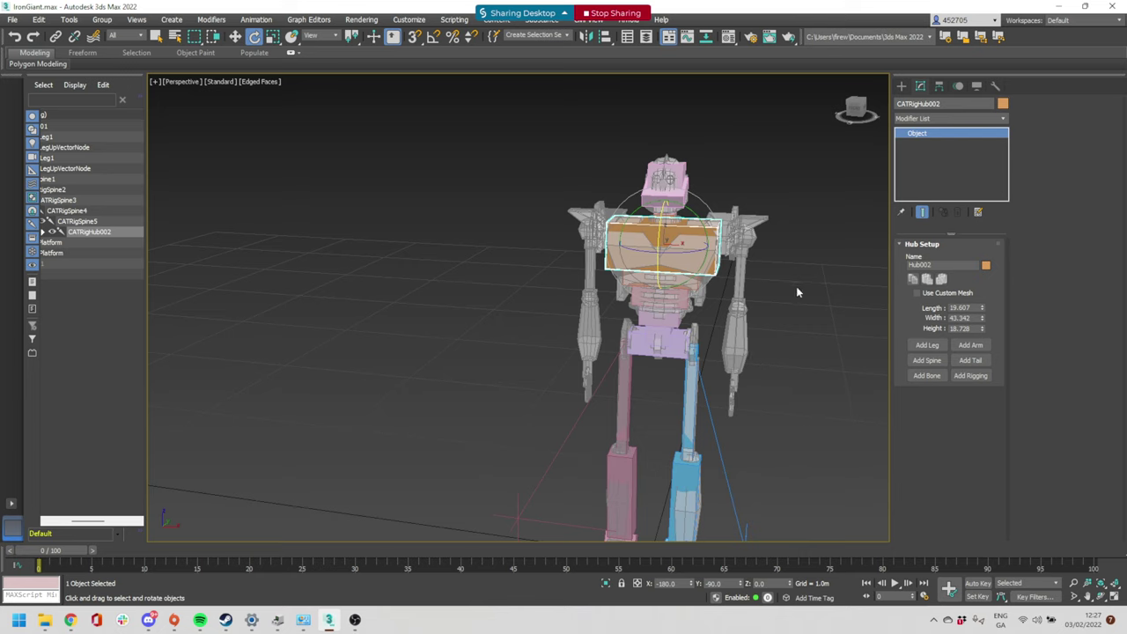
pyautogui.click(971, 345)
# Select the left arm's palm bone and set the reference coordinate system to Local
pyautogui.scroll(5, 762, 357)
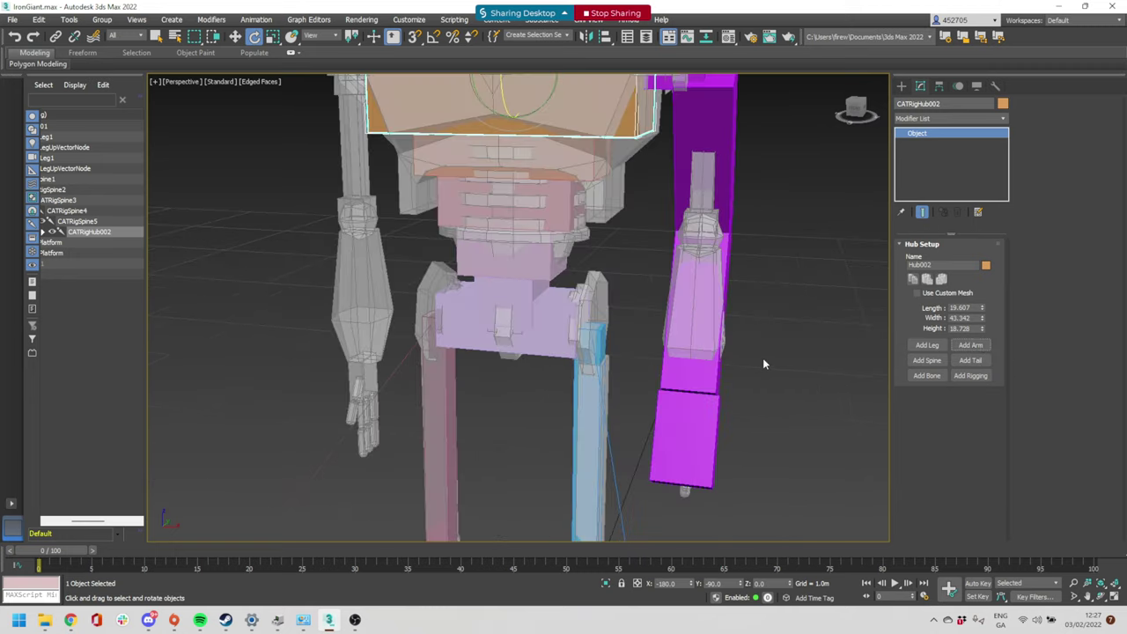
pyautogui.scroll(-5, 761, 355)
pyautogui.scroll(3, 773, 362)
pyautogui.keyDown('alt'); pyautogui.moveTo(766, 352); pyautogui.dragTo(721, 413, button='middle'); pyautogui.keyUp('alt')
pyautogui.click(691, 423)
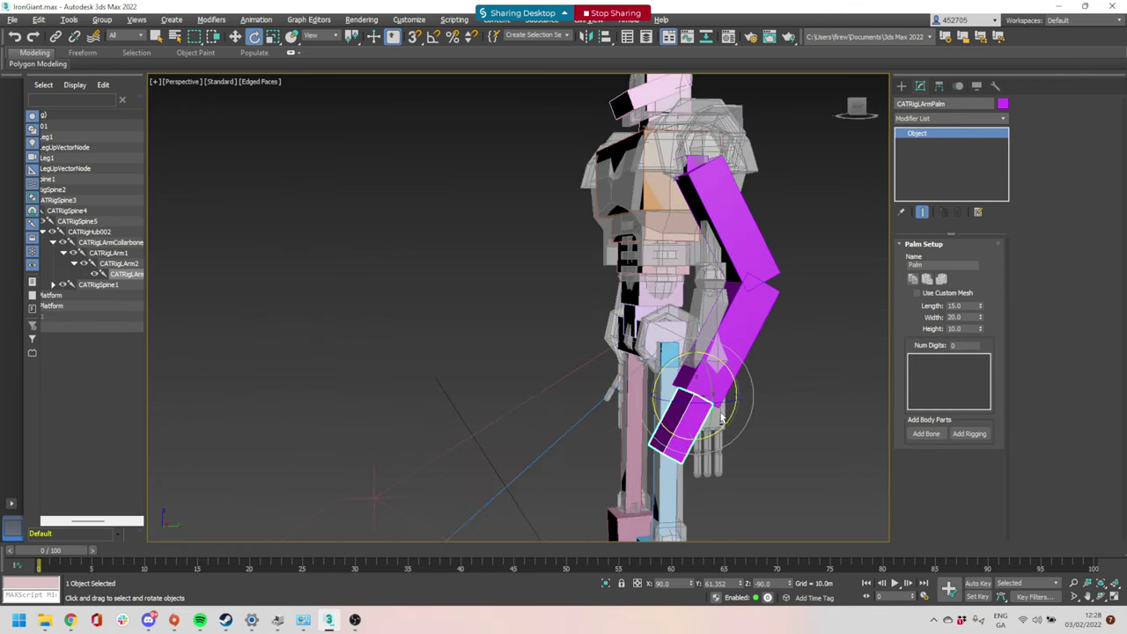
pyautogui.click(327, 36)
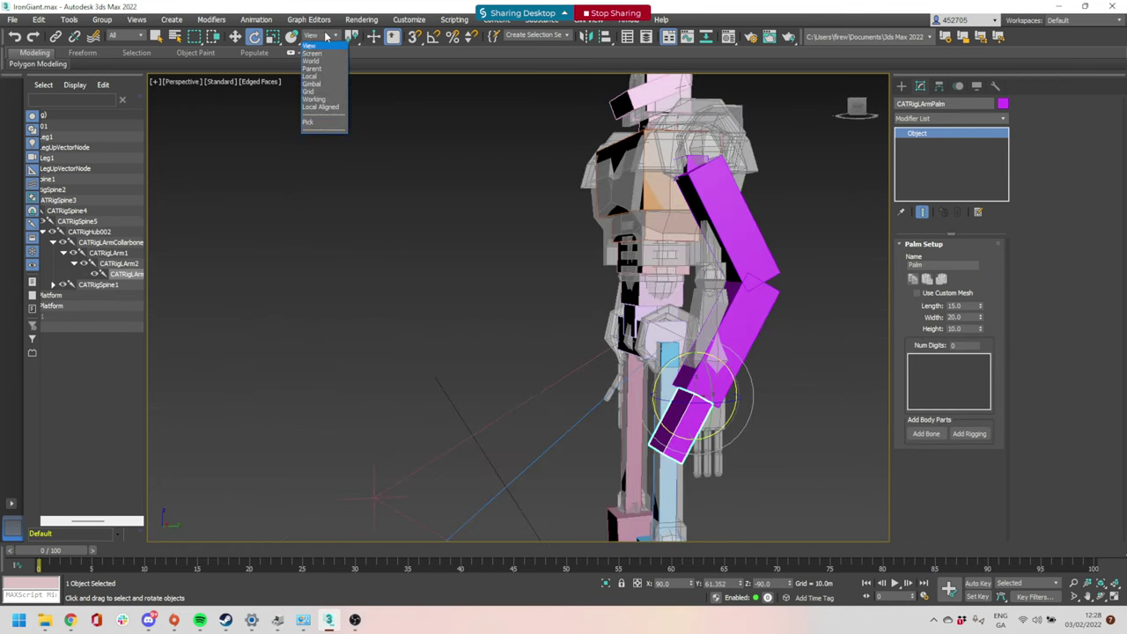
pyautogui.click(314, 77)
# Turn on angle snap, rotate the left palm bone to point straight down and move it onto the robot's wrist
pyautogui.keyDown('alt'); pyautogui.moveTo(722, 388); pyautogui.dragTo(702, 405, button='middle'); pyautogui.keyUp('alt')
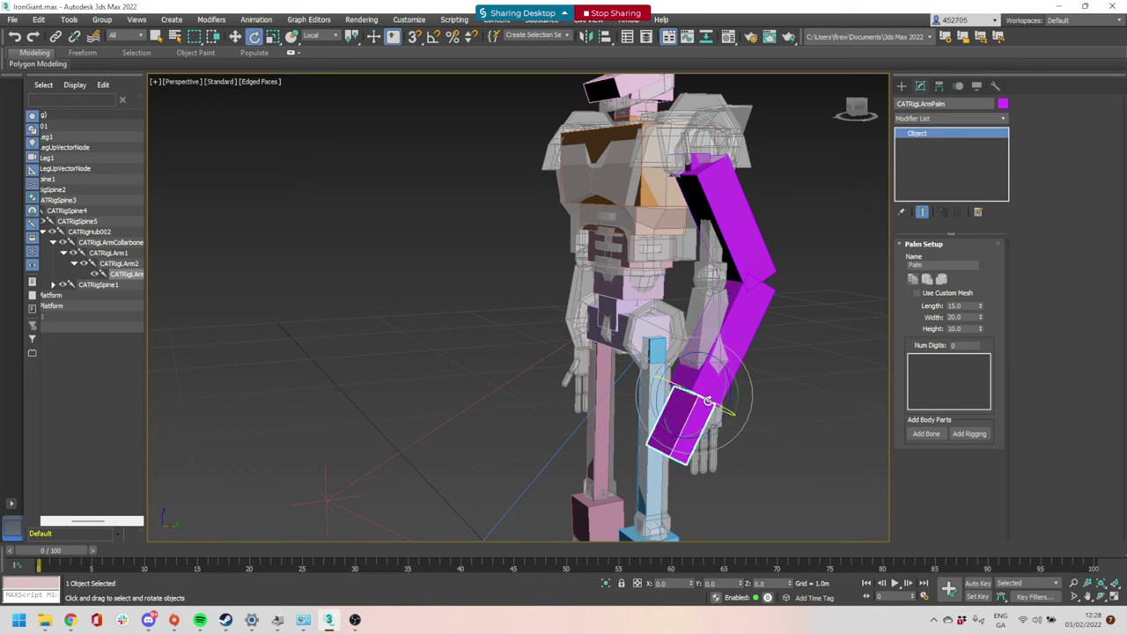
pyautogui.keyDown('alt'); pyautogui.moveTo(765, 426); pyautogui.dragTo(720, 408, button='middle'); pyautogui.keyUp('alt')
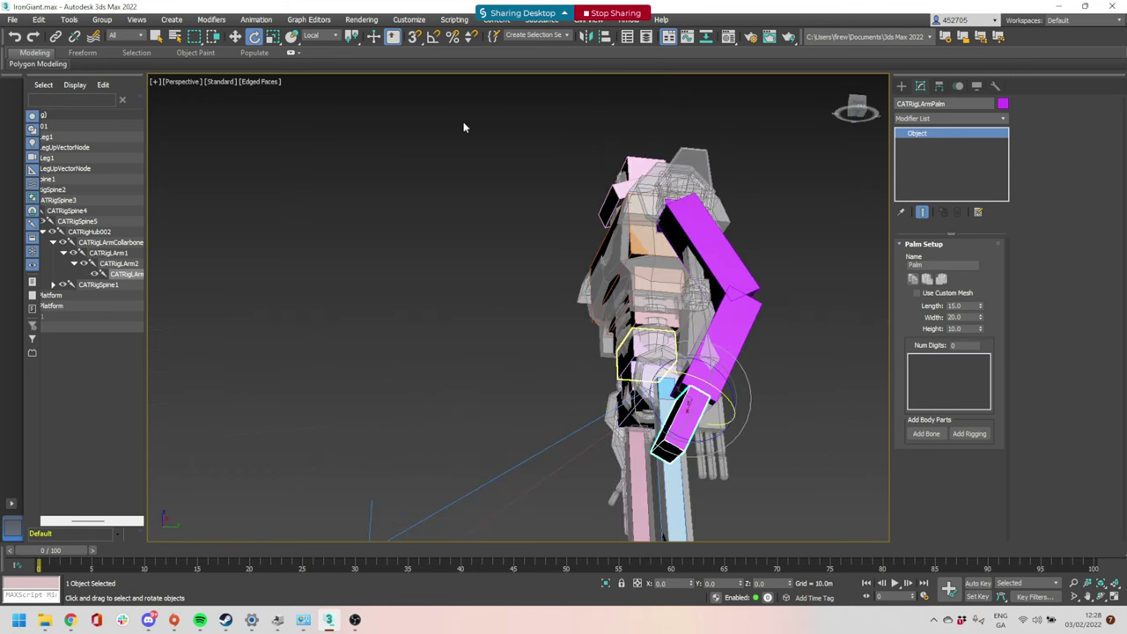
pyautogui.press('a')
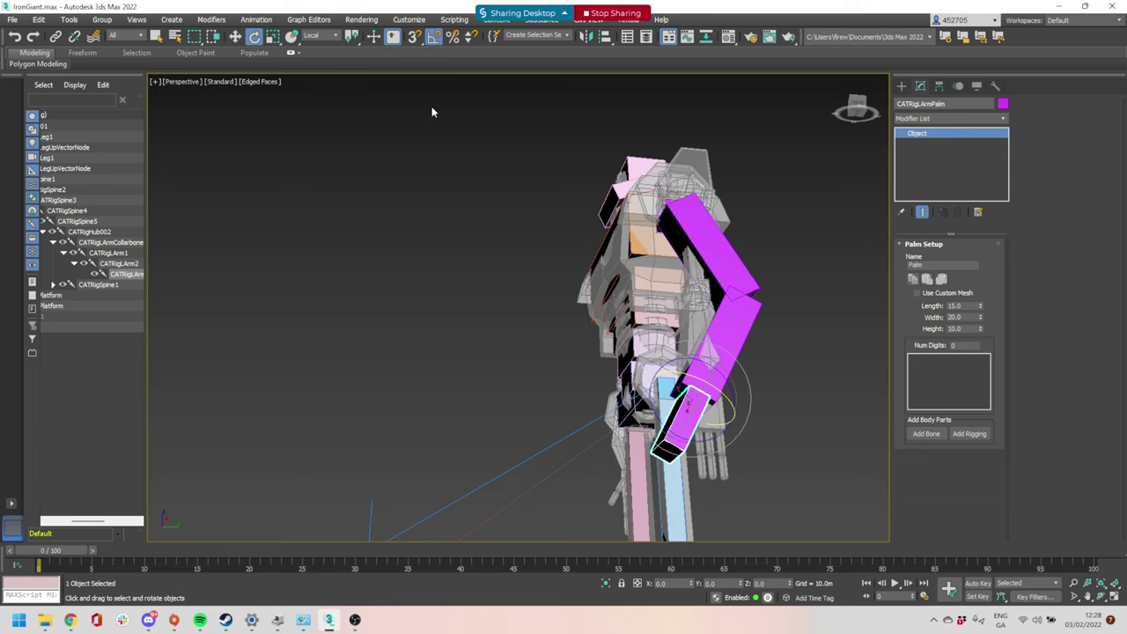
pyautogui.moveTo(693, 374); pyautogui.dragTo(733, 410)
pyautogui.keyDown('alt'); pyautogui.moveTo(712, 446); pyautogui.dragTo(702, 460, button='middle'); pyautogui.keyUp('alt')
pyautogui.moveTo(700, 438); pyautogui.dragTo(719, 441)
pyautogui.press('w')
pyautogui.moveTo(704, 387); pyautogui.dragTo(719, 361)
pyautogui.scroll(4, 728, 376)
pyautogui.scroll(-6, 757, 387)
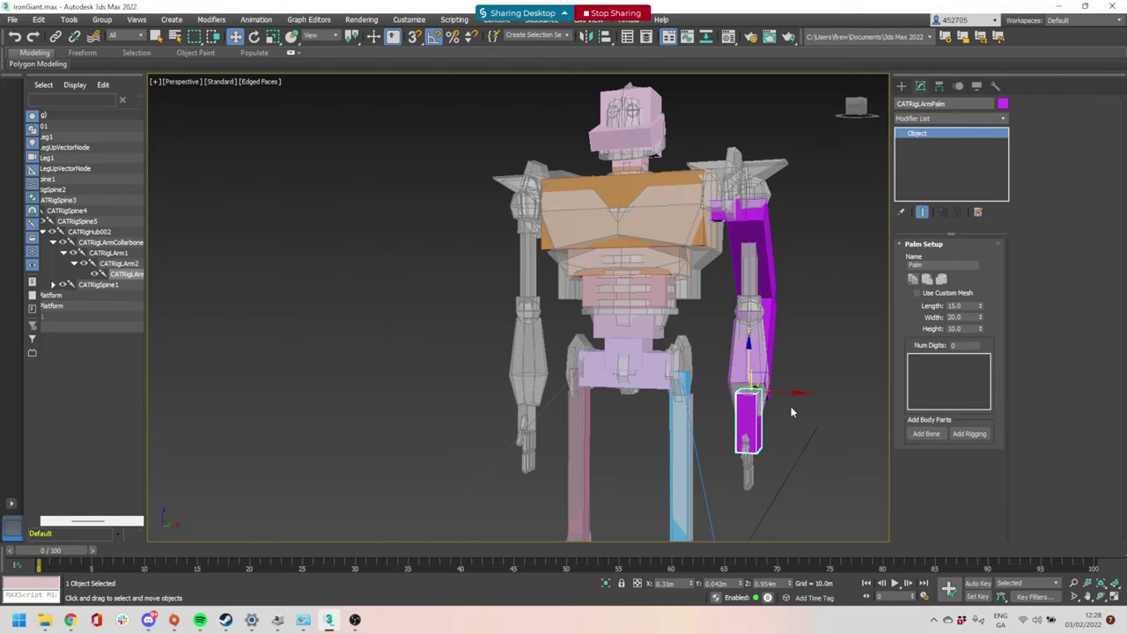
# Scale the left palm bone to about 8.0 long, 13.4 wide and 7.7 high, and shift it to fit the hand
pyautogui.press('r')
pyautogui.moveTo(754, 393); pyautogui.dragTo(782, 391)
pyautogui.keyDown('alt'); pyautogui.moveTo(796, 395); pyautogui.dragTo(736, 393, button='middle'); pyautogui.keyUp('alt')
pyautogui.moveTo(795, 389); pyautogui.dragTo(753, 449)
pyautogui.press('w')
pyautogui.press('r')
pyautogui.moveTo(799, 411); pyautogui.dragTo(791, 413)
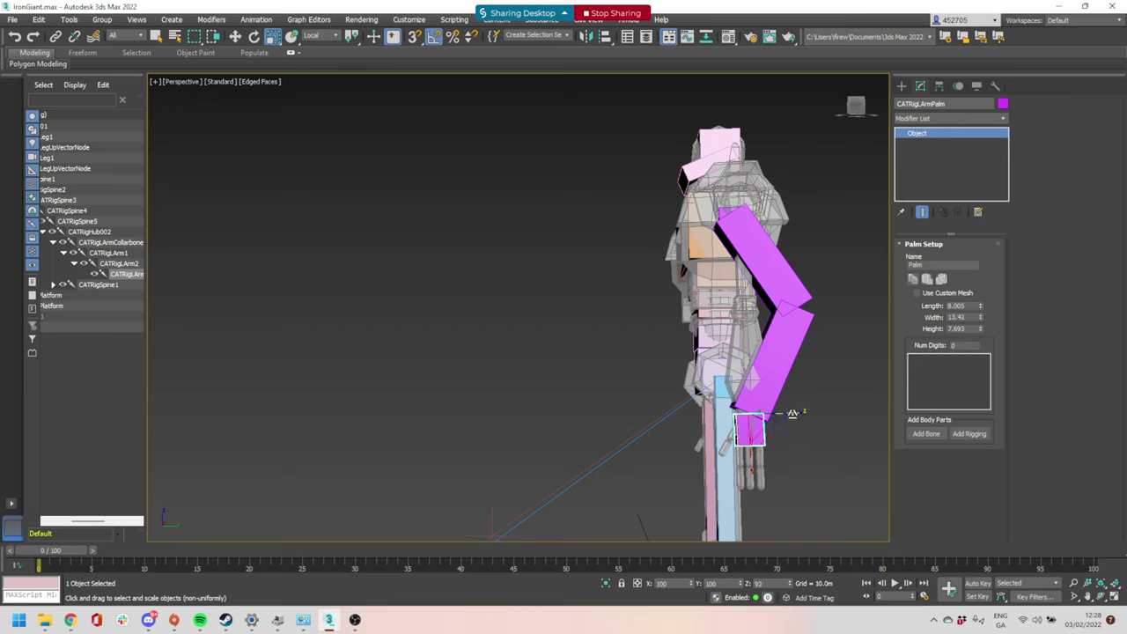
pyautogui.press('w')
pyautogui.moveTo(785, 414); pyautogui.dragTo(784, 415)
# Move the left lower arm bone to straighten the arm at the elbow, and scale its width and depth to about 7.9
pyautogui.click(779, 352)
pyautogui.keyDown('alt'); pyautogui.moveTo(779, 354); pyautogui.dragTo(748, 363, button='middle'); pyautogui.keyUp('alt')
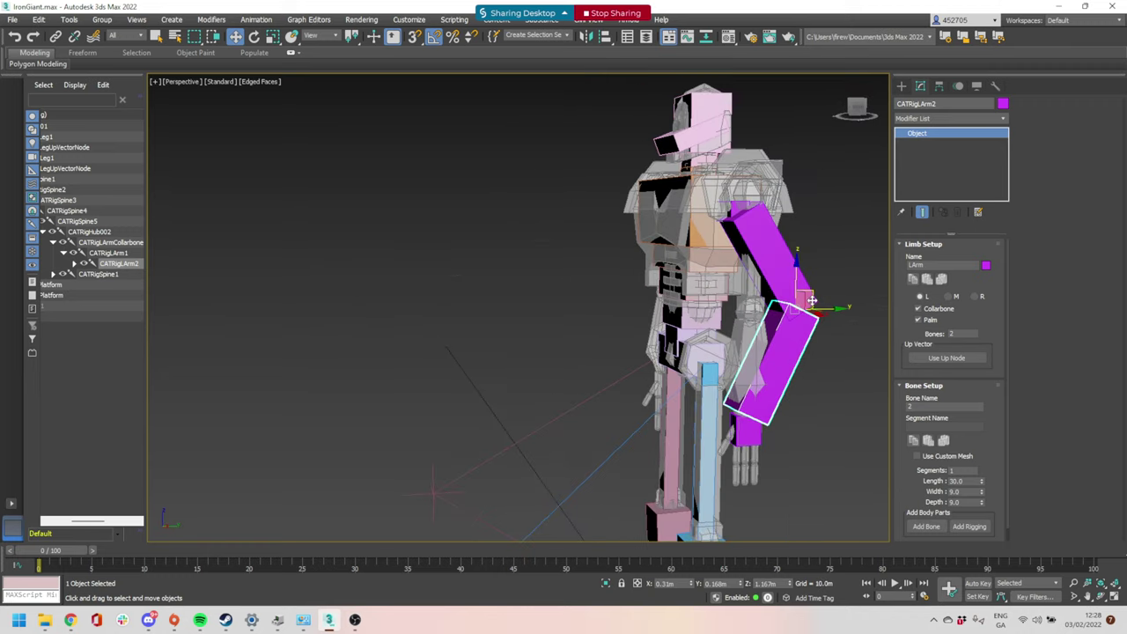
pyautogui.moveTo(812, 292); pyautogui.dragTo(774, 360)
pyautogui.press('r')
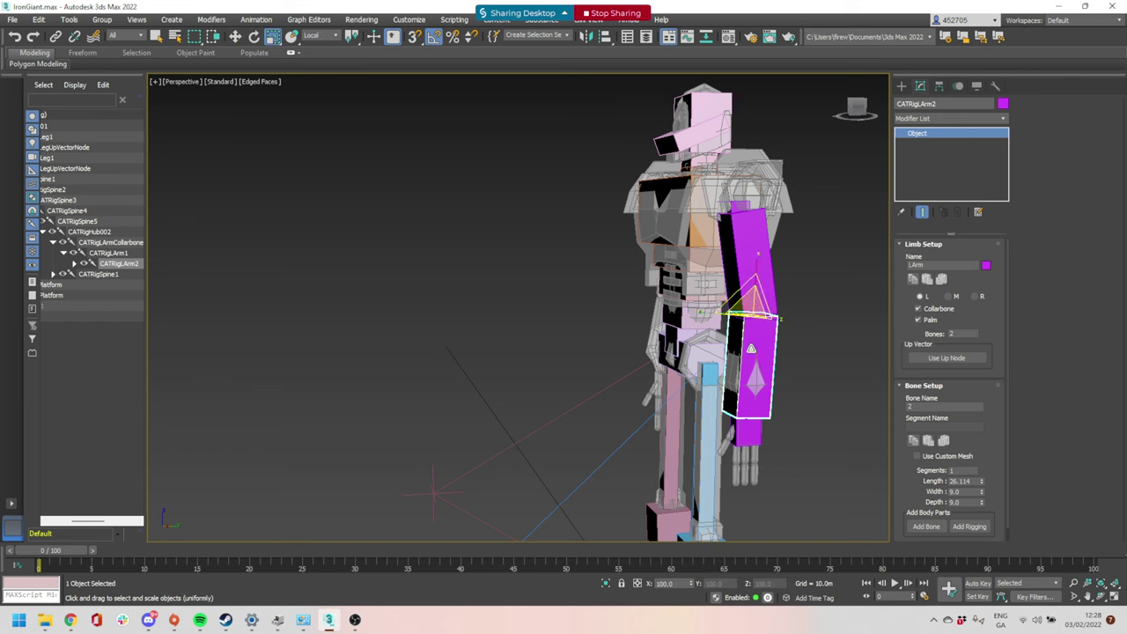
pyautogui.keyDown('alt'); pyautogui.moveTo(752, 348); pyautogui.dragTo(769, 347, button='middle'); pyautogui.keyUp('alt')
pyautogui.moveTo(761, 333); pyautogui.dragTo(761, 342)
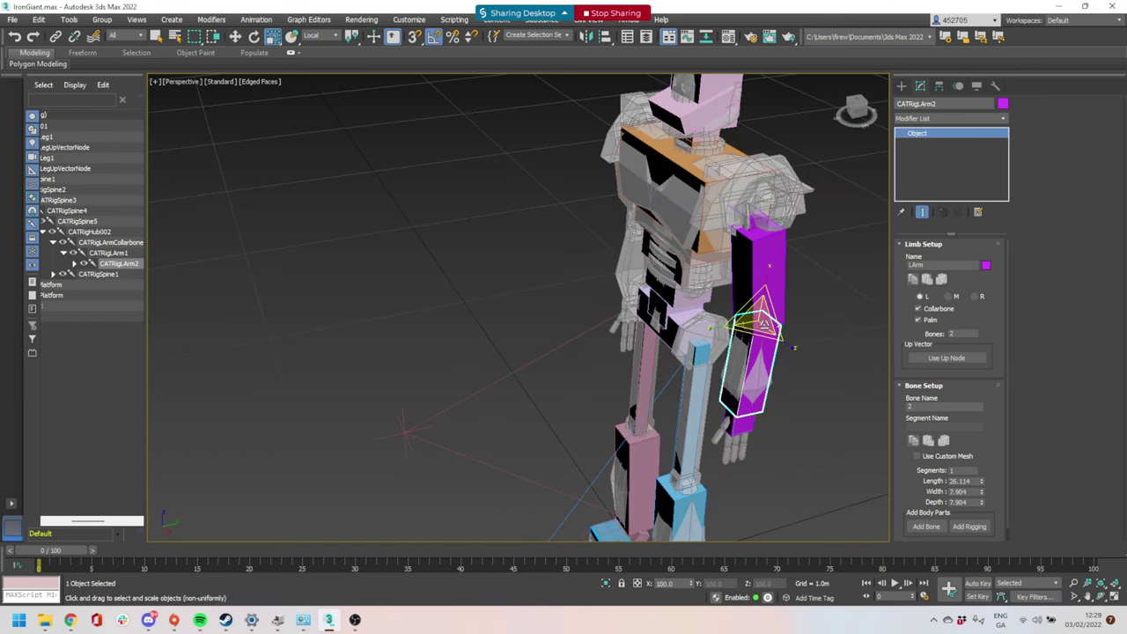
# Scale the left upper arm bone's width and depth to about 5.3 to fit the mesh, and select the left collarbone
pyautogui.keyDown('alt'); pyautogui.moveTo(836, 280); pyautogui.dragTo(750, 264, button='middle'); pyautogui.keyUp('alt')
pyautogui.click(771, 282)
pyautogui.moveTo(773, 234)
pyautogui.mouseDown()
pyautogui.moveTo(778, 206)
pyautogui.moveTo(761, 218)
pyautogui.mouseUp()
pyautogui.click(740, 215)
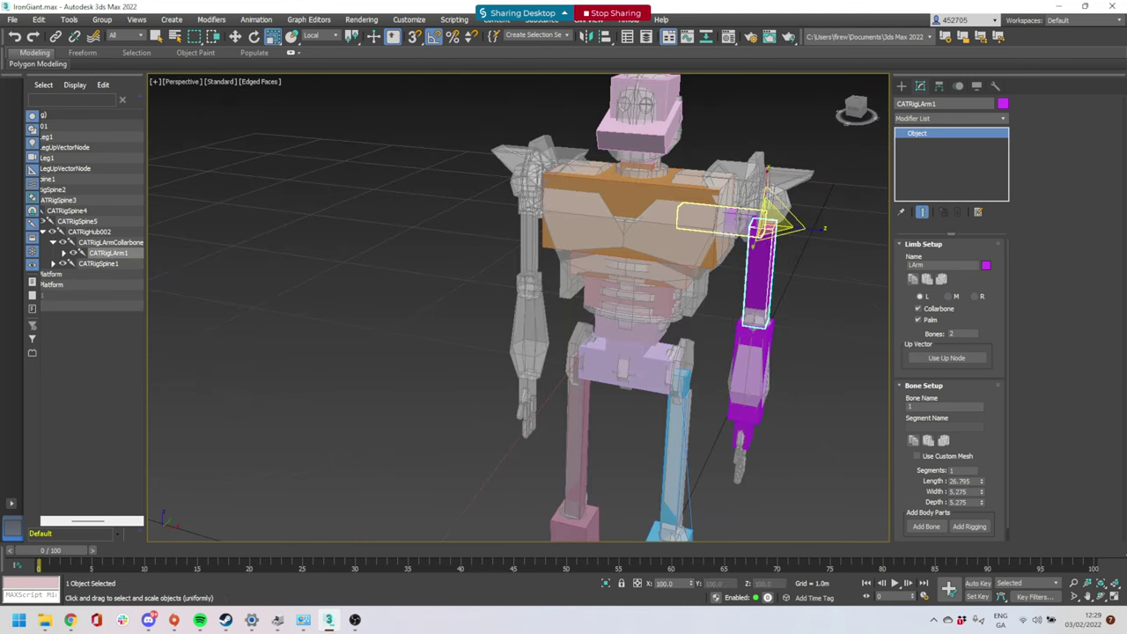
# Move the left upper arm bone up into the shoulder joint and back until it hangs straight in side view
pyautogui.keyDown('alt'); pyautogui.moveTo(740, 212); pyautogui.dragTo(807, 233, button='middle'); pyautogui.keyUp('alt')
pyautogui.press('w')
pyautogui.moveTo(701, 203); pyautogui.dragTo(703, 193)
pyautogui.click(766, 232)
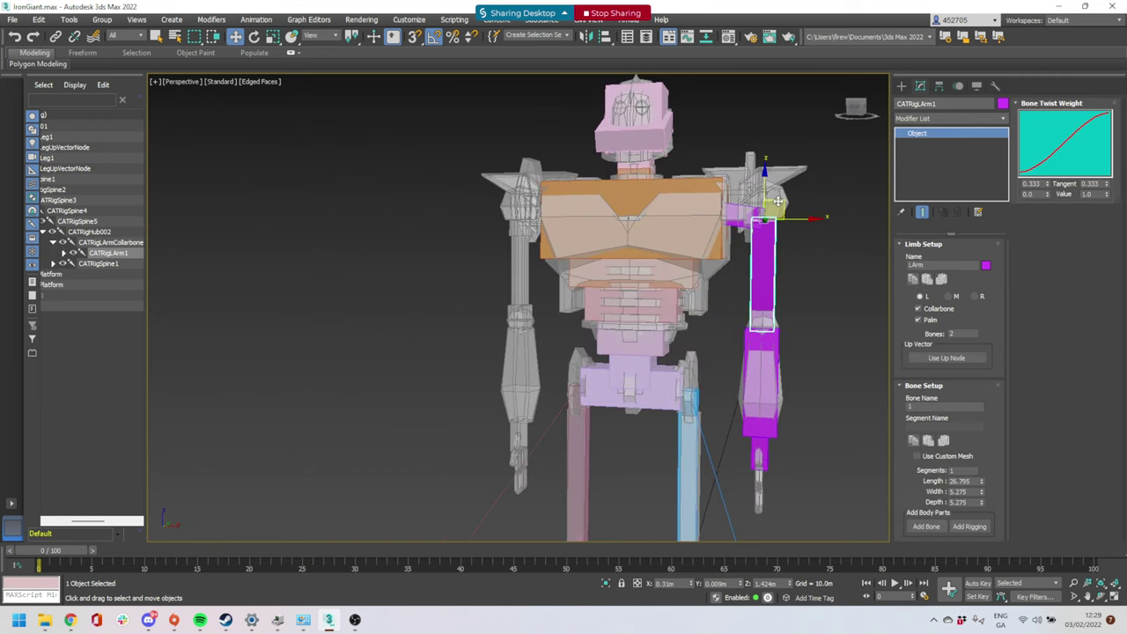
pyautogui.moveTo(771, 202); pyautogui.dragTo(777, 185)
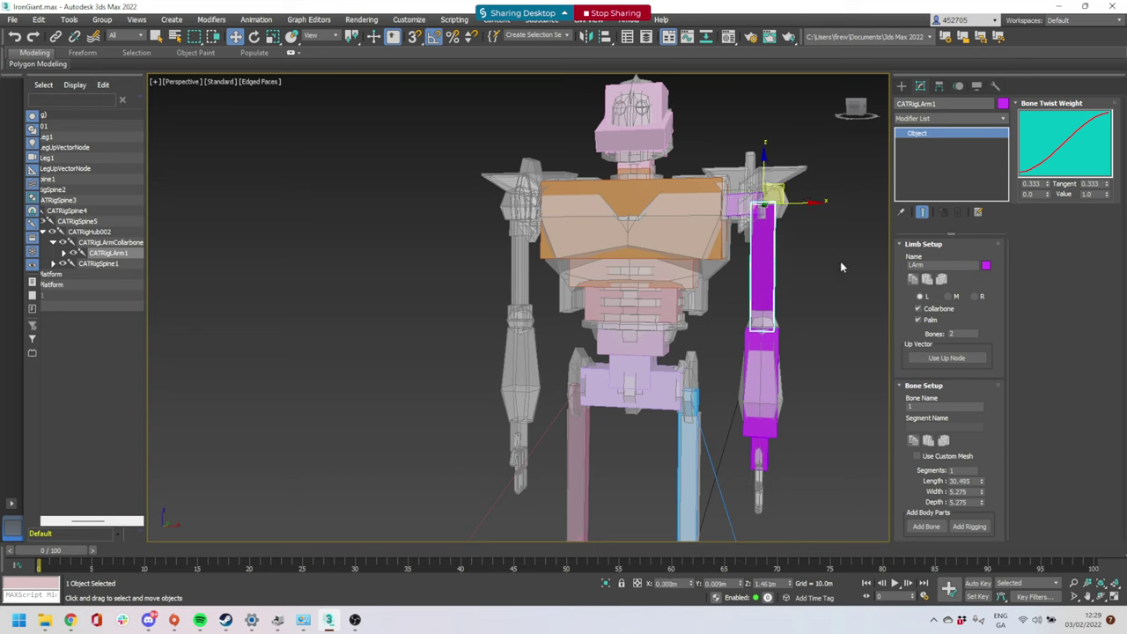
pyautogui.keyDown('alt'); pyautogui.moveTo(777, 186); pyautogui.dragTo(806, 208, button='middle'); pyautogui.keyUp('alt')
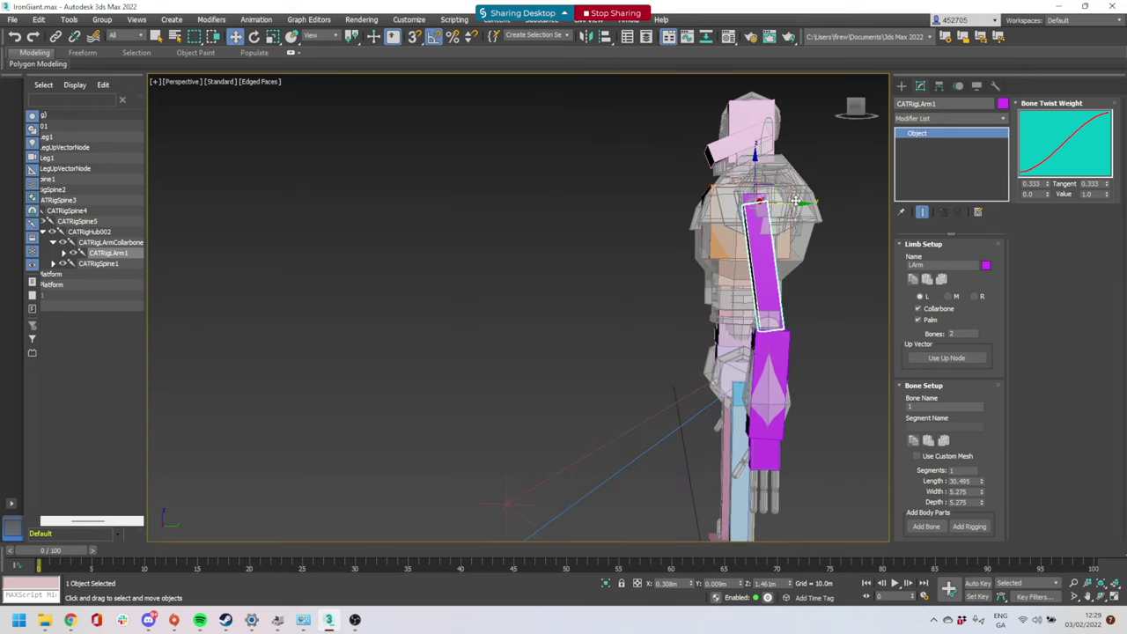
pyautogui.moveTo(794, 204); pyautogui.dragTo(810, 204)
pyautogui.moveTo(808, 208)
pyautogui.keyDown('alt'); pyautogui.mouseDown(button='middle')
pyautogui.moveTo(793, 249)
pyautogui.moveTo(792, 192)
pyautogui.mouseUp(button='middle'); pyautogui.keyUp('alt')
pyautogui.moveTo(791, 189); pyautogui.dragTo(788, 191)
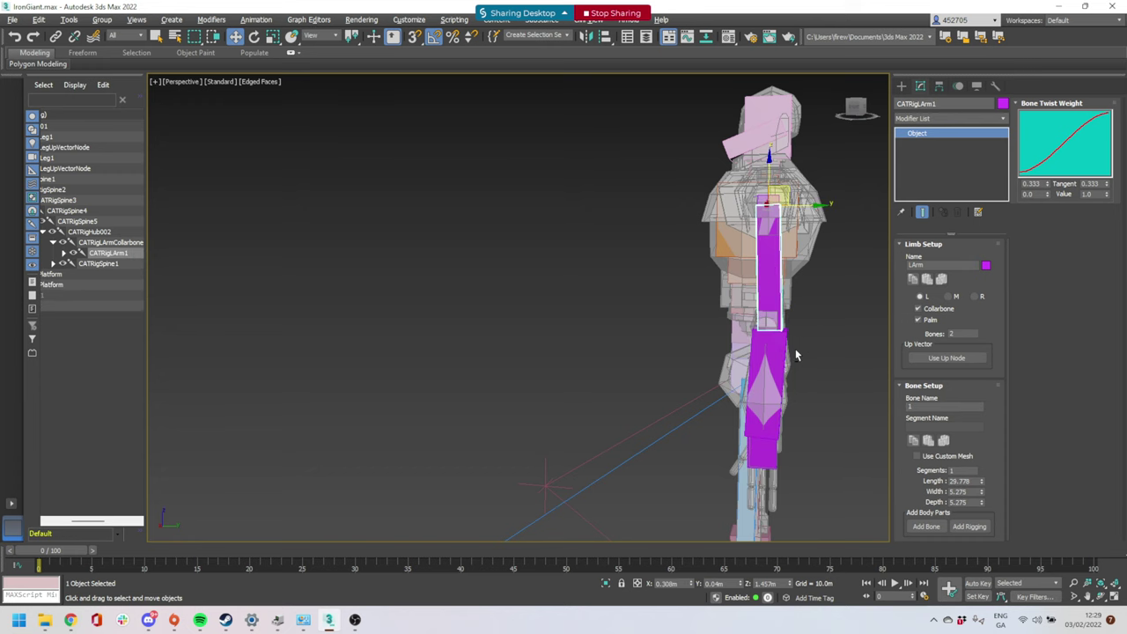
# Shift the left lower arm bone slightly along Y to line its top up with the elbow
pyautogui.keyDown('alt'); pyautogui.moveTo(795, 354); pyautogui.dragTo(801, 286, button='middle'); pyautogui.keyUp('alt')
pyautogui.click(771, 366)
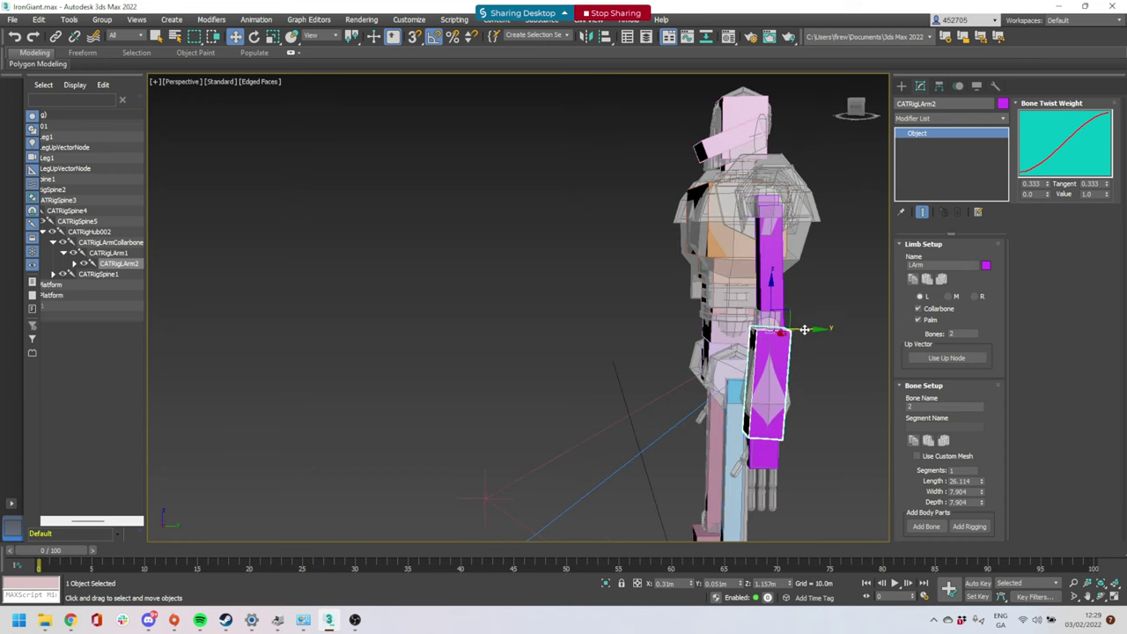
pyautogui.moveTo(804, 329); pyautogui.dragTo(802, 329)
pyautogui.keyDown('alt'); pyautogui.moveTo(809, 349); pyautogui.dragTo(783, 309, button='middle'); pyautogui.keyUp('alt')
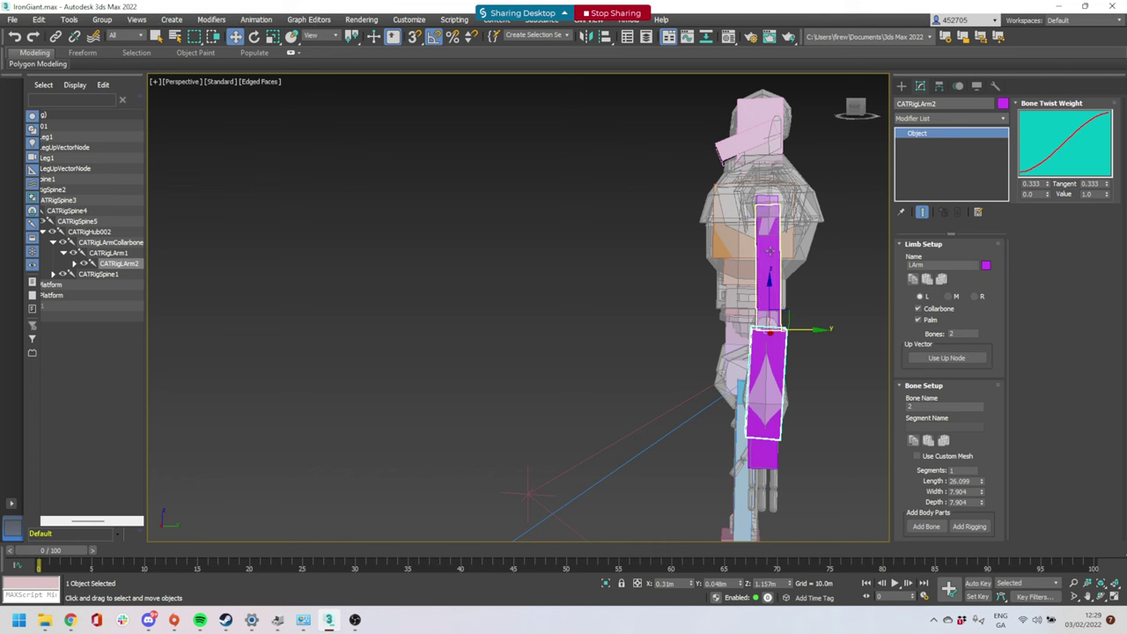
pyautogui.keyDown('alt'); pyautogui.moveTo(769, 251); pyautogui.dragTo(810, 359, button='middle'); pyautogui.keyUp('alt')
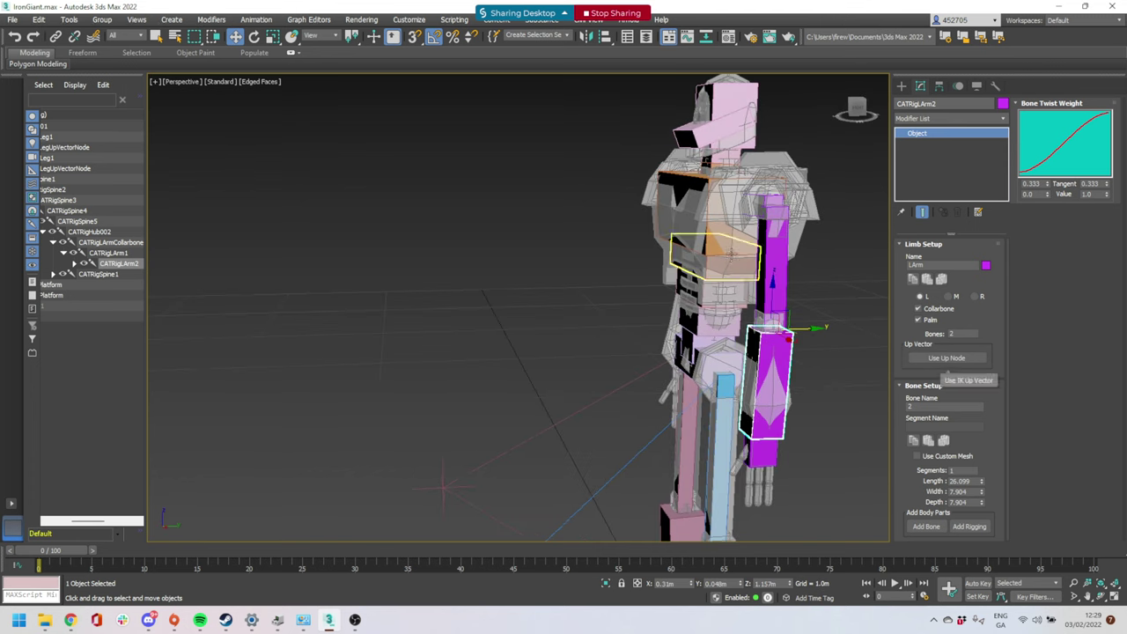
# Add an up vector node to the left arm from its lower bone and move it behind the elbow along Y
pyautogui.click(775, 249)
pyautogui.click(774, 370)
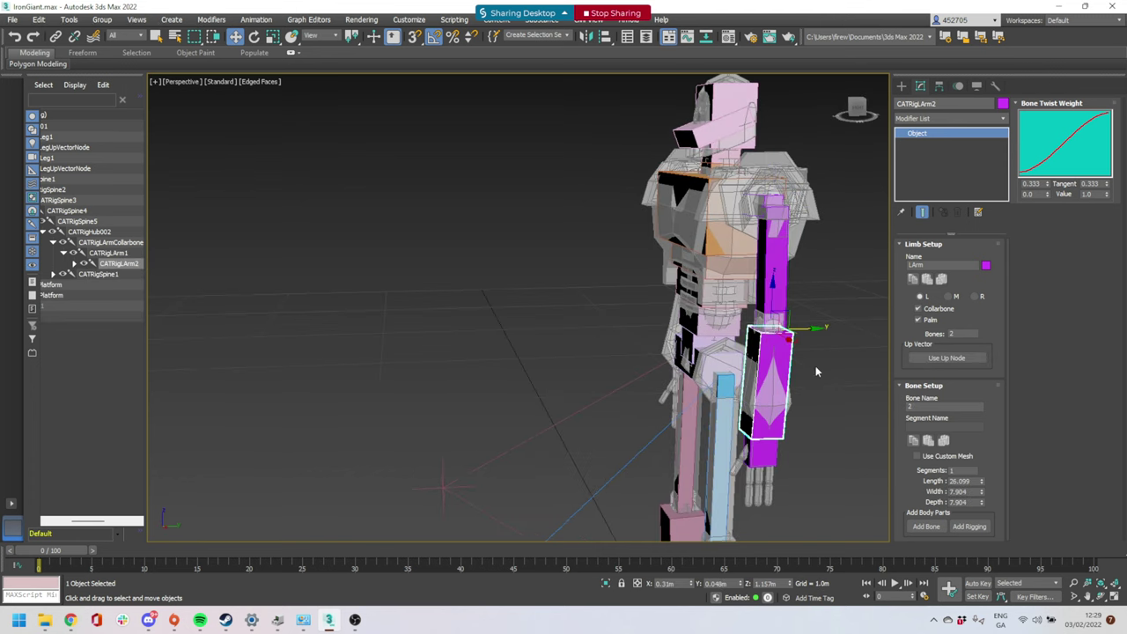
pyautogui.click(934, 359)
pyautogui.moveTo(823, 364); pyautogui.dragTo(741, 387, button='middle')
pyautogui.scroll(-3, 736, 370)
pyautogui.moveTo(745, 356); pyautogui.dragTo(834, 359)
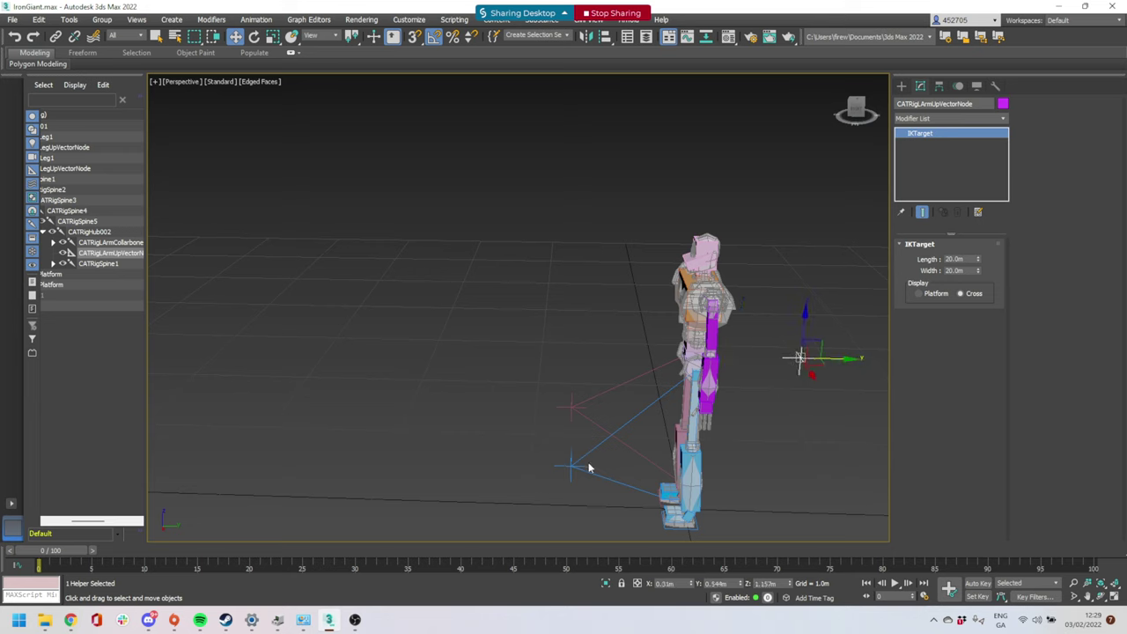
# Try moving the left arm's up node outward along X and shifting the palm to test the elbow's bend direction
pyautogui.keyDown('alt'); pyautogui.moveTo(667, 455); pyautogui.dragTo(733, 437, button='middle'); pyautogui.keyUp('alt')
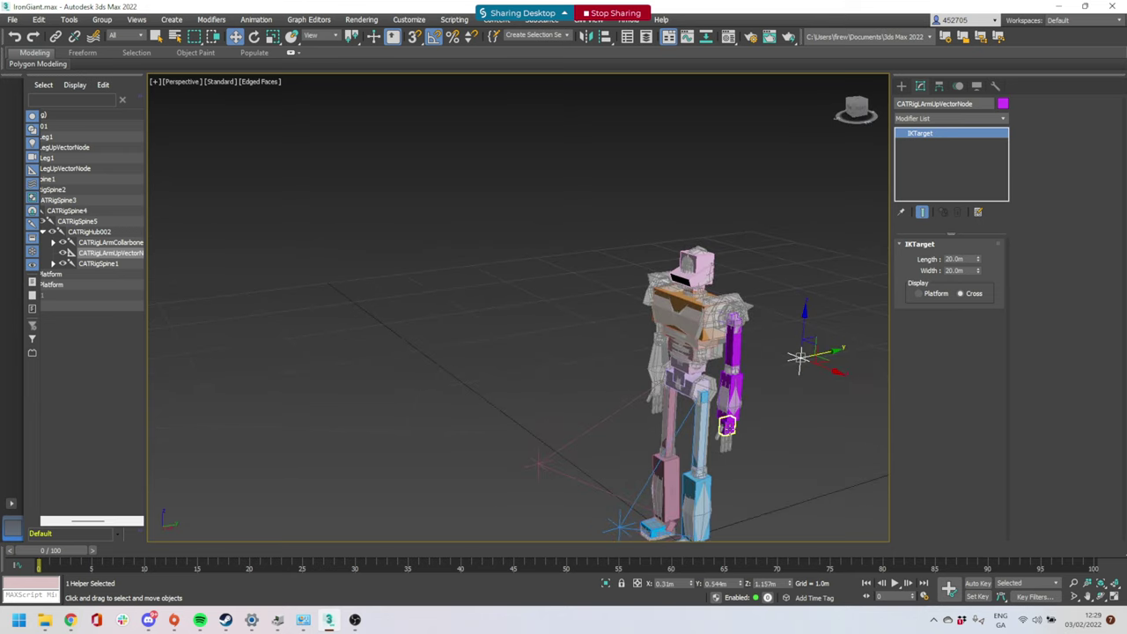
pyautogui.click(727, 426)
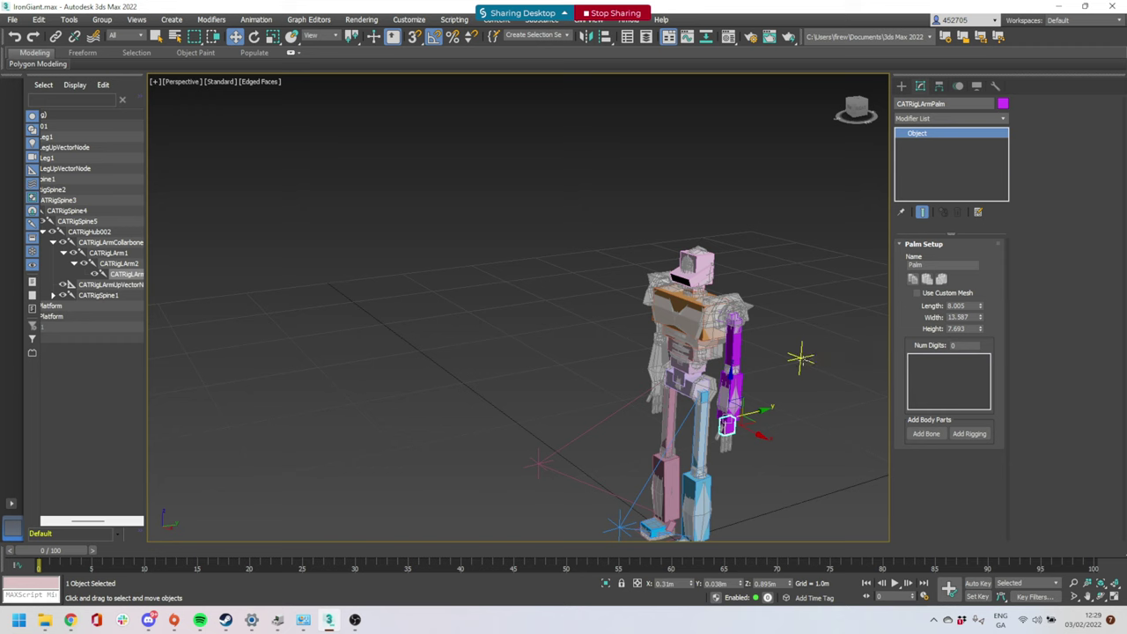
pyautogui.click(801, 358)
pyautogui.keyDown('alt'); pyautogui.moveTo(792, 382); pyautogui.dragTo(818, 382, button='middle'); pyautogui.keyUp('alt')
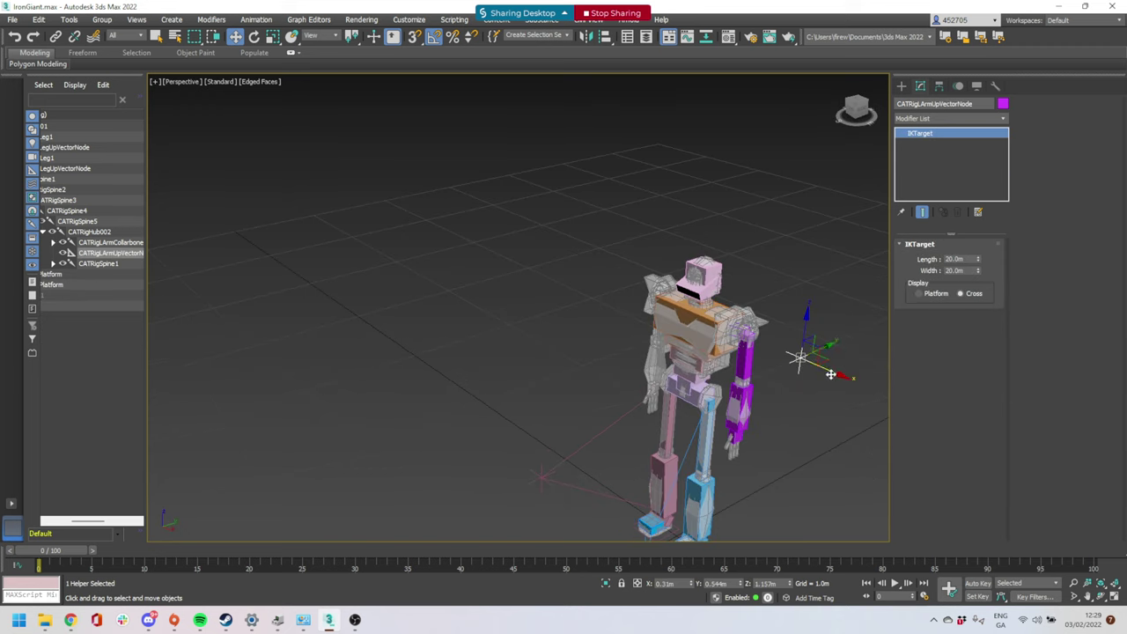
pyautogui.moveTo(831, 375); pyautogui.dragTo(880, 396)
pyautogui.click(734, 430)
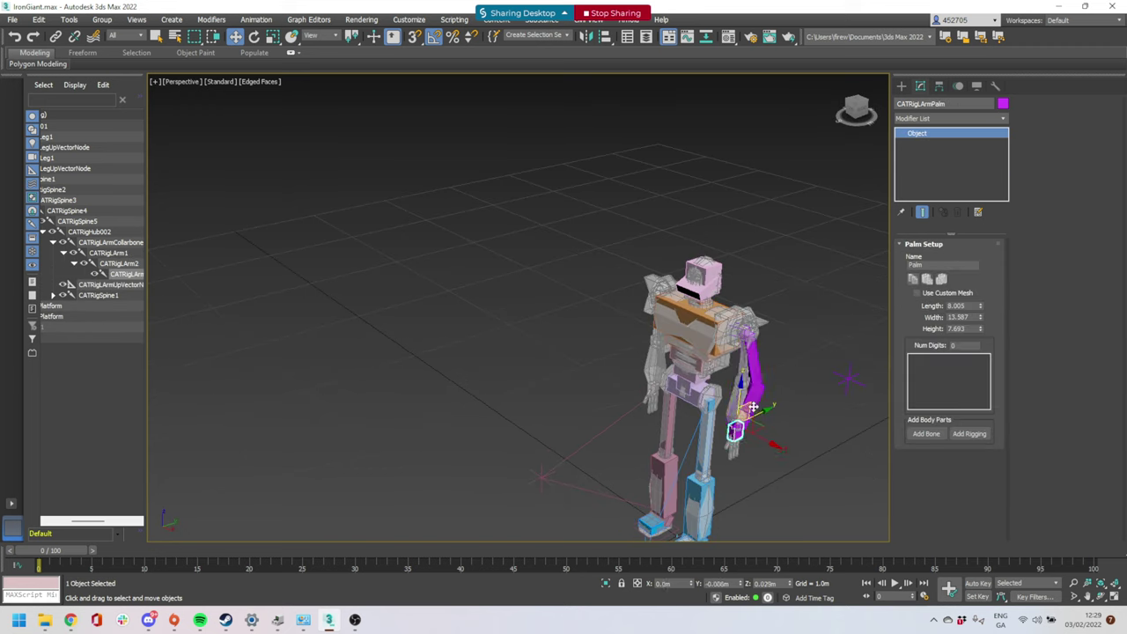
# Reposition the left arm's up node behind the elbow at about X 0.347 m and Y 0.397 m
pyautogui.click(847, 379)
pyautogui.keyDown('alt'); pyautogui.moveTo(846, 385); pyautogui.dragTo(749, 425, button='middle'); pyautogui.keyUp('alt')
pyautogui.moveTo(868, 394); pyautogui.dragTo(831, 350)
pyautogui.scroll(2, 813, 367)
pyautogui.keyDown('alt'); pyautogui.moveTo(768, 377); pyautogui.dragTo(805, 420, button='middle'); pyautogui.keyUp('alt')
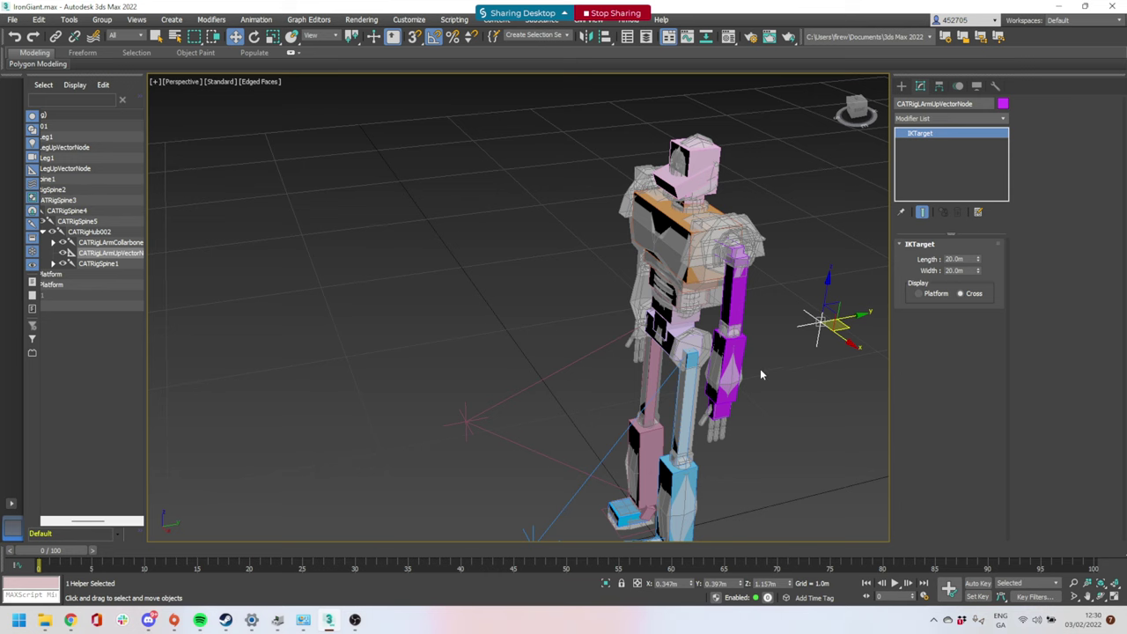
# Try moving the left palm bone to test how the arm bends, and undo the move
pyautogui.click(727, 400)
pyautogui.scroll(3, 727, 401)
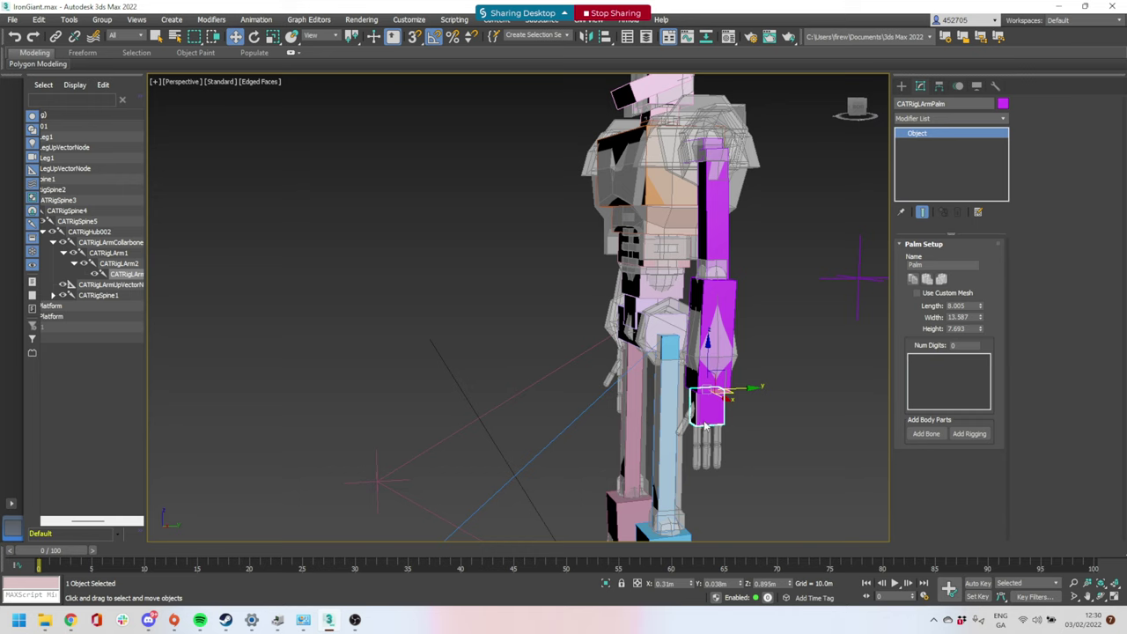
pyautogui.keyDown('alt'); pyautogui.moveTo(705, 420); pyautogui.dragTo(756, 419, button='middle'); pyautogui.keyUp('alt')
pyautogui.scroll(2, 746, 427)
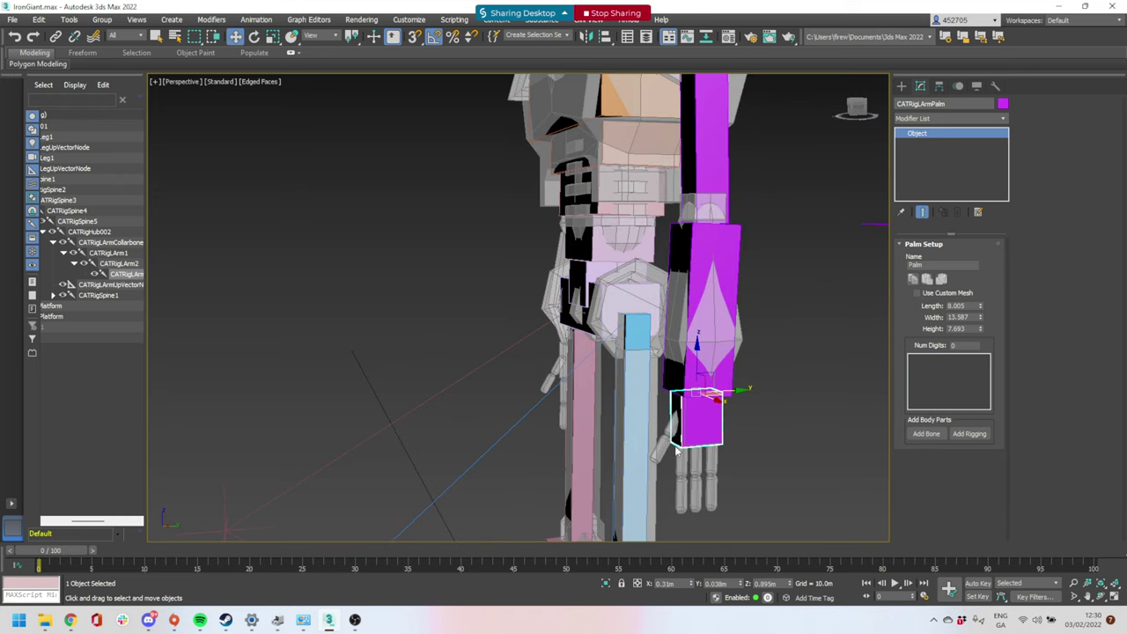
pyautogui.keyDown('alt'); pyautogui.moveTo(667, 444); pyautogui.dragTo(767, 344, button='middle'); pyautogui.keyUp('alt')
pyautogui.keyDown('alt'); pyautogui.moveTo(699, 367); pyautogui.dragTo(710, 368, button='middle'); pyautogui.keyUp('alt')
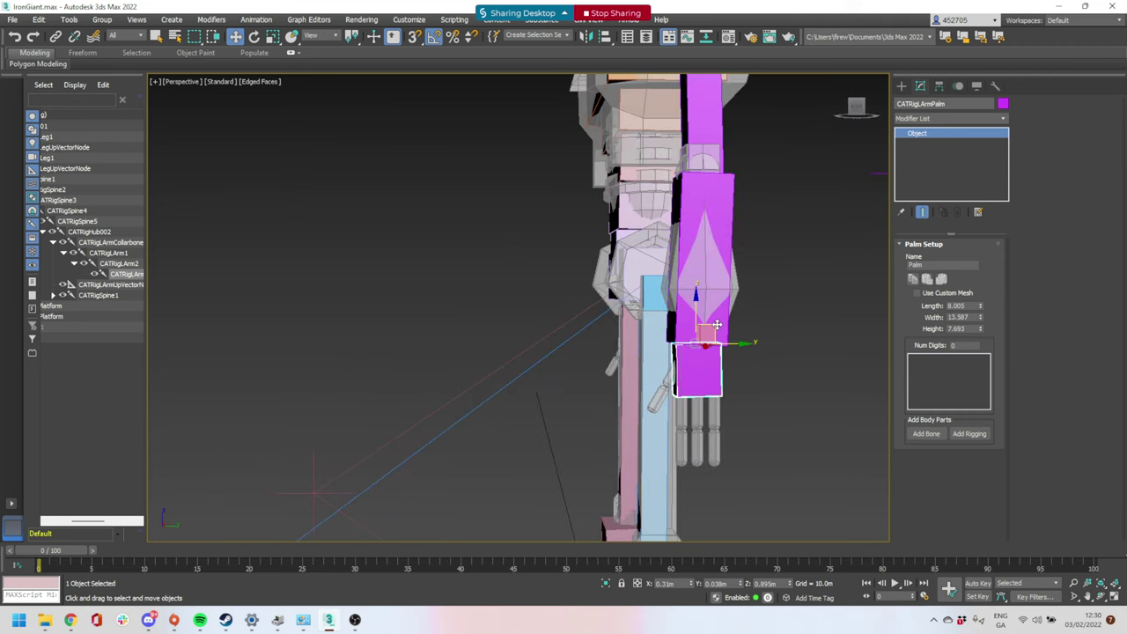
pyautogui.moveTo(707, 332)
pyautogui.mouseDown()
pyautogui.moveTo(719, 319)
pyautogui.moveTo(696, 318)
pyautogui.mouseUp()
pyautogui.hotkey('ctrl', 'z')
pyautogui.keyDown('alt'); pyautogui.moveTo(703, 346); pyautogui.dragTo(706, 354, button='middle'); pyautogui.keyUp('alt')
pyautogui.scroll(-2, 711, 345)
pyautogui.moveTo(707, 355); pyautogui.dragTo(733, 352)
pyautogui.keyDown('alt'); pyautogui.moveTo(732, 352); pyautogui.dragTo(775, 339, button='middle'); pyautogui.keyUp('alt')
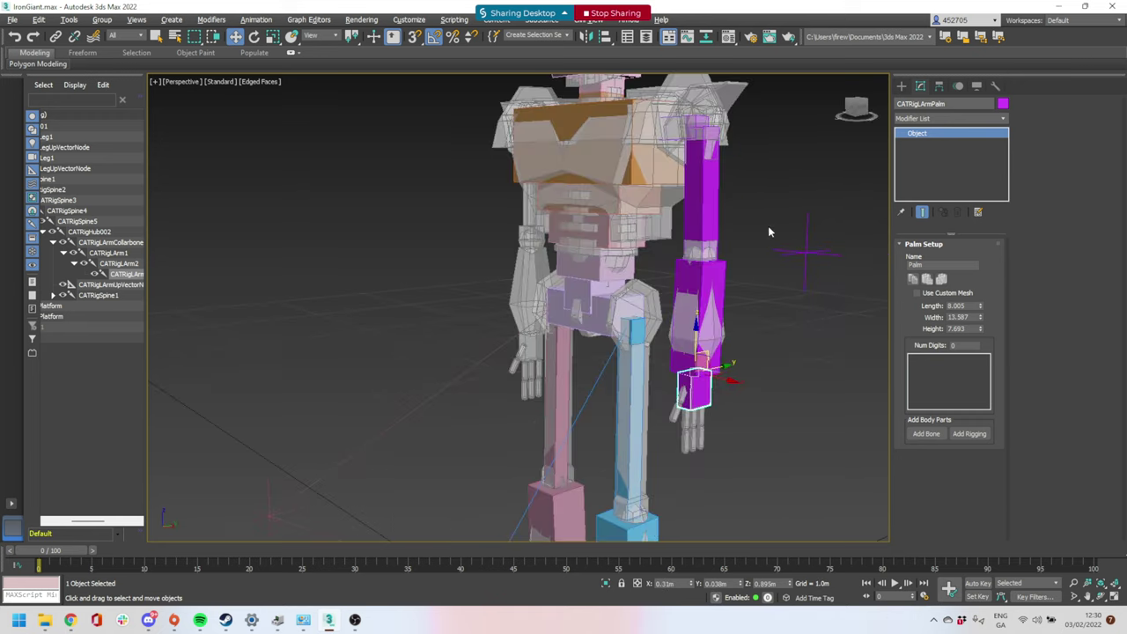
# Try shifting the up node along X and raising the palm to test the elbow, and undo both moves
pyautogui.click(838, 260)
pyautogui.moveTo(841, 258); pyautogui.dragTo(752, 244)
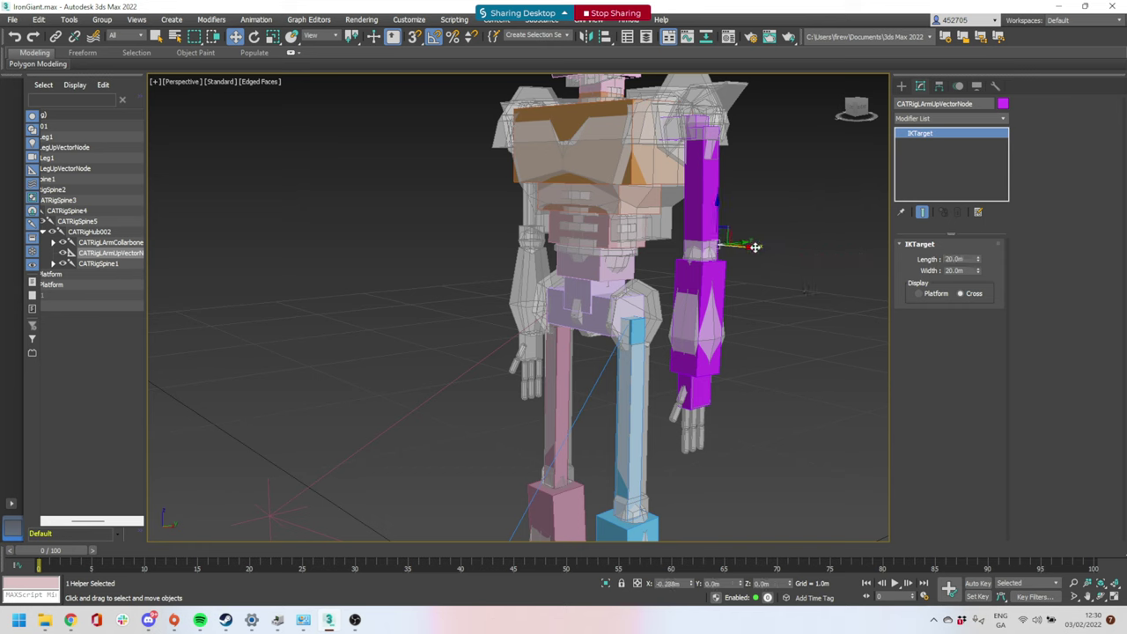
pyautogui.click(693, 392)
pyautogui.keyDown('alt'); pyautogui.moveTo(694, 392); pyautogui.dragTo(724, 361, button='middle'); pyautogui.keyUp('alt')
pyautogui.moveTo(707, 356); pyautogui.dragTo(698, 320)
pyautogui.hotkey('ctrl', 'z')
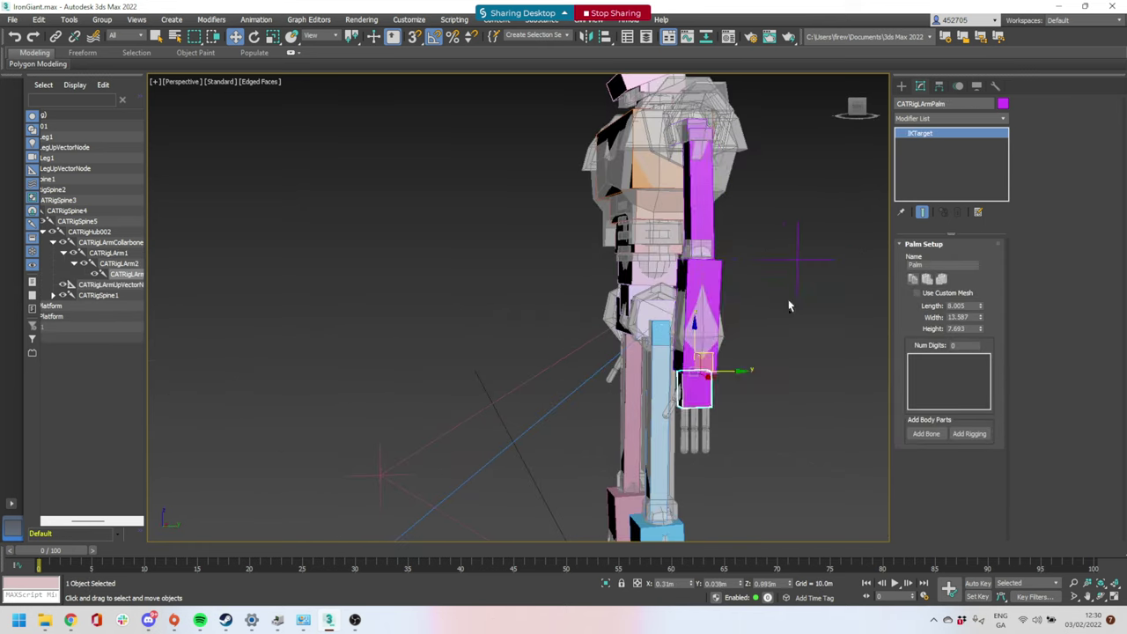
pyautogui.click(797, 286)
pyautogui.keyDown('alt'); pyautogui.moveTo(742, 315); pyautogui.dragTo(718, 370, button='middle'); pyautogui.keyUp('alt')
pyautogui.hotkey('ctrl', 'z')
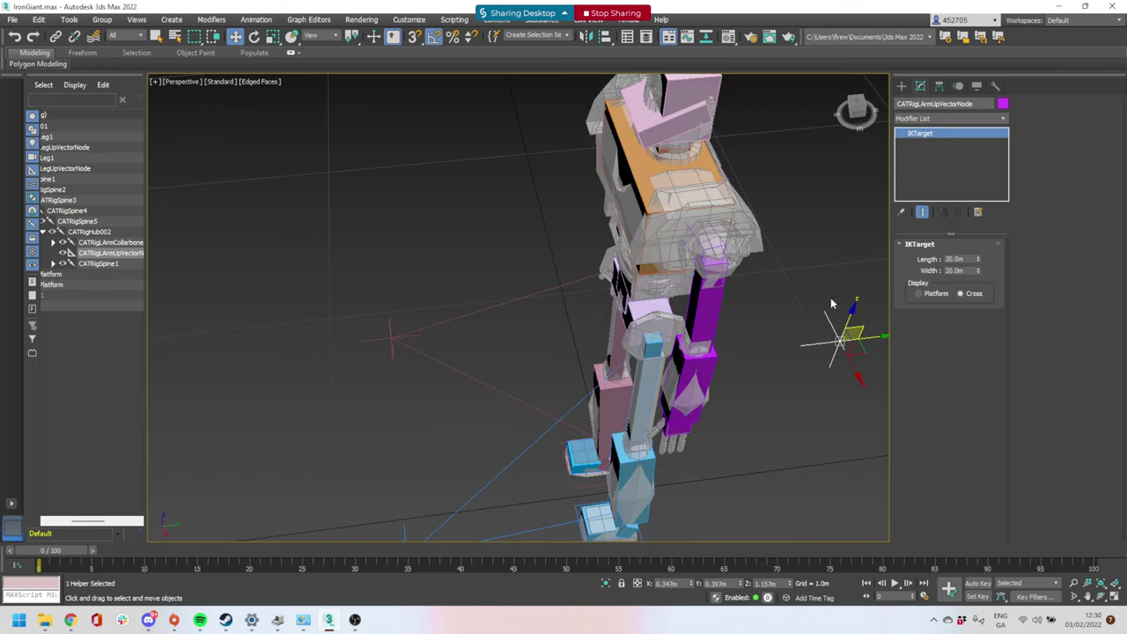
# Set the left palm's number of digits to 2
pyautogui.keyDown('alt'); pyautogui.moveTo(807, 365); pyautogui.dragTo(814, 315, button='middle'); pyautogui.keyUp('alt')
pyautogui.click(693, 463)
pyautogui.moveTo(736, 489); pyautogui.dragTo(765, 333, button='middle')
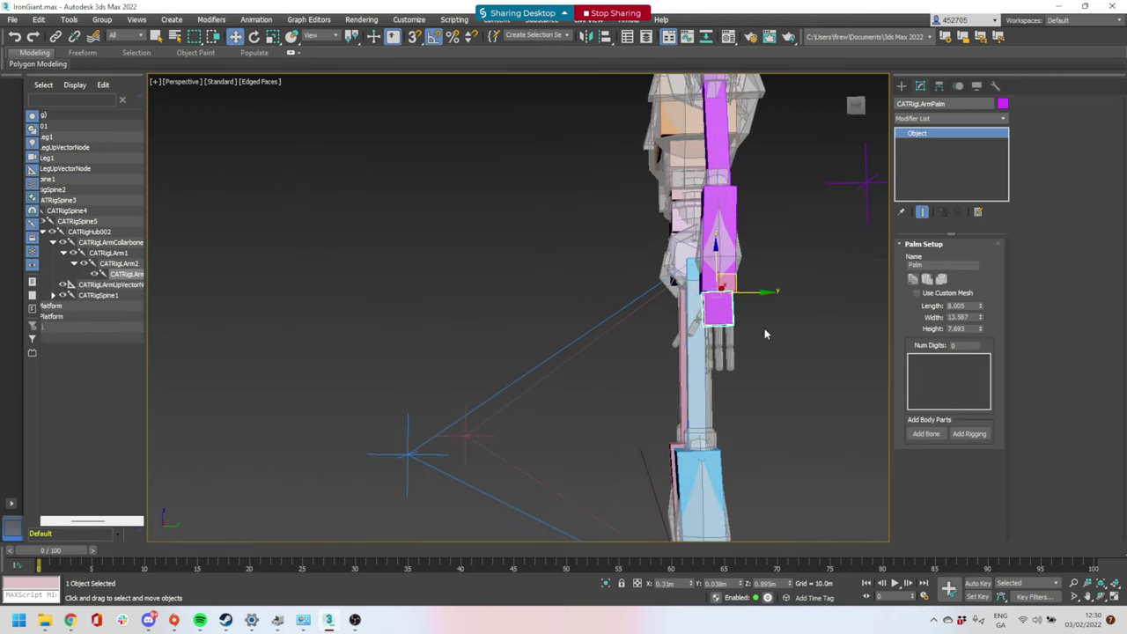
pyautogui.scroll(2, 714, 309)
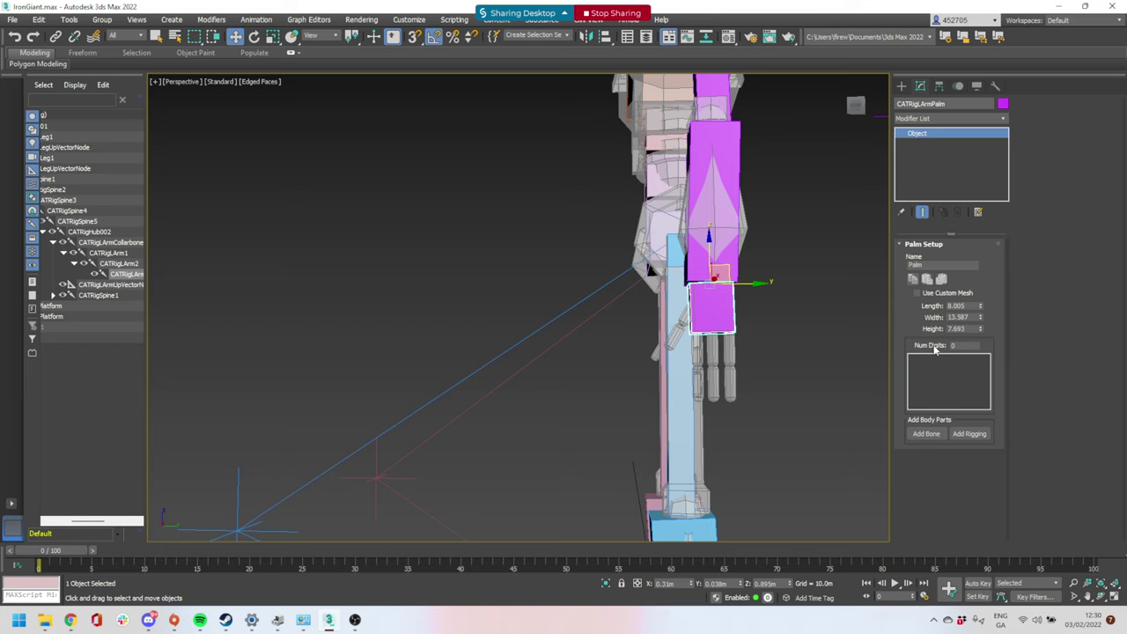
pyautogui.click(968, 345)
pyautogui.write('0')
pyautogui.keyDown('alt'); pyautogui.moveTo(814, 289); pyautogui.dragTo(786, 322, button='middle'); pyautogui.keyUp('alt')
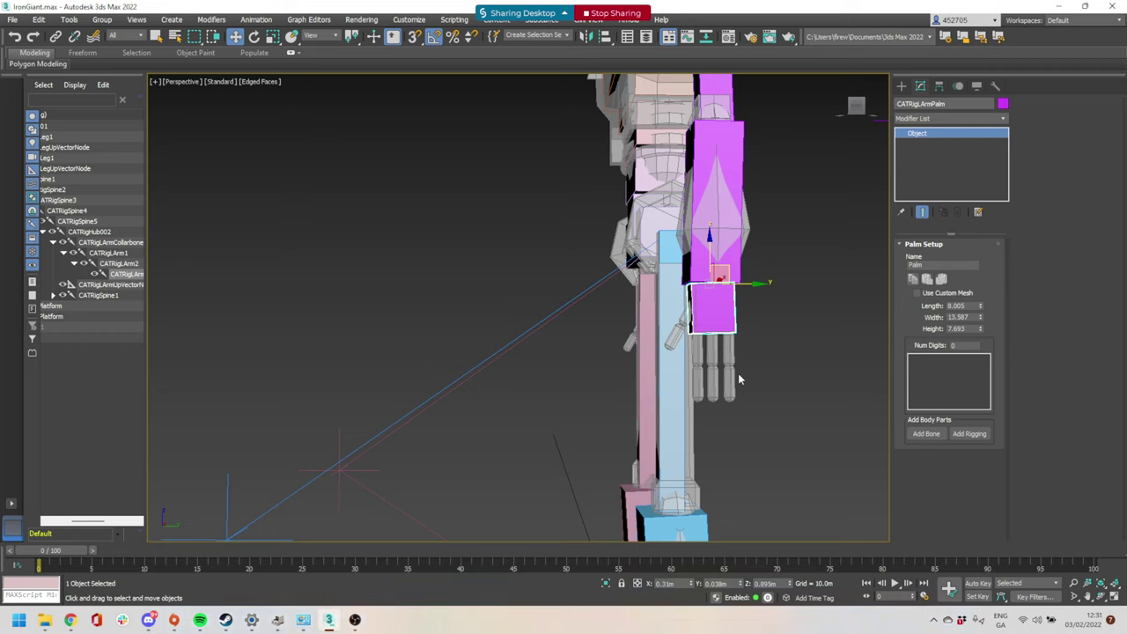
pyautogui.keyDown('alt'); pyautogui.moveTo(739, 379); pyautogui.dragTo(878, 349, button='middle'); pyautogui.keyUp('alt')
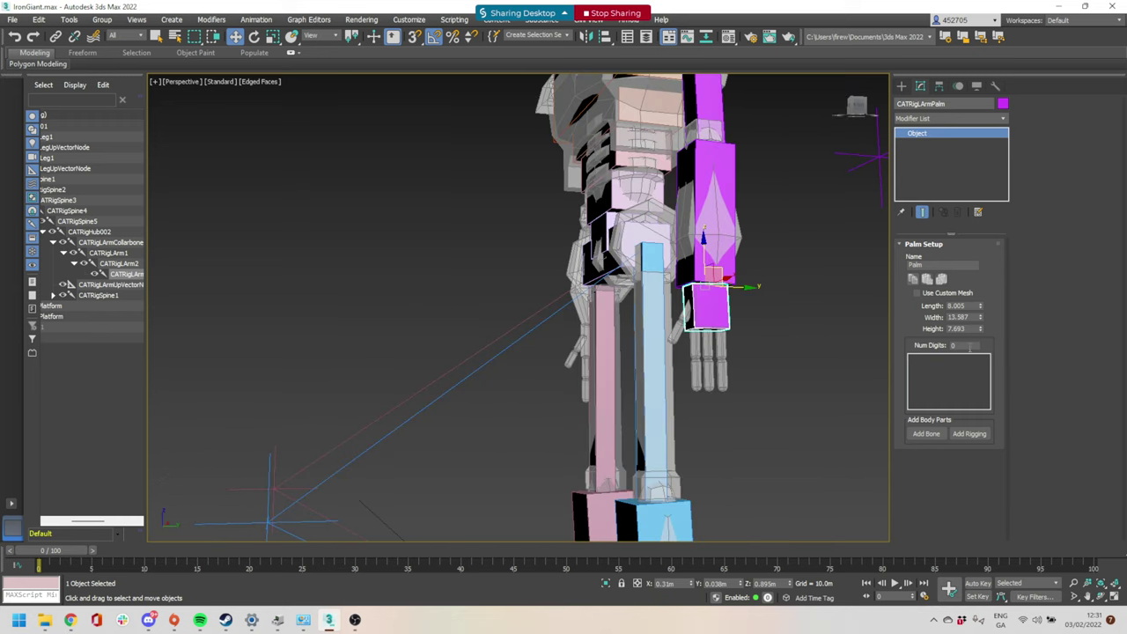
pyautogui.moveTo(970, 347); pyautogui.dragTo(771, 328)
pyautogui.write('2')
pyautogui.press('Return')
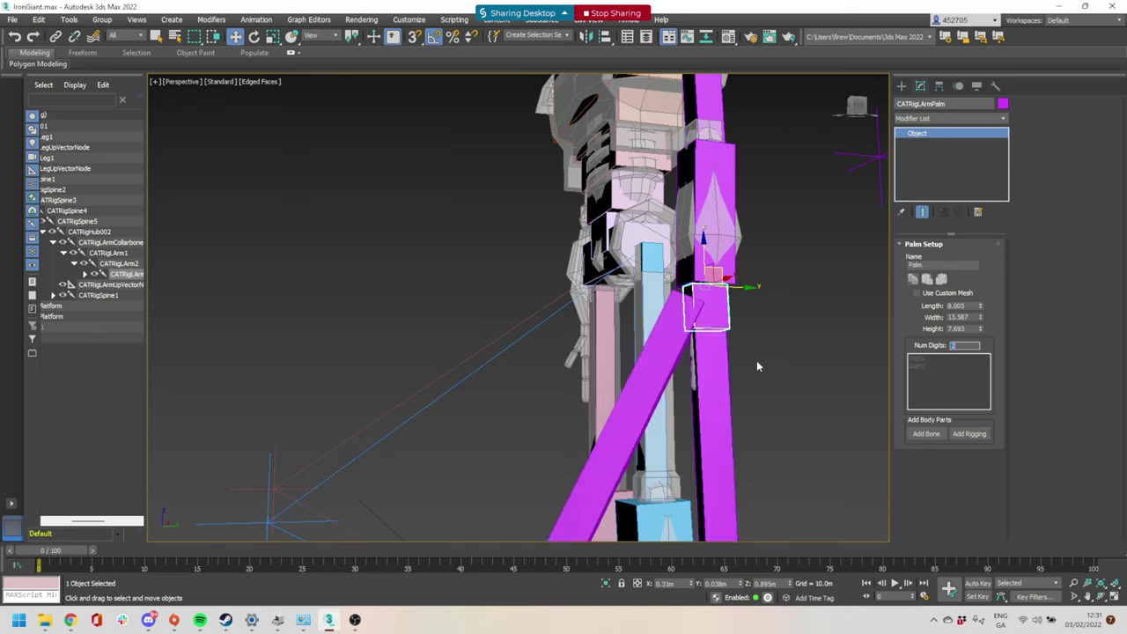
# Select the first digit's base bone and set that digit's bone count to 2
pyautogui.scroll(-5, 691, 362)
pyautogui.moveTo(752, 428); pyautogui.dragTo(783, 261, button='middle')
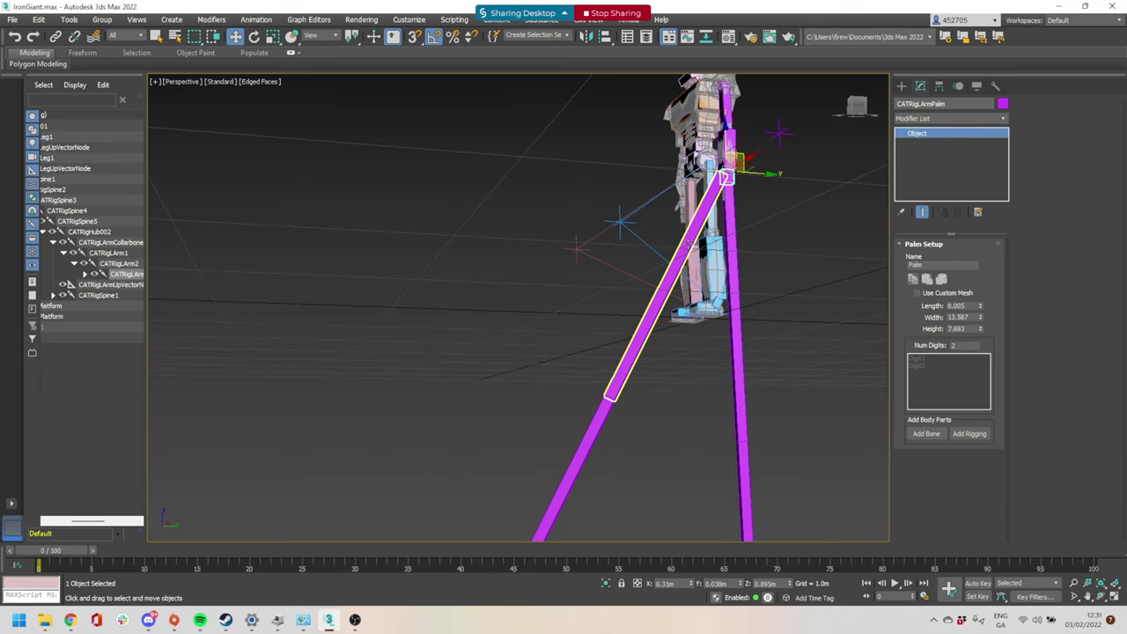
pyautogui.click(693, 242)
pyautogui.scroll(-4, 738, 278)
pyautogui.scroll(6, 742, 306)
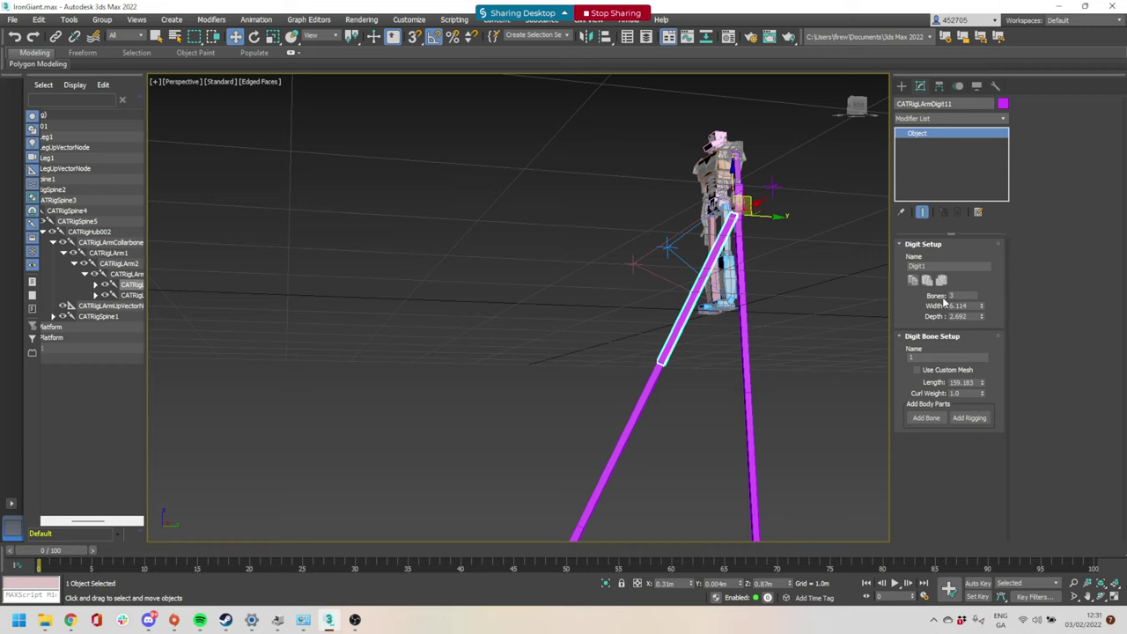
pyautogui.scroll(5, 741, 226)
pyautogui.moveTo(584, 224); pyautogui.dragTo(609, 263, button='middle')
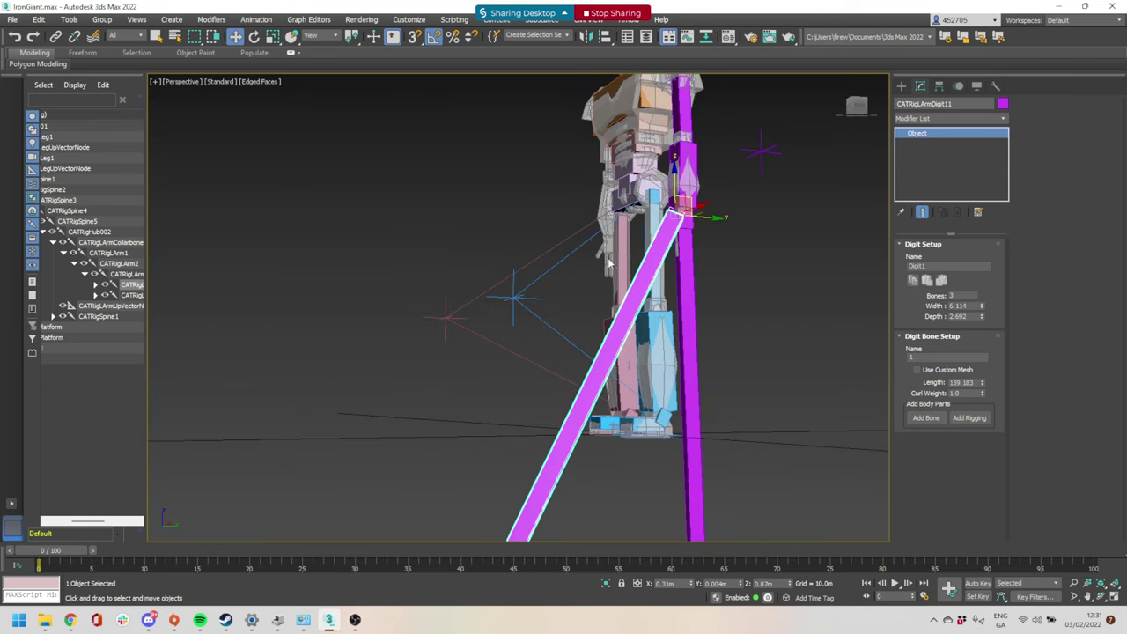
pyautogui.scroll(-3, 635, 295)
pyautogui.click(962, 297)
pyautogui.press('Return')
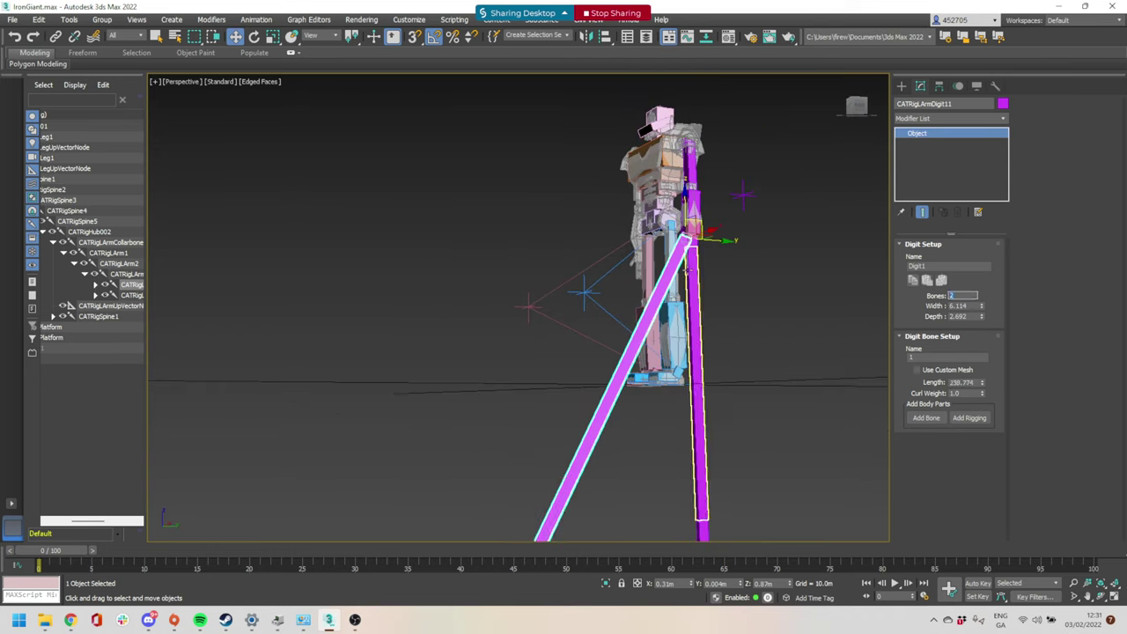
# Set the second digit's bone count to 2 as well and clear the selection
pyautogui.click(696, 266)
pyautogui.moveTo(965, 296); pyautogui.dragTo(877, 280)
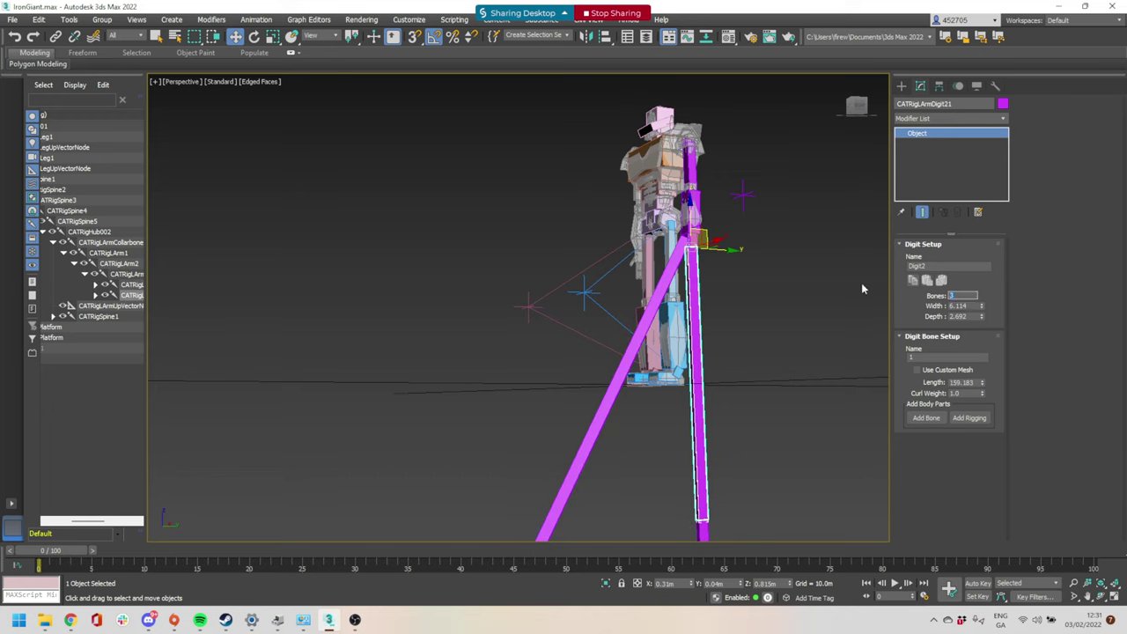
pyautogui.write('2')
pyautogui.press('Return')
pyautogui.click(770, 354)
# Select both bones of the left hand's first digit and scale them down uniformly toward the thumb's size
pyautogui.doubleClick(672, 264)
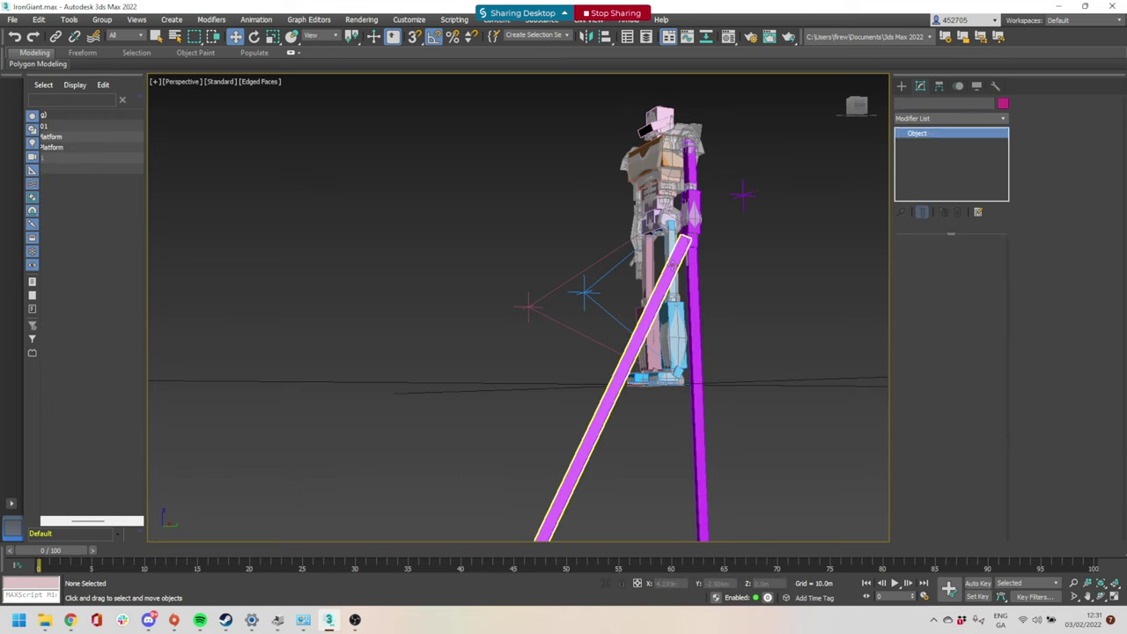
pyautogui.keyDown('alt'); pyautogui.moveTo(734, 304); pyautogui.dragTo(671, 326, button='middle'); pyautogui.keyUp('alt')
pyautogui.scroll(-5, 671, 327)
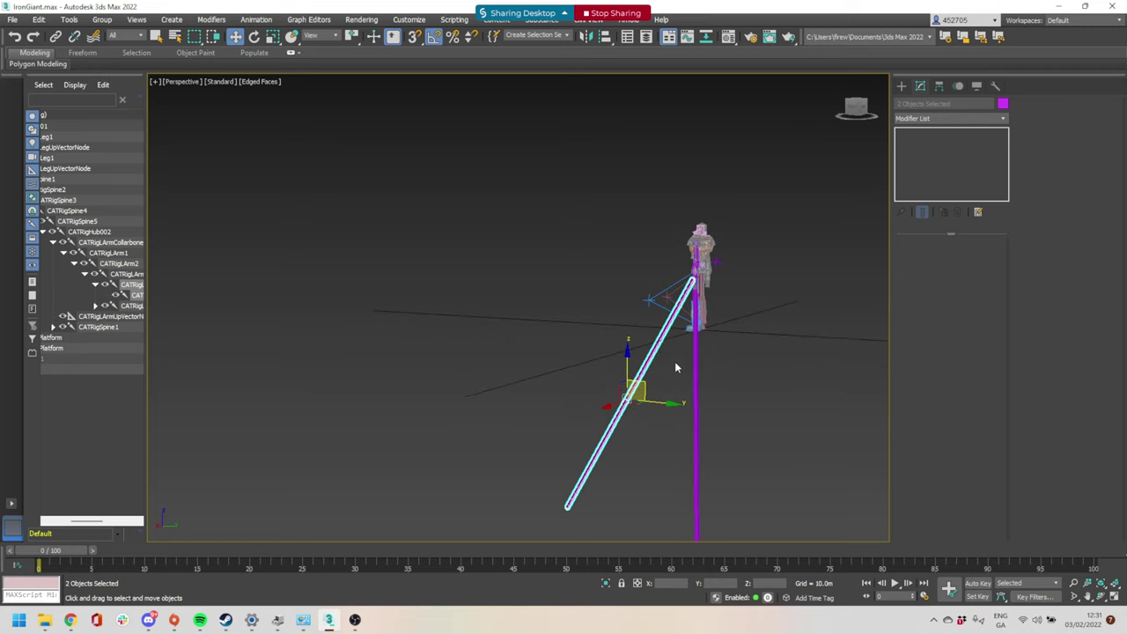
pyautogui.press('r')
pyautogui.moveTo(692, 305); pyautogui.dragTo(695, 4)
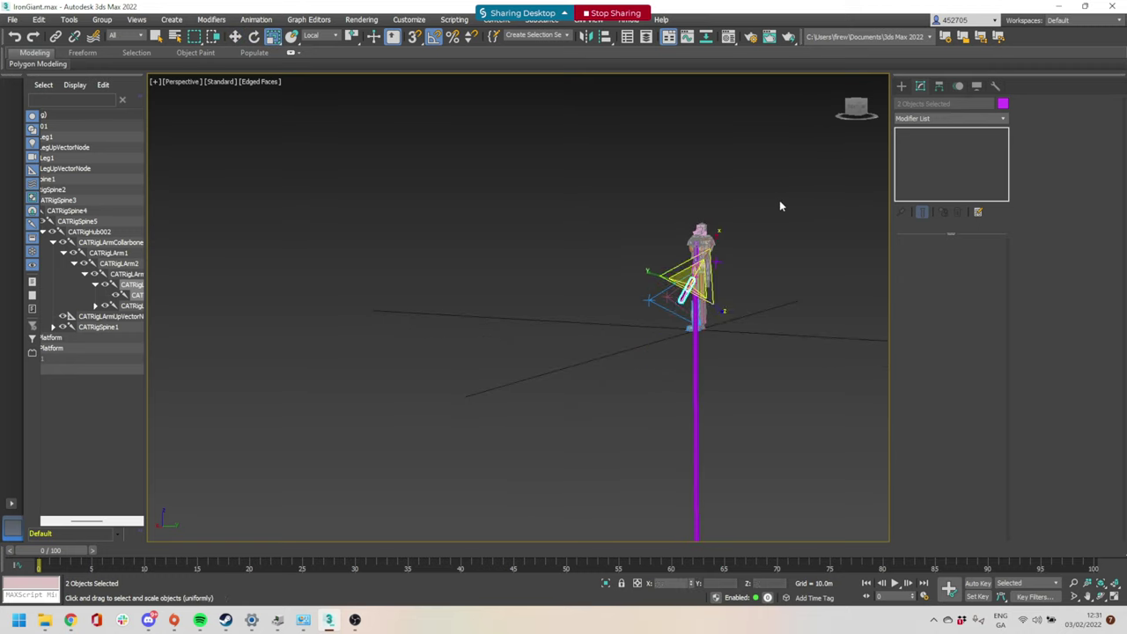
pyautogui.scroll(6, 699, 286)
pyautogui.moveTo(677, 220); pyautogui.dragTo(646, 279)
# Refine the scale of the first digit's two bones, shortening them along local X to about 65% to fit the thumb mesh
pyautogui.scroll(5, 649, 279)
pyautogui.keyDown('alt'); pyautogui.moveTo(738, 260); pyautogui.dragTo(715, 304, button='middle'); pyautogui.keyUp('alt')
pyautogui.moveTo(689, 263); pyautogui.dragTo(696, 214)
pyautogui.scroll(3, 685, 240)
pyautogui.keyDown('alt'); pyautogui.moveTo(687, 251); pyautogui.dragTo(697, 185, button='middle'); pyautogui.keyUp('alt')
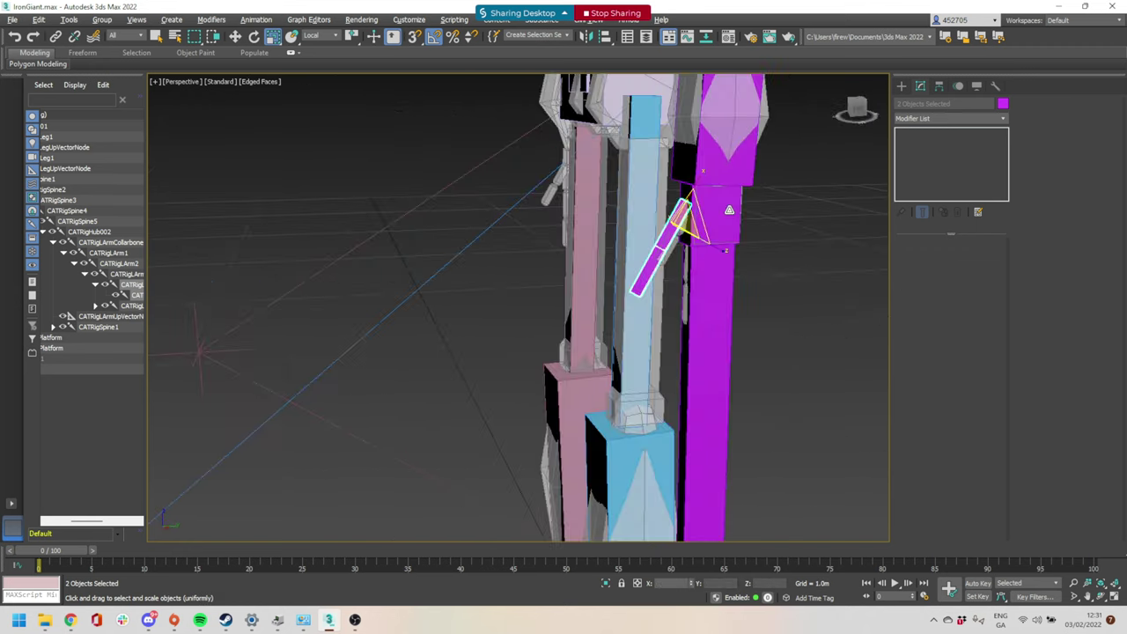
pyautogui.moveTo(695, 182); pyautogui.dragTo(681, 208)
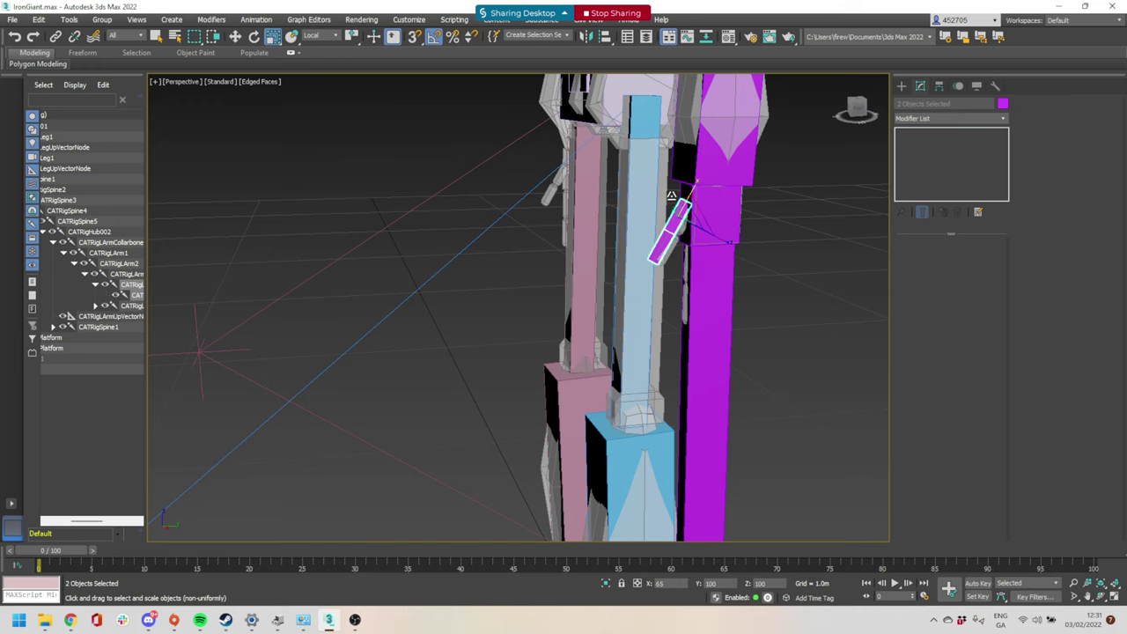
# Examine how the first digit's two bones line up with the thumb mesh from below and from the side
pyautogui.scroll(2, 696, 211)
pyautogui.scroll(-4, 677, 217)
pyautogui.moveTo(676, 217)
pyautogui.keyDown('alt'); pyautogui.mouseDown(button='middle')
pyautogui.moveTo(787, 214)
pyautogui.moveTo(677, 161)
pyautogui.moveTo(654, 137)
pyautogui.moveTo(647, 151)
pyautogui.moveTo(686, 216)
pyautogui.mouseUp(button='middle'); pyautogui.keyUp('alt')
pyautogui.scroll(2, 723, 222)
pyautogui.scroll(3, 724, 227)
pyautogui.press('w')
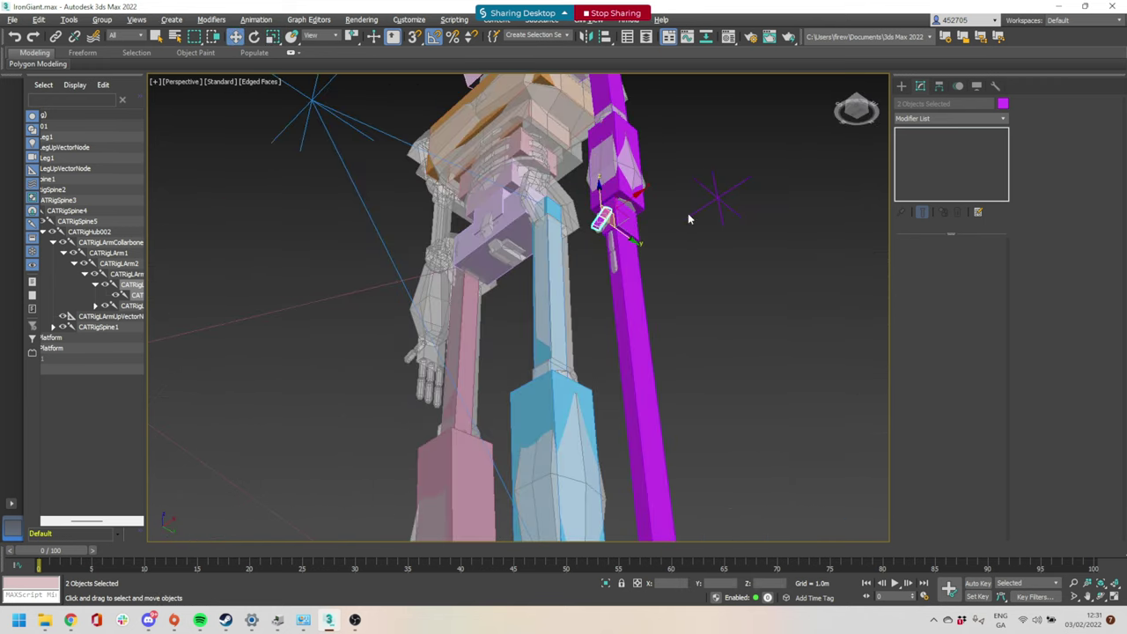
pyautogui.click(687, 216)
pyautogui.click(605, 214)
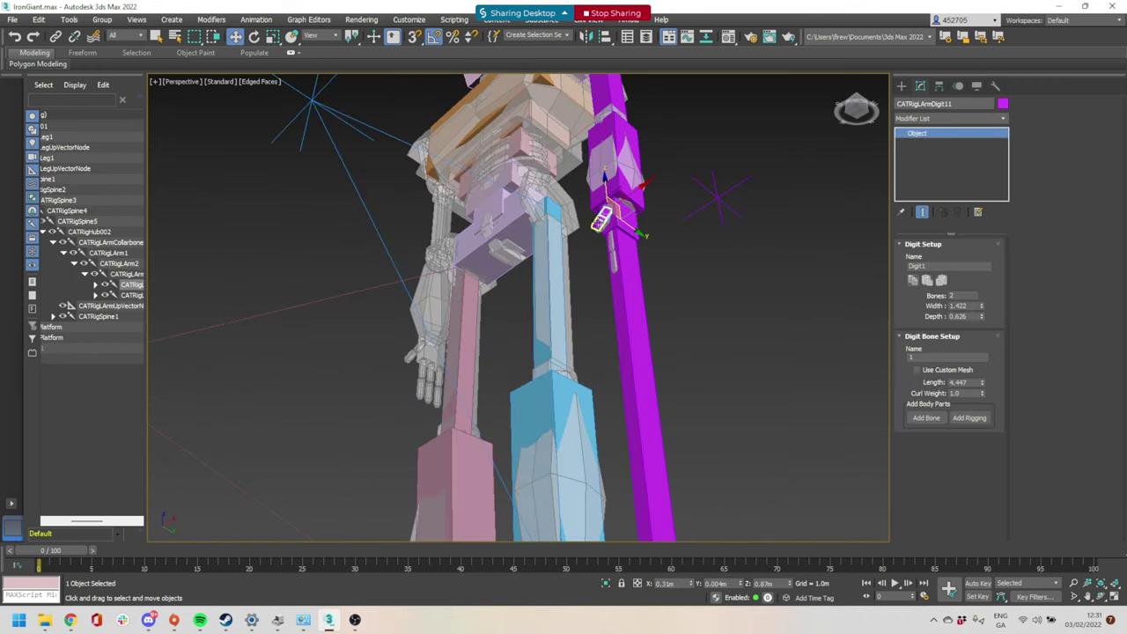
pyautogui.keyDown('ctrl'); pyautogui.click(600, 226); pyautogui.keyUp('ctrl')
pyautogui.keyDown('alt'); pyautogui.moveTo(600, 226); pyautogui.dragTo(643, 309, button='middle'); pyautogui.keyUp('alt')
# Select both bones of the left hand's second digit and scale them shorter along local X to match the finger mesh
pyautogui.doubleClick(638, 274)
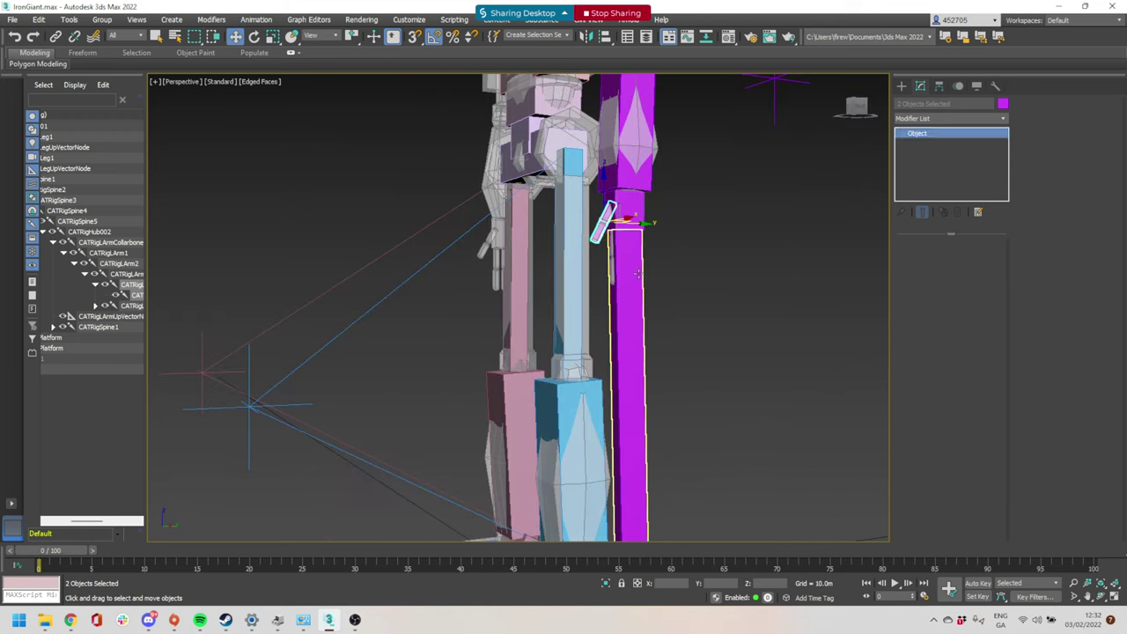
pyautogui.press('r')
pyautogui.scroll(-5, 635, 273)
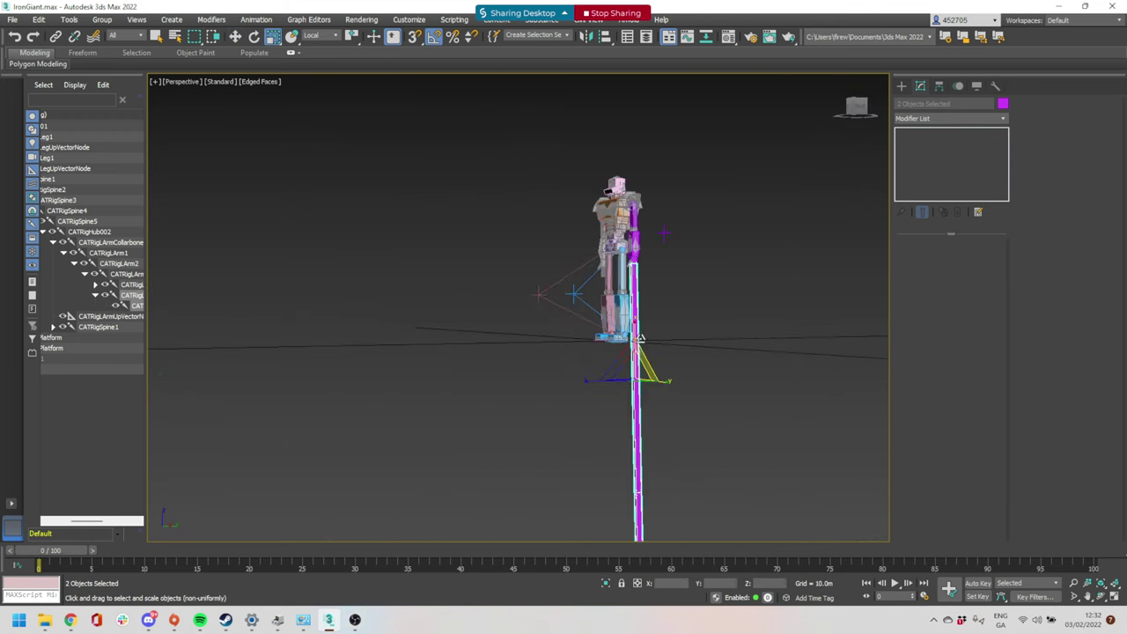
pyautogui.moveTo(632, 354); pyautogui.dragTo(575, 236)
pyautogui.scroll(5, 647, 250)
pyautogui.scroll(7, 645, 253)
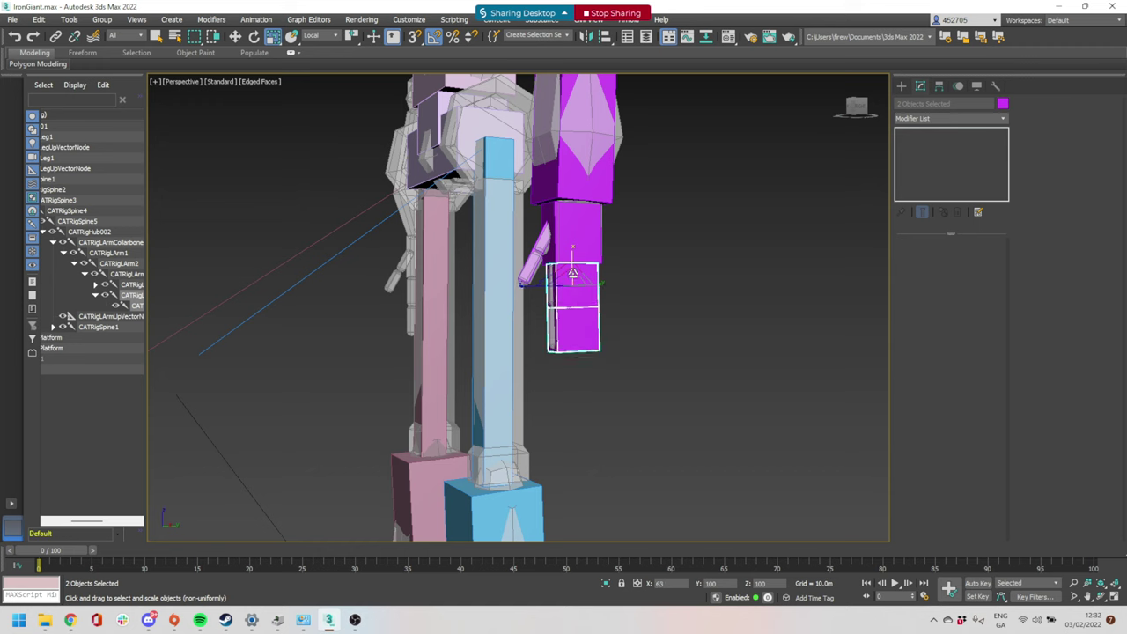
# Try moving the second digit's bones sideways, individually and together, and undo the moves
pyautogui.click(596, 310)
pyautogui.press('w')
pyautogui.keyDown('alt'); pyautogui.moveTo(598, 310); pyautogui.dragTo(626, 307, button='middle'); pyautogui.keyUp('alt')
pyautogui.moveTo(618, 306)
pyautogui.mouseDown()
pyautogui.moveTo(570, 301)
pyautogui.moveTo(640, 301)
pyautogui.moveTo(621, 304)
pyautogui.mouseUp()
pyautogui.click(582, 283)
pyautogui.moveTo(613, 263); pyautogui.dragTo(681, 277)
pyautogui.hotkey('ctrl', 'z')
pyautogui.keyDown('ctrl'); pyautogui.click(580, 313); pyautogui.keyUp('ctrl')
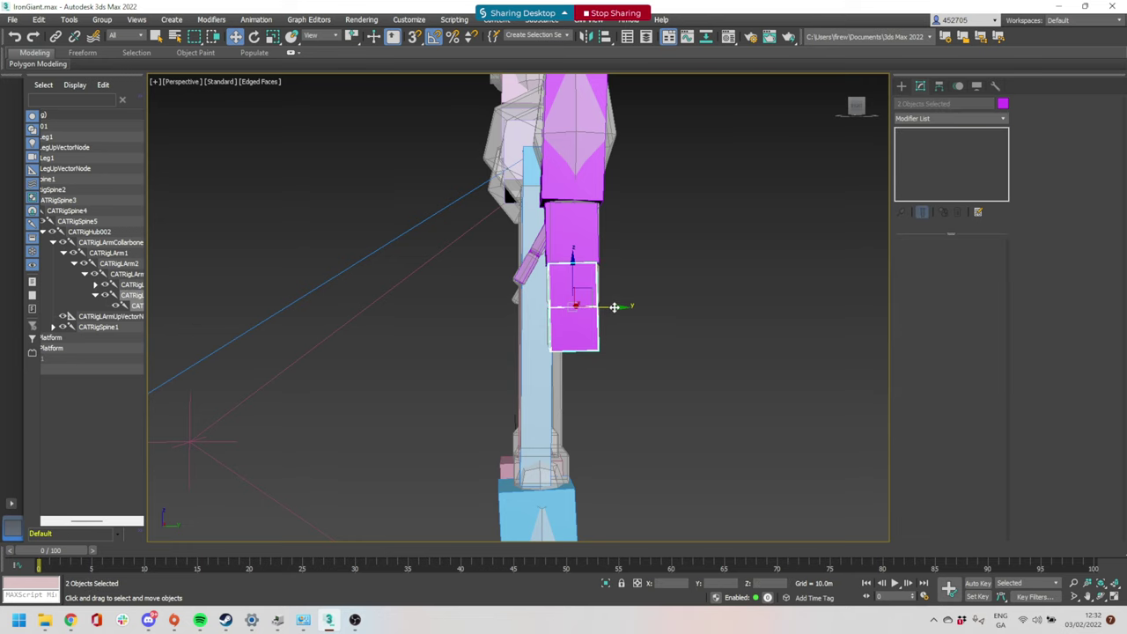
pyautogui.moveTo(615, 307)
pyautogui.mouseDown()
pyautogui.moveTo(657, 311)
pyautogui.moveTo(584, 307)
pyautogui.moveTo(628, 309)
pyautogui.mouseUp()
pyautogui.hotkey('ctrl', 'z')
pyautogui.keyDown('alt'); pyautogui.moveTo(629, 309); pyautogui.dragTo(715, 280, button='middle'); pyautogui.keyUp('alt')
# Try rotating the second digit's base bone alone and together with its end bone, and undo the rotations
pyautogui.click(639, 280)
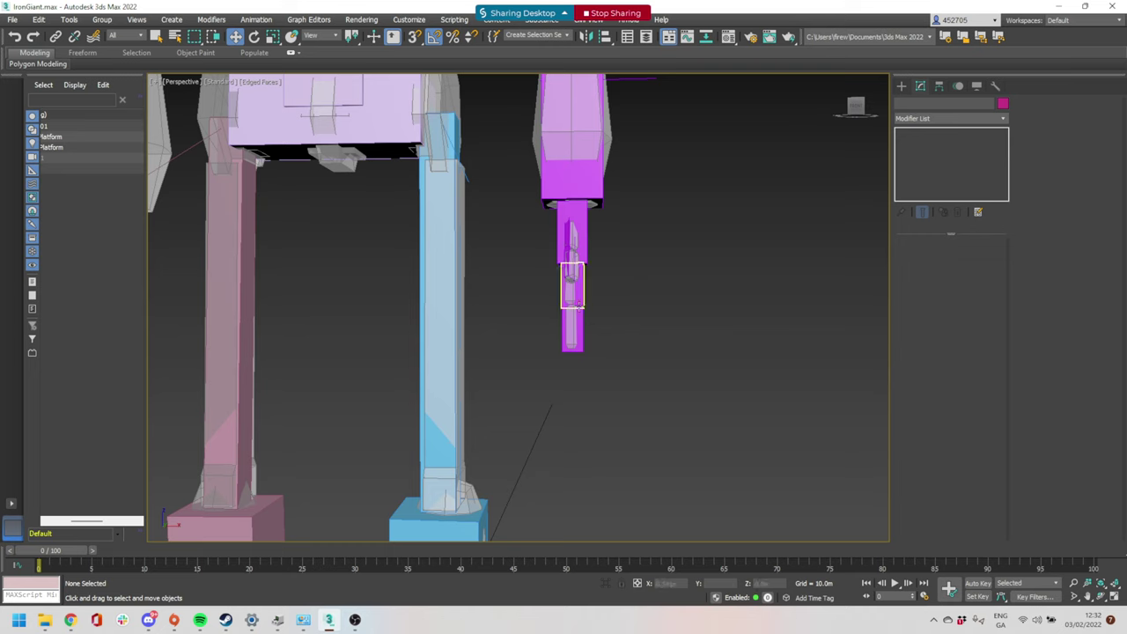
pyautogui.click(581, 297)
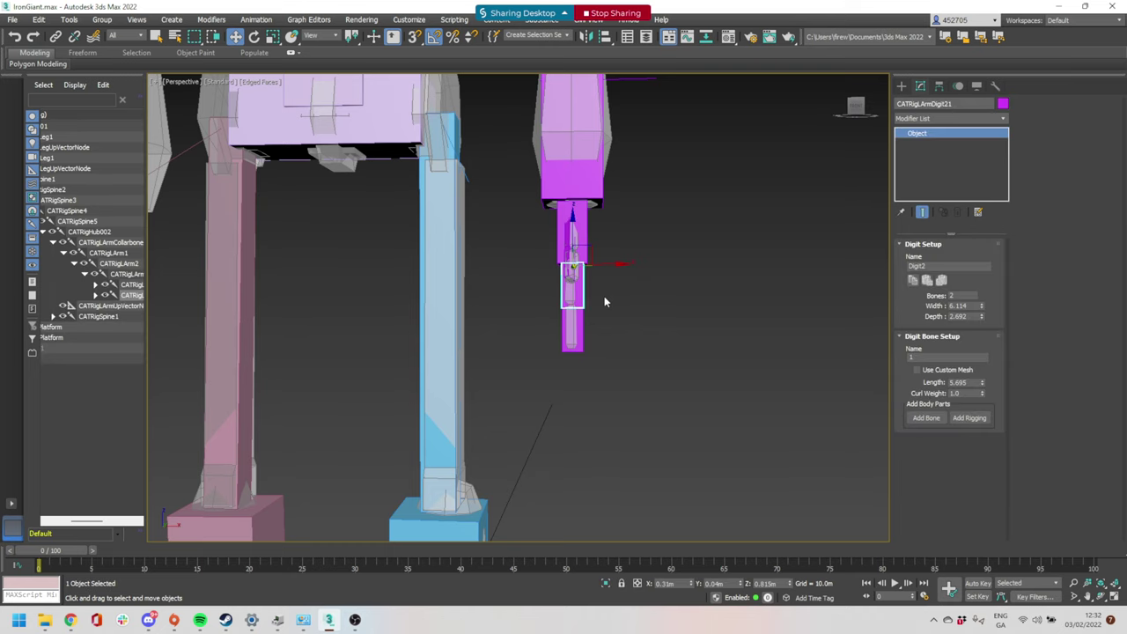
pyautogui.press('e')
pyautogui.moveTo(606, 296)
pyautogui.mouseDown()
pyautogui.moveTo(597, 302)
pyautogui.moveTo(620, 300)
pyautogui.mouseUp()
pyautogui.hotkey('ctrl', 'z')
pyautogui.hotkey('ctrl', 'z')
pyautogui.click(577, 300)
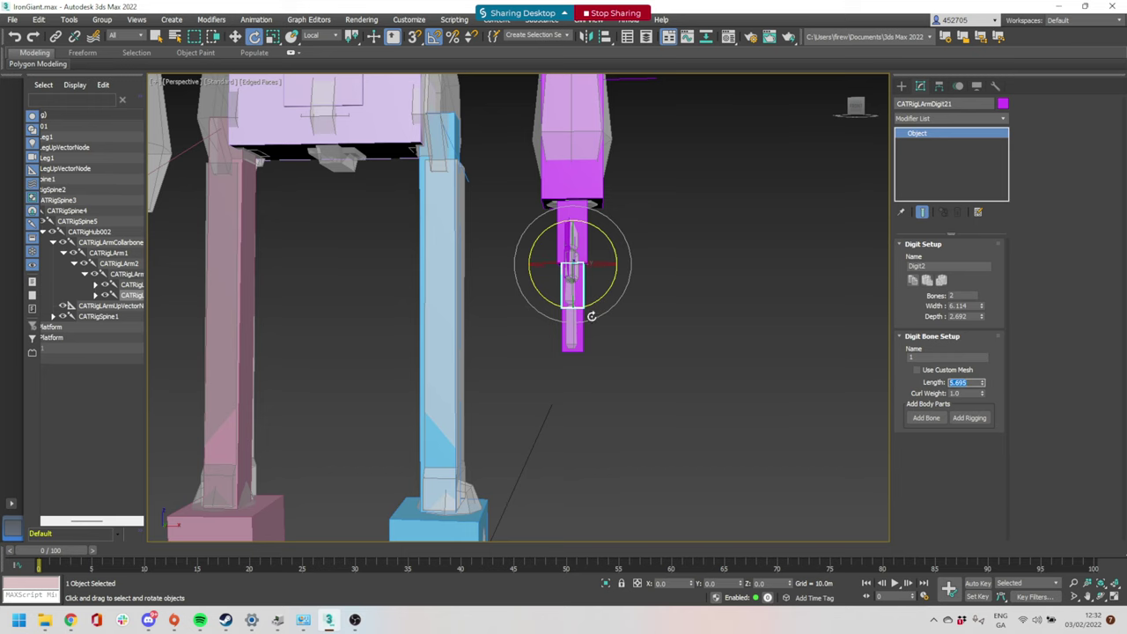
pyautogui.keyDown('ctrl'); pyautogui.click(580, 319); pyautogui.keyUp('ctrl')
pyautogui.moveTo(595, 321); pyautogui.dragTo(405, 302)
pyautogui.hotkey('ctrl', 'z')
# Test-rotate the second digit's base bone from the front and from the side, undo both rotations and clear the selection
pyautogui.click(651, 319)
pyautogui.click(573, 286)
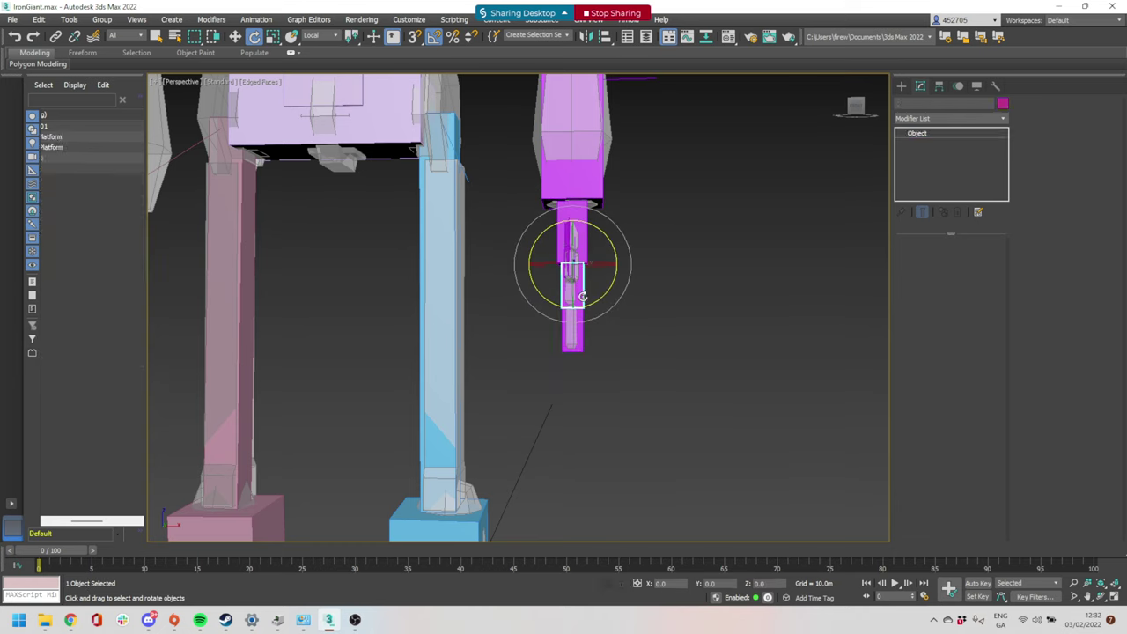
pyautogui.moveTo(597, 299)
pyautogui.mouseDown()
pyautogui.moveTo(588, 306)
pyautogui.moveTo(610, 299)
pyautogui.moveTo(585, 308)
pyautogui.mouseUp()
pyautogui.hotkey('ctrl', 'z')
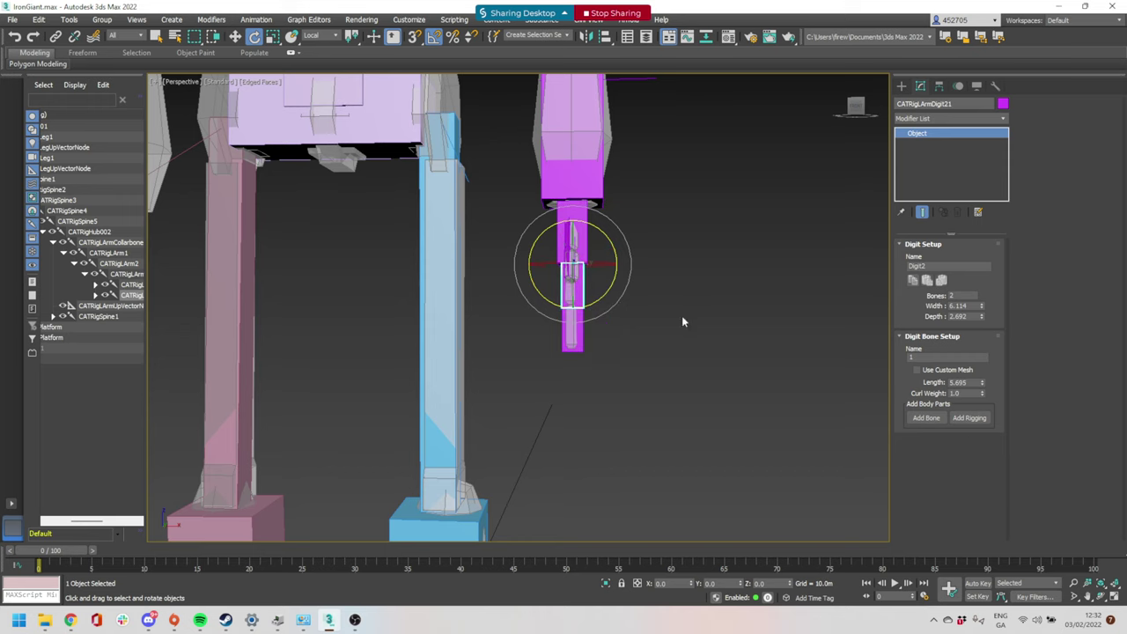
pyautogui.keyDown('alt'); pyautogui.moveTo(681, 315); pyautogui.dragTo(614, 298, button='middle'); pyautogui.keyUp('alt')
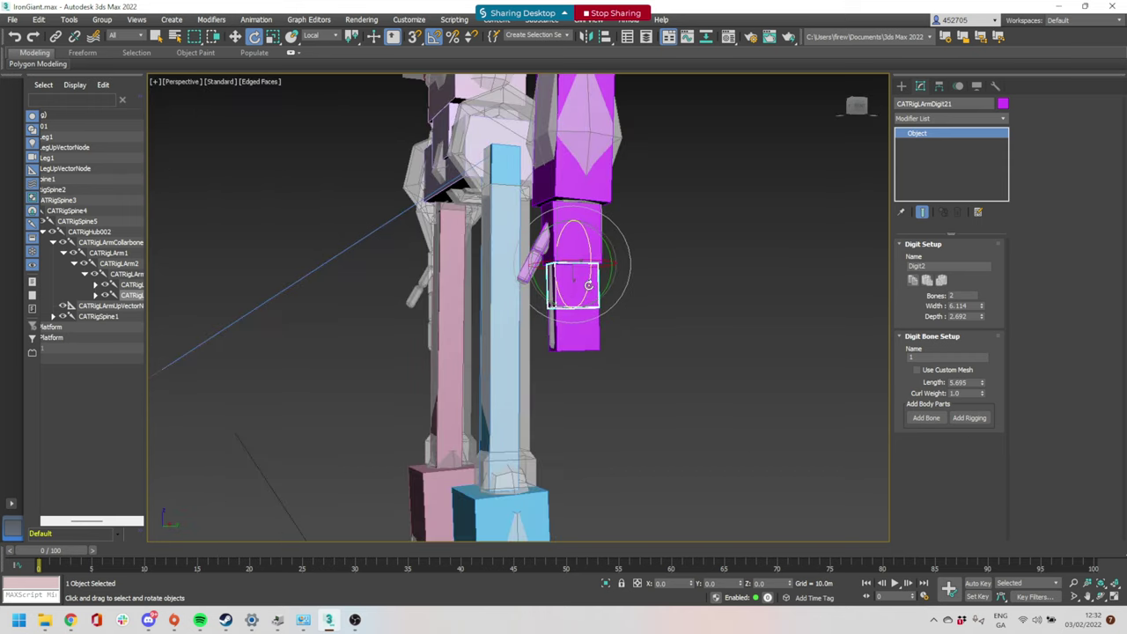
pyautogui.moveTo(586, 286); pyautogui.dragTo(600, 318)
pyautogui.hotkey('ctrl', 'z')
pyautogui.keyDown('ctrl'); pyautogui.click(583, 329); pyautogui.keyUp('ctrl')
pyautogui.press('w')
pyautogui.click(699, 322)
# Select the chest hub and add the opposite arm to it
pyautogui.keyDown('alt'); pyautogui.moveTo(699, 322); pyautogui.dragTo(688, 267, button='middle'); pyautogui.keyUp('alt')
pyautogui.click(384, 352)
pyautogui.keyDown('alt'); pyautogui.moveTo(472, 339); pyautogui.dragTo(555, 334, button='middle'); pyautogui.keyUp('alt')
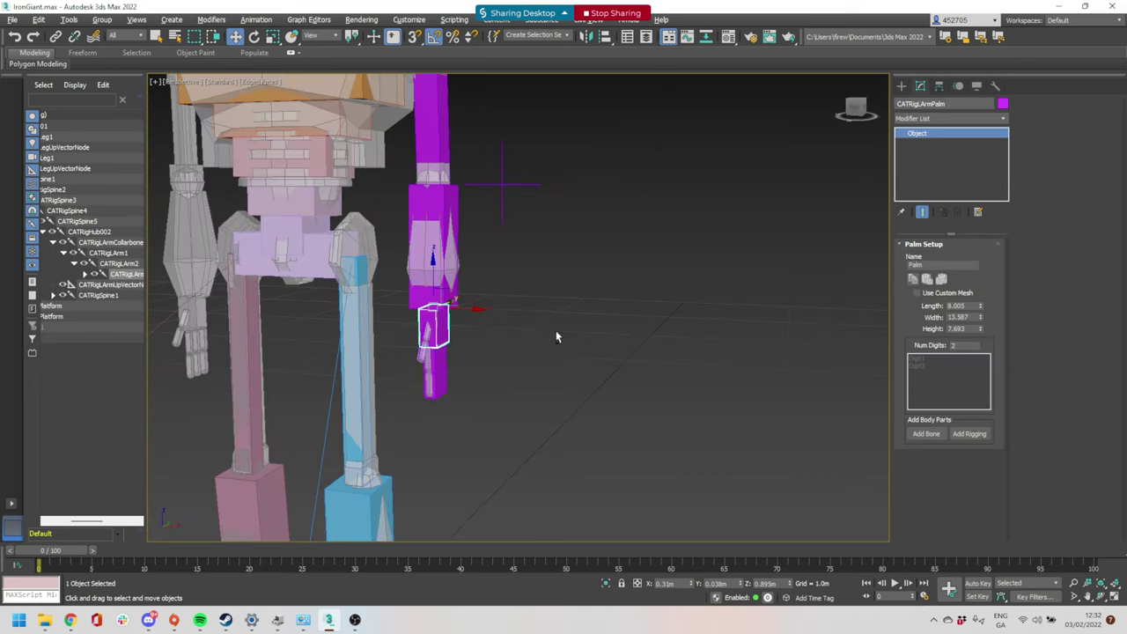
pyautogui.moveTo(471, 148); pyautogui.dragTo(634, 340, button='middle')
pyautogui.click(518, 272)
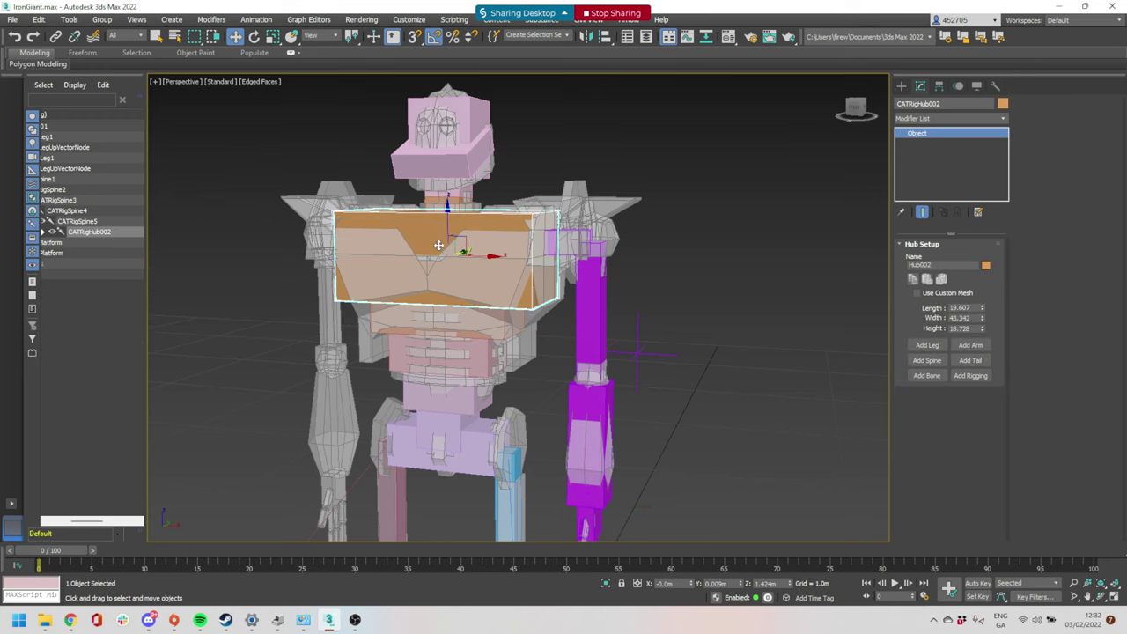
pyautogui.click(986, 346)
pyautogui.scroll(-2, 571, 355)
pyautogui.moveTo(571, 355); pyautogui.dragTo(638, 287, button='middle')
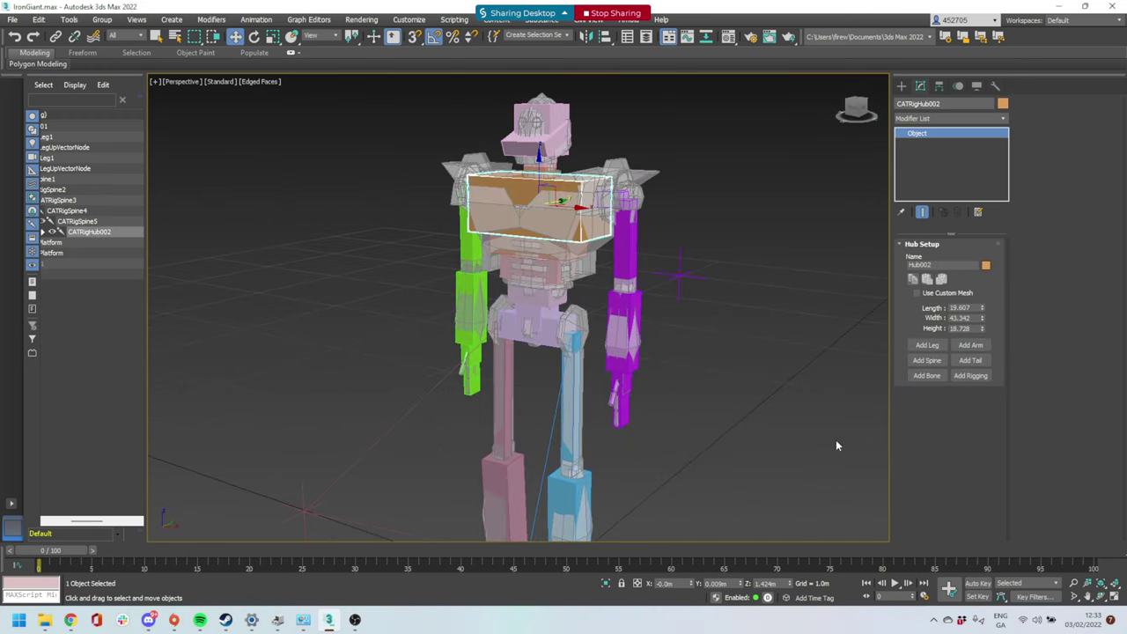
pyautogui.keyDown('alt'); pyautogui.moveTo(787, 357); pyautogui.dragTo(713, 314, button='middle'); pyautogui.keyUp('alt')
pyautogui.scroll(-2, 802, 317)
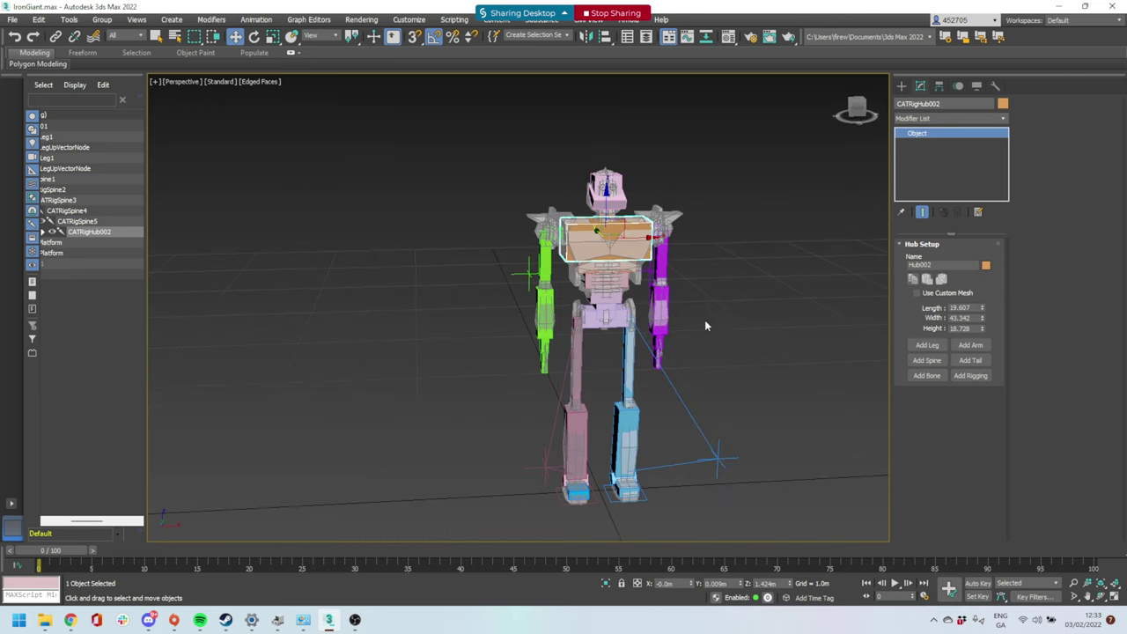
pyautogui.click(355, 619)
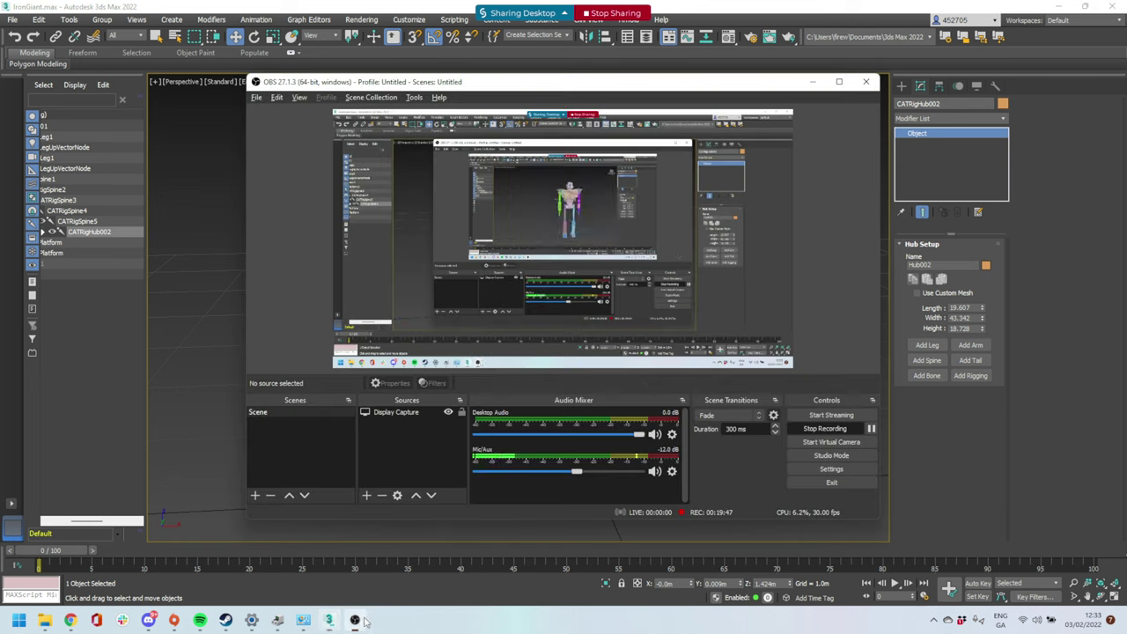
pyautogui.click(872, 429)
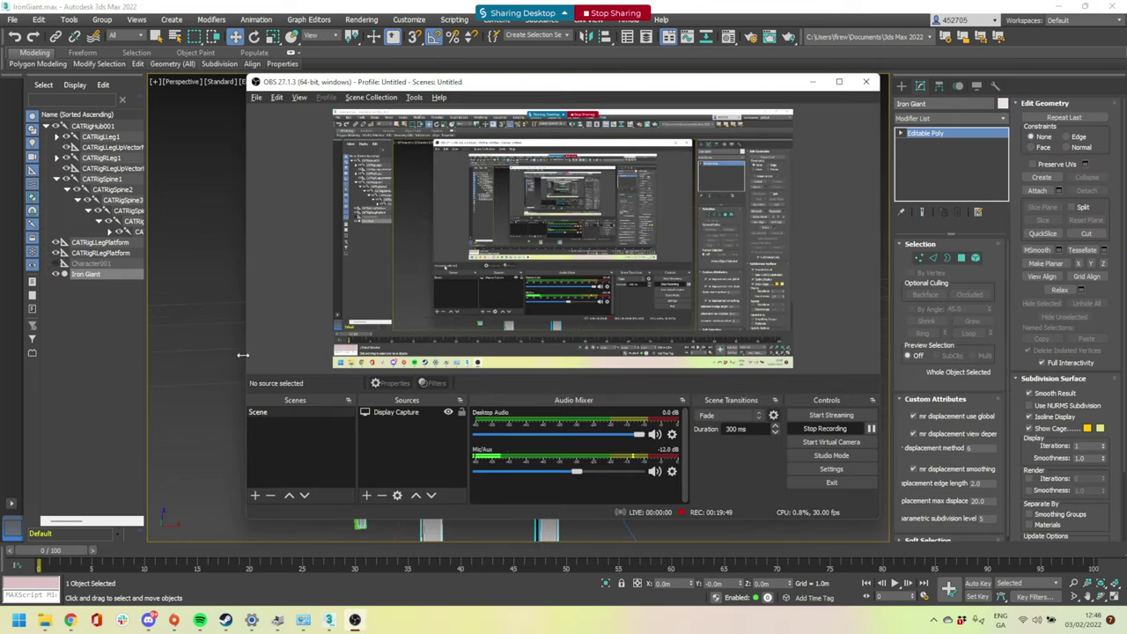
pyautogui.click(90, 326)
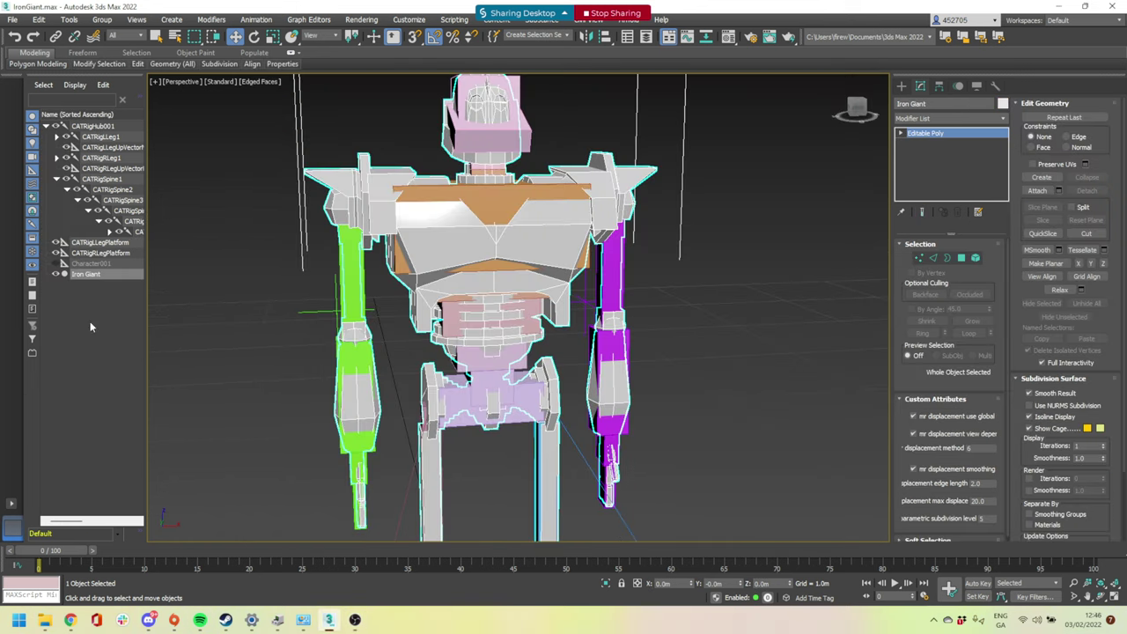
# Apply a Skin modifier to the Iron Giant mesh
pyautogui.click(954, 117)
pyautogui.write('skin')
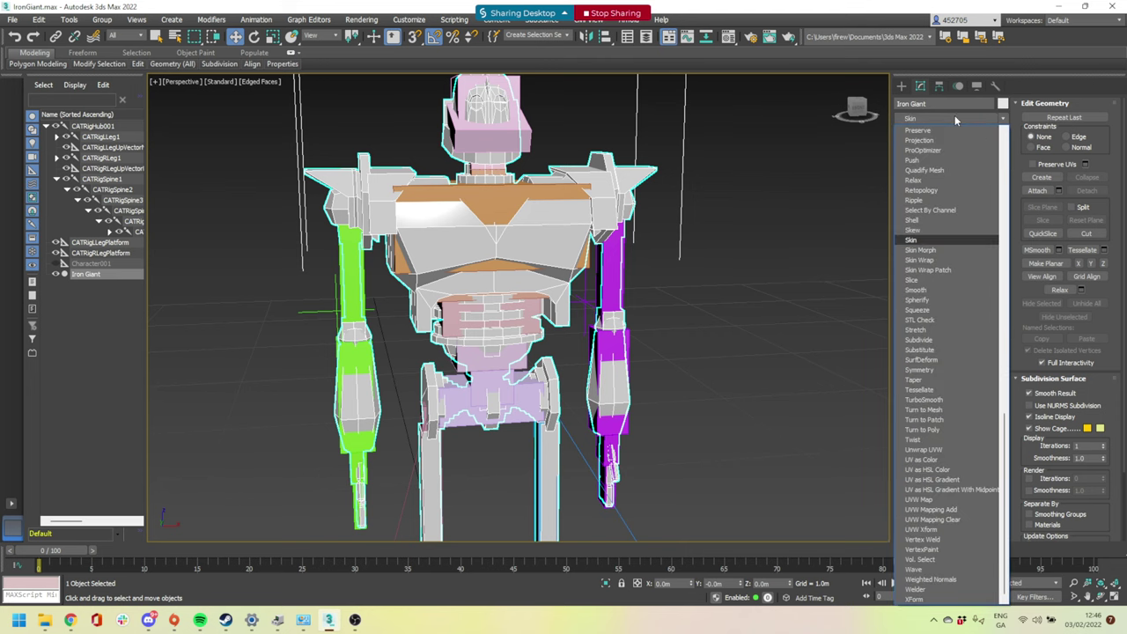
pyautogui.press('Return')
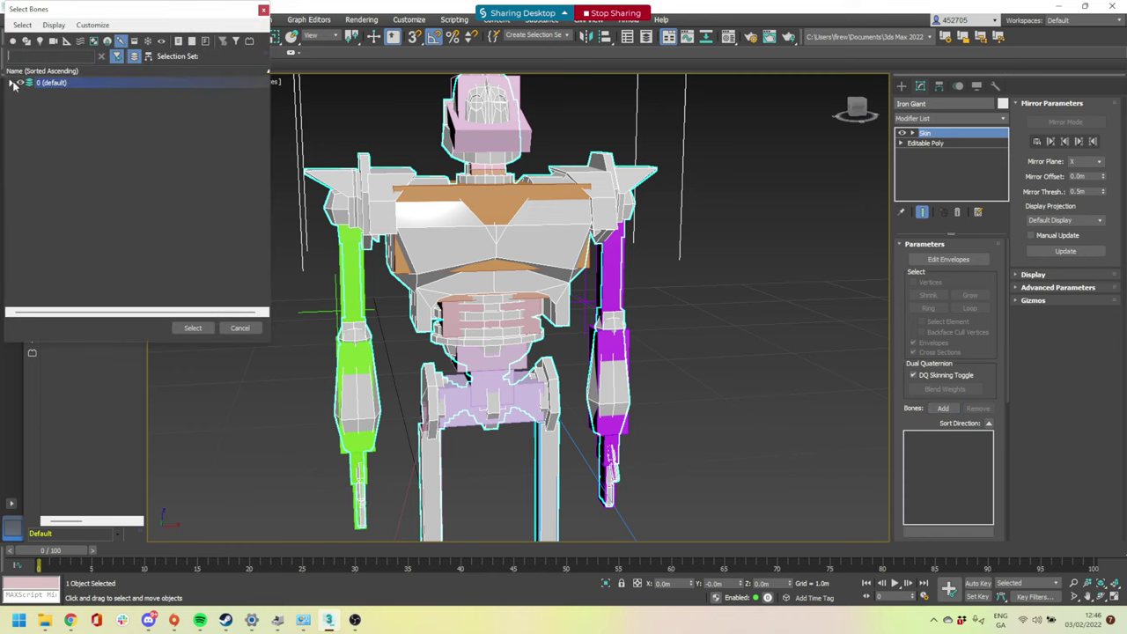
# Select all bones from CATRigAnkleBone001 through CATRigSpine5 for the Skin modifier, and close the bone selection without adding them
pyautogui.click(10, 83)
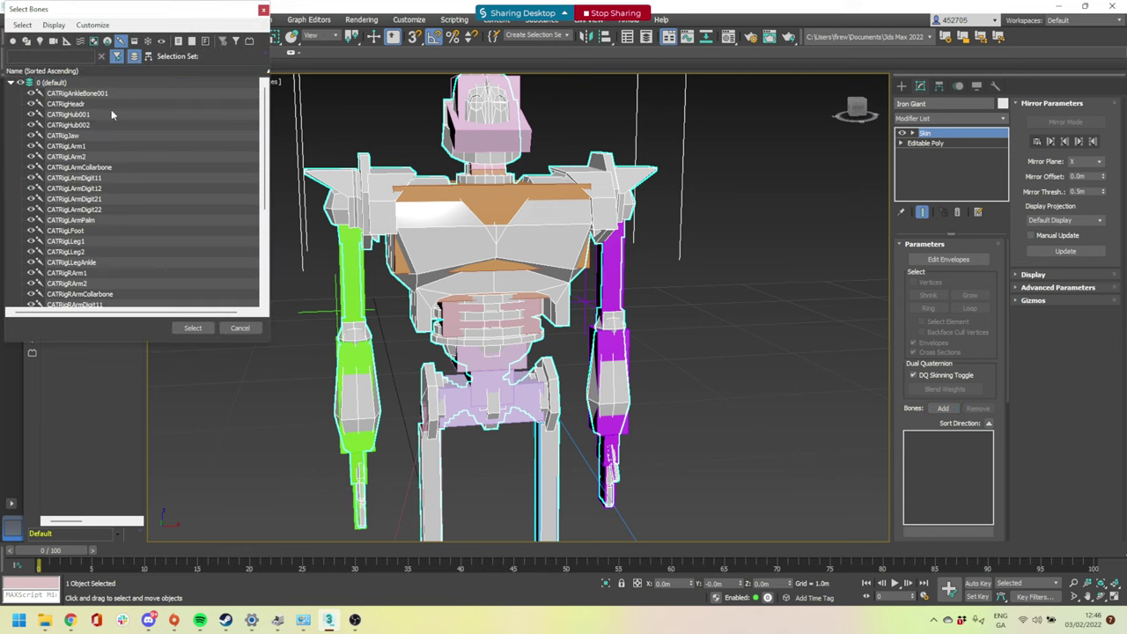
pyautogui.scroll(-5, 110, 113)
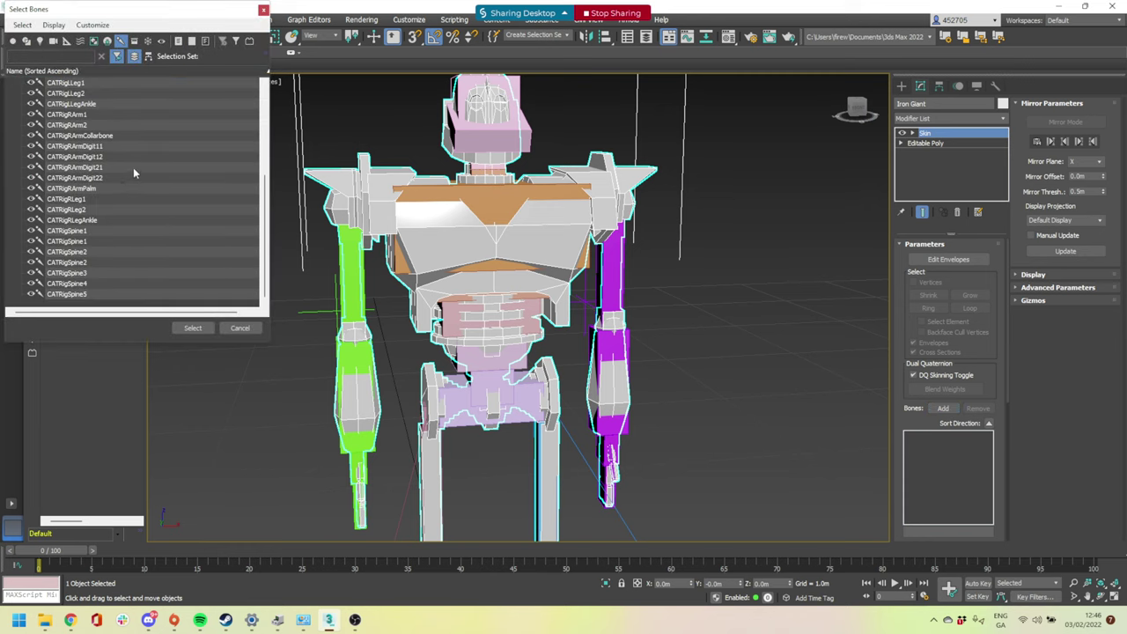
pyautogui.scroll(5, 97, 107)
pyautogui.click(95, 94)
pyautogui.scroll(-5, 97, 116)
pyautogui.keyDown('shift'); pyautogui.click(76, 295); pyautogui.keyUp('shift')
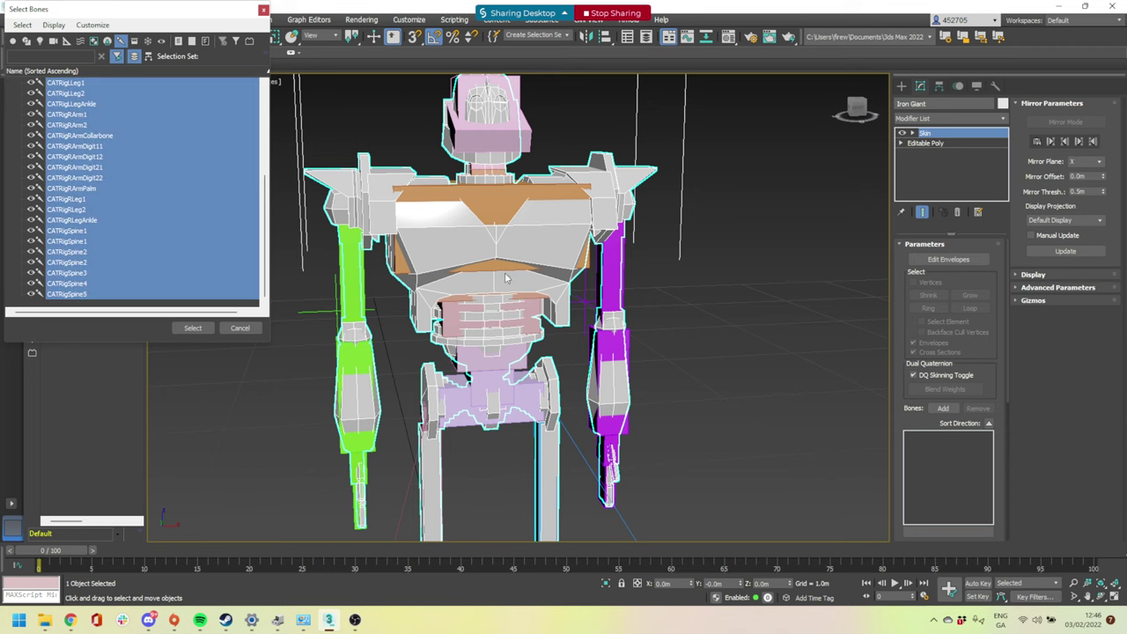
pyautogui.click(264, 10)
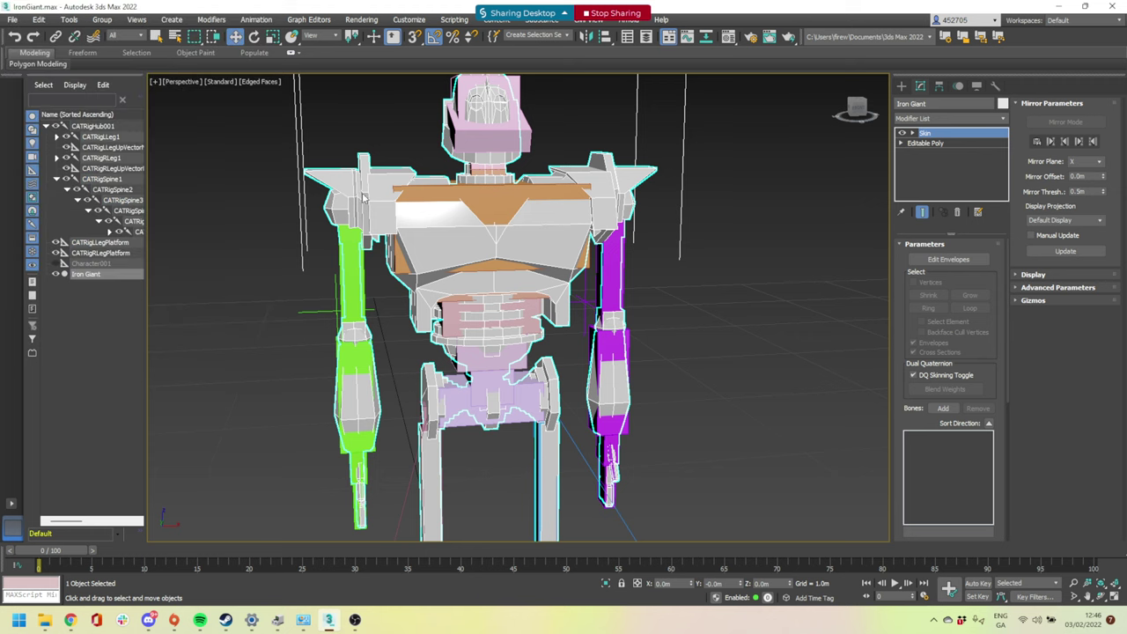
# Inspect how the left ankle bone and lower-leg bone fit the mesh around the foot and shin
pyautogui.moveTo(604, 337); pyautogui.dragTo(539, 406, button='middle')
pyautogui.scroll(-3, 589, 189)
pyautogui.scroll(5, 578, 491)
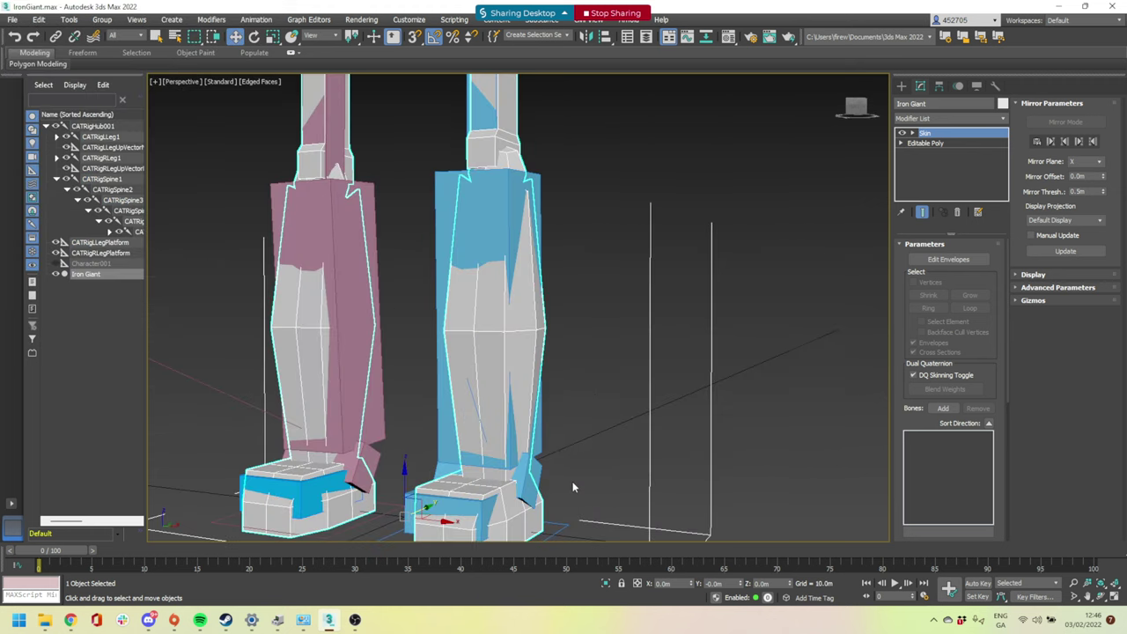
pyautogui.moveTo(574, 488); pyautogui.dragTo(572, 411, button='middle')
pyautogui.keyDown('alt'); pyautogui.moveTo(572, 411); pyautogui.dragTo(546, 409, button='middle'); pyautogui.keyUp('alt')
pyautogui.click(547, 403)
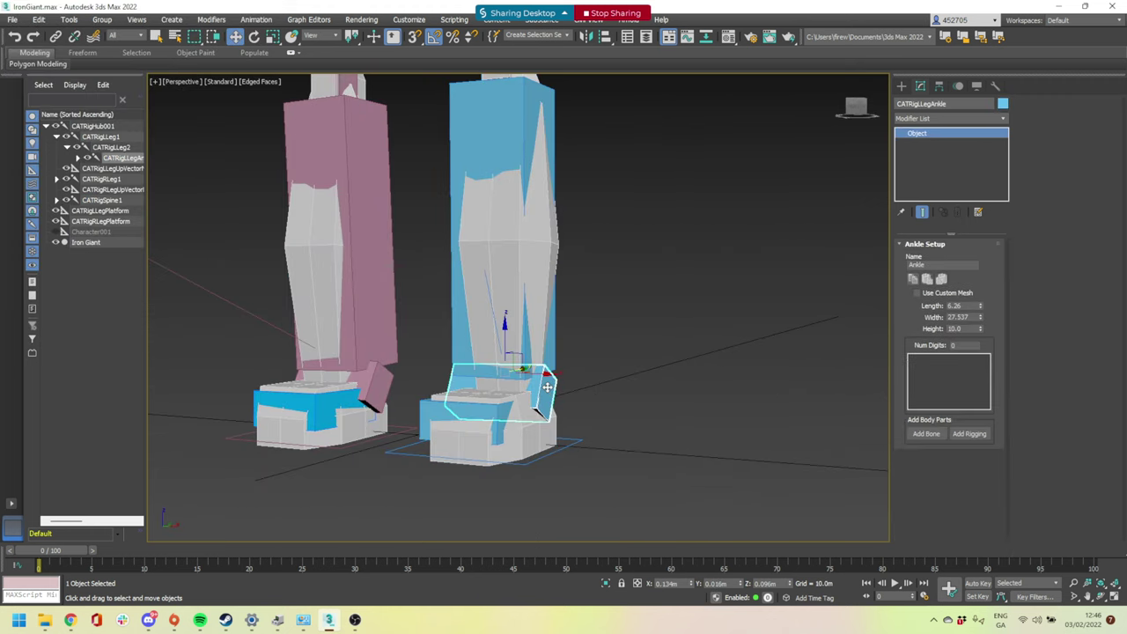
pyautogui.click(522, 108)
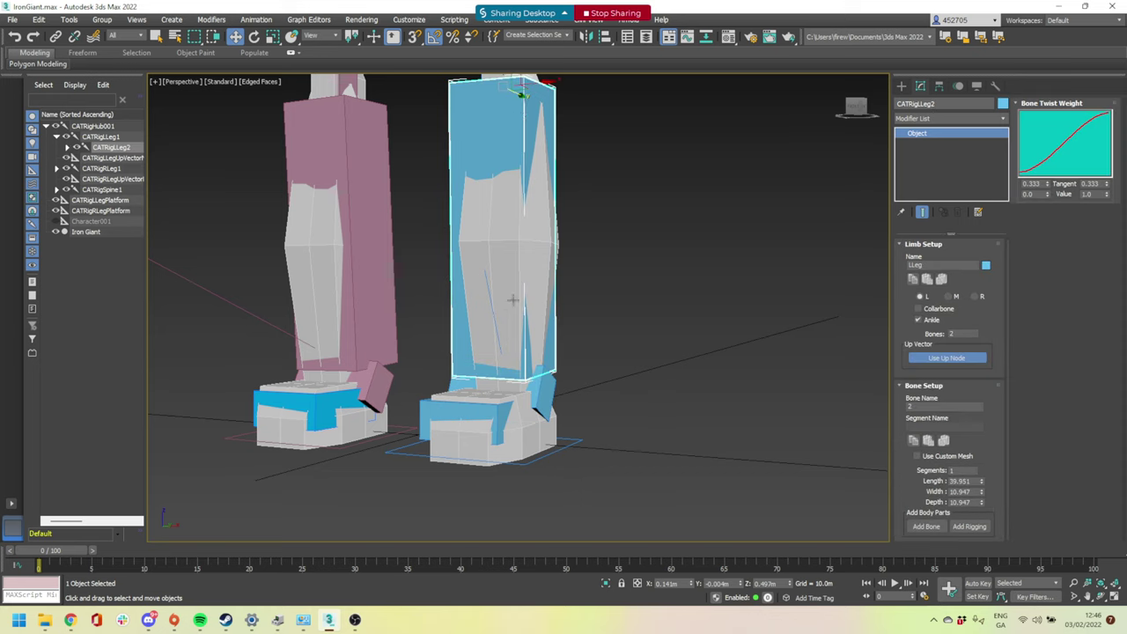
pyautogui.click(543, 392)
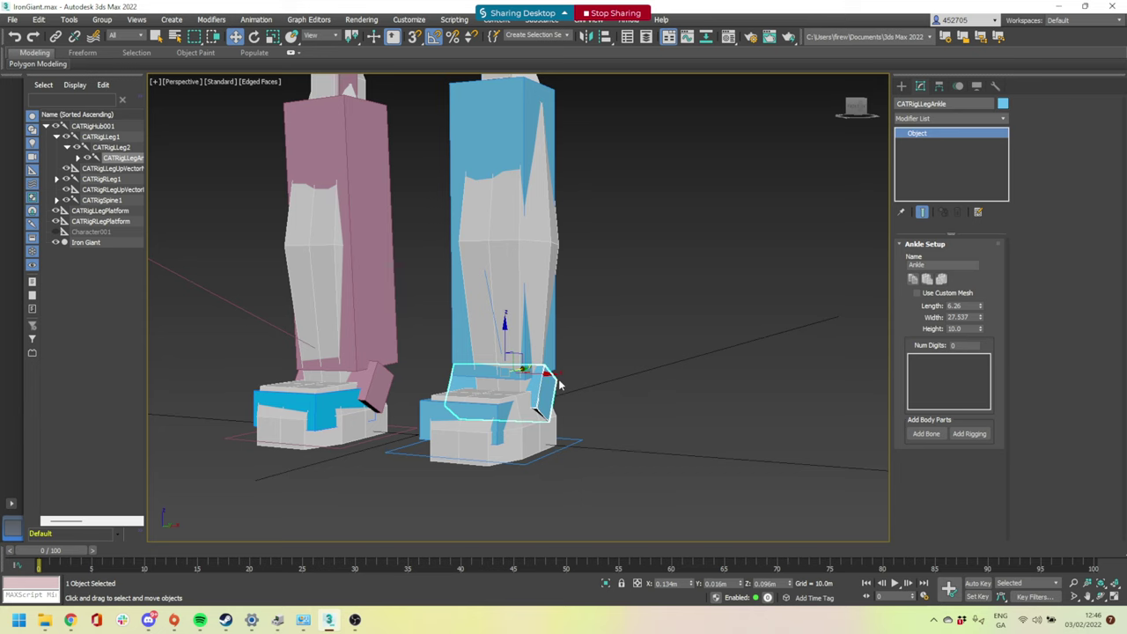
pyautogui.scroll(-5, 626, 372)
pyautogui.moveTo(653, 200); pyautogui.dragTo(667, 387, button='middle')
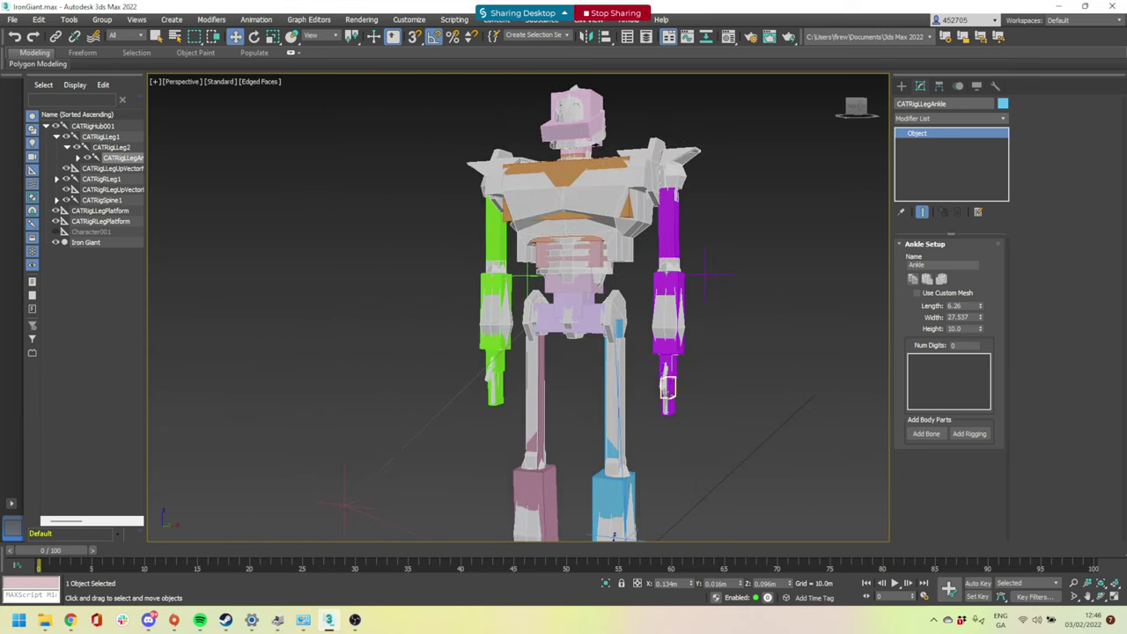
# Select the Iron Giant mesh with its Skin modifier and turn off its see-through display
pyautogui.scroll(3, 686, 353)
pyautogui.moveTo(664, 199); pyautogui.dragTo(676, 389, button='middle')
pyautogui.scroll(2, 640, 243)
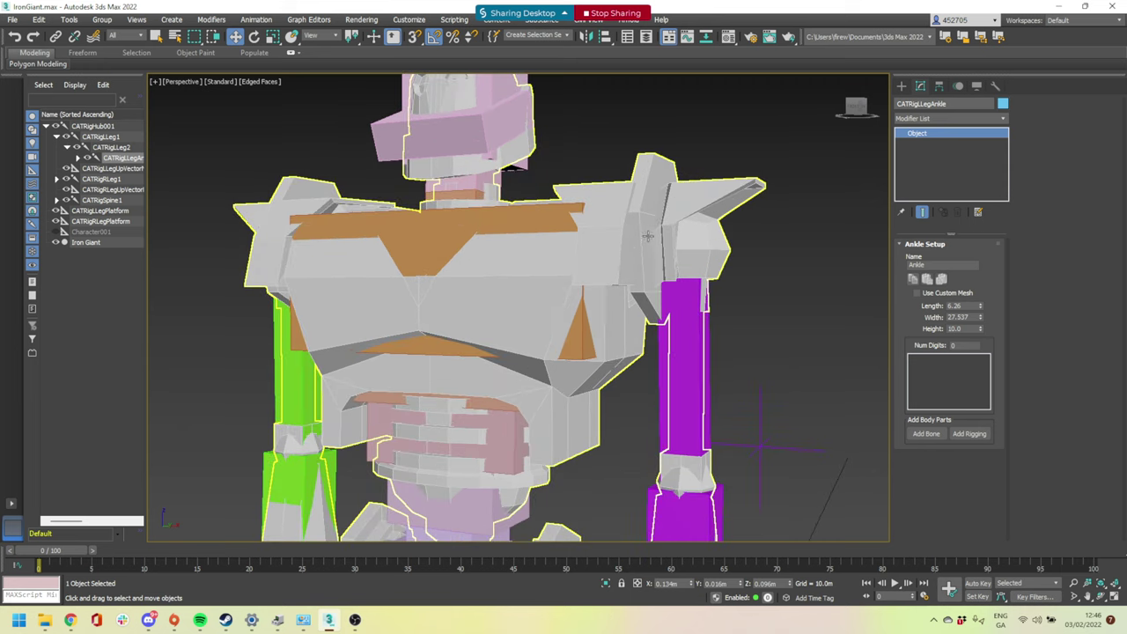
pyautogui.click(642, 242)
pyautogui.click(796, 164)
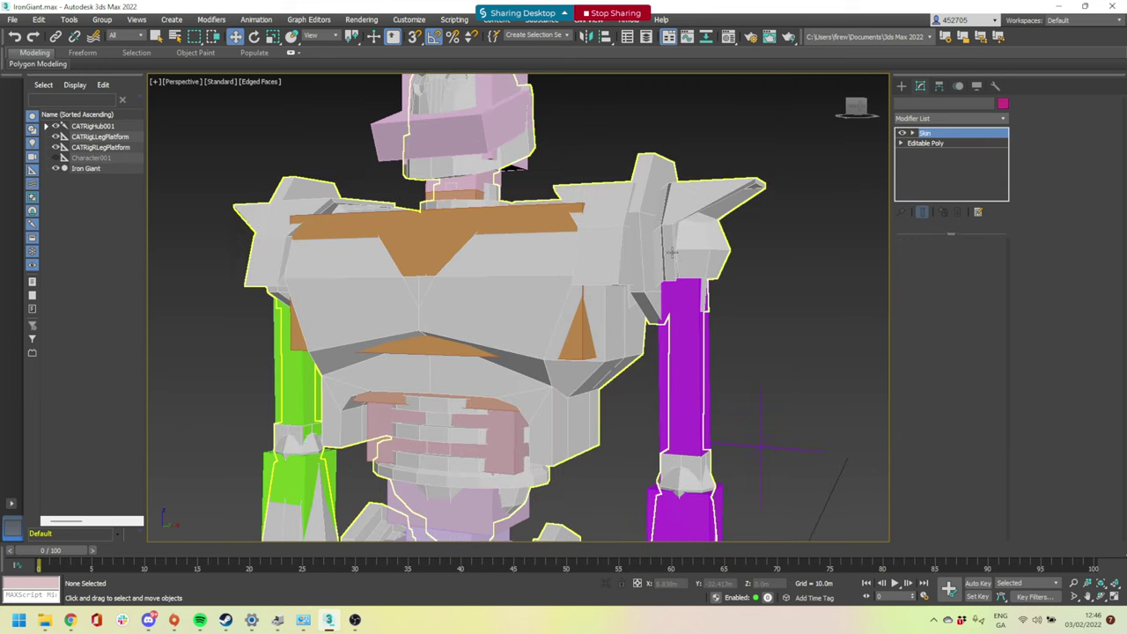
pyautogui.click(672, 253)
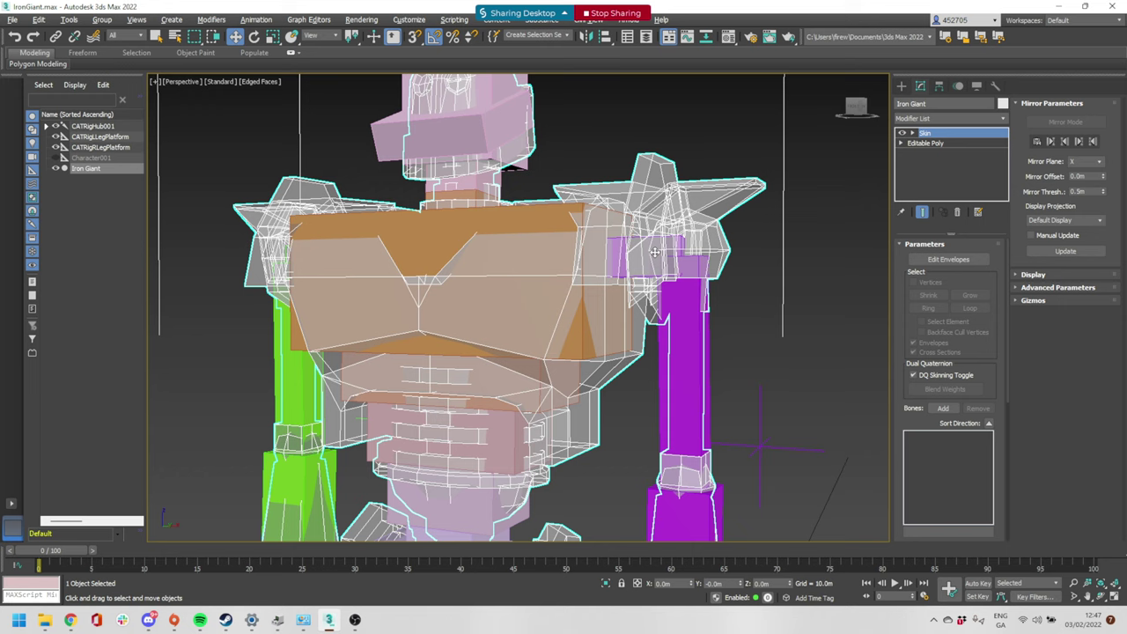
pyautogui.hotkey('alt', 'x')
# Start adding bones to the Skin modifier and select everything from CATRigAnkleBone001 through CATRigSpine5
pyautogui.click(940, 408)
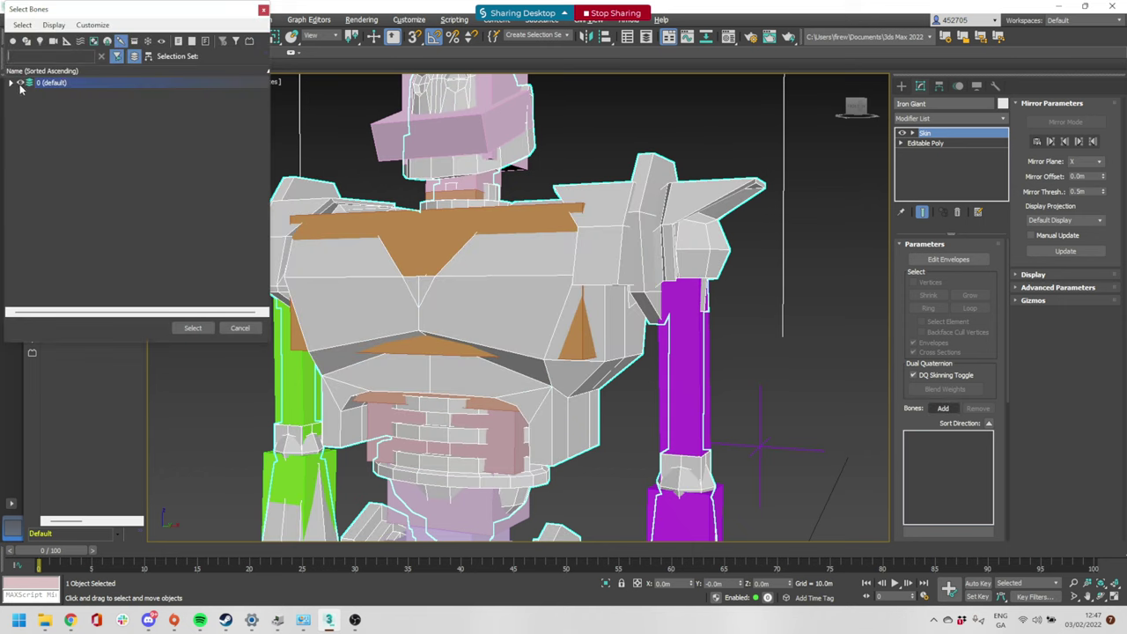
pyautogui.click(11, 83)
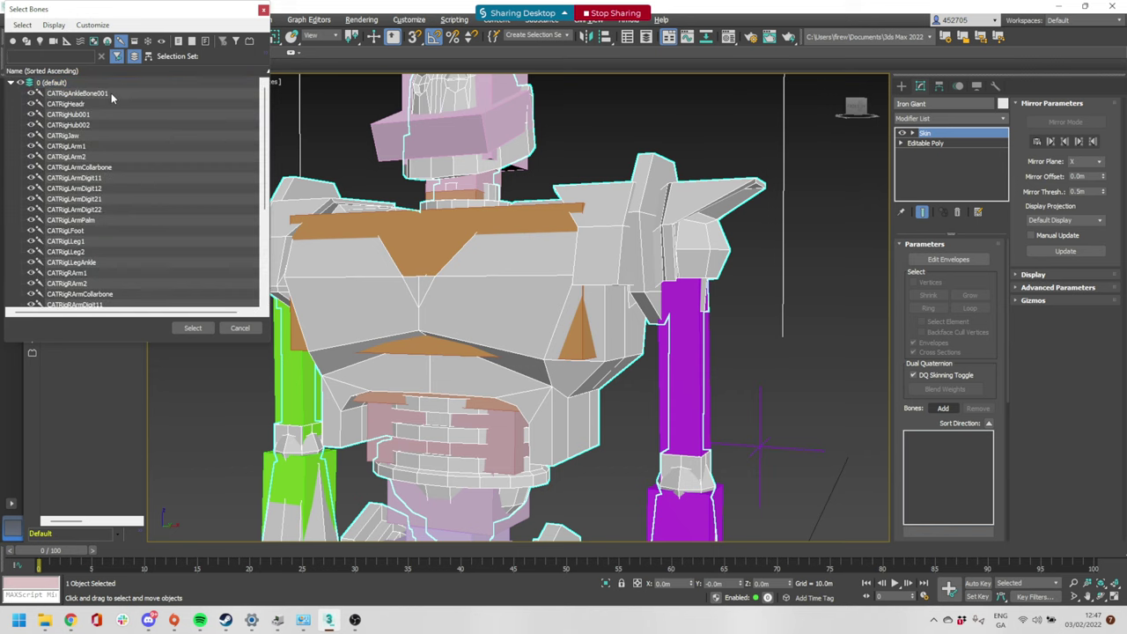
pyautogui.scroll(-4, 121, 245)
pyautogui.keyDown('shift'); pyautogui.click(83, 295); pyautogui.keyUp('shift')
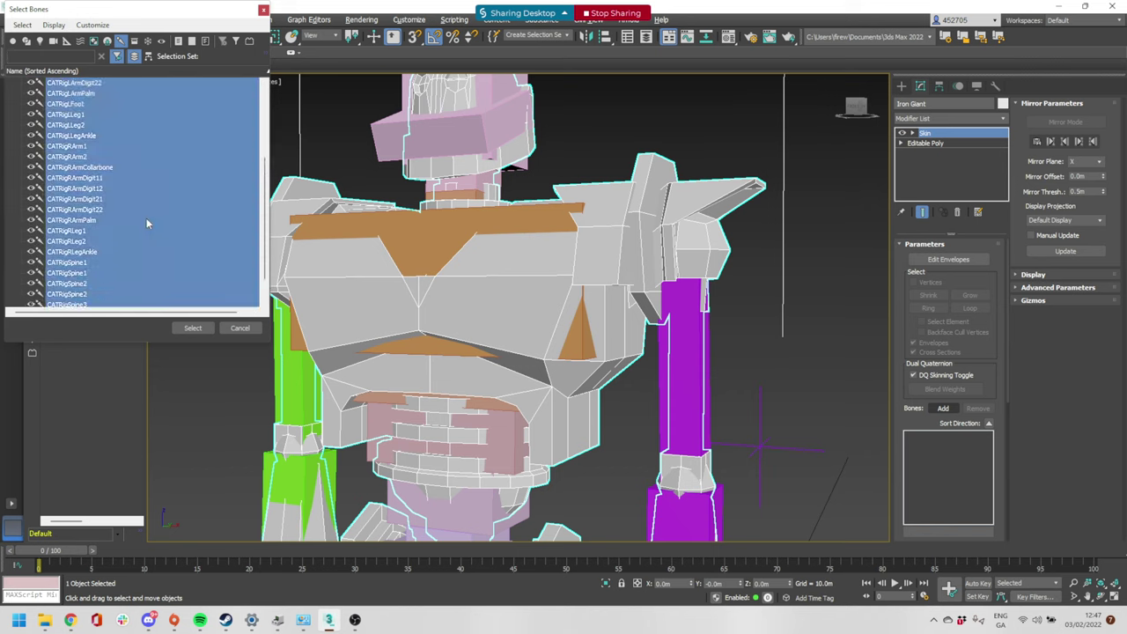
# Exclude CATRigLLegAnkle and both arm collarbones from the bone selection and add the remaining bones to the Skin modifier
pyautogui.scroll(3, 146, 218)
pyautogui.keyDown('ctrl'); pyautogui.click(105, 201); pyautogui.keyUp('ctrl')
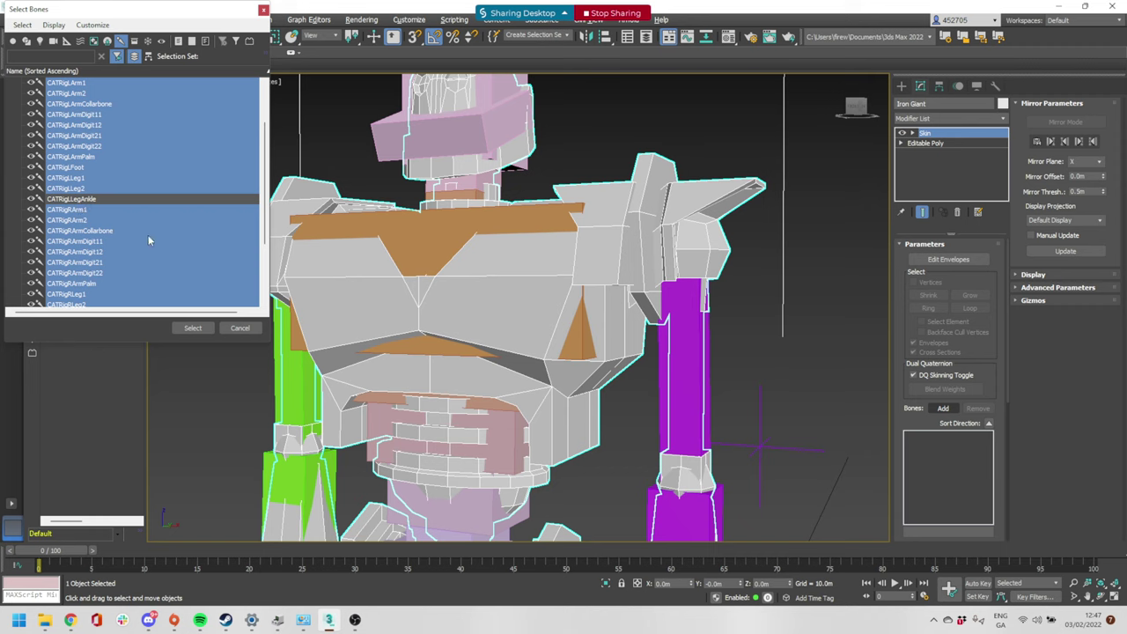
pyautogui.scroll(-3, 148, 234)
pyautogui.keyDown('ctrl'); pyautogui.click(81, 220); pyautogui.keyUp('ctrl')
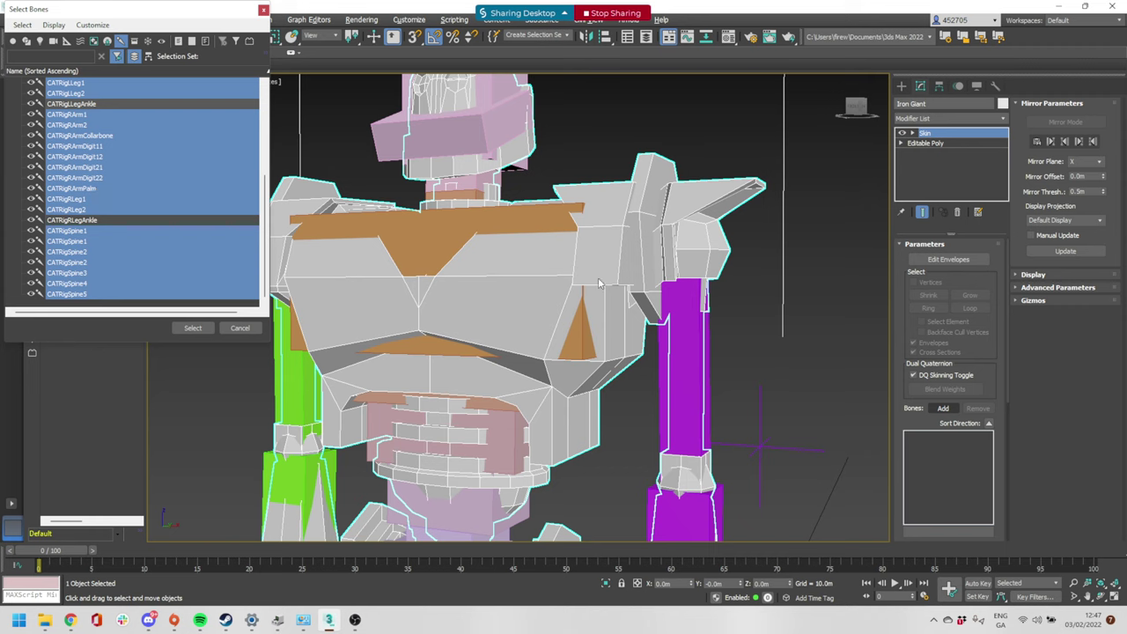
pyautogui.scroll(5, 101, 128)
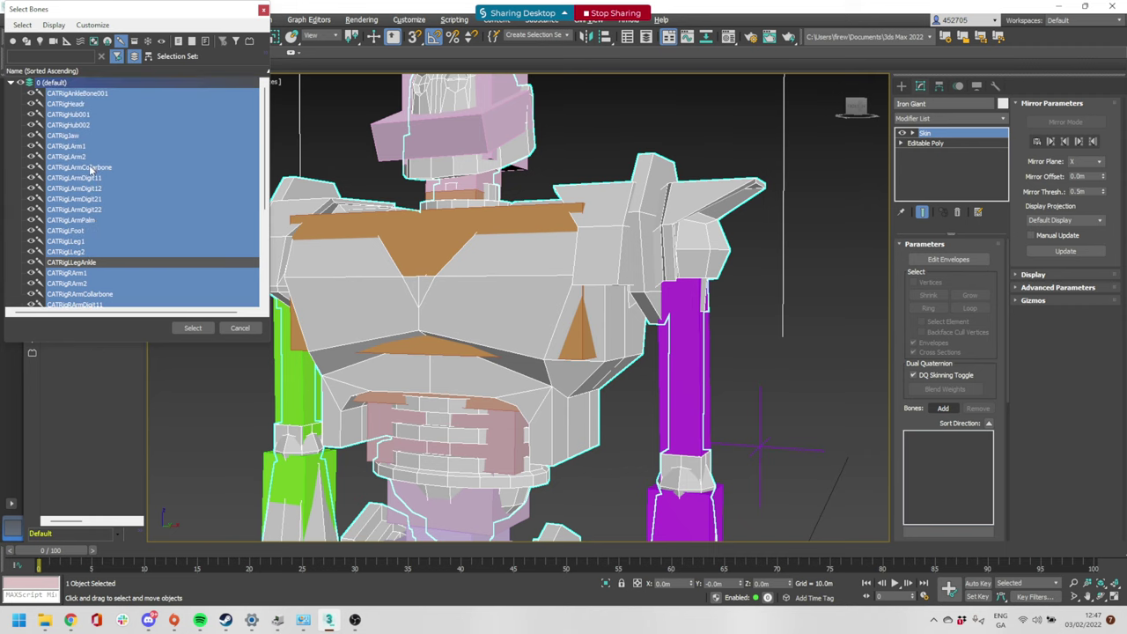
pyautogui.keyDown('ctrl'); pyautogui.click(91, 167); pyautogui.keyUp('ctrl')
pyautogui.scroll(-2, 112, 148)
pyautogui.scroll(-1, 113, 163)
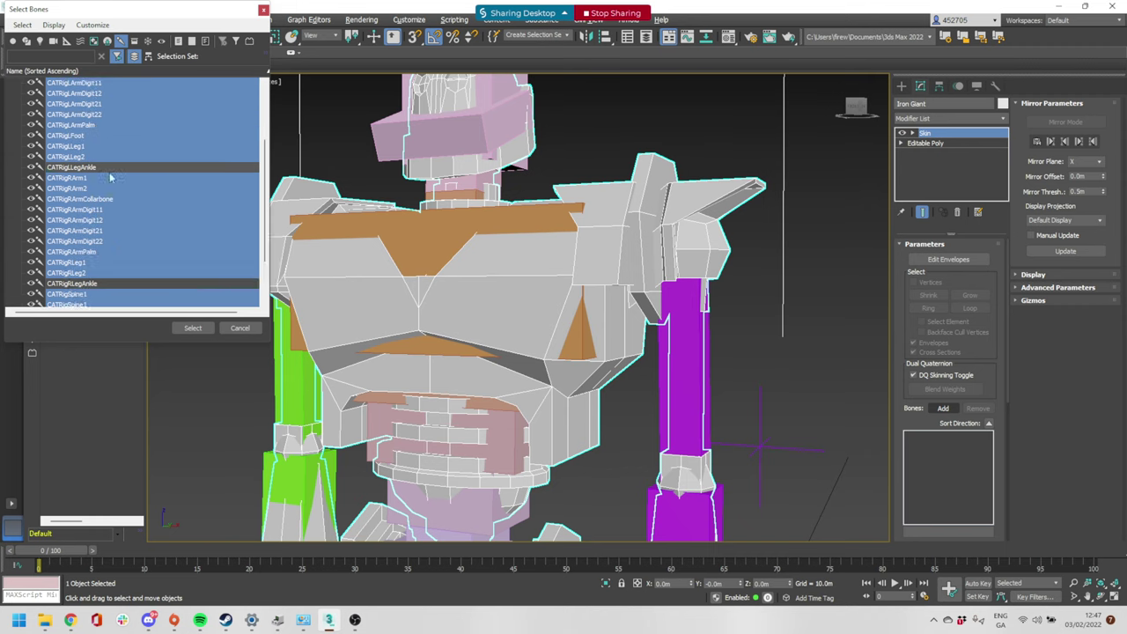
pyautogui.keyDown('ctrl'); pyautogui.click(106, 199); pyautogui.keyUp('ctrl')
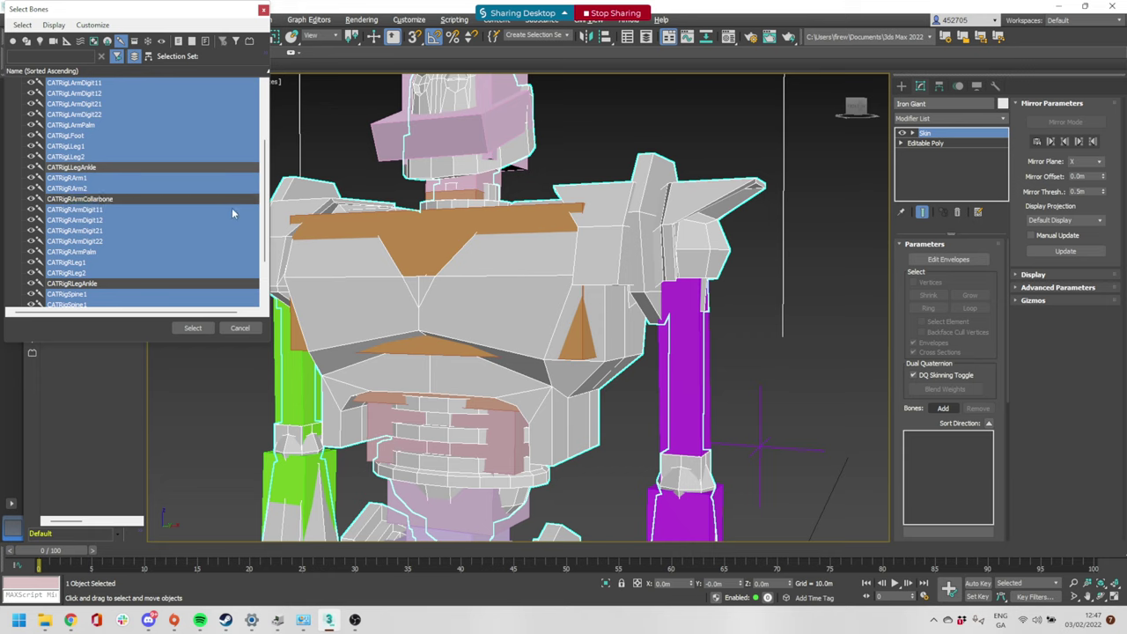
pyautogui.keyDown('ctrl'); pyautogui.click(88, 283); pyautogui.keyUp('ctrl')
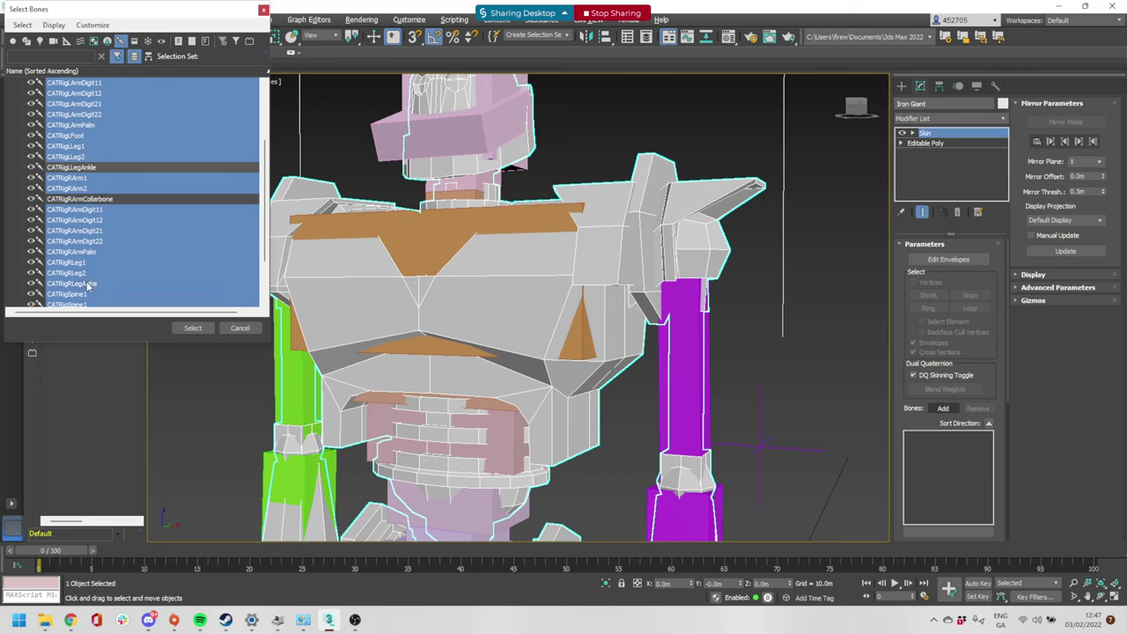
pyautogui.click(192, 328)
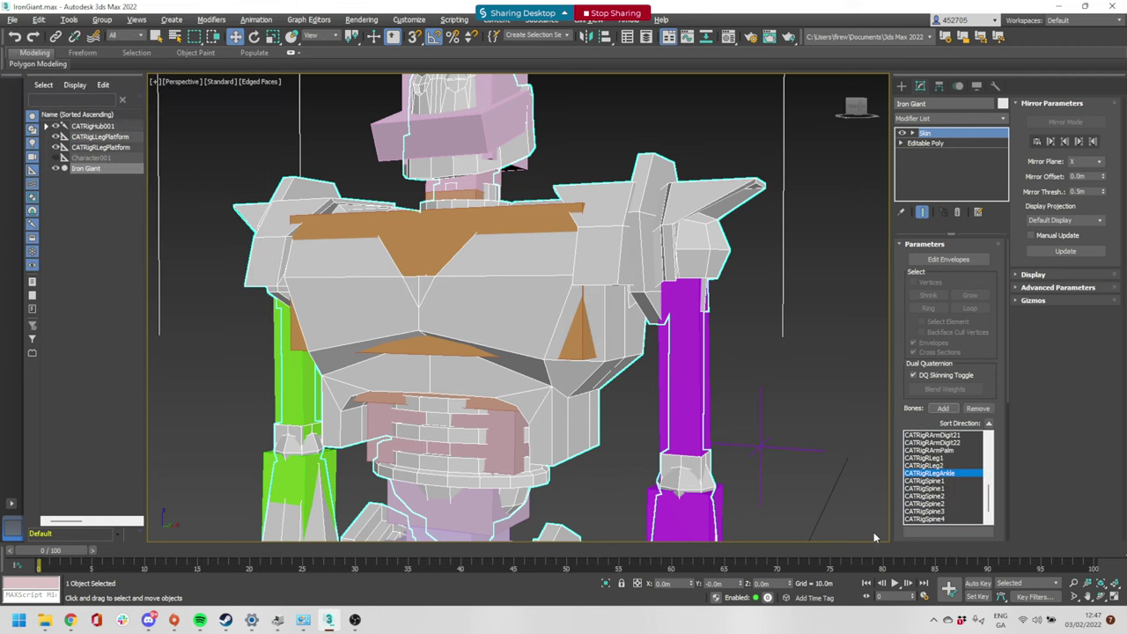
pyautogui.scroll(-1, 944, 475)
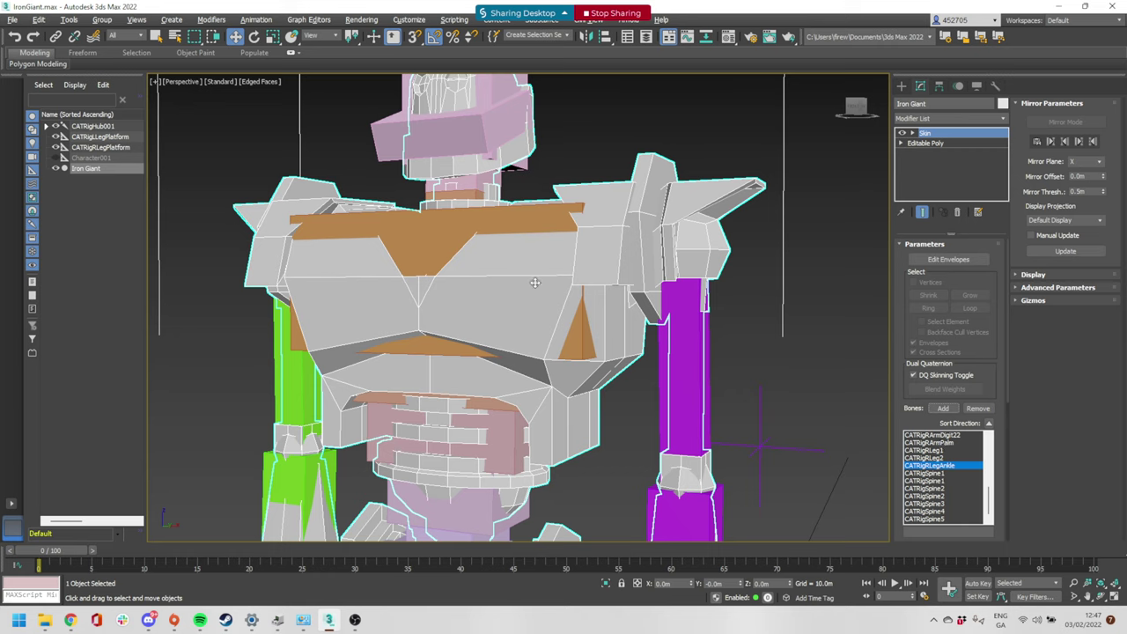
# Select the CATRigLArm1 bone, add an absolute animation layer to the rig, and switch the rig from setup to animation mode
pyautogui.click(957, 85)
pyautogui.click(793, 332)
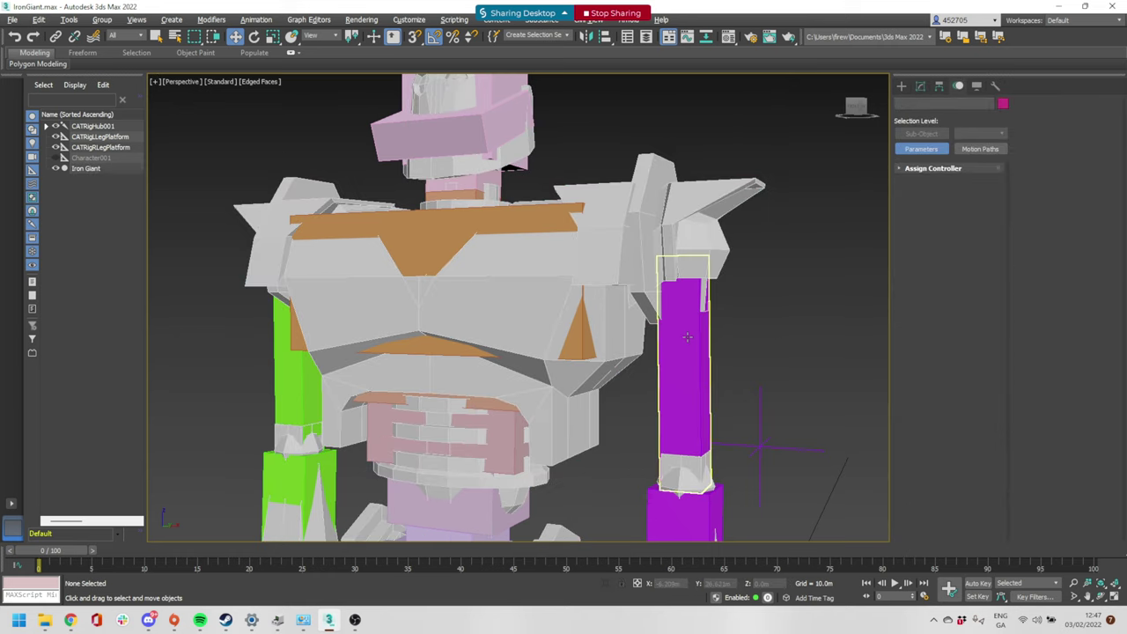
pyautogui.click(687, 336)
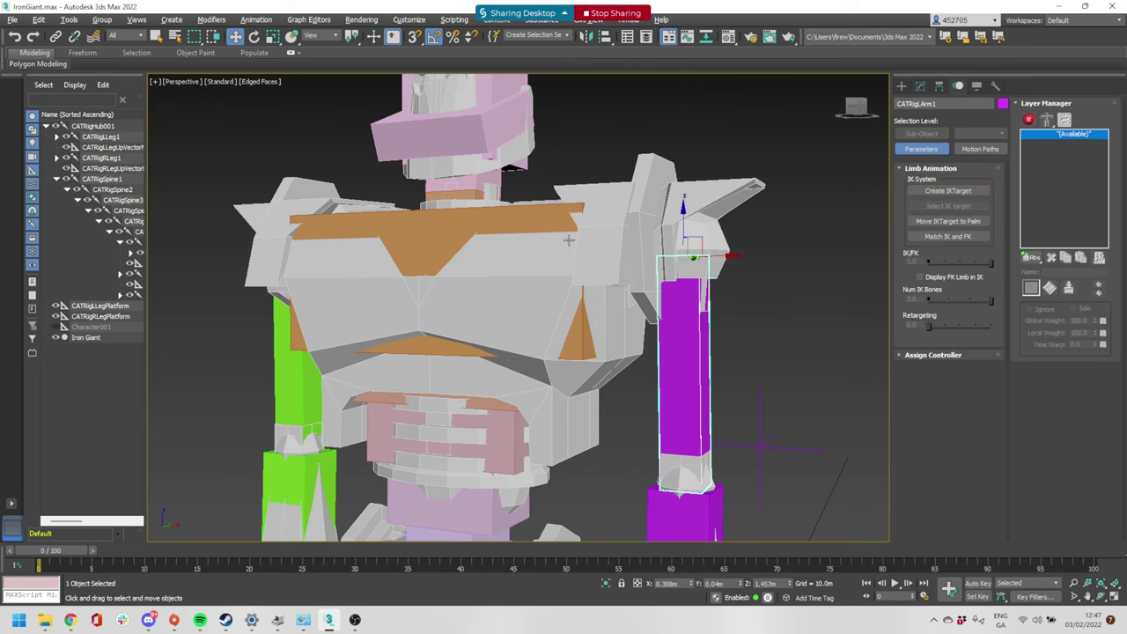
pyautogui.click(1031, 257)
pyautogui.moveTo(1036, 257); pyautogui.dragTo(1032, 270)
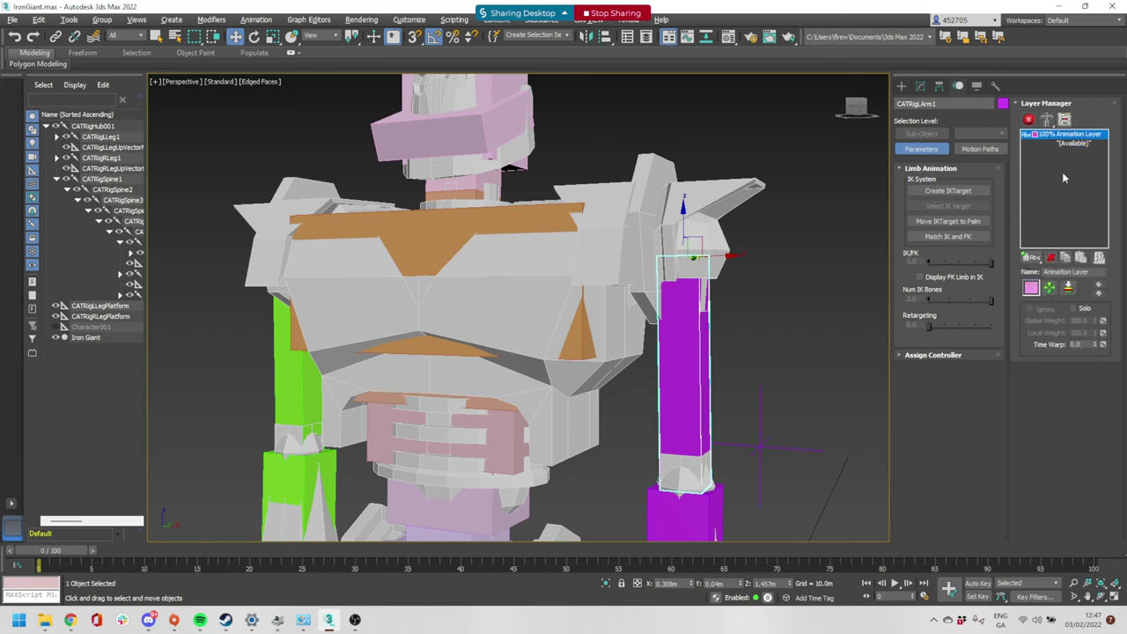
pyautogui.click(1076, 143)
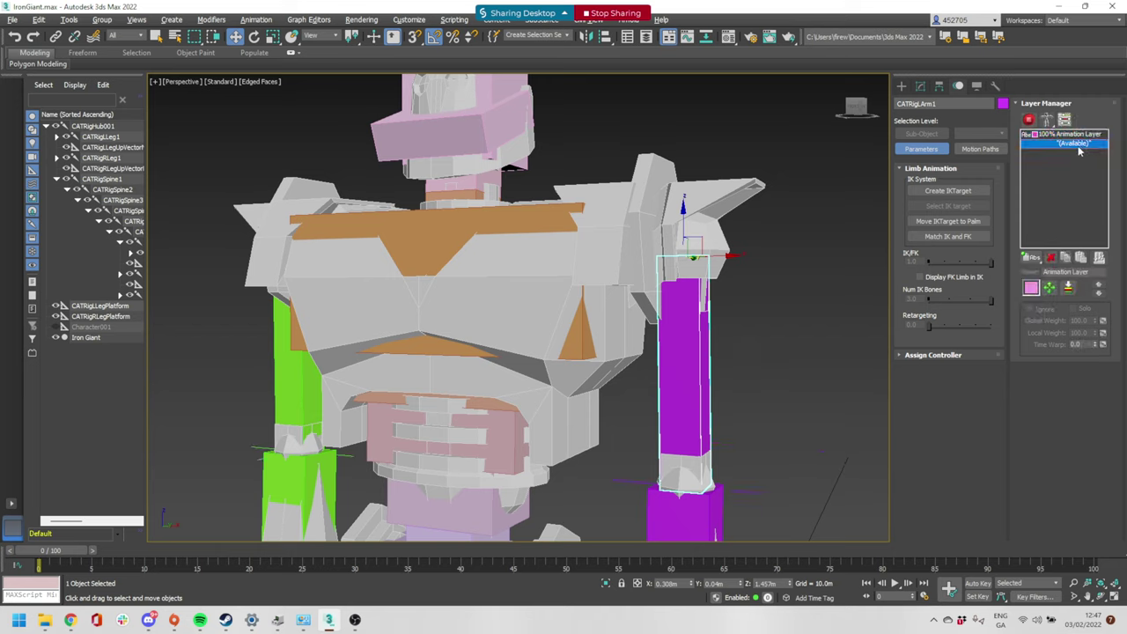
pyautogui.click(1080, 134)
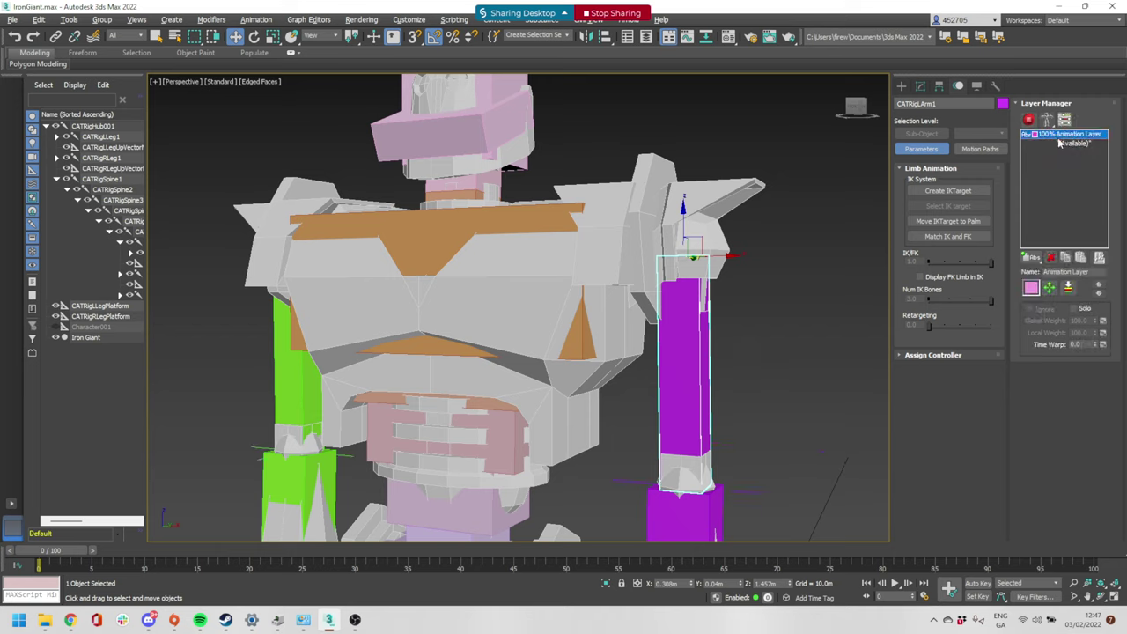
pyautogui.click(1028, 121)
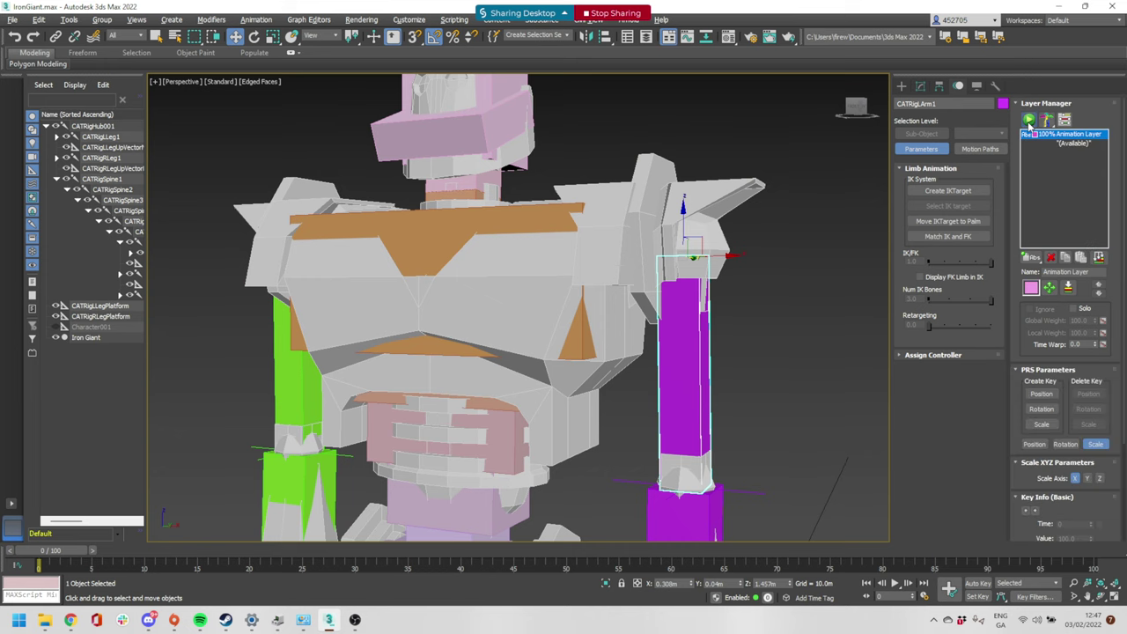
# Select the pelvis hub with its entire bone hierarchy and set a key at frame 0
pyautogui.scroll(-5, 708, 374)
pyautogui.scroll(2, 717, 440)
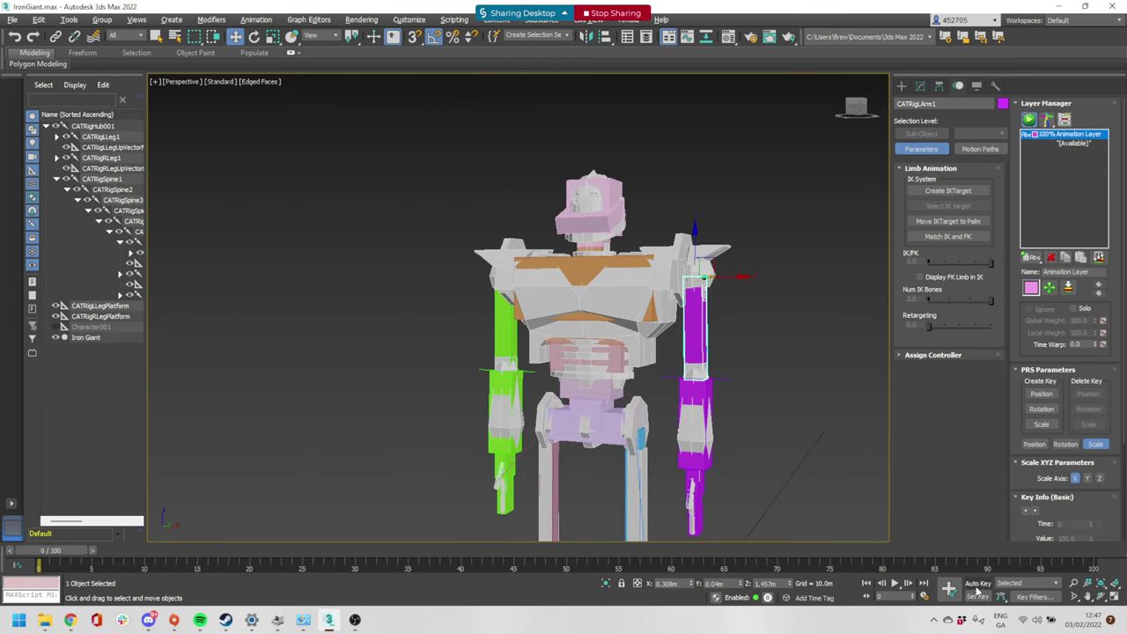
pyautogui.moveTo(733, 448); pyautogui.dragTo(719, 368, button='middle')
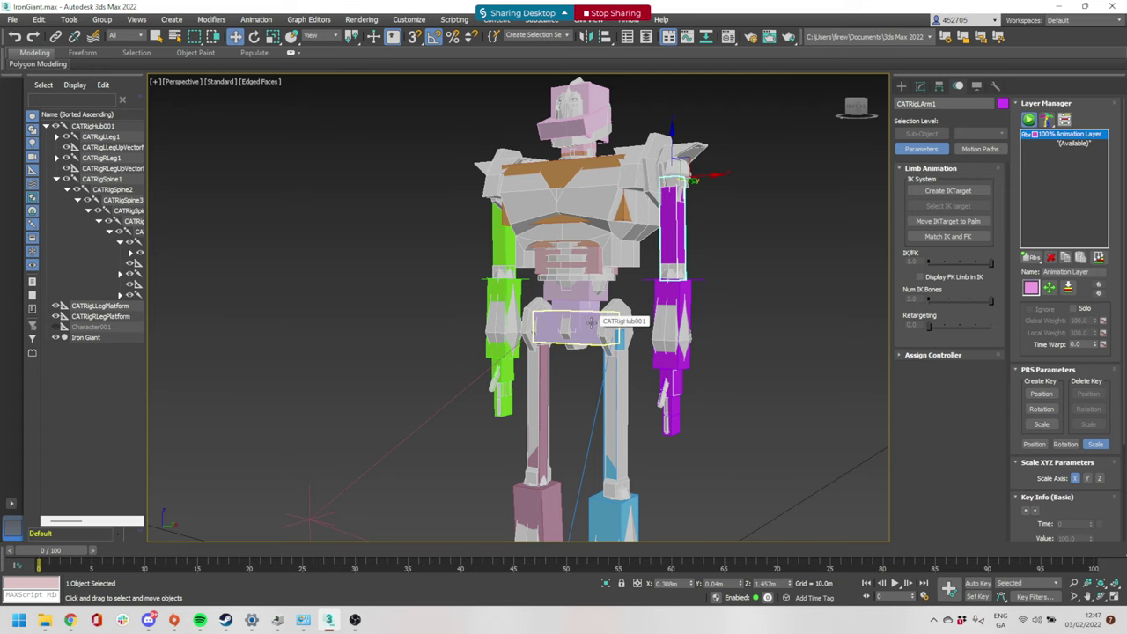
pyautogui.hotkey('ctrl', 'd')
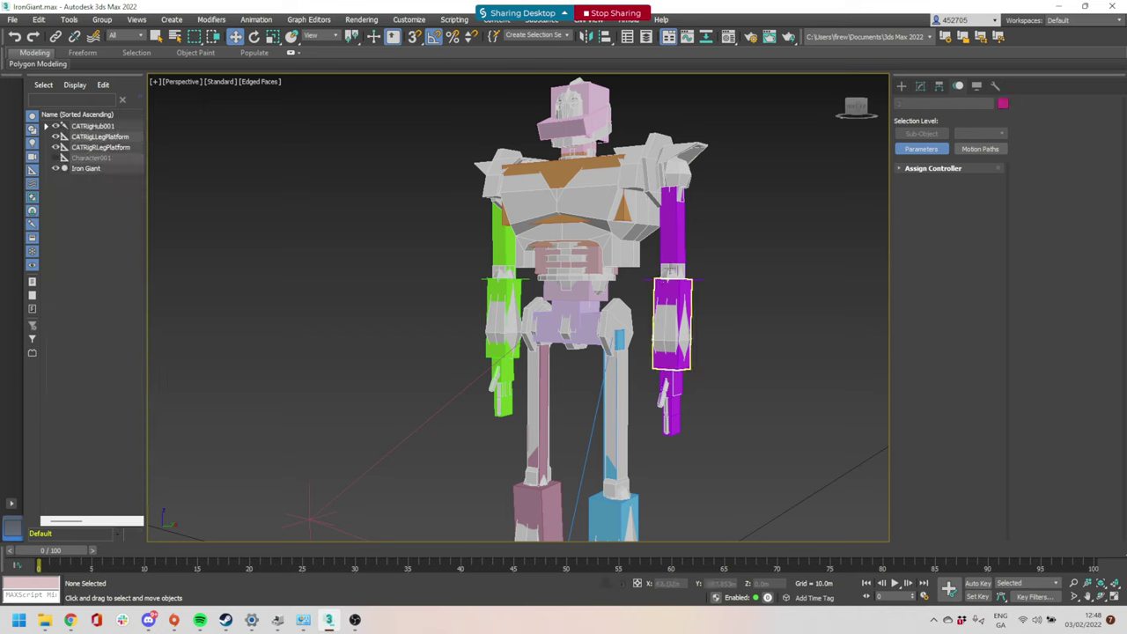
pyautogui.doubleClick(670, 255)
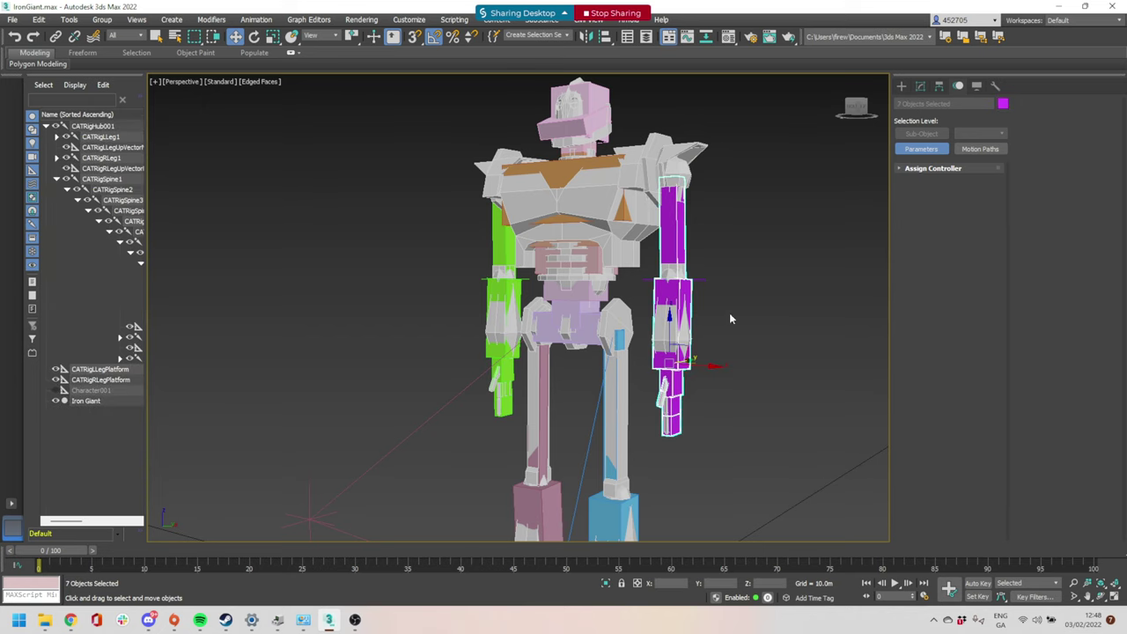
pyautogui.click(726, 229)
pyautogui.doubleClick(675, 225)
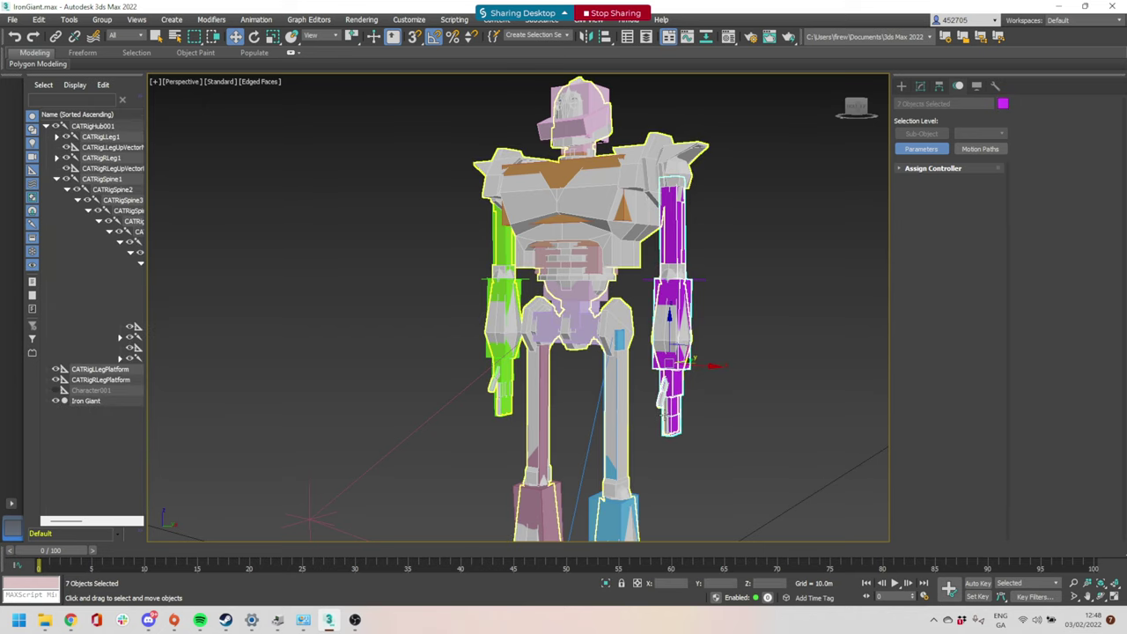
pyautogui.doubleClick(580, 330)
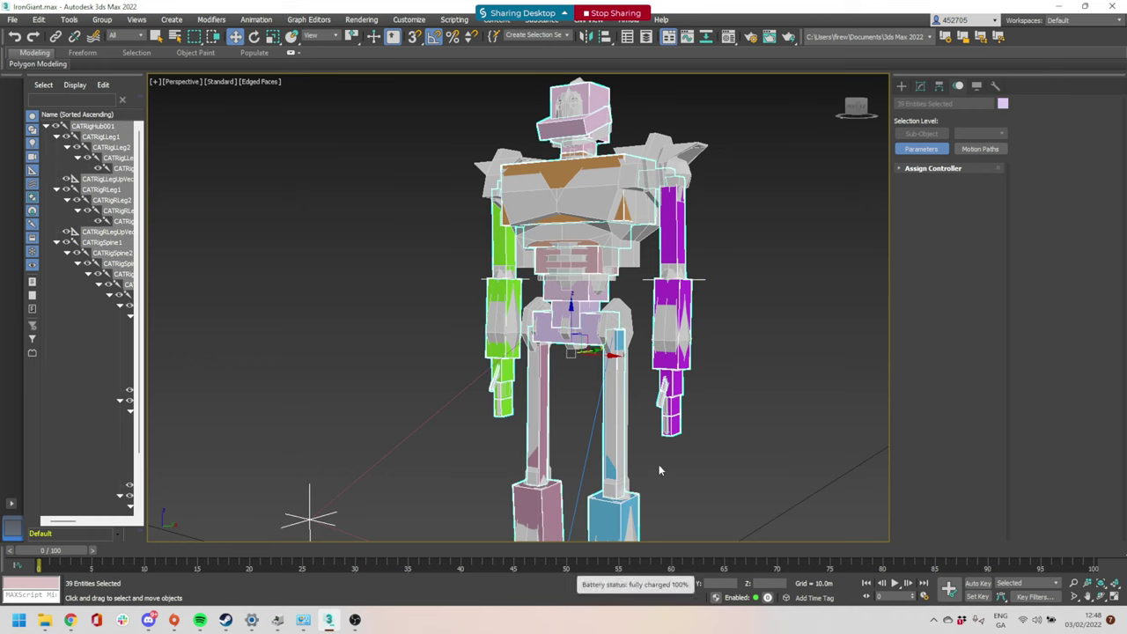
pyautogui.click(948, 587)
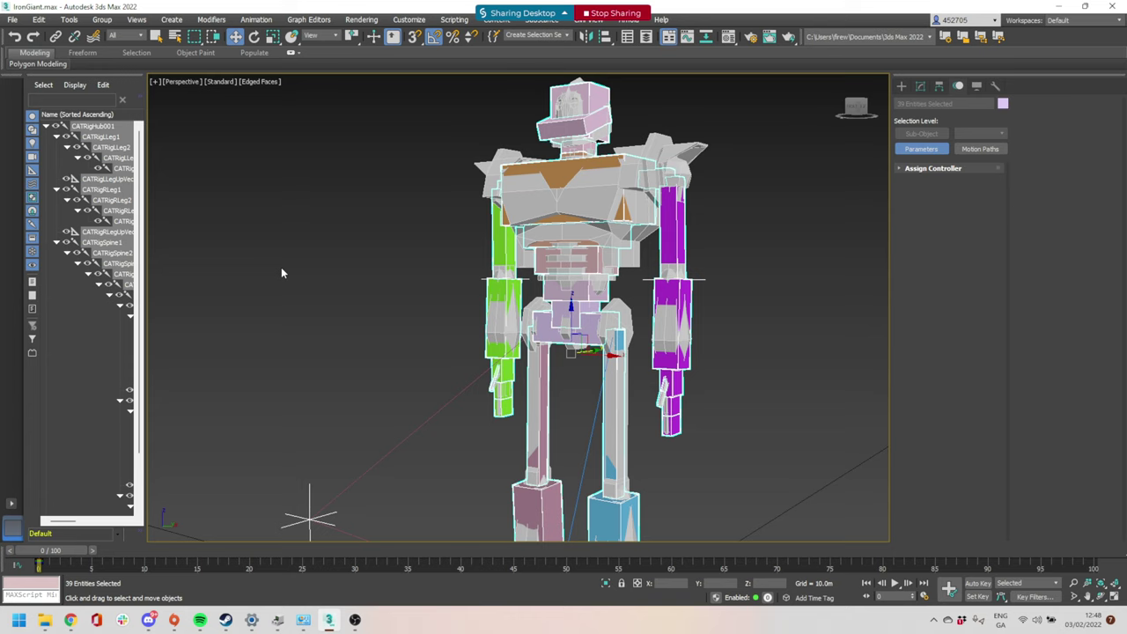
# Move the current time to frame 10 with the rig hierarchy selected
pyautogui.moveTo(50, 551); pyautogui.dragTo(2, 546)
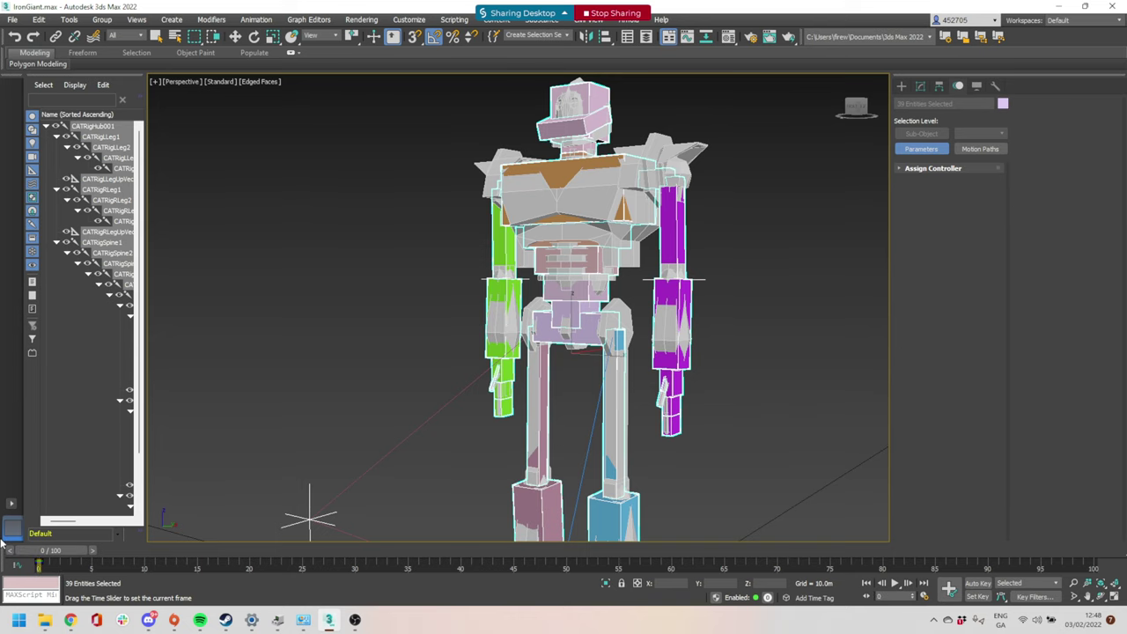
pyautogui.press('w')
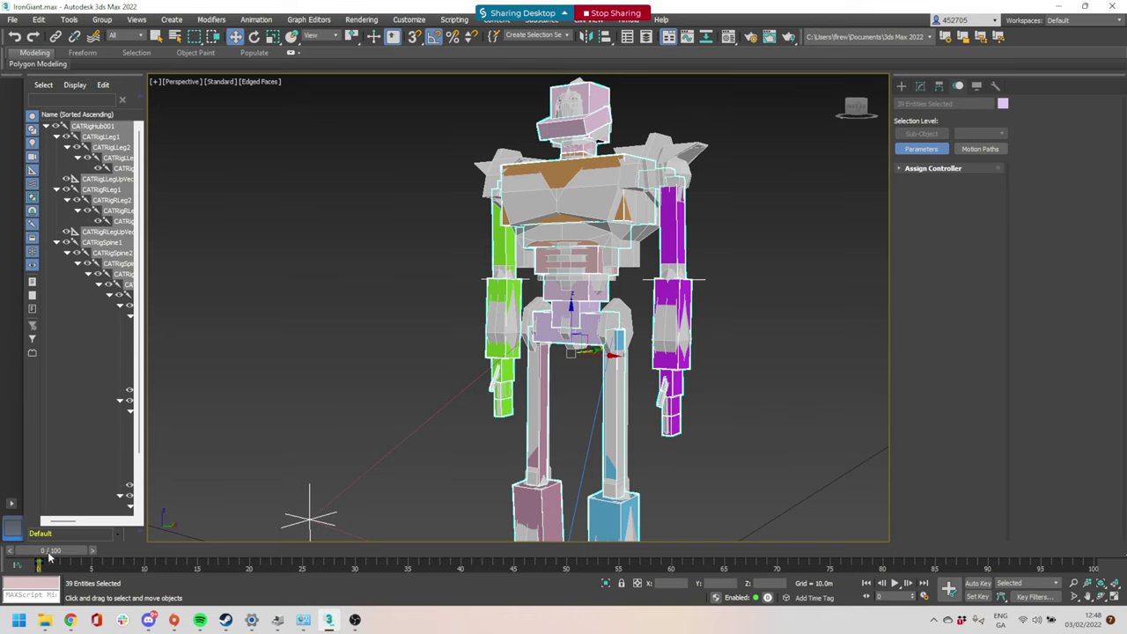
pyautogui.moveTo(51, 551); pyautogui.dragTo(145, 551)
# Try moving the CATRigLArmPalm bone forward and upward at frame 10 to bend the arm, and undo the move
pyautogui.scroll(3, 724, 385)
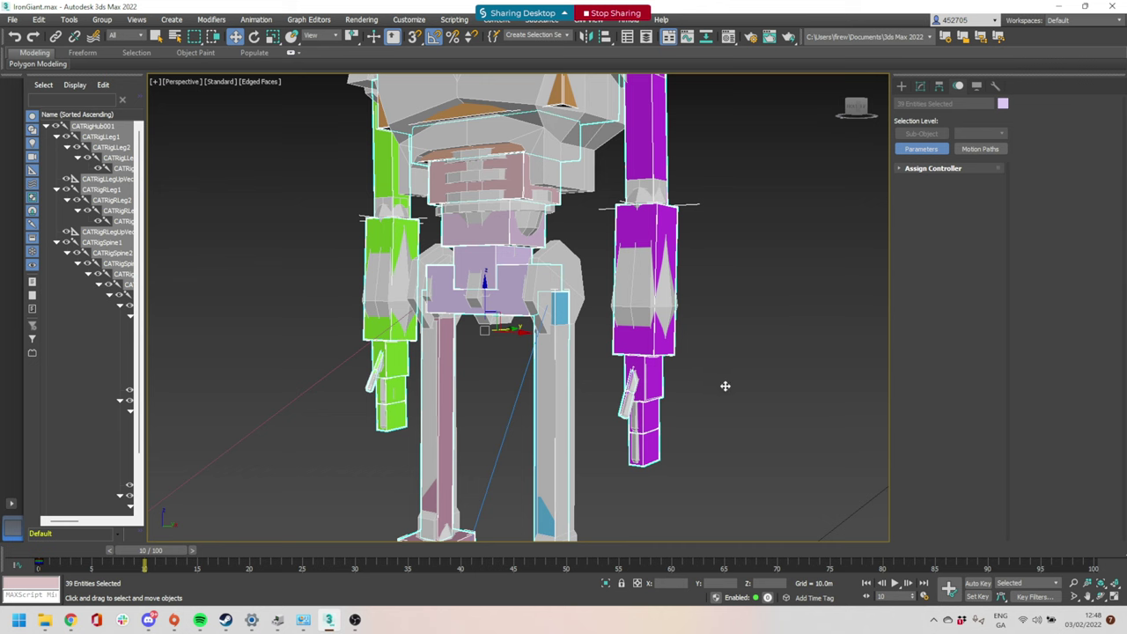
pyautogui.click(725, 386)
pyautogui.keyDown('alt'); pyautogui.moveTo(725, 388); pyautogui.dragTo(672, 394, button='middle'); pyautogui.keyUp('alt')
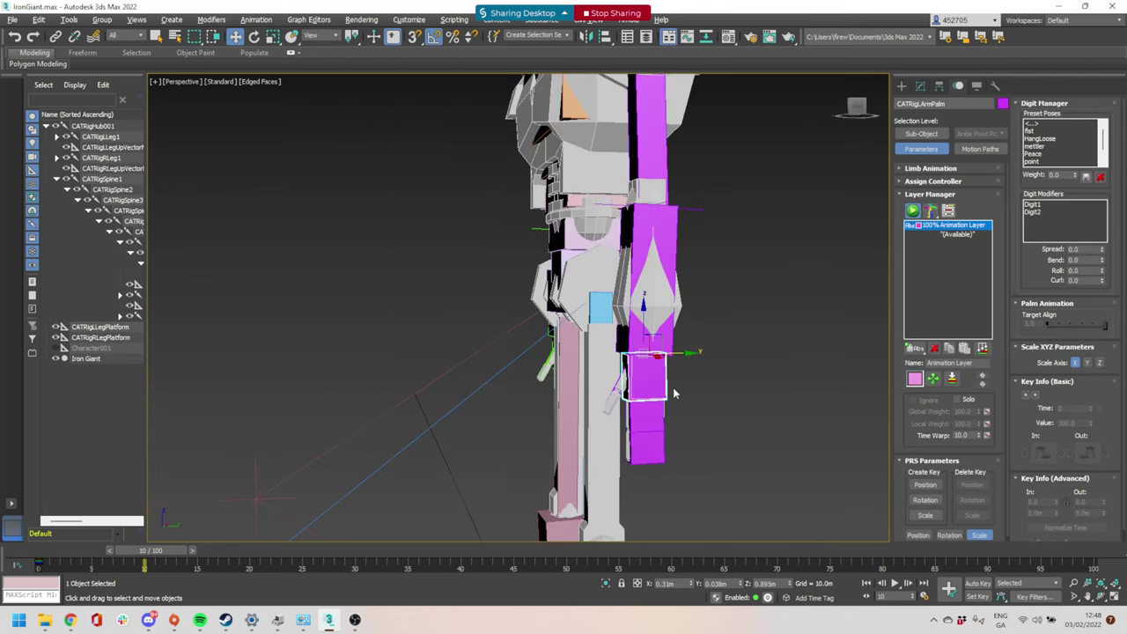
pyautogui.moveTo(656, 355); pyautogui.dragTo(702, 290)
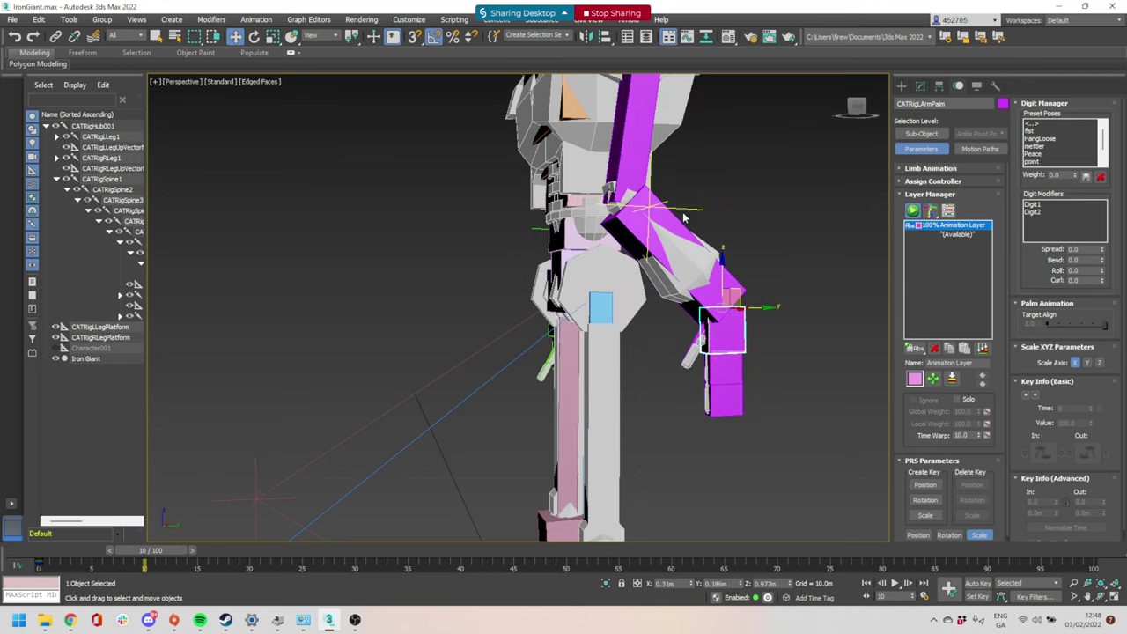
pyautogui.keyDown('alt'); pyautogui.moveTo(689, 292); pyautogui.dragTo(554, 310, button='middle'); pyautogui.keyUp('alt')
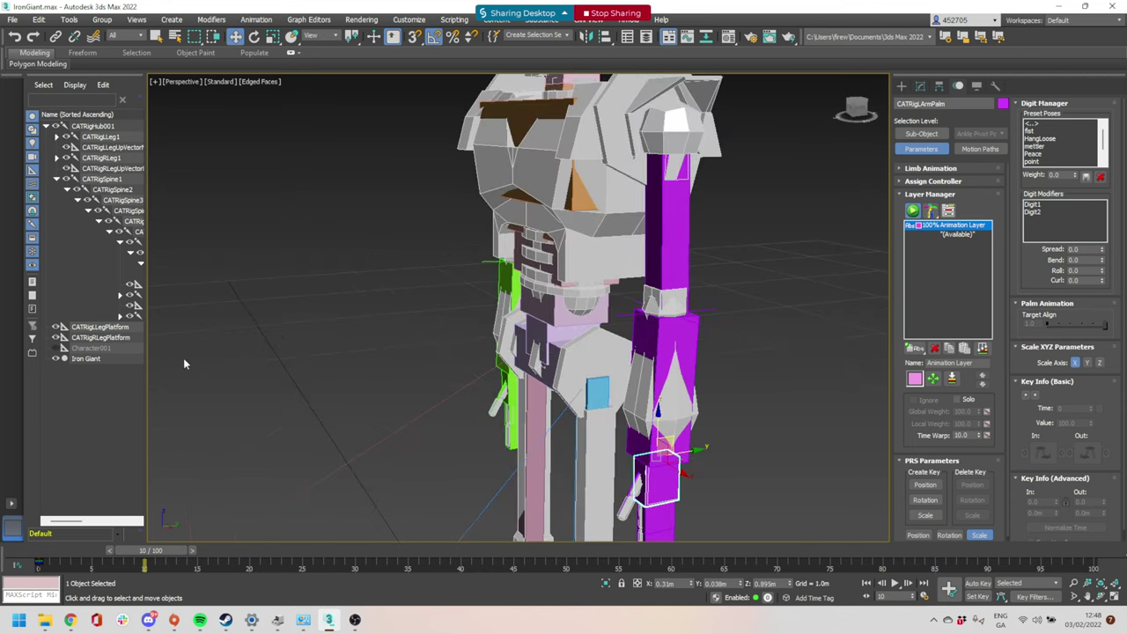
# Select the up-vector nodes of both arms and move them back behind the robot
pyautogui.click(493, 262)
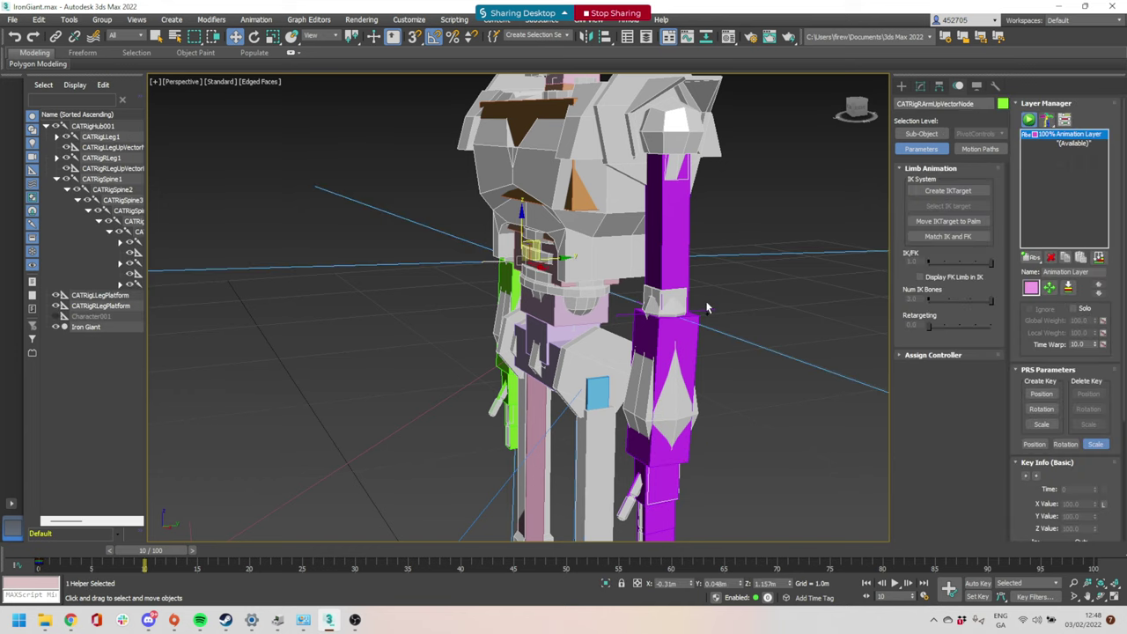
pyautogui.keyDown('ctrl'); pyautogui.click(706, 309); pyautogui.keyUp('ctrl')
pyautogui.moveTo(611, 280); pyautogui.dragTo(767, 343)
# Try moving the left palm again to test the elbow bend against the relocated up-vector node, and undo the move
pyautogui.click(670, 463)
pyautogui.keyDown('alt'); pyautogui.moveTo(672, 450); pyautogui.dragTo(697, 470, button='middle'); pyautogui.keyUp('alt')
pyautogui.moveTo(674, 441); pyautogui.dragTo(640, 343)
pyautogui.hotkey('ctrl', 'z')
pyautogui.keyDown('alt'); pyautogui.moveTo(653, 378); pyautogui.dragTo(774, 432, button='middle'); pyautogui.keyUp('alt')
pyautogui.scroll(-5, 772, 432)
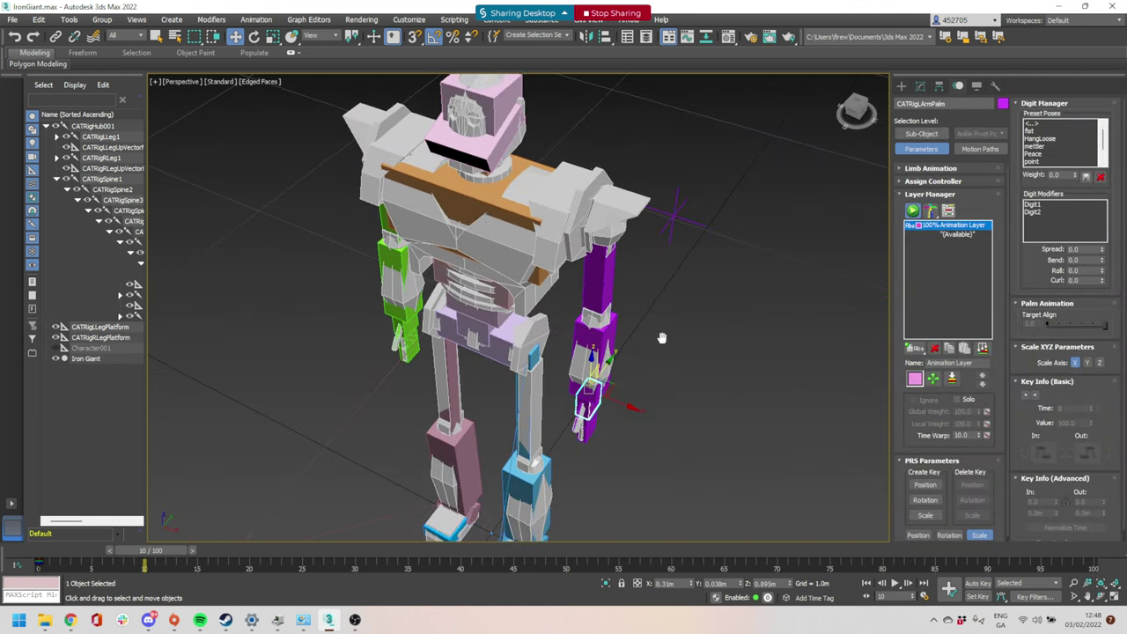
# Try moving the left arm's up-vector node farther outward and raising CATRigLArmPalm forward to test the elbow bend
pyautogui.moveTo(654, 154); pyautogui.dragTo(743, 281)
pyautogui.moveTo(721, 235); pyautogui.dragTo(831, 267)
pyautogui.click(603, 408)
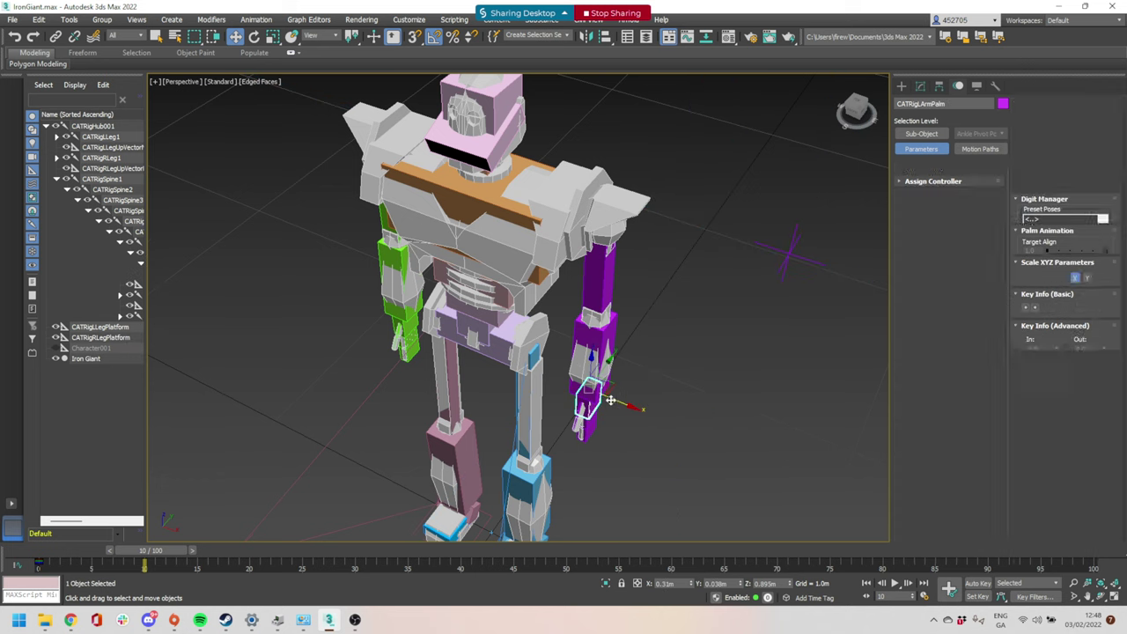
pyautogui.moveTo(611, 389)
pyautogui.mouseDown()
pyautogui.moveTo(577, 341)
pyautogui.moveTo(620, 388)
pyautogui.mouseUp()
pyautogui.hotkey('ctrl', 'z')
pyautogui.keyDown('alt'); pyautogui.moveTo(620, 388); pyautogui.dragTo(539, 359, button='middle'); pyautogui.keyUp('alt')
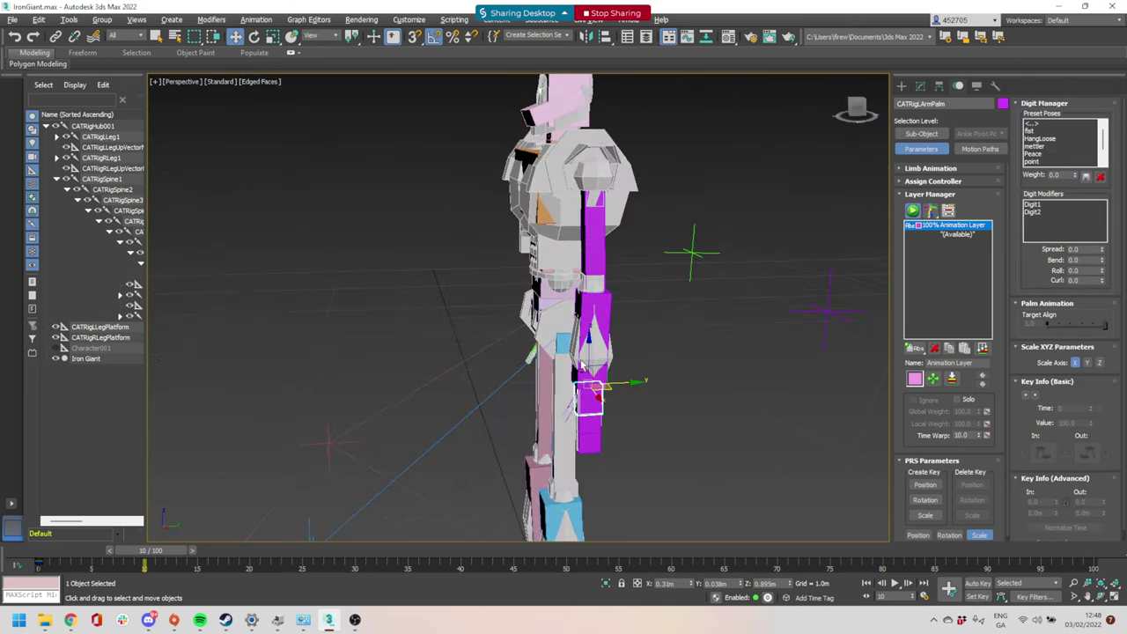
pyautogui.moveTo(602, 372); pyautogui.dragTo(588, 320)
pyautogui.keyDown('alt'); pyautogui.moveTo(639, 338); pyautogui.dragTo(740, 322, button='middle'); pyautogui.keyUp('alt')
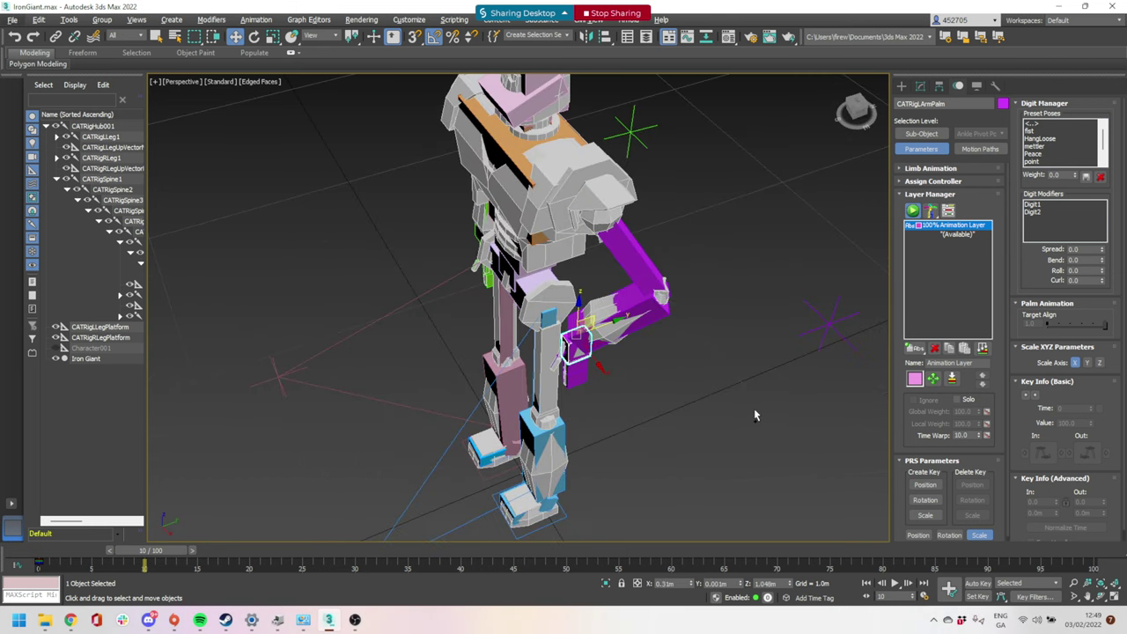
# Undo the left palm and left up-vector node moves
pyautogui.keyDown('alt'); pyautogui.moveTo(754, 408); pyautogui.dragTo(673, 364, button='middle'); pyautogui.keyUp('alt')
pyautogui.click(673, 365)
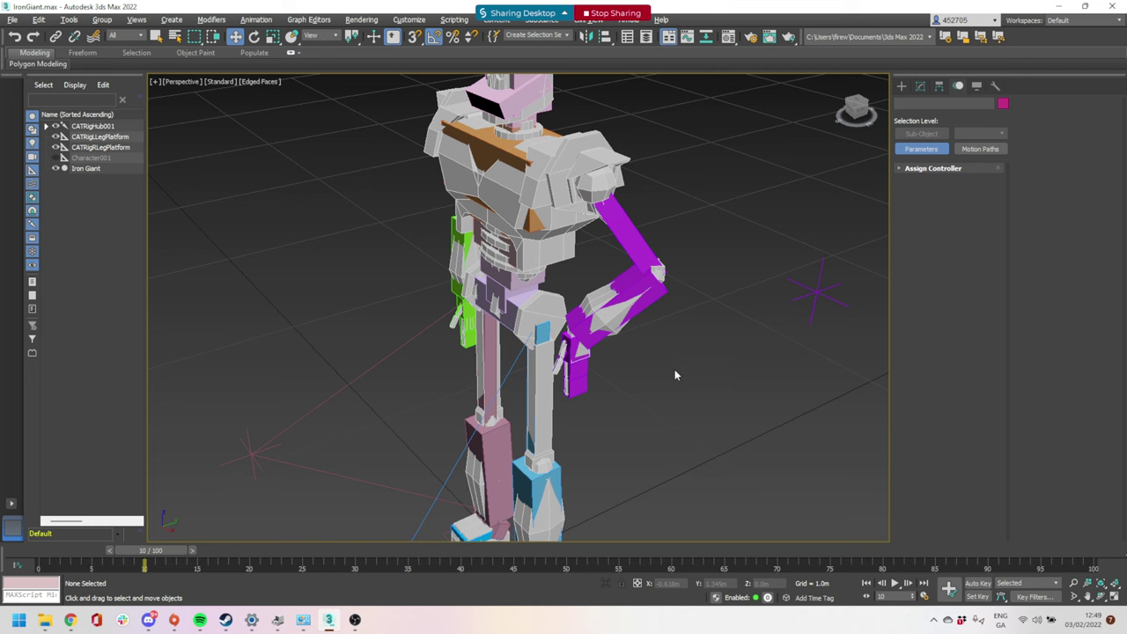
pyautogui.hotkey('ctrl', 'z')
pyautogui.hotkey('ctrl', 'z')
pyautogui.hotkey('ctrl', 'z')
pyautogui.hotkey('ctrl', 'z')
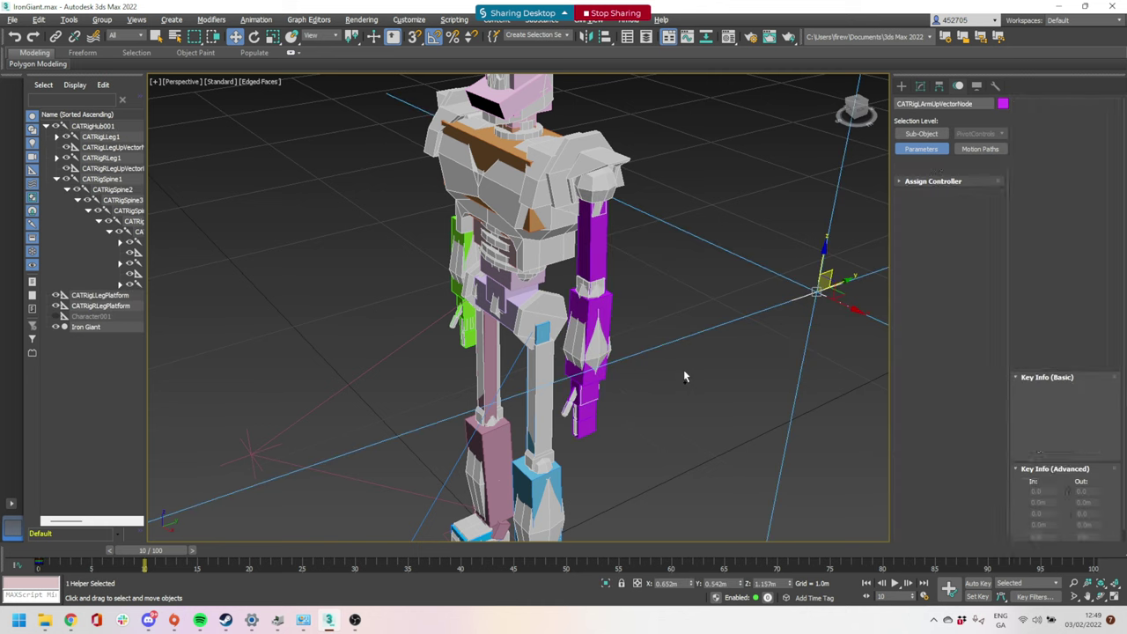
# Move the current time to frame 5 and turn on Auto Key
pyautogui.keyDown('alt'); pyautogui.moveTo(686, 368); pyautogui.dragTo(618, 334, button='middle'); pyautogui.keyUp('alt')
pyautogui.scroll(-3, 617, 335)
pyautogui.moveTo(181, 551); pyautogui.dragTo(91, 551)
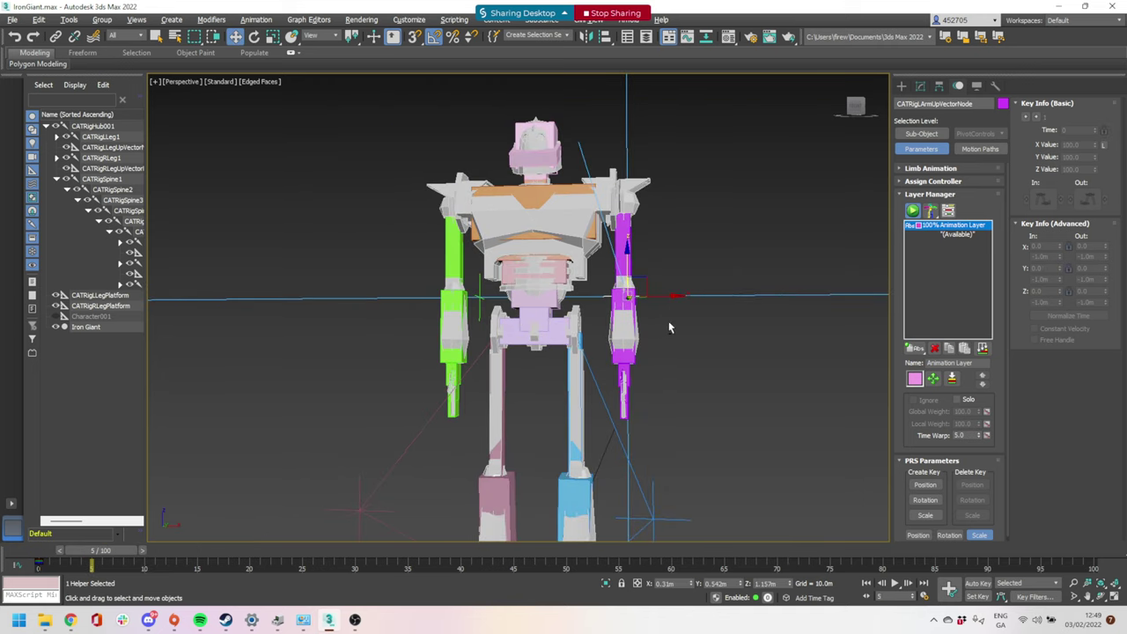
pyautogui.keyDown('alt'); pyautogui.moveTo(654, 322); pyautogui.dragTo(662, 342, button='middle'); pyautogui.keyUp('alt')
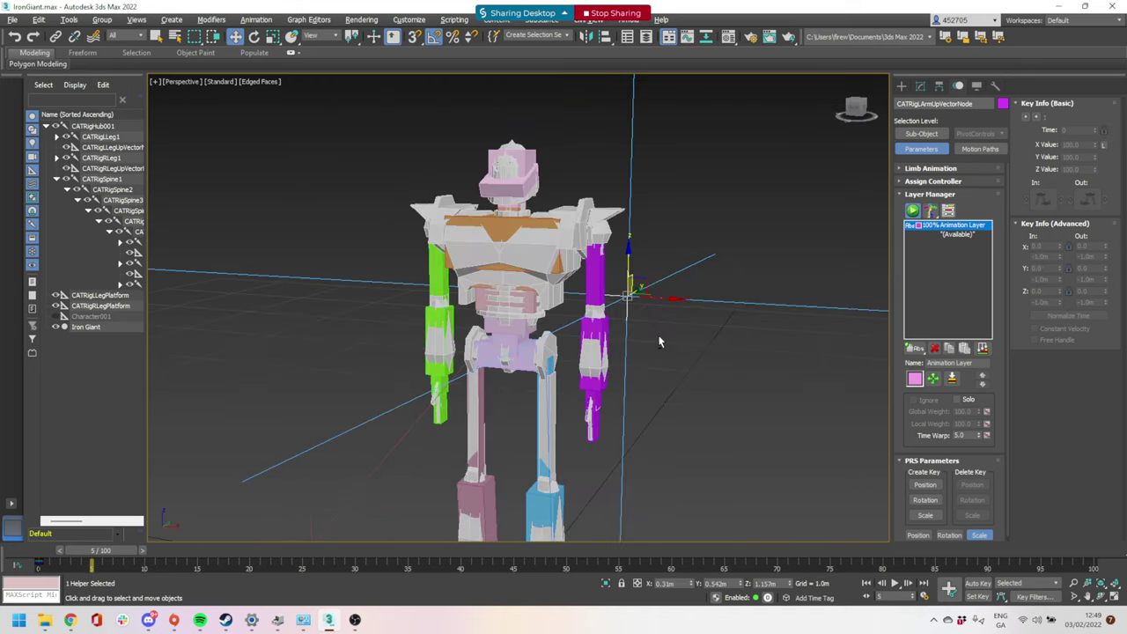
pyautogui.click(977, 584)
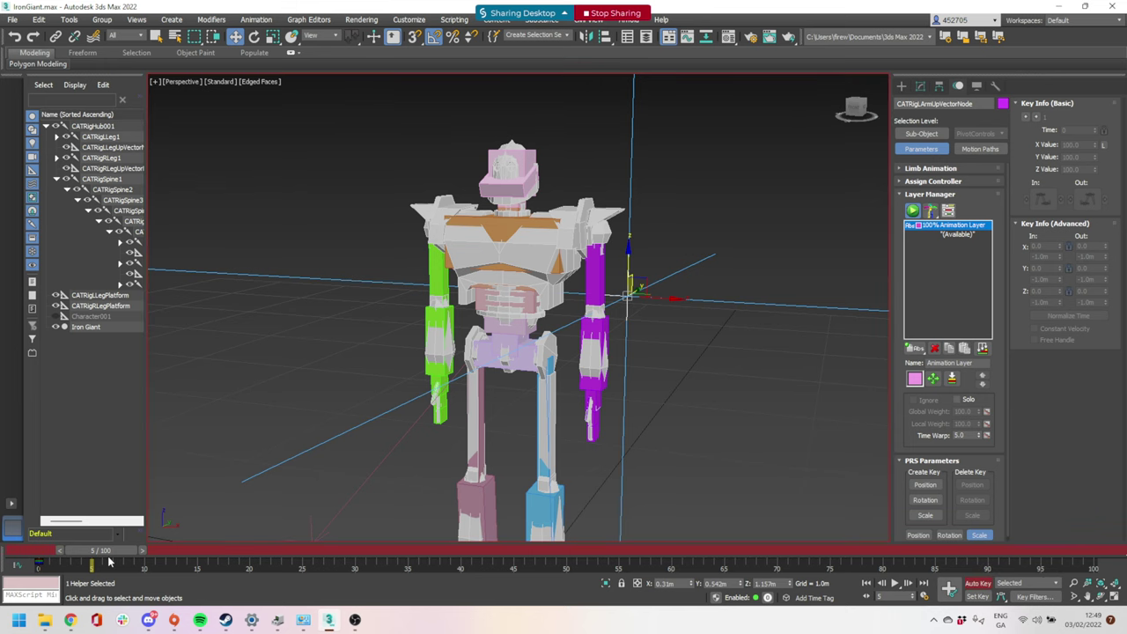
# Select the whole rig hierarchy from CATRigHub001, set keys at frame 0, and return to frame 5
pyautogui.moveTo(527, 361); pyautogui.dragTo(517, 294, button='middle')
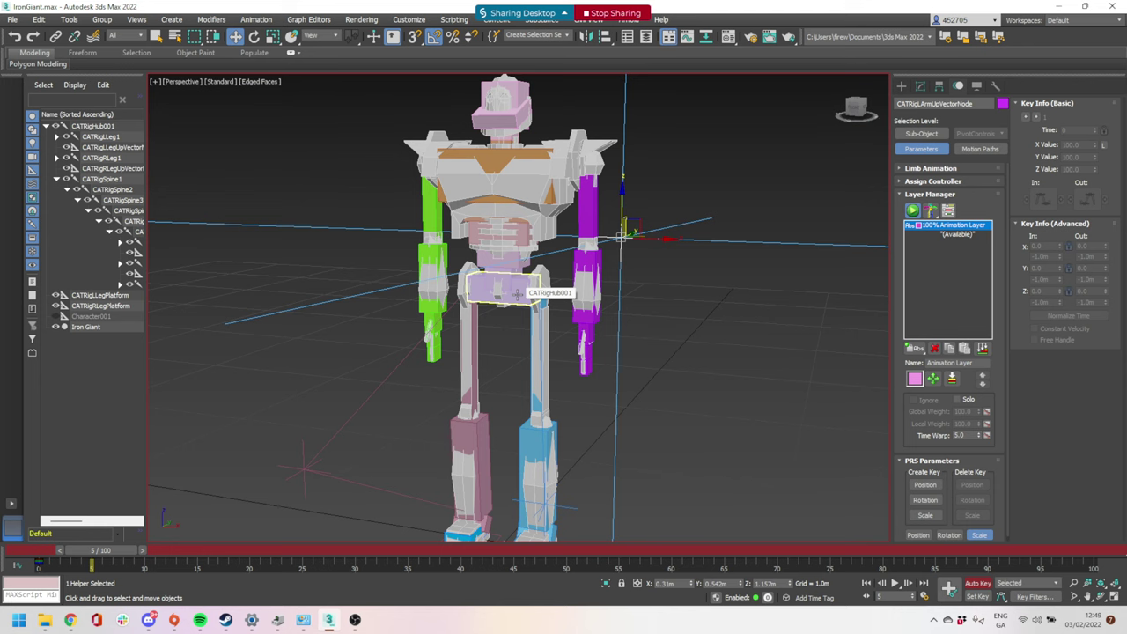
pyautogui.keyDown('alt'); pyautogui.moveTo(672, 277); pyautogui.dragTo(653, 309, button='middle'); pyautogui.keyUp('alt')
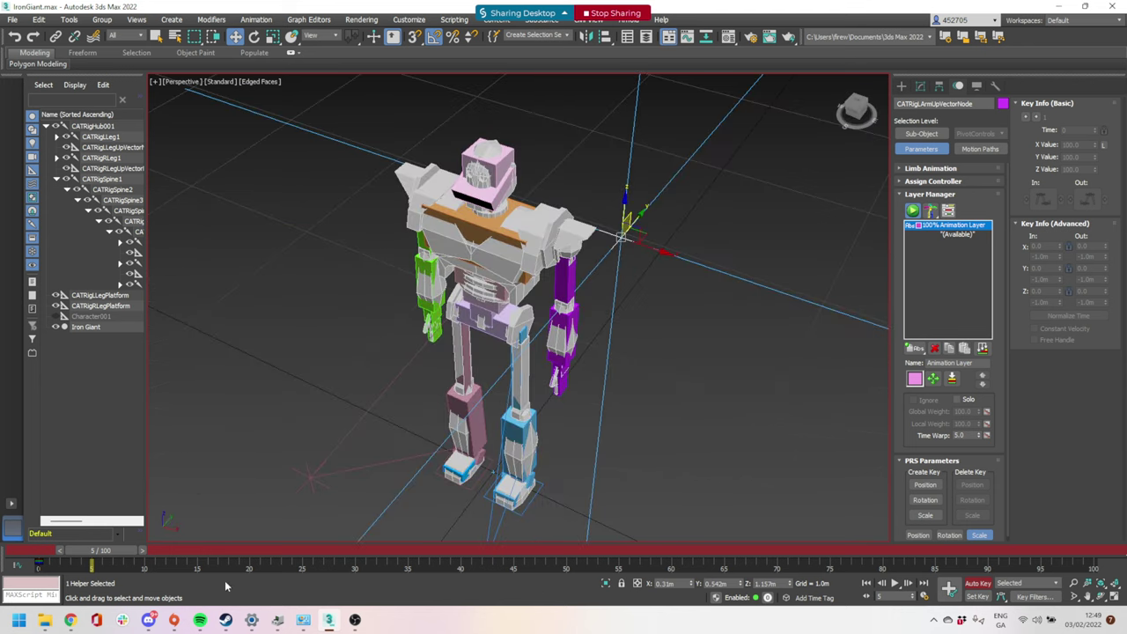
pyautogui.doubleClick(497, 327)
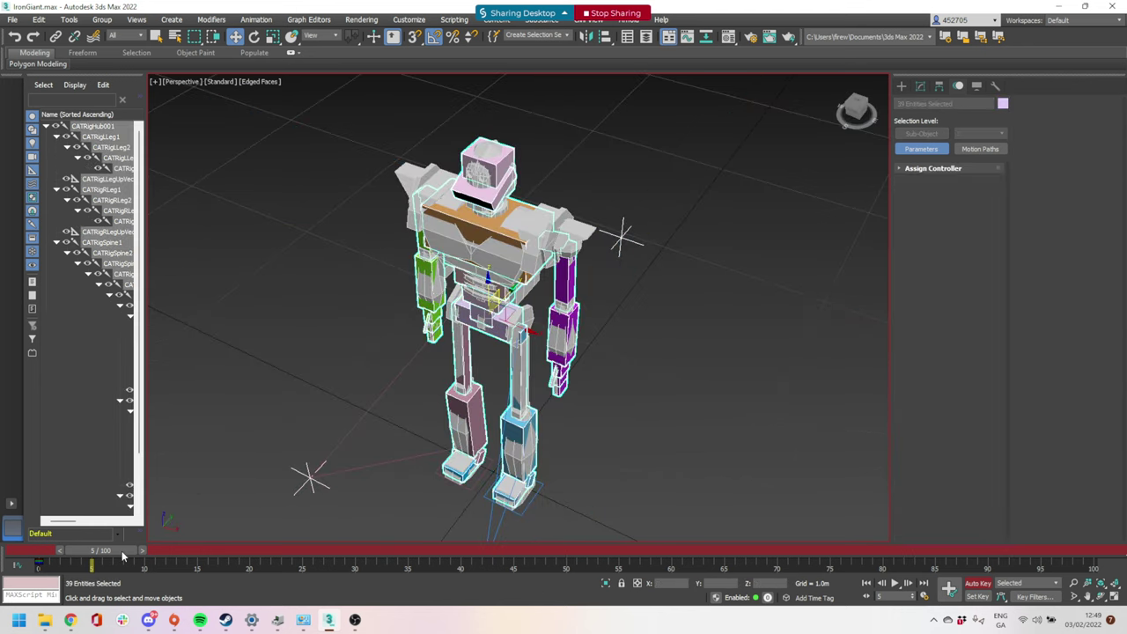
pyautogui.moveTo(123, 554); pyautogui.dragTo(8, 562)
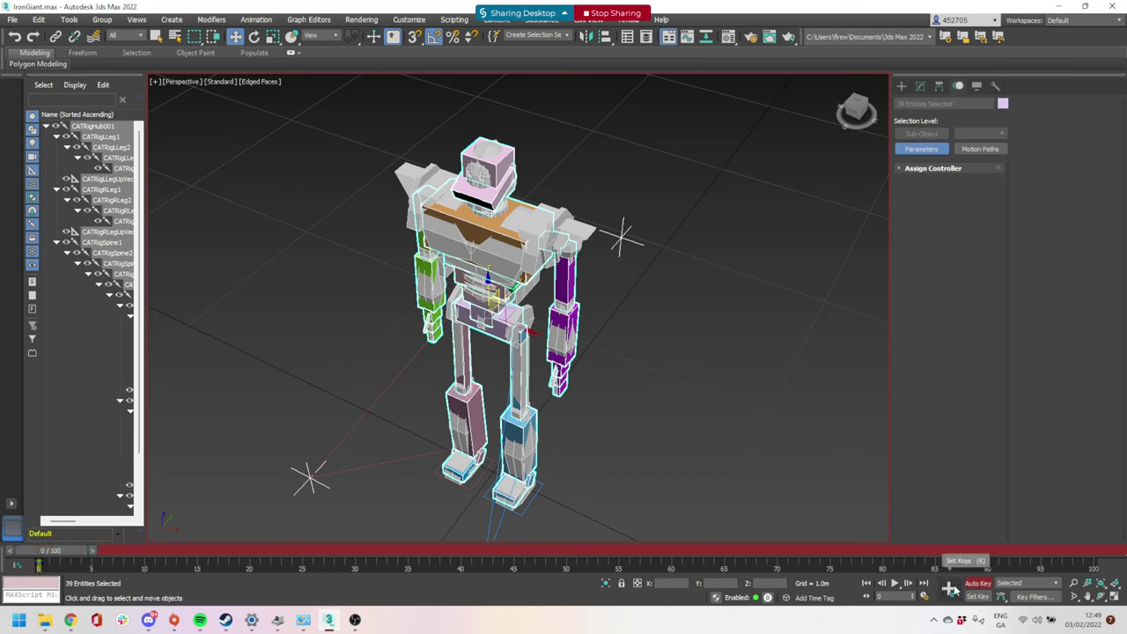
pyautogui.moveTo(49, 552); pyautogui.dragTo(98, 550)
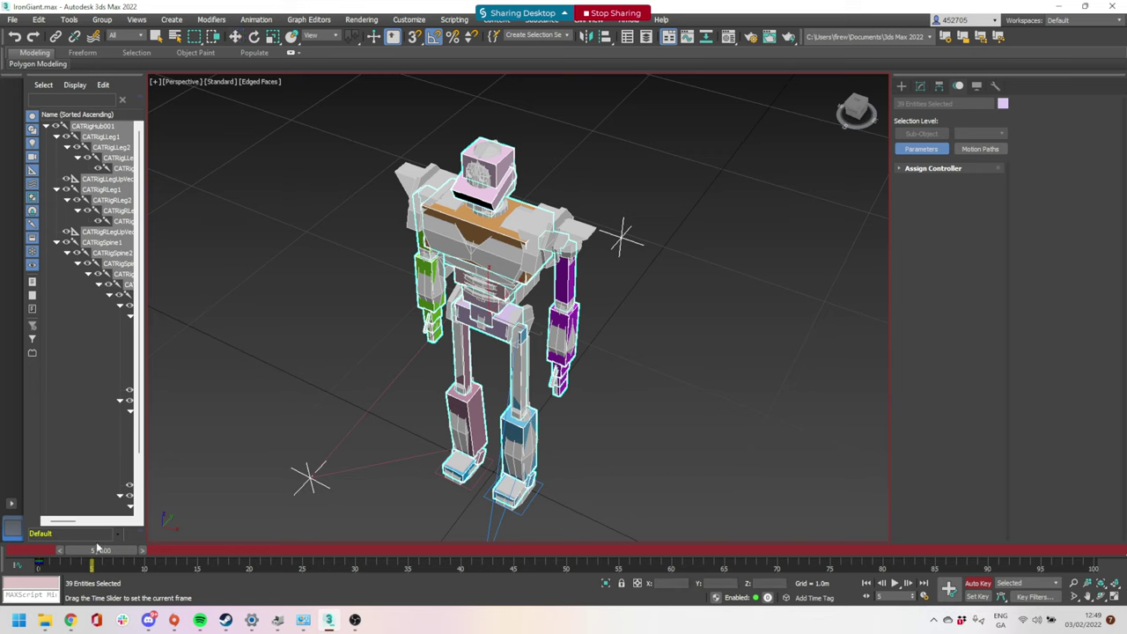
pyautogui.press('w')
# Move CATRigLArmPalm outward and up at frame 5 and reposition the left arm's up-vector node to bend the elbow
pyautogui.keyDown('alt'); pyautogui.moveTo(478, 339); pyautogui.dragTo(550, 309, button='middle'); pyautogui.keyUp('alt')
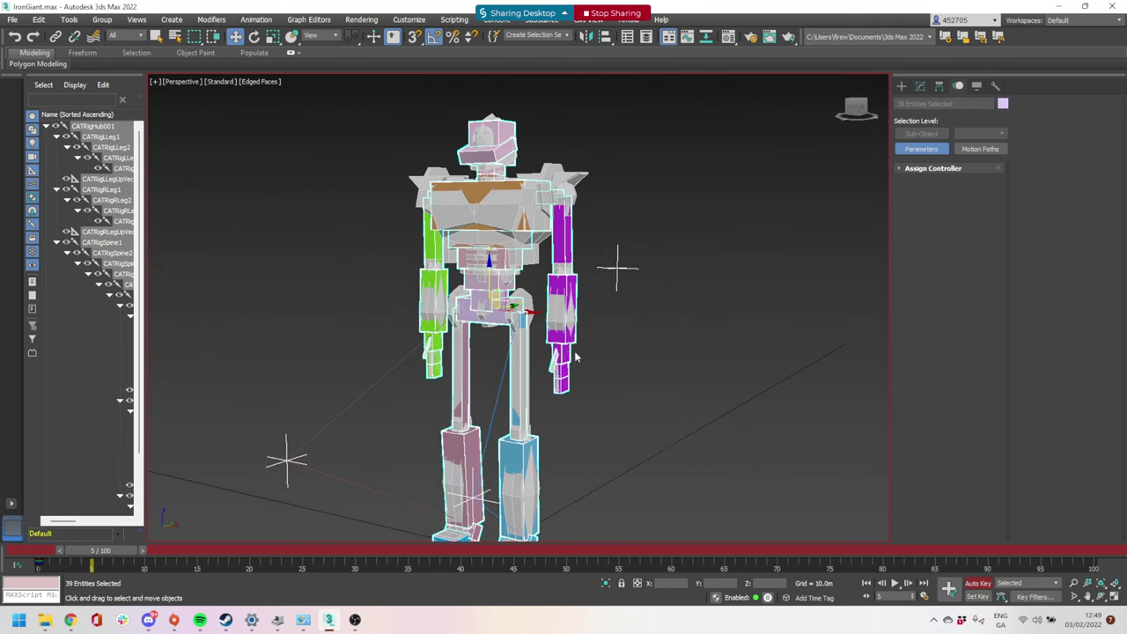
pyautogui.click(561, 356)
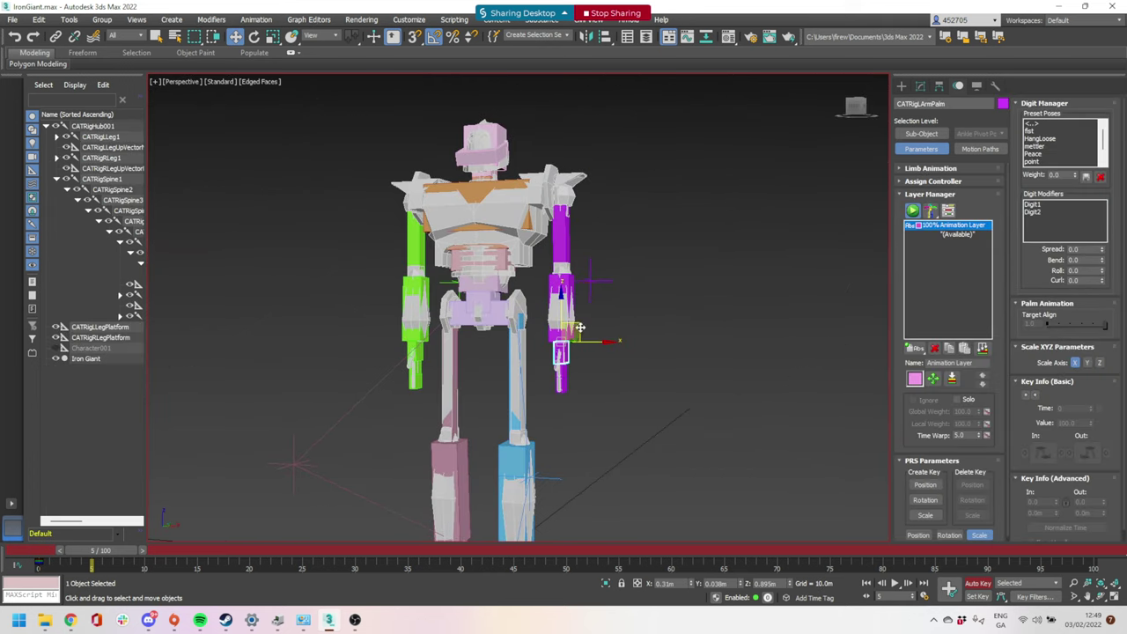
pyautogui.moveTo(574, 329); pyautogui.dragTo(610, 274)
pyautogui.keyDown('alt'); pyautogui.moveTo(639, 299); pyautogui.dragTo(641, 206, button='middle'); pyautogui.keyUp('alt')
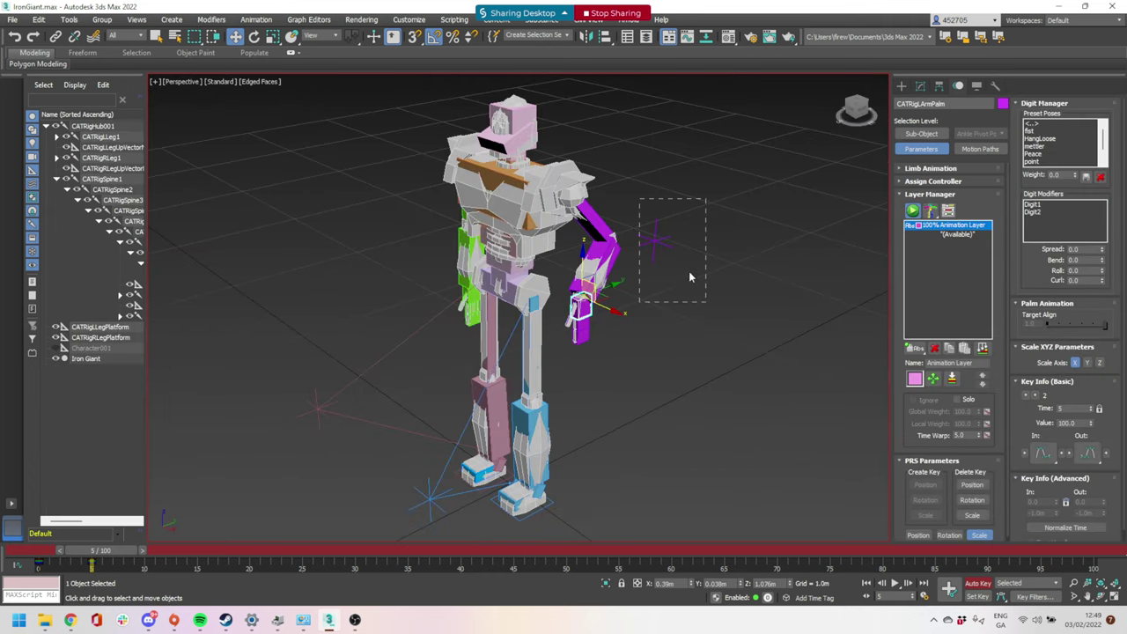
pyautogui.moveTo(690, 277); pyautogui.dragTo(705, 302)
pyautogui.moveTo(677, 247); pyautogui.dragTo(714, 266)
pyautogui.keyDown('alt'); pyautogui.moveTo(630, 339); pyautogui.dragTo(689, 312, button='middle'); pyautogui.keyUp('alt')
# Rotate the pelvis hub CATRigHub001 sideways at frame 5 to tilt the hips and upper body
pyautogui.click(543, 296)
pyautogui.press('e')
pyautogui.moveTo(574, 296)
pyautogui.mouseDown()
pyautogui.moveTo(565, 270)
pyautogui.moveTo(558, 301)
pyautogui.mouseUp()
pyautogui.press('w')
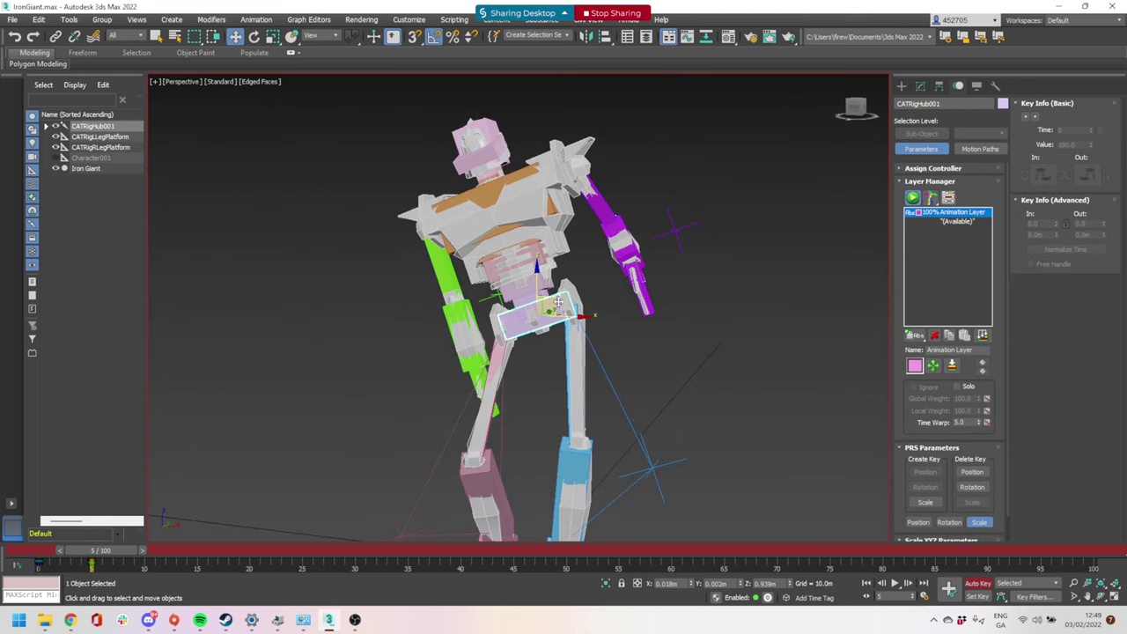
# Move CATRigLArmPalm in against the left hip and rotate it so the hand angles forward
pyautogui.click(644, 270)
pyautogui.moveTo(644, 249); pyautogui.dragTo(592, 280)
pyautogui.keyDown('alt'); pyautogui.moveTo(660, 306); pyautogui.dragTo(615, 317, button='middle'); pyautogui.keyUp('alt')
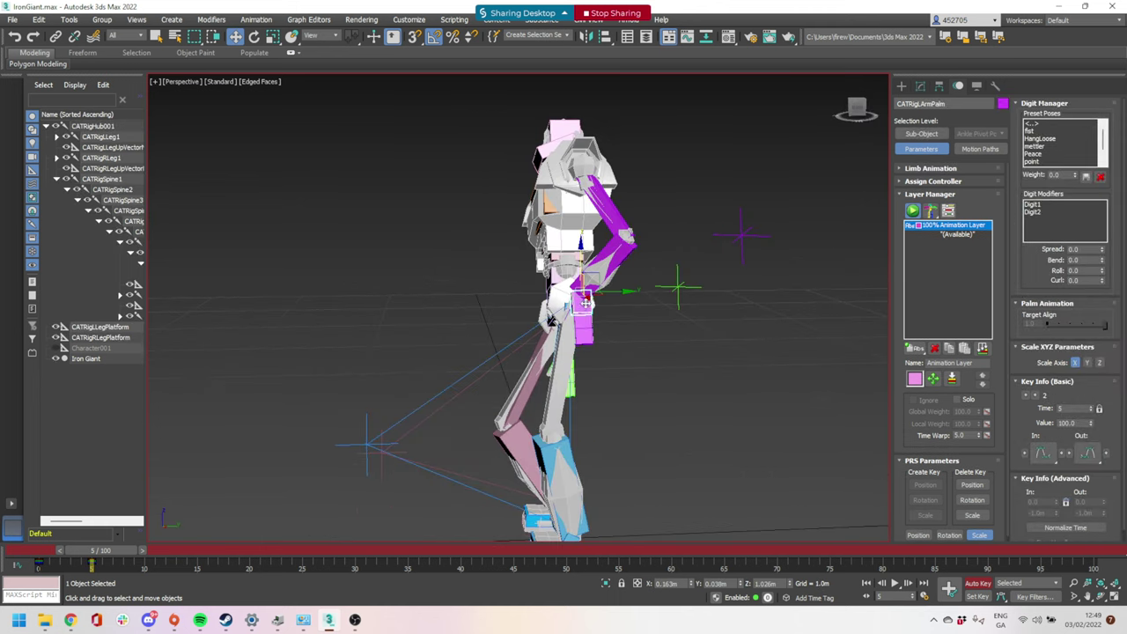
pyautogui.press('e')
pyautogui.moveTo(616, 317); pyautogui.dragTo(580, 328)
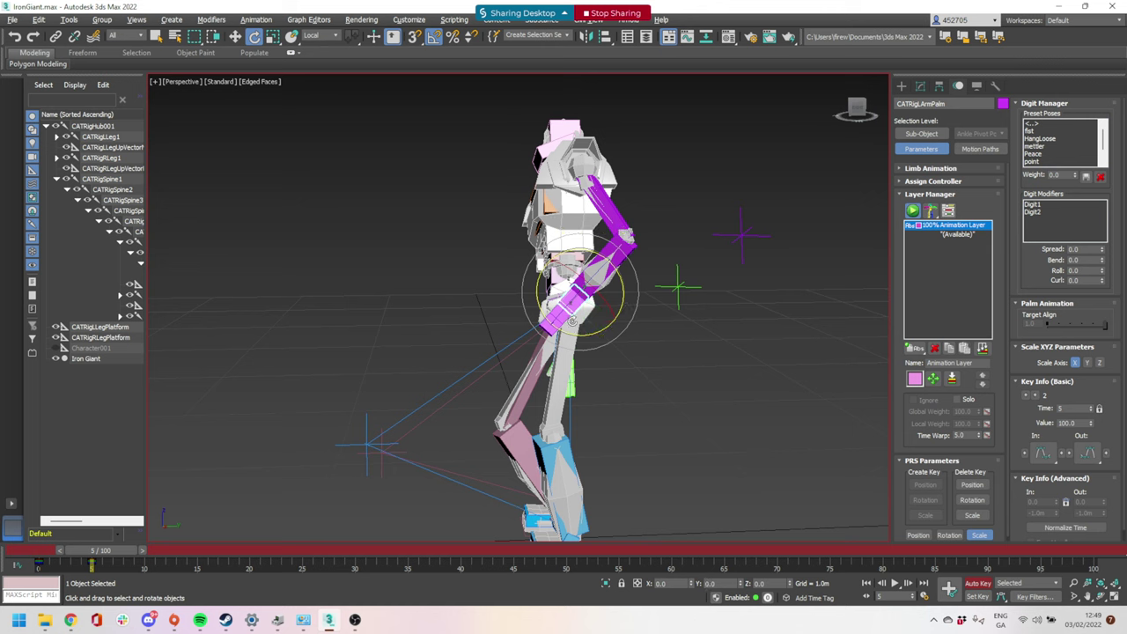
pyautogui.keyDown('alt'); pyautogui.moveTo(553, 328); pyautogui.dragTo(591, 337, button='middle'); pyautogui.keyUp('alt')
# Examine the left hand's digits and how the hand sits against the hip and thigh
pyautogui.scroll(3, 591, 336)
pyautogui.scroll(2, 582, 315)
pyautogui.click(581, 313)
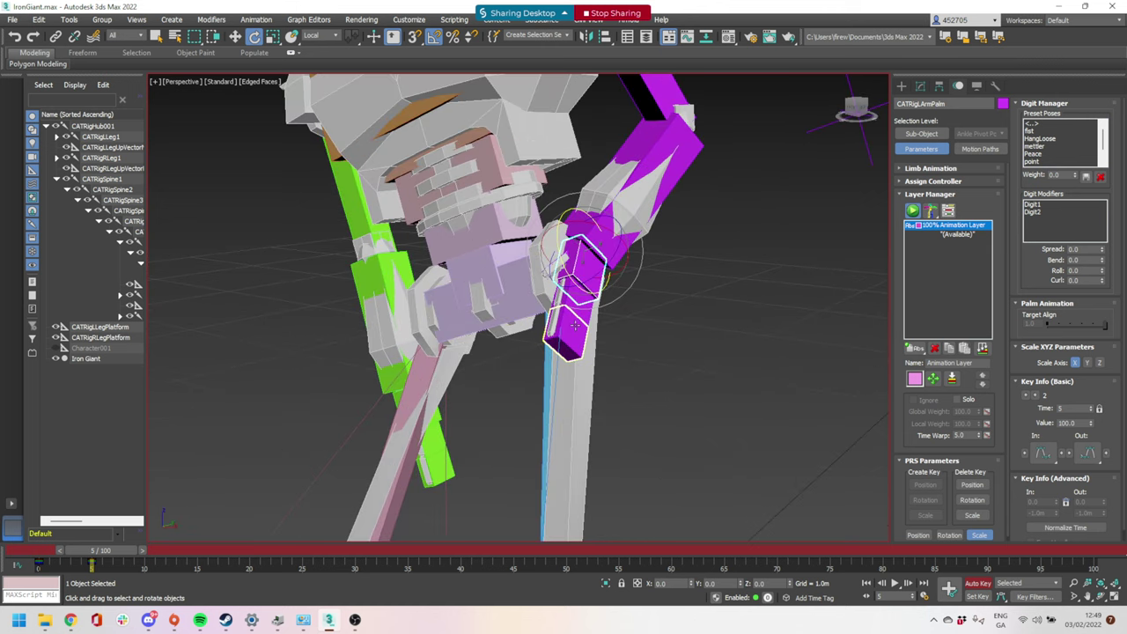
pyautogui.scroll(2, 628, 309)
pyautogui.click(617, 308)
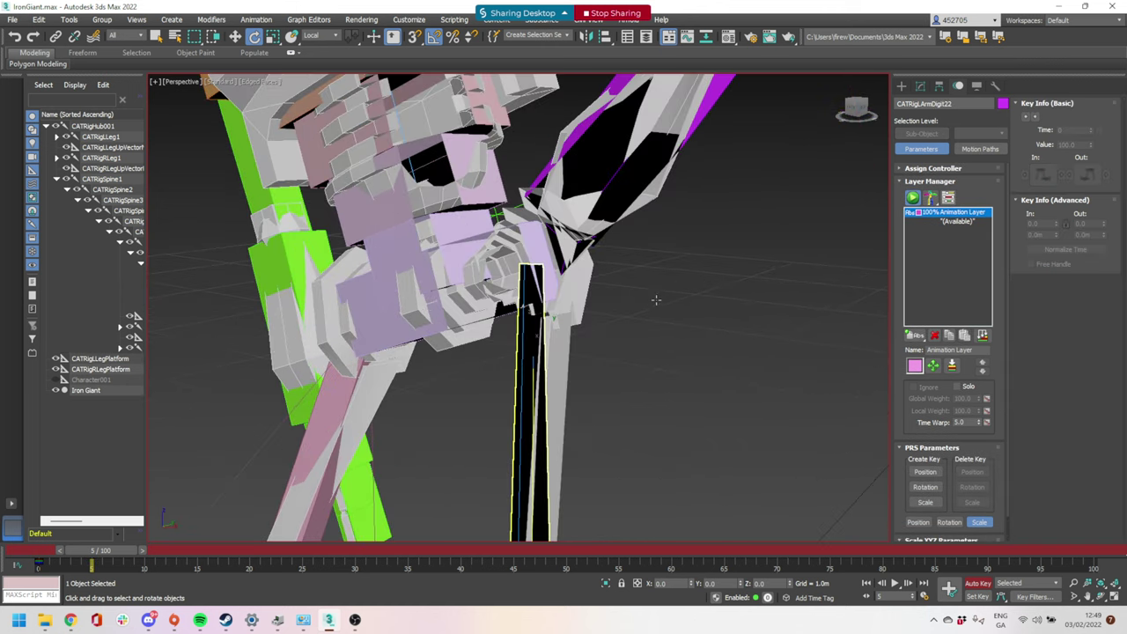
pyautogui.scroll(-5, 611, 302)
pyautogui.doubleClick(587, 299)
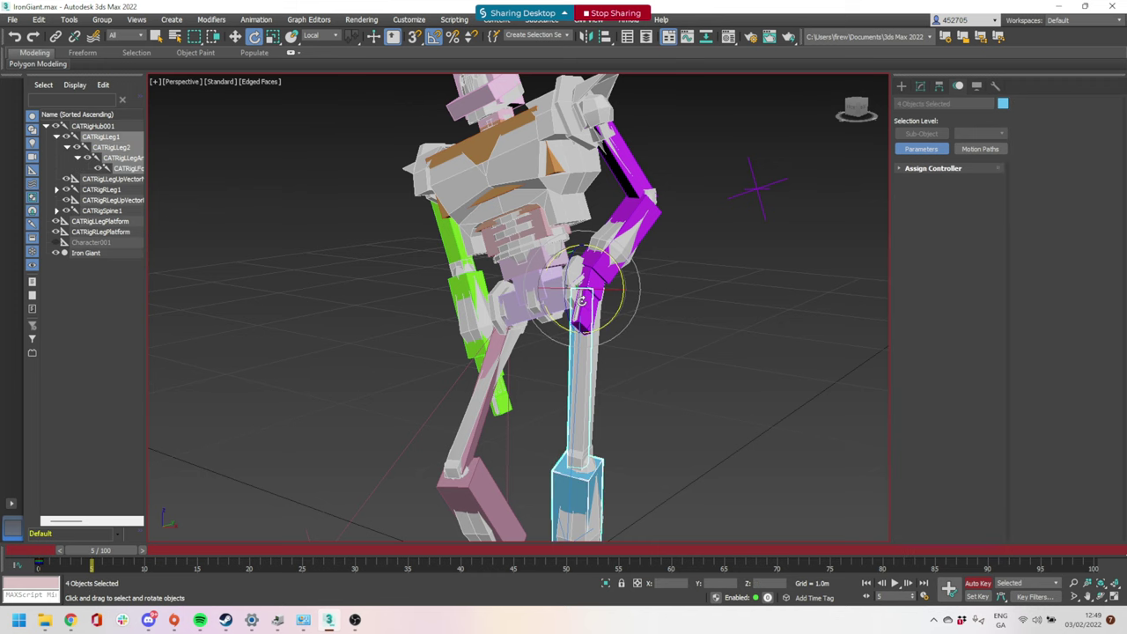
pyautogui.keyDown('alt'); pyautogui.moveTo(592, 299); pyautogui.dragTo(563, 299, button='middle'); pyautogui.keyUp('alt')
pyautogui.click(530, 305)
pyautogui.click(572, 310)
# Move CATRigRArmPalm outward and up at frame 5 to raise the right arm into a bent waving pose
pyautogui.click(424, 397)
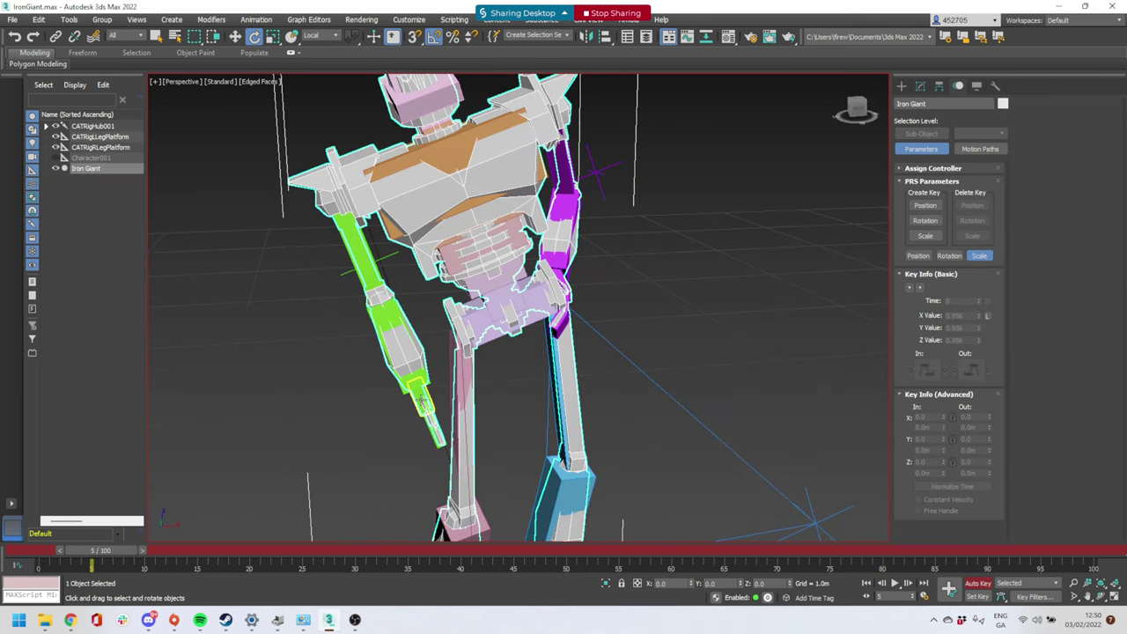
pyautogui.press('w')
pyautogui.click(427, 384)
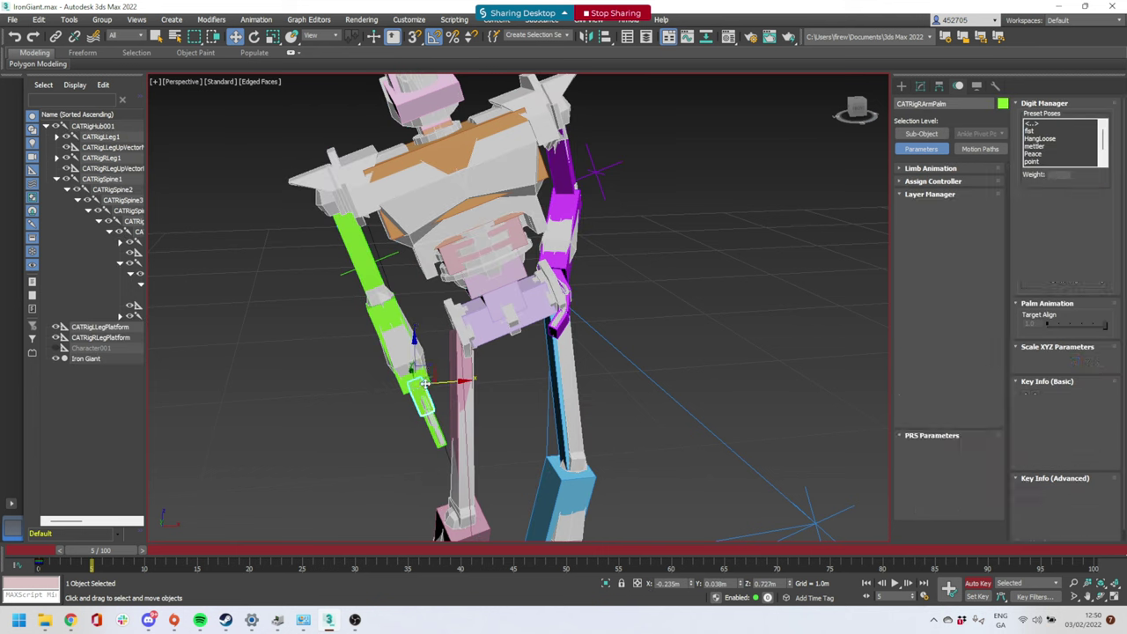
pyautogui.moveTo(432, 373); pyautogui.dragTo(275, 239)
pyautogui.press('e')
pyautogui.keyDown('alt'); pyautogui.moveTo(275, 238); pyautogui.dragTo(387, 251, button='middle'); pyautogui.keyUp('alt')
pyautogui.press('w')
pyautogui.moveTo(192, 224); pyautogui.dragTo(307, 151)
pyautogui.keyDown('alt'); pyautogui.moveTo(307, 151); pyautogui.dragTo(482, 236, button='middle'); pyautogui.keyUp('alt')
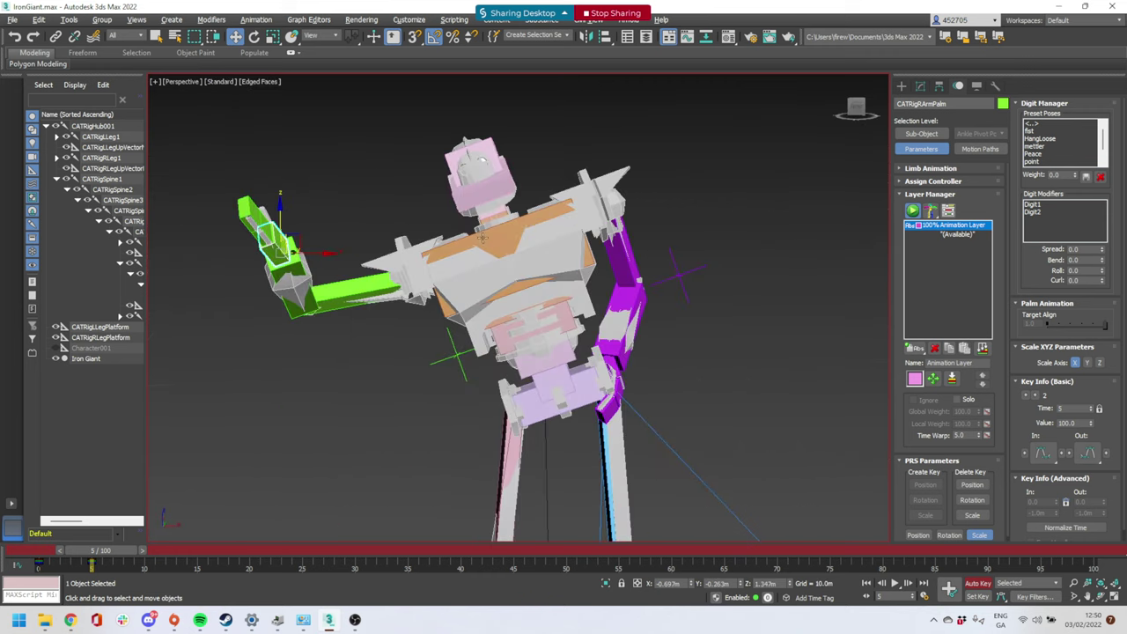
# Rotate the chest hub CATRigHub002 to tilt and twist the upper body against the pelvis tilt
pyautogui.click(483, 152)
pyautogui.press('e')
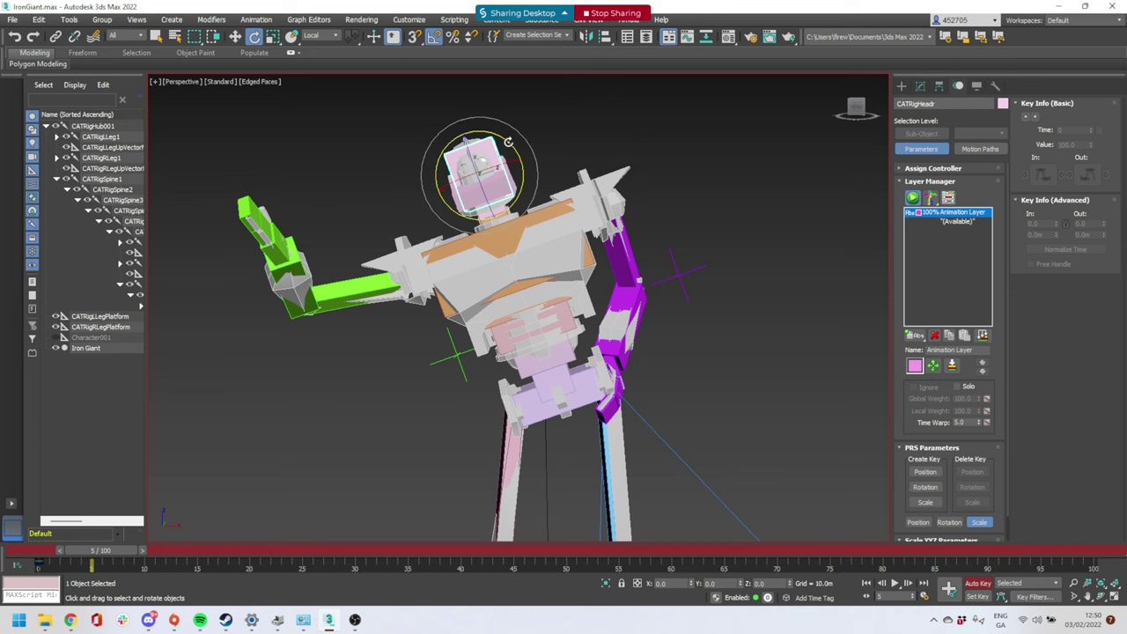
pyautogui.click(533, 227)
pyautogui.click(522, 236)
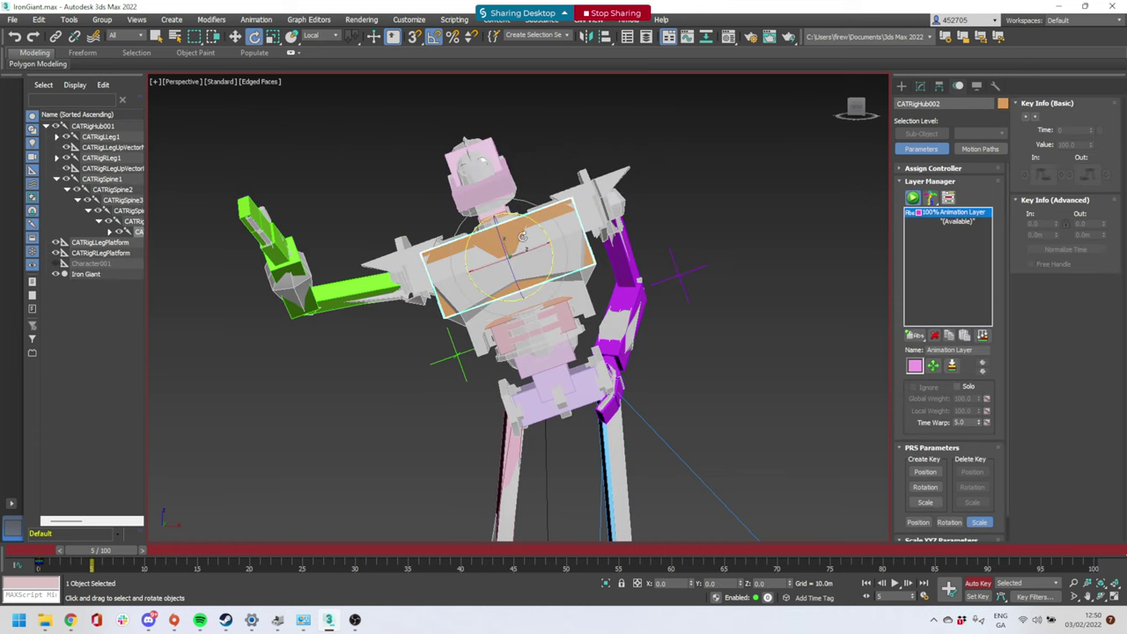
pyautogui.moveTo(520, 252); pyautogui.dragTo(542, 279)
pyautogui.hotkey('ctrl', 'z')
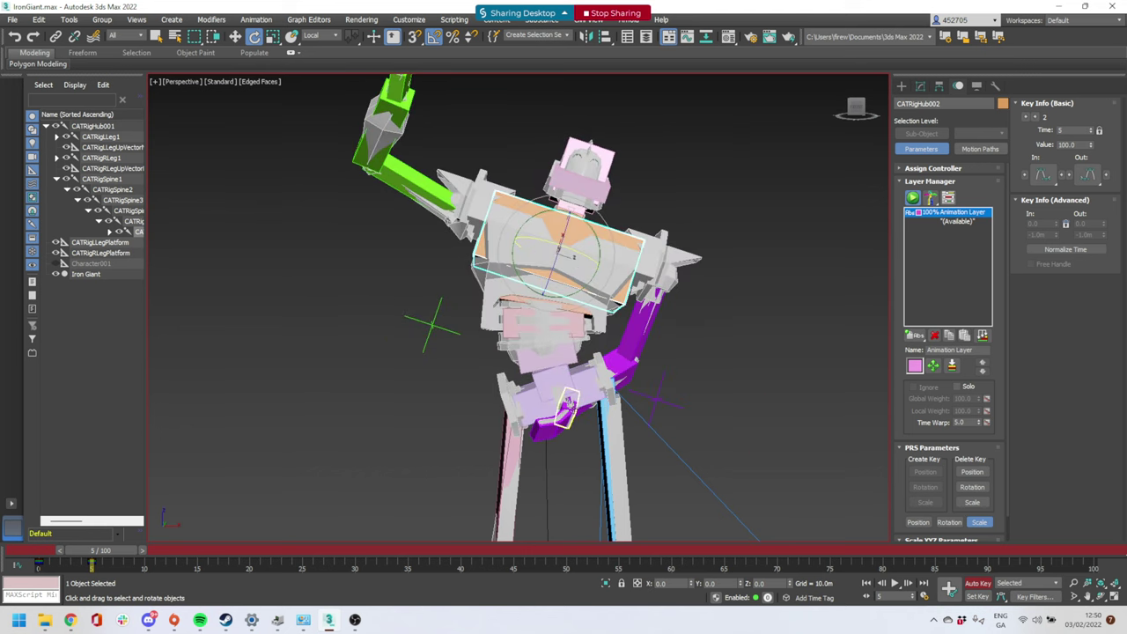
# Move CATRigLArmPalm outward to bring the left hand back to the hip
pyautogui.click(568, 403)
pyautogui.press('w')
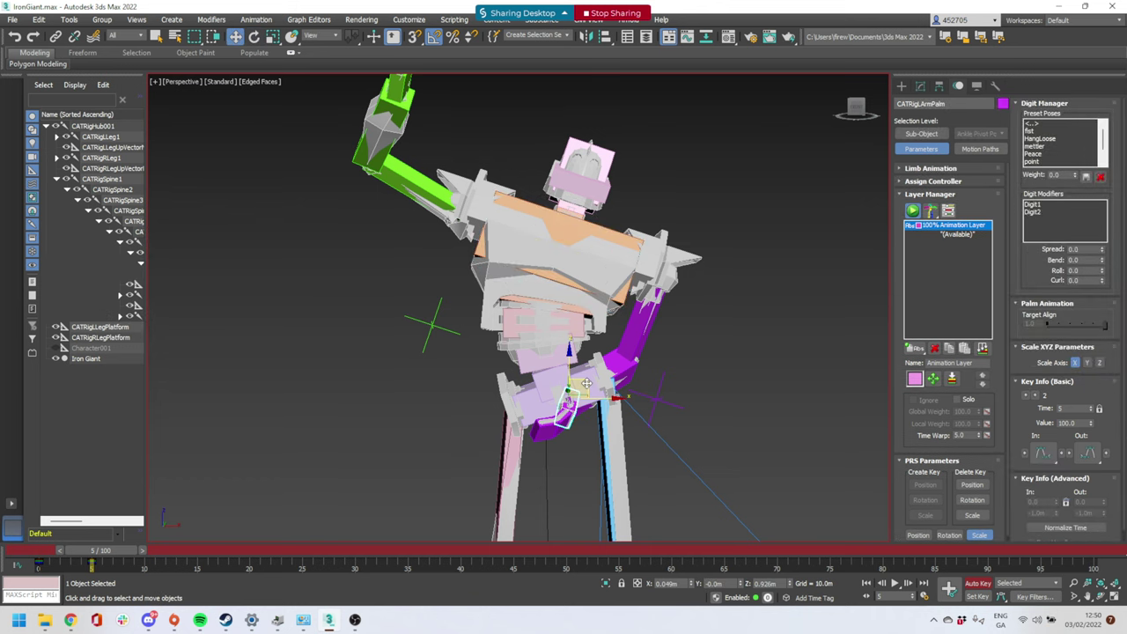
pyautogui.moveTo(586, 383); pyautogui.dragTo(638, 373)
# Move the CATRigRLegAnkle bone forward at frame 5 so the right foot steps ahead of the left
pyautogui.moveTo(695, 441); pyautogui.dragTo(664, 173, button='middle')
pyautogui.keyDown('alt'); pyautogui.moveTo(662, 288); pyautogui.dragTo(618, 302, button='middle'); pyautogui.keyUp('alt')
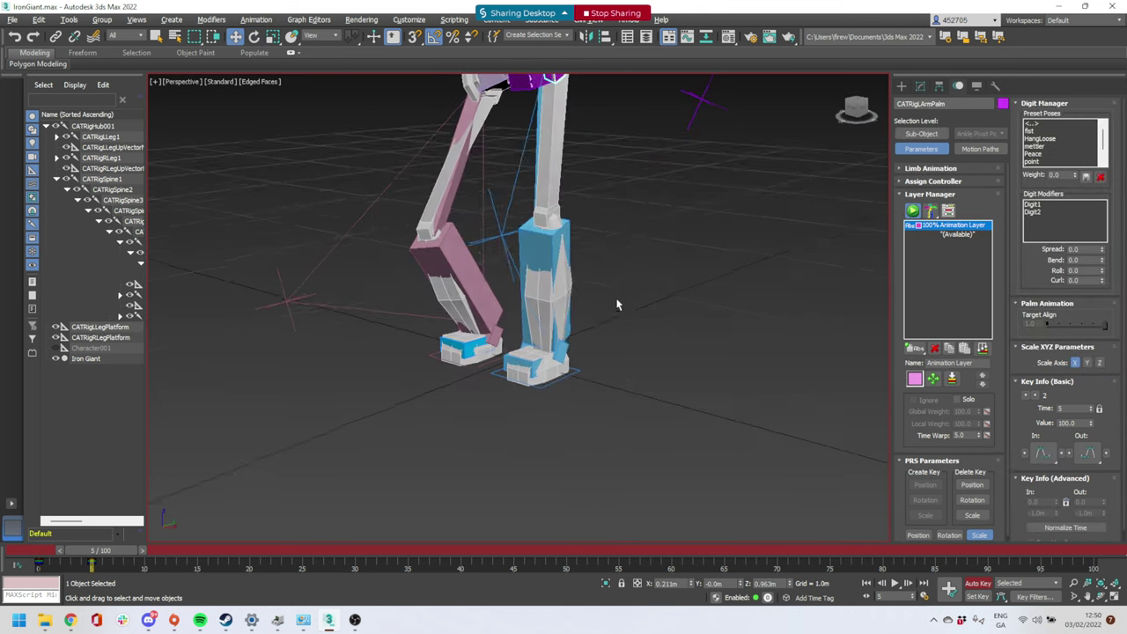
pyautogui.click(498, 338)
pyautogui.keyDown('alt'); pyautogui.moveTo(544, 349); pyautogui.dragTo(488, 345, button='middle'); pyautogui.keyUp('alt')
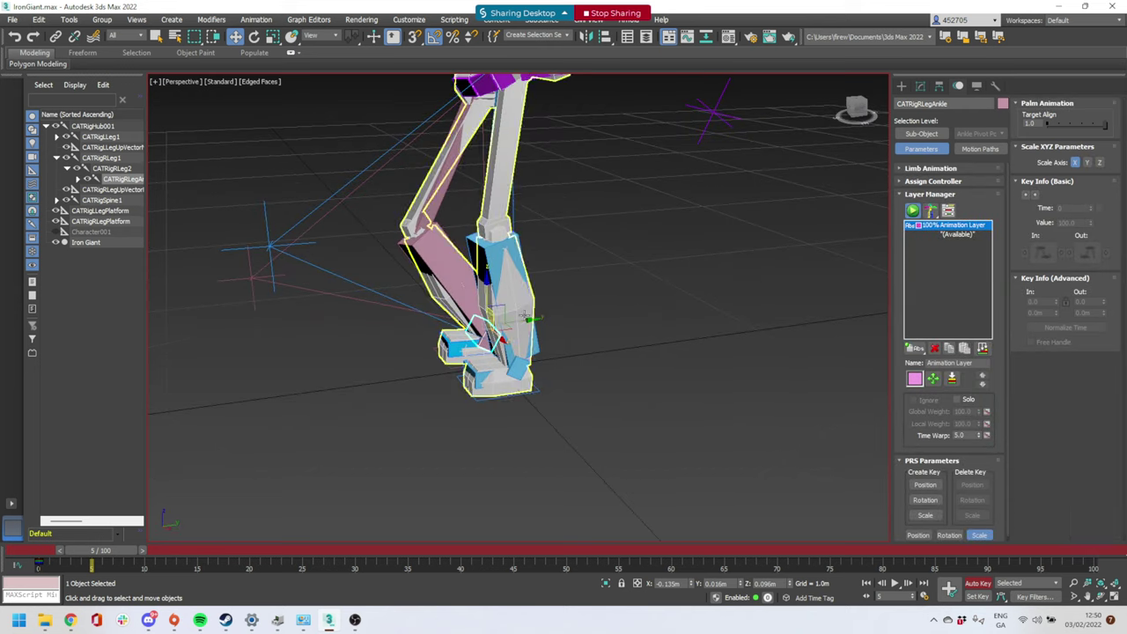
pyautogui.moveTo(521, 325); pyautogui.dragTo(487, 326)
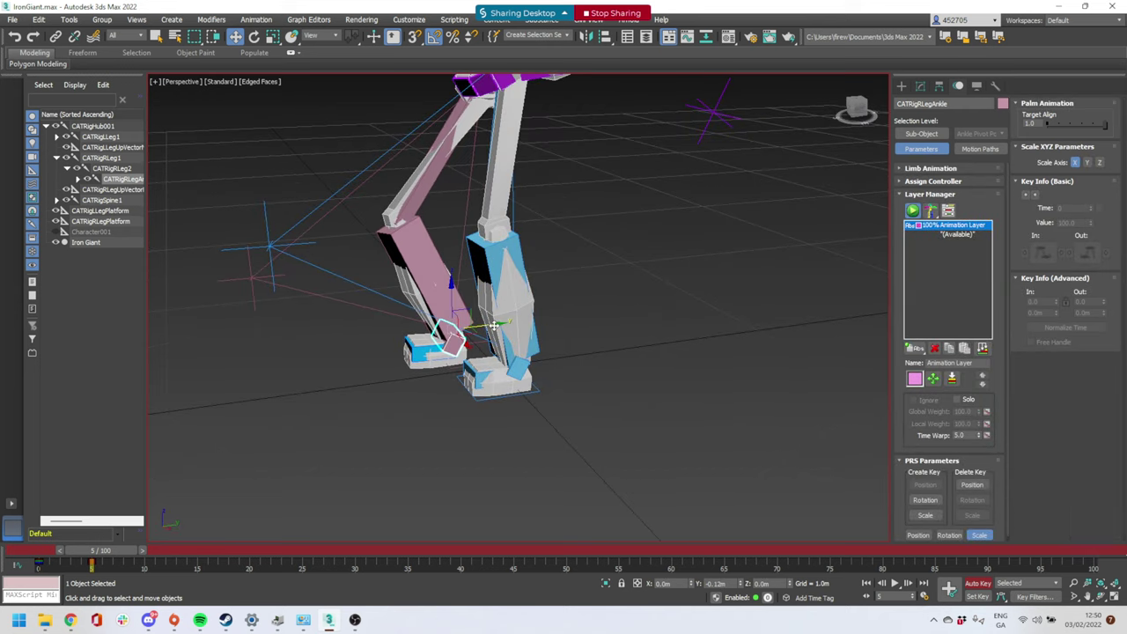
pyautogui.keyDown('alt'); pyautogui.moveTo(486, 327); pyautogui.dragTo(476, 340, button='middle'); pyautogui.keyUp('alt')
pyautogui.moveTo(463, 341); pyautogui.dragTo(456, 389)
# Switch the rotation reference coordinate system to View and rotate CATRigLLegAnkle to turn the left foot outward
pyautogui.click(498, 421)
pyautogui.press('e')
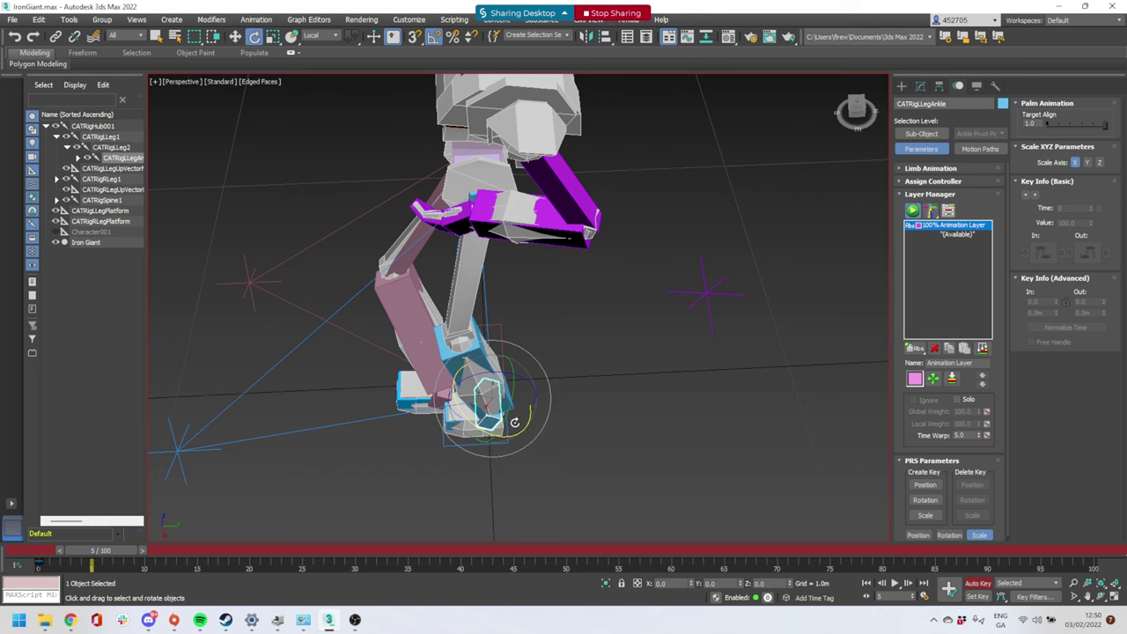
pyautogui.click(331, 36)
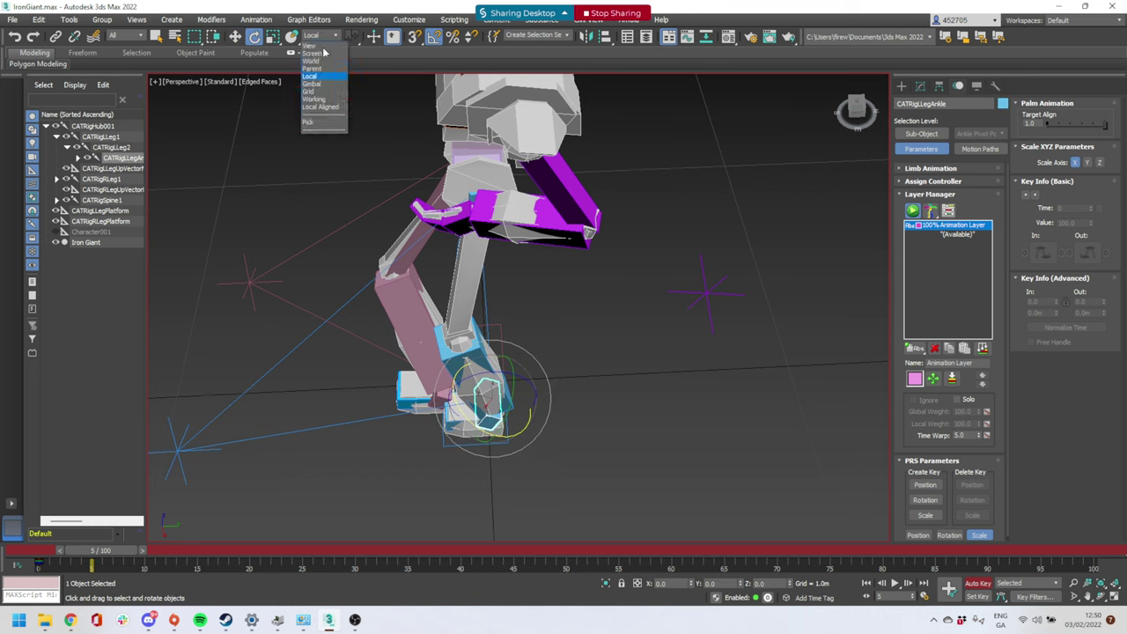
pyautogui.click(310, 46)
pyautogui.moveTo(511, 430); pyautogui.dragTo(524, 394)
pyautogui.press('w')
pyautogui.scroll(-4, 525, 417)
pyautogui.moveTo(541, 394); pyautogui.dragTo(607, 333, button='middle')
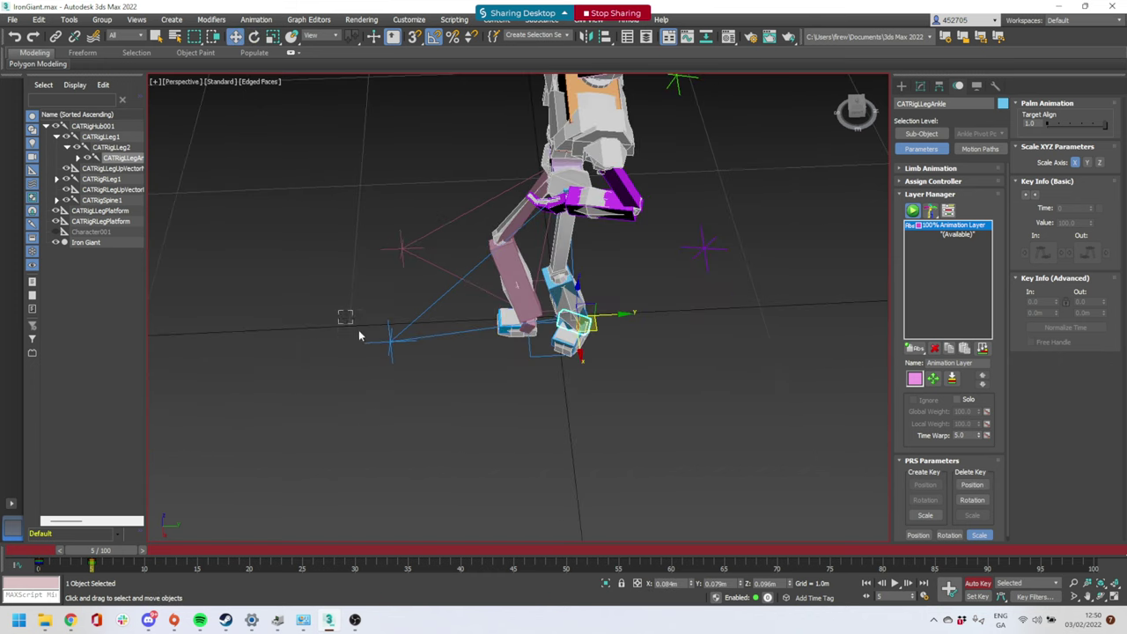
# Lower CATRigRArmPalm from its raised position and move it back beside the body so the right arm comes down at frame 5
pyautogui.moveTo(411, 374); pyautogui.dragTo(504, 415)
pyautogui.keyDown('alt'); pyautogui.moveTo(504, 415); pyautogui.dragTo(534, 333, button='middle'); pyautogui.keyUp('alt')
pyautogui.click(515, 284)
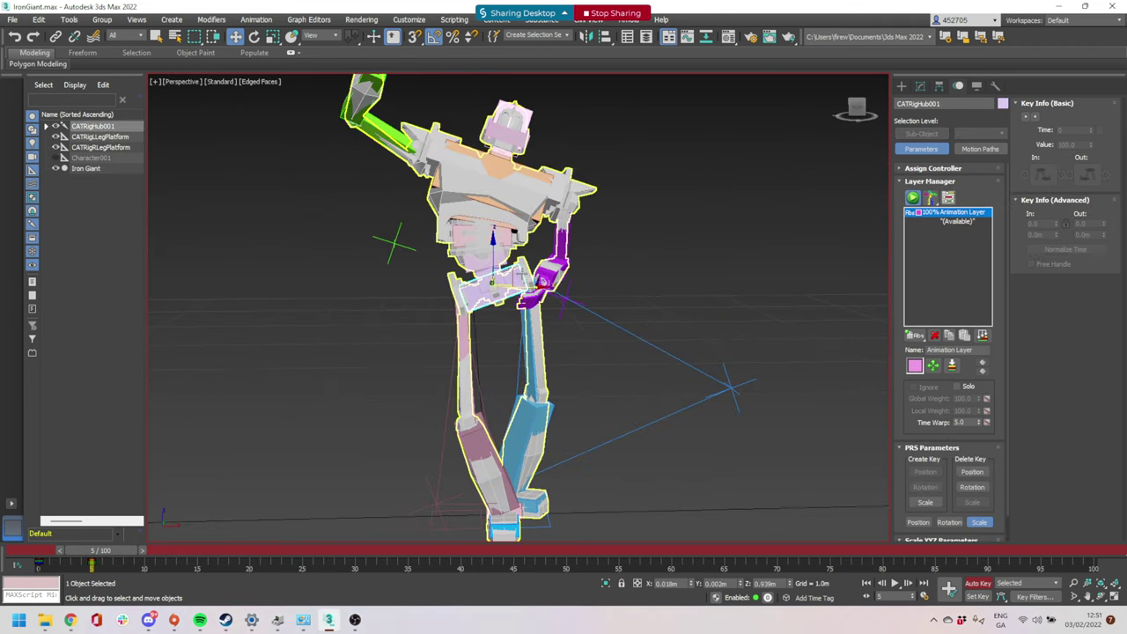
pyautogui.keyDown('alt'); pyautogui.moveTo(515, 283); pyautogui.dragTo(525, 273, button='middle'); pyautogui.keyUp('alt')
pyautogui.keyDown('alt'); pyautogui.moveTo(526, 205); pyautogui.dragTo(490, 167, button='middle'); pyautogui.keyUp('alt')
pyautogui.click(466, 144)
pyautogui.moveTo(484, 141); pyautogui.dragTo(523, 328)
pyautogui.keyDown('alt'); pyautogui.moveTo(523, 328); pyautogui.dragTo(649, 317, button='middle'); pyautogui.keyUp('alt')
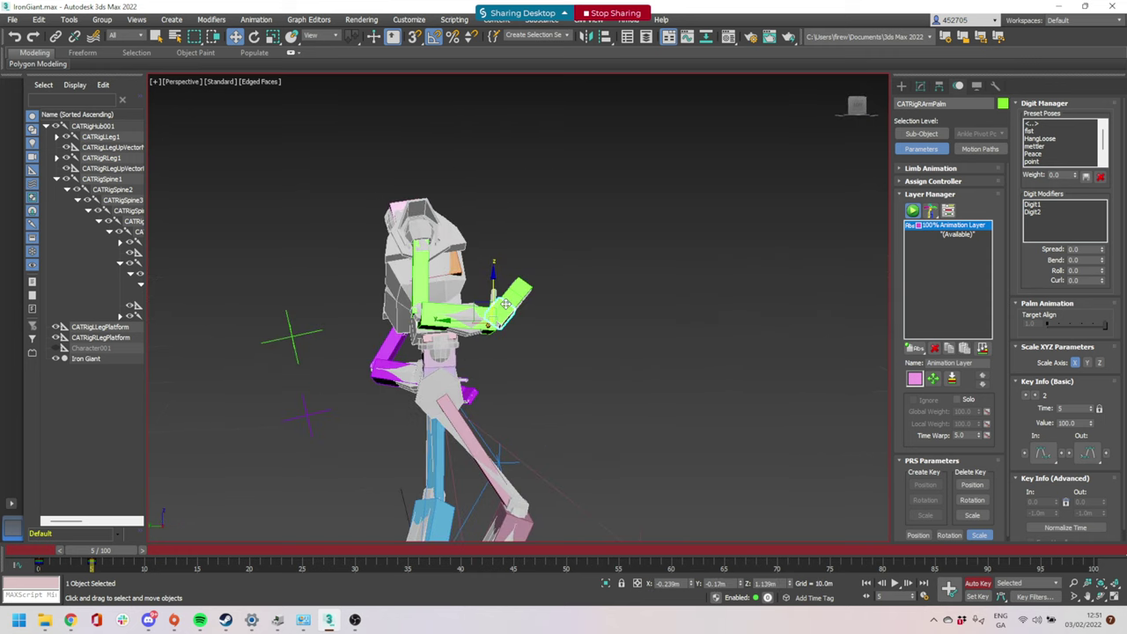
pyautogui.moveTo(476, 301); pyautogui.dragTo(412, 326)
# Rotate CATRigRArmPalm so the right hand points downward, and move it lower beside the right hip
pyautogui.keyDown('alt'); pyautogui.moveTo(427, 365); pyautogui.dragTo(491, 385, button='middle'); pyautogui.keyUp('alt')
pyautogui.press('e')
pyautogui.moveTo(468, 347); pyautogui.dragTo(455, 401)
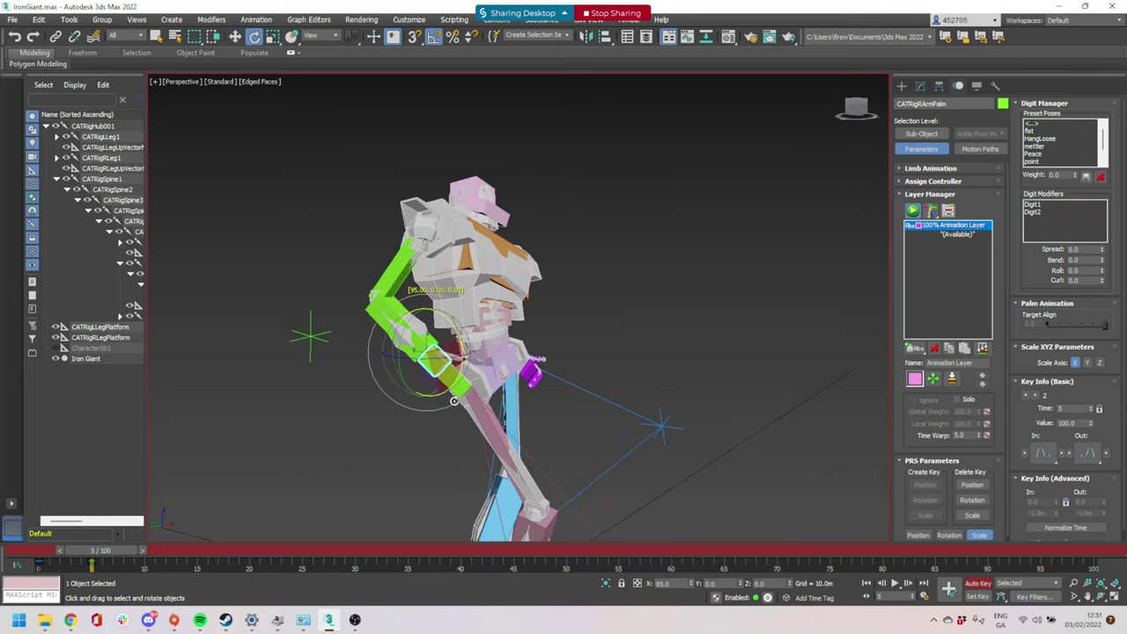
pyautogui.press('w')
pyautogui.moveTo(427, 332); pyautogui.dragTo(464, 408)
# Rotate the chest hub CATRigHub002 to straighten and twist the upper body above the pelvis
pyautogui.press('e')
pyautogui.keyDown('alt'); pyautogui.moveTo(585, 426); pyautogui.dragTo(449, 405, button='middle'); pyautogui.keyUp('alt')
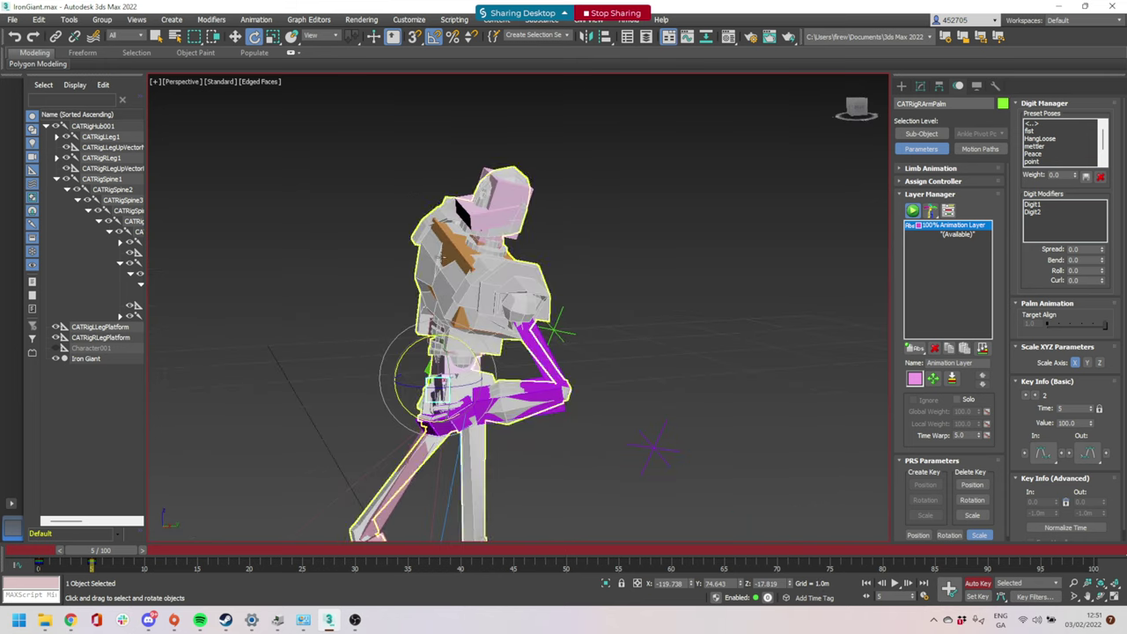
pyautogui.click(423, 263)
pyautogui.moveTo(439, 248); pyautogui.dragTo(423, 257)
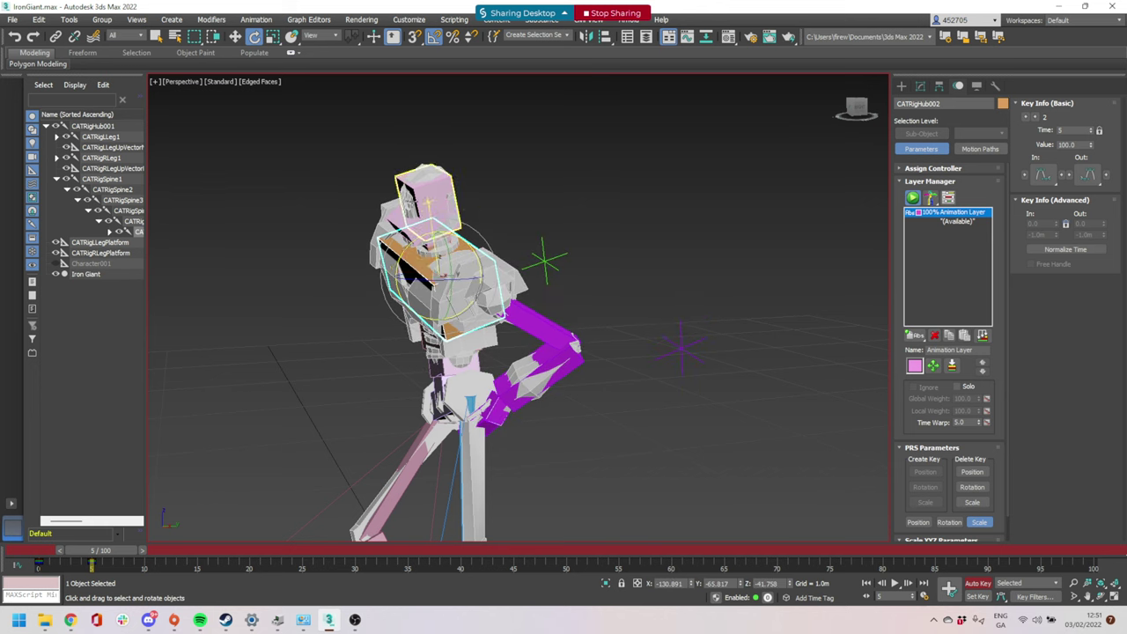
# Set the rotation reference coordinate system to Local and rotate the head bone CATRigHeadr upright to counter the shoulder tilt
pyautogui.click(403, 190)
pyautogui.keyDown('alt'); pyautogui.moveTo(390, 183); pyautogui.dragTo(476, 181, button='middle'); pyautogui.keyUp('alt')
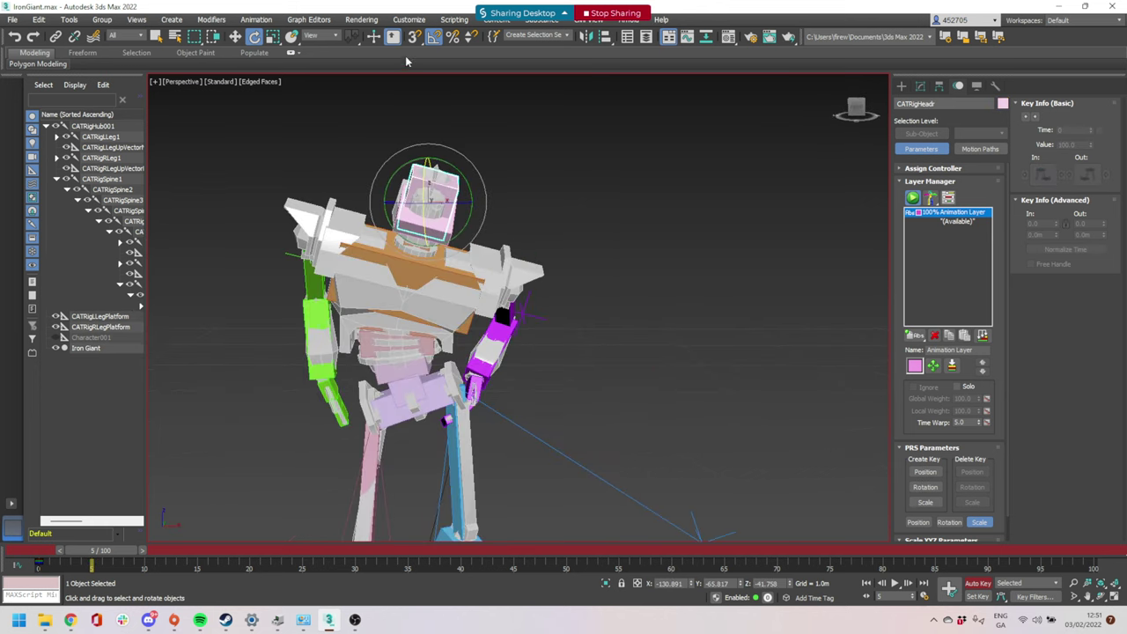
pyautogui.click(327, 36)
pyautogui.click(312, 77)
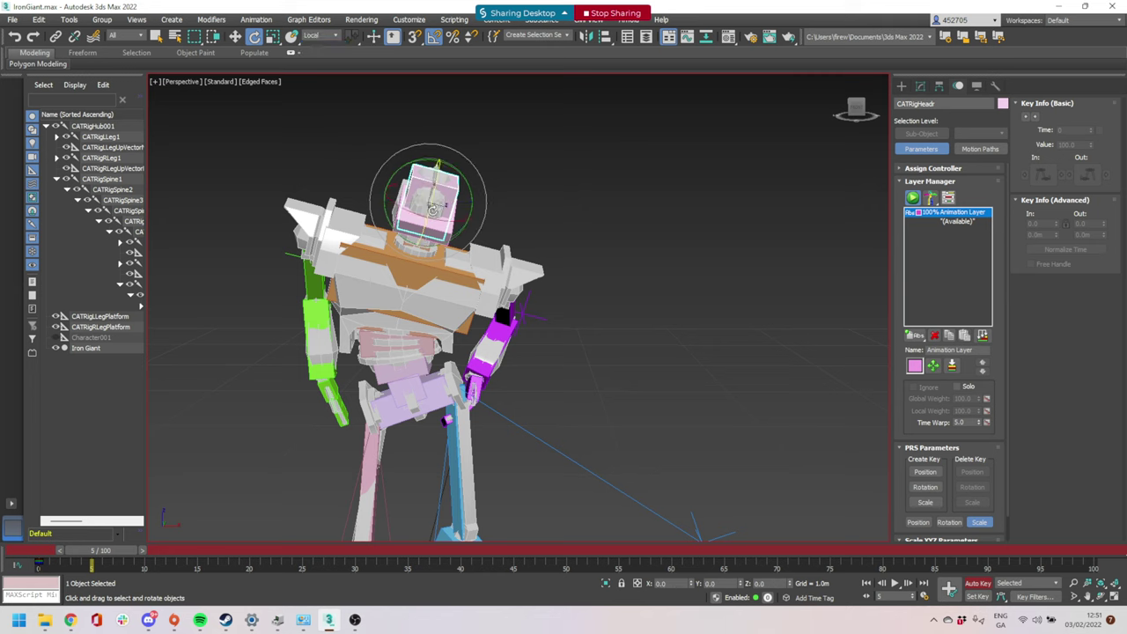
pyautogui.moveTo(431, 198); pyautogui.dragTo(453, 180)
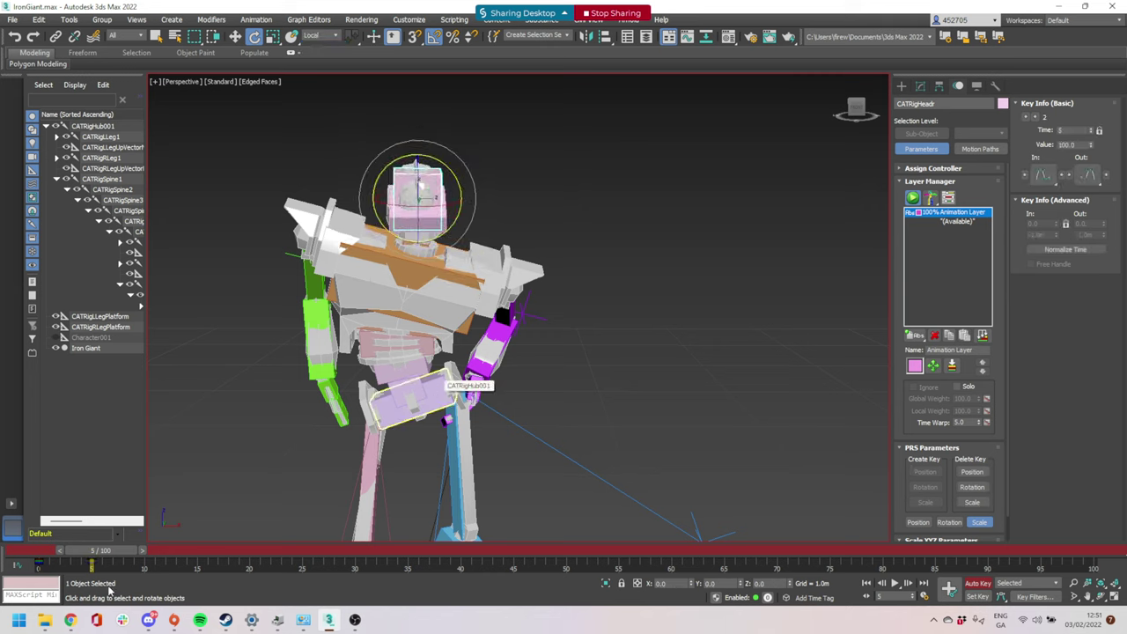
# Scrub the timeline to frame 0 and back to frame 5 to compare the rest stance with the new pose from several angles
pyautogui.moveTo(110, 554); pyautogui.dragTo(7, 542)
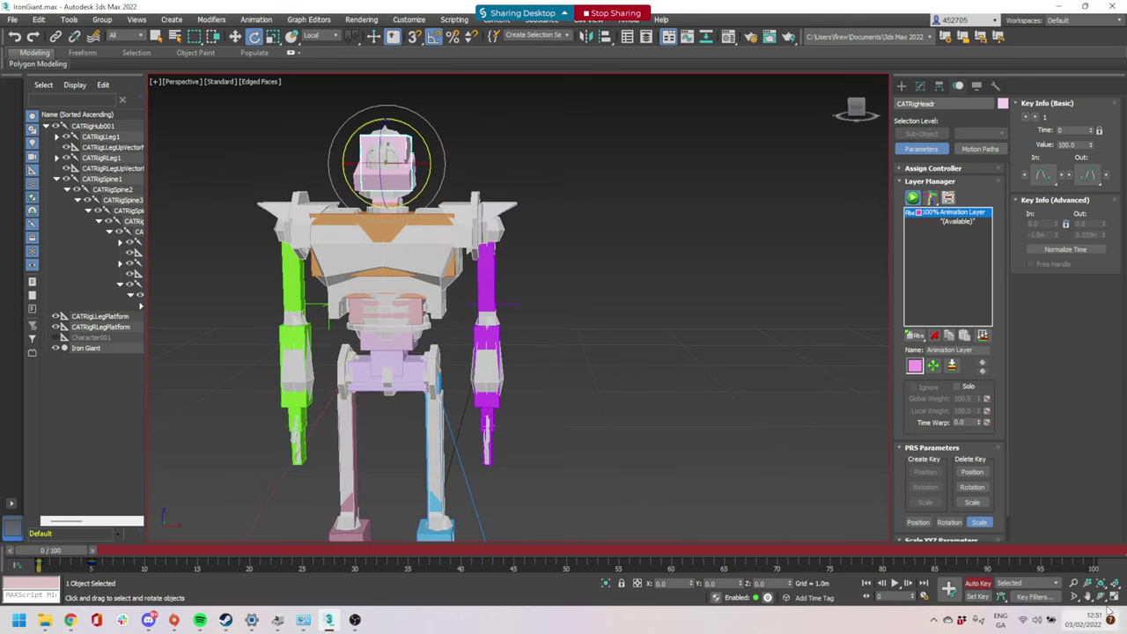
pyautogui.moveTo(72, 553); pyautogui.dragTo(121, 533)
pyautogui.press('e')
pyautogui.keyDown('alt'); pyautogui.moveTo(307, 396); pyautogui.dragTo(484, 422, button='middle'); pyautogui.keyUp('alt')
pyautogui.keyDown('alt'); pyautogui.moveTo(422, 394); pyautogui.dragTo(493, 377, button='middle'); pyautogui.keyUp('alt')
pyautogui.keyDown('alt'); pyautogui.moveTo(579, 304); pyautogui.dragTo(695, 386, button='middle'); pyautogui.keyUp('alt')
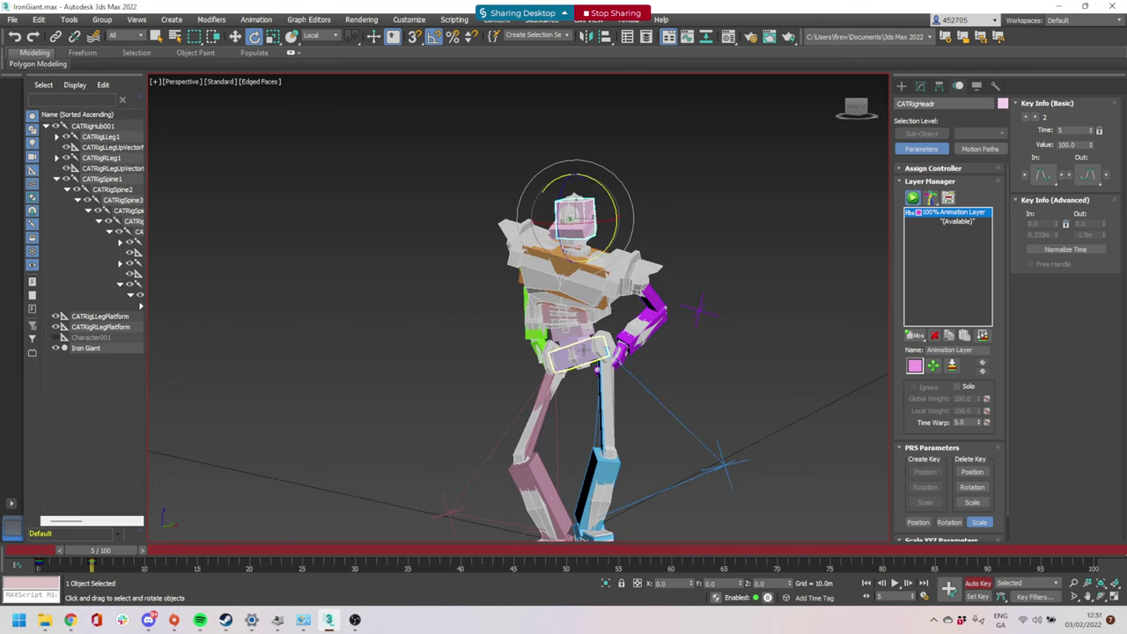
# Select the Iron Giant mesh, switch the view to Orthographic and examine the deformation around the left elbow, waist and hips
pyautogui.doubleClick(582, 351)
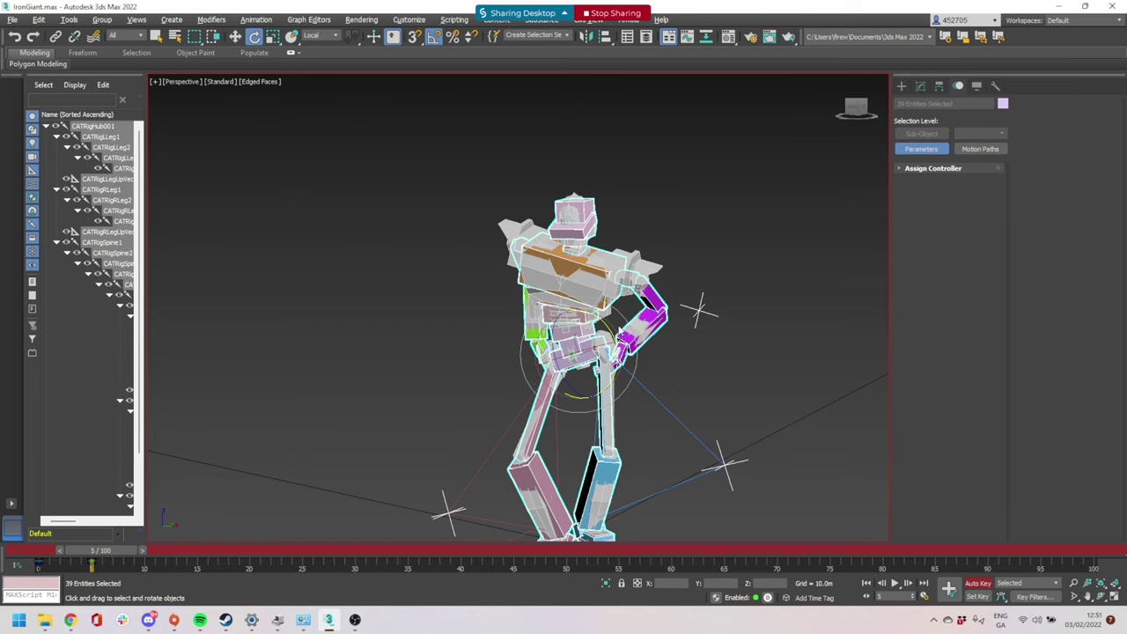
pyautogui.click(634, 177)
pyautogui.click(590, 279)
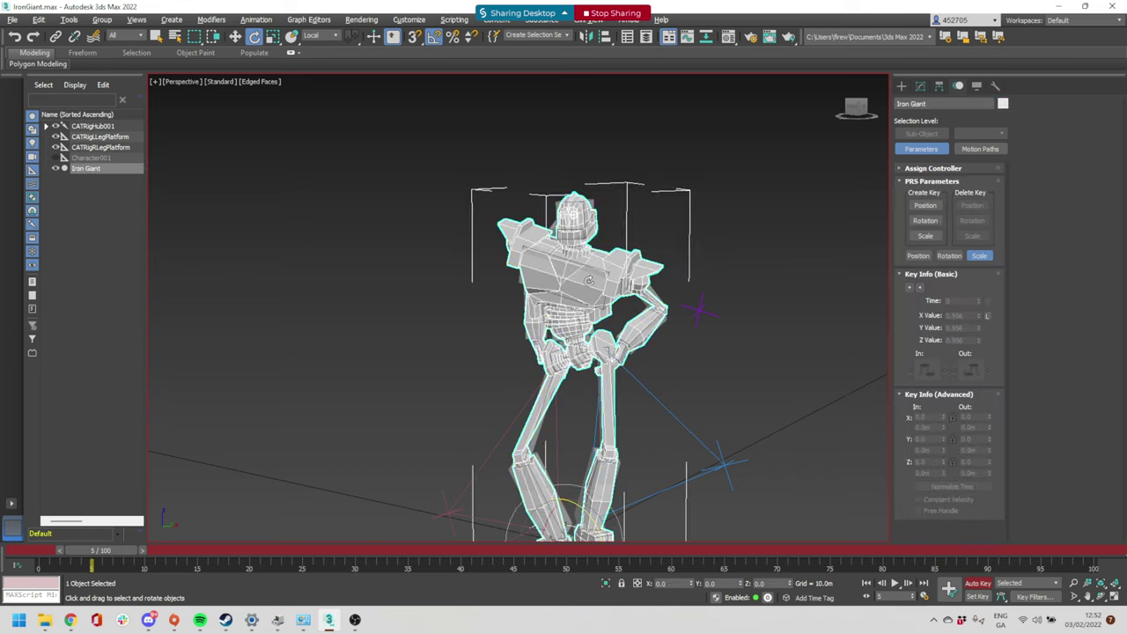
pyautogui.scroll(5, 586, 277)
pyautogui.scroll(4, 752, 310)
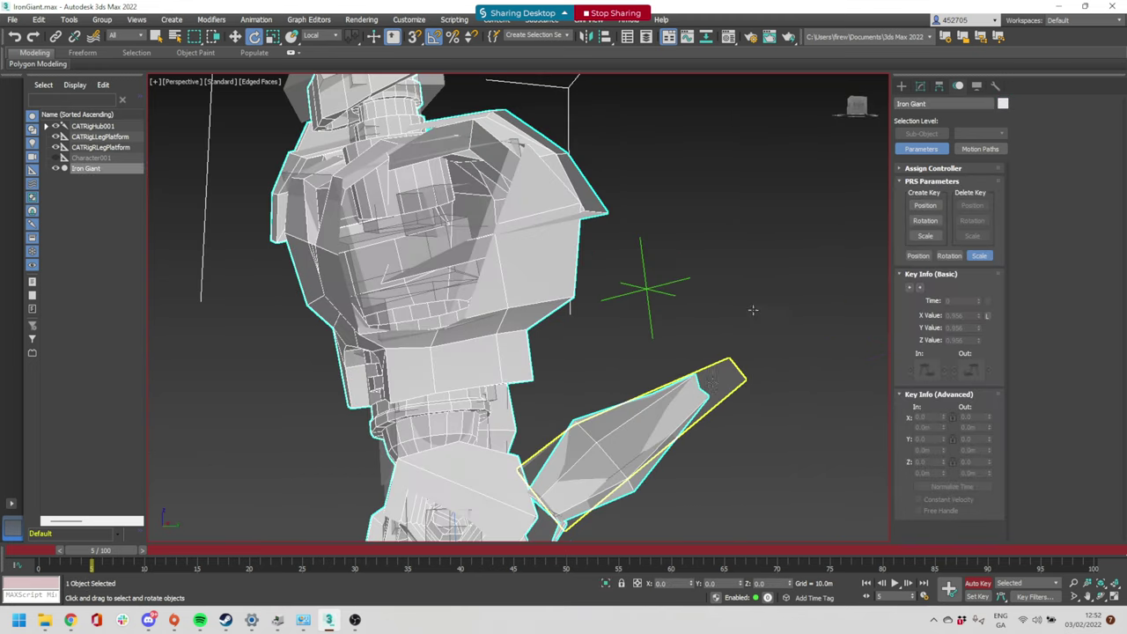
pyautogui.scroll(-8, 704, 396)
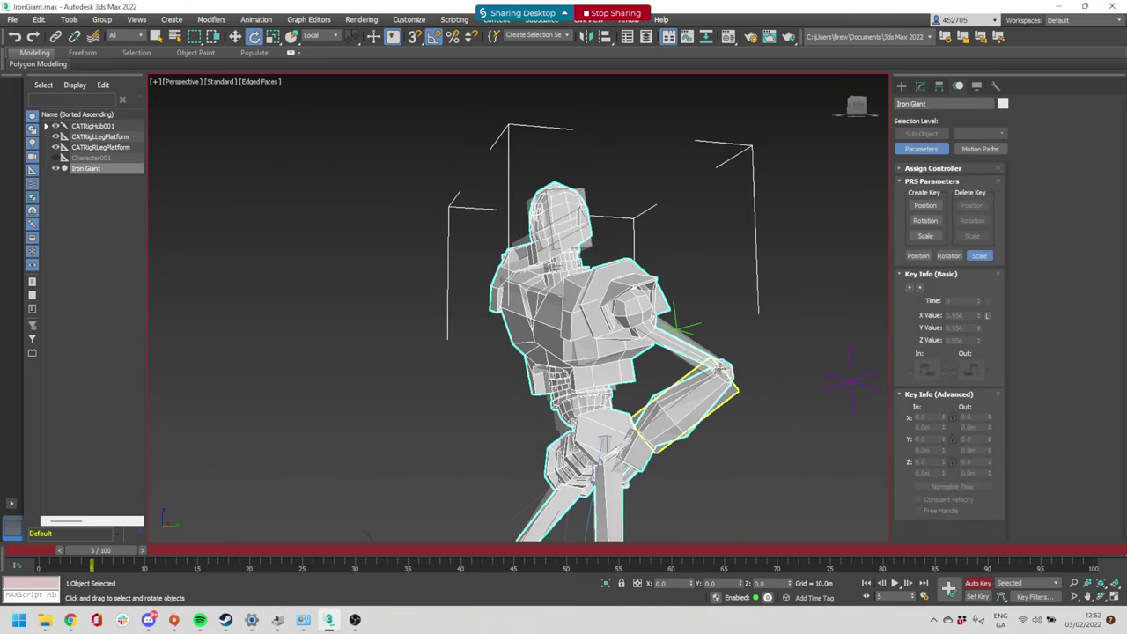
pyautogui.press('u')
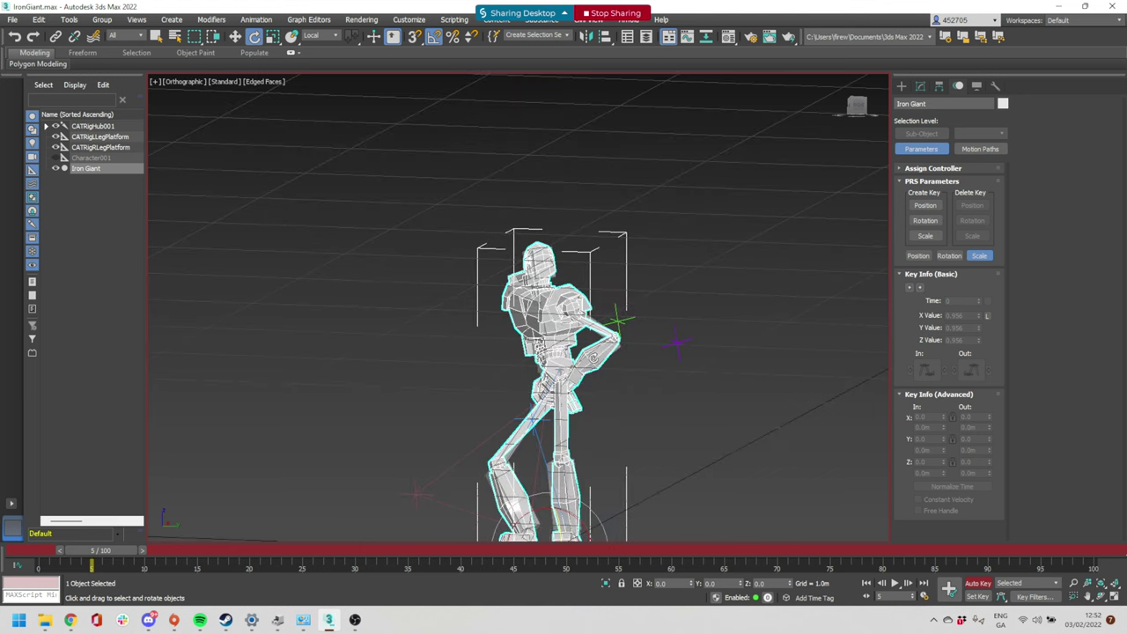
pyautogui.scroll(4, 599, 356)
pyautogui.scroll(6, 607, 348)
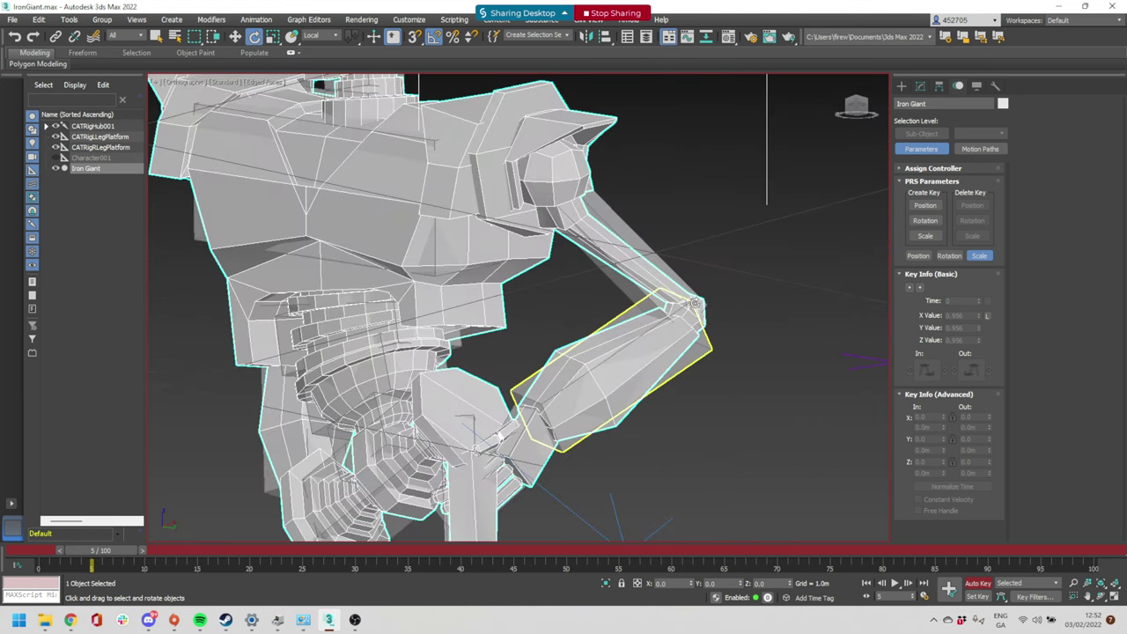
pyautogui.moveTo(614, 341); pyautogui.dragTo(680, 286, button='middle')
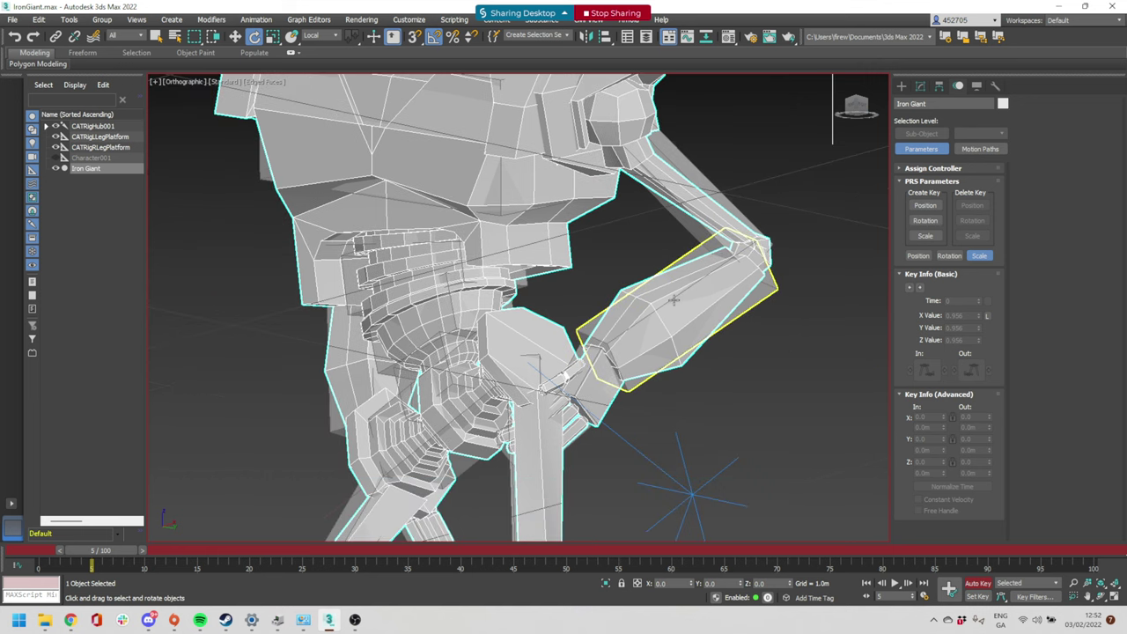
pyautogui.keyDown('alt'); pyautogui.moveTo(523, 346); pyautogui.dragTo(605, 362, button='middle'); pyautogui.keyUp('alt')
pyautogui.scroll(-3, 603, 362)
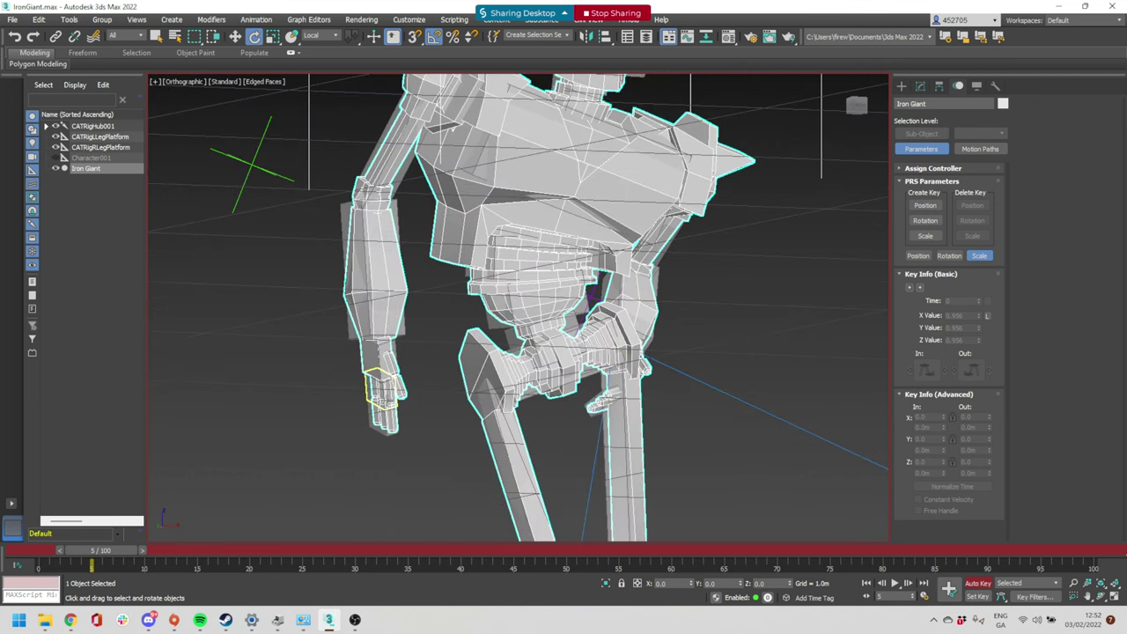
# Select the finger bones of the right hand and rotate them to curl the fingers inward
pyautogui.click(369, 381)
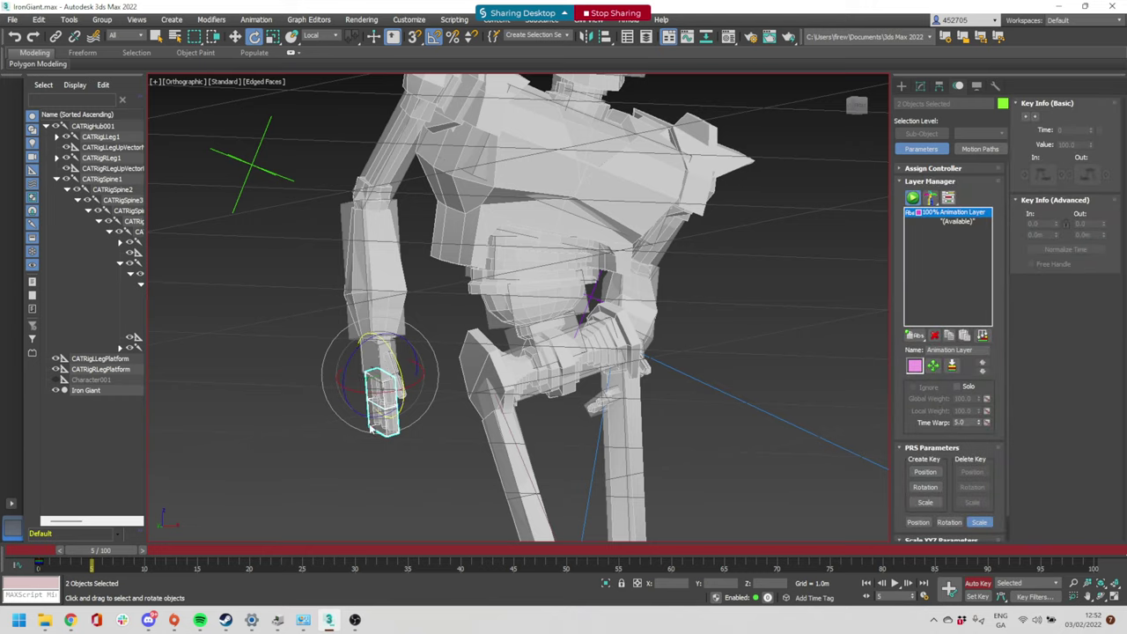
pyautogui.moveTo(346, 361); pyautogui.dragTo(338, 416)
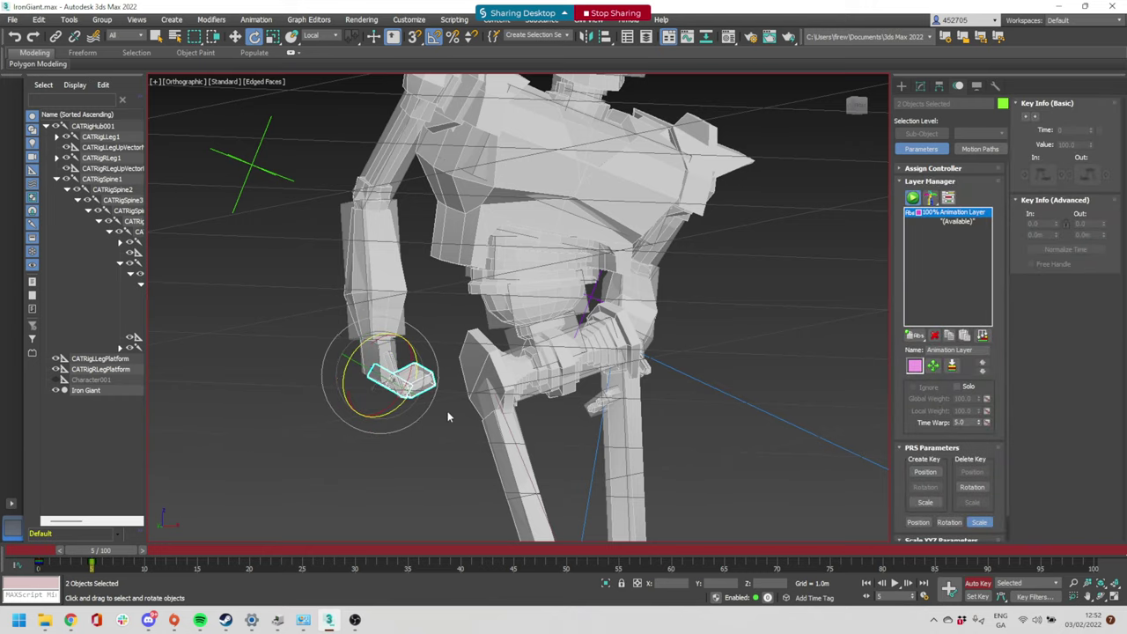
pyautogui.scroll(3, 448, 413)
pyautogui.keyDown('alt'); pyautogui.moveTo(416, 384); pyautogui.dragTo(392, 323, button='middle'); pyautogui.keyUp('alt')
# Freeze the Iron Giant mesh so only the rig bones can be picked
pyautogui.click(392, 327)
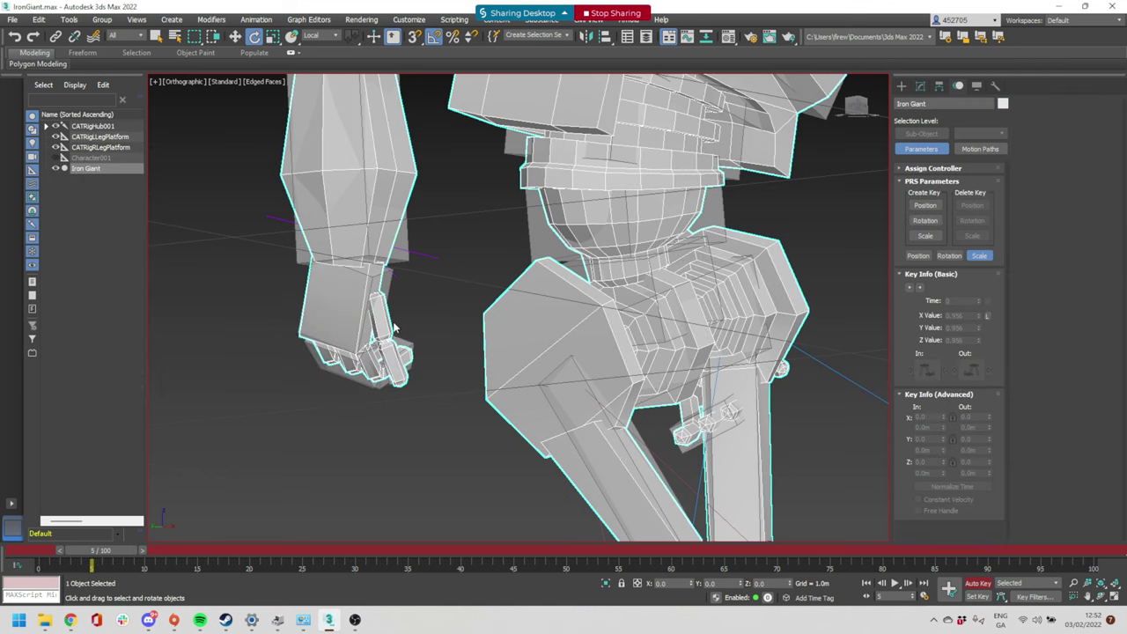
pyautogui.keyDown('alt'); pyautogui.moveTo(388, 322); pyautogui.dragTo(455, 331, button='middle'); pyautogui.keyUp('alt')
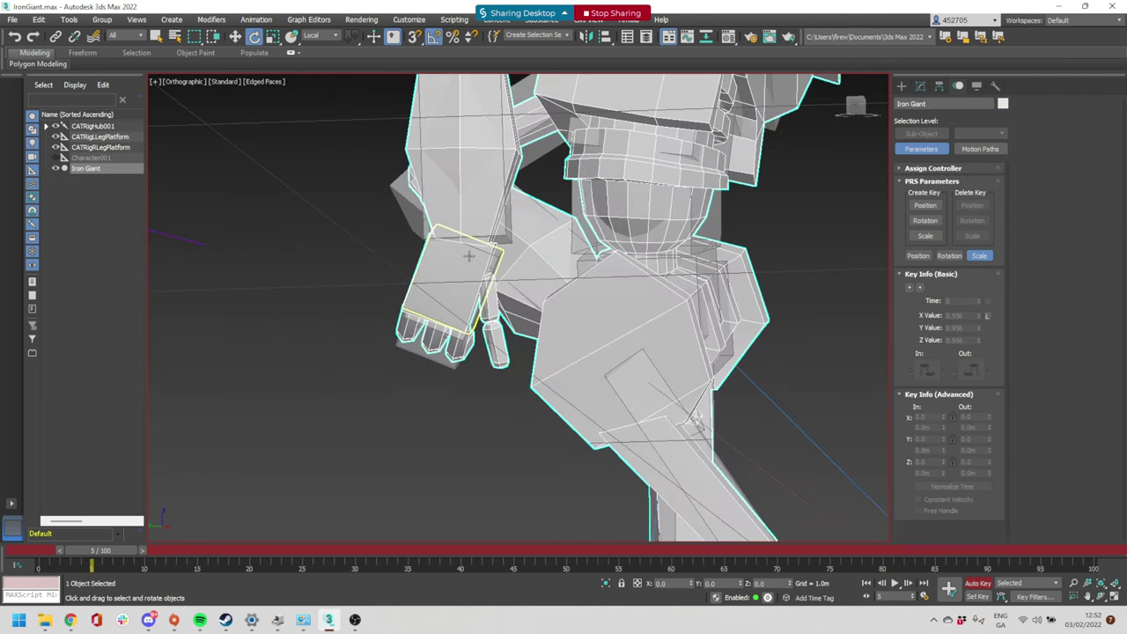
pyautogui.click(380, 297)
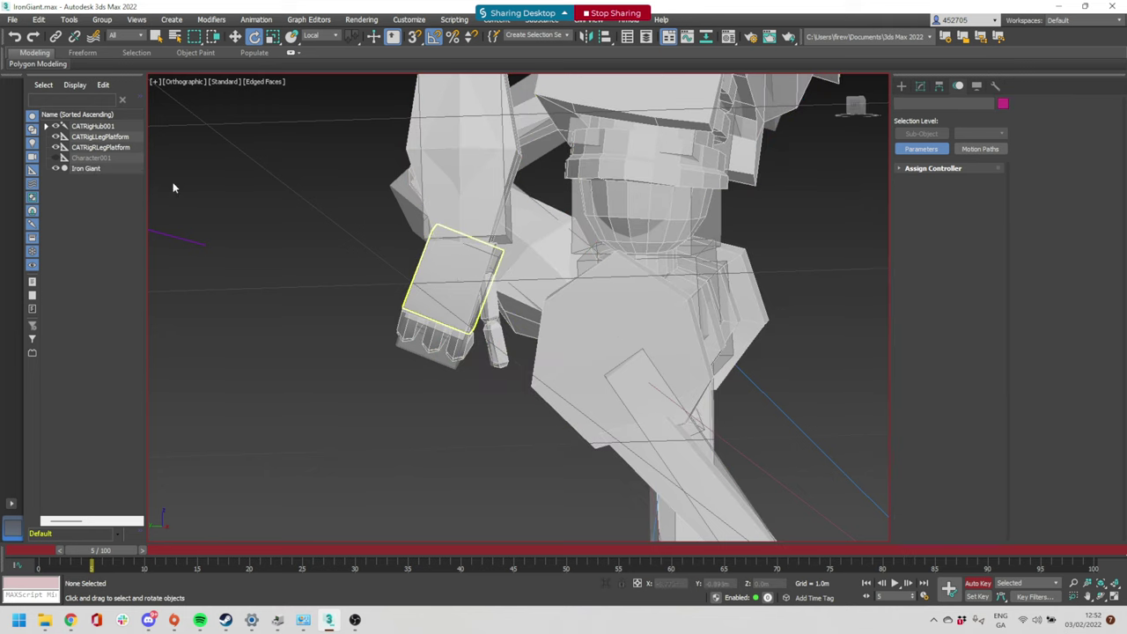
pyautogui.click(104, 168)
pyautogui.rightClick(104, 167)
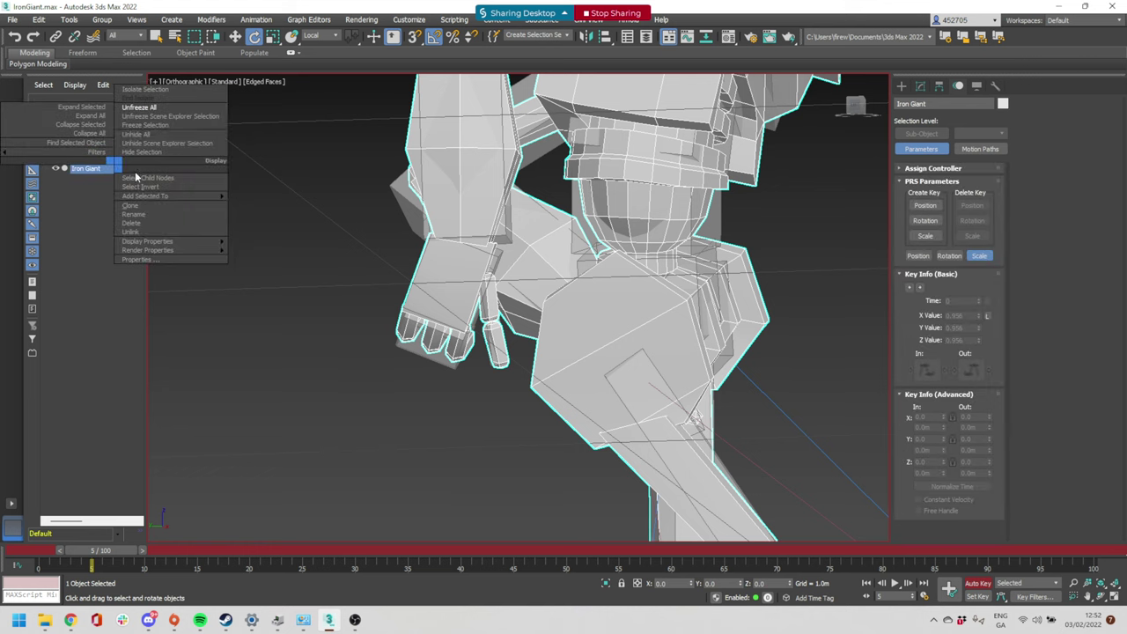
pyautogui.click(158, 124)
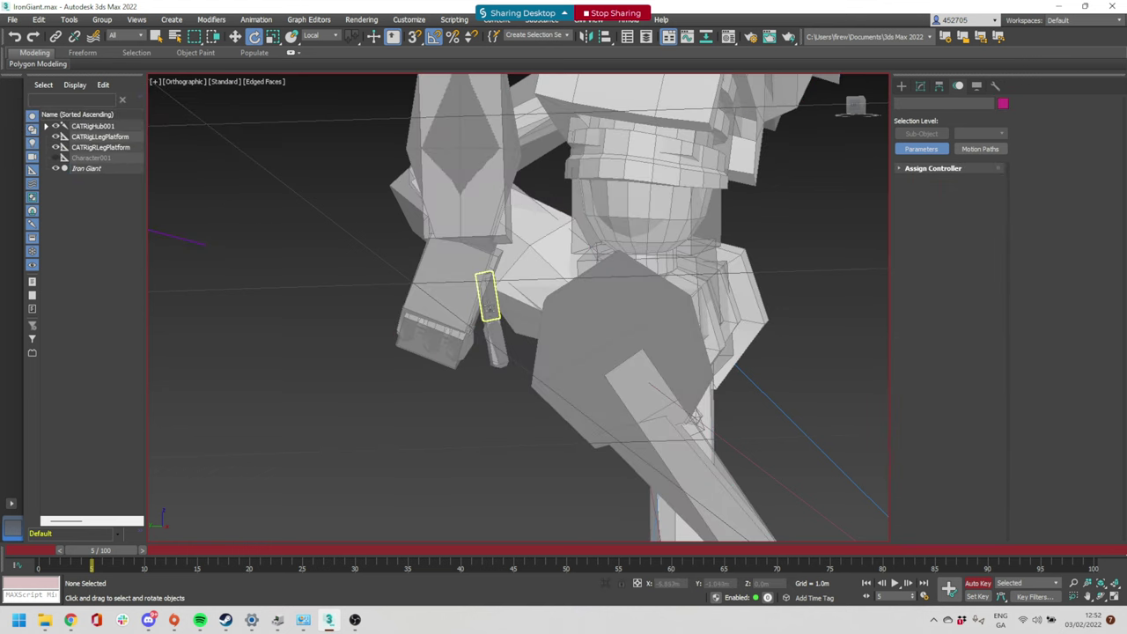
# Select the two thumb bones of the right hand and rotate them to bend the thumb
pyautogui.click(486, 310)
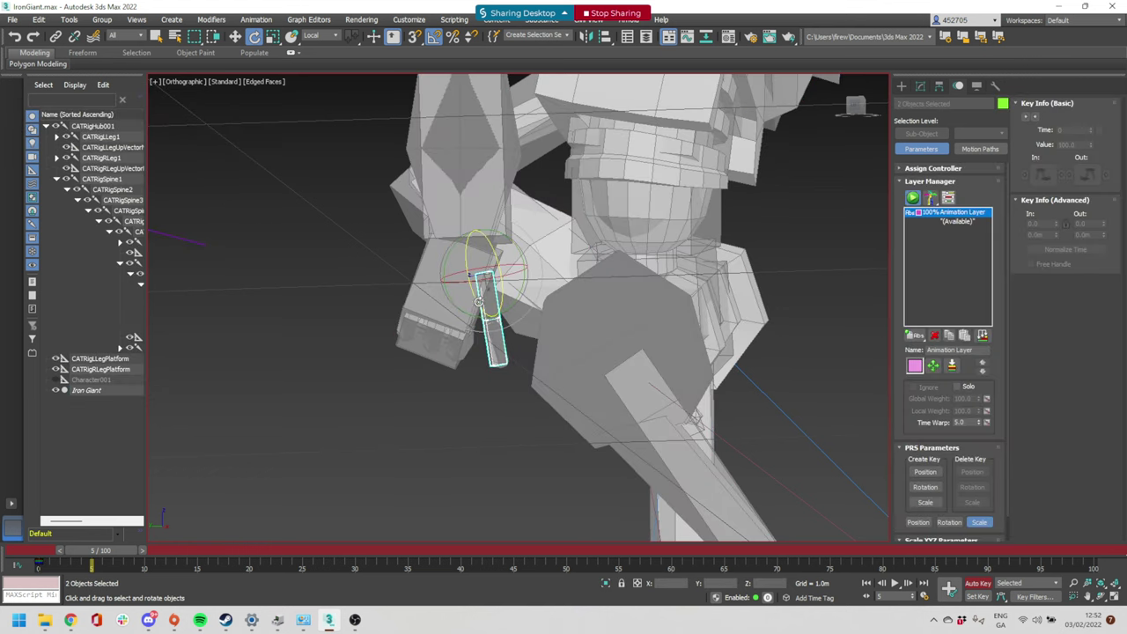
pyautogui.moveTo(504, 292); pyautogui.dragTo(507, 336)
pyautogui.keyDown('alt'); pyautogui.moveTo(507, 337); pyautogui.dragTo(407, 348, button='middle'); pyautogui.keyUp('alt')
pyautogui.moveTo(482, 282)
pyautogui.mouseDown()
pyautogui.moveTo(483, 240)
pyautogui.moveTo(499, 280)
pyautogui.mouseUp()
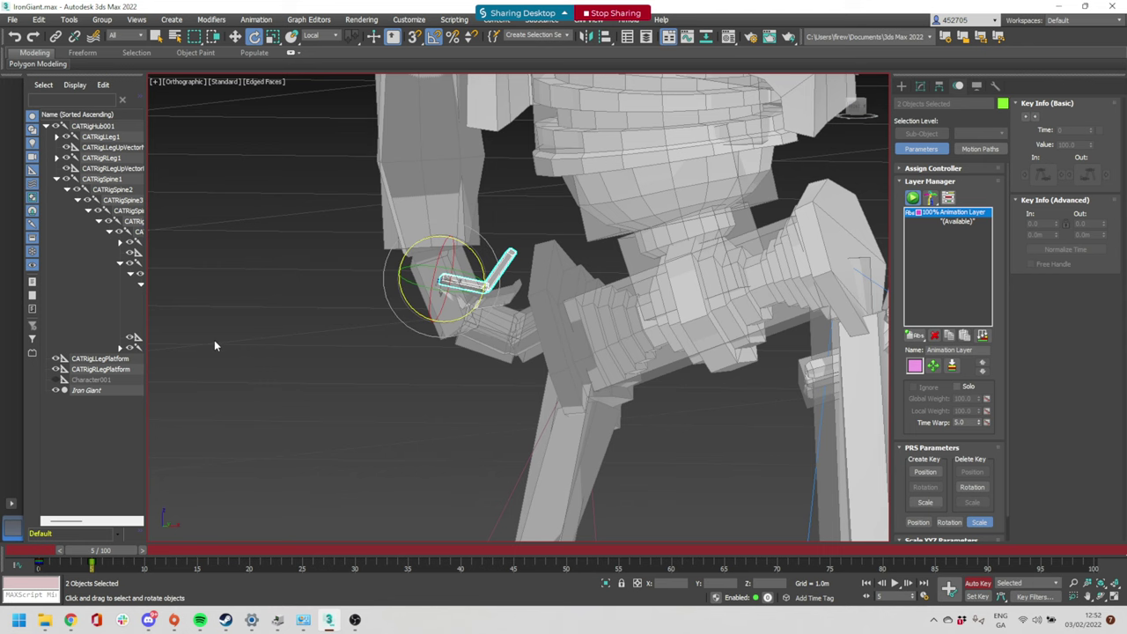
pyautogui.scroll(-3, 722, 278)
pyautogui.moveTo(722, 278); pyautogui.dragTo(561, 308, button='middle')
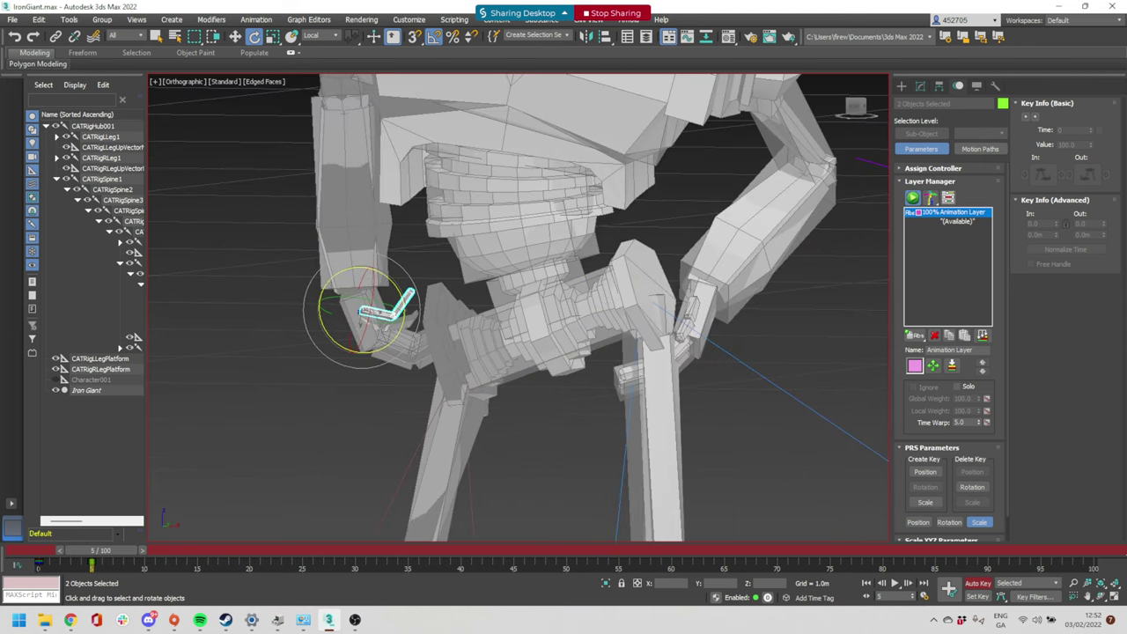
# Rotate the CAT rig's right ankle bone so the right foot changes its angle at frame 5
pyautogui.moveTo(599, 367); pyautogui.dragTo(553, 168, button='middle')
pyautogui.moveTo(629, 449); pyautogui.dragTo(616, 170, button='middle')
pyautogui.moveTo(613, 321)
pyautogui.keyDown('alt'); pyautogui.mouseDown(button='middle')
pyautogui.moveTo(605, 286)
pyautogui.moveTo(396, 390)
pyautogui.moveTo(621, 330)
pyautogui.mouseUp(button='middle'); pyautogui.keyUp('alt')
pyautogui.click(458, 341)
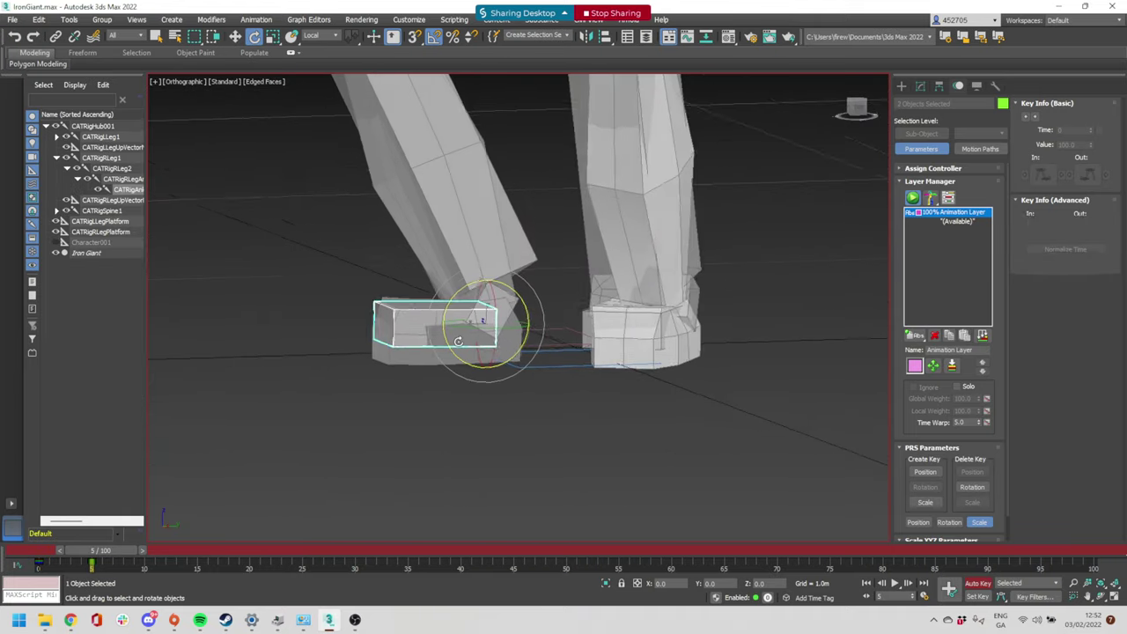
pyautogui.moveTo(445, 312); pyautogui.dragTo(486, 329)
pyautogui.moveTo(515, 204); pyautogui.dragTo(533, 409, button='middle')
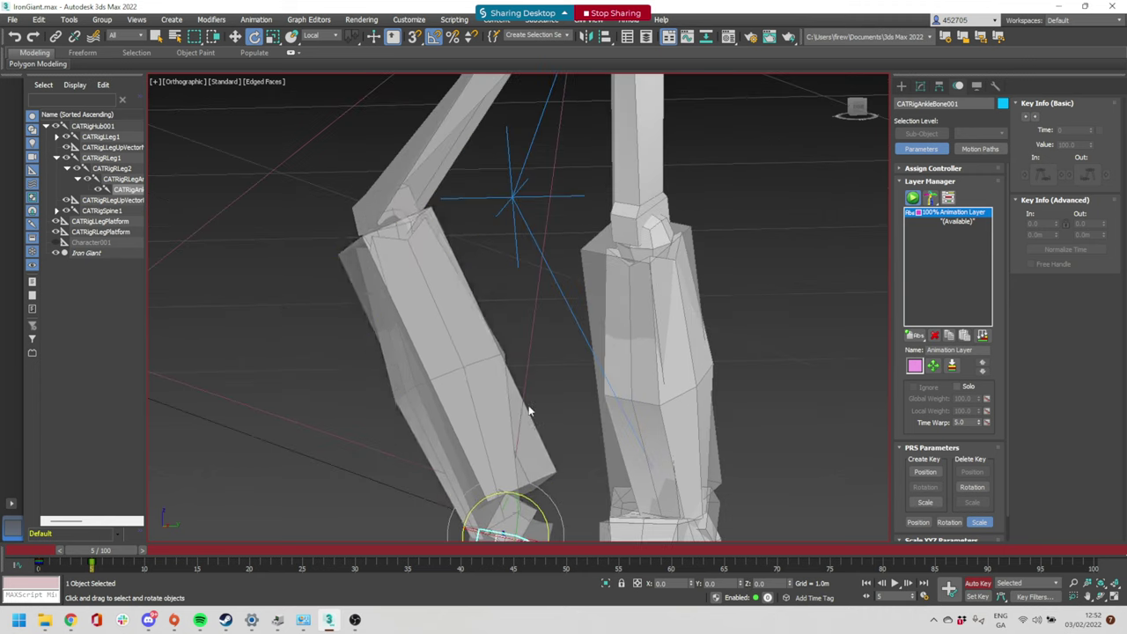
# Rotate the CAT rig's head bone to tilt the robot's head backward at frame 5
pyautogui.scroll(-3, 531, 400)
pyautogui.moveTo(616, 172); pyautogui.dragTo(640, 445, button='middle')
pyautogui.keyDown('alt'); pyautogui.moveTo(633, 342); pyautogui.dragTo(757, 327, button='middle'); pyautogui.keyUp('alt')
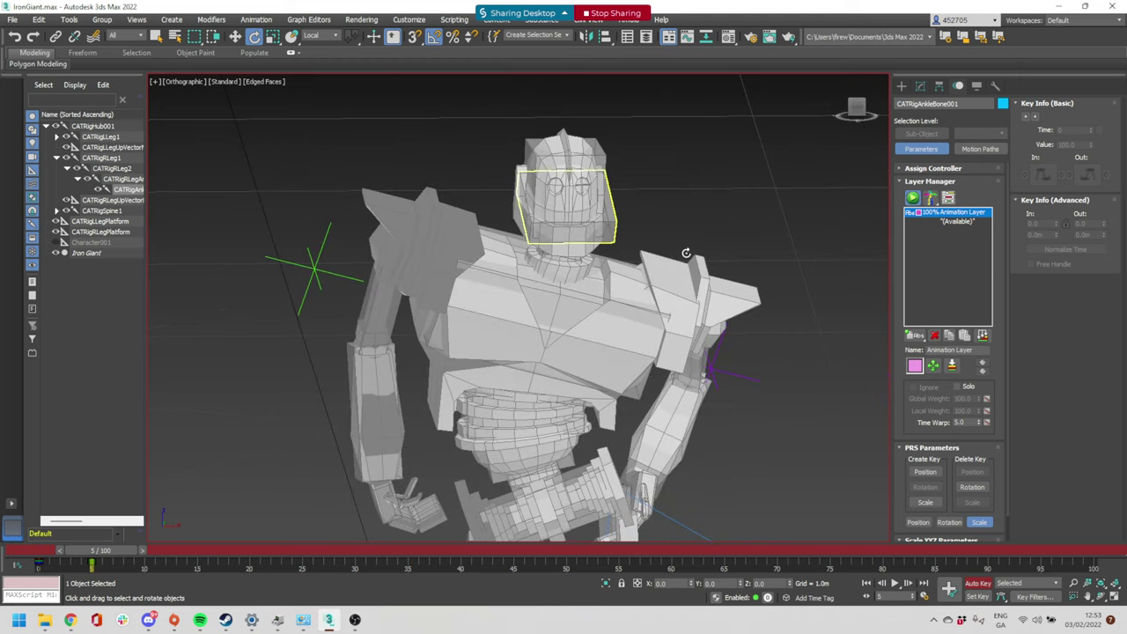
pyautogui.click(592, 233)
pyautogui.keyDown('alt'); pyautogui.moveTo(685, 252); pyautogui.dragTo(564, 264, button='middle'); pyautogui.keyUp('alt')
pyautogui.moveTo(572, 186); pyautogui.dragTo(570, 163)
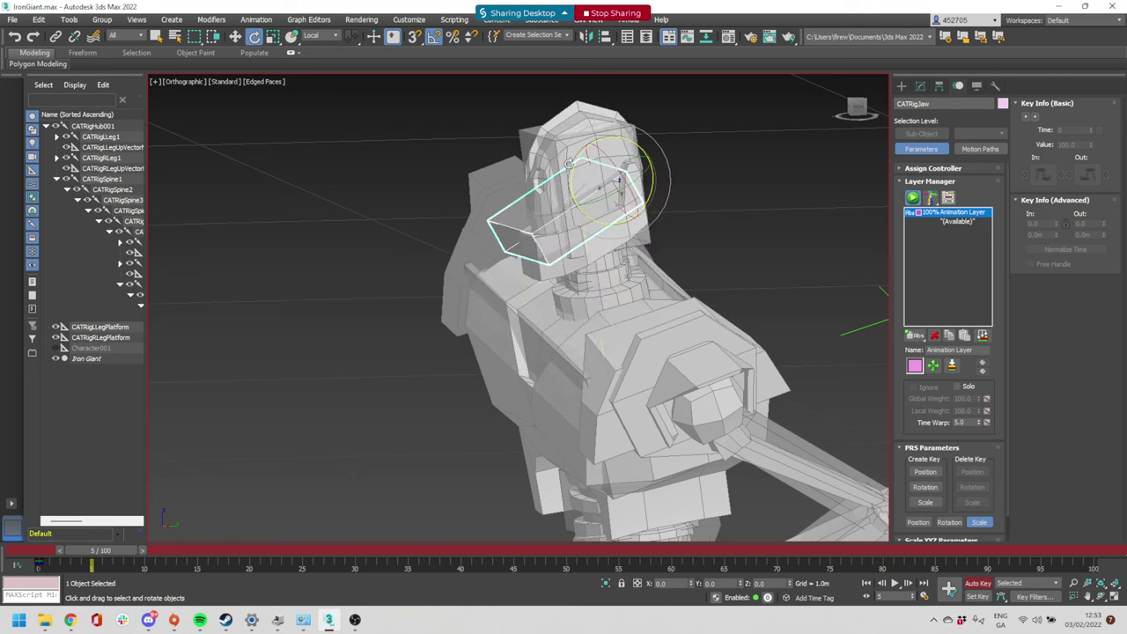
pyautogui.click(551, 159)
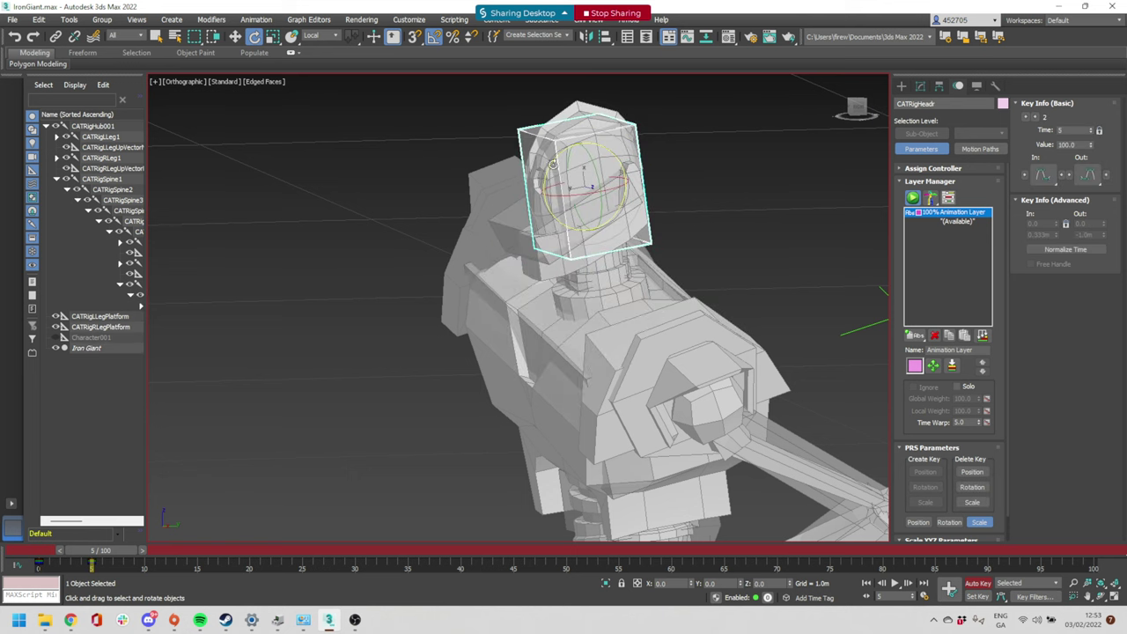
pyautogui.moveTo(545, 173); pyautogui.dragTo(606, 199)
# Turn the head bone sideways about its vertical axis
pyautogui.click(607, 190)
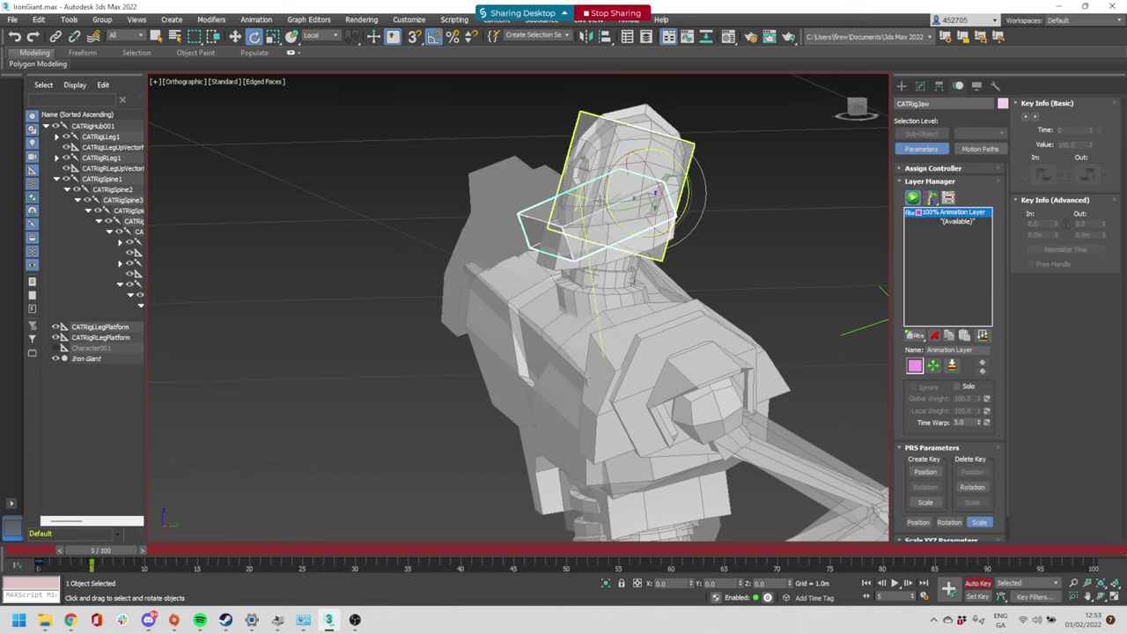
pyautogui.keyDown('alt'); pyautogui.moveTo(605, 198); pyautogui.dragTo(685, 166, button='middle'); pyautogui.keyUp('alt')
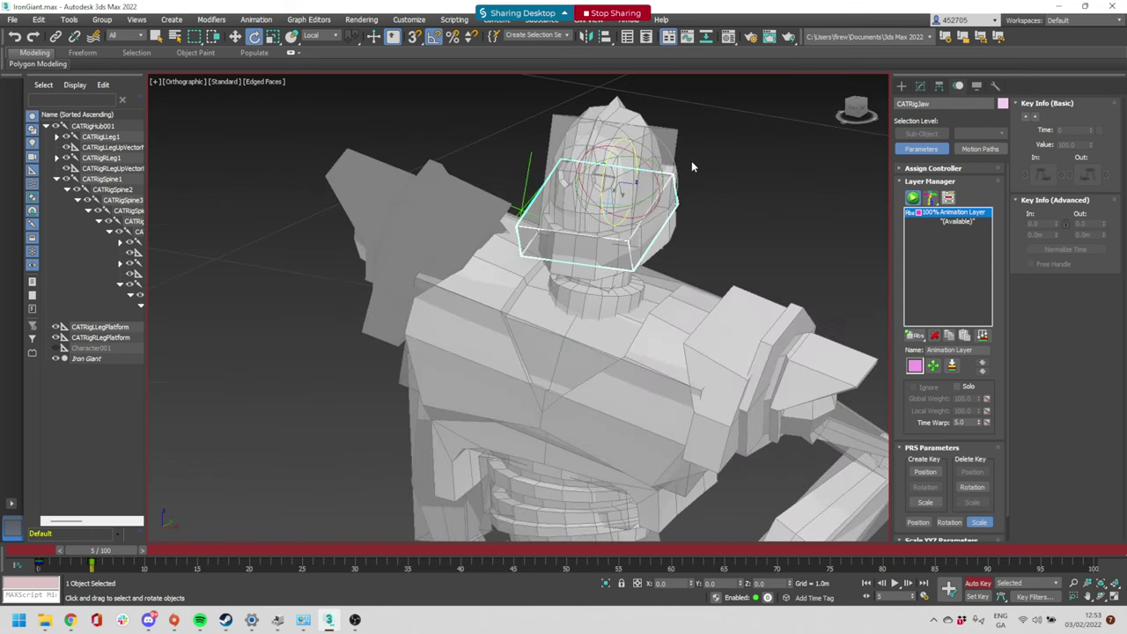
pyautogui.click(704, 163)
pyautogui.click(656, 145)
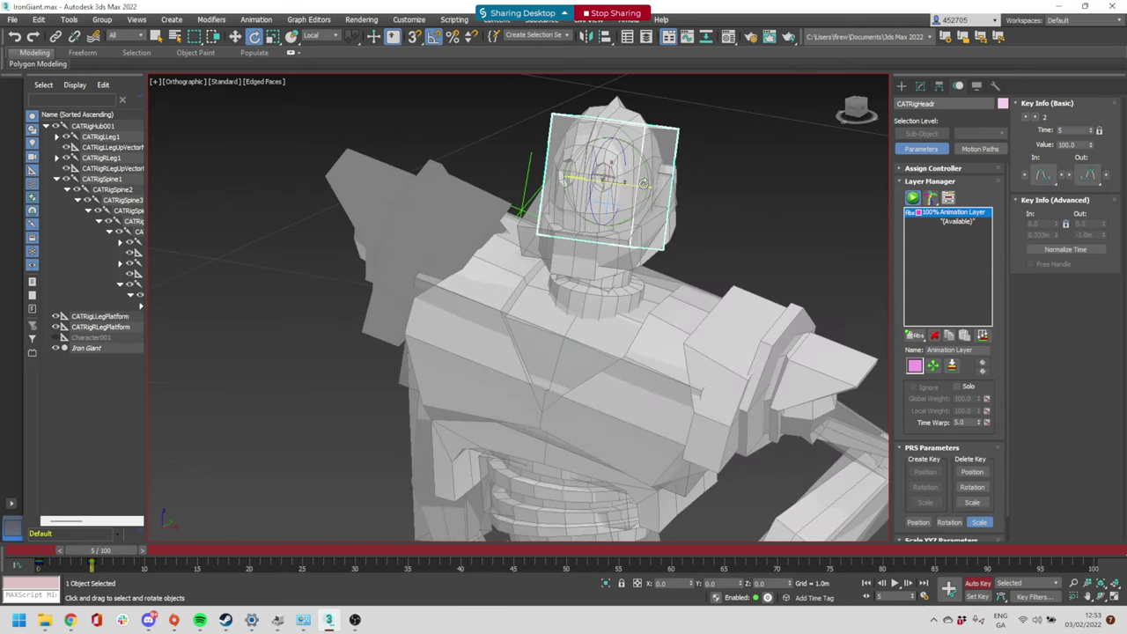
pyautogui.moveTo(643, 185); pyautogui.dragTo(669, 198)
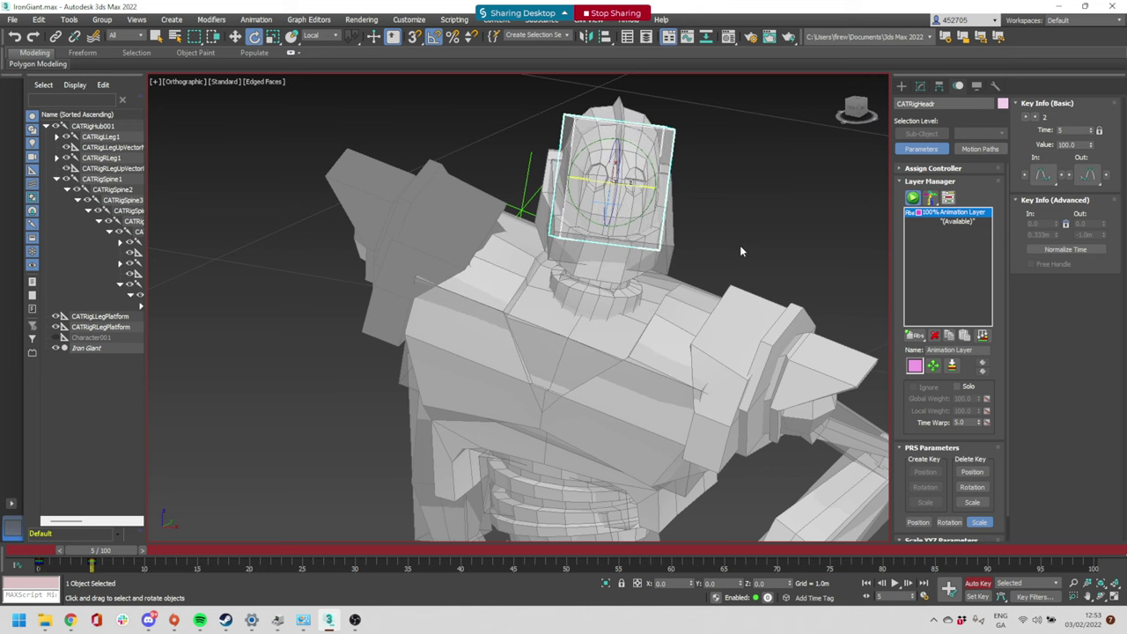
# Review the robot's full-body pose and scrub the timeline around frame 5
pyautogui.scroll(-6, 761, 339)
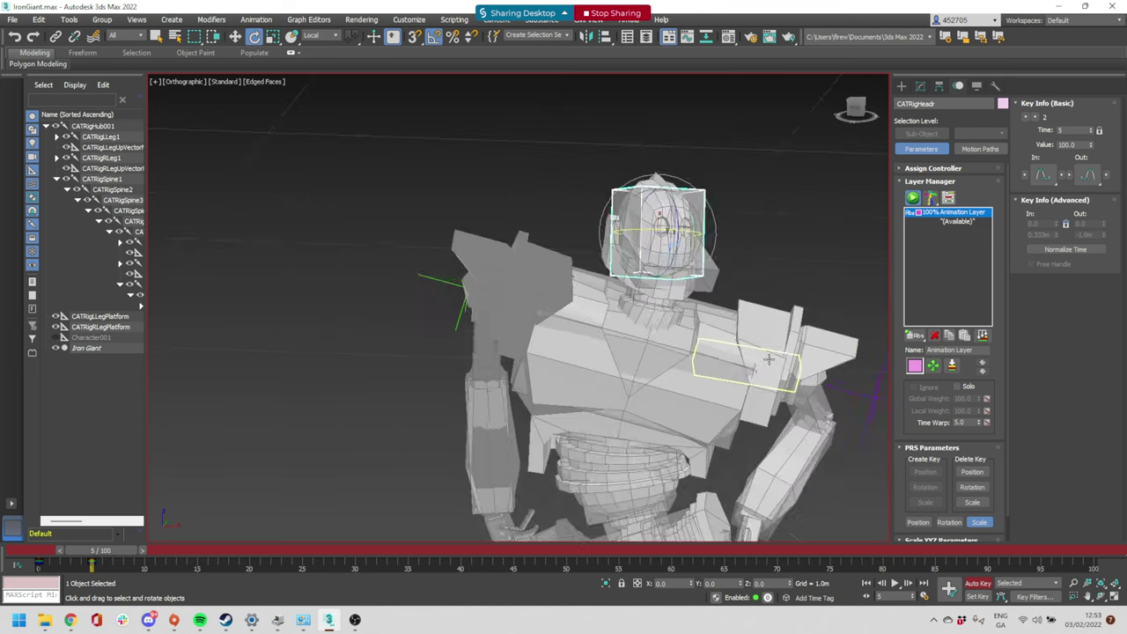
pyautogui.moveTo(713, 492); pyautogui.dragTo(692, 366, button='middle')
pyautogui.moveTo(116, 553); pyautogui.dragTo(92, 555)
pyautogui.press('e')
pyautogui.moveTo(778, 344); pyautogui.dragTo(740, 286, button='middle')
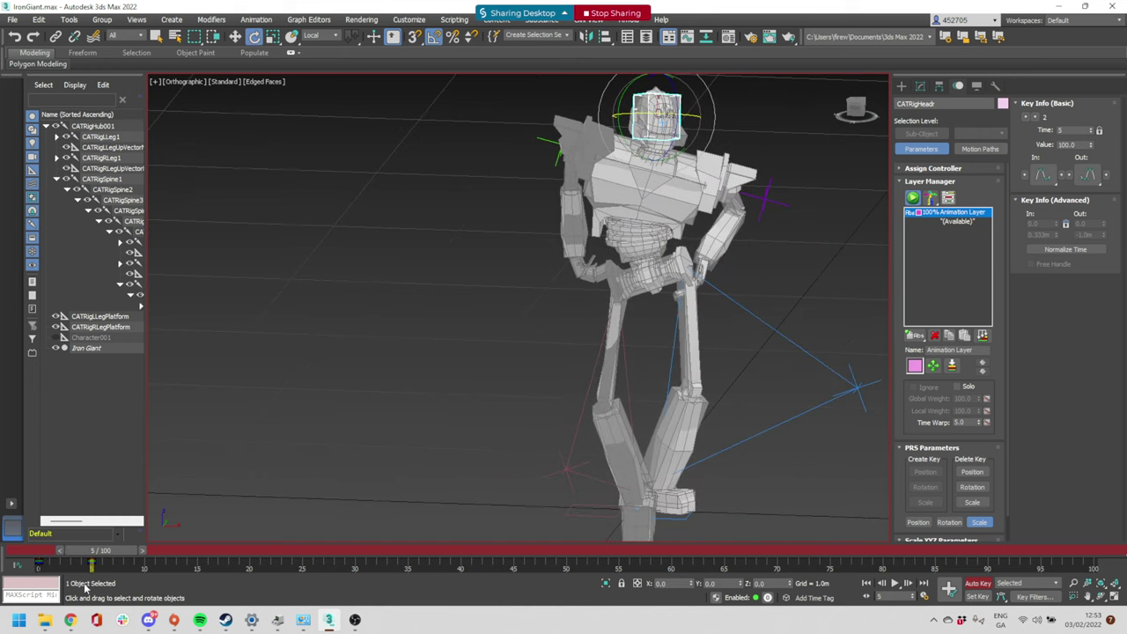
pyautogui.moveTo(108, 558)
pyautogui.mouseDown()
pyautogui.moveTo(2, 556)
pyautogui.moveTo(115, 558)
pyautogui.mouseUp()
pyautogui.press('e')
pyautogui.scroll(-3, 669, 440)
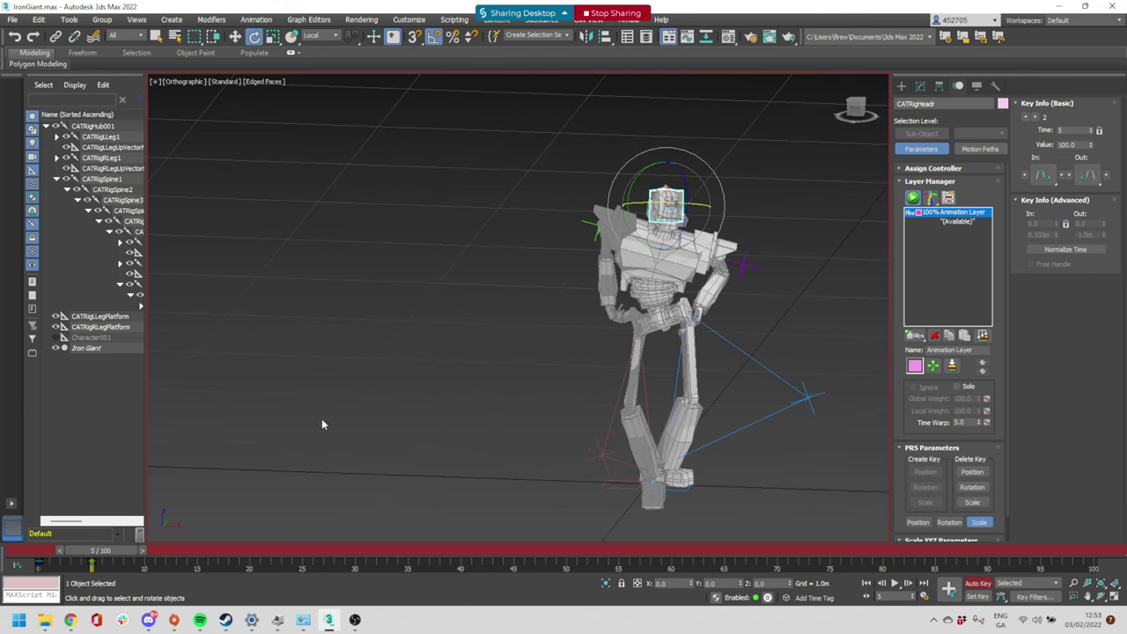
pyautogui.click(665, 313)
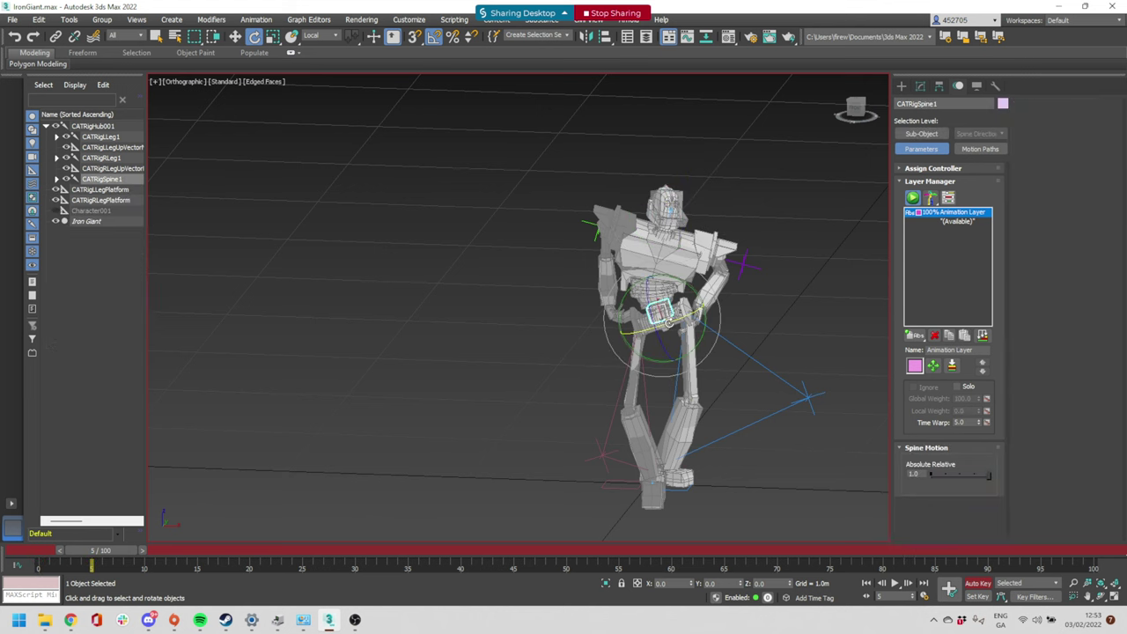
pyautogui.click(826, 324)
pyautogui.scroll(2, 687, 334)
pyautogui.doubleClick(647, 319)
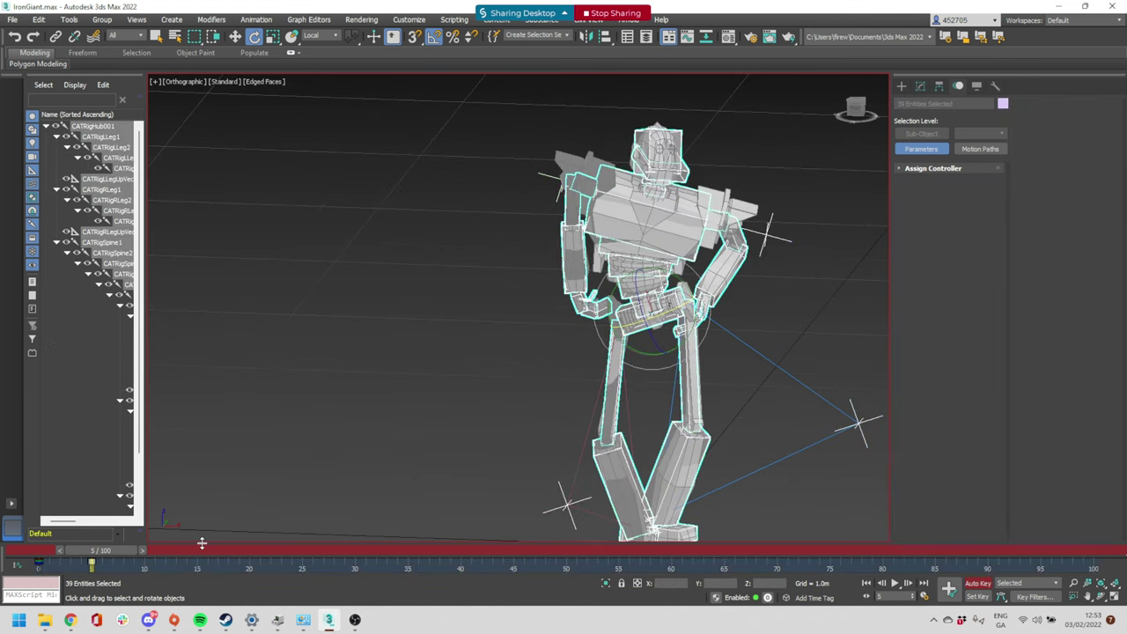
pyautogui.click(779, 268)
pyautogui.moveTo(783, 351); pyautogui.dragTo(731, 340, button='middle')
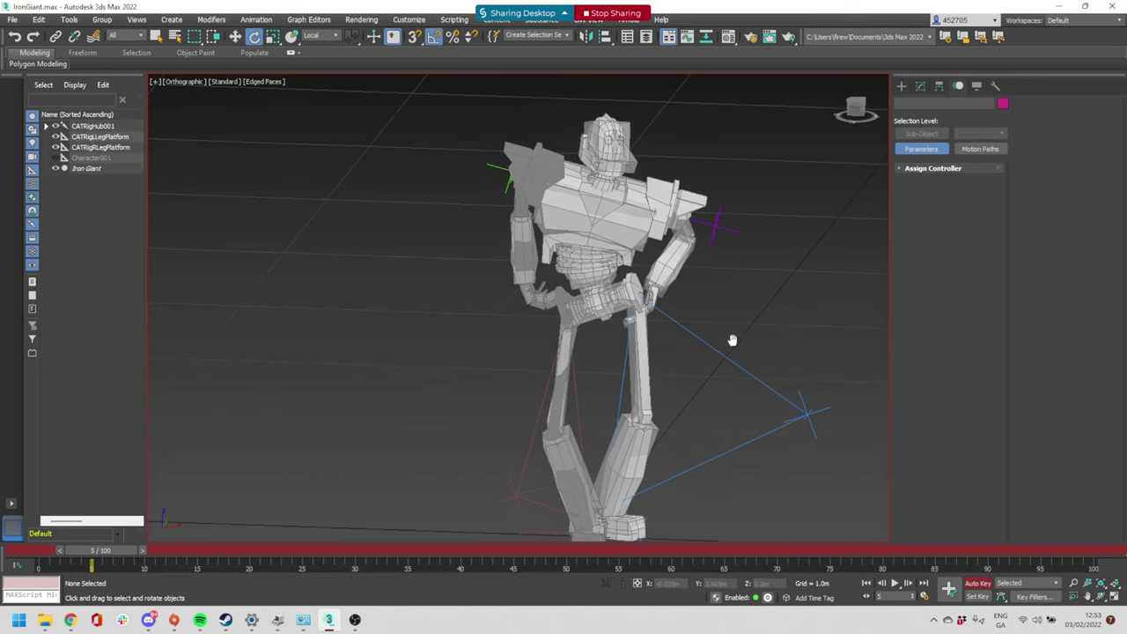
# Unfreeze all objects so the Iron Giant mesh can be edited
pyautogui.click(88, 169)
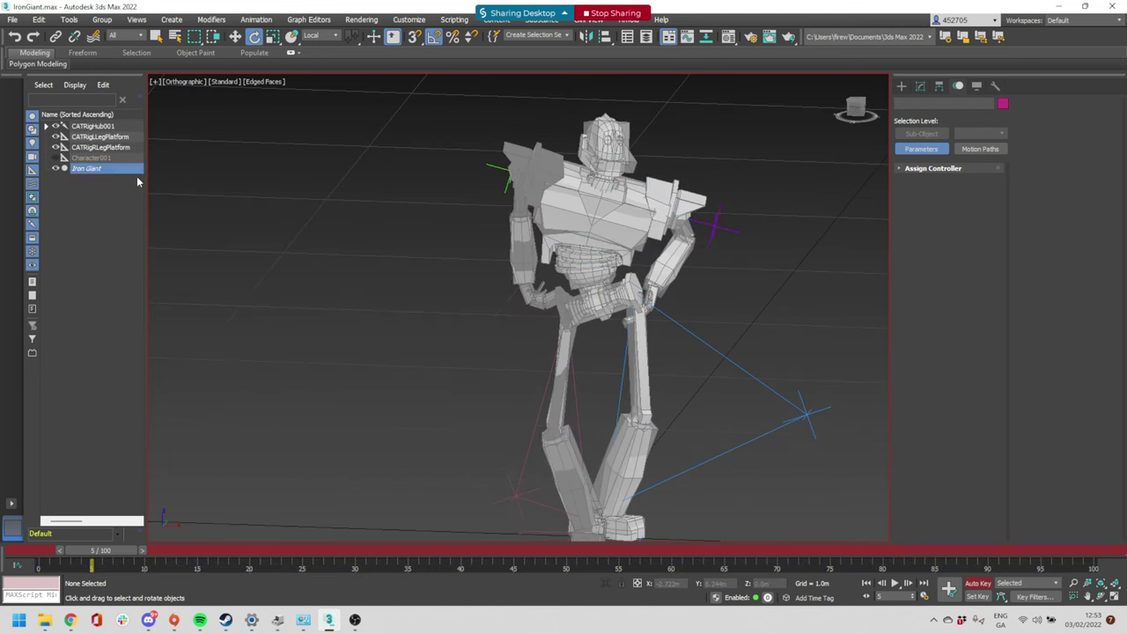
pyautogui.rightClick(86, 170)
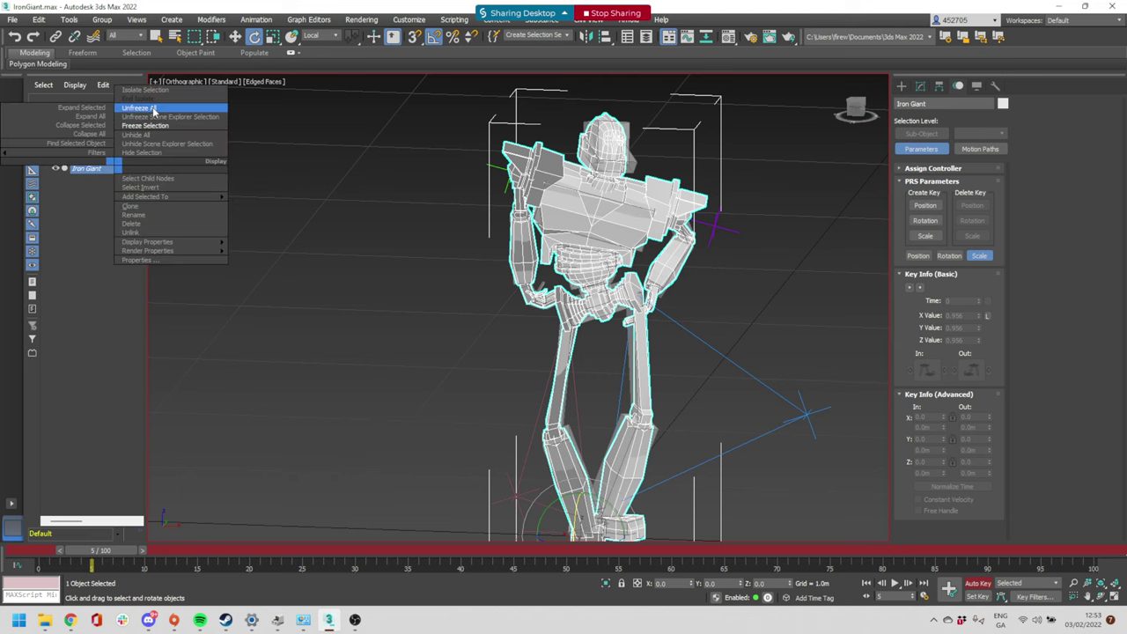
pyautogui.click(153, 110)
pyautogui.keyDown('alt'); pyautogui.moveTo(708, 221); pyautogui.dragTo(694, 219, button='middle'); pyautogui.keyUp('alt')
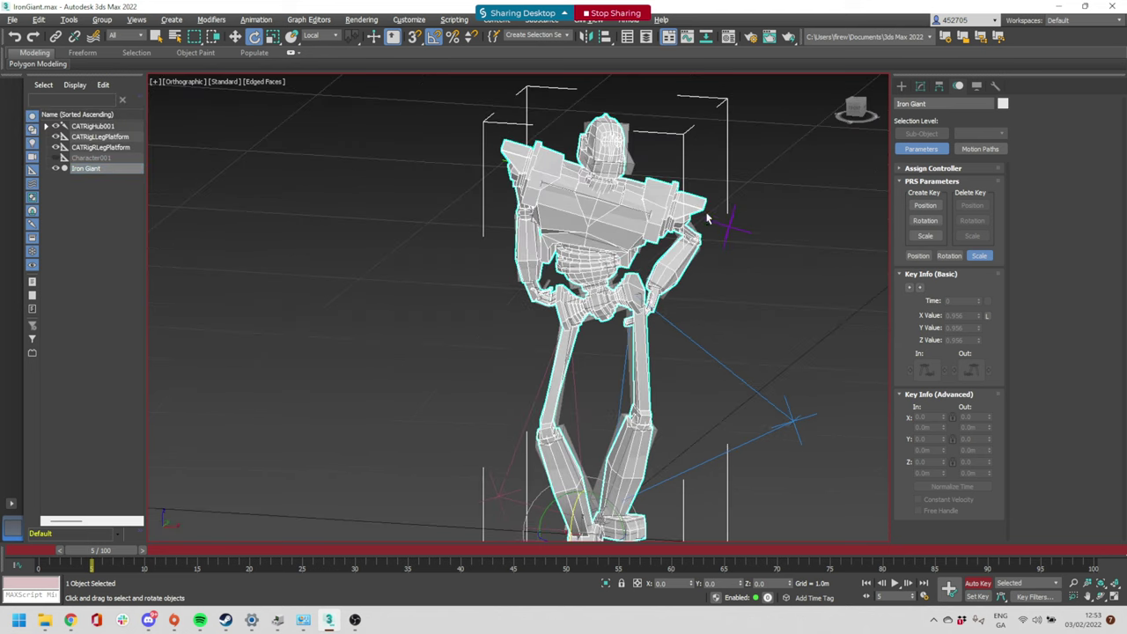
# Start editing the envelopes of the Iron Giant's Skin modifier and bring the ankle bone's envelope into close view
pyautogui.click(922, 85)
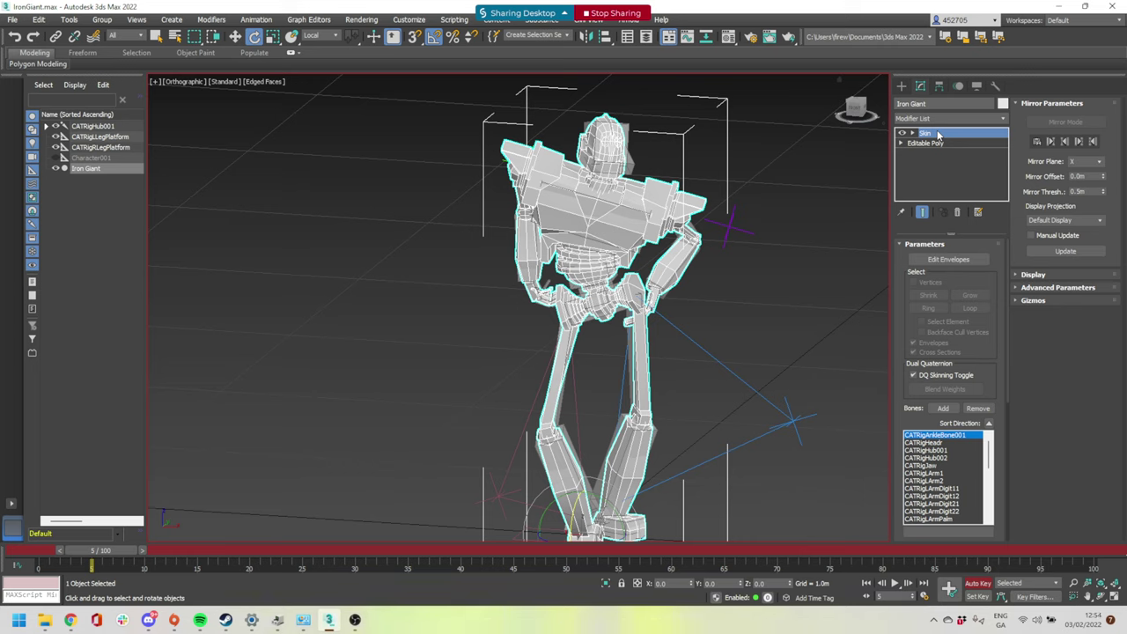
pyautogui.click(947, 259)
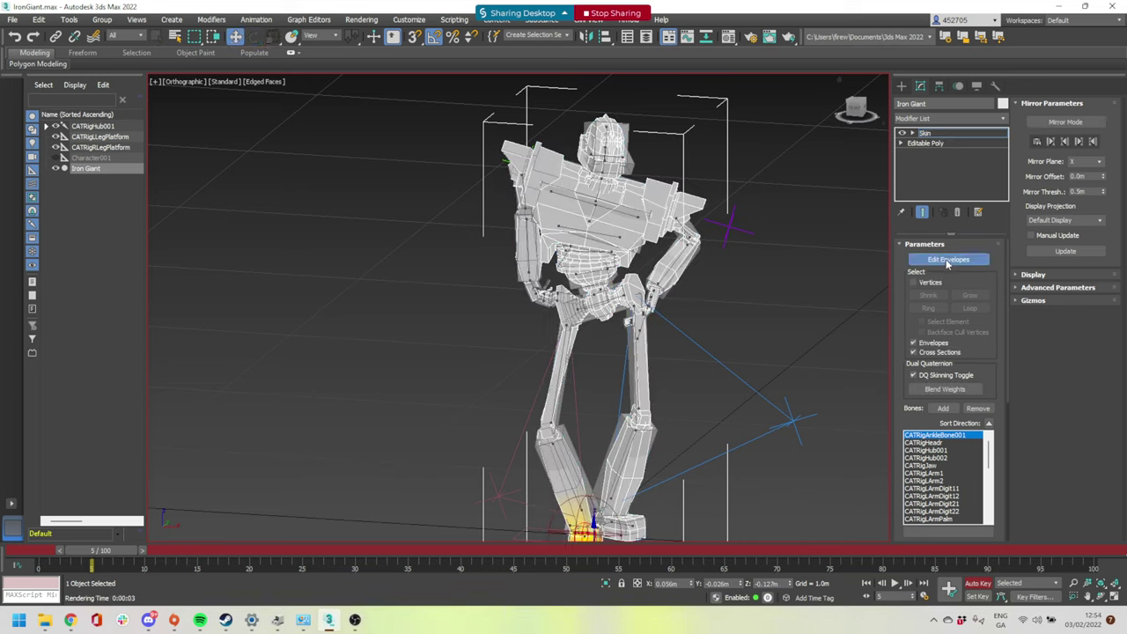
pyautogui.moveTo(672, 475); pyautogui.dragTo(718, 232, button='middle')
pyautogui.keyDown('alt'); pyautogui.moveTo(671, 311); pyautogui.dragTo(614, 216, button='middle'); pyautogui.keyUp('alt')
pyautogui.scroll(3, 638, 310)
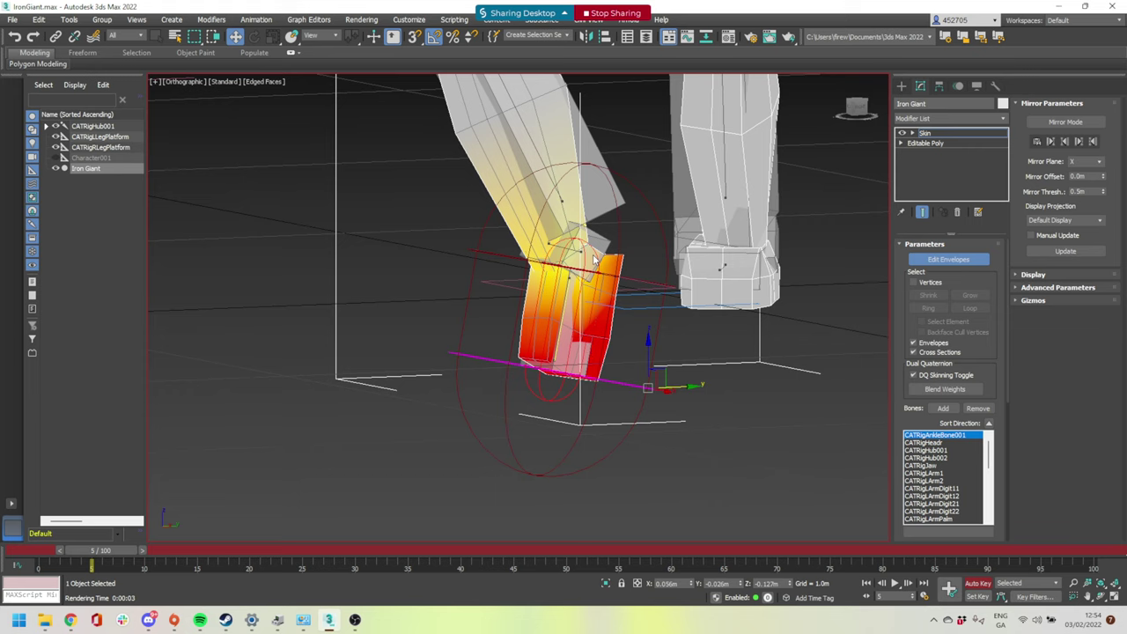
pyautogui.moveTo(581, 204); pyautogui.dragTo(596, 257, button='middle')
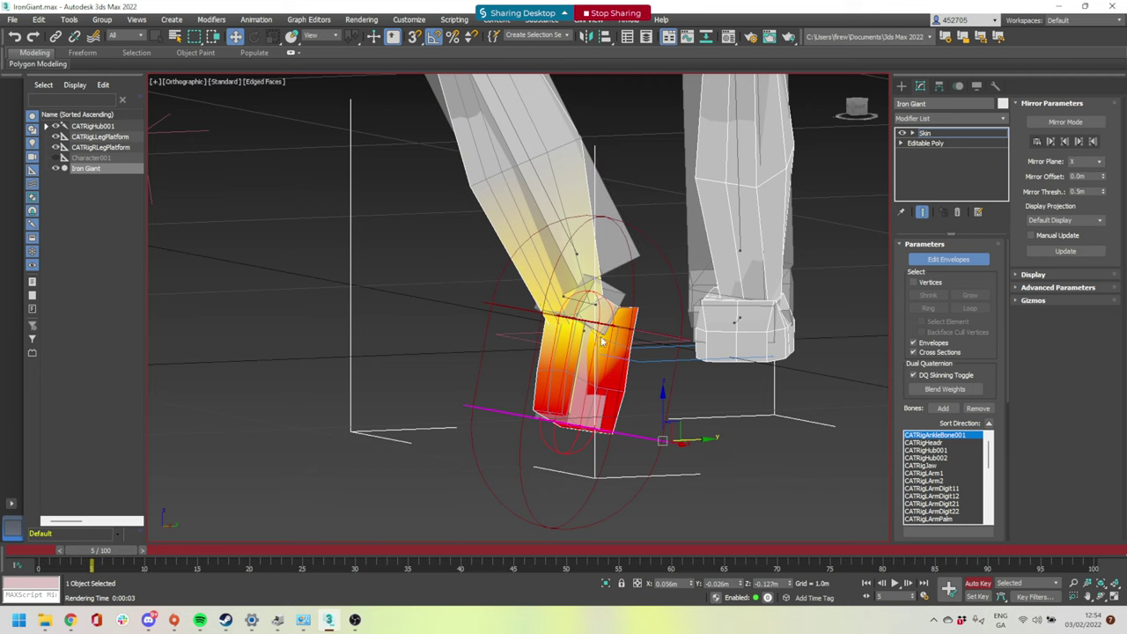
# Try to adjust the upper cross section of the right ankle bone's envelope
pyautogui.keyDown('alt'); pyautogui.moveTo(602, 339); pyautogui.dragTo(608, 368, button='middle'); pyautogui.keyUp('alt')
pyautogui.keyDown('alt'); pyautogui.moveTo(667, 492); pyautogui.dragTo(617, 457, button='middle'); pyautogui.keyUp('alt')
pyautogui.click(704, 347)
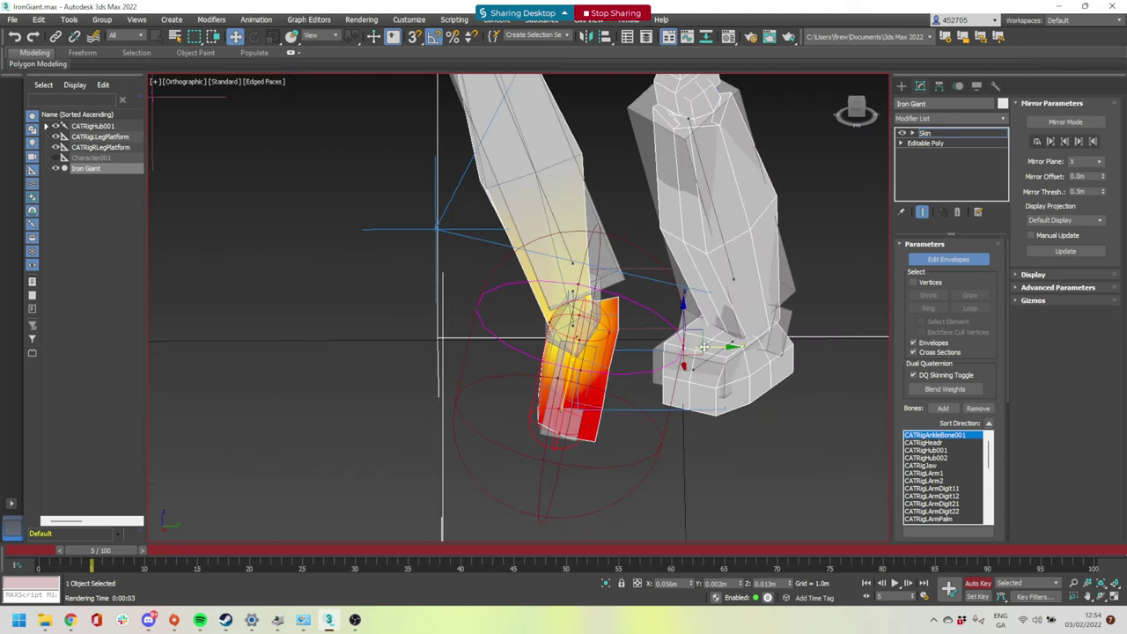
pyautogui.moveTo(712, 347)
pyautogui.mouseDown()
pyautogui.moveTo(1124, 380)
pyautogui.moveTo(614, 366)
pyautogui.moveTo(634, 369)
pyautogui.moveTo(651, 396)
pyautogui.moveTo(974, 402)
pyautogui.moveTo(822, 393)
pyautogui.mouseUp()
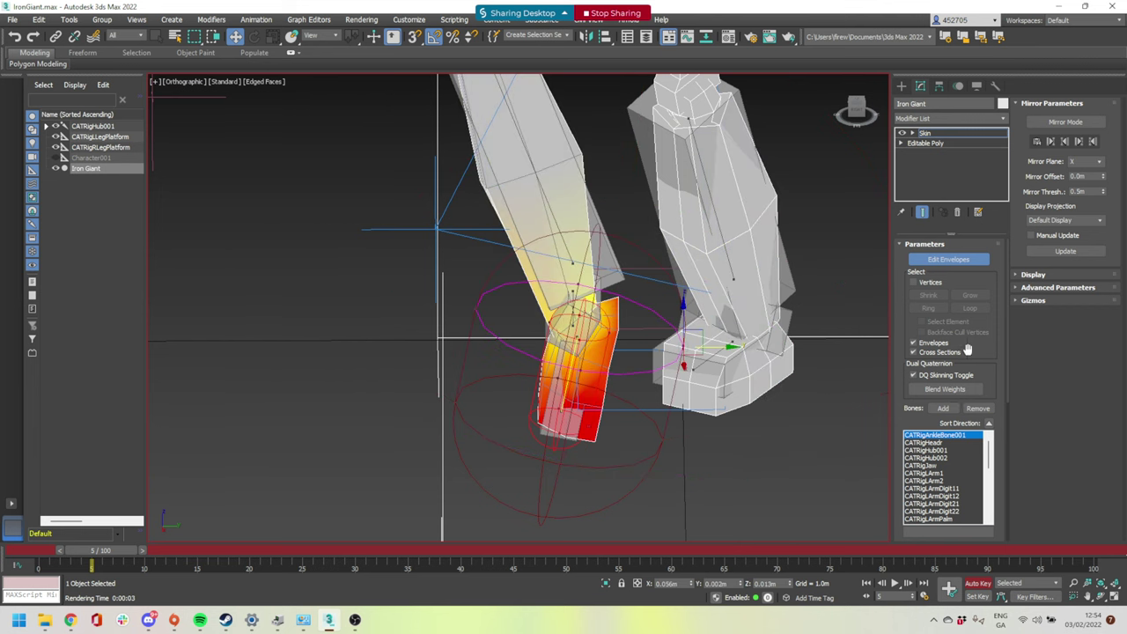
# Try painting the ankle bone's weights on the right lower leg, undo the strokes and leave Paint Weights
pyautogui.scroll(-10, 989, 364)
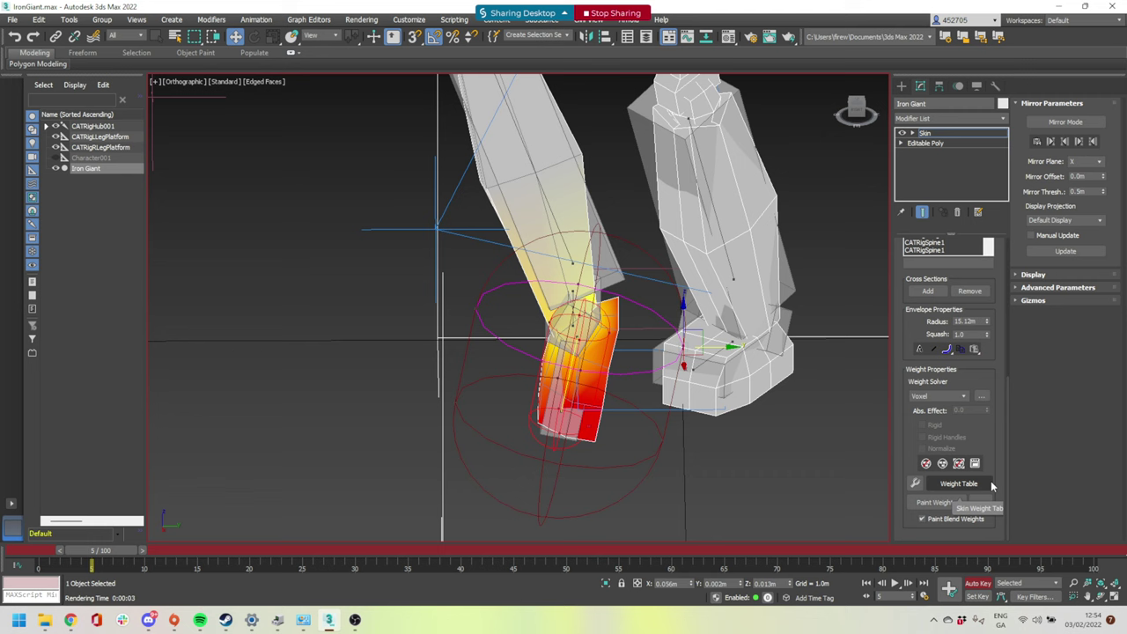
pyautogui.click(936, 502)
pyautogui.moveTo(589, 353)
pyautogui.keyDown('alt'); pyautogui.mouseDown(button='middle')
pyautogui.moveTo(589, 306)
pyautogui.moveTo(708, 296)
pyautogui.mouseUp(button='middle'); pyautogui.keyUp('alt')
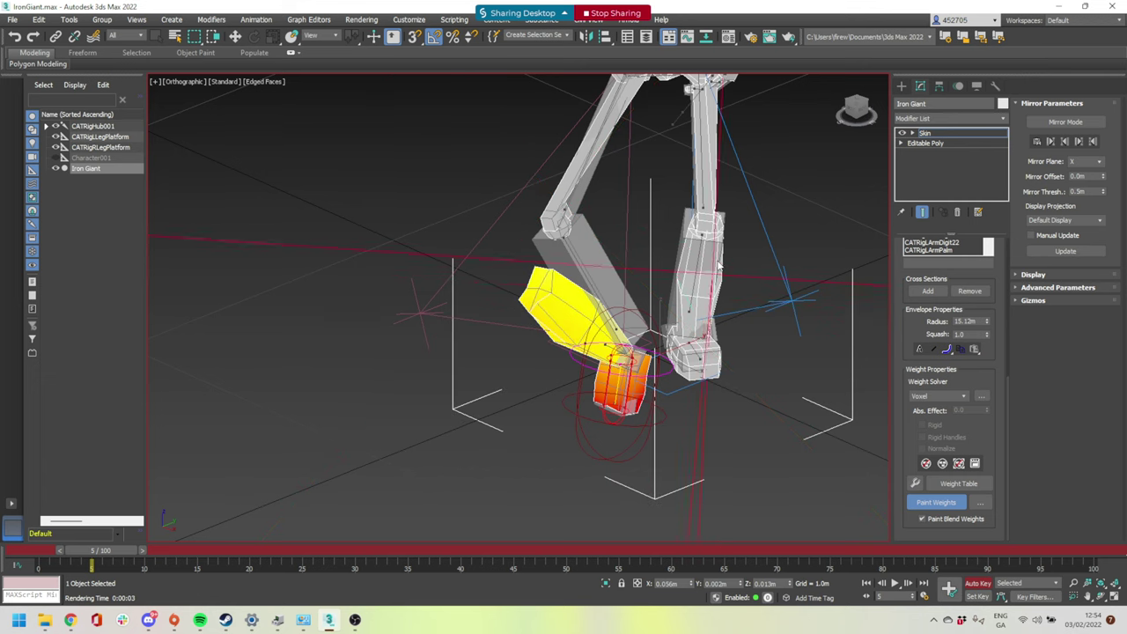
pyautogui.hotkey('ctrl', 'z')
pyautogui.hotkey('ctrl', 'z')
pyautogui.hotkey('ctrl', 'z')
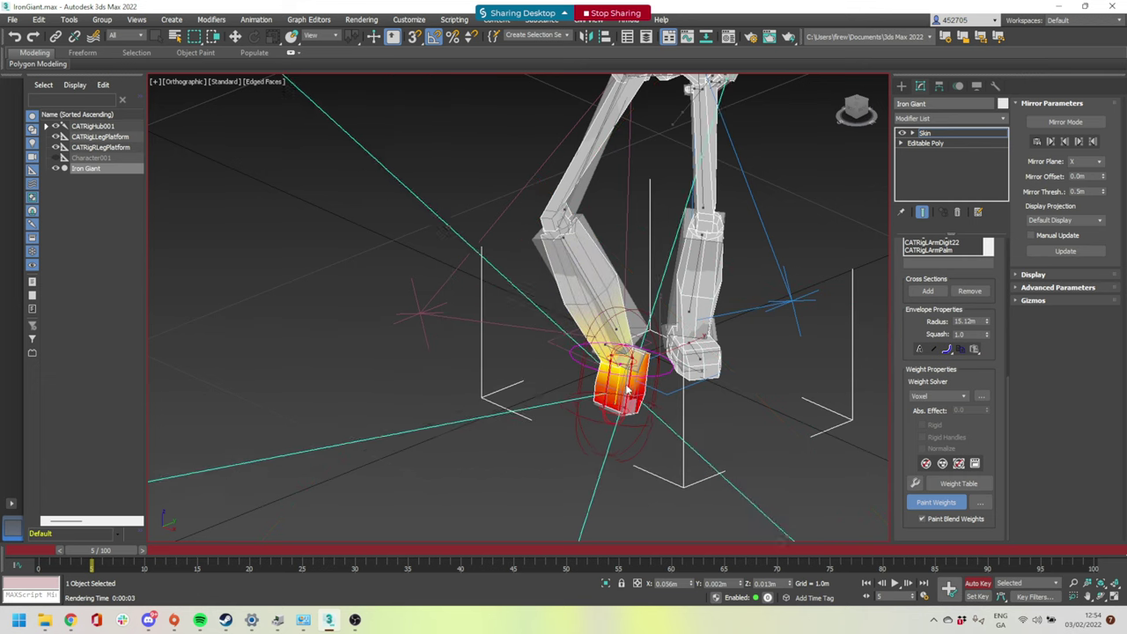
pyautogui.click(940, 503)
pyautogui.click(946, 503)
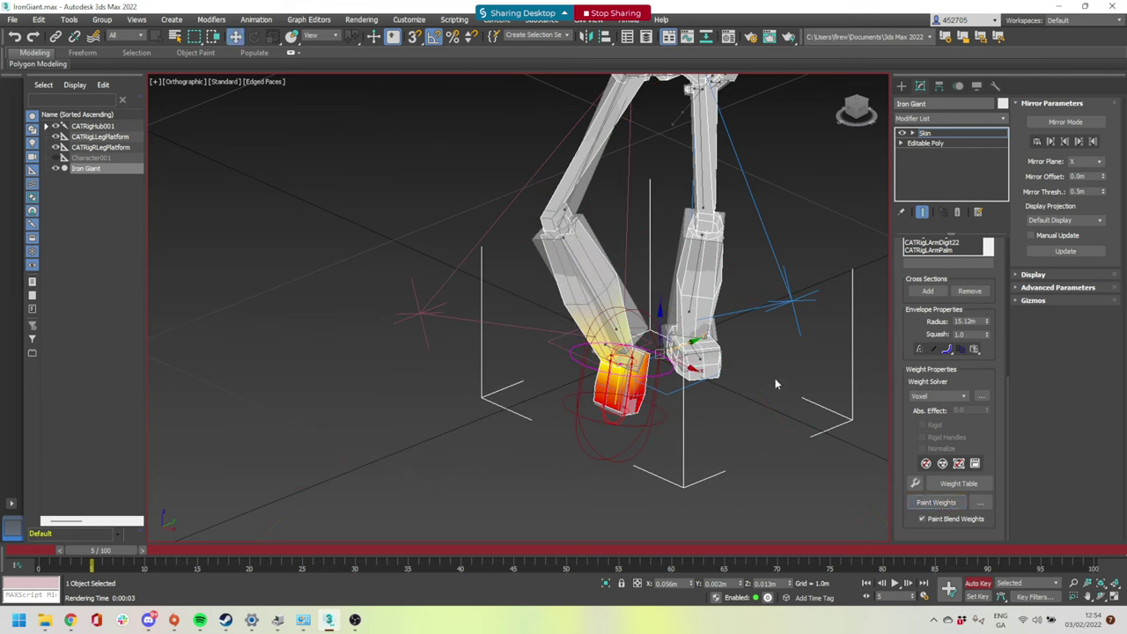
# Enable vertex selection in the Skin modifier and open the Weight Tool
pyautogui.scroll(5, 991, 394)
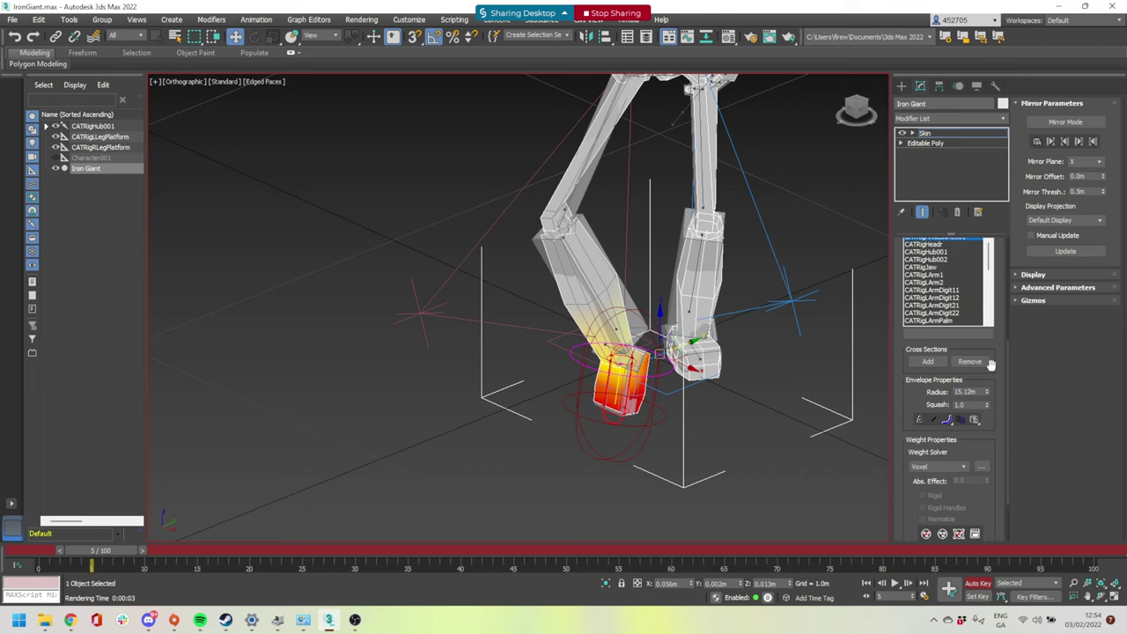
pyautogui.scroll(4, 933, 273)
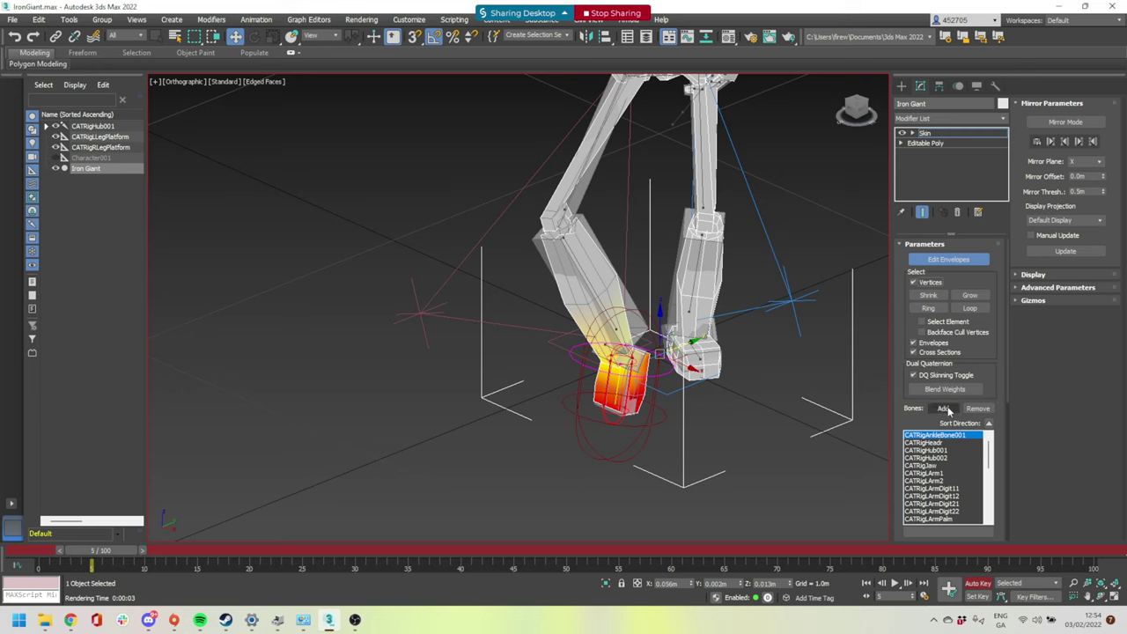
pyautogui.scroll(-4, 991, 344)
pyautogui.scroll(-6, 968, 396)
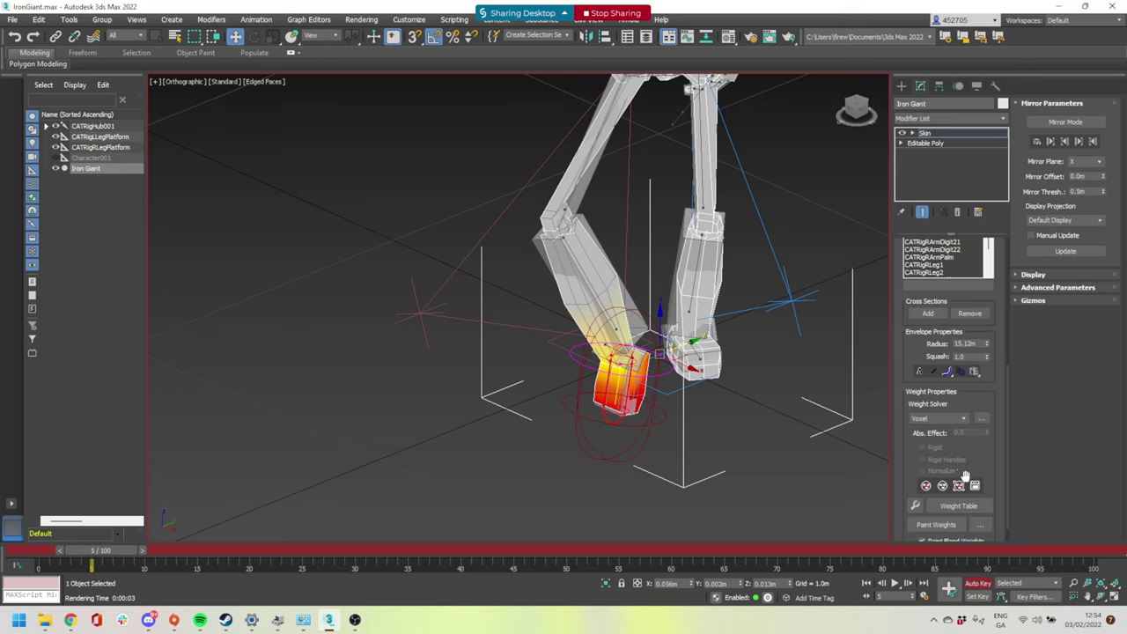
pyautogui.click(915, 484)
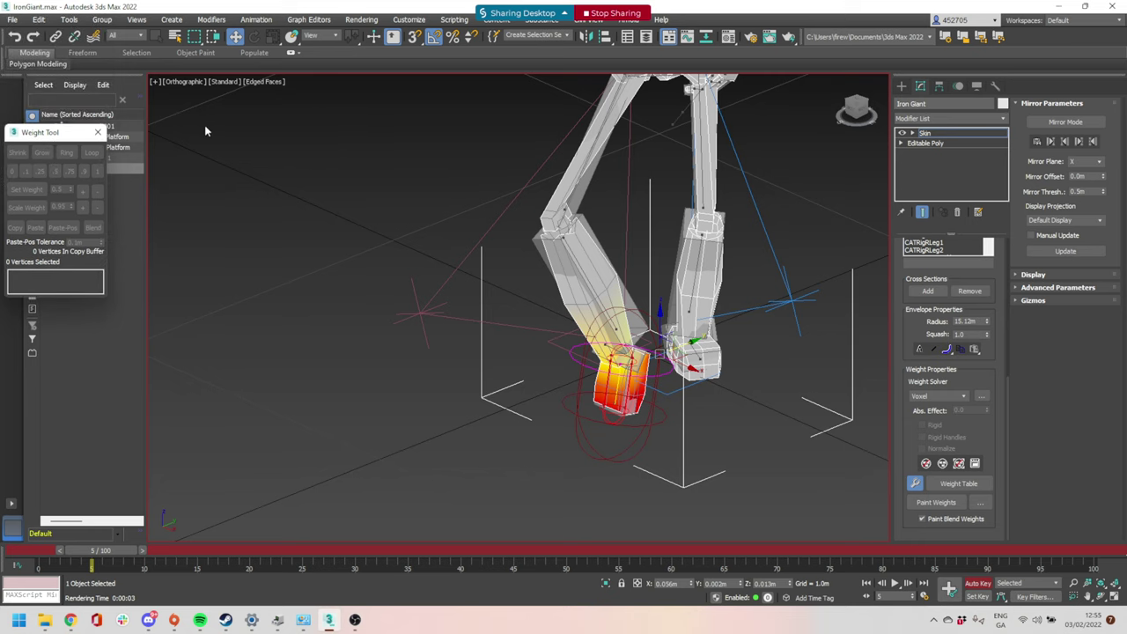
# Enlarge the Weight Tool window and place it in the viewport clear of the robot's legs
pyautogui.moveTo(96, 40); pyautogui.dragTo(286, 111)
pyautogui.moveTo(299, 181); pyautogui.dragTo(318, 177)
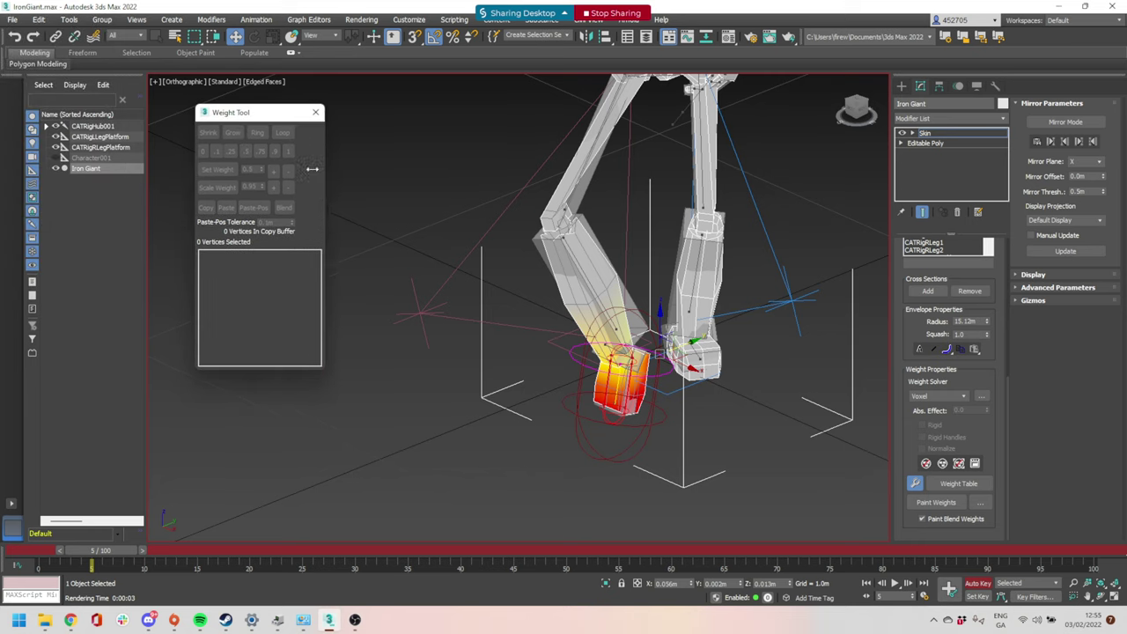
pyautogui.moveTo(274, 120); pyautogui.dragTo(232, 98)
# Examine the weights of CATRigRLegAnkle and CATRigAnkleBone001 around the right foot, leaving CATRigAnkleBone001 selected
pyautogui.scroll(4, 634, 350)
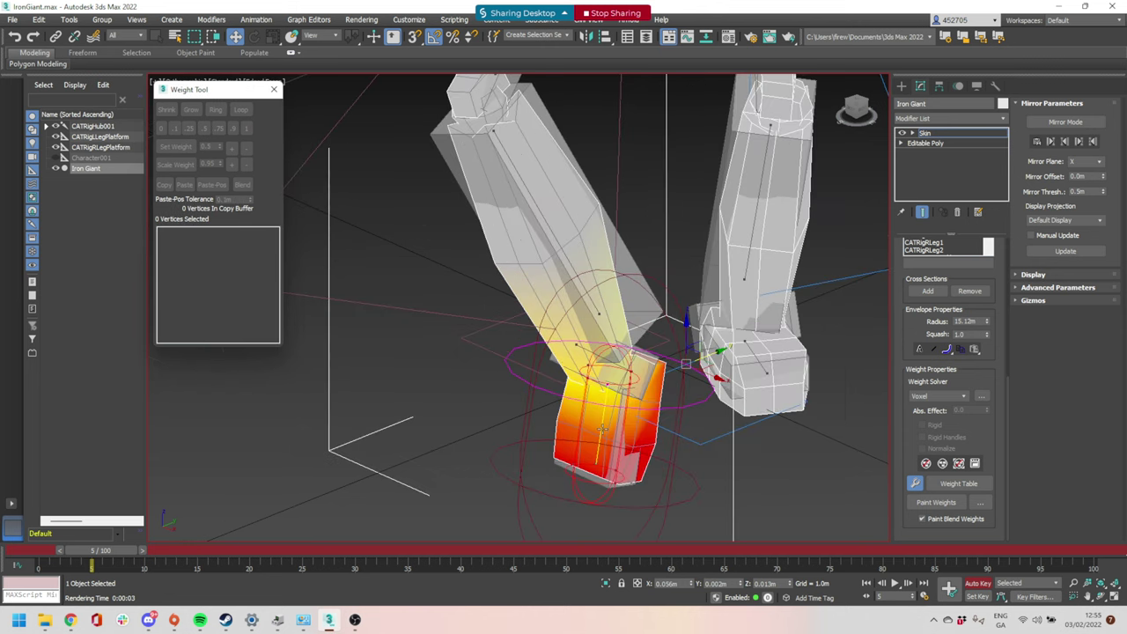
pyautogui.scroll(4, 993, 352)
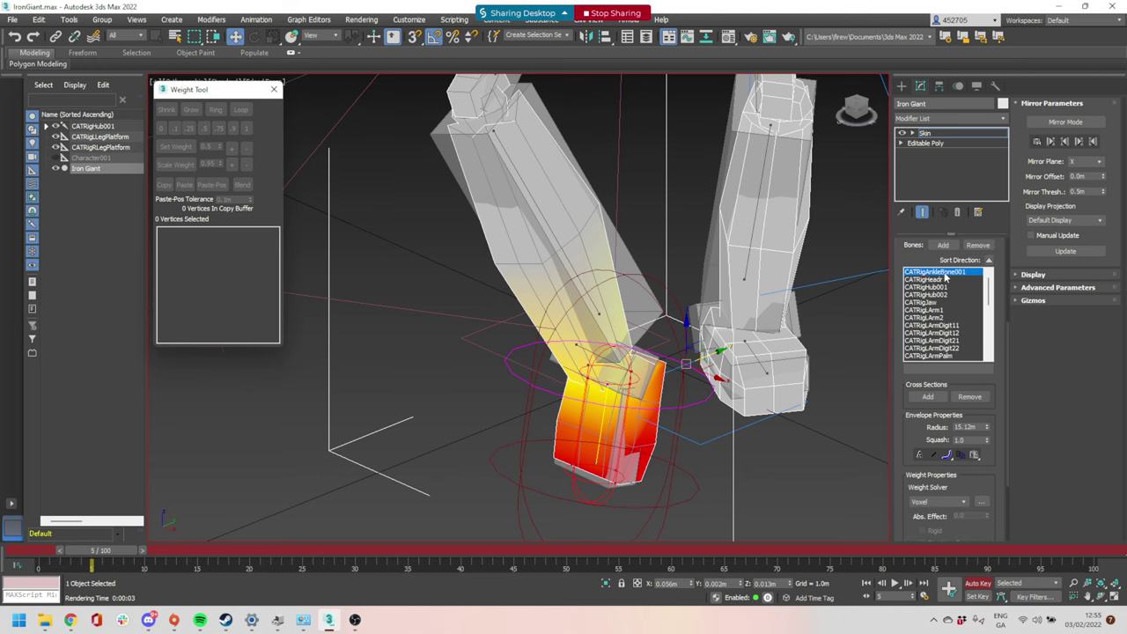
pyautogui.keyDown('alt'); pyautogui.moveTo(682, 438); pyautogui.dragTo(662, 423, button='middle'); pyautogui.keyUp('alt')
pyautogui.scroll(3, 619, 421)
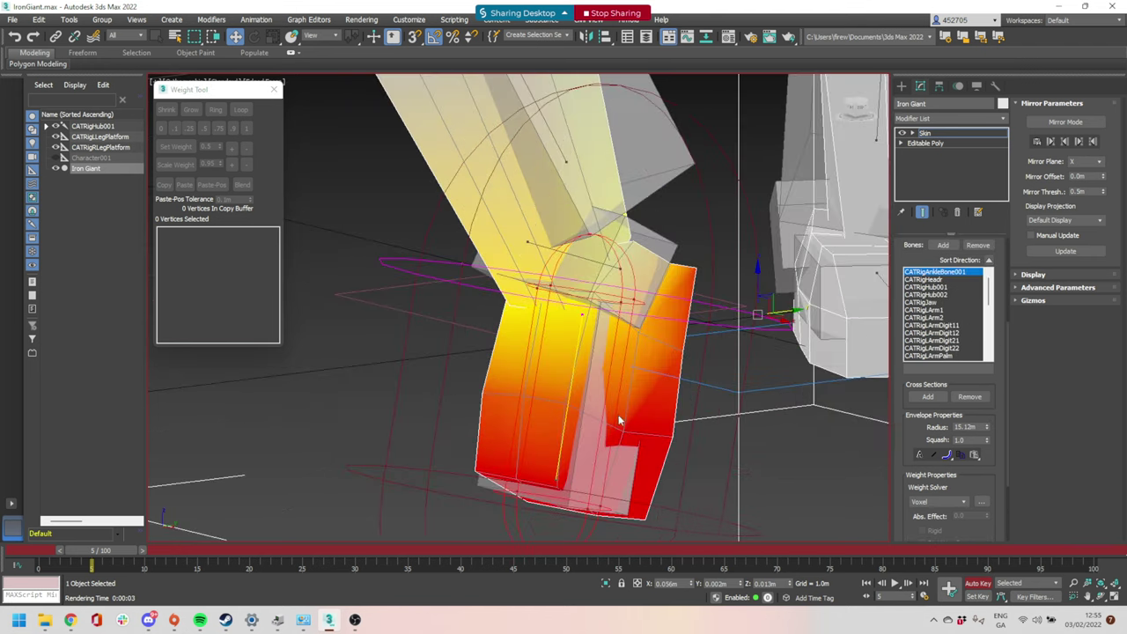
pyautogui.click(617, 266)
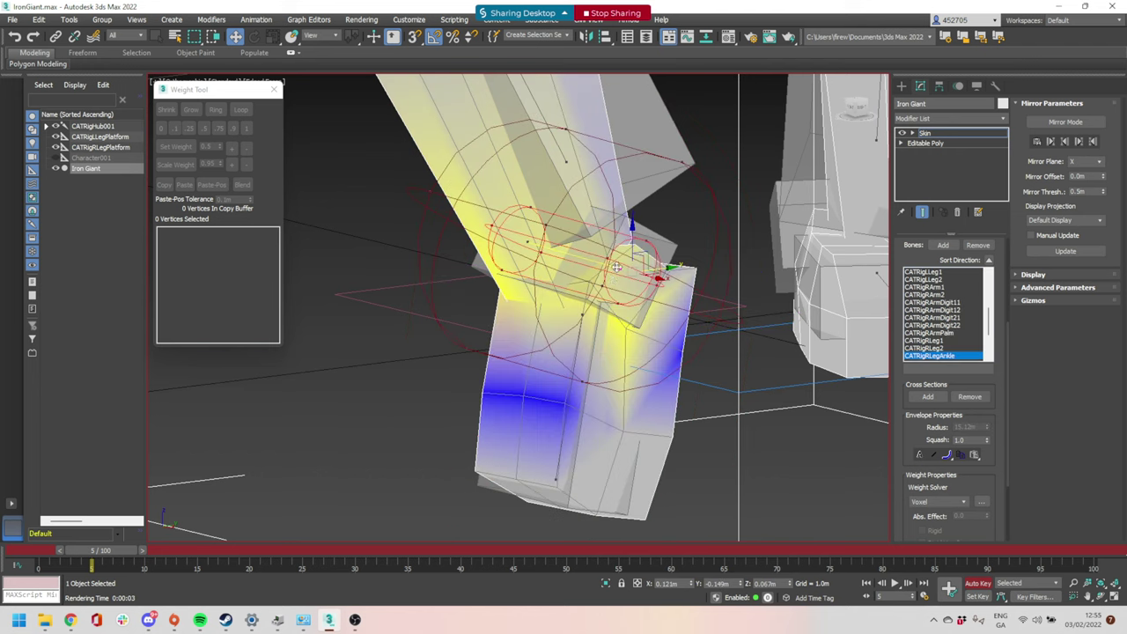
pyautogui.click(567, 397)
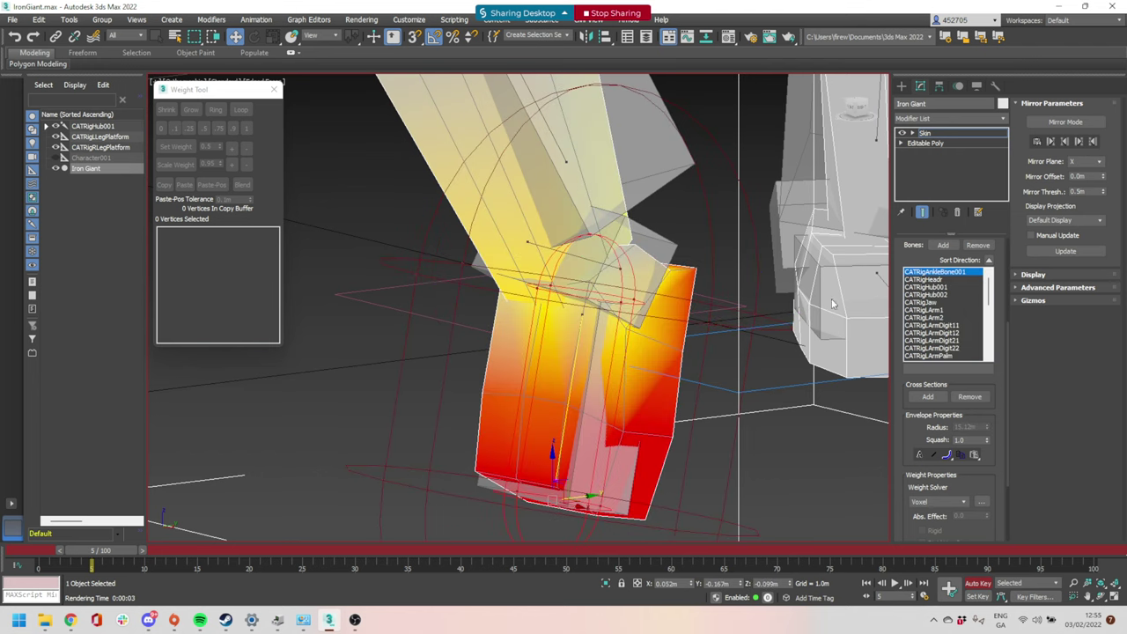
pyautogui.scroll(-4, 585, 398)
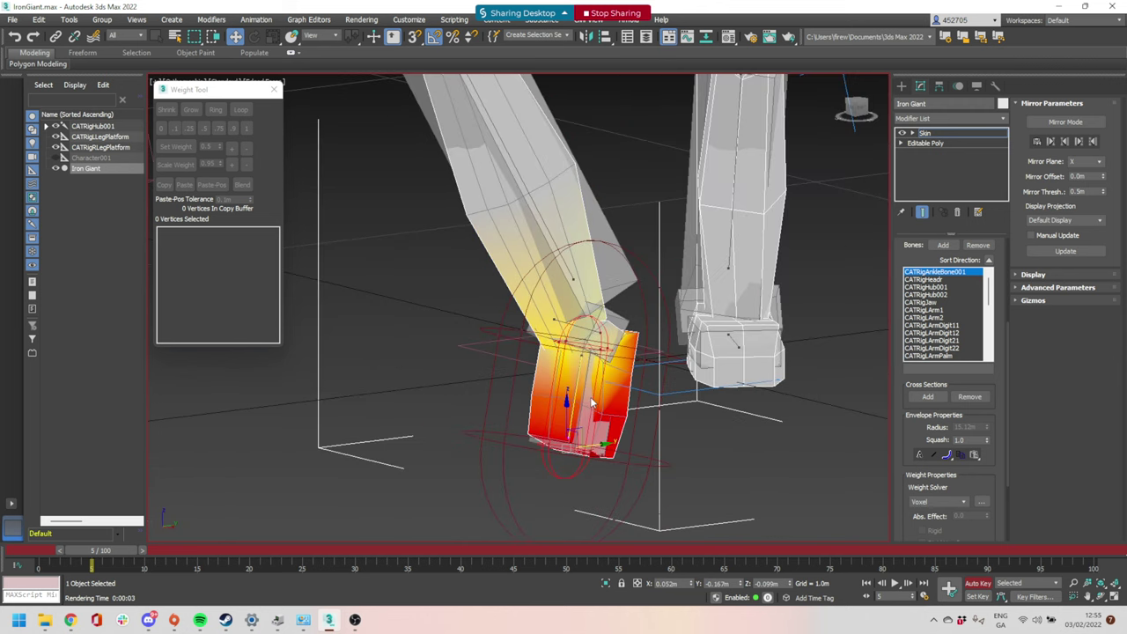
# Try selecting the right foot's vertices by region and one at a time
pyautogui.moveTo(643, 485); pyautogui.dragTo(502, 401)
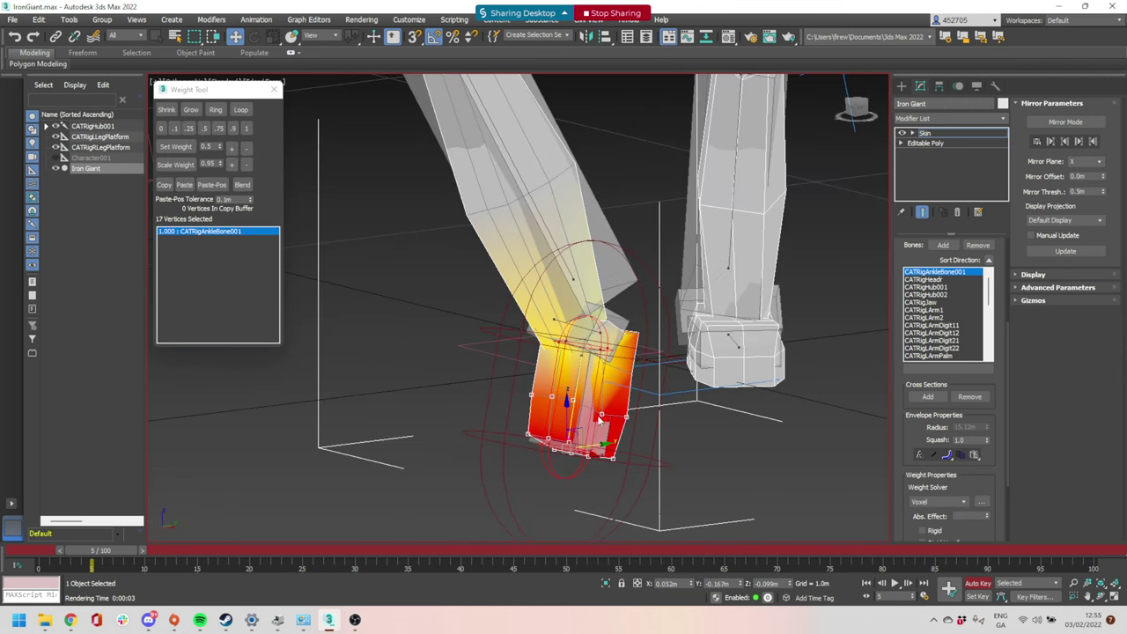
pyautogui.click(623, 386)
pyautogui.scroll(4, 938, 266)
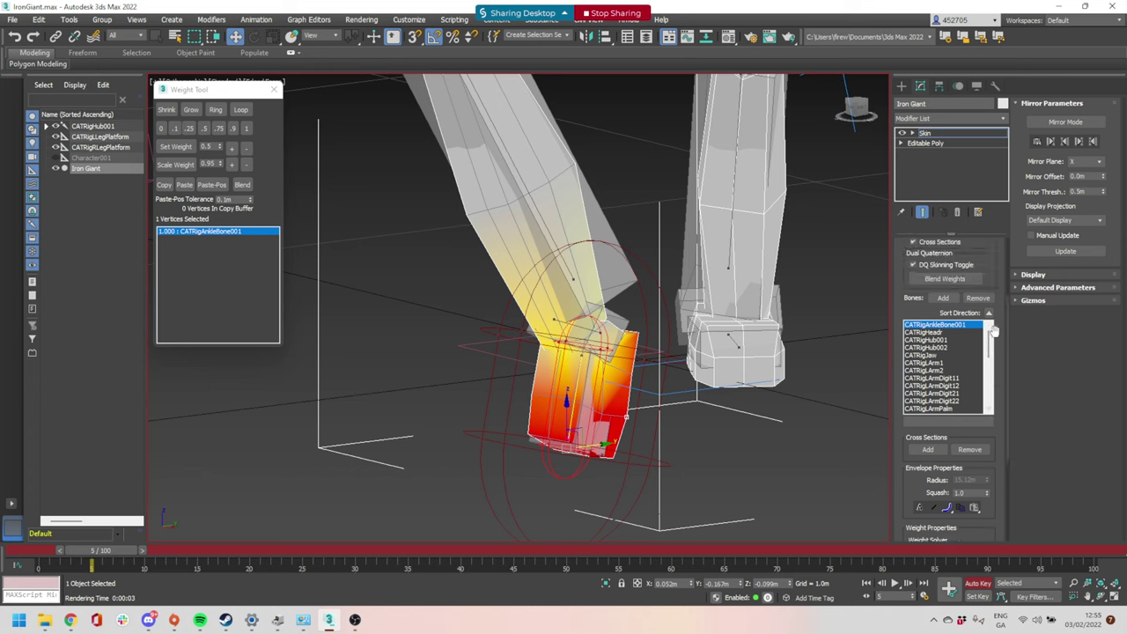
pyautogui.scroll(-2, 938, 290)
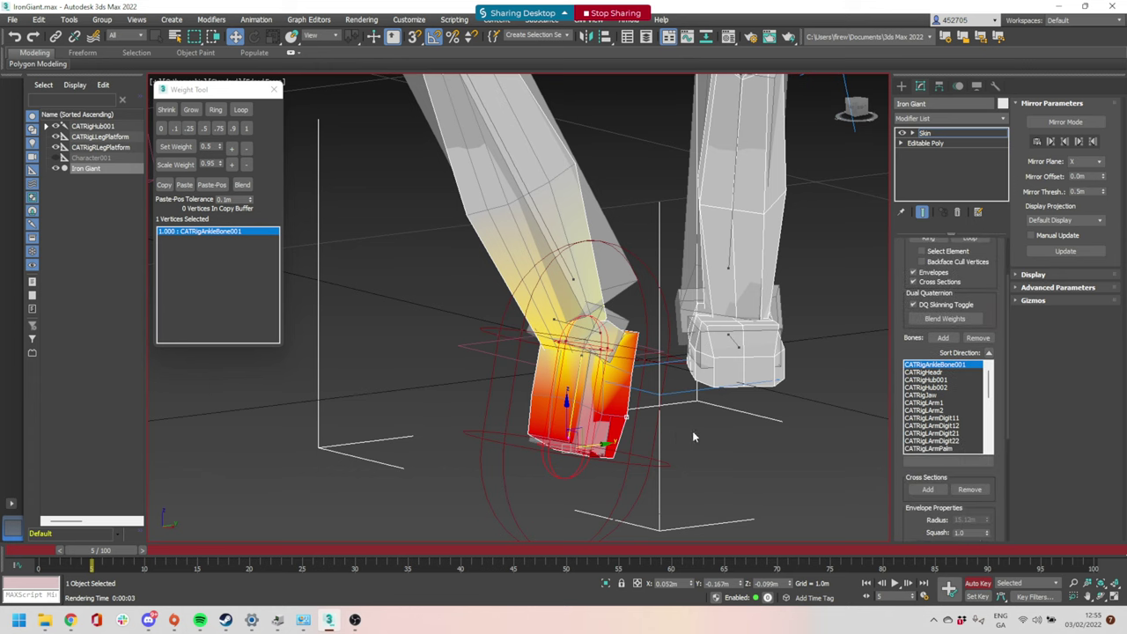
pyautogui.click(636, 333)
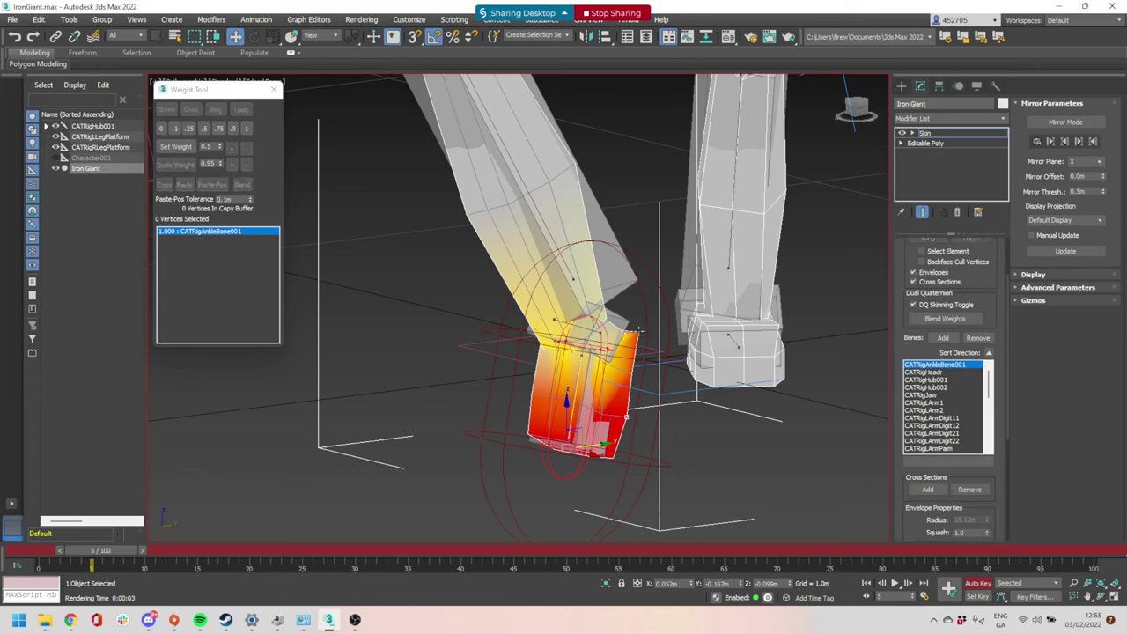
pyautogui.click(627, 416)
pyautogui.scroll(2, 992, 297)
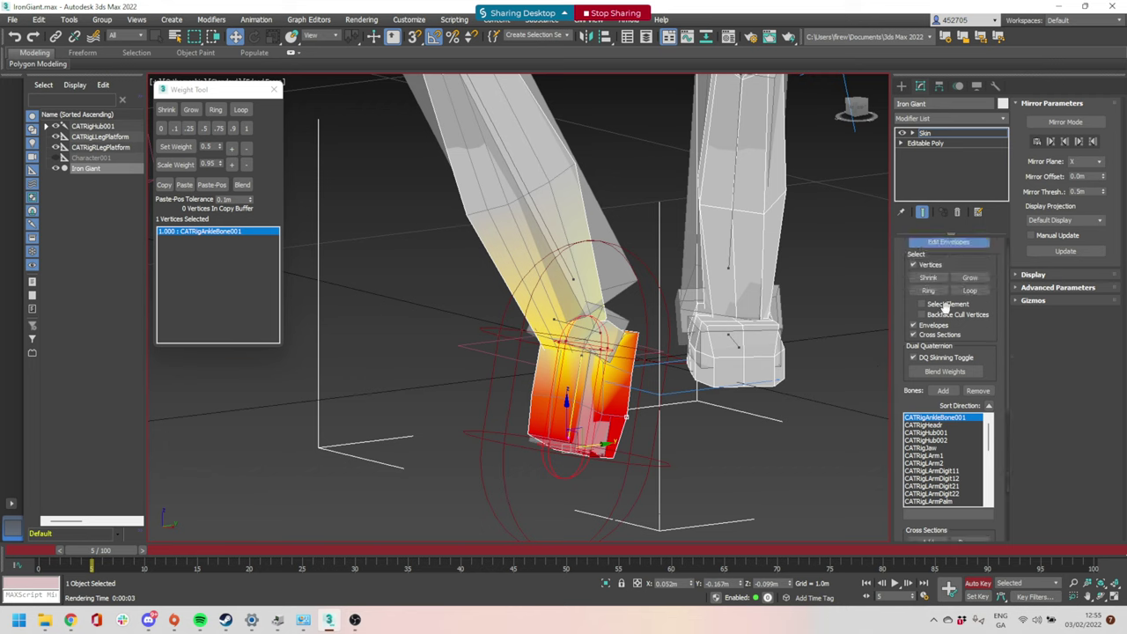
# Enable Select Element, select the whole right foot element and set its CATRigAnkleBone001 weight to 1
pyautogui.click(948, 304)
pyautogui.click(602, 414)
pyautogui.keyDown('alt'); pyautogui.moveTo(608, 366); pyautogui.dragTo(622, 401, button='middle'); pyautogui.keyUp('alt')
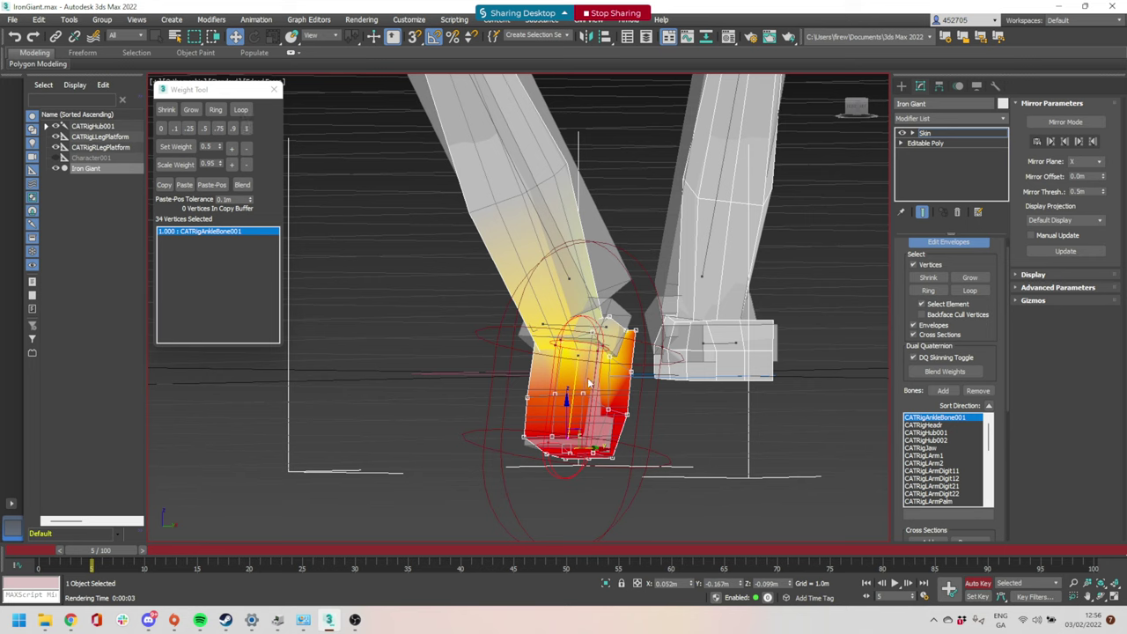
pyautogui.click(249, 133)
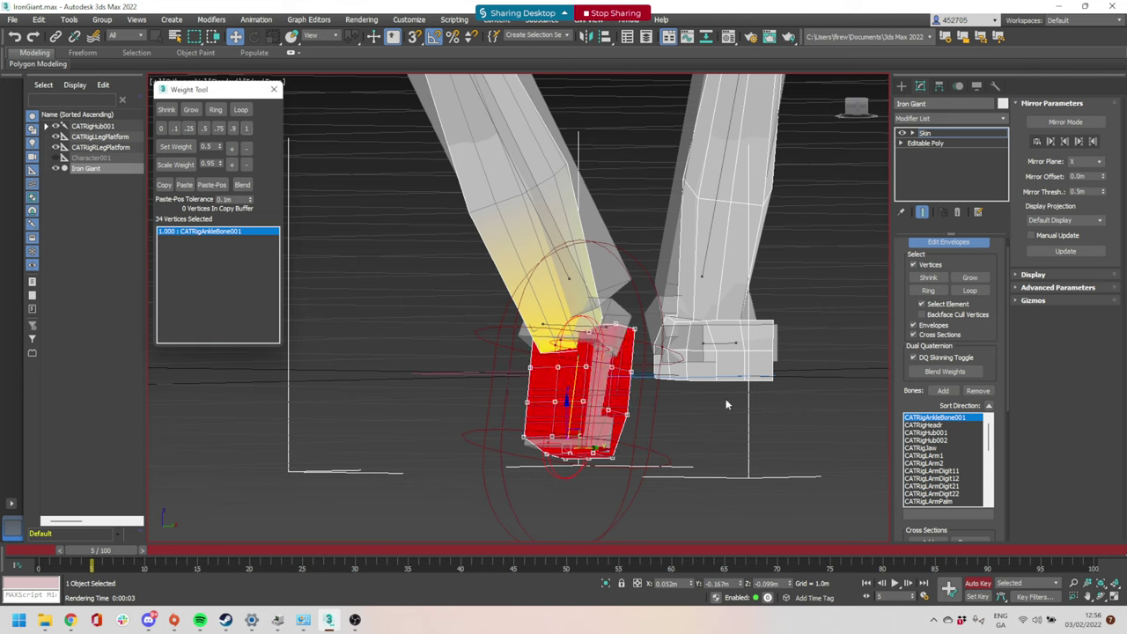
pyautogui.moveTo(111, 558)
pyautogui.mouseDown()
pyautogui.moveTo(51, 546)
pyautogui.moveTo(111, 547)
pyautogui.mouseUp()
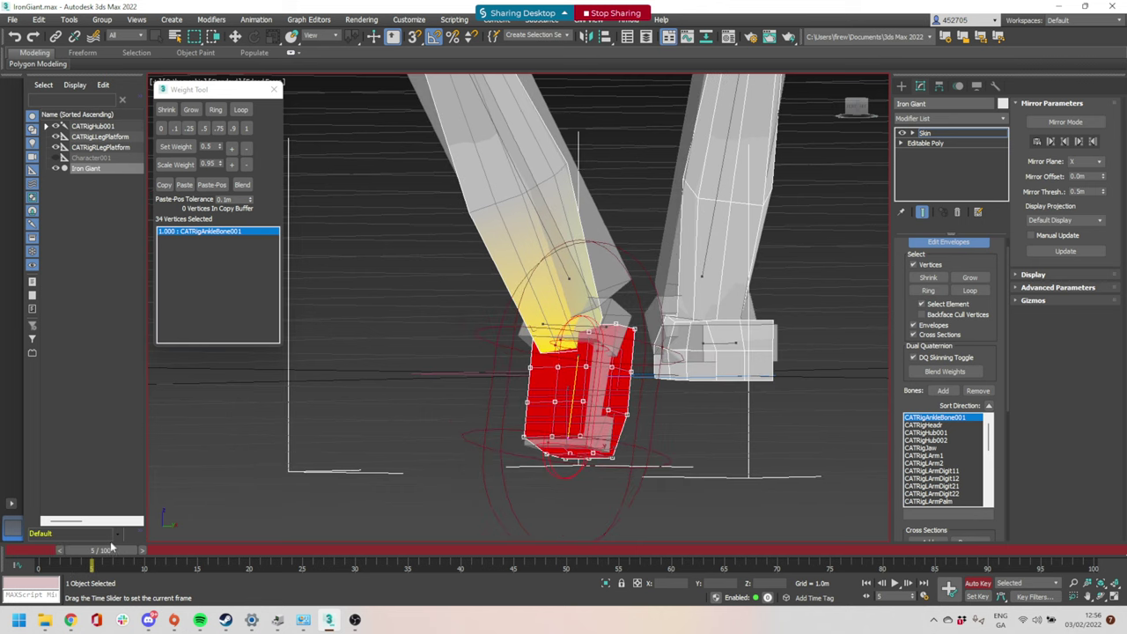
pyautogui.press('w')
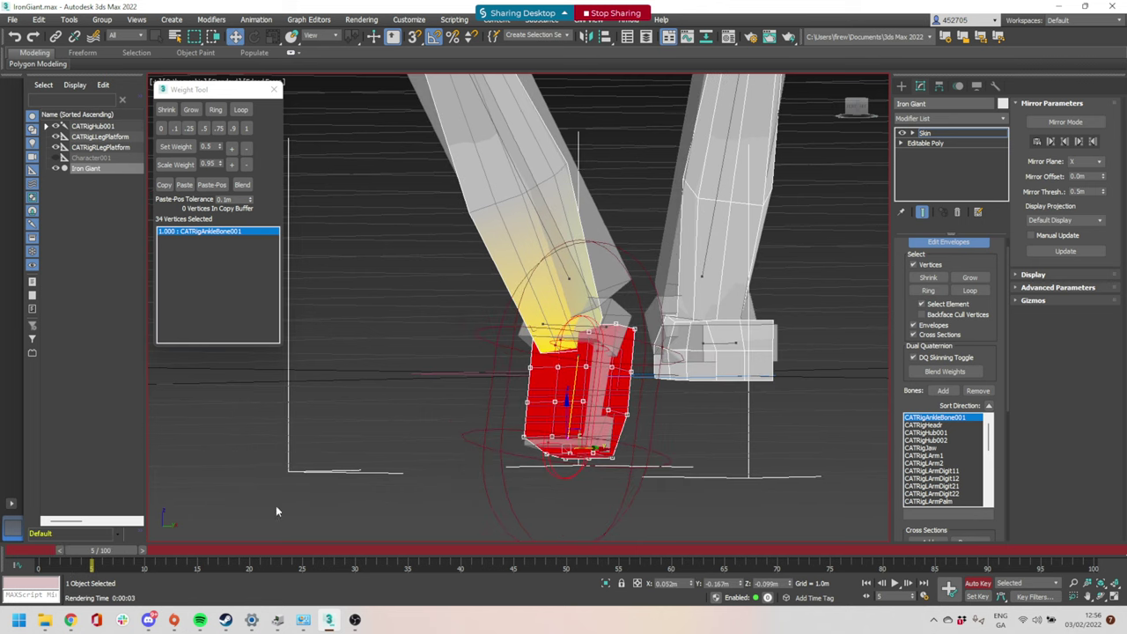
# Select the right lower leg element and set its CATRigAnkleBone001 weight to 0
pyautogui.click(622, 346)
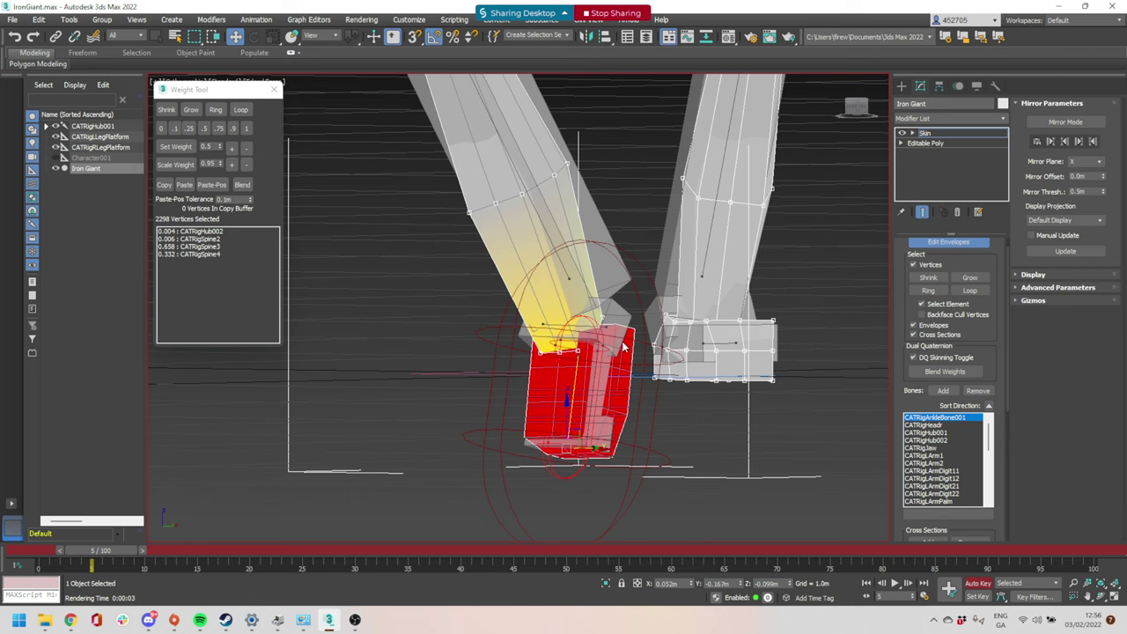
pyautogui.moveTo(616, 302); pyautogui.dragTo(639, 344, button='middle')
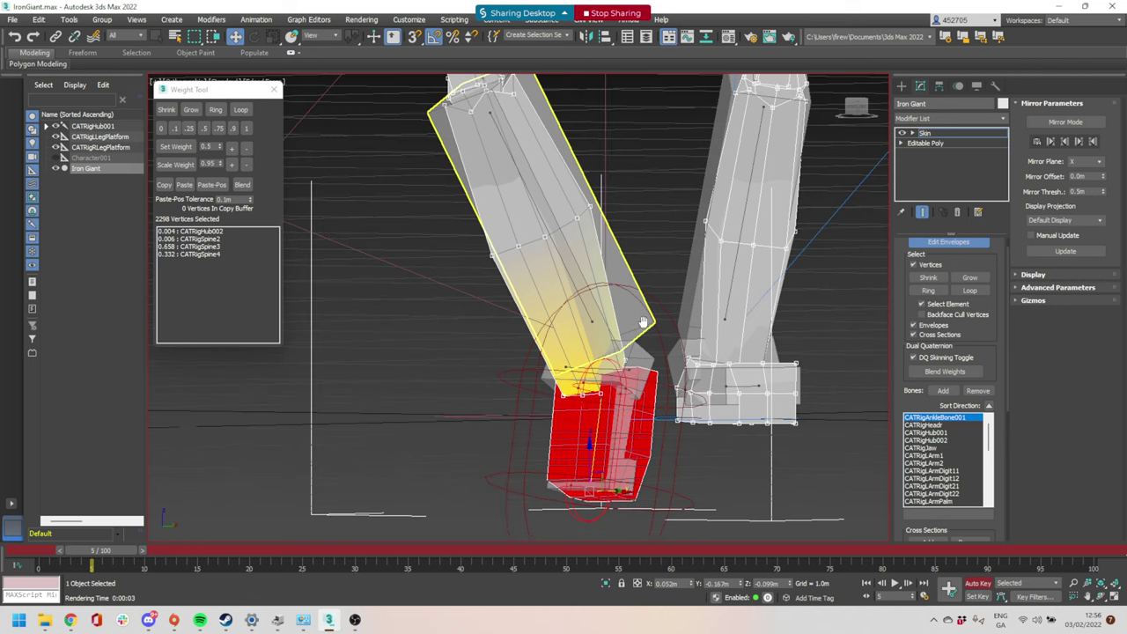
pyautogui.click(641, 268)
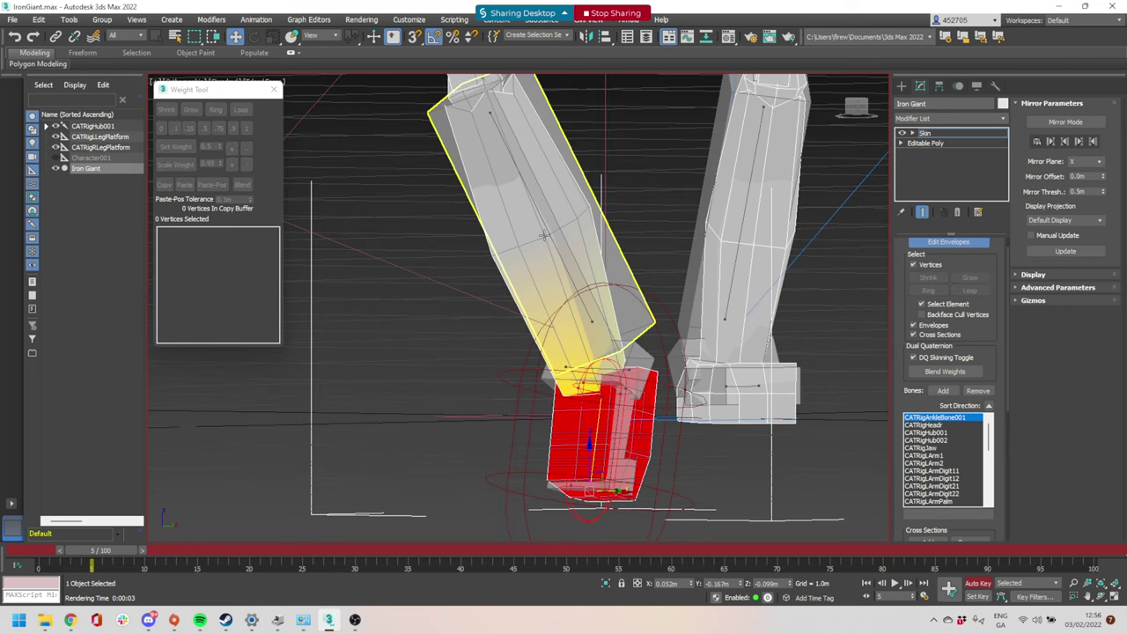
pyautogui.click(545, 236)
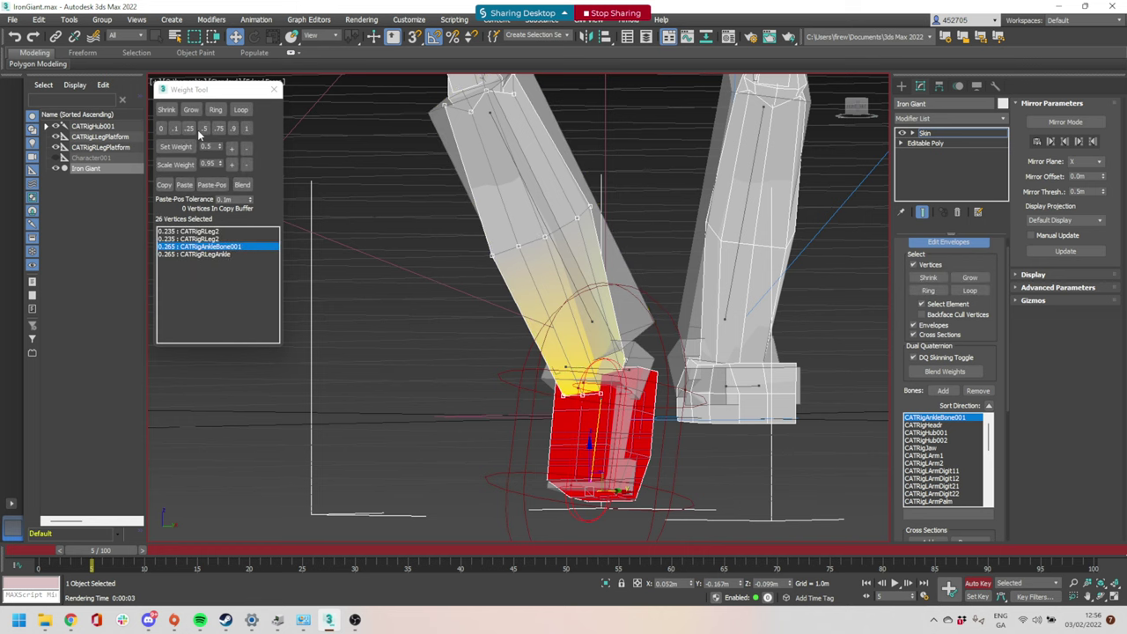
pyautogui.click(161, 128)
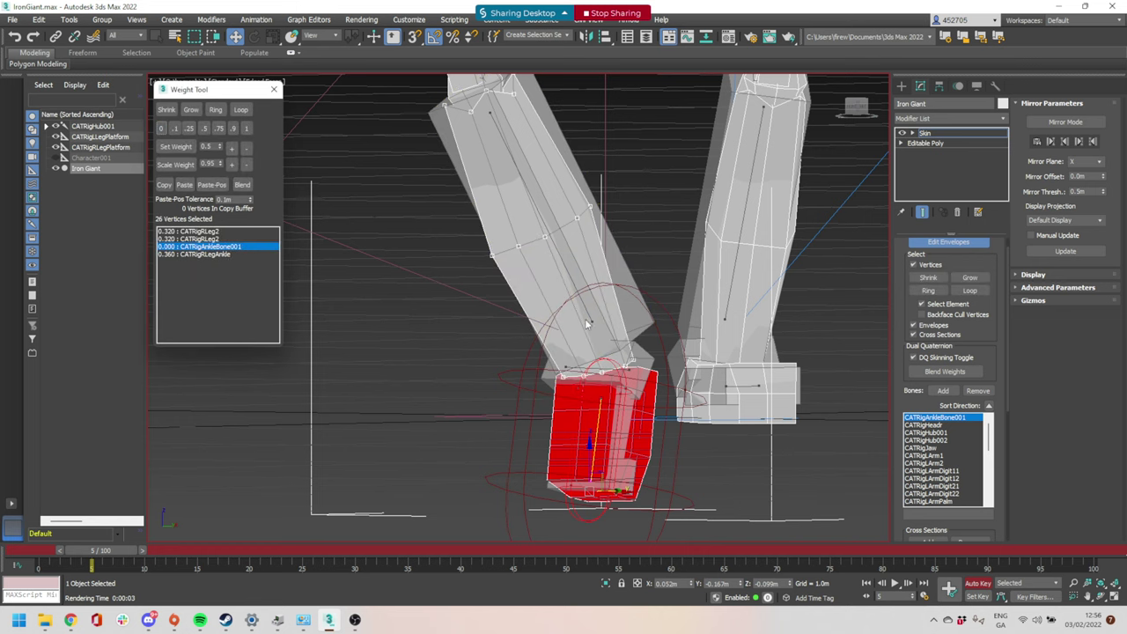
# Scrub the animation between frames 4 and 6 to check how the right ankle deforms
pyautogui.moveTo(119, 551); pyautogui.dragTo(97, 547)
pyautogui.press('w')
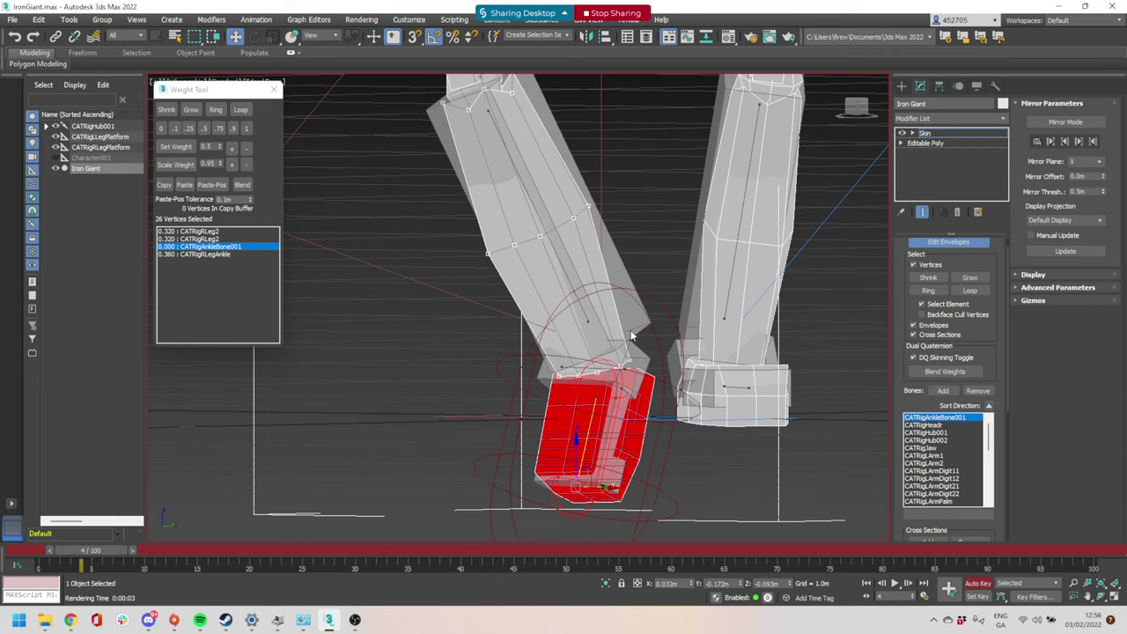
pyautogui.click(174, 128)
pyautogui.moveTo(92, 552)
pyautogui.mouseDown()
pyautogui.moveTo(55, 553)
pyautogui.moveTo(113, 553)
pyautogui.mouseUp()
pyautogui.hotkey('ctrl', 'z')
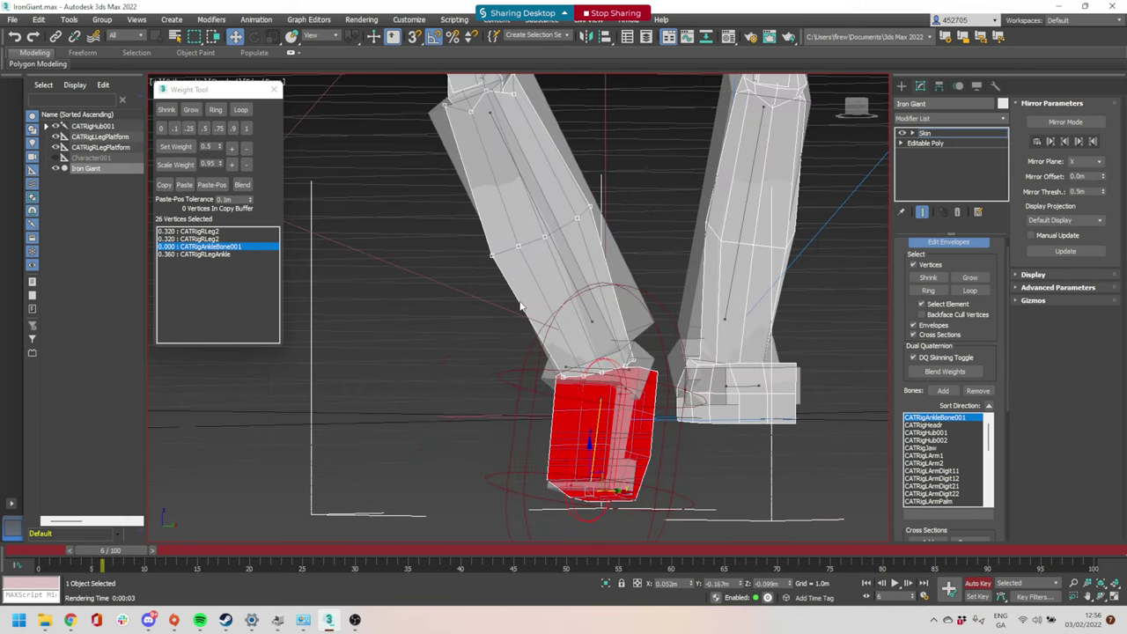
# Select the CATRigRLeg2 bone and set the right lower leg element's weight to 1 for it
pyautogui.click(584, 310)
pyautogui.moveTo(609, 237); pyautogui.dragTo(623, 280, button='middle')
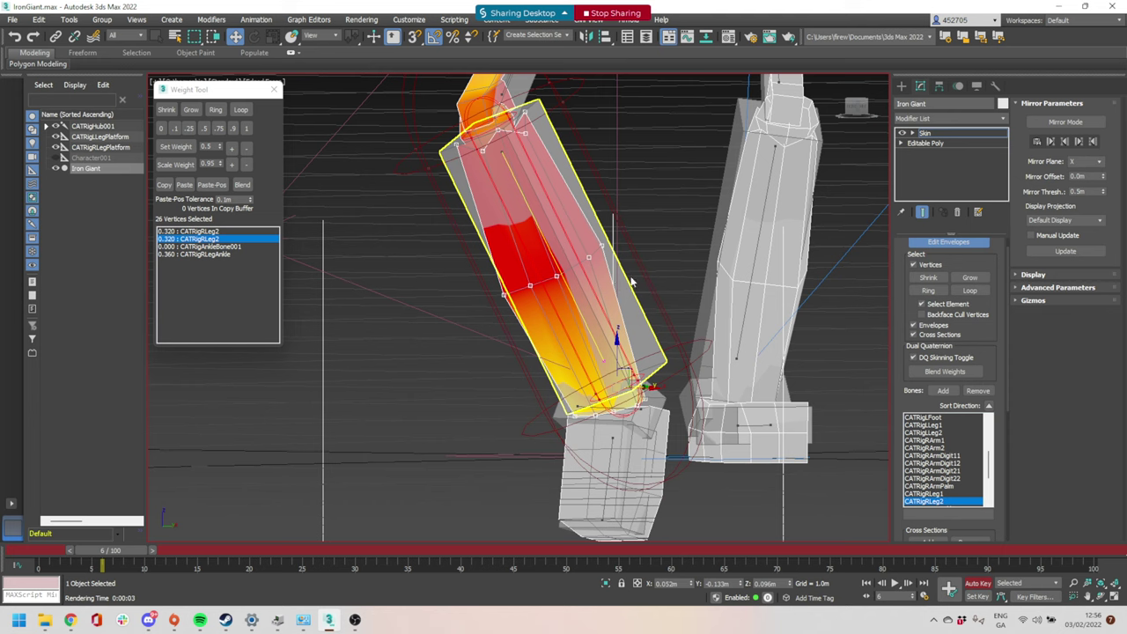
pyautogui.click(246, 131)
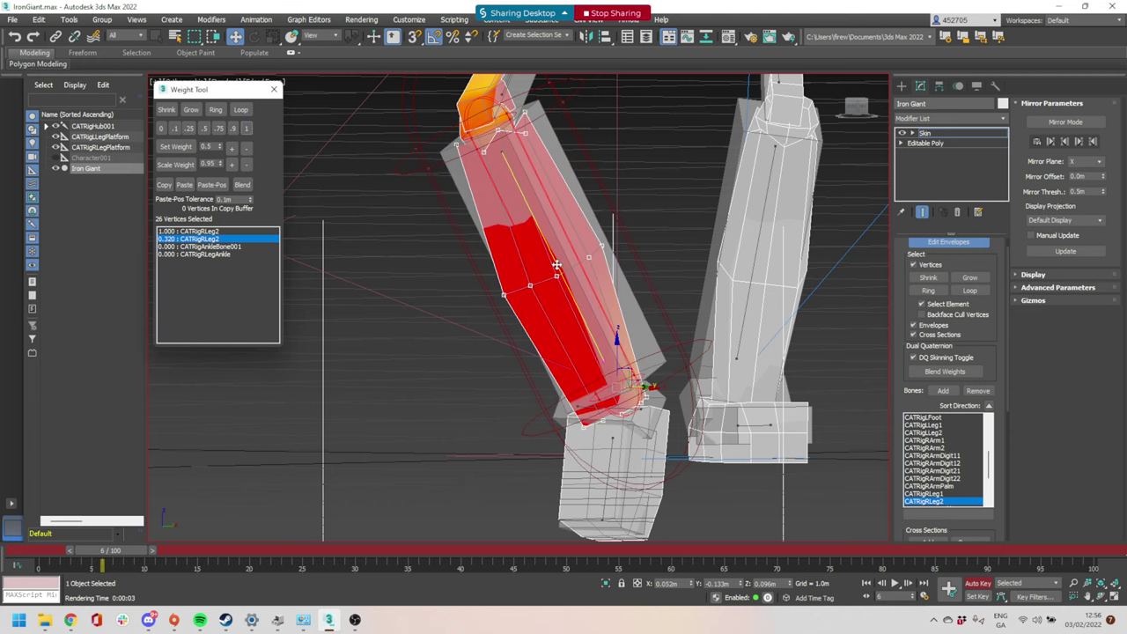
pyautogui.keyDown('alt'); pyautogui.moveTo(587, 295); pyautogui.dragTo(539, 219, button='middle'); pyautogui.keyUp('alt')
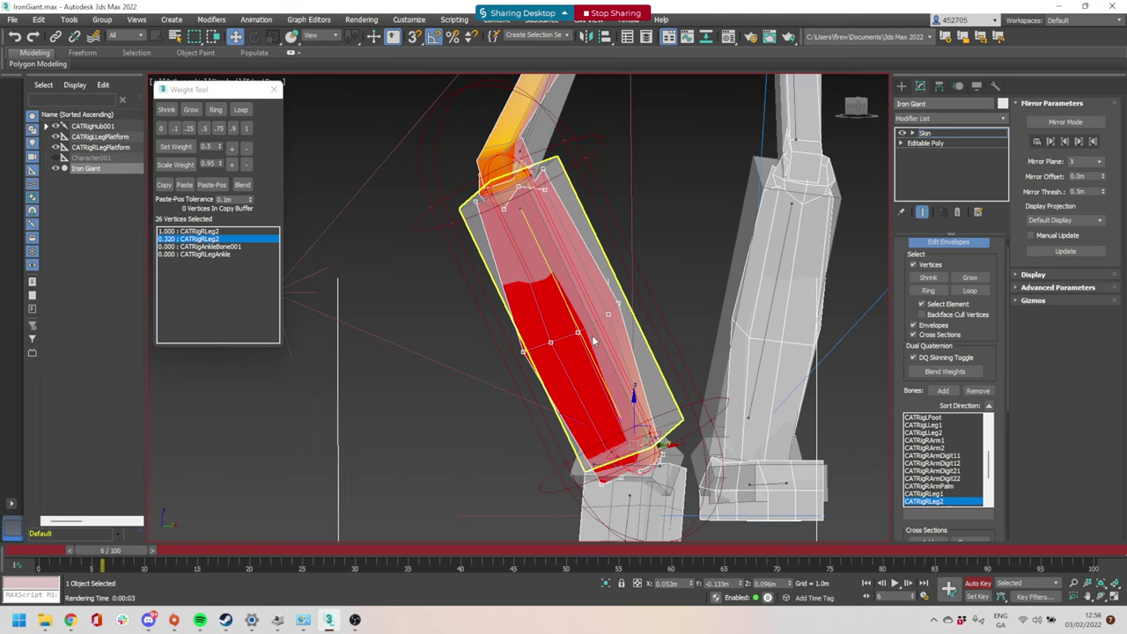
pyautogui.keyDown('alt'); pyautogui.moveTo(622, 278); pyautogui.dragTo(617, 258, button='middle'); pyautogui.keyUp('alt')
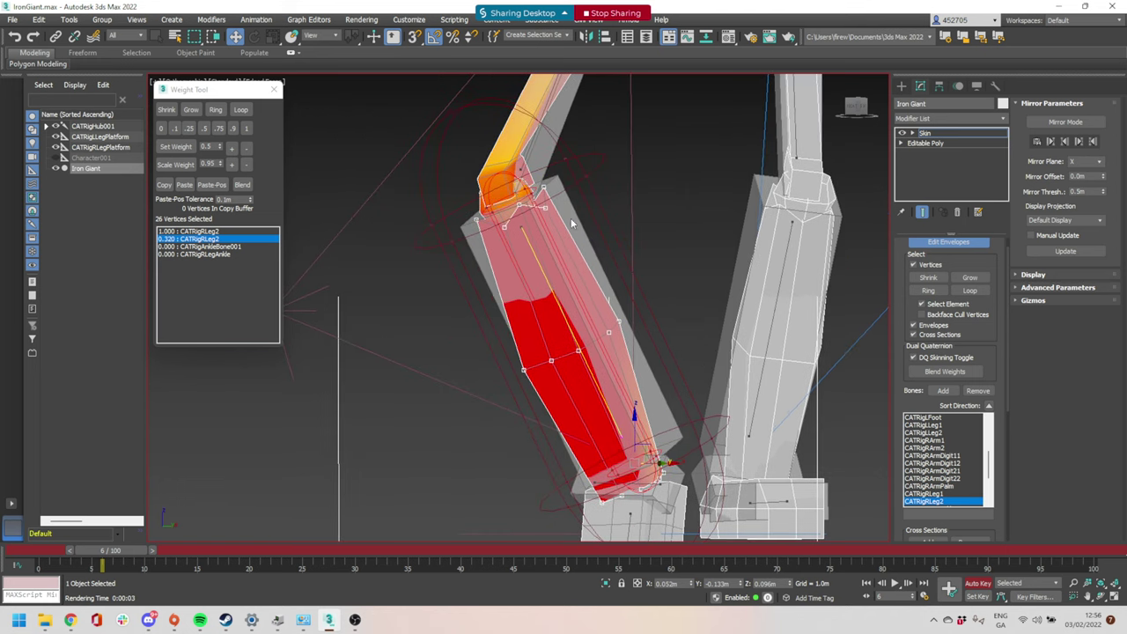
pyautogui.scroll(4, 617, 259)
pyautogui.scroll(-6, 617, 258)
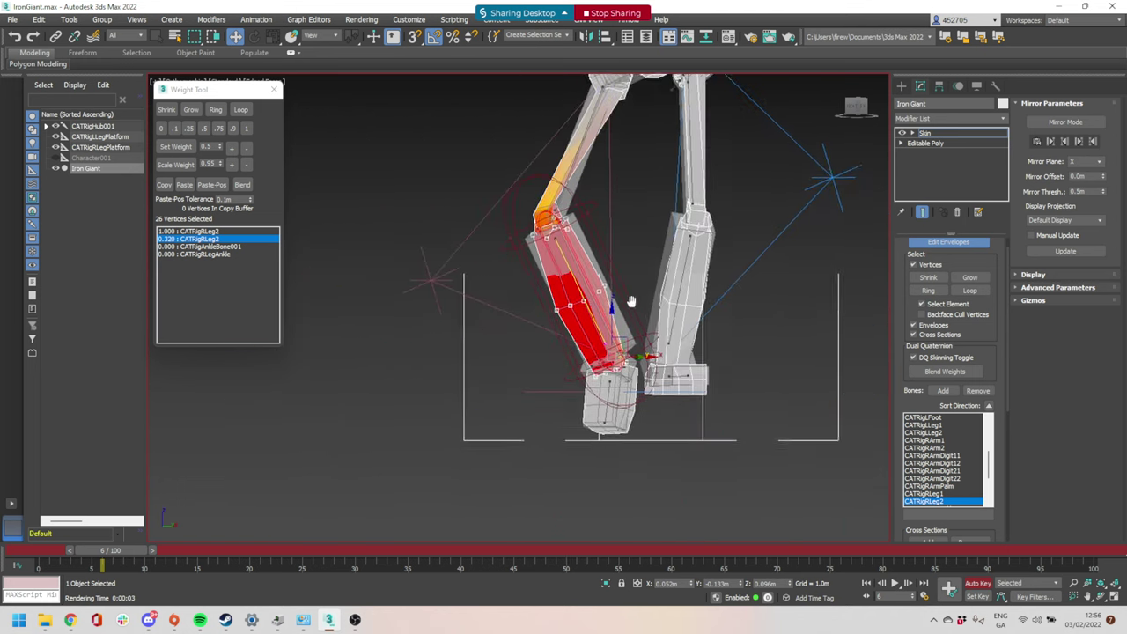
pyautogui.scroll(3, 628, 313)
# Turn off Select Element and try Grow, Ring and Loop from one mid-shin vertex, keeping the loop selection around the right lower leg
pyautogui.click(623, 310)
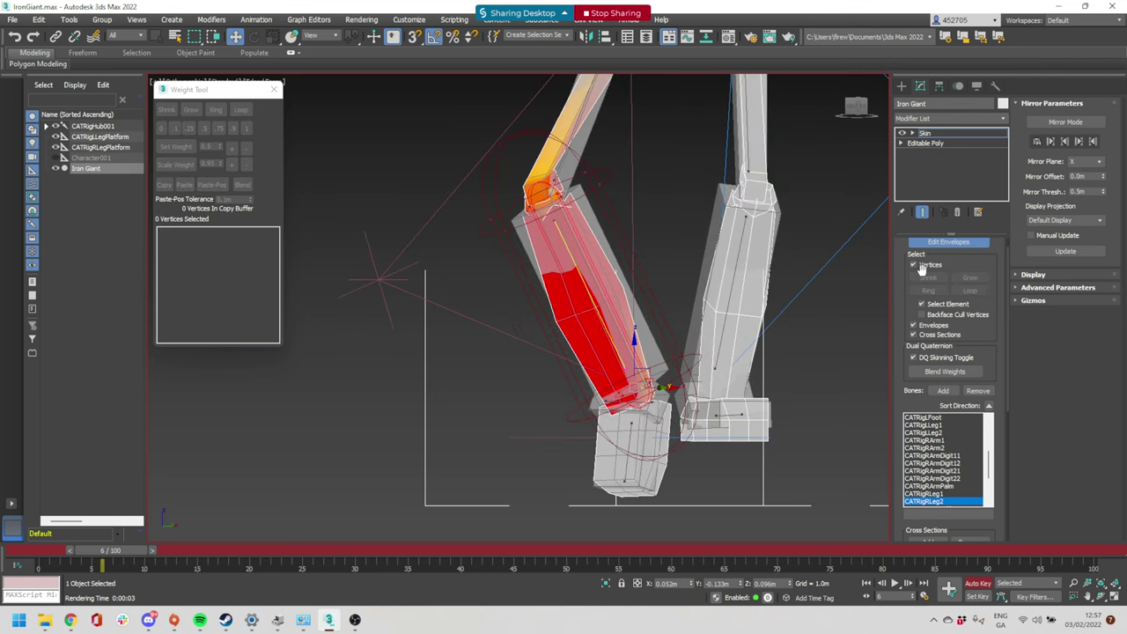
pyautogui.scroll(3, 611, 308)
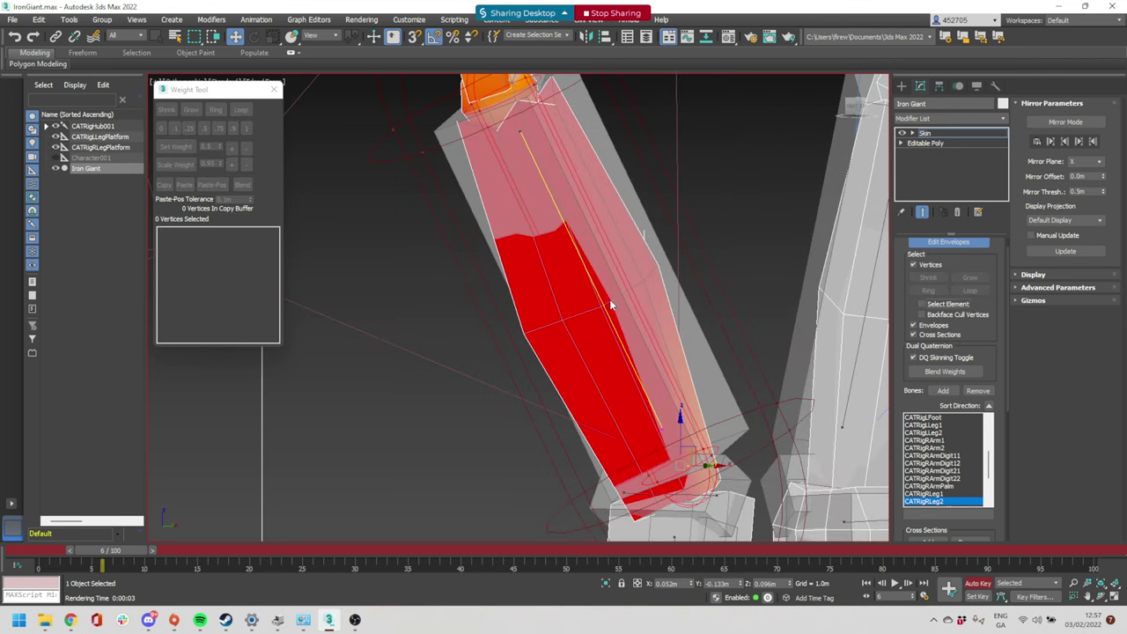
pyautogui.click(598, 305)
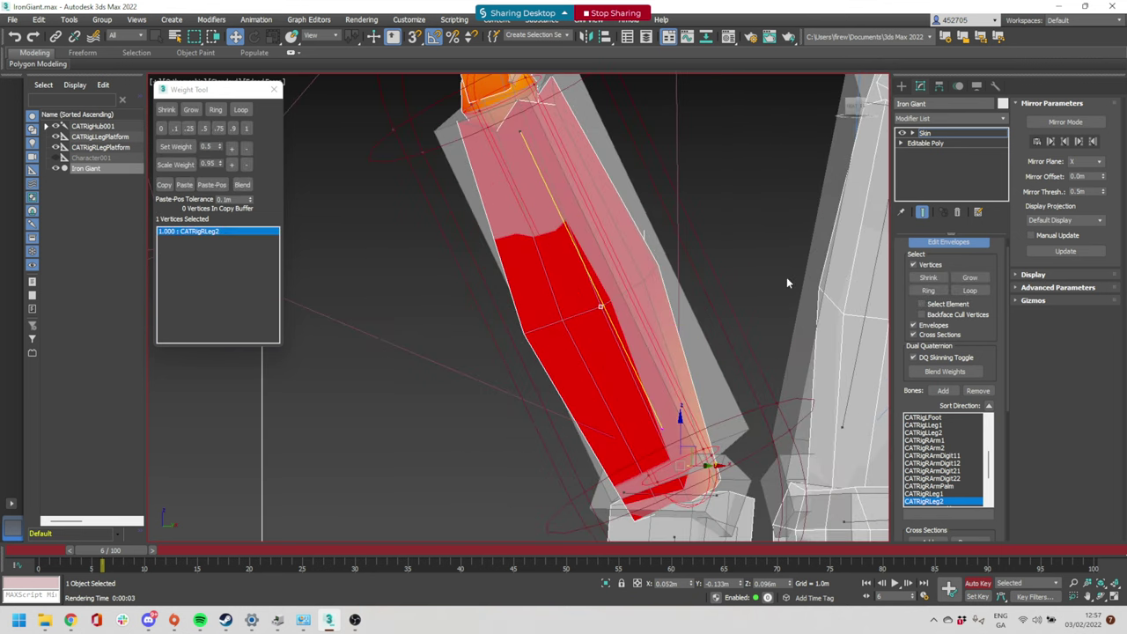
pyautogui.click(192, 111)
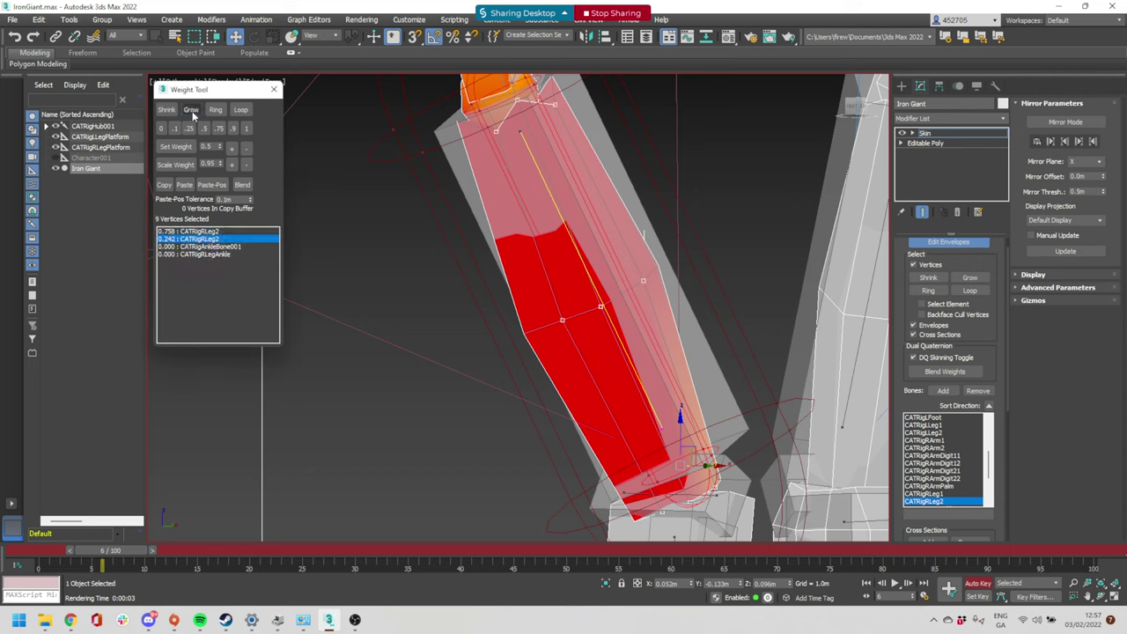
pyautogui.click(601, 306)
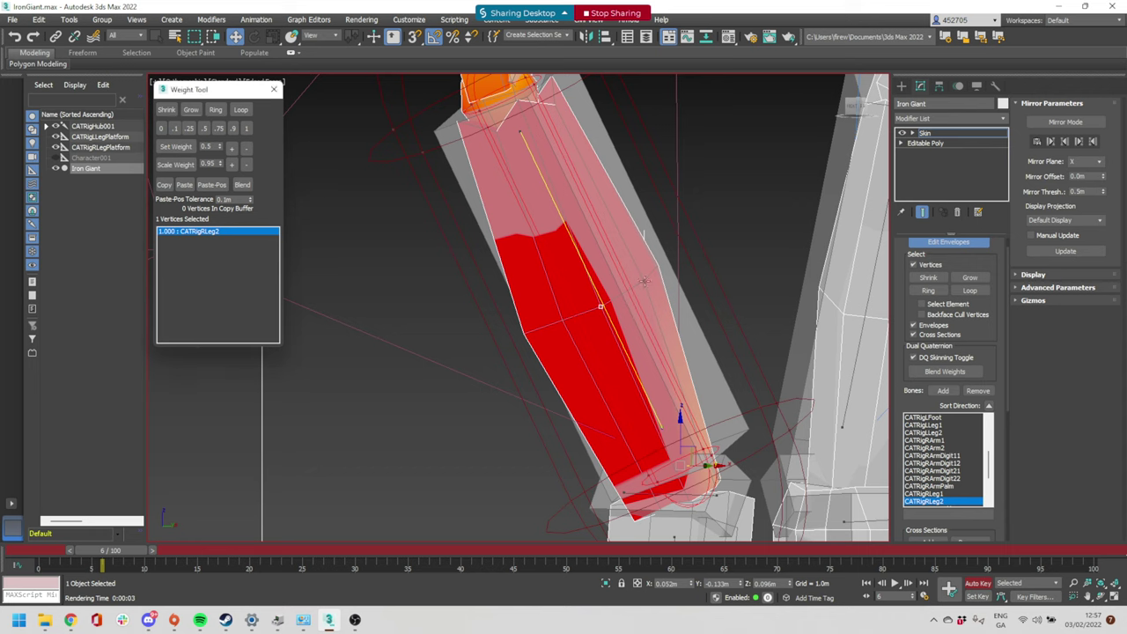
pyautogui.click(215, 109)
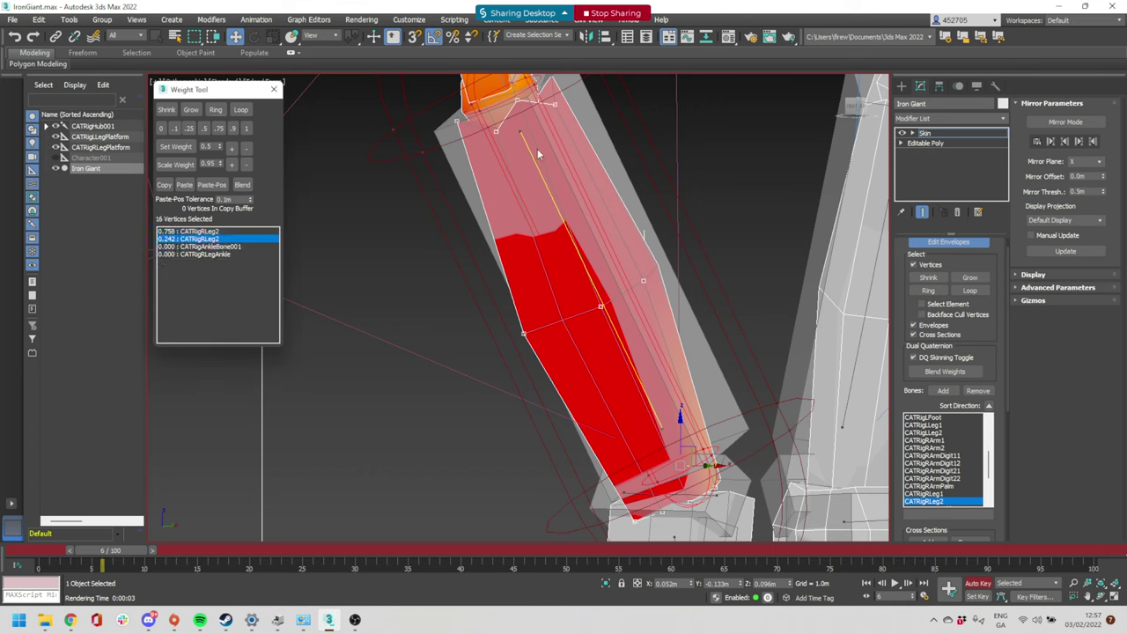
pyautogui.hotkey('ctrl', 'z')
pyautogui.click(242, 110)
# Select the CATRigRLeg1 bone, turn on Select Element, and select the right thigh element's vertices
pyautogui.keyDown('alt'); pyautogui.moveTo(751, 236); pyautogui.dragTo(650, 407, button='middle'); pyautogui.keyUp('alt')
pyautogui.scroll(-3, 650, 407)
pyautogui.moveTo(735, 346); pyautogui.dragTo(740, 432, button='middle')
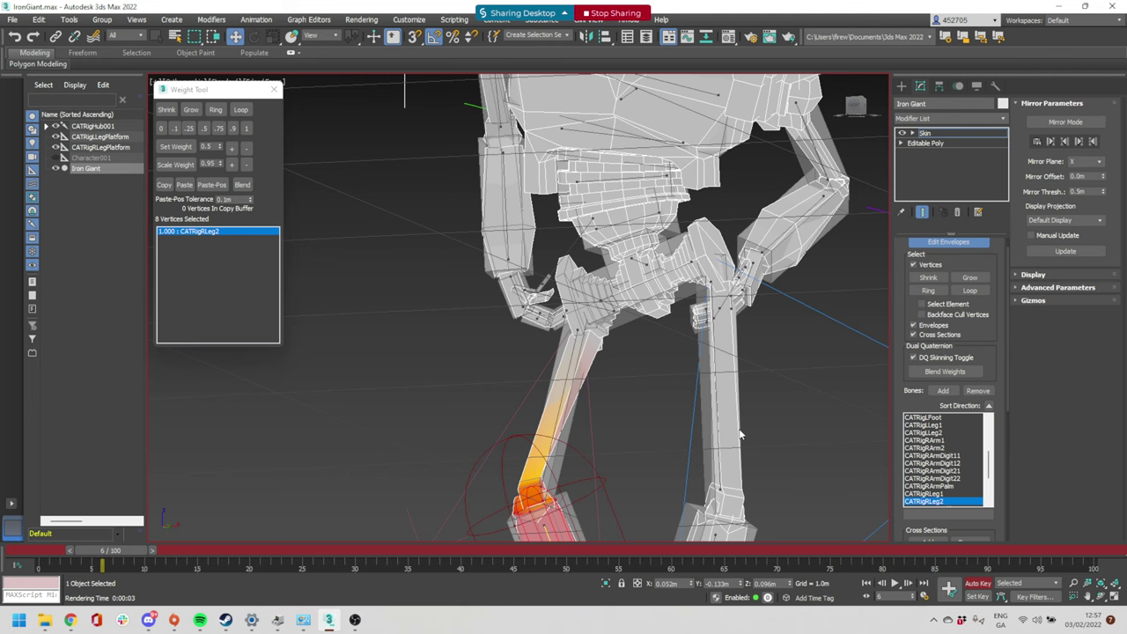
pyautogui.scroll(8, 556, 329)
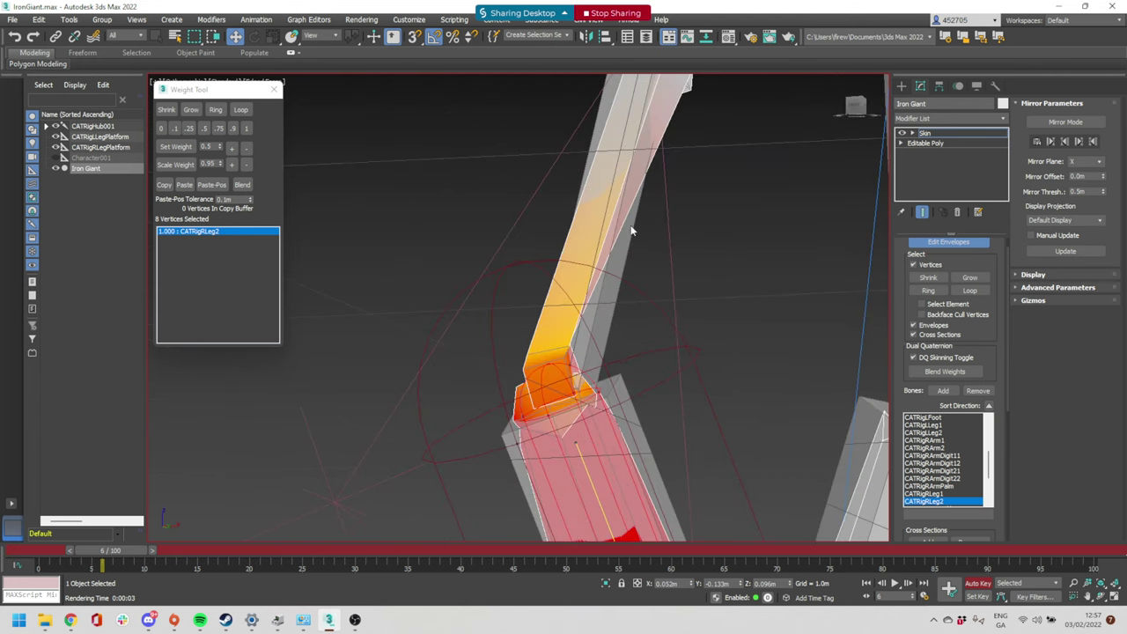
pyautogui.click(610, 187)
pyautogui.keyDown('alt'); pyautogui.moveTo(606, 203); pyautogui.dragTo(557, 350, button='middle'); pyautogui.keyUp('alt')
pyautogui.click(920, 303)
pyautogui.keyDown('alt'); pyautogui.moveTo(669, 290); pyautogui.dragTo(629, 267, button='middle'); pyautogui.keyUp('alt')
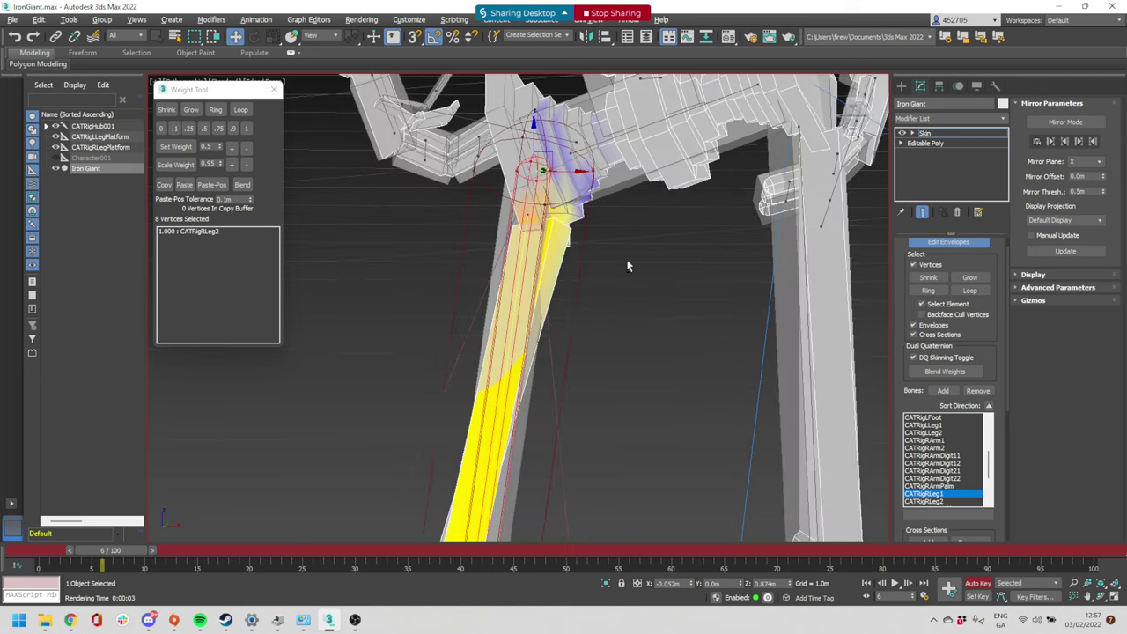
pyautogui.click(554, 217)
pyautogui.moveTo(506, 366); pyautogui.dragTo(516, 273, button='middle')
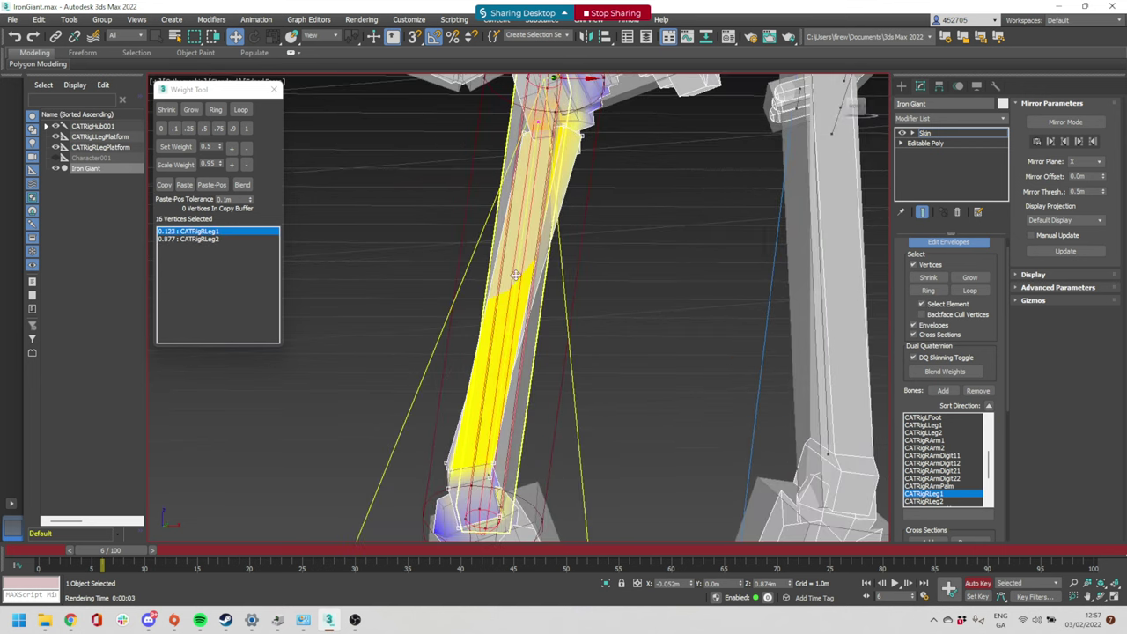
# Clear the vertex selection and display the CATRigLLeg1 bone's weights on the left leg
pyautogui.click(621, 301)
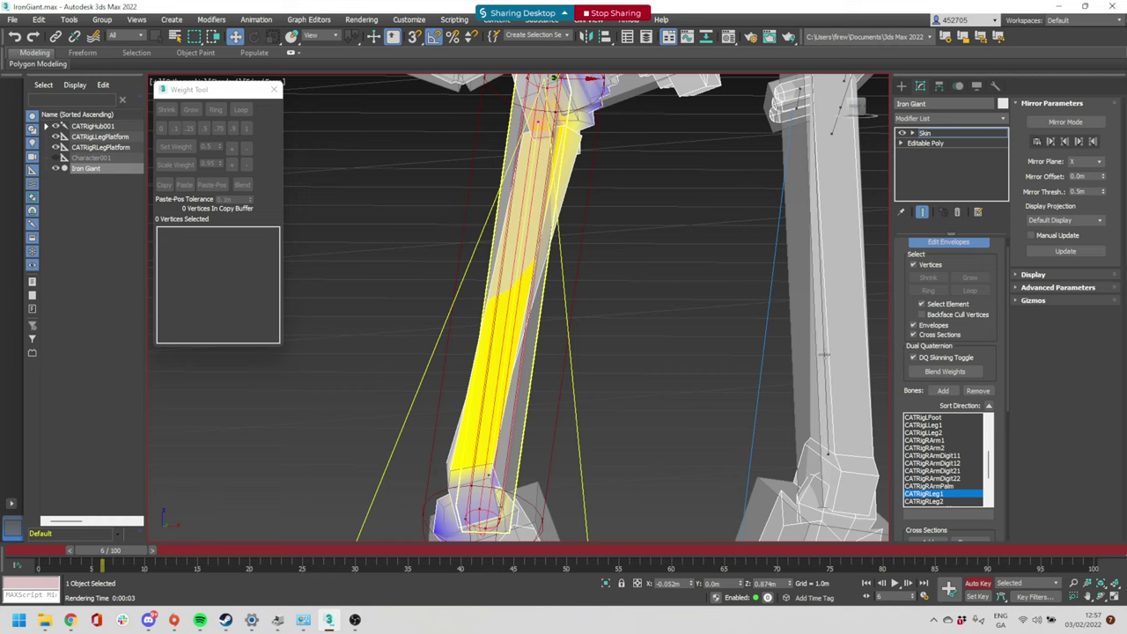
pyautogui.scroll(6, 823, 349)
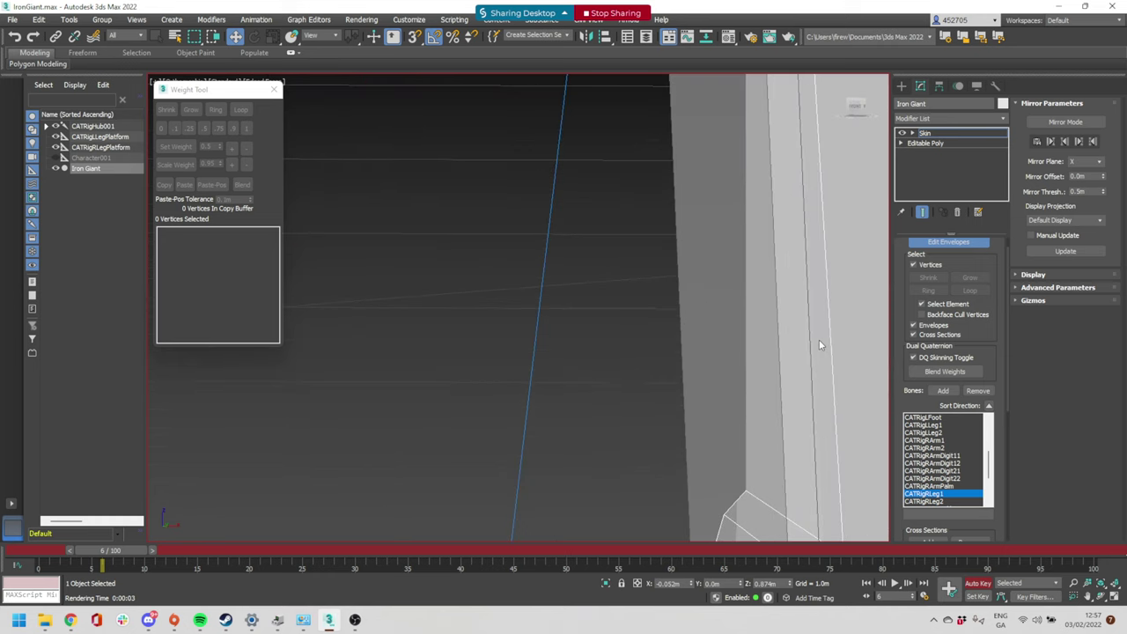
pyautogui.scroll(-2, 812, 424)
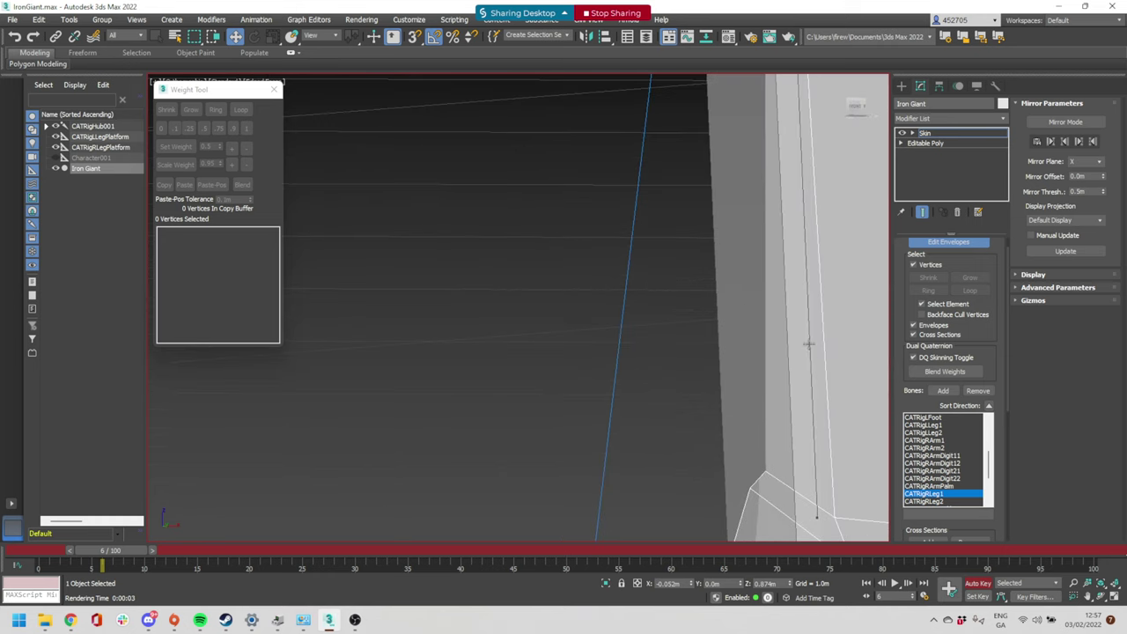
pyautogui.click(815, 458)
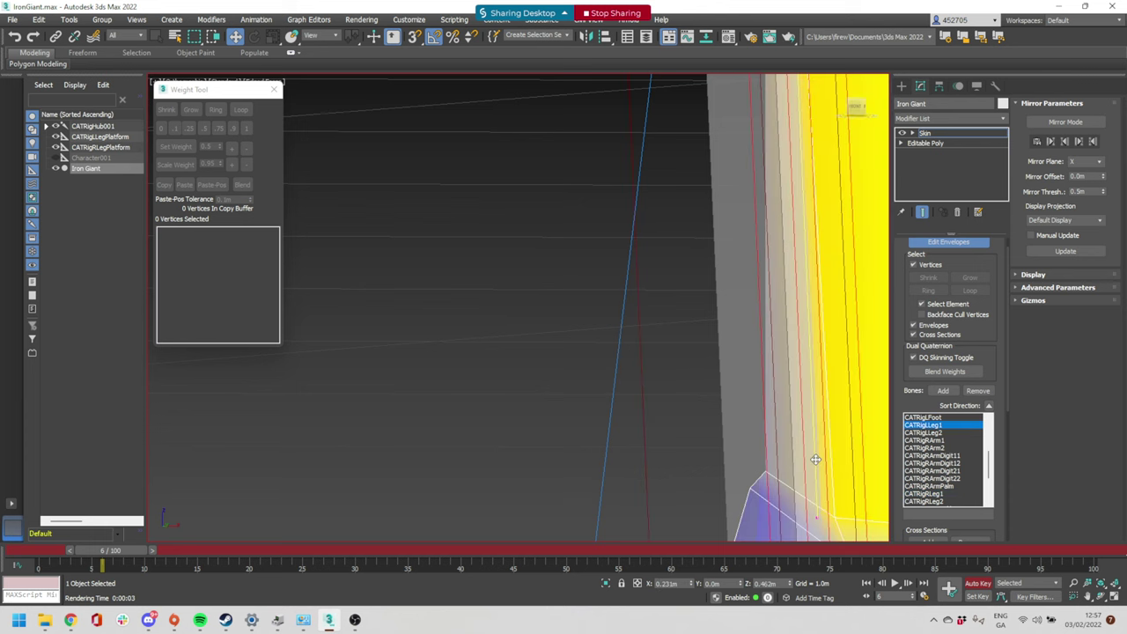
pyautogui.scroll(-4, 671, 420)
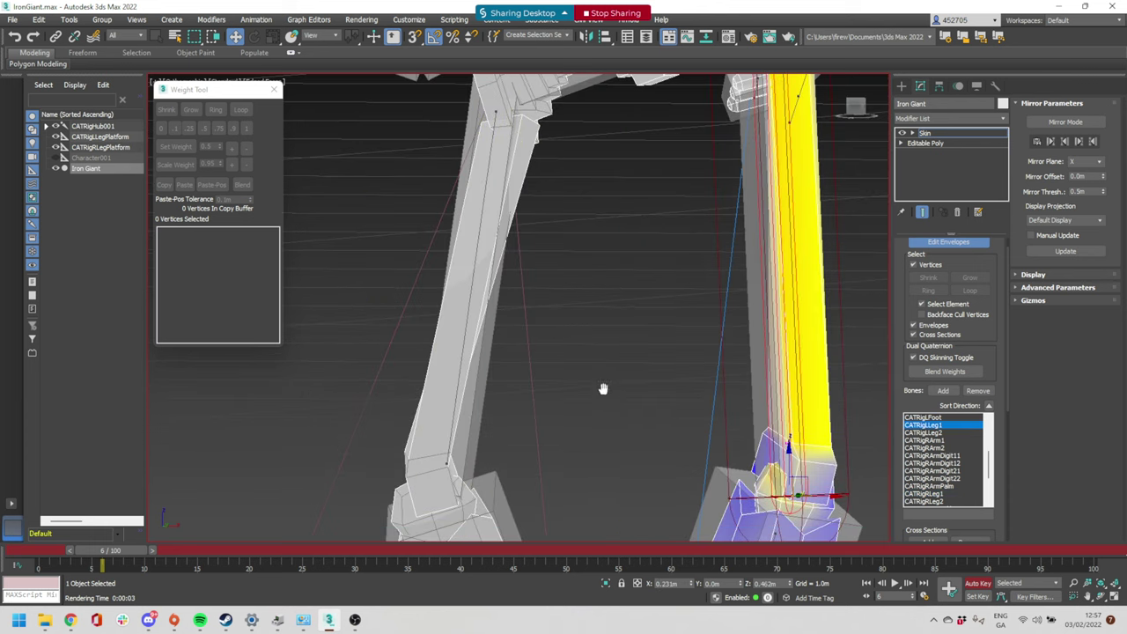
# Reselect the CATRigRLeg1 bone and set the right thigh element's weight to 1 for it
pyautogui.click(461, 350)
pyautogui.click(940, 468)
pyautogui.click(928, 494)
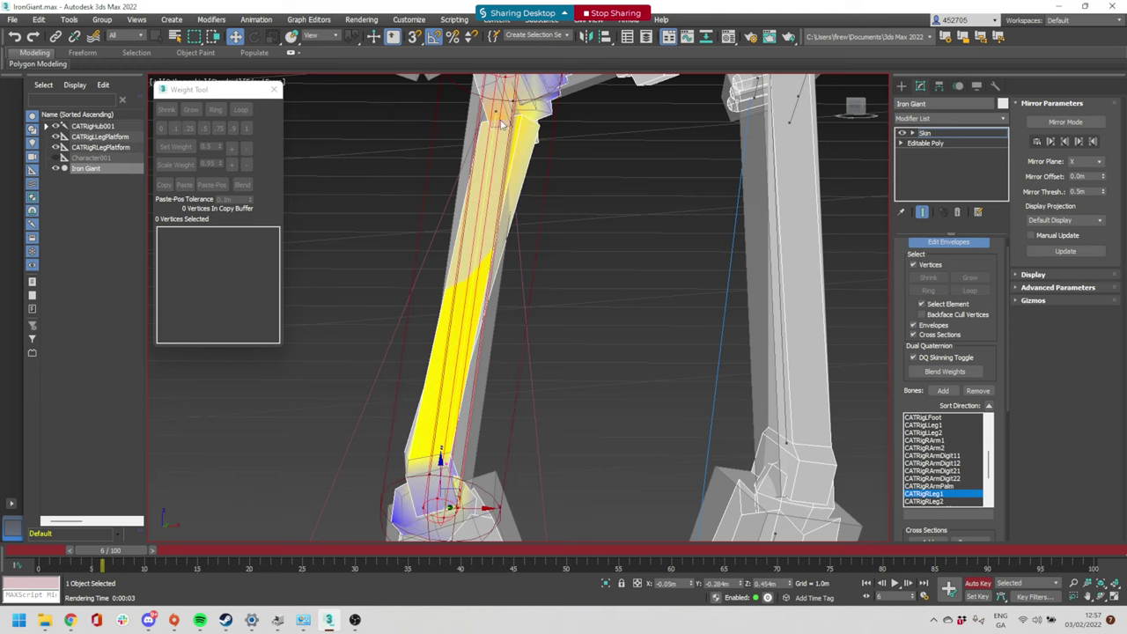
pyautogui.click(538, 128)
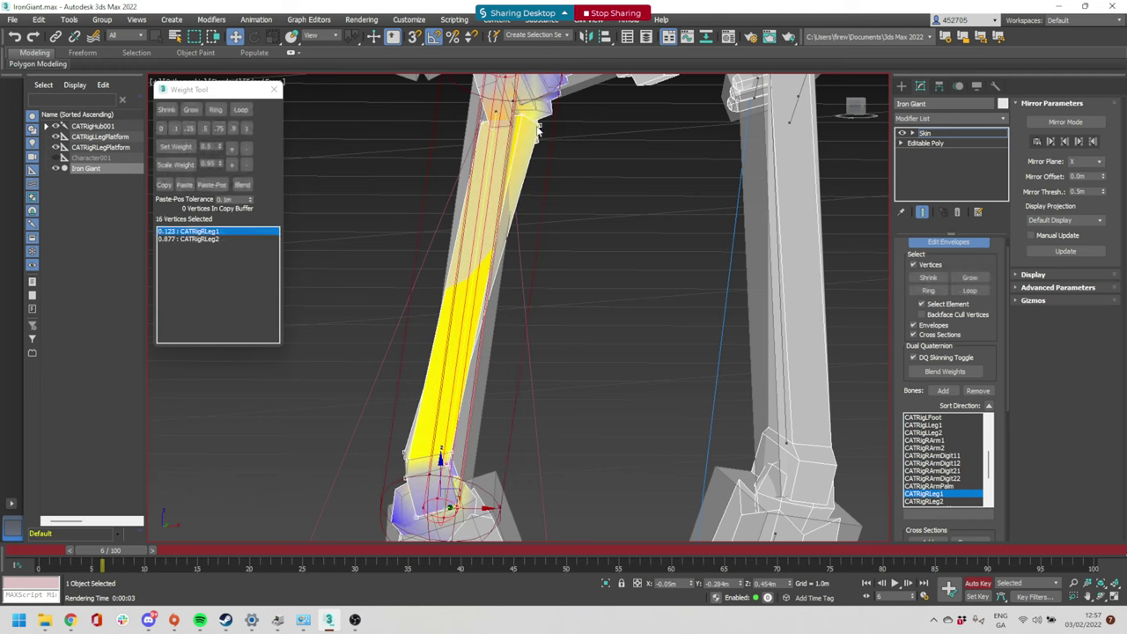
pyautogui.click(246, 130)
# Select the right knee element and set its CATRigRLeg1 weight to 1
pyautogui.moveTo(518, 356); pyautogui.dragTo(548, 212, button='middle')
pyautogui.scroll(3, 438, 354)
pyautogui.keyDown('alt'); pyautogui.moveTo(462, 381); pyautogui.dragTo(401, 384, button='middle'); pyautogui.keyUp('alt')
pyautogui.click(452, 377)
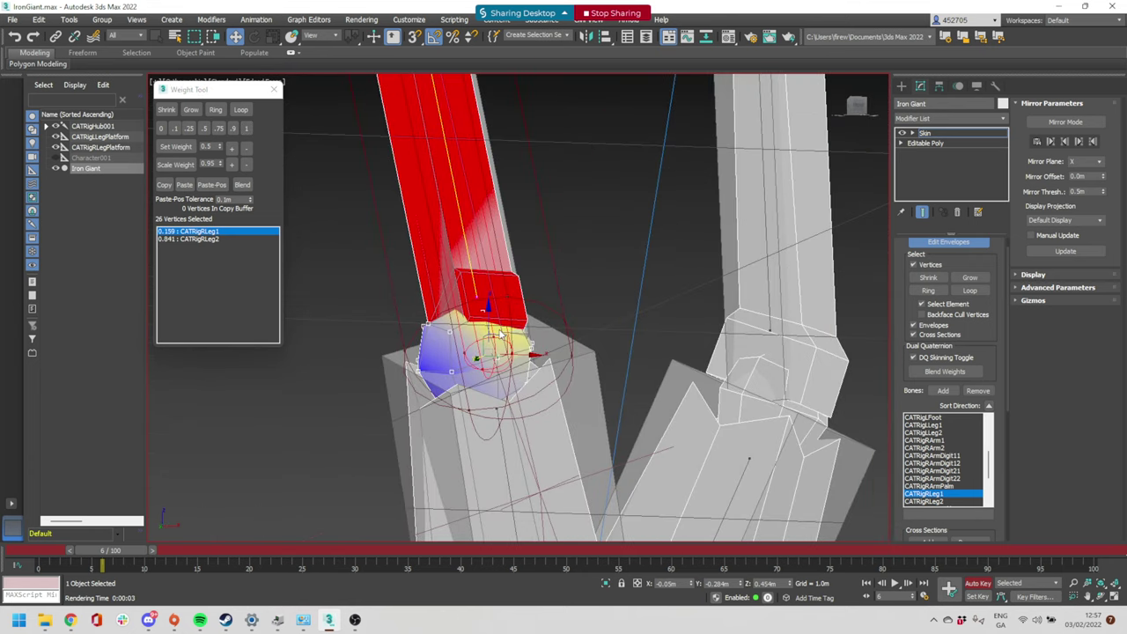
pyautogui.scroll(-3, 500, 333)
pyautogui.moveTo(500, 333); pyautogui.dragTo(499, 217, button='middle')
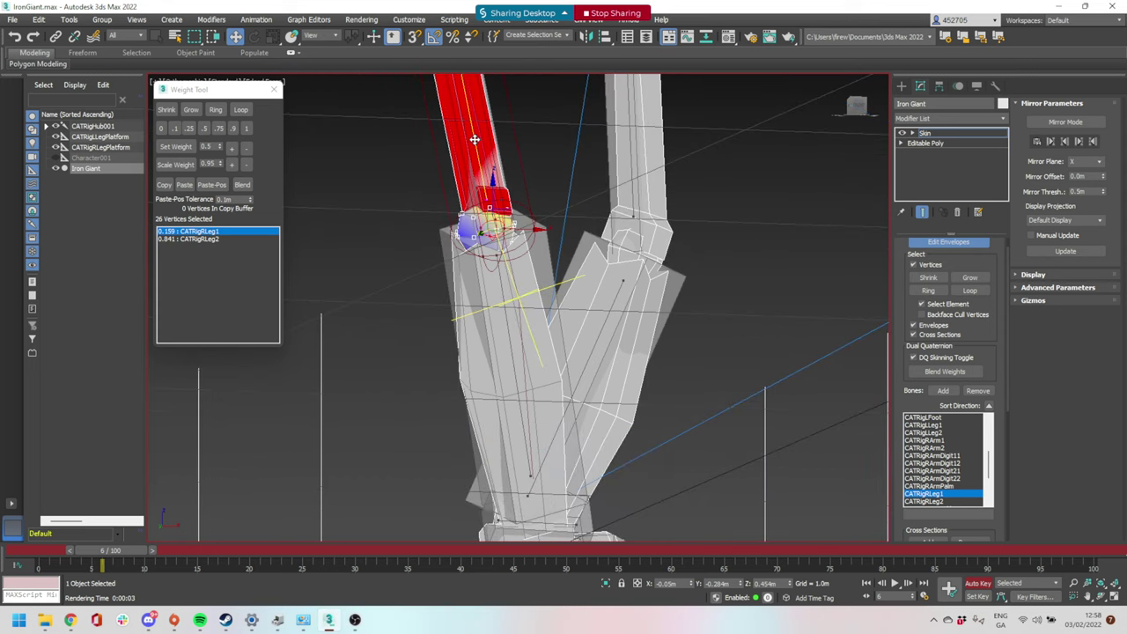
pyautogui.keyDown('alt'); pyautogui.moveTo(518, 364); pyautogui.dragTo(526, 295, button='middle'); pyautogui.keyUp('alt')
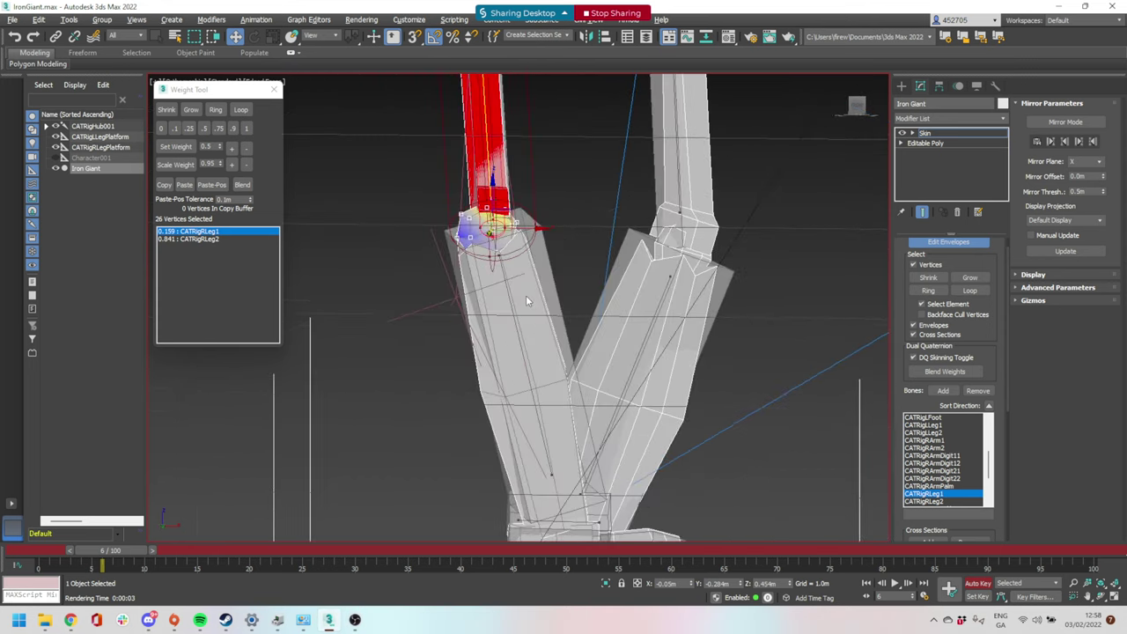
pyautogui.click(243, 129)
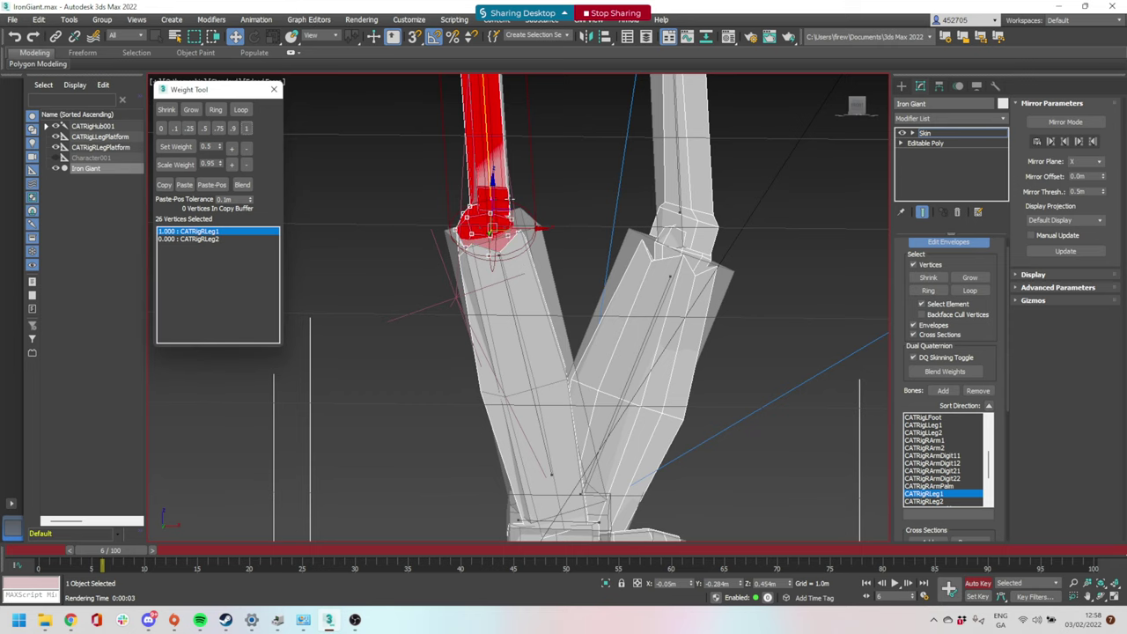
pyautogui.keyDown('alt'); pyautogui.moveTo(510, 169); pyautogui.dragTo(493, 211, button='middle'); pyautogui.keyUp('alt')
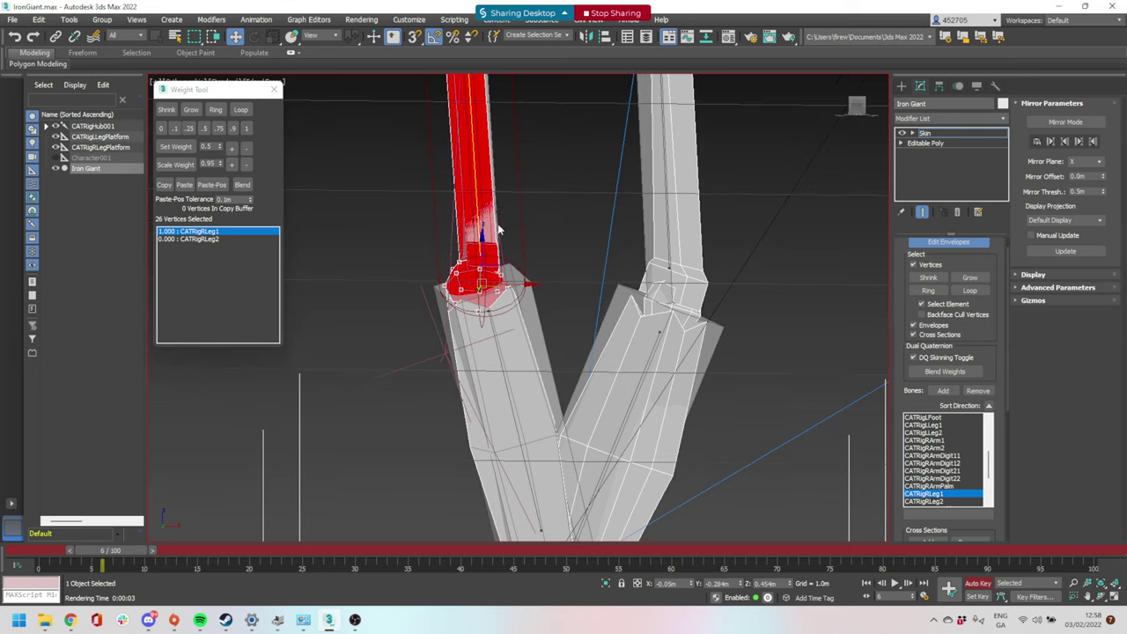
# Try knee weights of 0.5 for CATRigRLeg2, 1 for CATRigRLeg1, and 0.25 for CATRigRLeg2
pyautogui.click(501, 366)
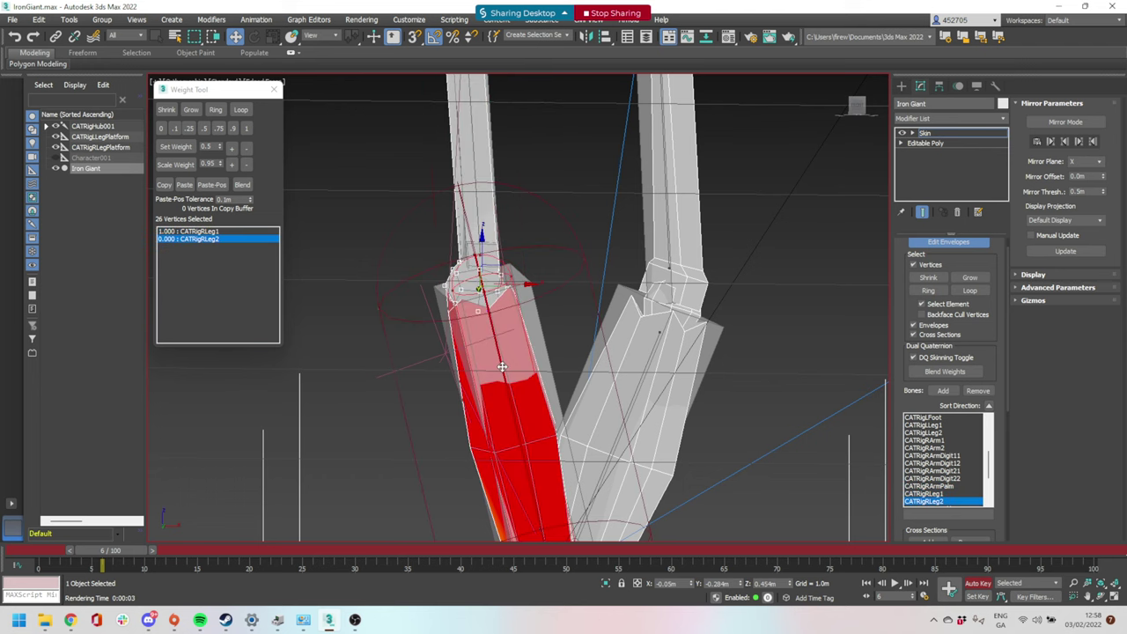
pyautogui.click(204, 129)
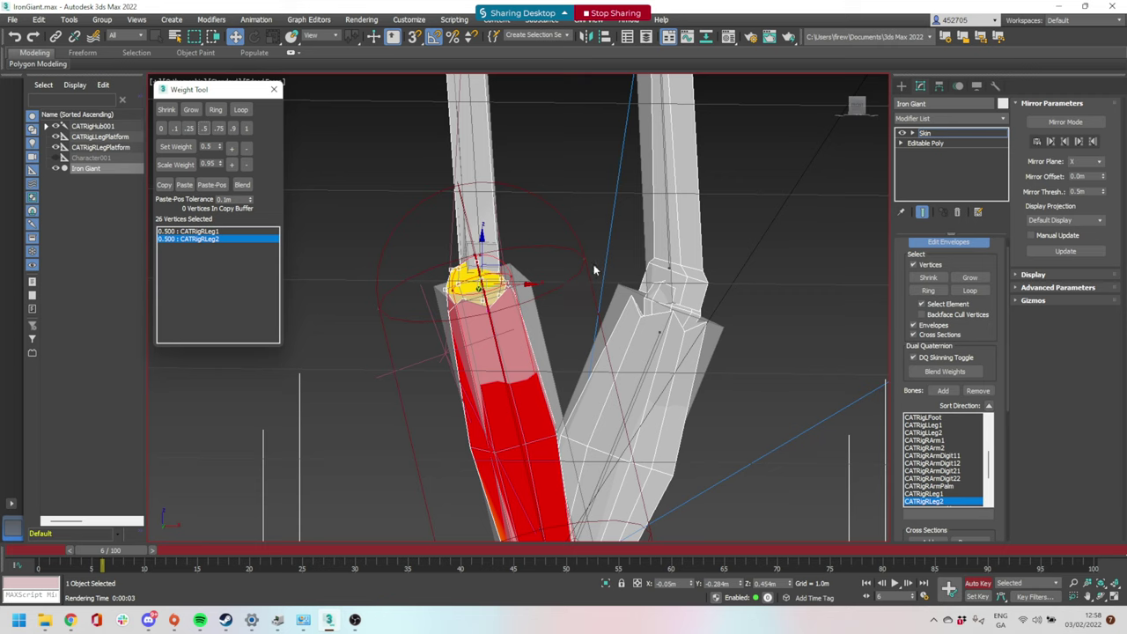
pyautogui.click(474, 160)
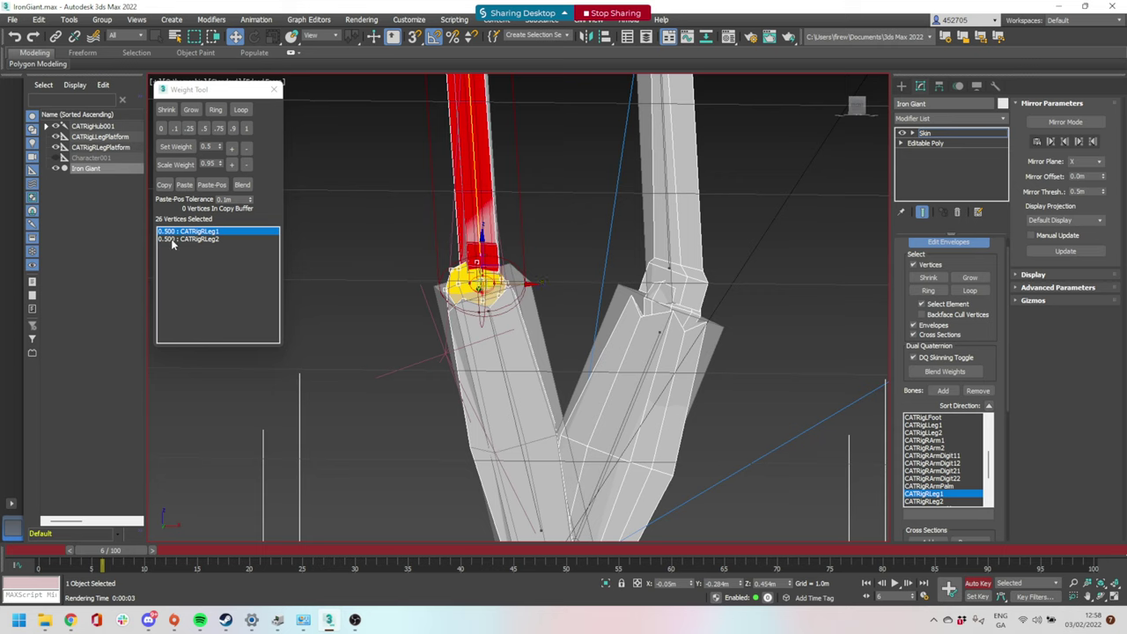
pyautogui.click(245, 128)
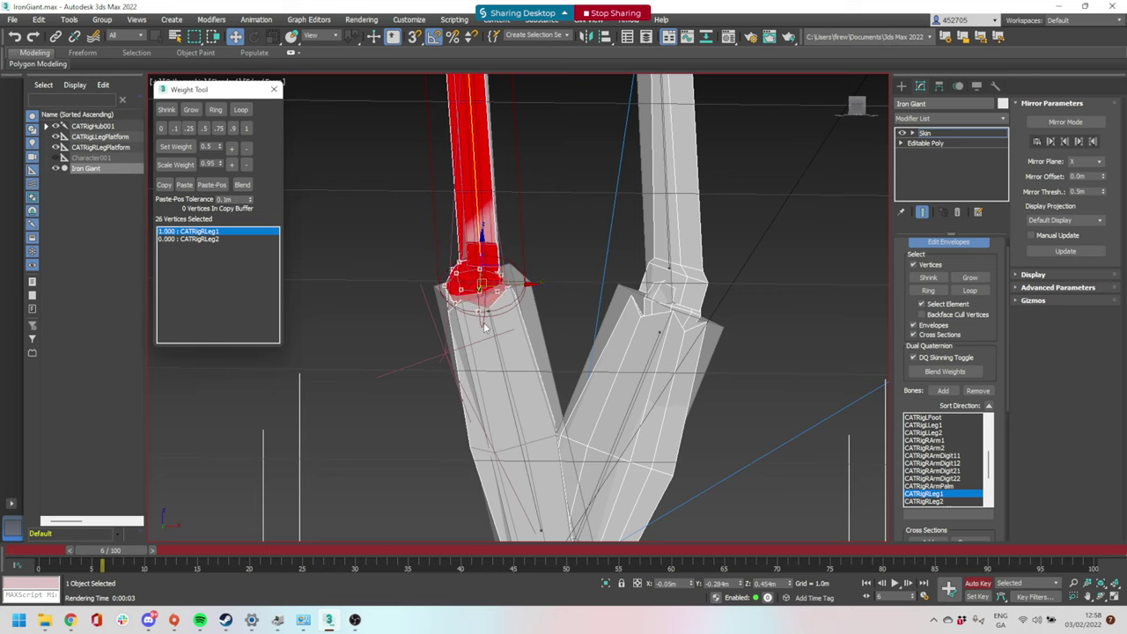
pyautogui.click(187, 239)
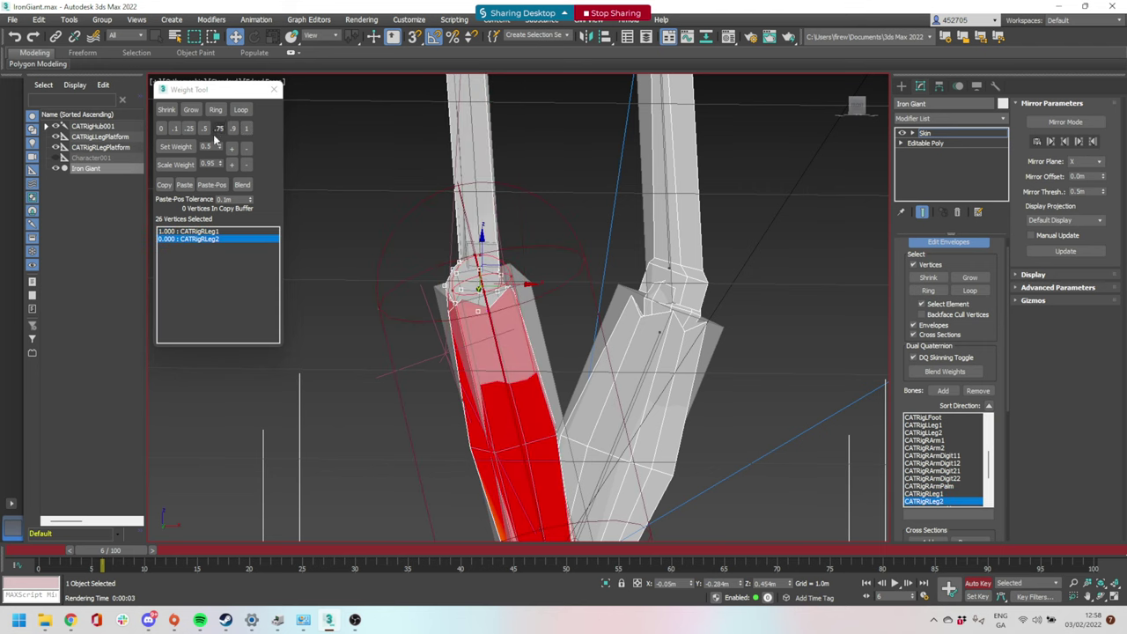
pyautogui.click(190, 129)
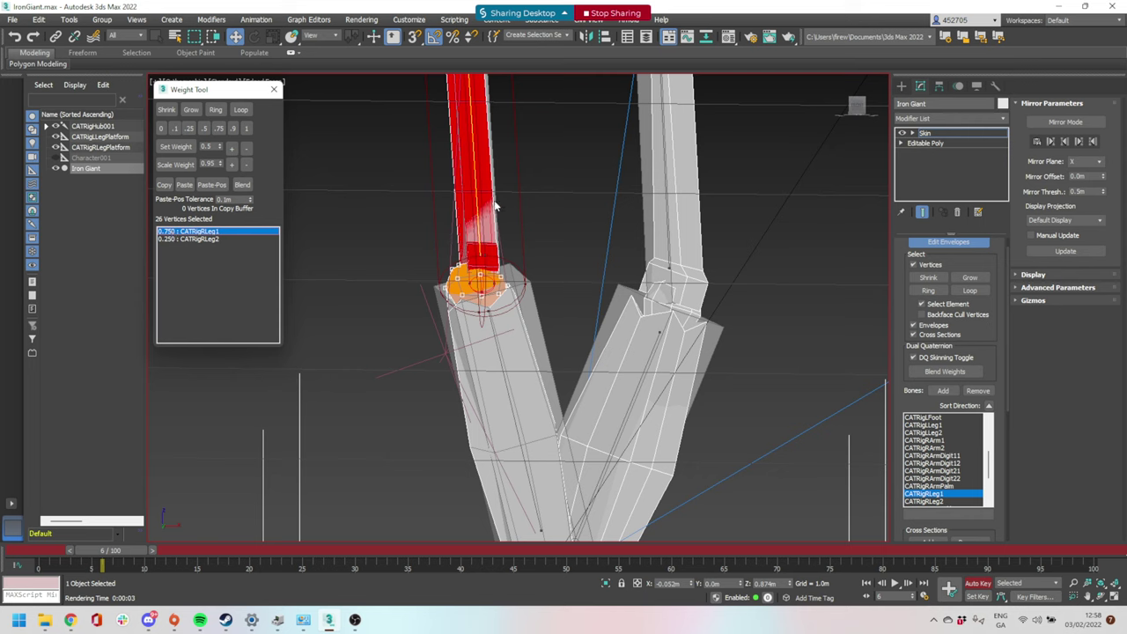
# Set the right knee element's CATRigRLeg2 weight to 0.5 and review the weights of both right leg bones
pyautogui.click(176, 240)
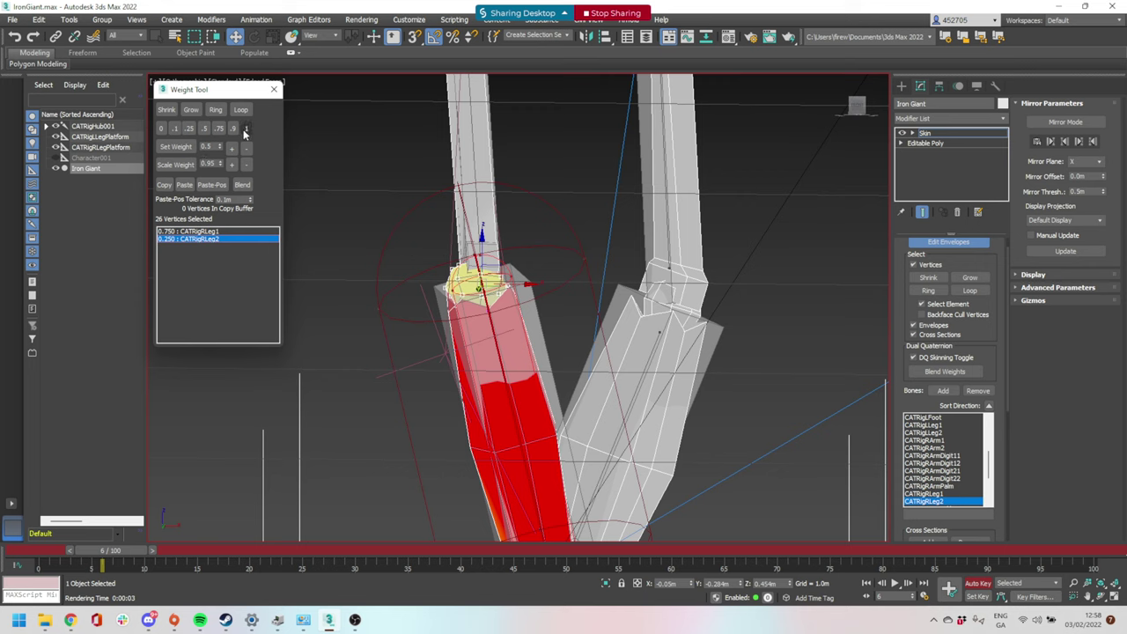
pyautogui.click(205, 129)
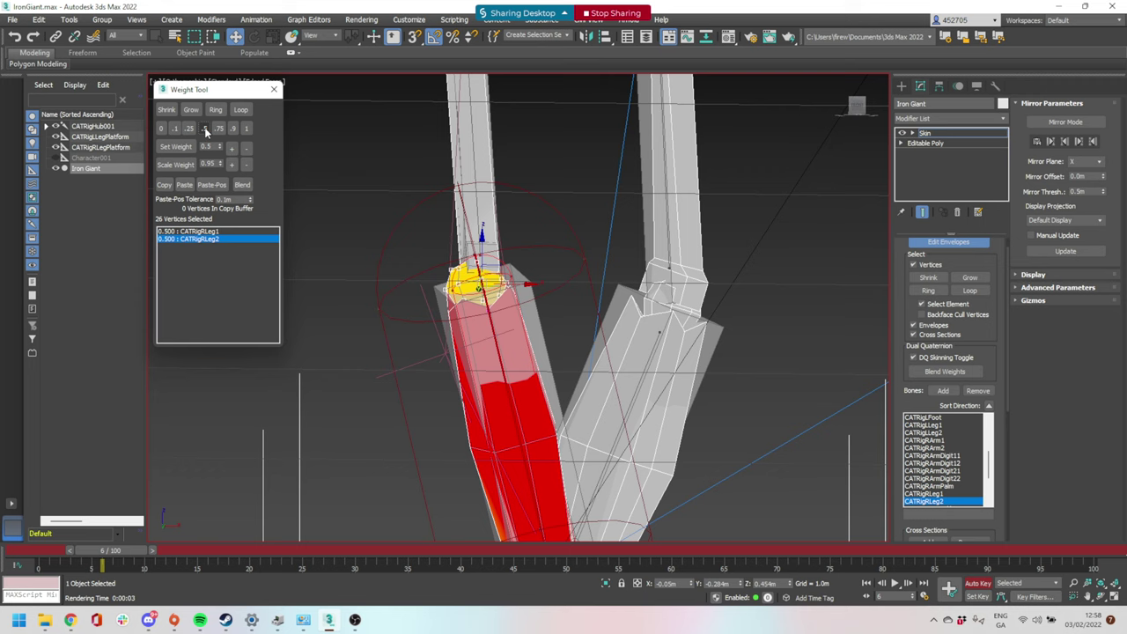
pyautogui.click(705, 324)
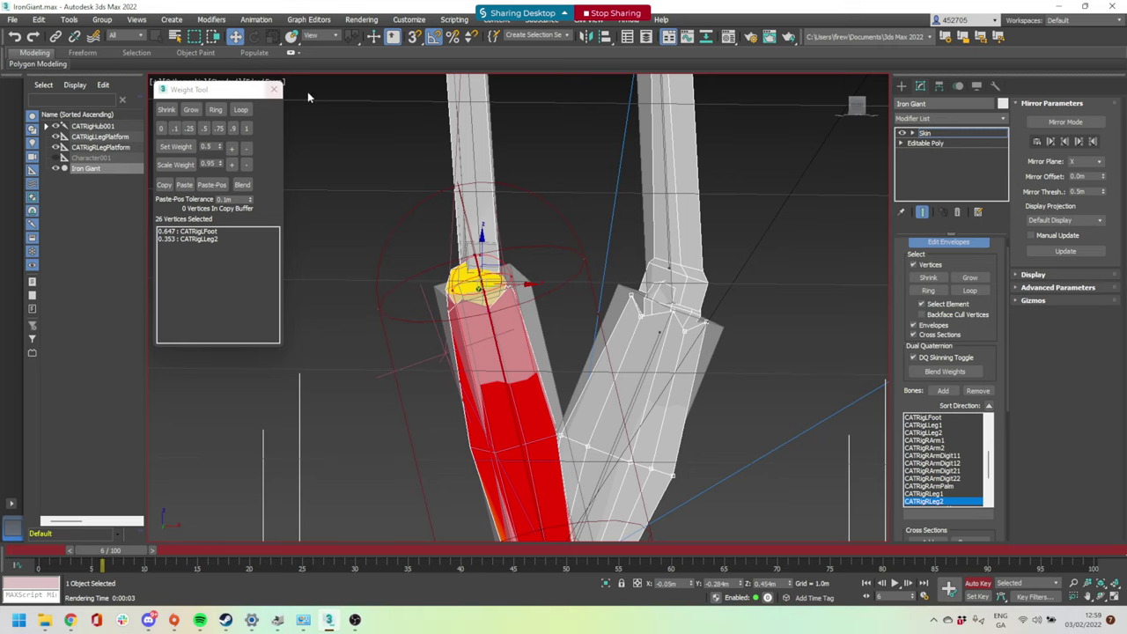
pyautogui.scroll(-4, 642, 256)
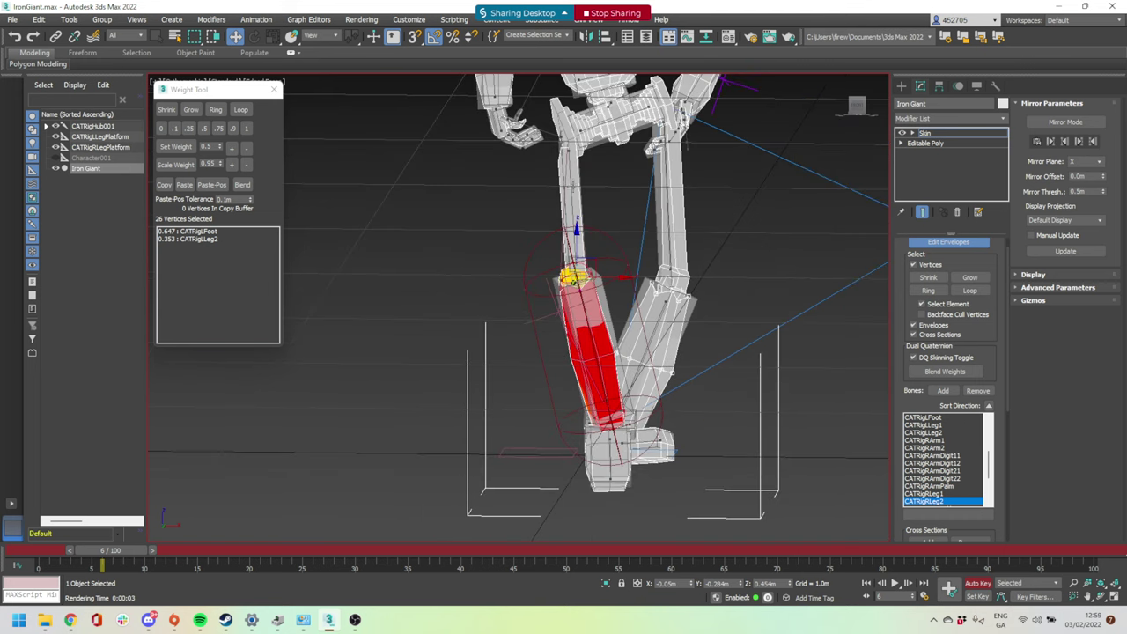
pyautogui.click(579, 192)
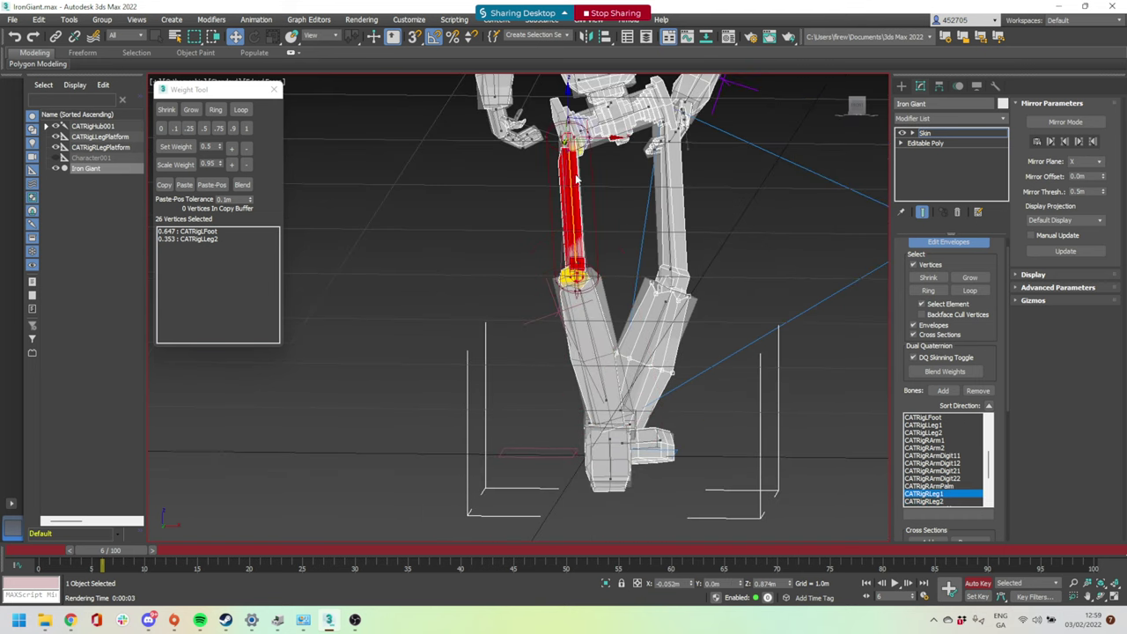
pyautogui.click(592, 310)
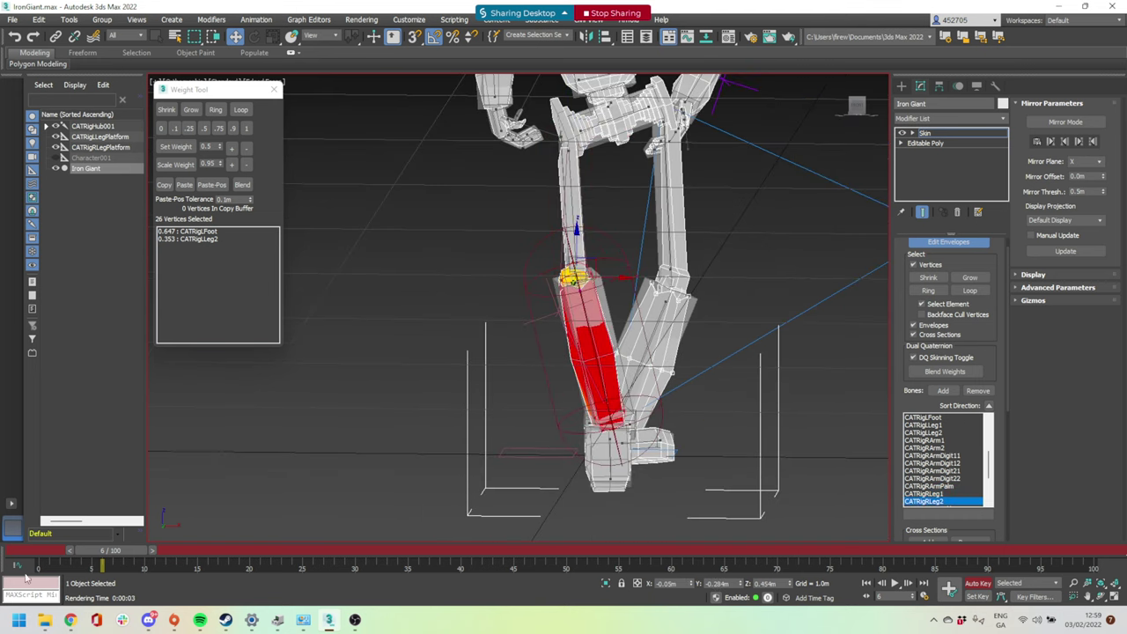
# Leave Skin editing and raise the CATRigRLegAnkle bone at frame 5 to bend the right knee sharply
pyautogui.moveTo(102, 553); pyautogui.dragTo(40, 552)
pyautogui.click(901, 86)
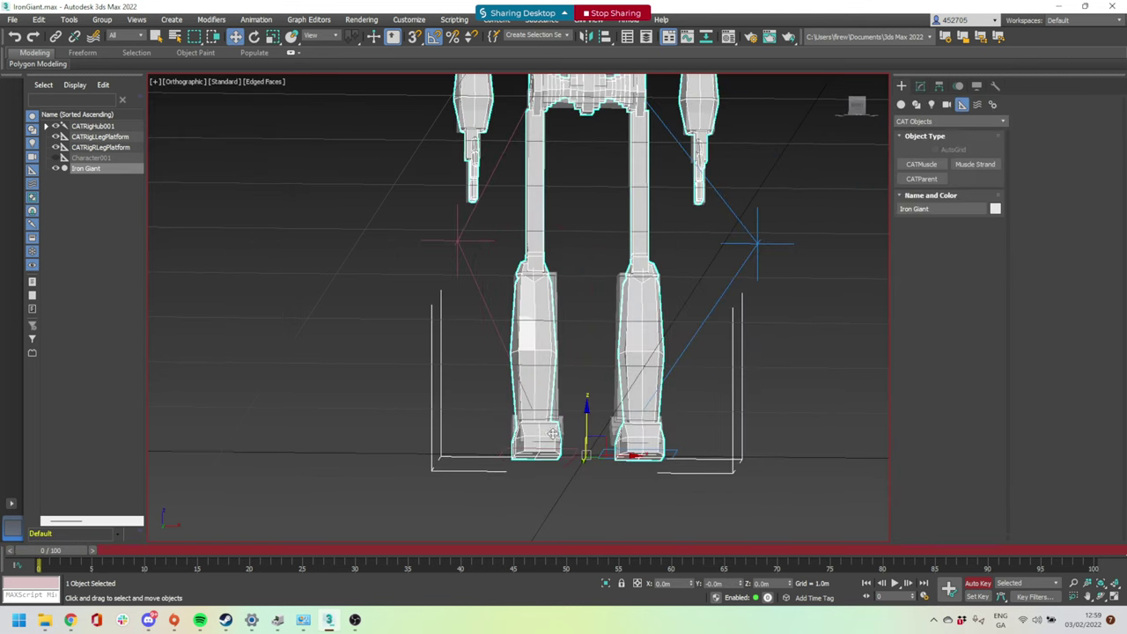
pyautogui.click(558, 421)
pyautogui.keyDown('alt'); pyautogui.moveTo(558, 422); pyautogui.dragTo(493, 401, button='middle'); pyautogui.keyUp('alt')
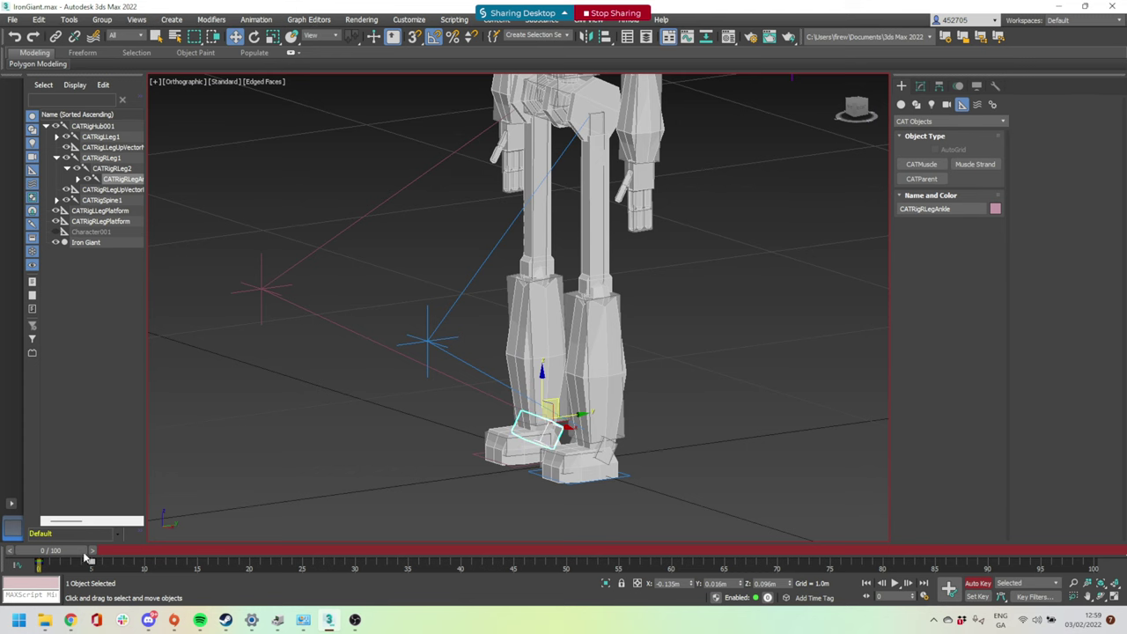
pyautogui.moveTo(76, 552); pyautogui.dragTo(128, 552)
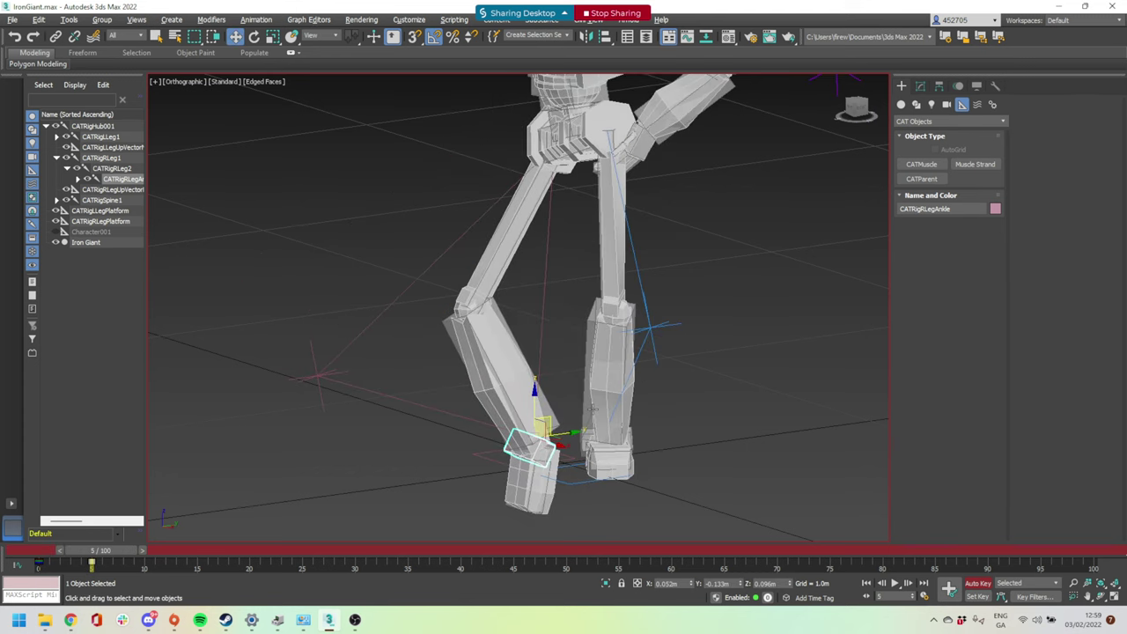
pyautogui.keyDown('alt'); pyautogui.moveTo(592, 408); pyautogui.dragTo(564, 423, button='middle'); pyautogui.keyUp('alt')
pyautogui.moveTo(552, 422); pyautogui.dragTo(547, 292)
# Move the CATRigLLegAnkle bone up and sideways at frame 5, to about X 0.44 m and Z 0.403 m, and inspect both knees
pyautogui.click(634, 453)
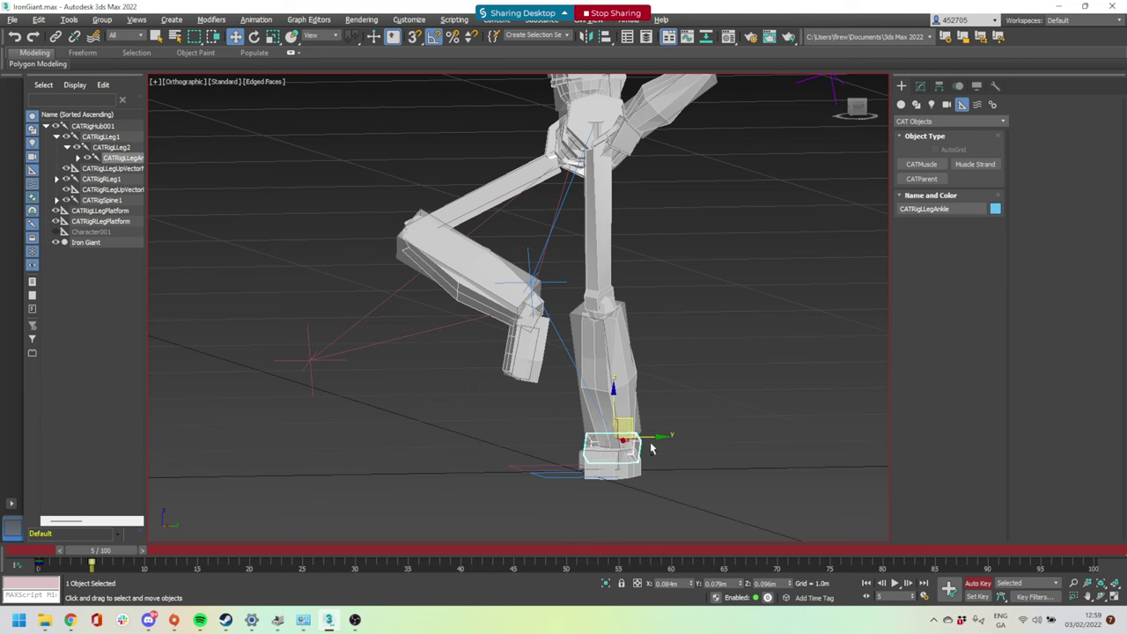
pyautogui.keyDown('alt'); pyautogui.moveTo(649, 448); pyautogui.dragTo(629, 445, button='middle'); pyautogui.keyUp('alt')
pyautogui.moveTo(616, 431); pyautogui.dragTo(533, 295)
pyautogui.keyDown('alt'); pyautogui.moveTo(533, 295); pyautogui.dragTo(569, 312, button='middle'); pyautogui.keyUp('alt')
pyautogui.scroll(3, 476, 186)
pyautogui.keyDown('alt'); pyautogui.moveTo(476, 186); pyautogui.dragTo(618, 205, button='middle'); pyautogui.keyUp('alt')
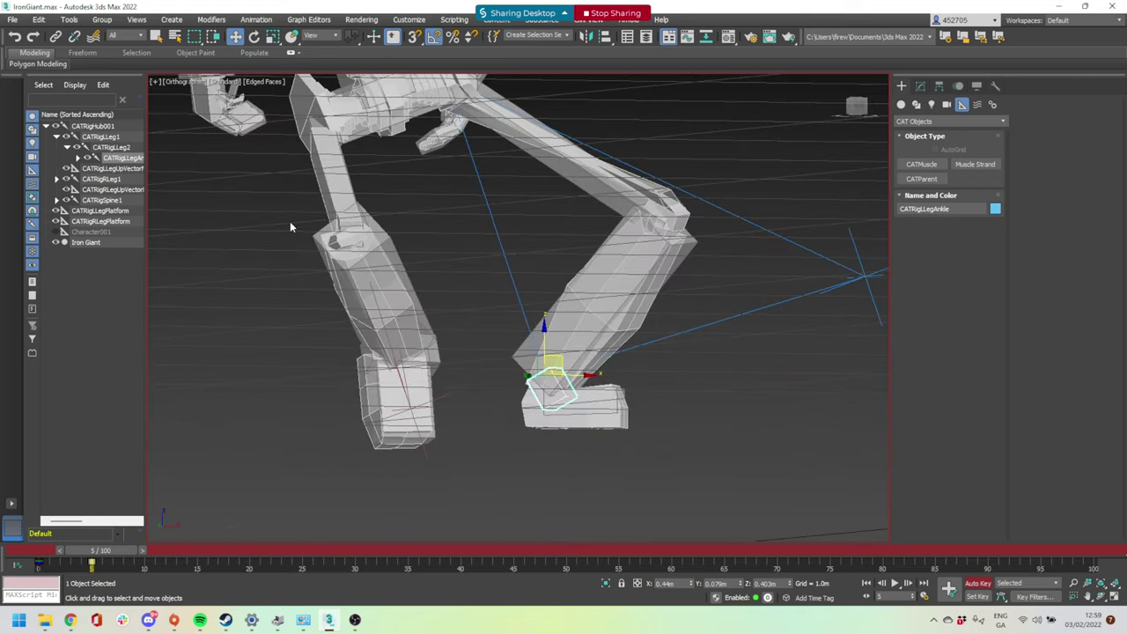
pyautogui.keyDown('alt'); pyautogui.moveTo(289, 224); pyautogui.dragTo(467, 234, button='middle'); pyautogui.keyUp('alt')
pyautogui.keyDown('alt'); pyautogui.moveTo(611, 254); pyautogui.dragTo(638, 256, button='middle'); pyautogui.keyUp('alt')
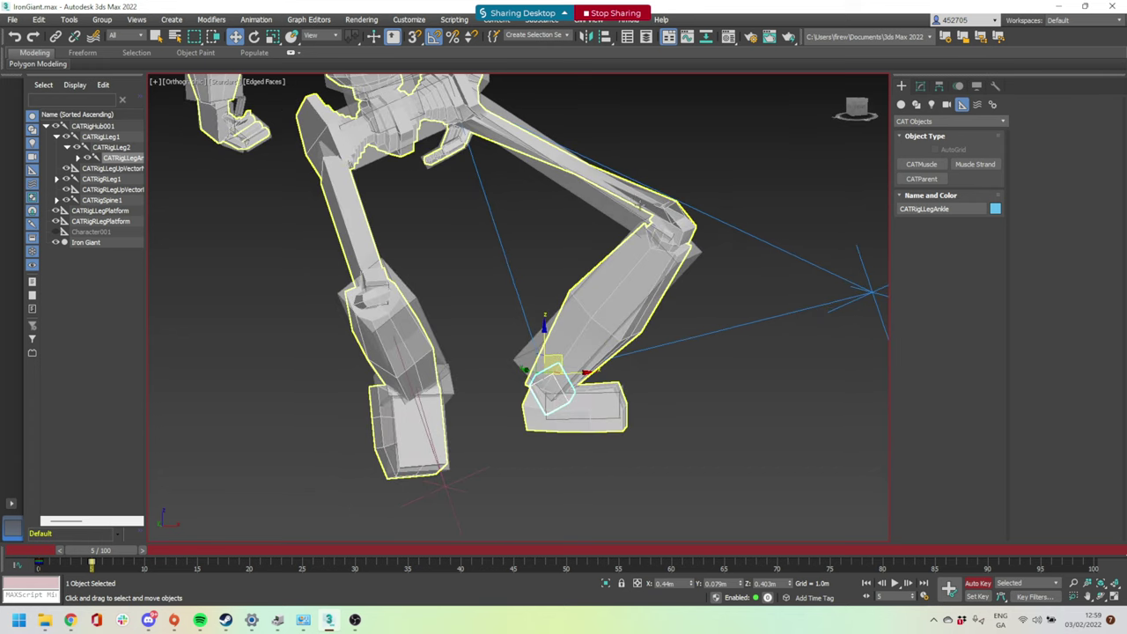
# Temporarily hide the whole CATRigHub001 hierarchy and inspect the deformation of both bent legs from several angles
pyautogui.doubleClick(401, 113)
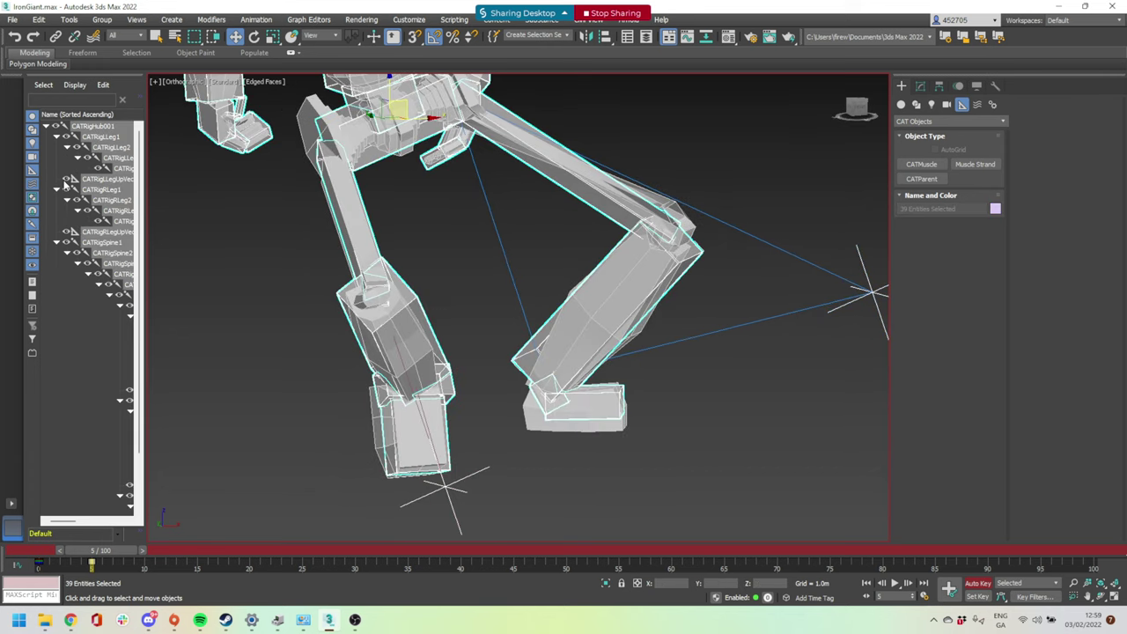
pyautogui.click(66, 181)
pyautogui.keyDown('alt'); pyautogui.moveTo(646, 221); pyautogui.dragTo(570, 180, button='middle'); pyautogui.keyUp('alt')
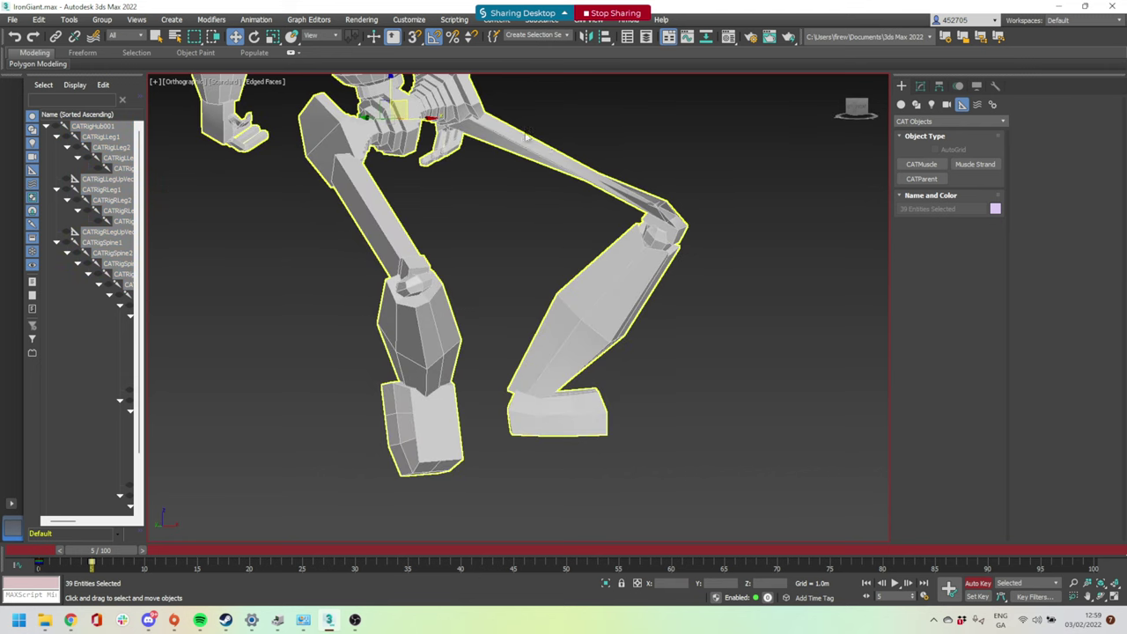
pyautogui.keyDown('alt'); pyautogui.moveTo(704, 252); pyautogui.dragTo(600, 258, button='middle'); pyautogui.keyUp('alt')
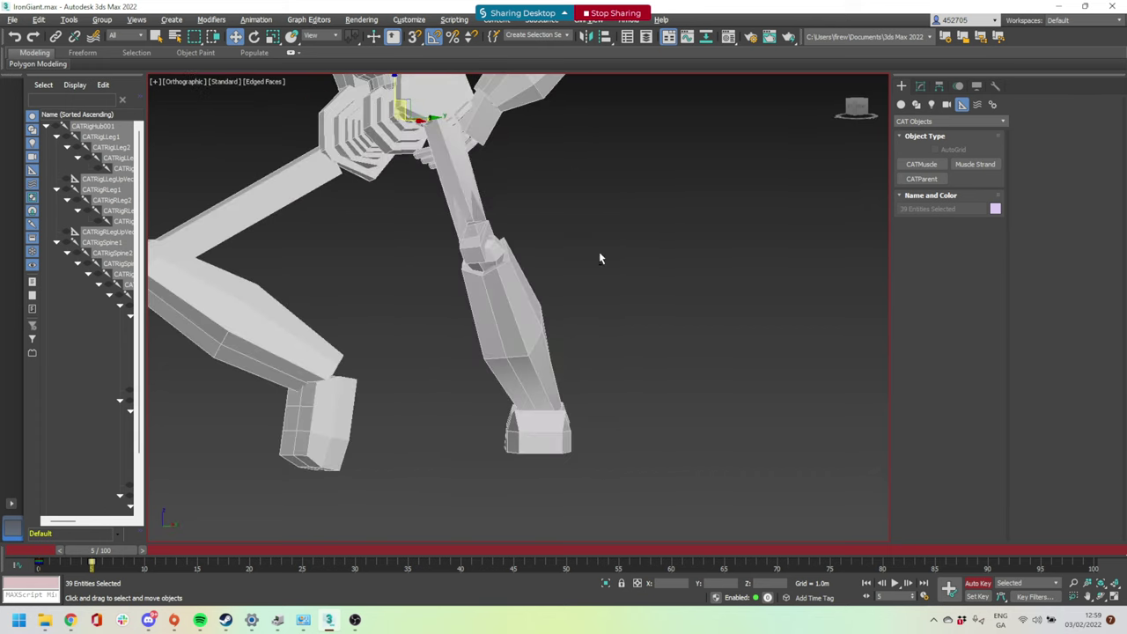
pyautogui.moveTo(285, 222); pyautogui.dragTo(457, 308, button='middle')
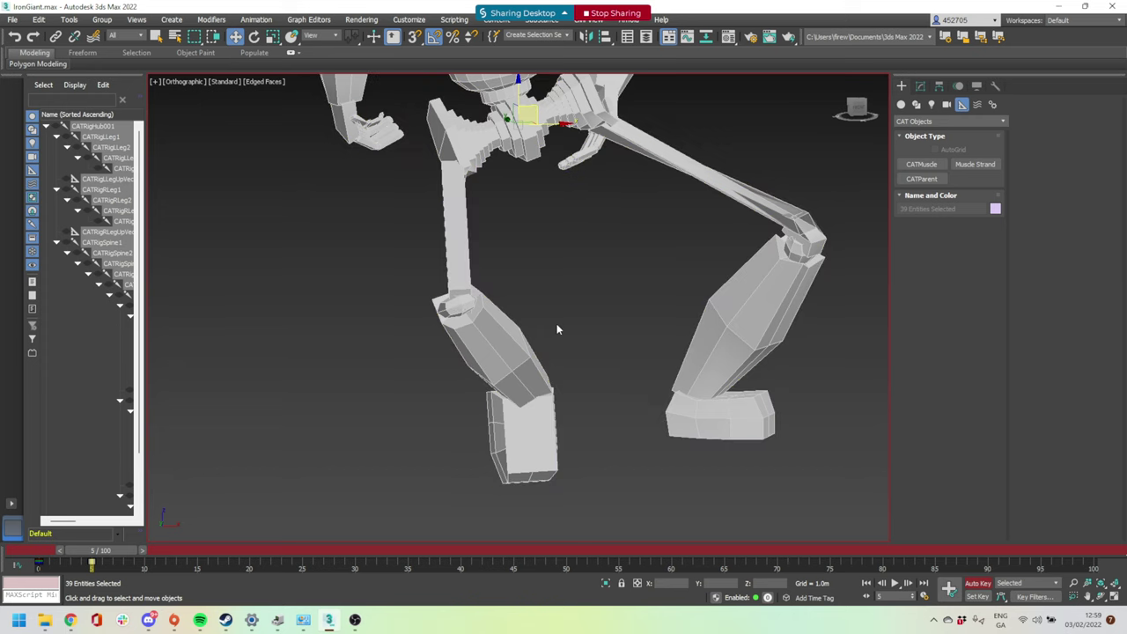
pyautogui.keyDown('alt'); pyautogui.moveTo(556, 329); pyautogui.dragTo(513, 324, button='middle'); pyautogui.keyUp('alt')
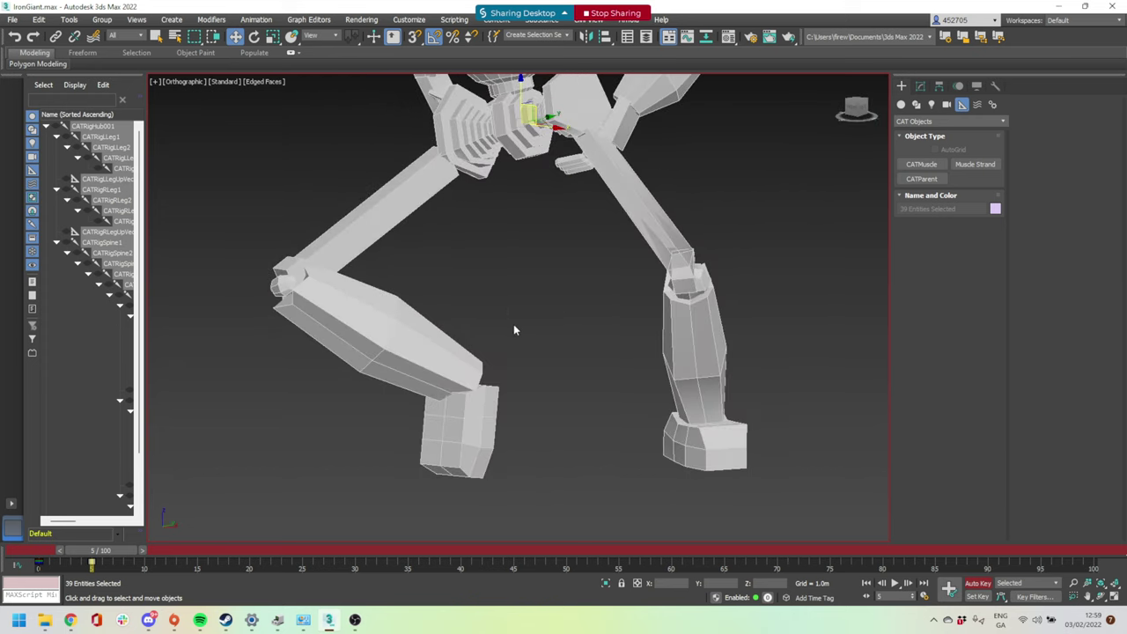
pyautogui.keyDown('alt'); pyautogui.moveTo(691, 313); pyautogui.dragTo(722, 314, button='middle'); pyautogui.keyUp('alt')
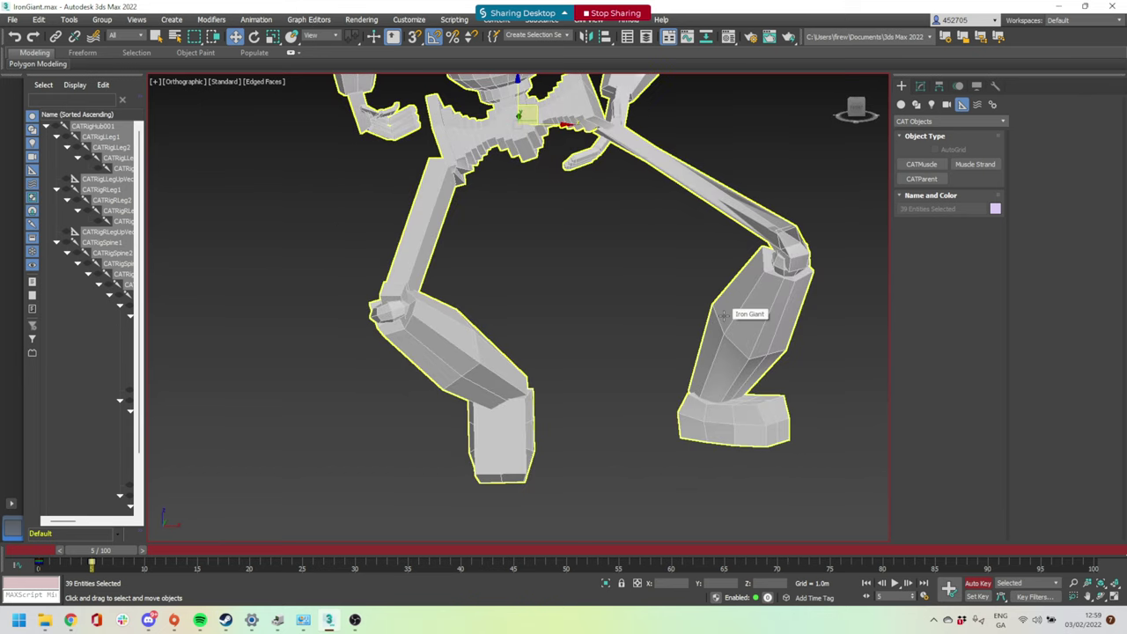
pyautogui.keyDown('alt'); pyautogui.moveTo(599, 282); pyautogui.dragTo(717, 287, button='middle'); pyautogui.keyUp('alt')
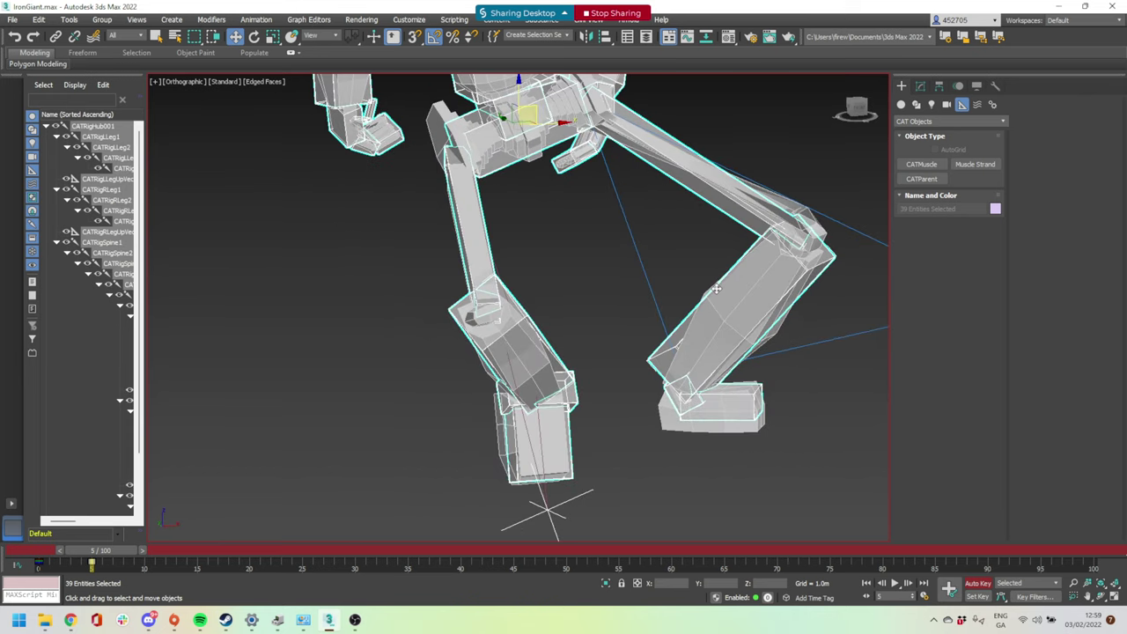
# Select the Iron Giant mesh and reopen envelope editing in its Skin modifier, with the head and shoulders in view
pyautogui.scroll(-2, 716, 289)
pyautogui.moveTo(644, 290); pyautogui.dragTo(613, 384, button='middle')
pyautogui.scroll(-2, 645, 337)
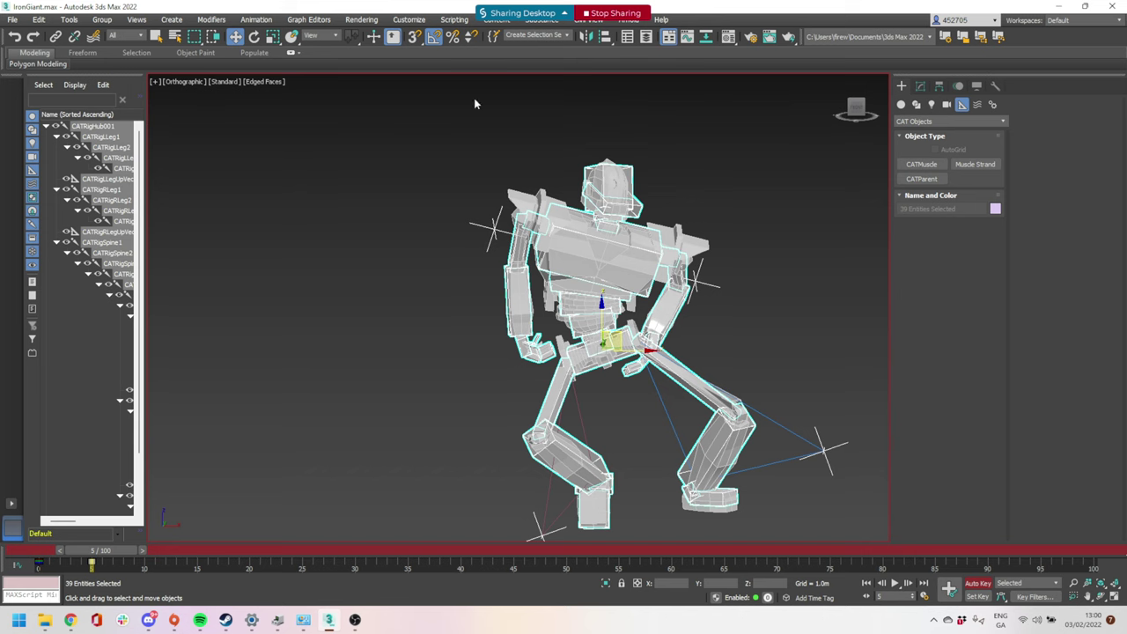
pyautogui.scroll(5, 486, 307)
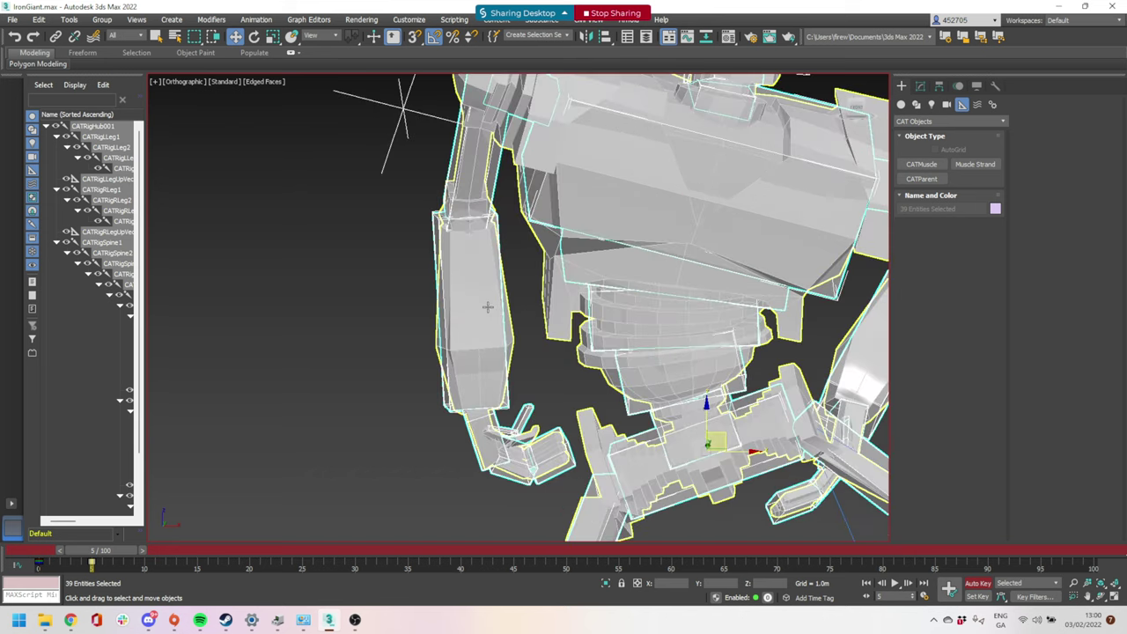
pyautogui.scroll(-5, 682, 227)
pyautogui.moveTo(808, 106); pyautogui.dragTo(744, 210, button='middle')
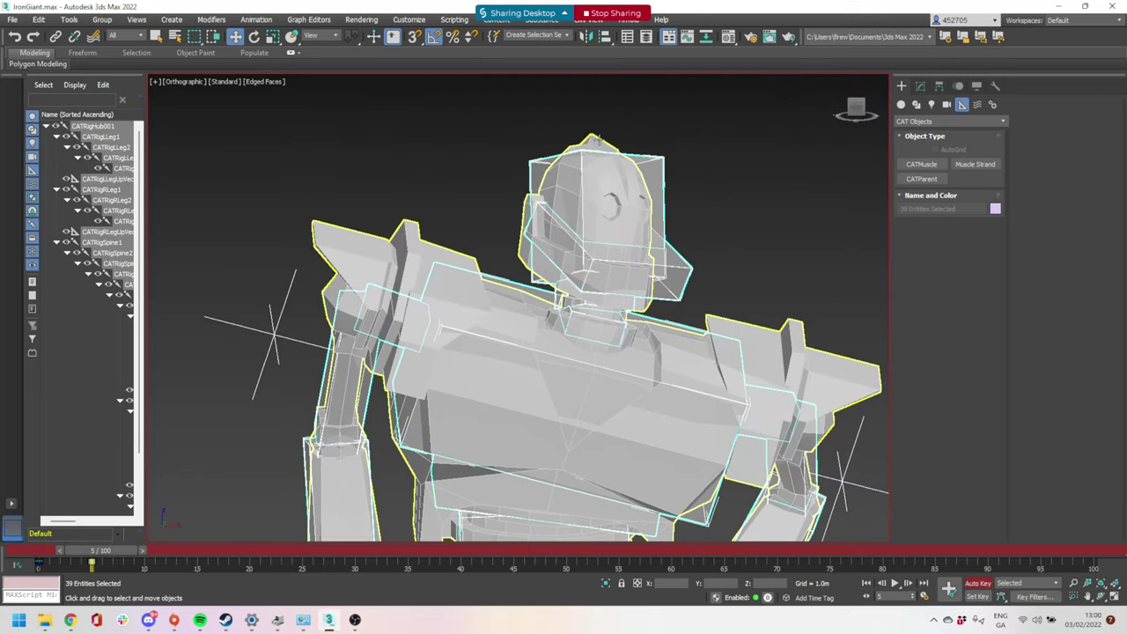
pyautogui.click(596, 139)
pyautogui.click(920, 86)
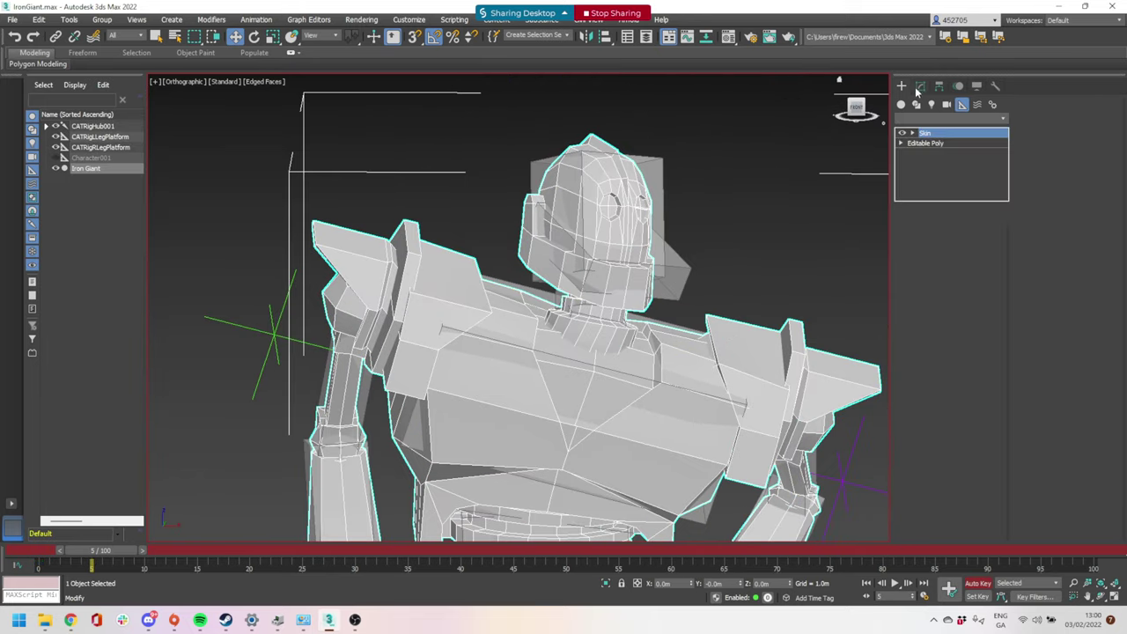
pyautogui.click(948, 259)
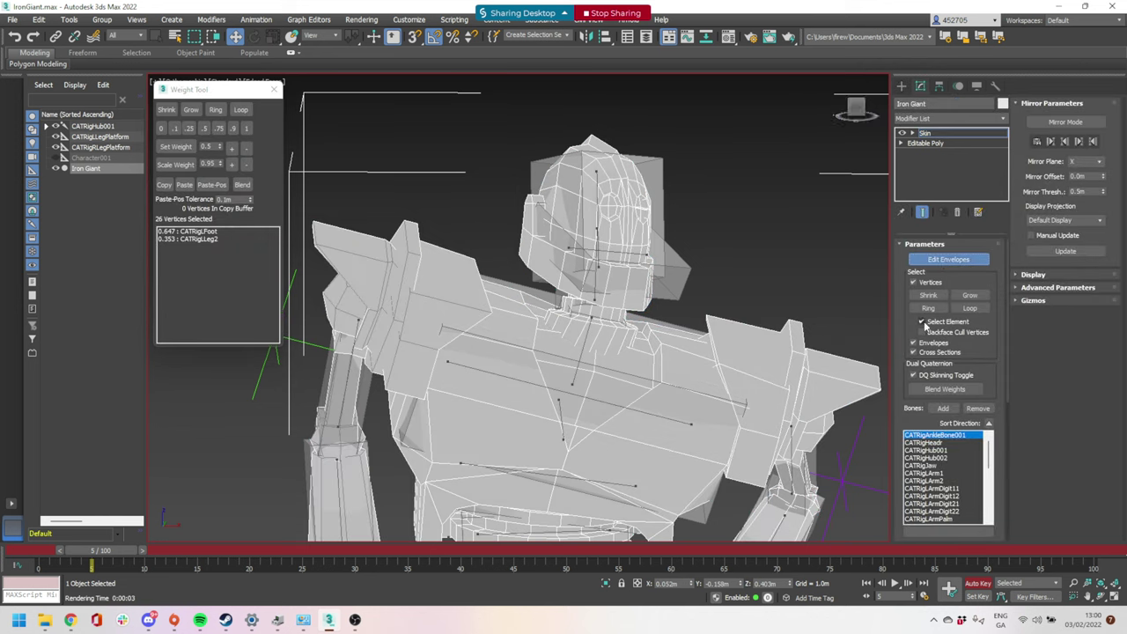
# Select the head element and set its CATRigHeadr weight to 1
pyautogui.click(616, 150)
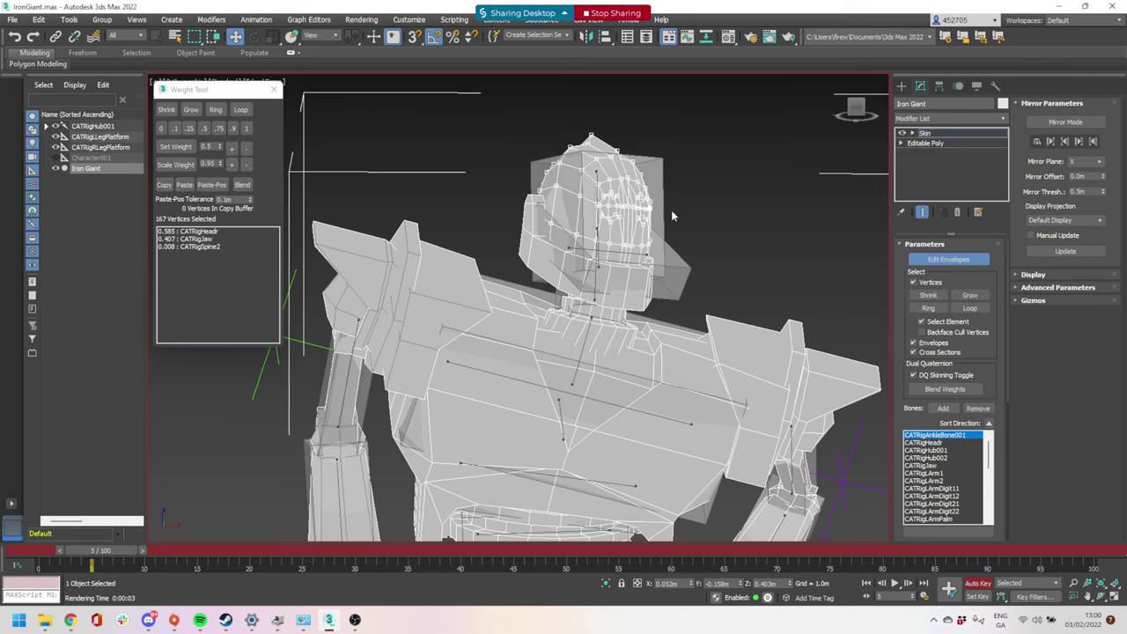
pyautogui.moveTo(671, 209)
pyautogui.keyDown('alt'); pyautogui.mouseDown(button='middle')
pyautogui.moveTo(627, 204)
pyautogui.moveTo(662, 220)
pyautogui.mouseUp(button='middle'); pyautogui.keyUp('alt')
pyautogui.click(622, 184)
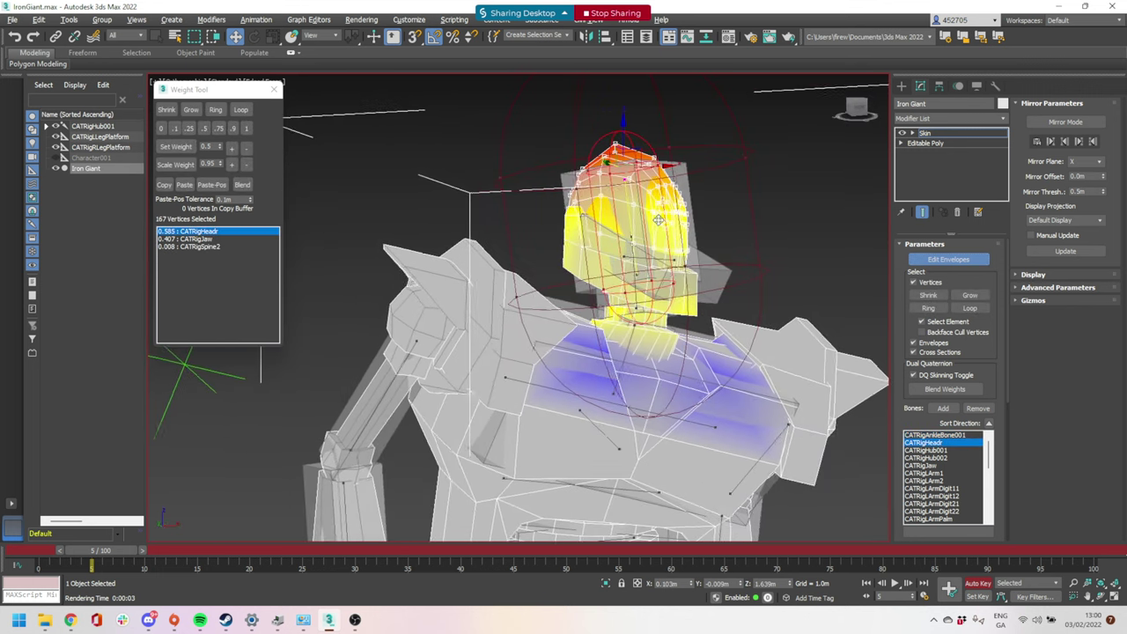
pyautogui.click(247, 127)
# Set the chest element's CATRigHeadr weight to 0 and check the weights on the shoulder element beside it
pyautogui.keyDown('alt'); pyautogui.moveTo(717, 343); pyautogui.dragTo(670, 335, button='middle'); pyautogui.keyUp('alt')
pyautogui.click(665, 327)
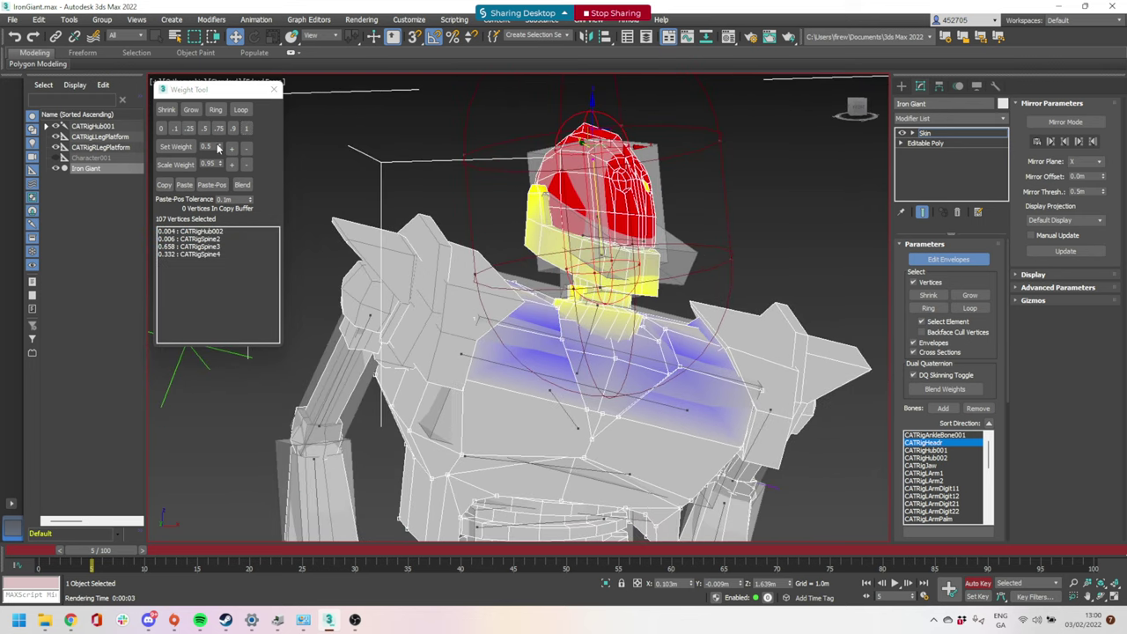
pyautogui.click(161, 129)
pyautogui.keyDown('alt'); pyautogui.moveTo(682, 356); pyautogui.dragTo(720, 327, button='middle'); pyautogui.keyUp('alt')
pyautogui.moveTo(689, 348); pyautogui.dragTo(704, 339)
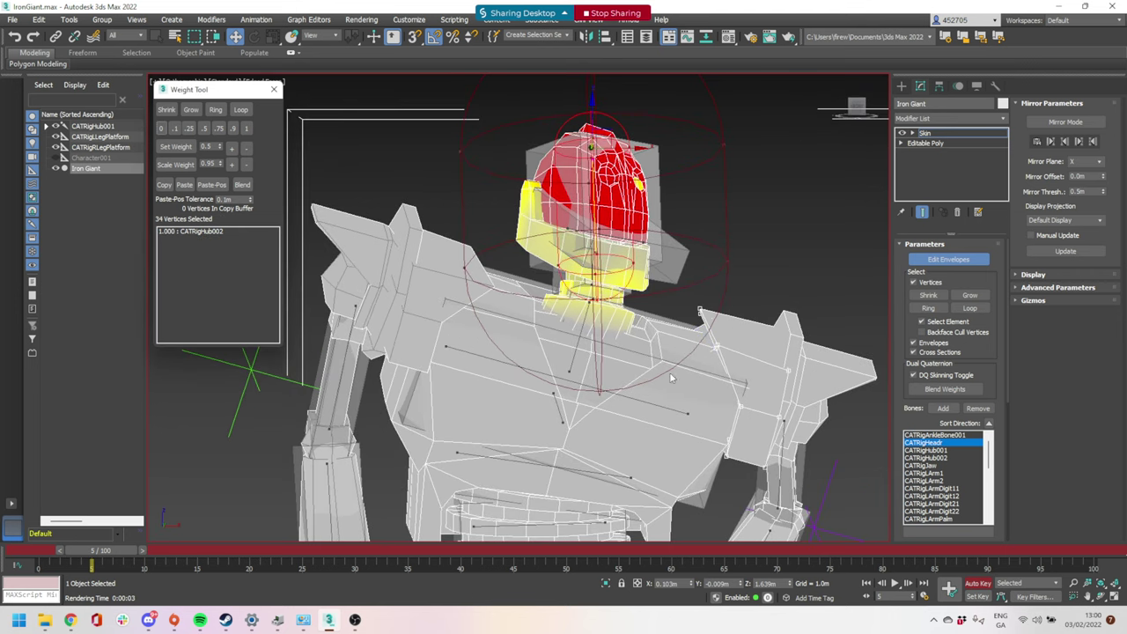
# Select the jaw element and set its CATRigJaw weight to 1
pyautogui.keyDown('alt'); pyautogui.moveTo(669, 371); pyautogui.dragTo(685, 346, button='middle'); pyautogui.keyUp('alt')
pyautogui.scroll(2, 594, 247)
pyautogui.keyDown('alt'); pyautogui.moveTo(616, 254); pyautogui.dragTo(595, 259, button='middle'); pyautogui.keyUp('alt')
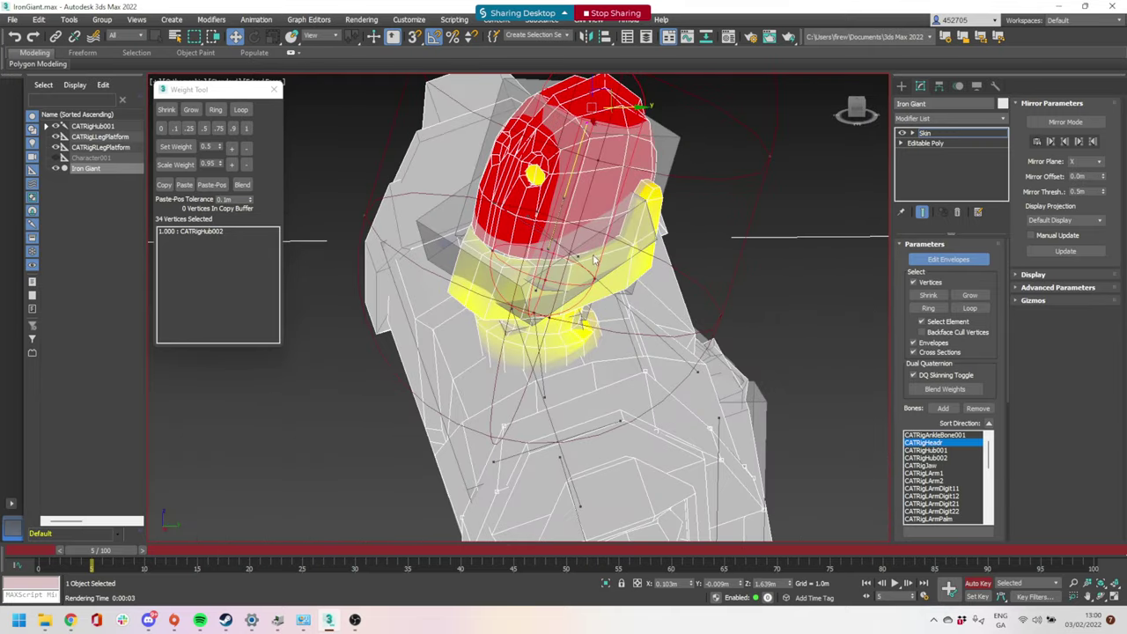
pyautogui.click(941, 465)
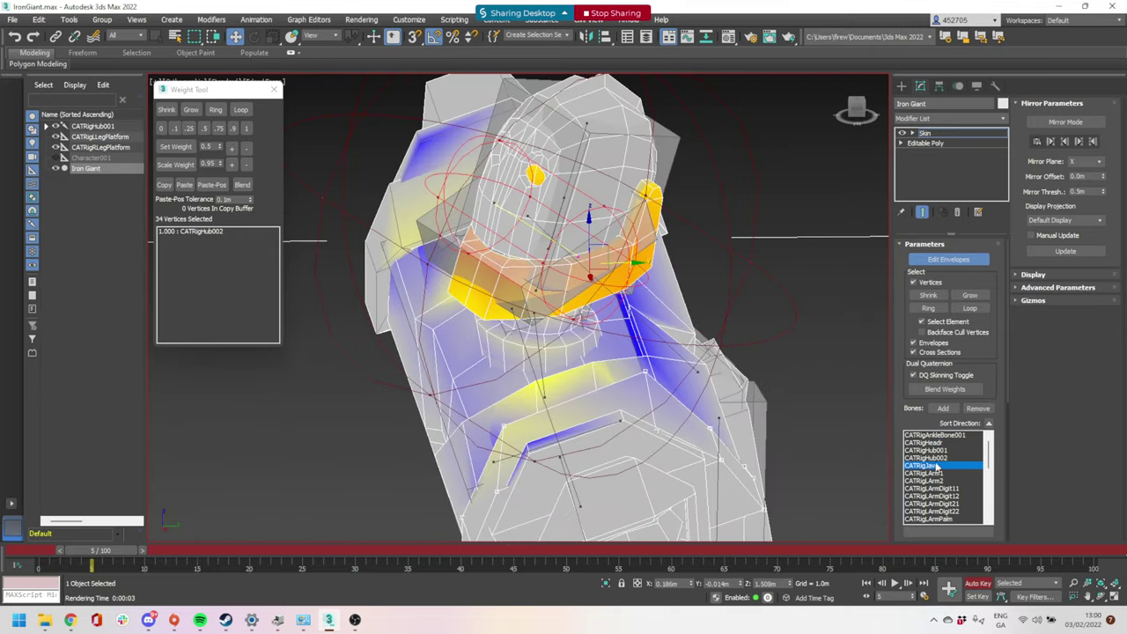
pyautogui.keyDown('alt'); pyautogui.moveTo(539, 303); pyautogui.dragTo(584, 307, button='middle'); pyautogui.keyUp('alt')
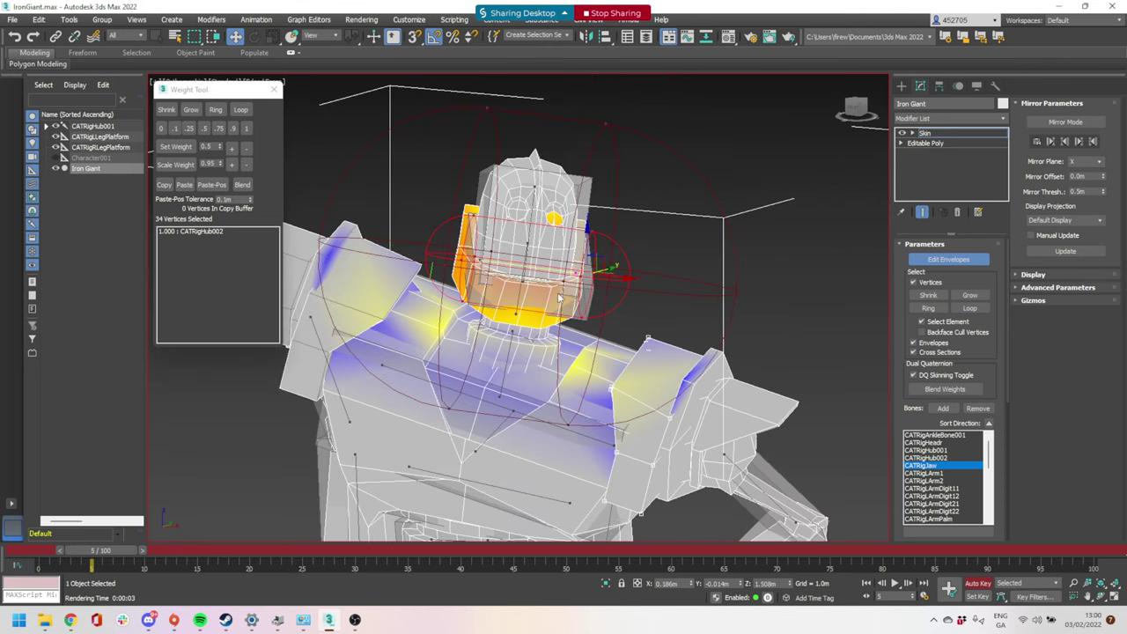
pyautogui.click(547, 289)
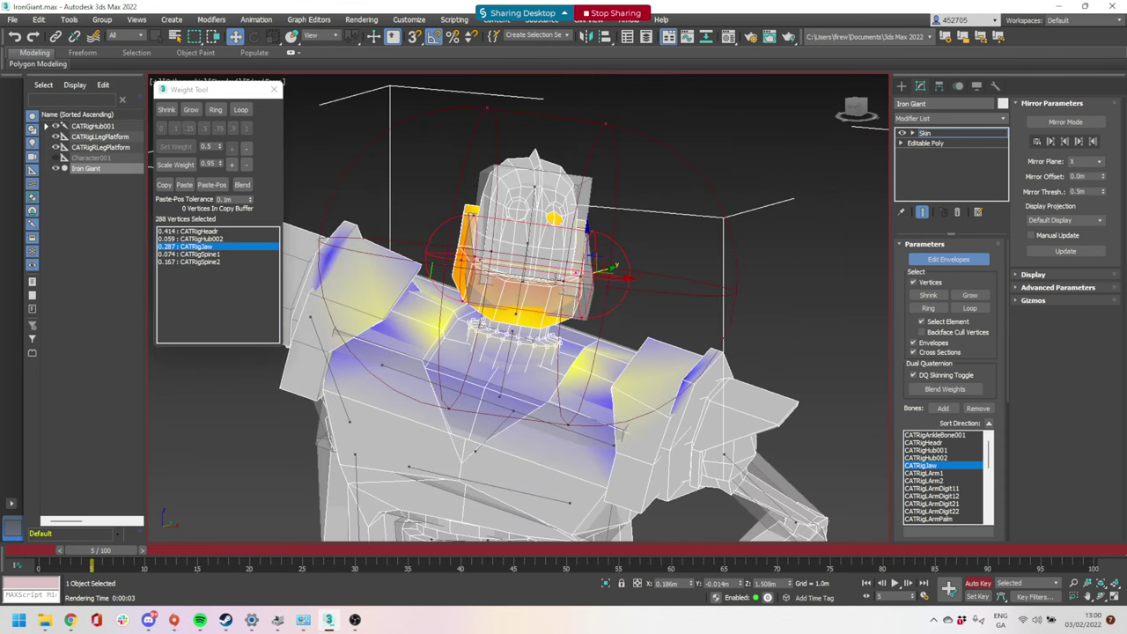
pyautogui.click(555, 279)
pyautogui.scroll(5, 486, 224)
pyautogui.moveTo(424, 160); pyautogui.dragTo(462, 203)
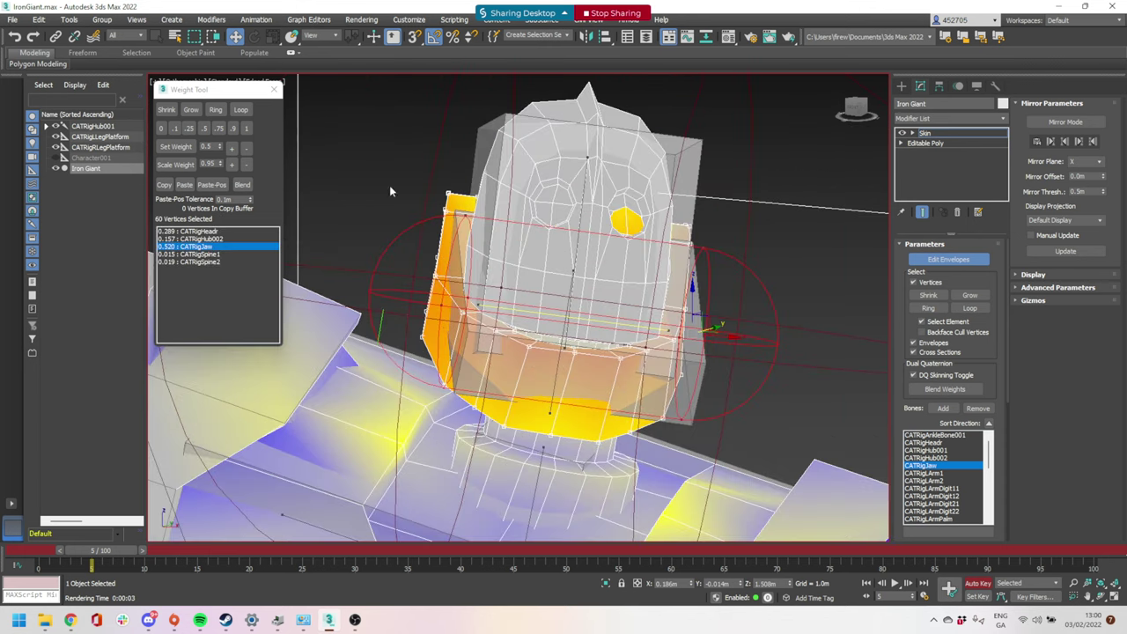
pyautogui.click(247, 129)
# Leave Skin editing and rotate the CATRigJaw bone downward at frame 5 to open the mouth
pyautogui.scroll(-4, 594, 356)
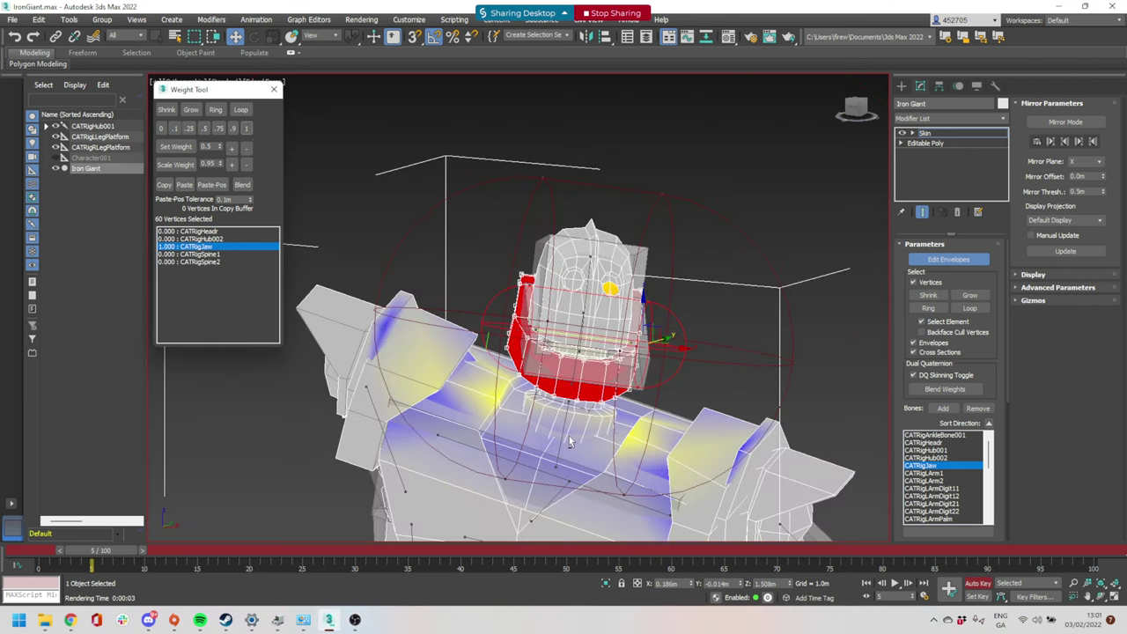
pyautogui.keyDown('alt'); pyautogui.moveTo(572, 442); pyautogui.dragTo(658, 406, button='middle'); pyautogui.keyUp('alt')
pyautogui.moveTo(97, 552)
pyautogui.mouseDown()
pyautogui.moveTo(53, 550)
pyautogui.moveTo(88, 548)
pyautogui.moveTo(54, 536)
pyautogui.moveTo(88, 542)
pyautogui.mouseUp()
pyautogui.press('w')
pyautogui.click(901, 85)
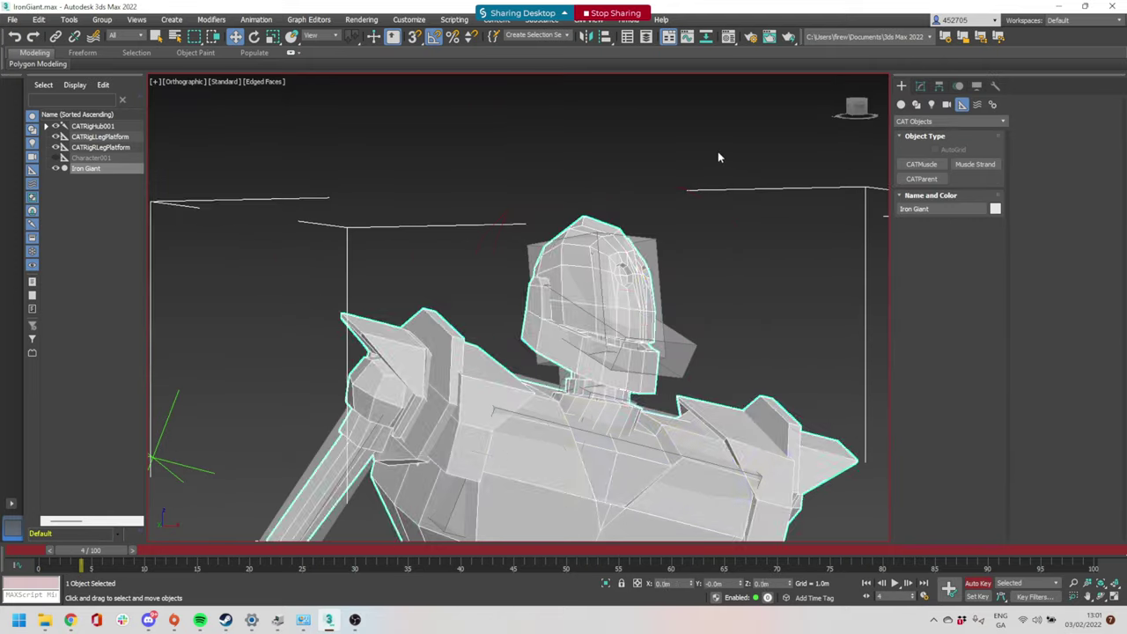
pyautogui.click(608, 325)
pyautogui.press('e')
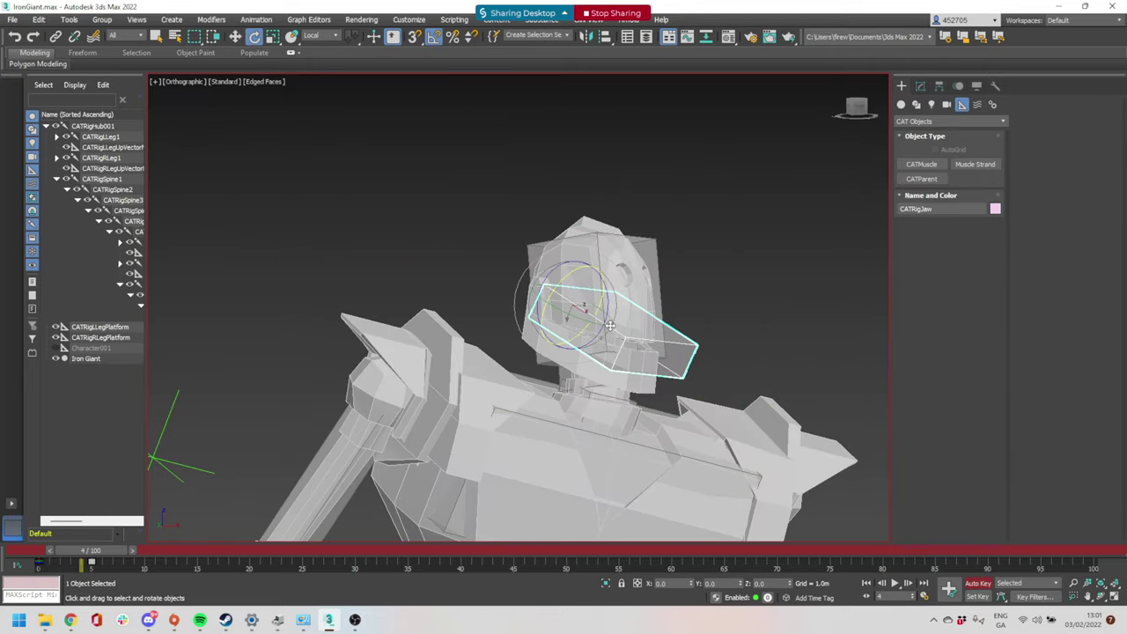
pyautogui.moveTo(97, 553); pyautogui.dragTo(111, 556)
pyautogui.moveTo(605, 310)
pyautogui.mouseDown()
pyautogui.moveTo(607, 352)
pyautogui.moveTo(607, 322)
pyautogui.mouseUp()
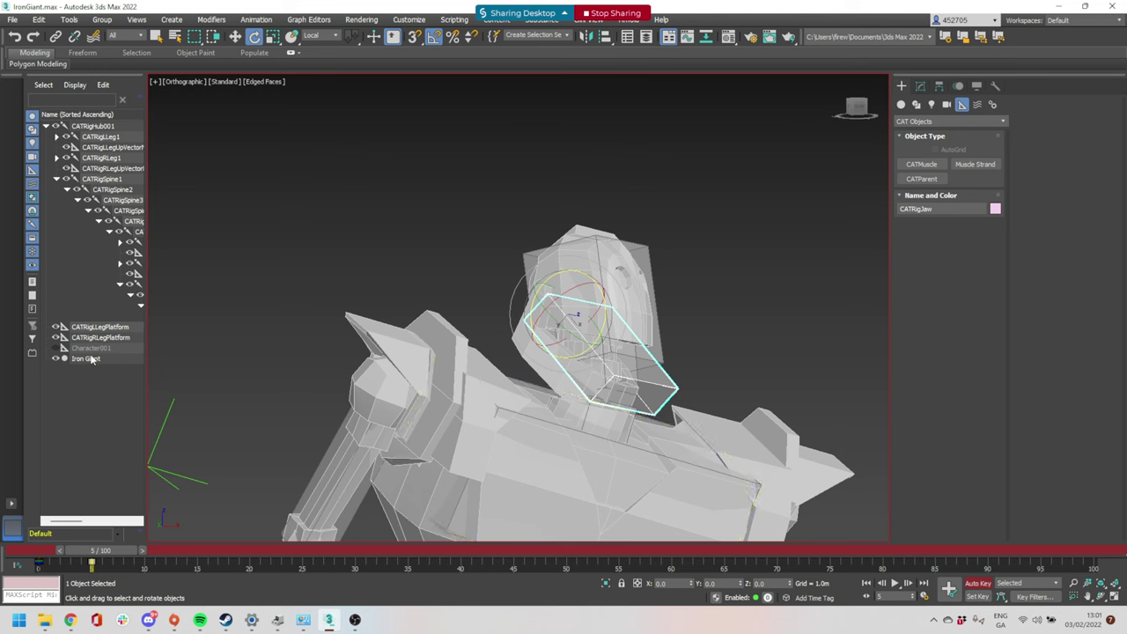
# Reopen the mesh's envelopes, select all vertices except the jaw element, set their CATRigJaw weight to 0, and scrub back to frame 4
pyautogui.click(86, 359)
pyautogui.click(920, 86)
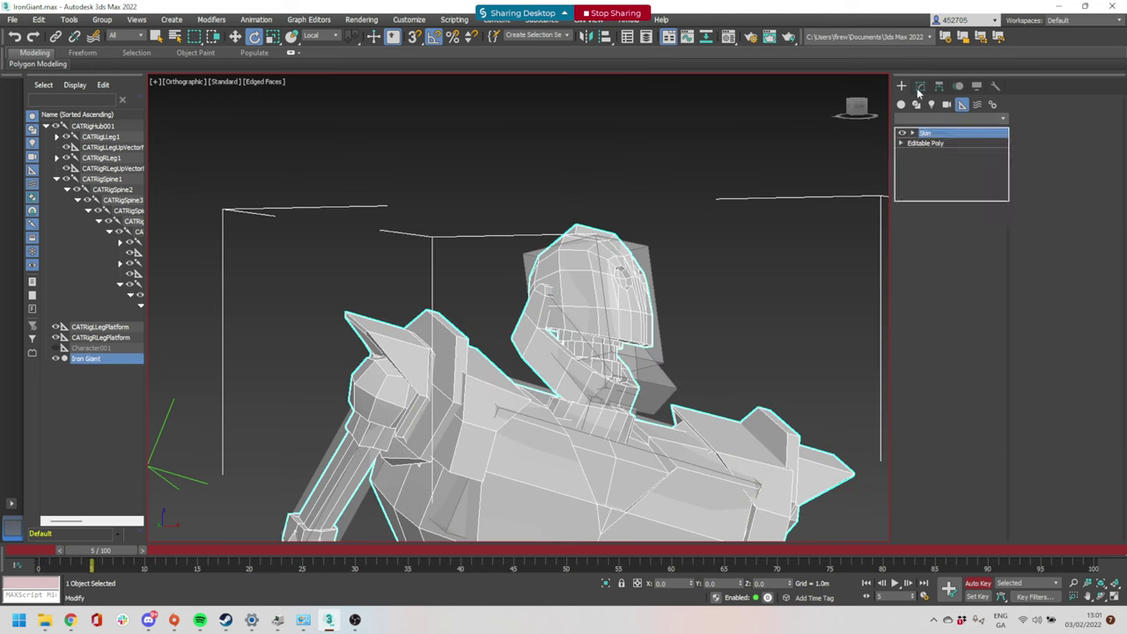
pyautogui.click(933, 253)
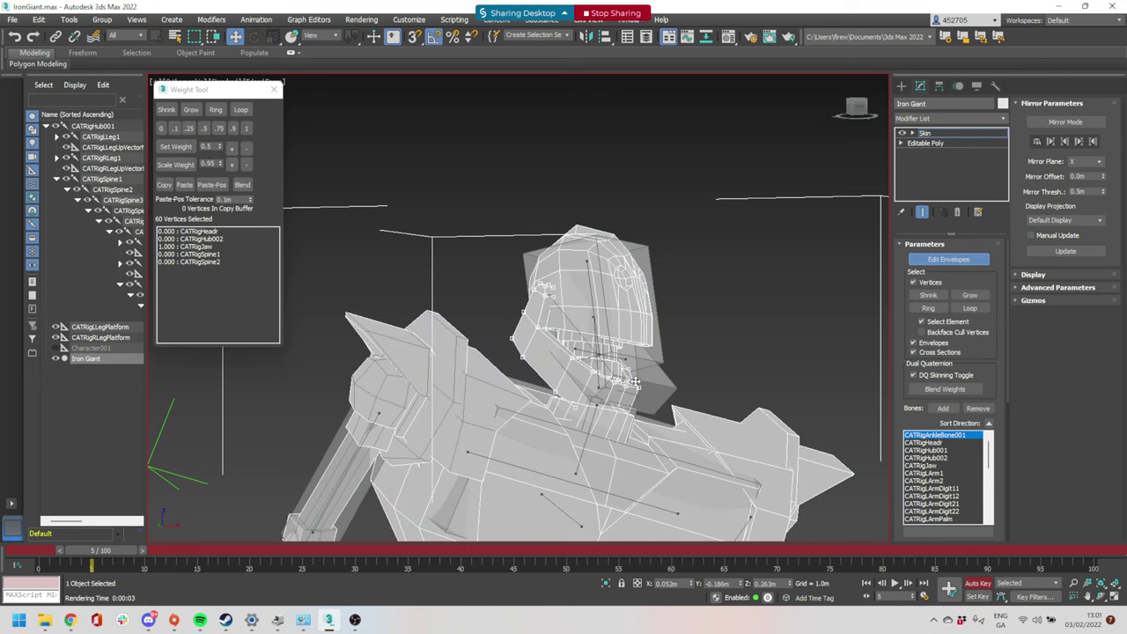
pyautogui.click(935, 465)
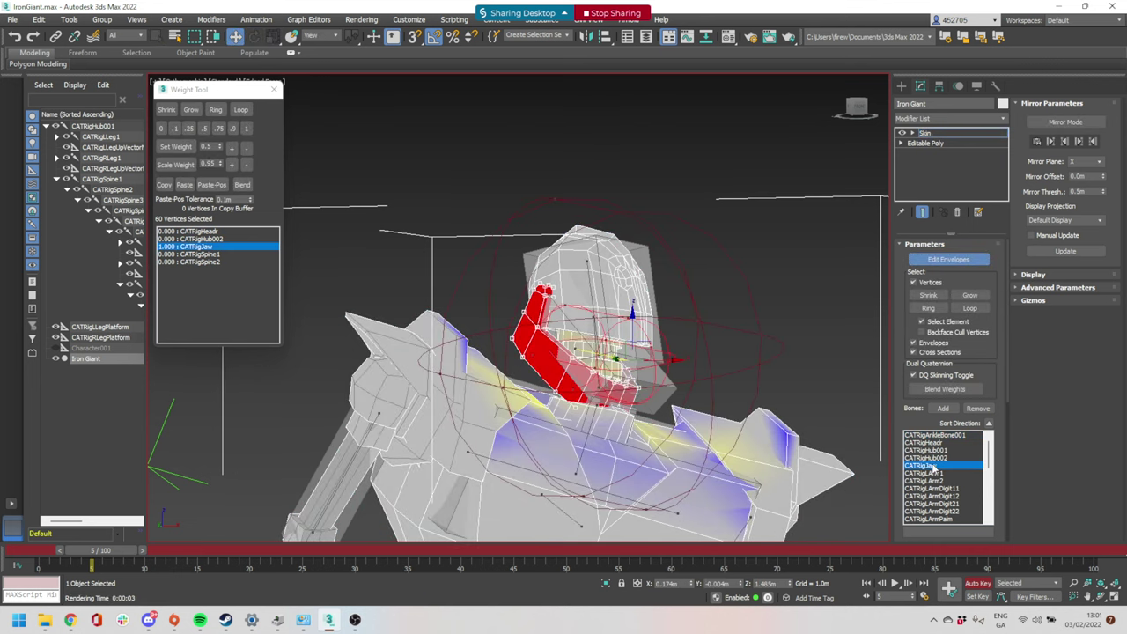
pyautogui.keyDown('alt'); pyautogui.moveTo(655, 440); pyautogui.dragTo(703, 377, button='middle'); pyautogui.keyUp('alt')
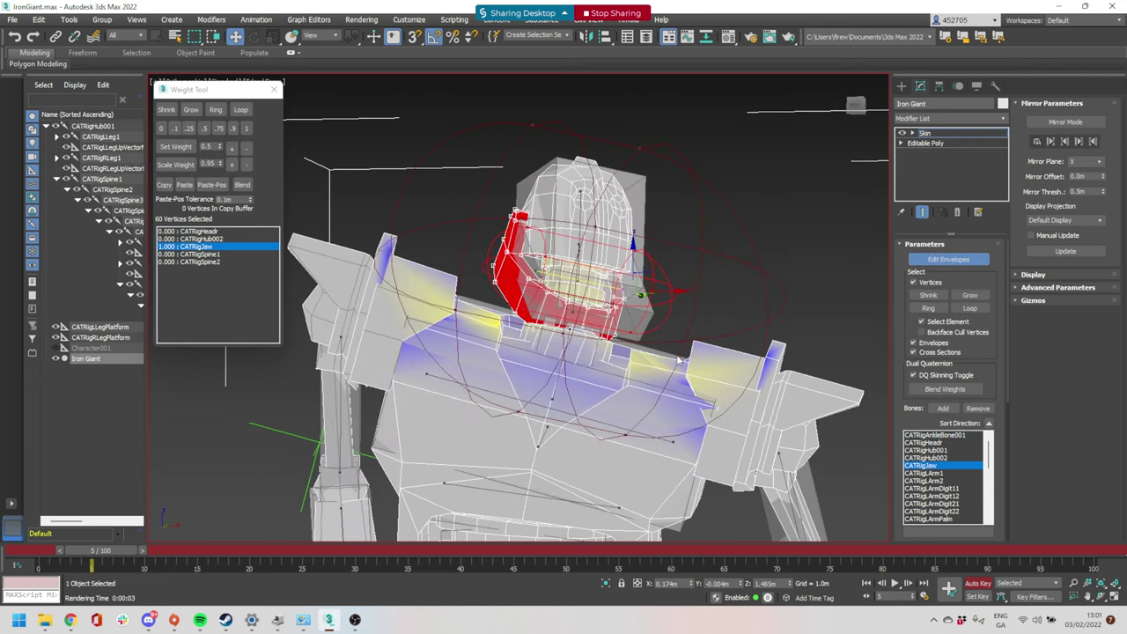
pyautogui.hotkey('ctrl', 'a')
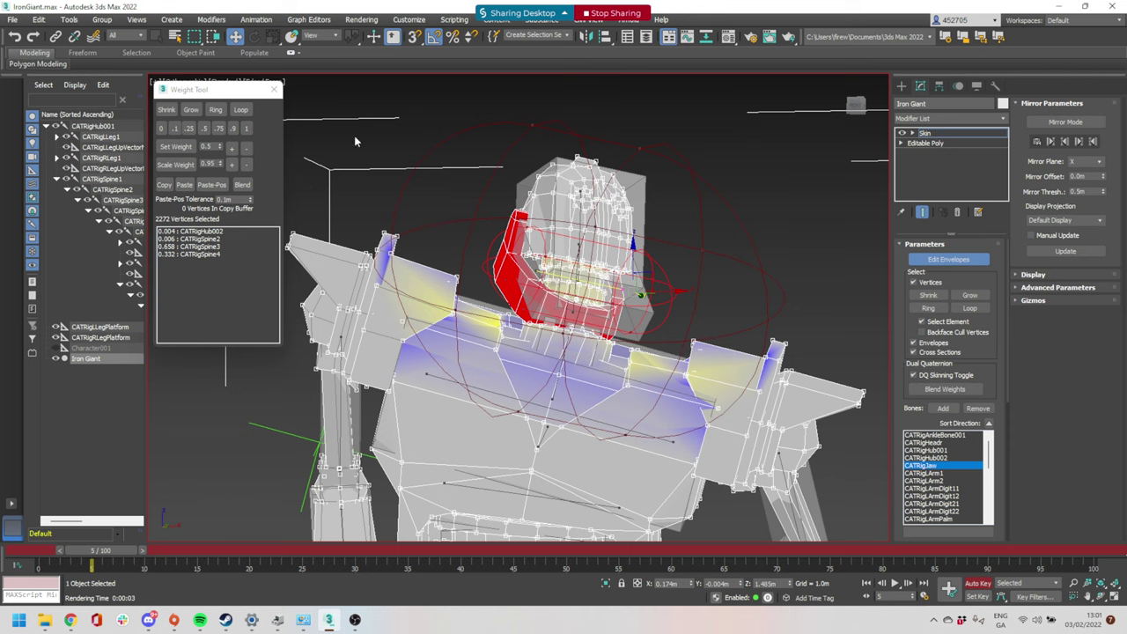
pyautogui.click(161, 129)
pyautogui.keyDown('alt'); pyautogui.moveTo(264, 443); pyautogui.dragTo(81, 570, button='middle'); pyautogui.keyUp('alt')
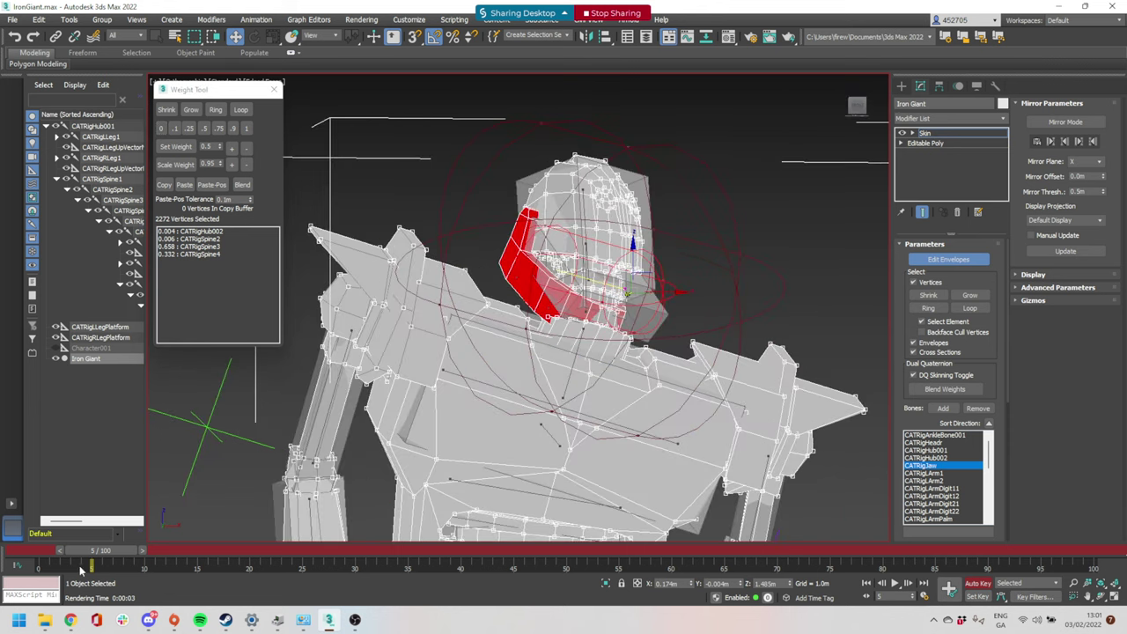
pyautogui.moveTo(107, 553); pyautogui.dragTo(81, 558)
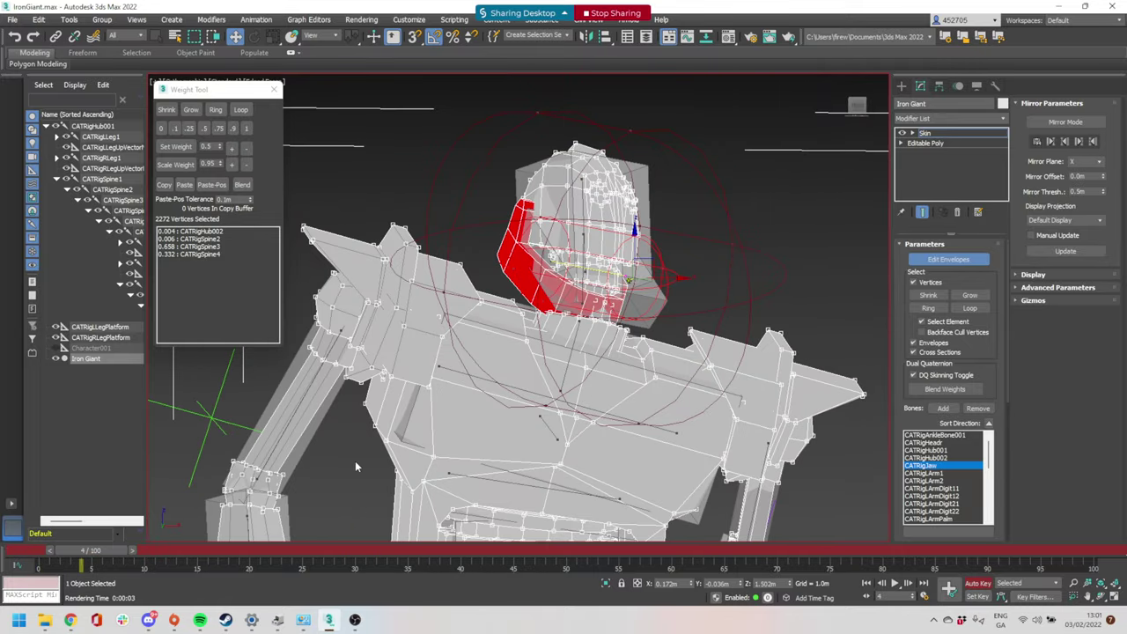
# Select the right upper arm element and set its CATRigRArm1 weight to 1
pyautogui.keyDown('alt'); pyautogui.moveTo(609, 258); pyautogui.dragTo(575, 265, button='middle'); pyautogui.keyUp('alt')
pyautogui.moveTo(641, 396); pyautogui.dragTo(642, 211, button='middle')
pyautogui.scroll(-2, 598, 231)
pyautogui.moveTo(588, 236); pyautogui.dragTo(540, 261, button='middle')
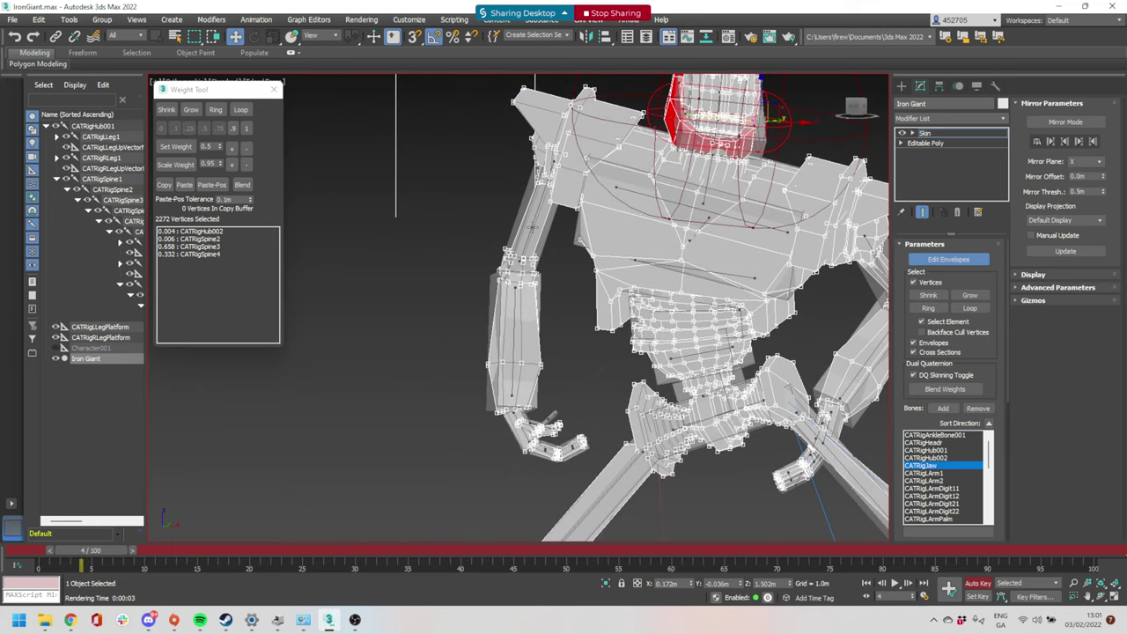
pyautogui.click(532, 230)
pyautogui.scroll(4, 563, 215)
pyautogui.moveTo(601, 180); pyautogui.dragTo(609, 236, button='middle')
pyautogui.click(607, 231)
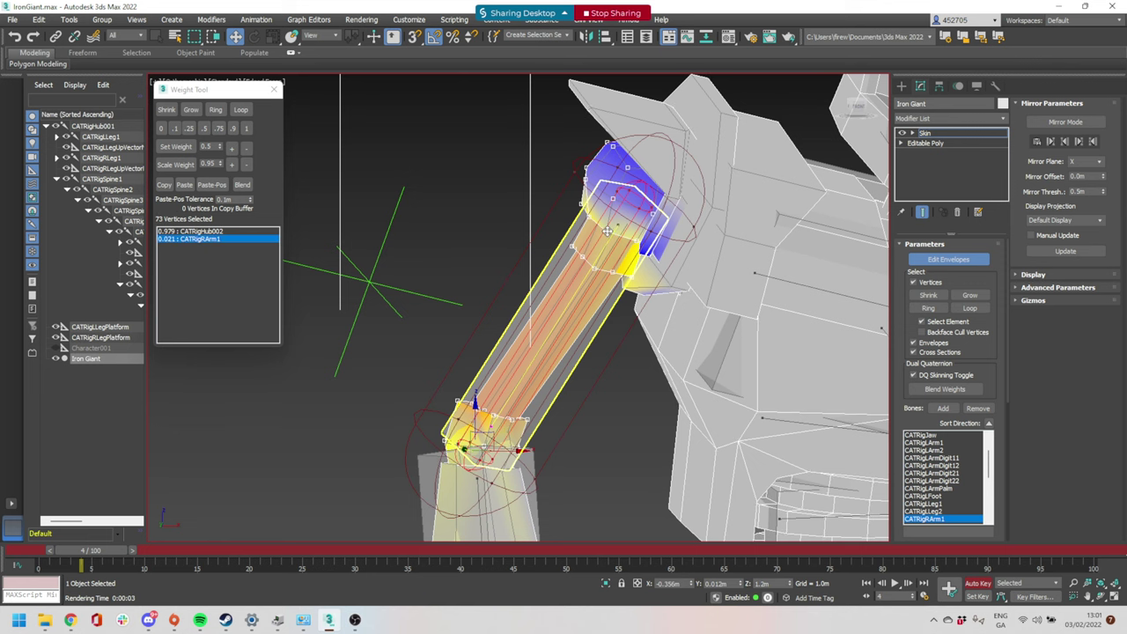
pyautogui.click(247, 128)
pyautogui.moveTo(554, 460); pyautogui.dragTo(526, 304, button='middle')
pyautogui.keyDown('alt'); pyautogui.moveTo(527, 304); pyautogui.dragTo(491, 301, button='middle'); pyautogui.keyUp('alt')
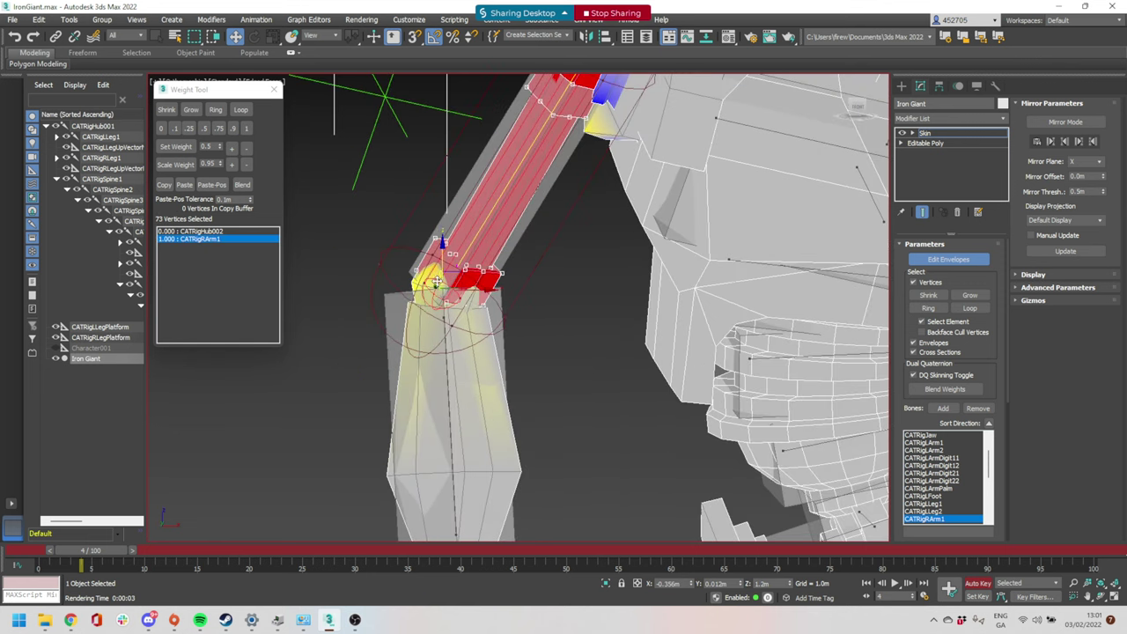
# Set the right elbow element's CATRigRArm1 weight to 1 and the right forearm element's CATRigRArm2 weight to 1
pyautogui.click(419, 282)
pyautogui.click(246, 129)
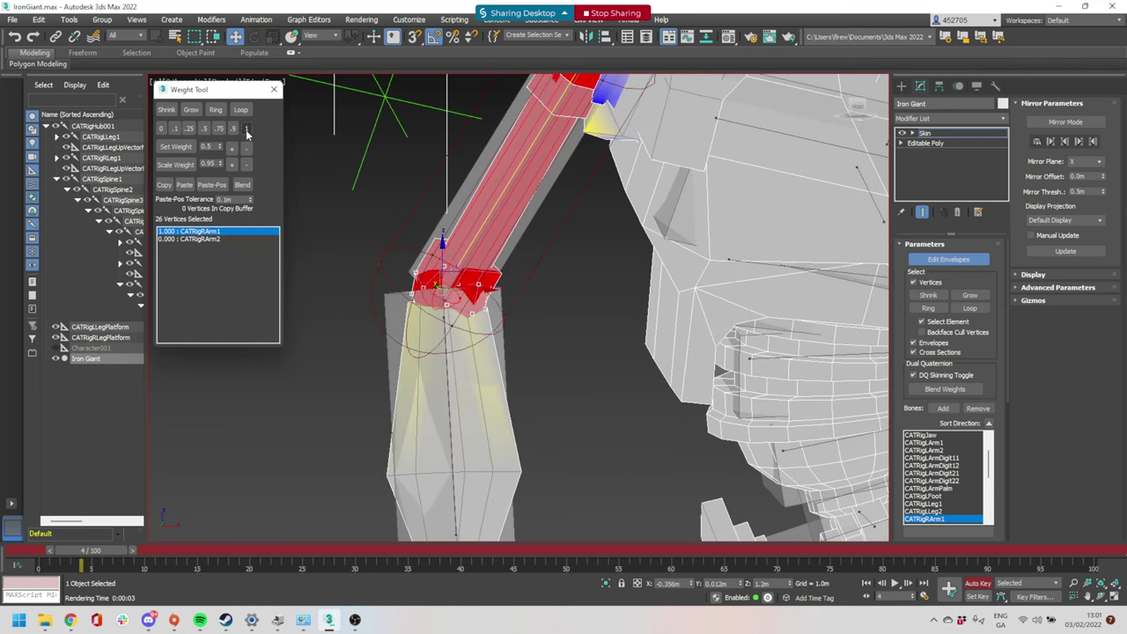
pyautogui.moveTo(471, 387); pyautogui.dragTo(502, 216, button='middle')
pyautogui.click(481, 259)
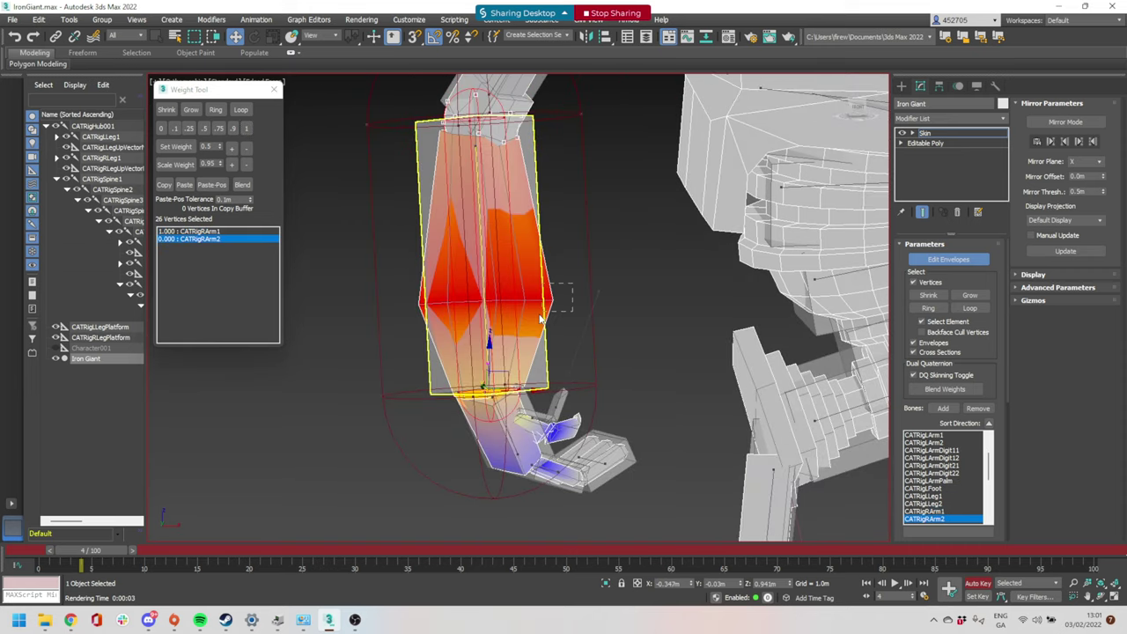
pyautogui.click(245, 128)
pyautogui.keyDown('alt'); pyautogui.moveTo(352, 228); pyautogui.dragTo(570, 381, button='middle'); pyautogui.keyUp('alt')
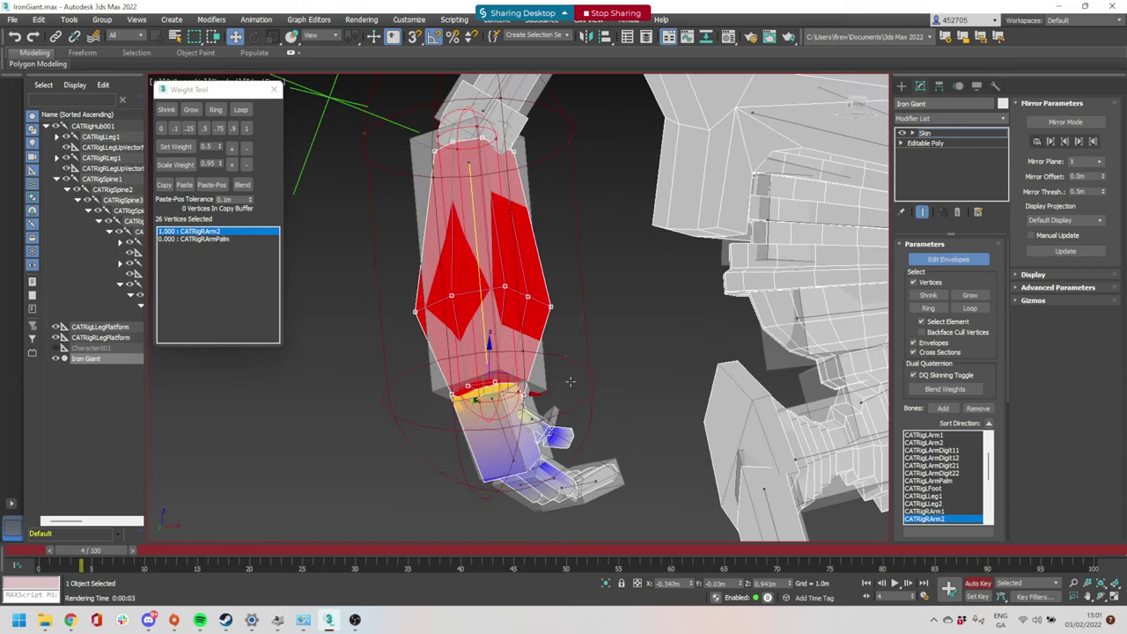
# Select the right palm element and set its CATRigRArmPalm weight to 1
pyautogui.click(503, 428)
pyautogui.click(500, 424)
pyautogui.keyDown('alt'); pyautogui.moveTo(499, 425); pyautogui.dragTo(501, 463, button='middle'); pyautogui.keyUp('alt')
pyautogui.click(478, 507)
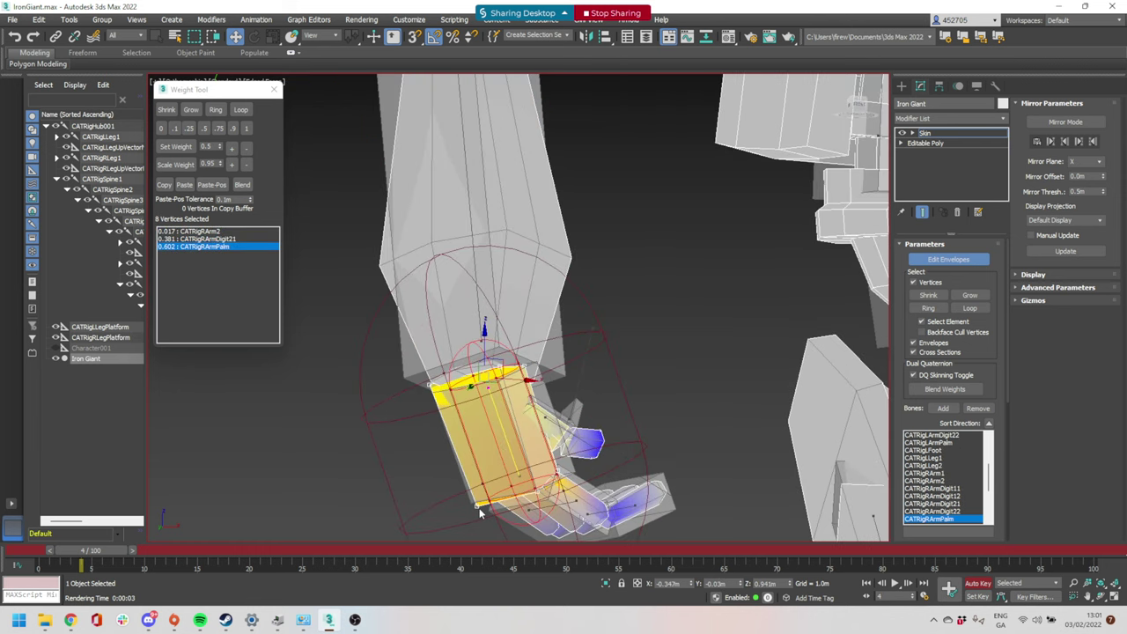
pyautogui.click(245, 128)
pyautogui.keyDown('alt'); pyautogui.moveTo(520, 361); pyautogui.dragTo(619, 424, button='middle'); pyautogui.keyUp('alt')
# Select all the right hand's thumb and finger elements, excluding the palm, and set their CATRigRArmPalm weight to 0
pyautogui.moveTo(655, 351); pyautogui.dragTo(564, 440)
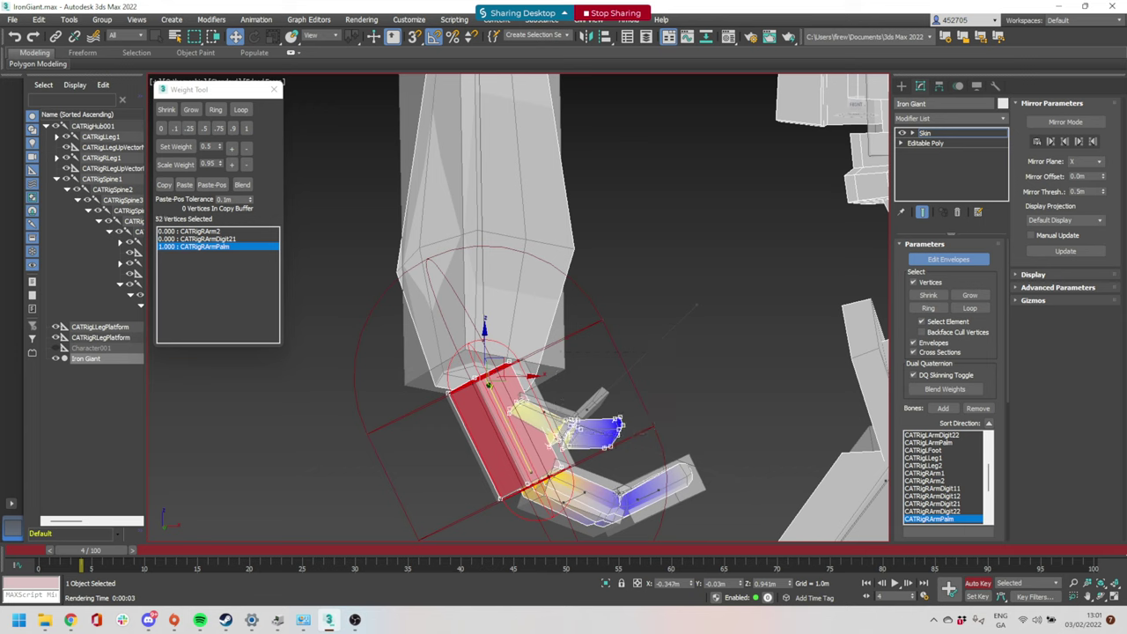
pyautogui.moveTo(699, 517); pyautogui.dragTo(709, 534)
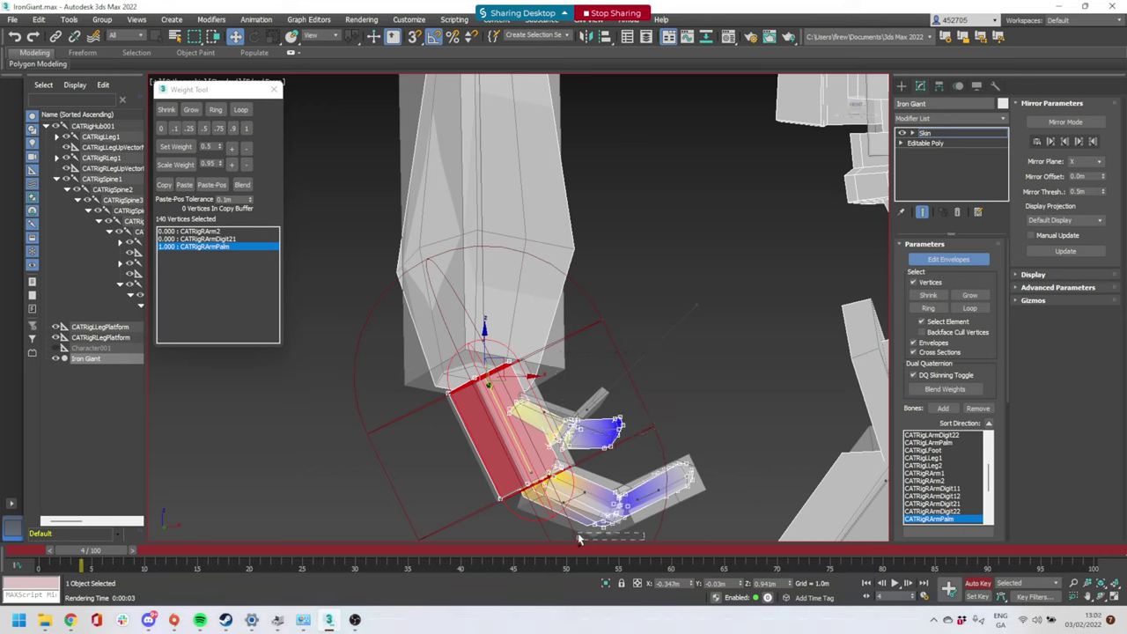
pyautogui.click(160, 128)
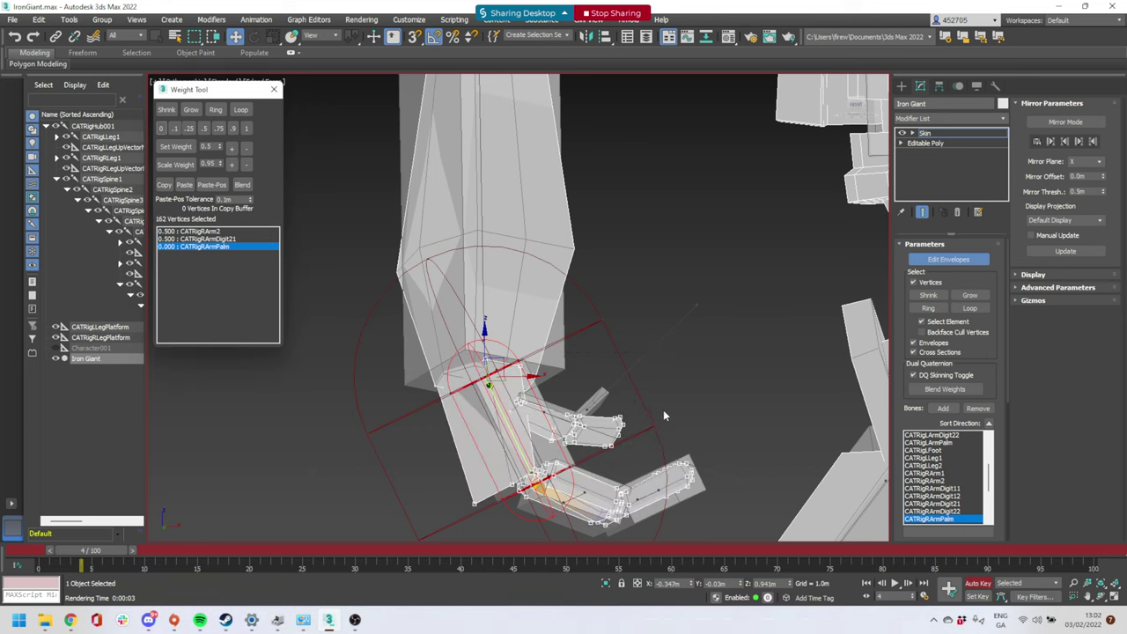
pyautogui.hotkey('ctrl', 'z')
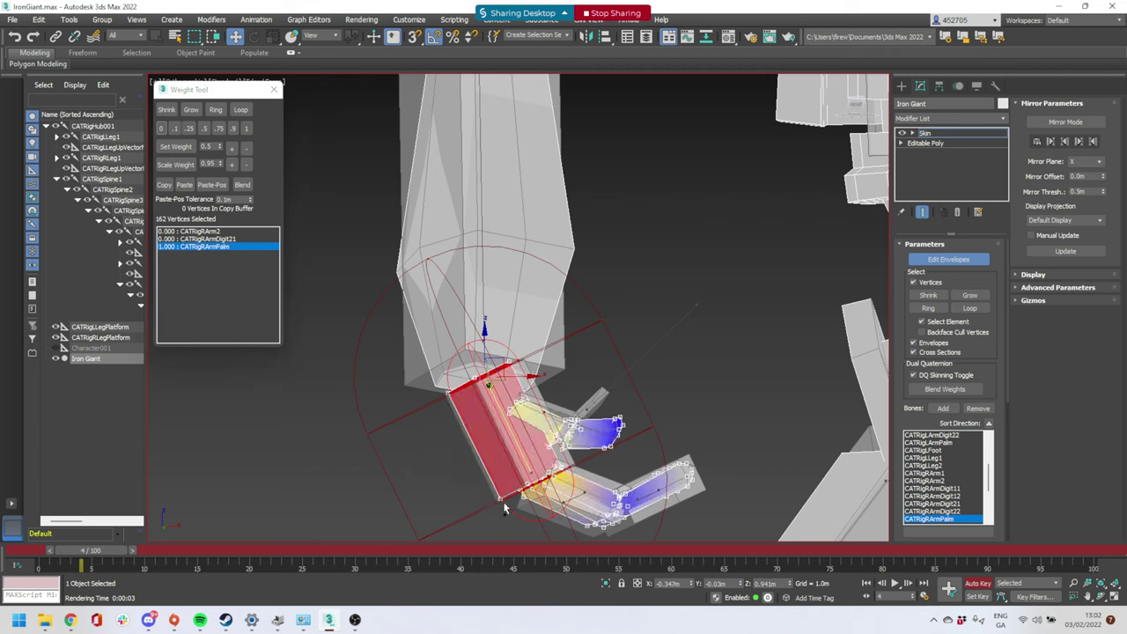
pyautogui.click(161, 128)
pyautogui.keyDown('alt'); pyautogui.moveTo(607, 431); pyautogui.dragTo(792, 457, button='middle'); pyautogui.keyUp('alt')
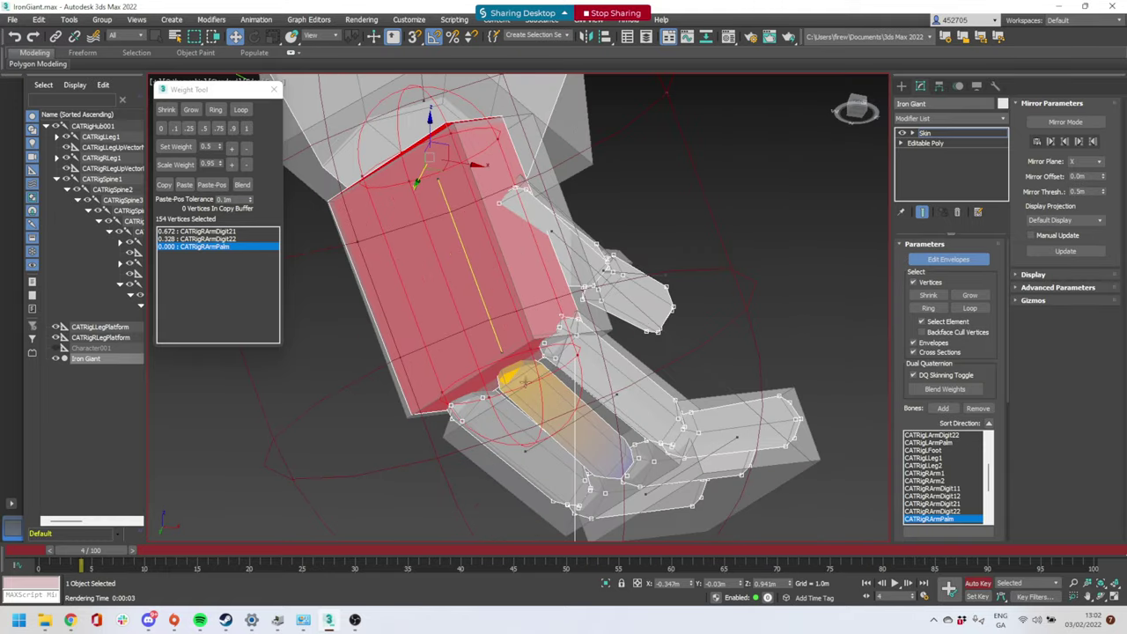
pyautogui.click(625, 456)
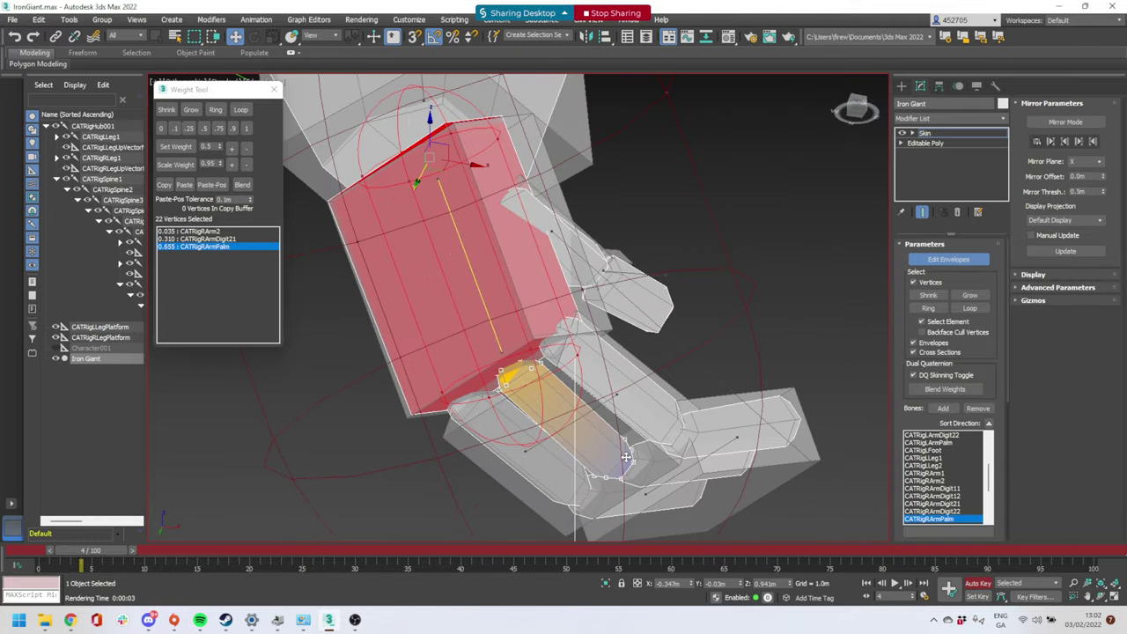
pyautogui.click(160, 127)
# Set the right thumb's base segment to weight 1 on CATRigRArmDigit11 and its tip segment to weight 1 on CATRigRArmDigit12
pyautogui.keyDown('alt'); pyautogui.moveTo(719, 355); pyautogui.dragTo(641, 339, button='middle'); pyautogui.keyUp('alt')
pyautogui.scroll(-2, 693, 384)
pyautogui.scroll(4, 622, 276)
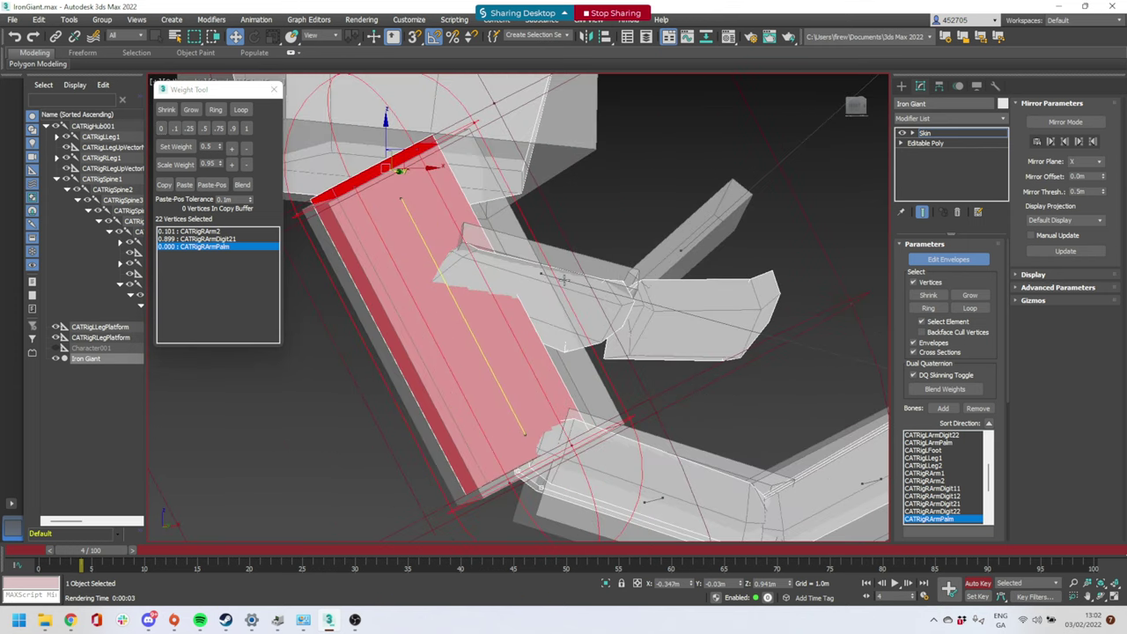
pyautogui.click(565, 279)
pyautogui.click(246, 127)
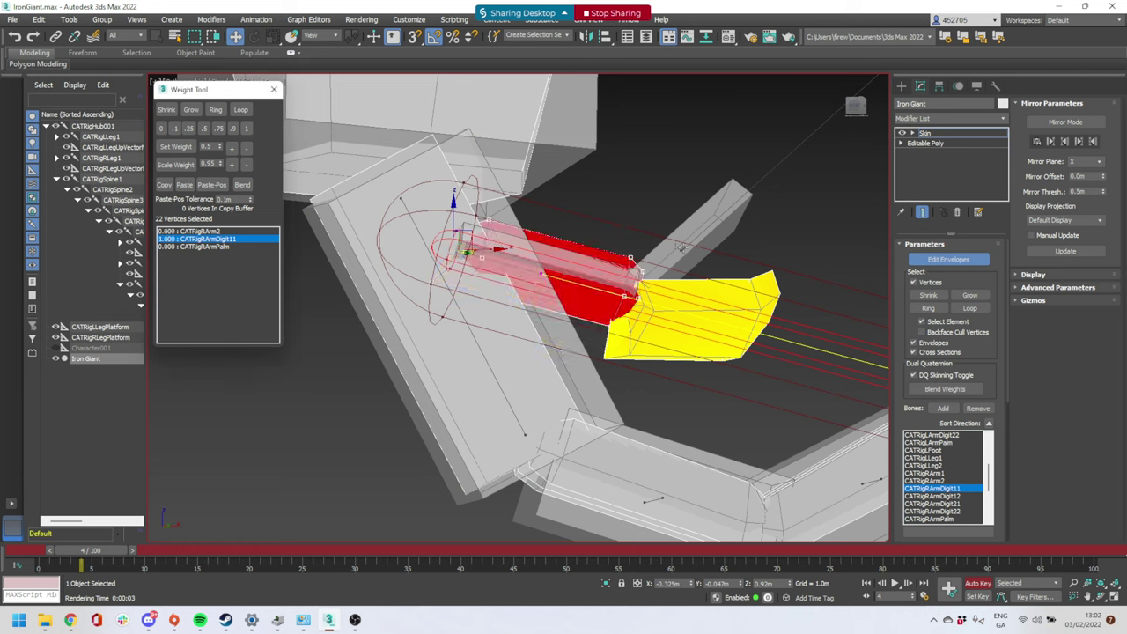
pyautogui.click(680, 248)
pyautogui.click(246, 127)
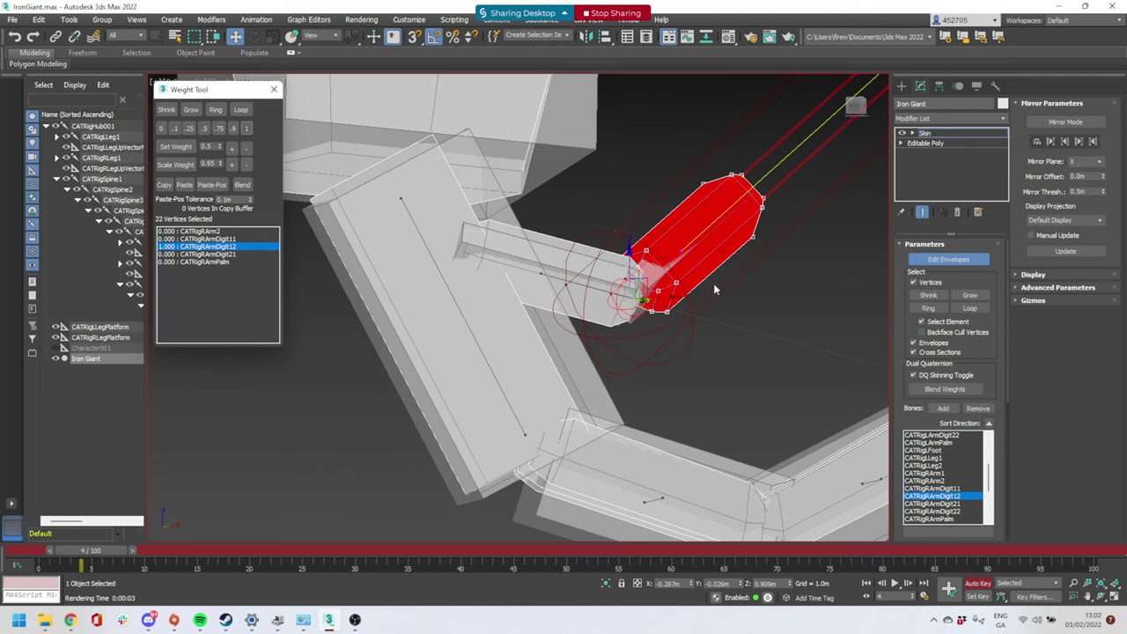
# Select the right hand's three base finger segments and set their CATRigRArmDigit21 weight to 1
pyautogui.moveTo(715, 289); pyautogui.dragTo(597, 296, button='middle')
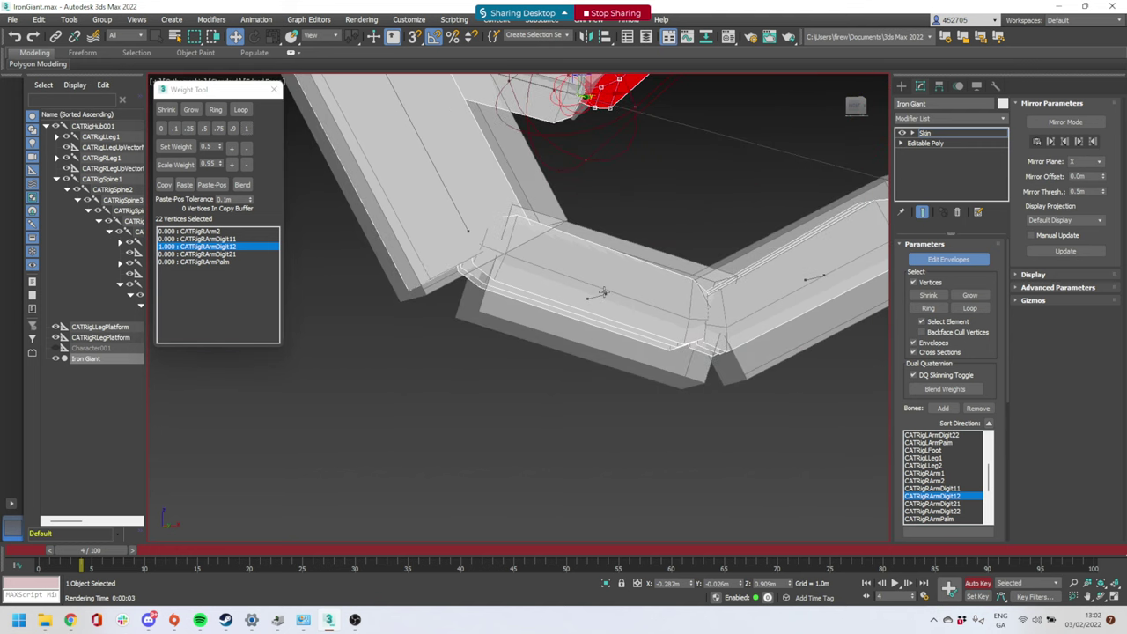
pyautogui.click(604, 291)
pyautogui.keyDown('alt'); pyautogui.moveTo(599, 341); pyautogui.dragTo(592, 338, button='middle'); pyautogui.keyUp('alt')
pyautogui.moveTo(661, 382); pyautogui.dragTo(694, 256)
pyautogui.keyDown('alt'); pyautogui.moveTo(691, 259); pyautogui.dragTo(696, 396, button='middle'); pyautogui.keyUp('alt')
pyautogui.keyDown('ctrl'); pyautogui.moveTo(699, 394); pyautogui.dragTo(682, 382); pyautogui.keyUp('ctrl')
pyautogui.click(246, 127)
# Set the three outer finger segments' CATRigRArmDigit21 weight to 0 and check the CATRigRArmDigit22 envelope
pyautogui.keyDown('alt'); pyautogui.moveTo(314, 158); pyautogui.dragTo(709, 214, button='middle'); pyautogui.keyUp('alt')
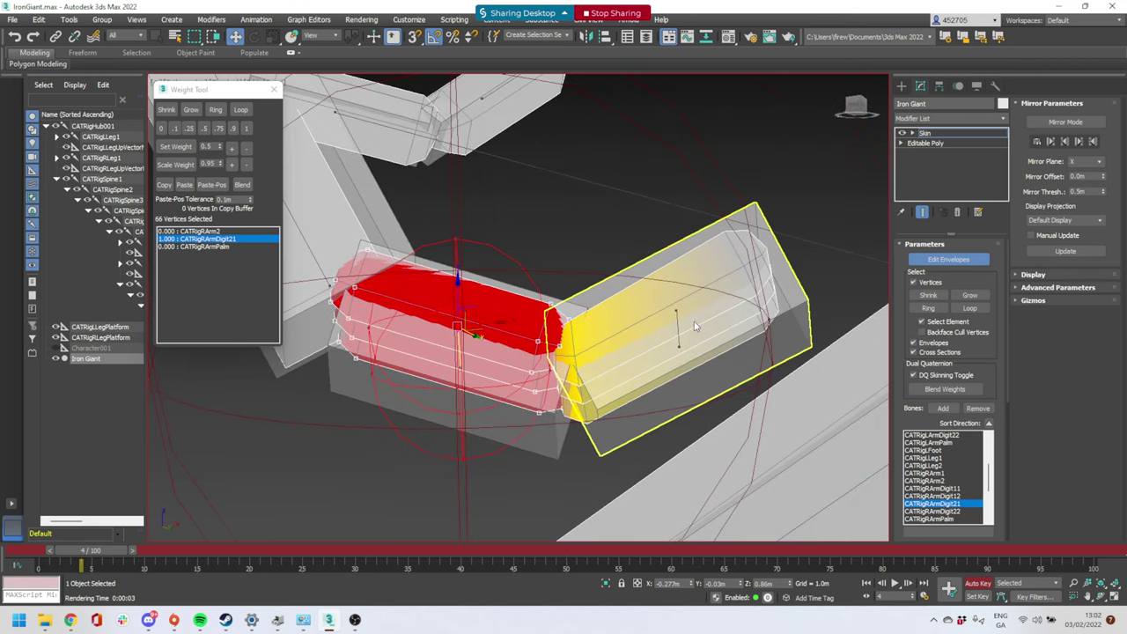
pyautogui.moveTo(837, 379); pyautogui.dragTo(841, 381)
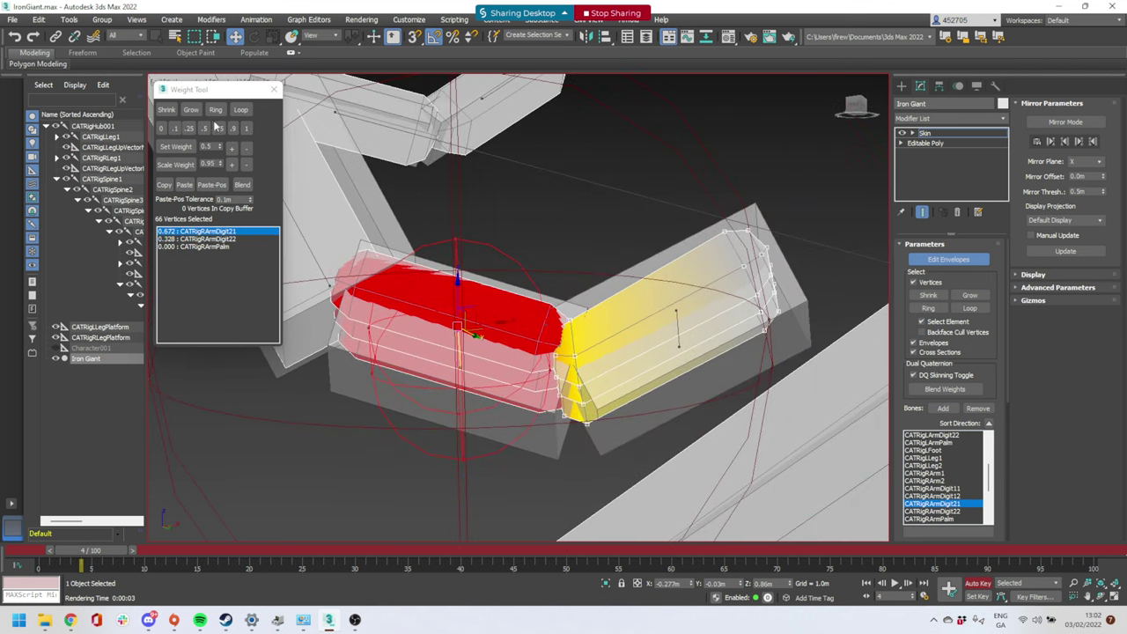
pyautogui.click(161, 128)
pyautogui.click(646, 192)
pyautogui.click(678, 332)
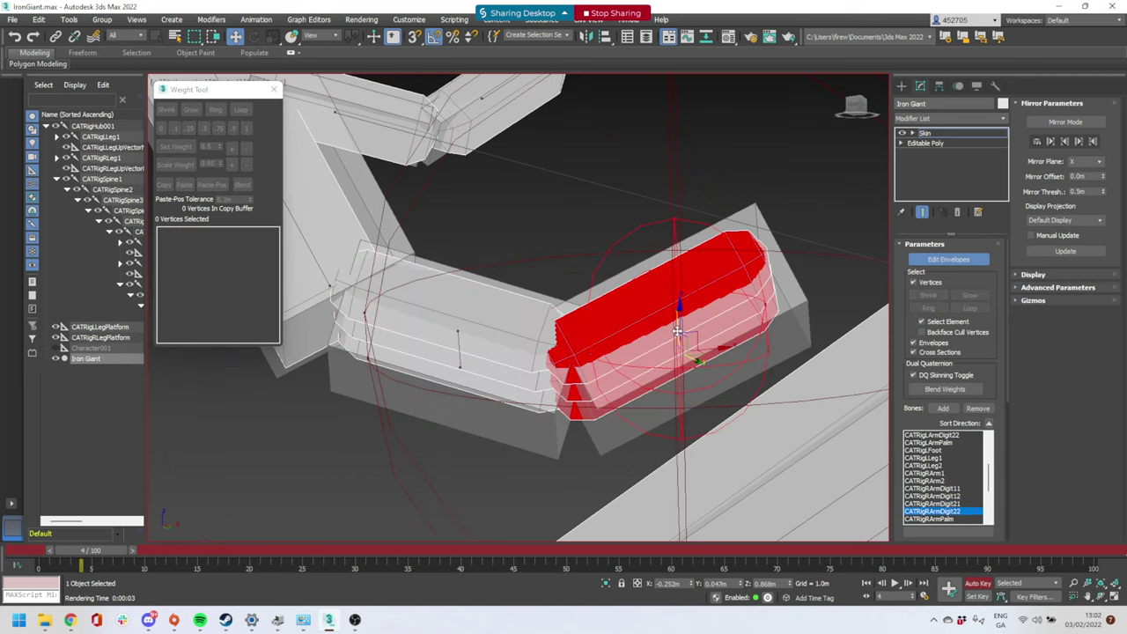
# Leave Skin editing and scrub between frames 2 and 5 to examine how the right arm and hand deform
pyautogui.scroll(-6, 694, 312)
pyautogui.keyDown('alt'); pyautogui.moveTo(700, 321); pyautogui.dragTo(738, 334, button='middle'); pyautogui.keyUp('alt')
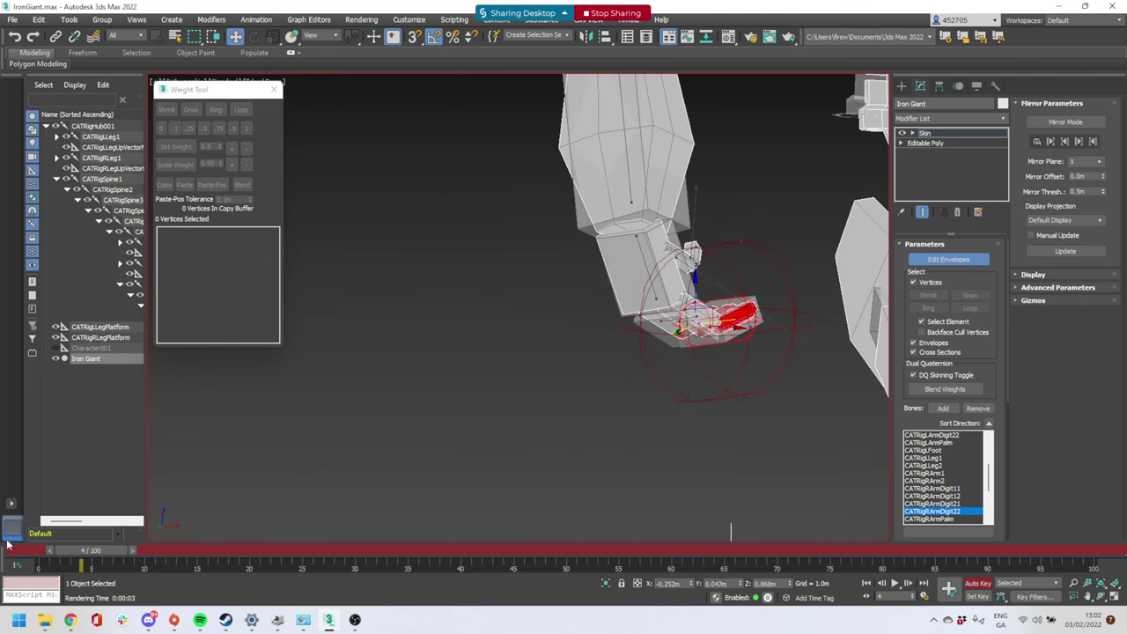
pyautogui.moveTo(101, 554)
pyautogui.mouseDown()
pyautogui.moveTo(115, 558)
pyautogui.moveTo(84, 552)
pyautogui.mouseUp()
pyautogui.scroll(-8, 603, 302)
pyautogui.scroll(4, 556, 300)
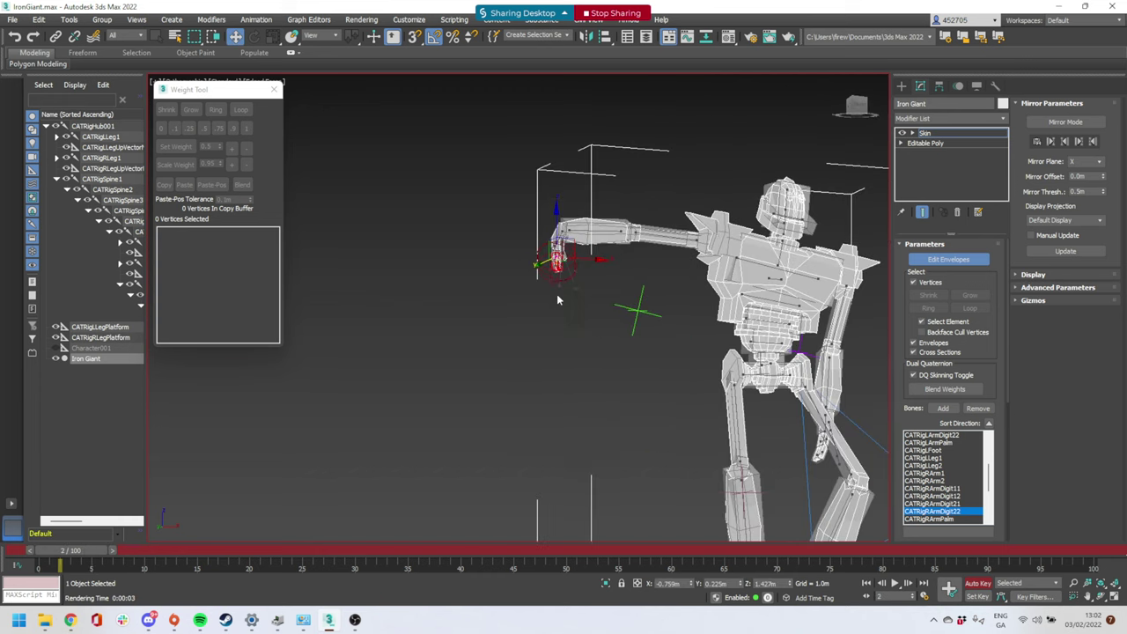
pyautogui.click(902, 87)
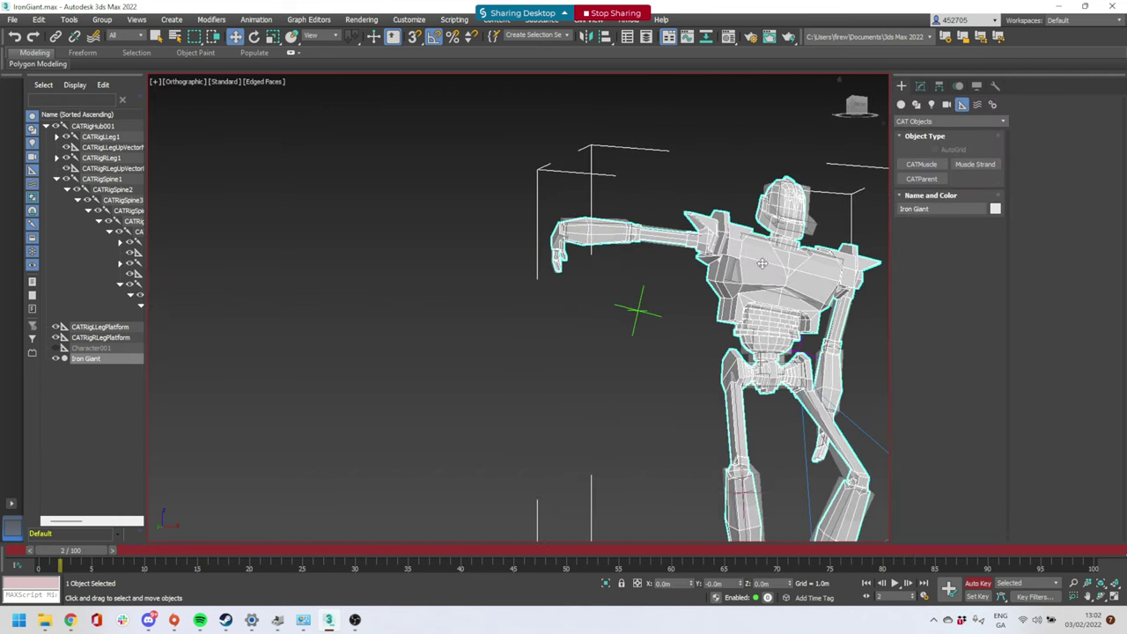
pyautogui.moveTo(100, 551); pyautogui.dragTo(128, 550)
pyautogui.press('w')
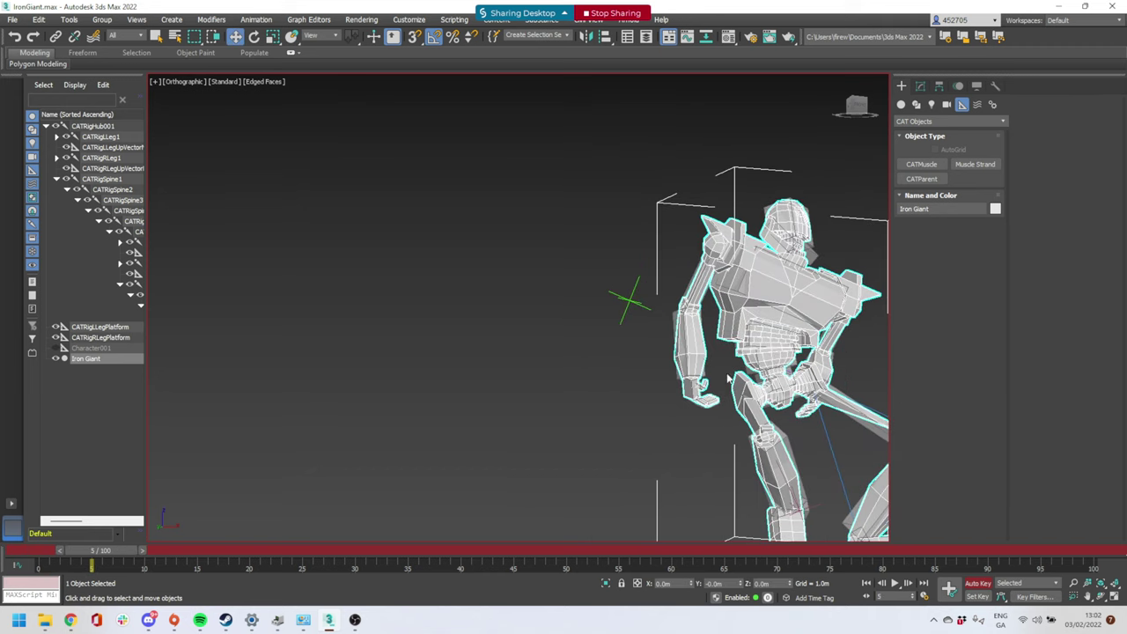
pyautogui.moveTo(727, 375); pyautogui.dragTo(565, 392, button='middle')
pyautogui.keyDown('alt'); pyautogui.moveTo(565, 393); pyautogui.dragTo(668, 344, button='middle'); pyautogui.keyUp('alt')
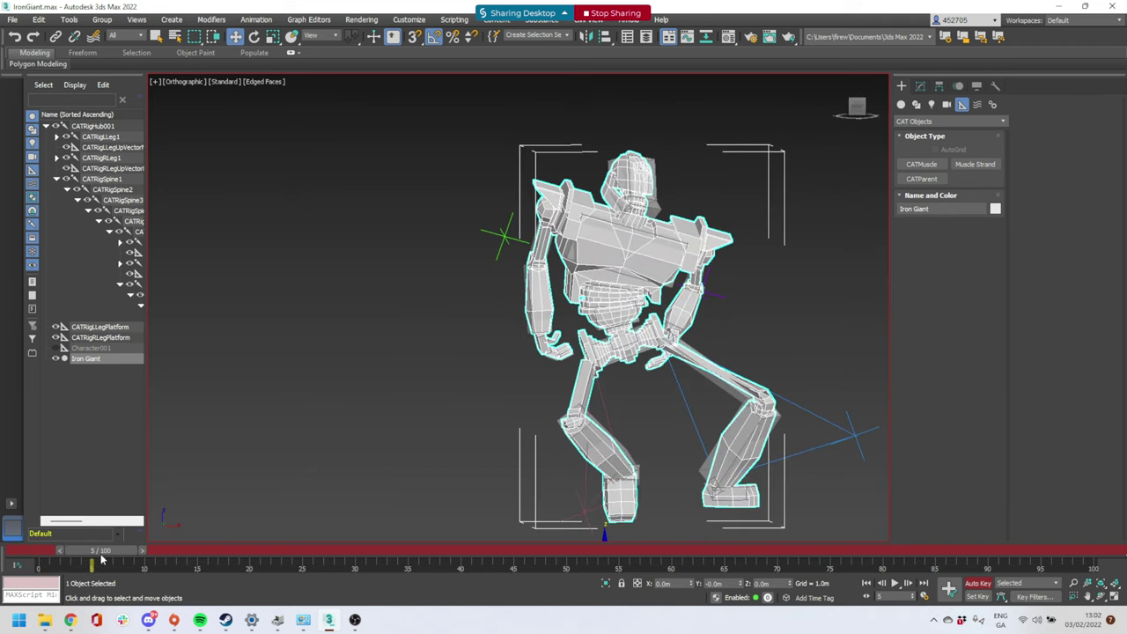
# Return the timeline to frame 0 so the rig stands in its neutral pose, with the whole figure in view
pyautogui.moveTo(106, 552); pyautogui.dragTo(50, 553)
pyautogui.press('w')
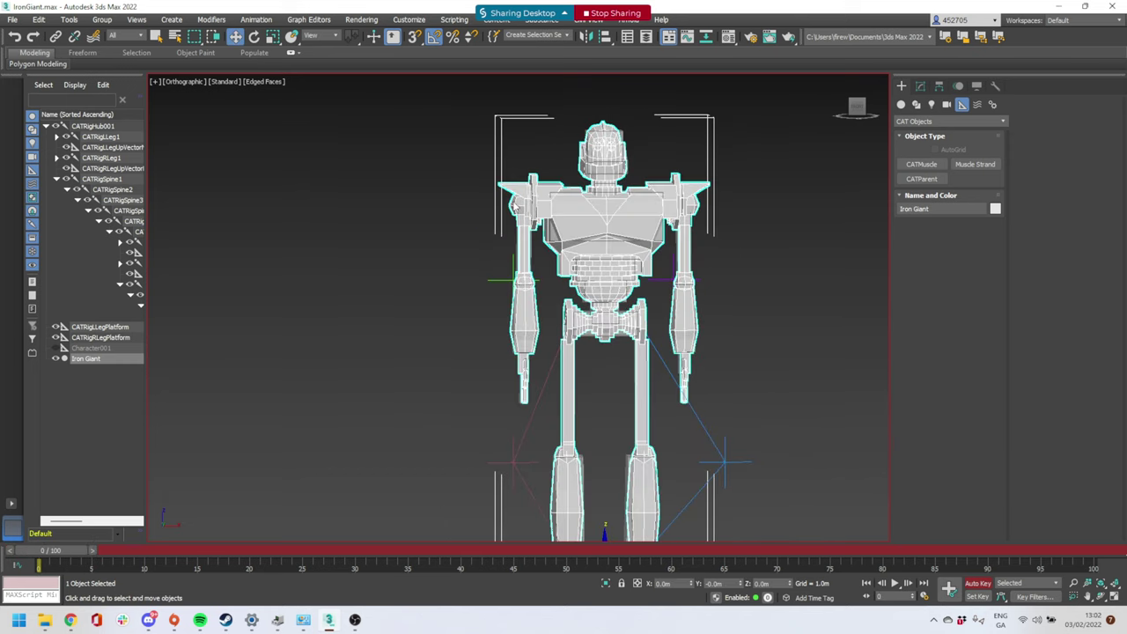
pyautogui.moveTo(599, 359); pyautogui.dragTo(606, 230, button='middle')
pyautogui.moveTo(552, 377); pyautogui.dragTo(558, 478, button='middle')
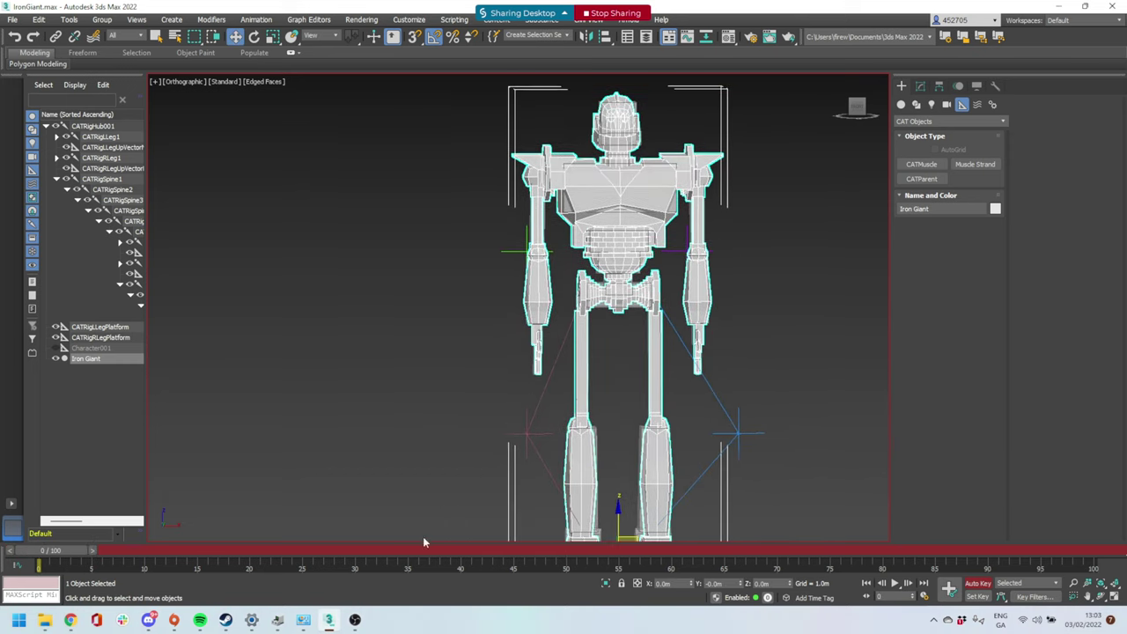
pyautogui.moveTo(76, 555); pyautogui.dragTo(37, 555)
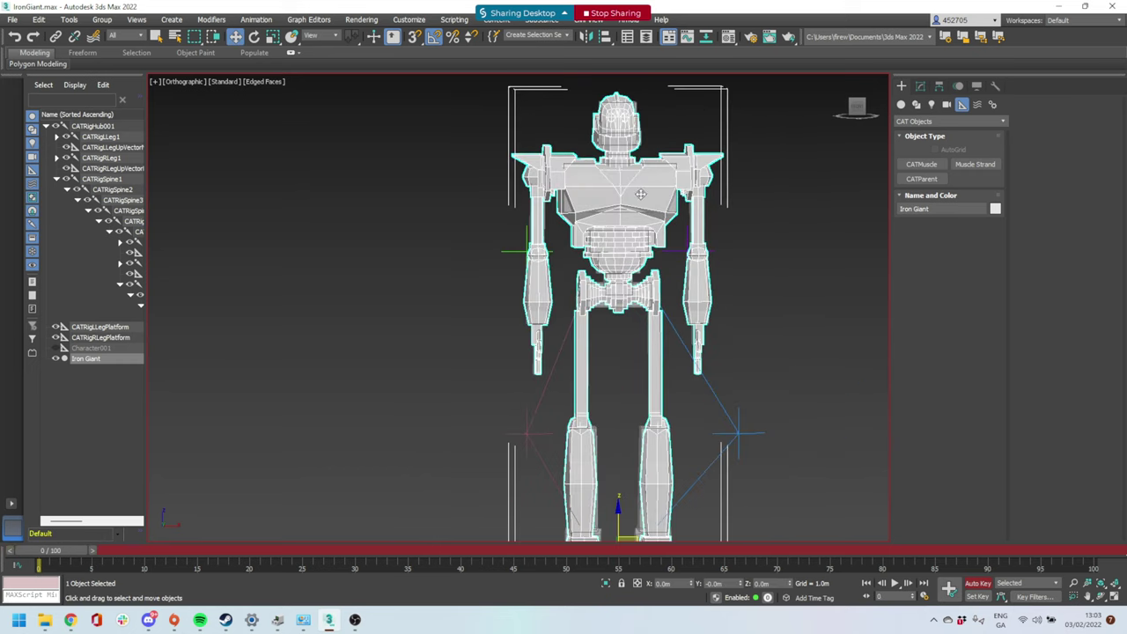
# Reopen the mesh's envelopes, enable Mirror Mode on the X plane, and paste the blue vertices' weights onto the green vertices
pyautogui.click(920, 88)
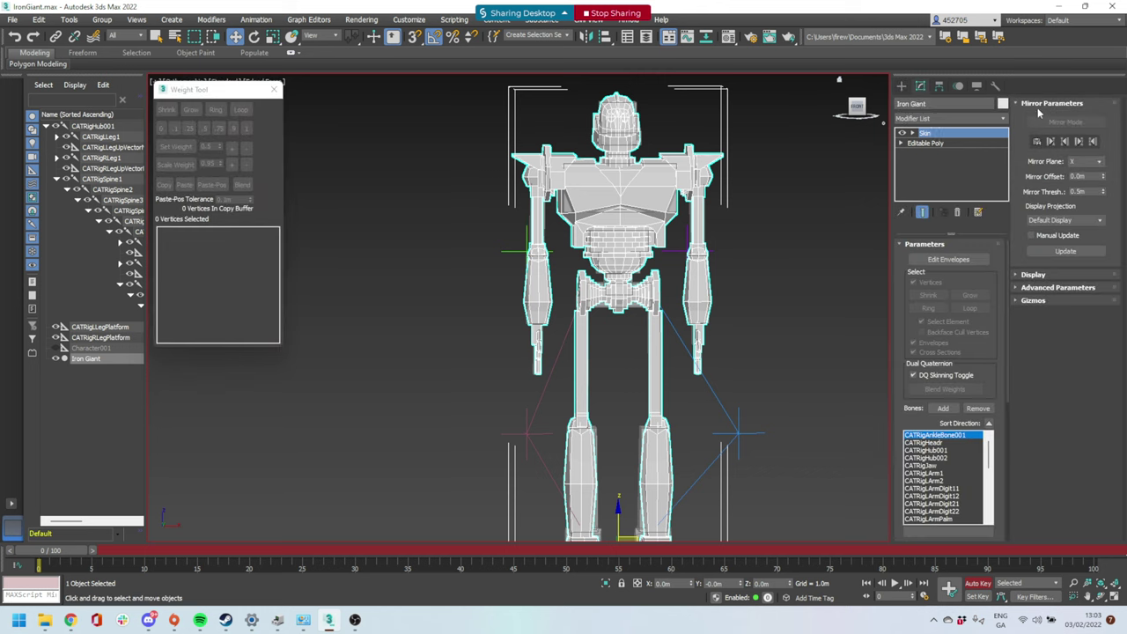
pyautogui.click(946, 260)
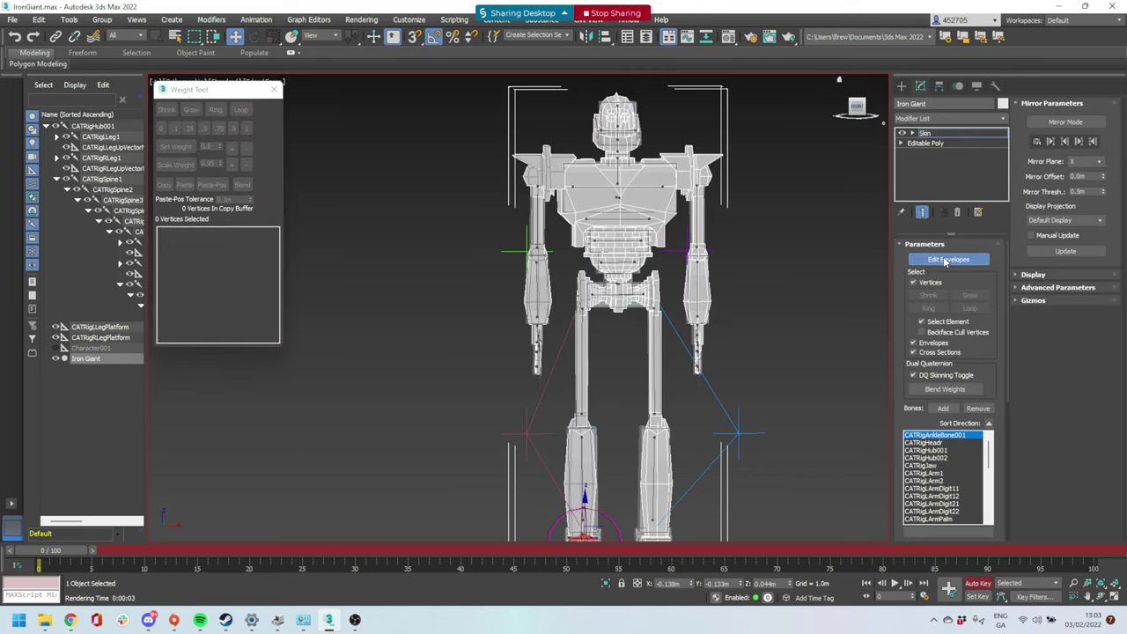
pyautogui.click(1065, 122)
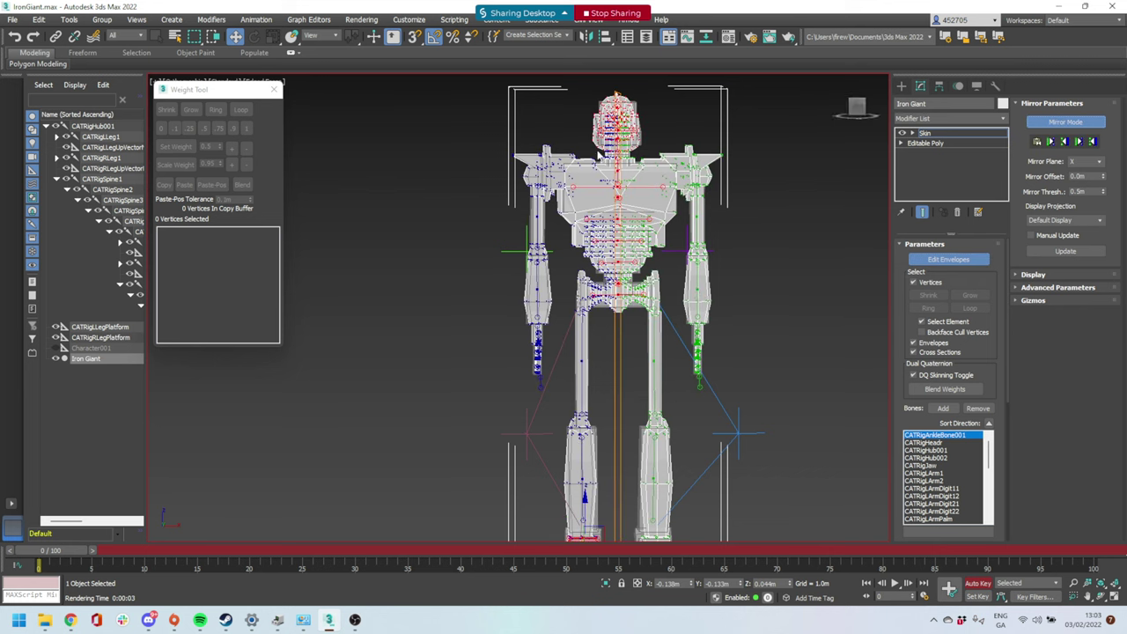
pyautogui.moveTo(584, 469); pyautogui.dragTo(562, 429, button='middle')
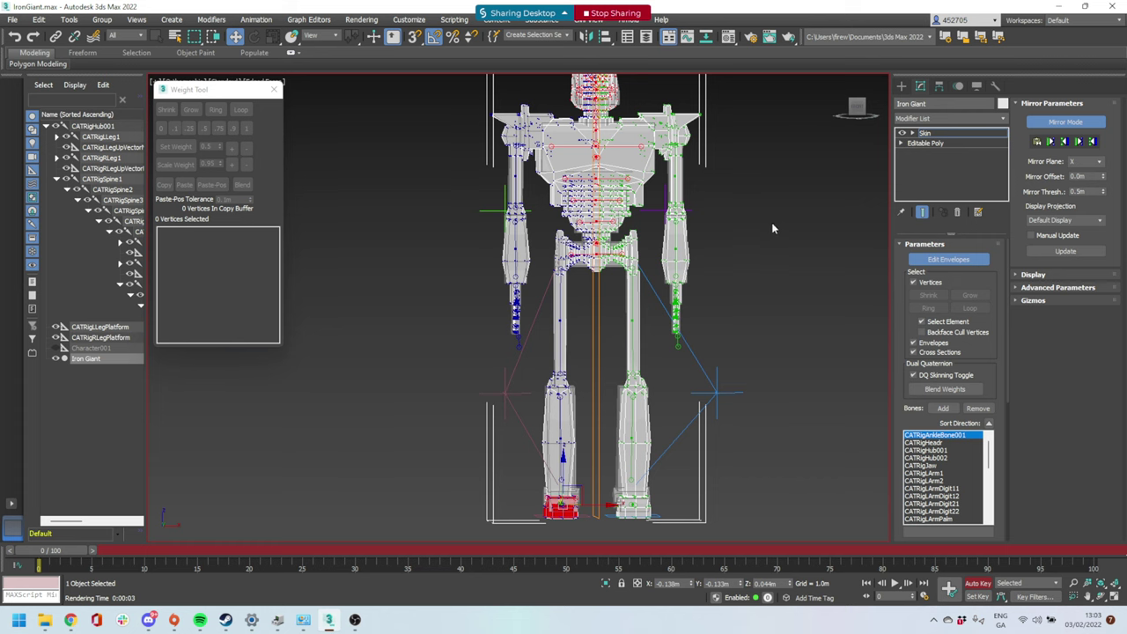
pyautogui.moveTo(772, 232); pyautogui.dragTo(739, 263, button='middle')
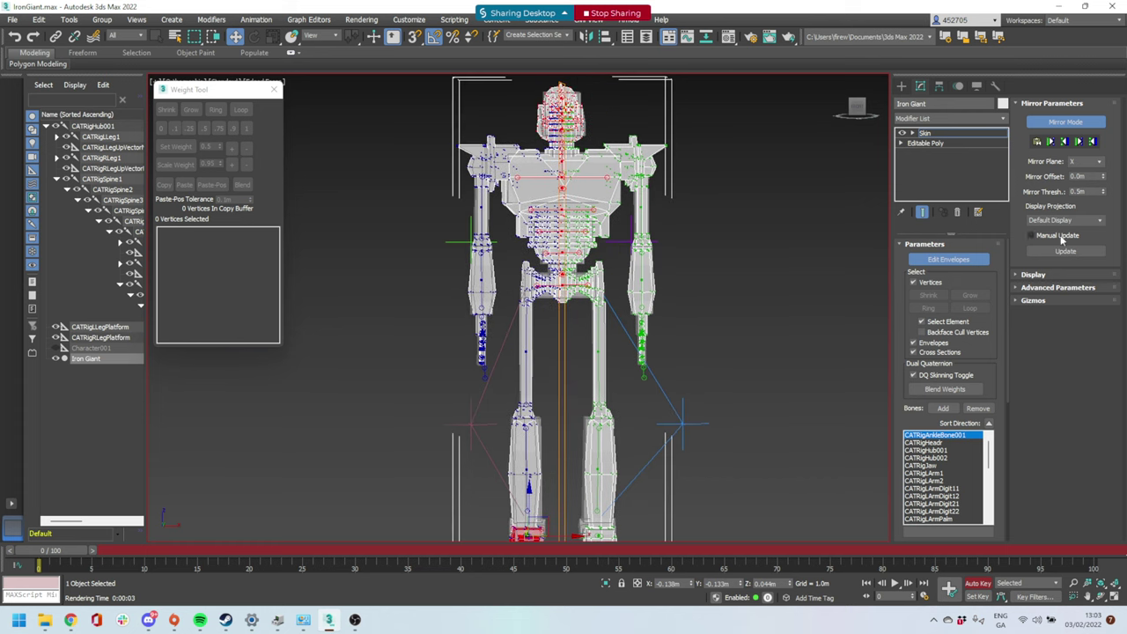
pyautogui.click(1092, 141)
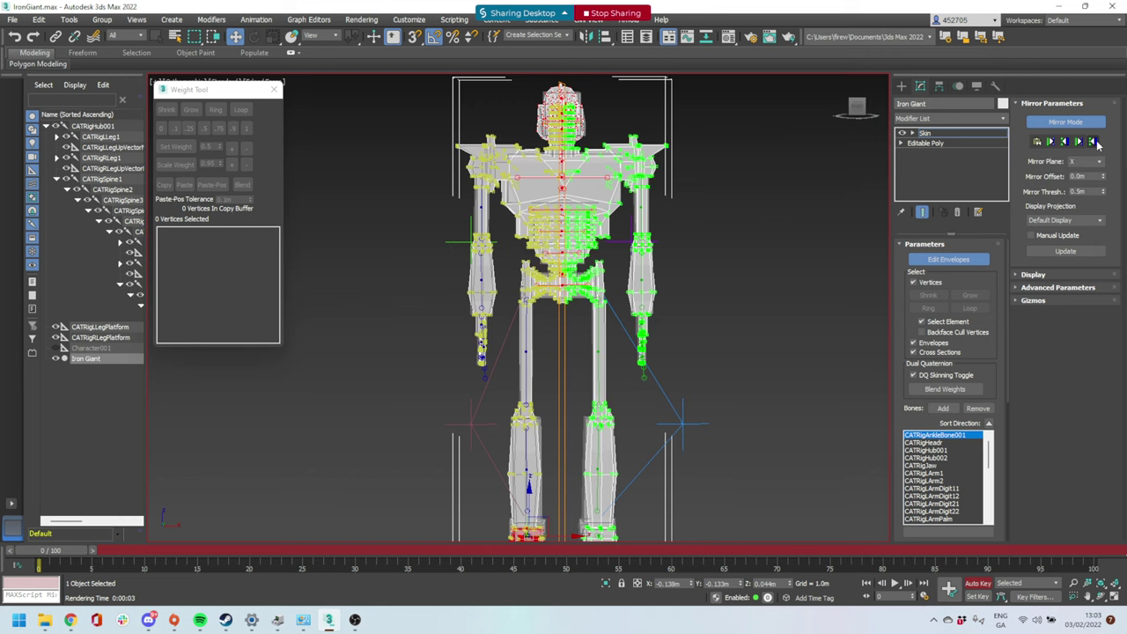
# Leave Skin editing and scrub the timeline to frame 6 to check the mirrored weights in the posed rig
pyautogui.click(902, 85)
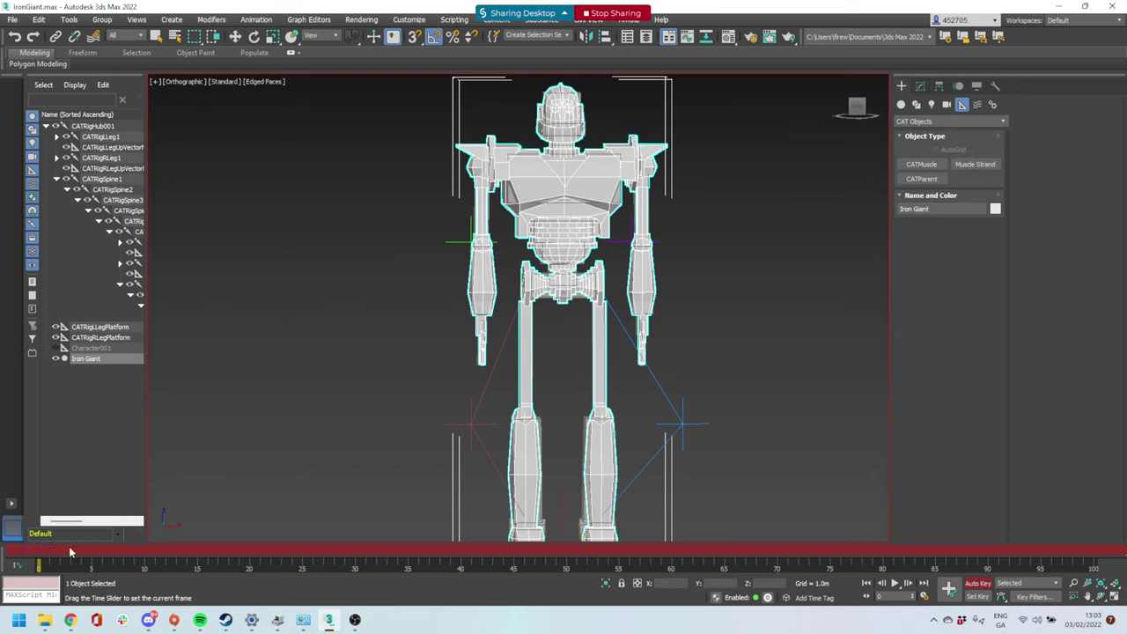
pyautogui.moveTo(69, 552); pyautogui.dragTo(118, 554)
pyautogui.press('w')
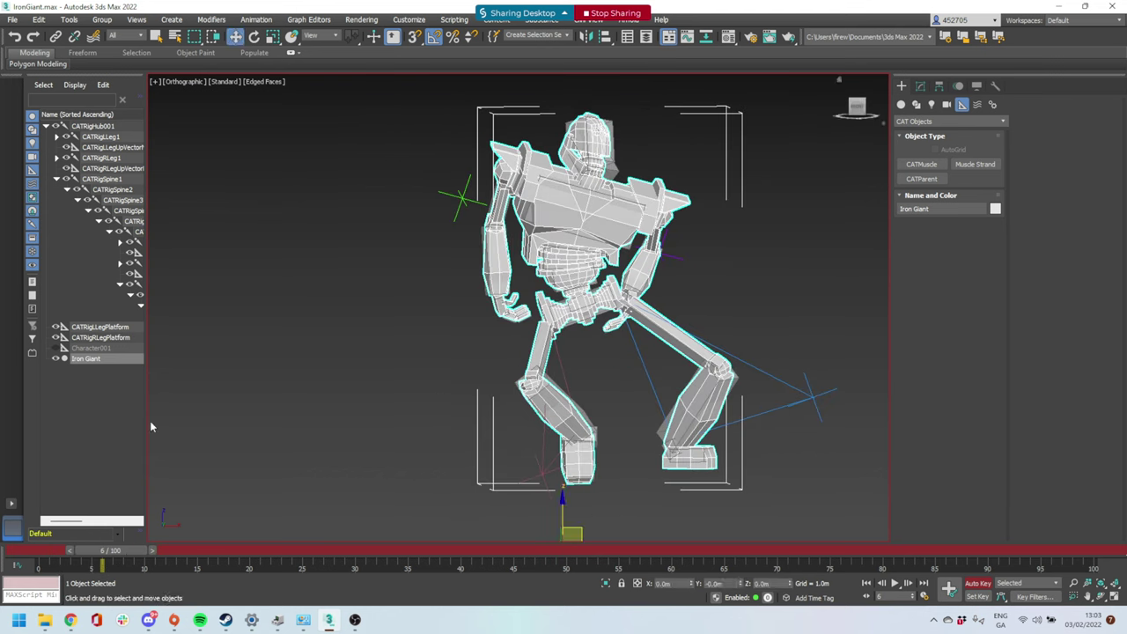
# Reopen the mesh's Skin envelopes and examine the influence of the left thigh and shin bones in the posed rig
pyautogui.click(920, 86)
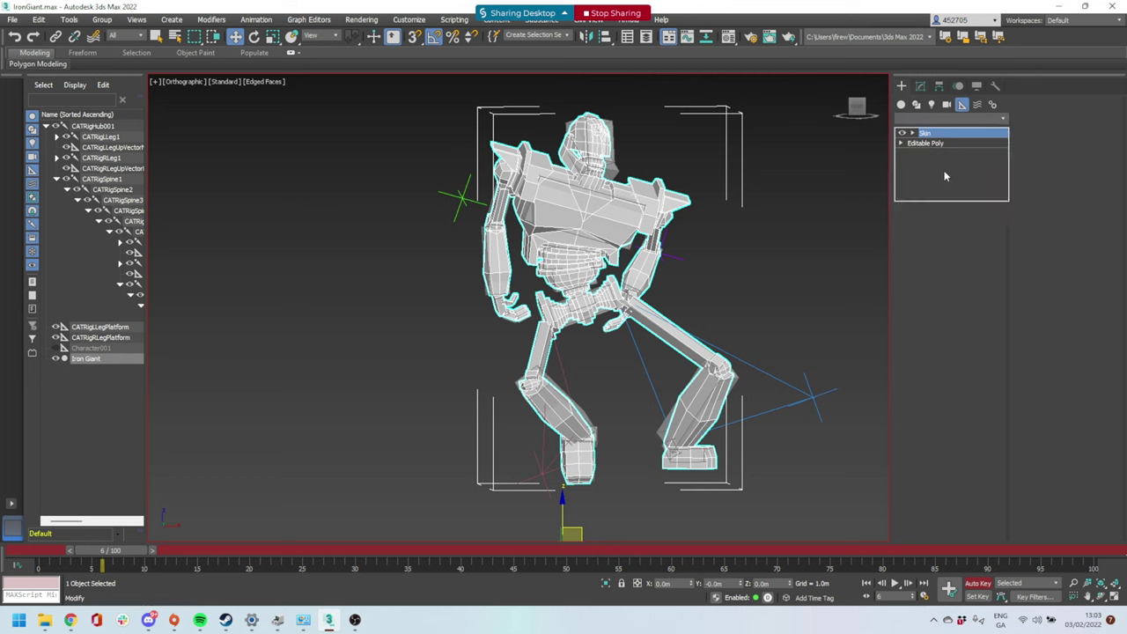
pyautogui.click(949, 260)
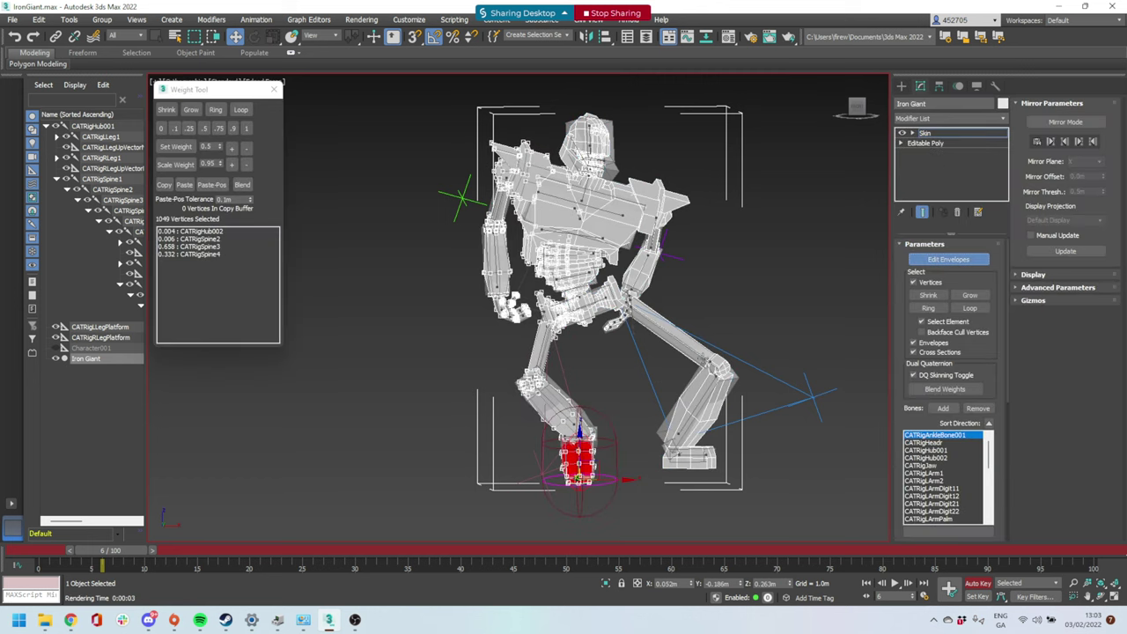
pyautogui.click(706, 356)
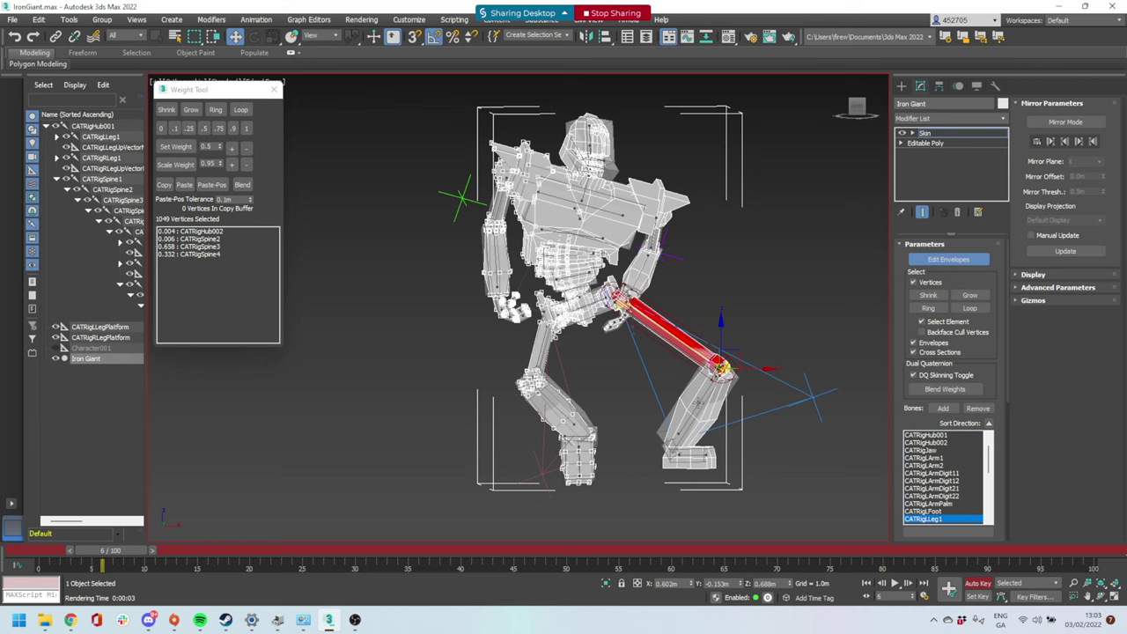
pyautogui.click(698, 402)
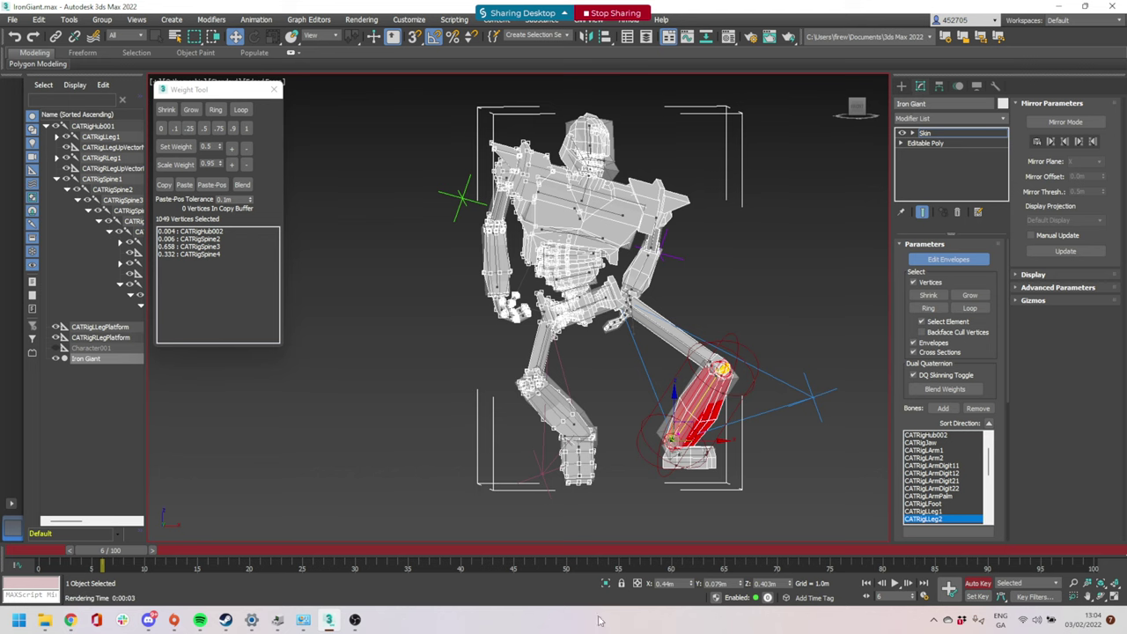
pyautogui.click(355, 618)
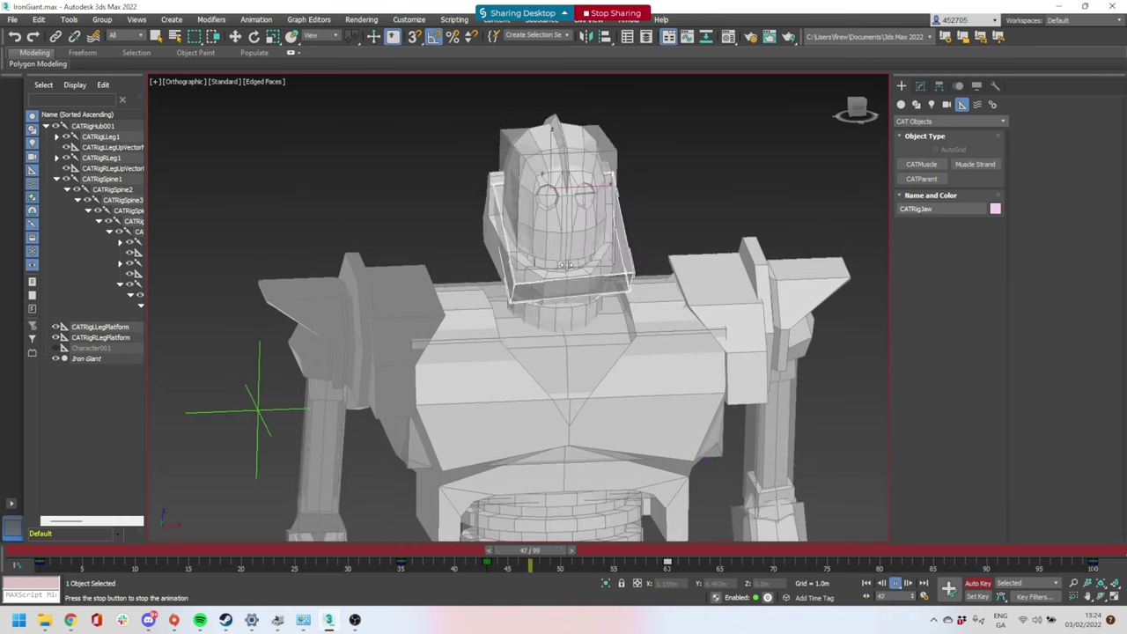
# Watch the looping rig animation from the front, the feet and the side, and stop playback
pyautogui.scroll(-5, 584, 411)
pyautogui.moveTo(586, 411); pyautogui.dragTo(585, 223, button='middle')
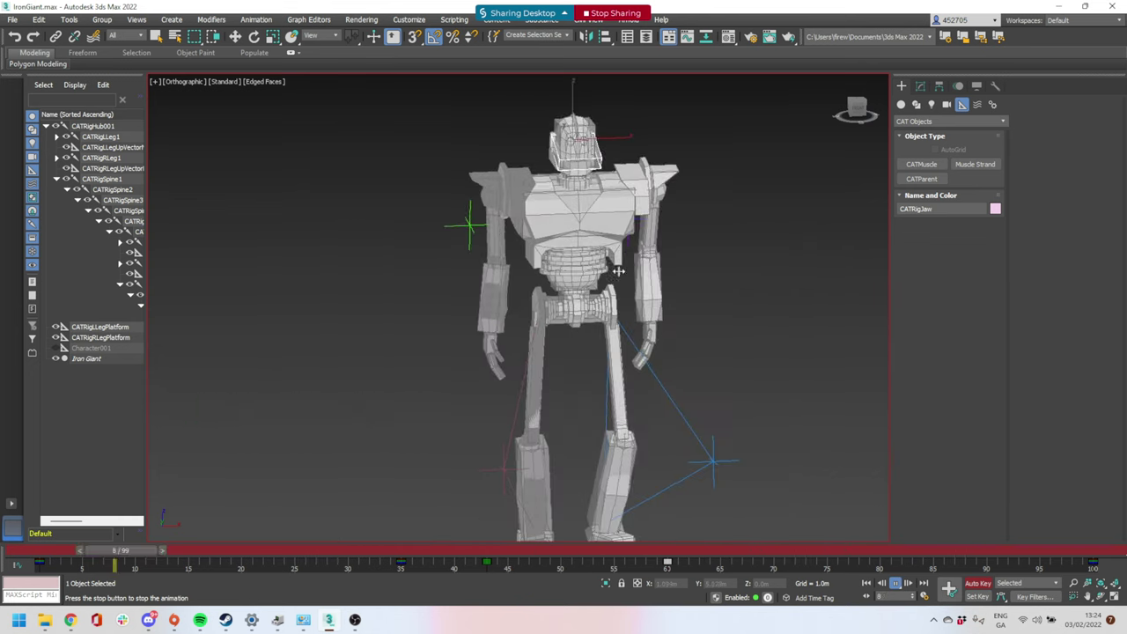
pyautogui.moveTo(659, 396); pyautogui.dragTo(661, 201, button='middle')
pyautogui.keyDown('alt'); pyautogui.moveTo(645, 352); pyautogui.dragTo(588, 410, button='middle'); pyautogui.keyUp('alt')
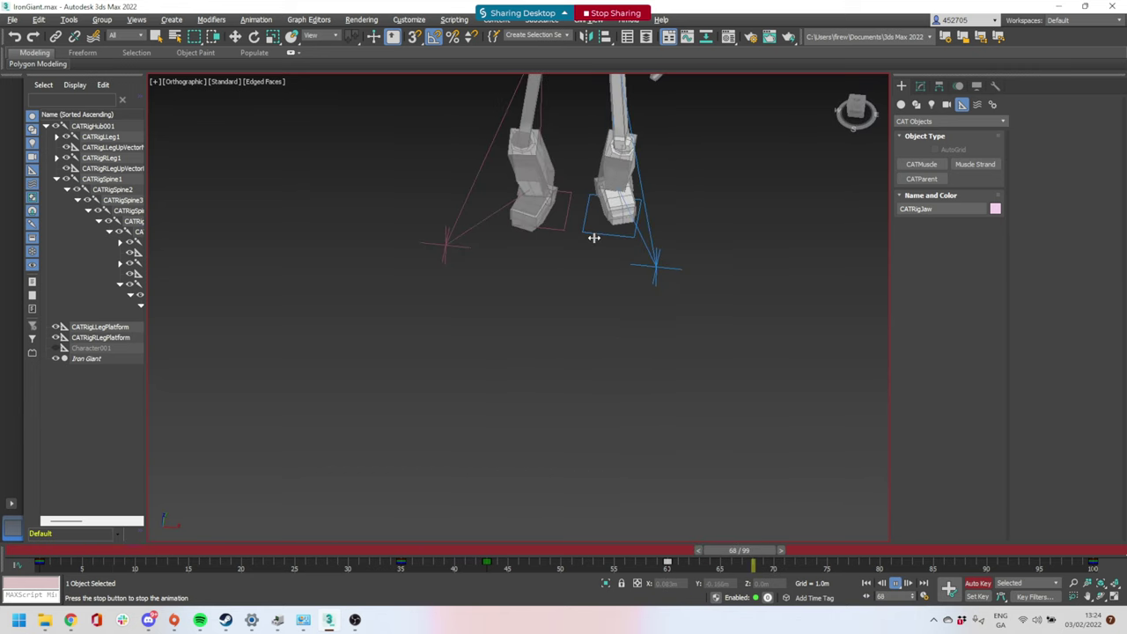
pyautogui.moveTo(593, 239); pyautogui.dragTo(614, 382, button='middle')
pyautogui.moveTo(735, 287); pyautogui.dragTo(664, 321, button='middle')
pyautogui.scroll(-3, 695, 374)
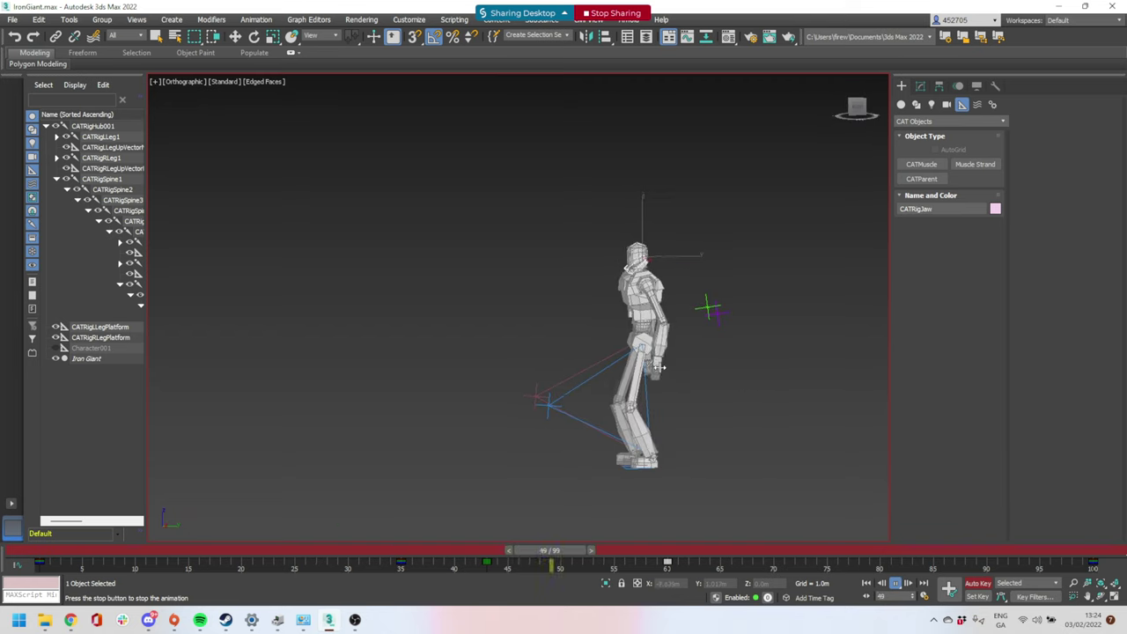
pyautogui.keyDown('alt'); pyautogui.moveTo(662, 365); pyautogui.dragTo(793, 383, button='middle'); pyautogui.keyUp('alt')
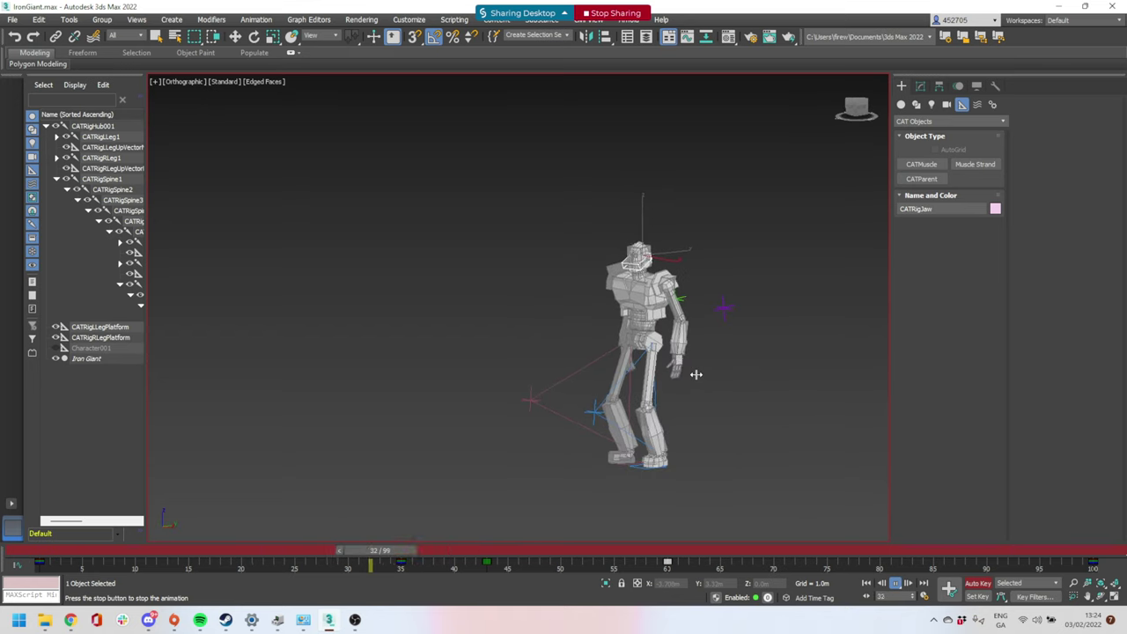
pyautogui.press('e')
pyautogui.click(898, 585)
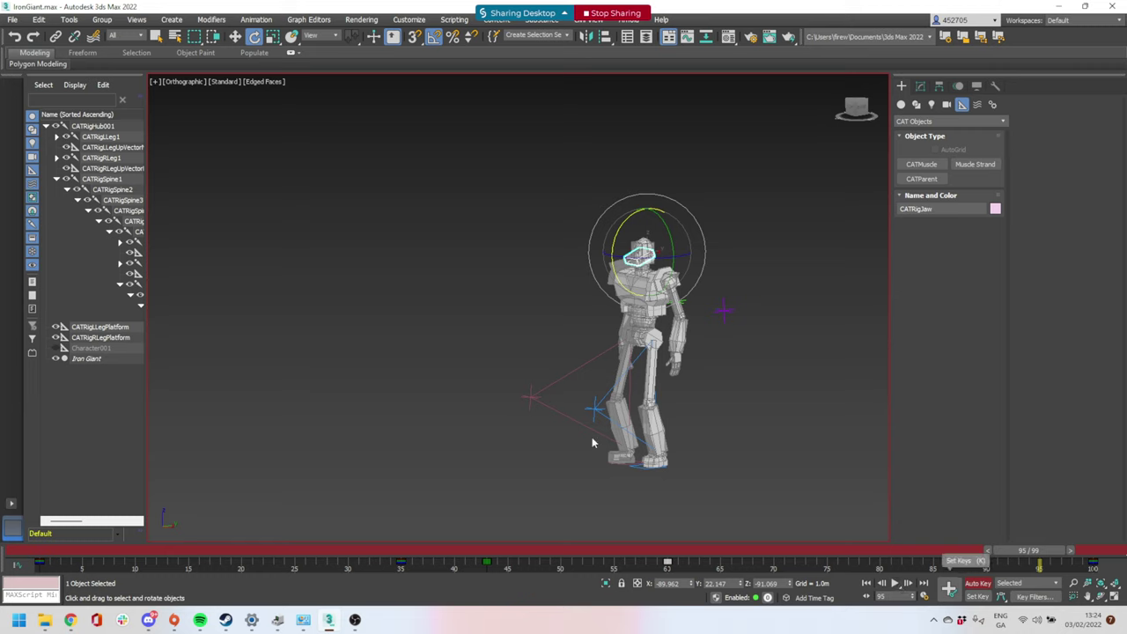
# Select the whole rig at frame 100 and set the animation range to start at 101 and end at 130
pyautogui.moveTo(1028, 553); pyautogui.dragTo(1083, 553)
pyautogui.hotkey('ctrl', 'a')
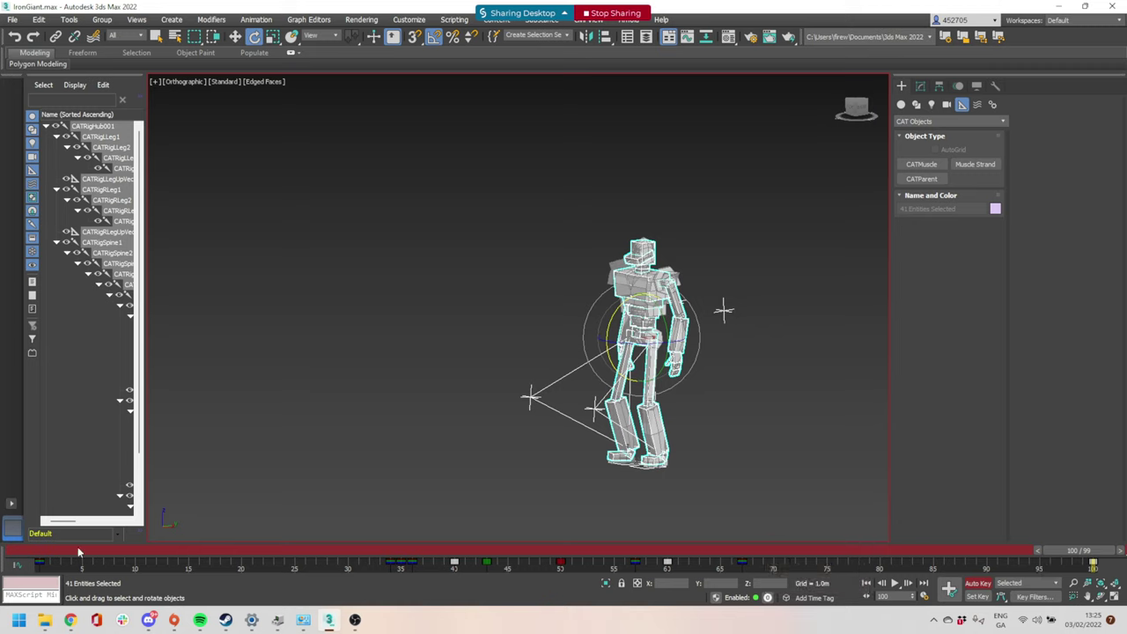
pyautogui.click(924, 596)
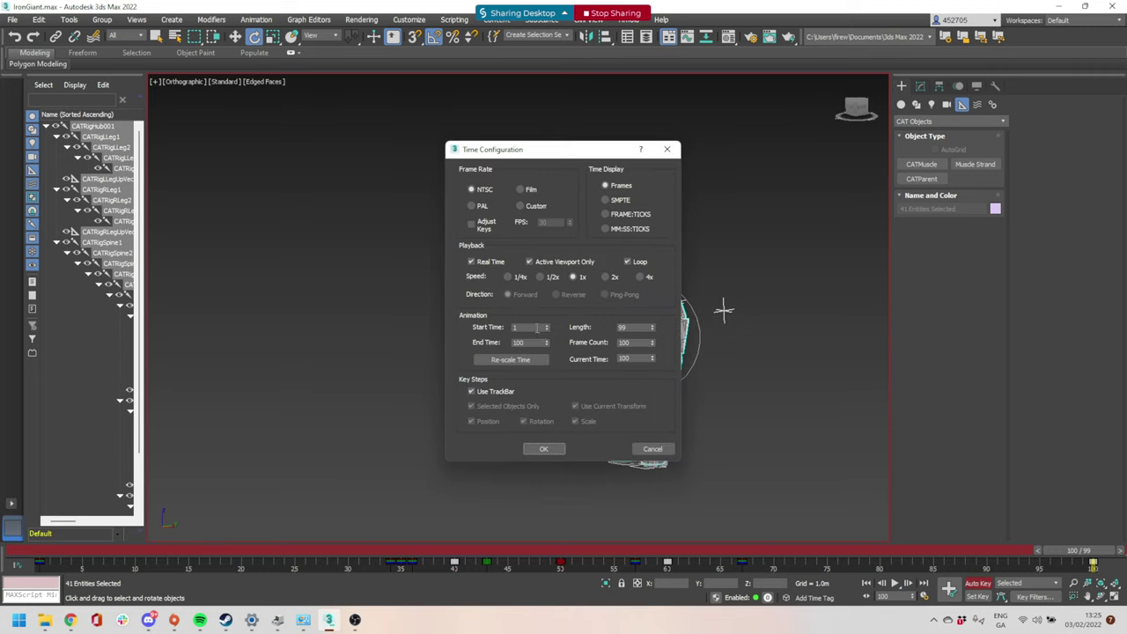
pyautogui.doubleClick(537, 328)
pyautogui.write('101')
pyautogui.press('Tab')
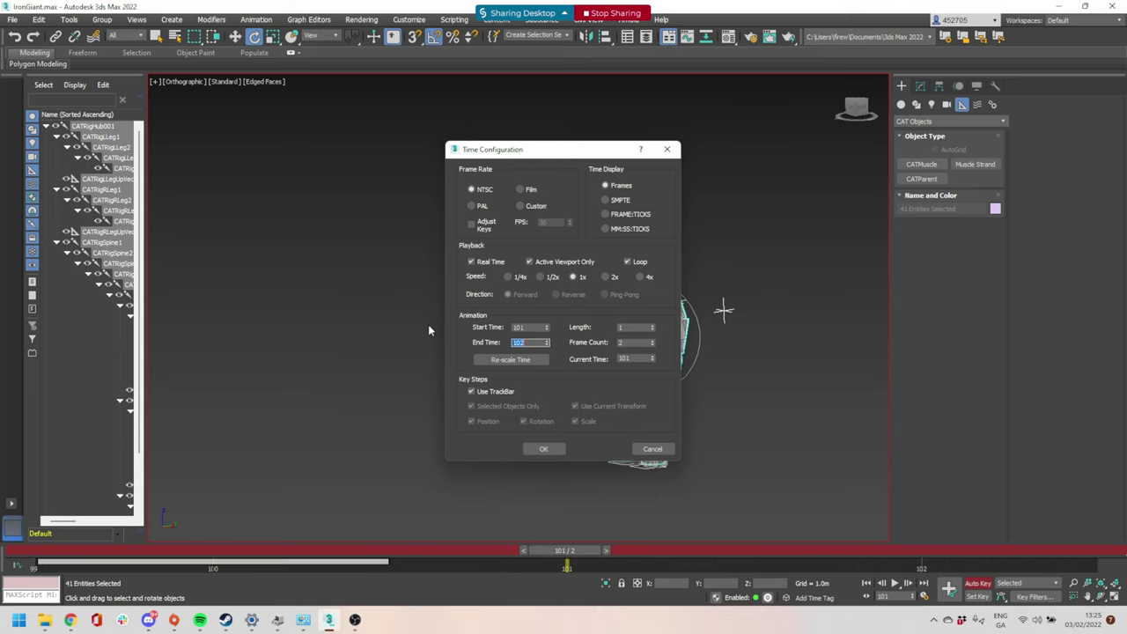
pyautogui.write('130')
pyautogui.press('Return')
pyautogui.click(543, 448)
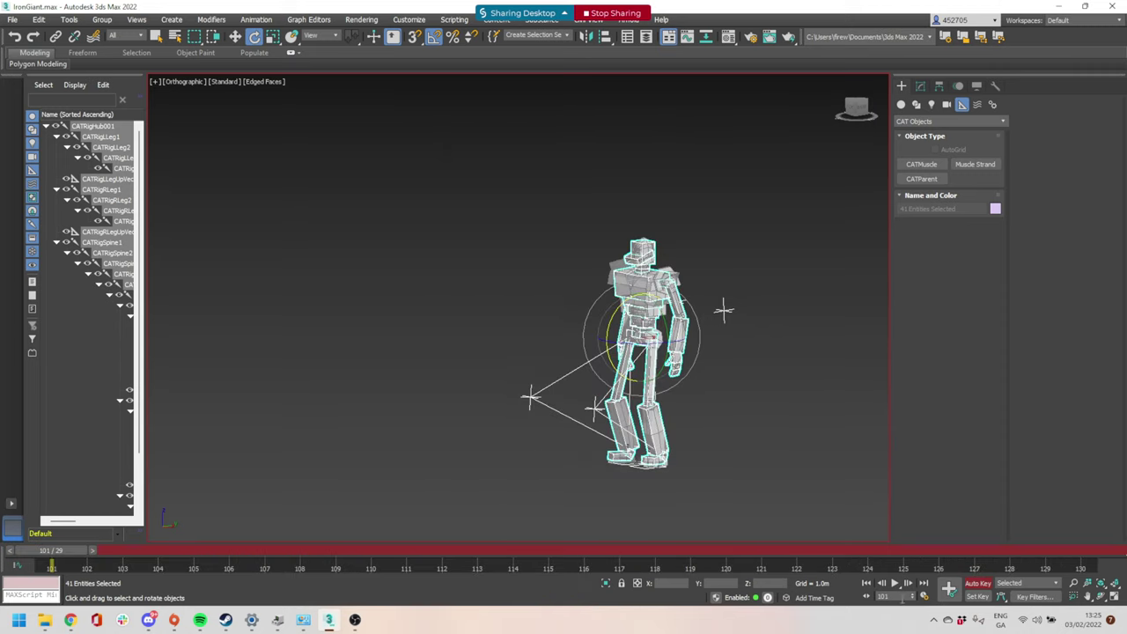
# Preview the new frame range, return to frame 101, and set a key there for all selected rig parts
pyautogui.click(896, 583)
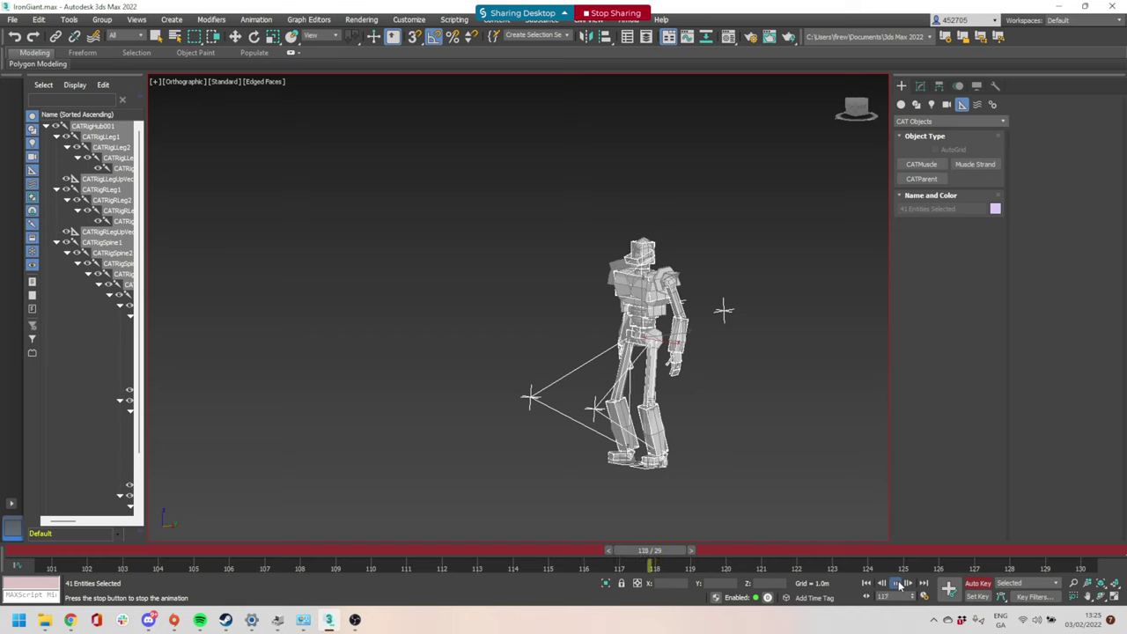
pyautogui.click(898, 585)
pyautogui.click(36, 551)
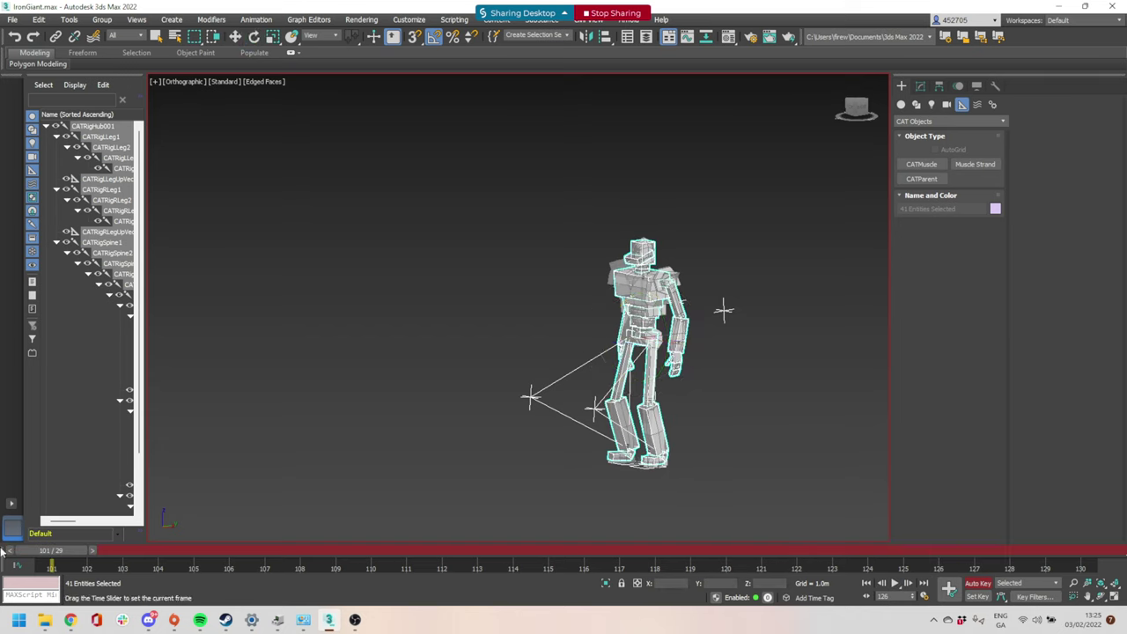
pyautogui.click(948, 589)
pyautogui.scroll(4, 686, 469)
pyautogui.moveTo(686, 473)
pyautogui.keyDown('alt'); pyautogui.mouseDown(button='middle')
pyautogui.moveTo(684, 447)
pyautogui.moveTo(699, 445)
pyautogui.moveTo(669, 451)
pyautogui.moveTo(672, 466)
pyautogui.mouseUp(button='middle'); pyautogui.keyUp('alt')
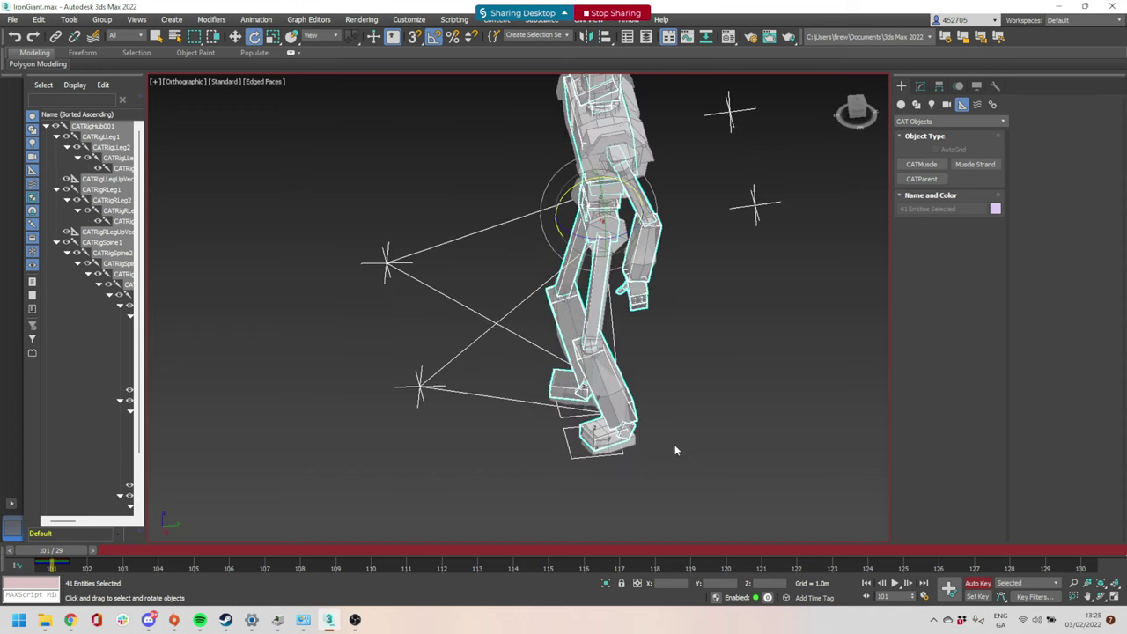
# Set the animation start time to 0 and copy the rig's neutral-pose keys from frame 0 to frame 101
pyautogui.click(923, 596)
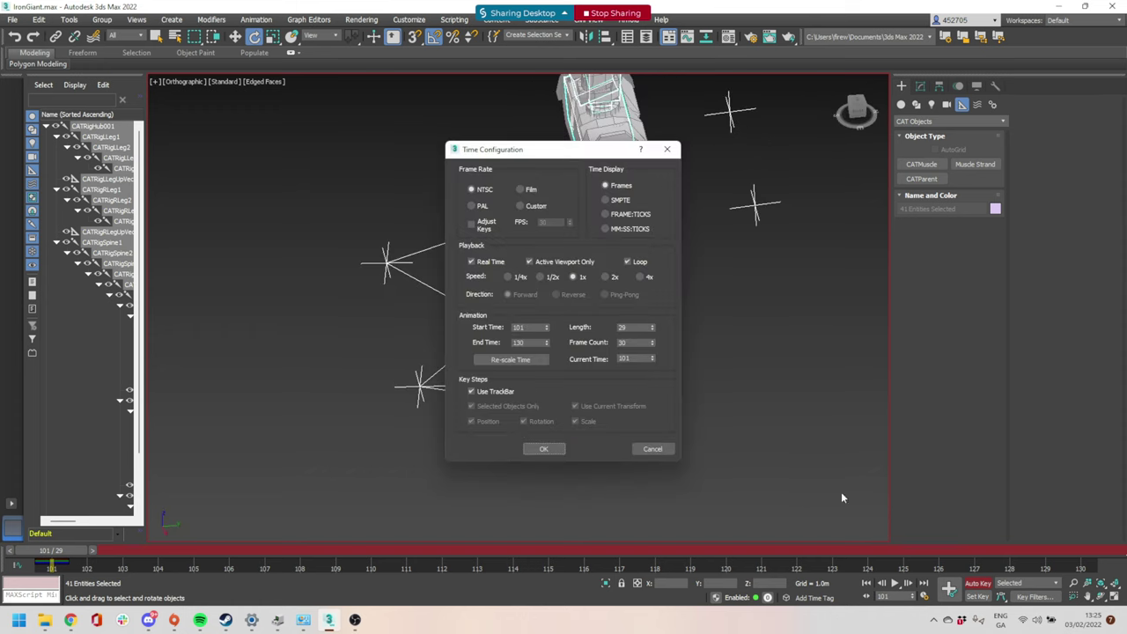
pyautogui.write('0')
pyautogui.press('Return')
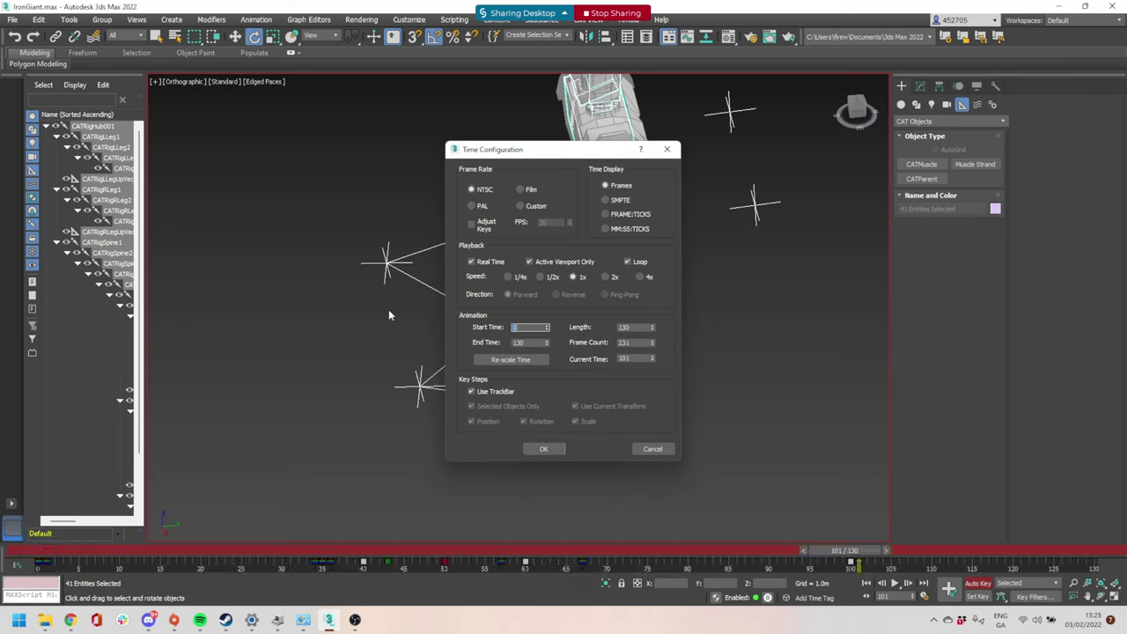
pyautogui.click(544, 449)
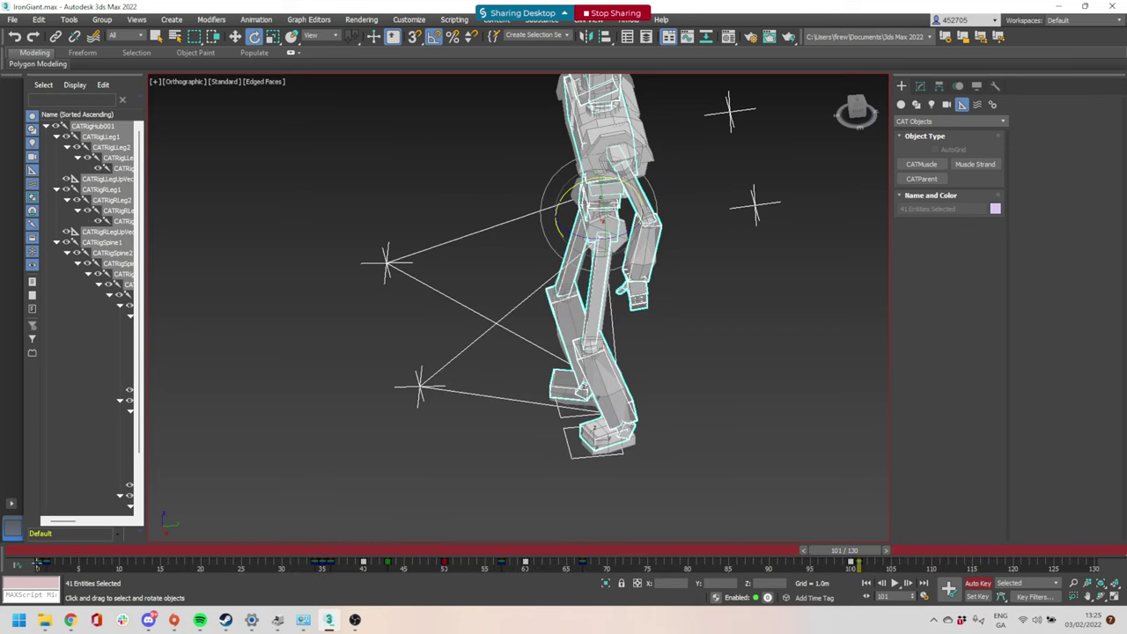
pyautogui.keyDown('shift'); pyautogui.moveTo(37, 564); pyautogui.dragTo(855, 561); pyautogui.keyUp('shift')
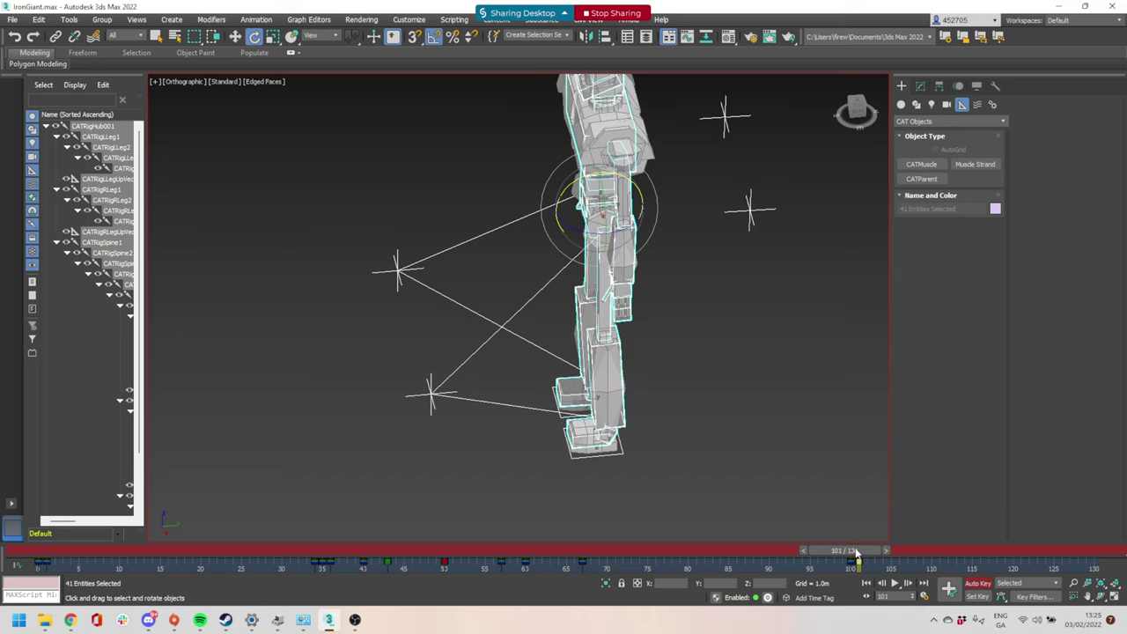
# Restrict the timeline again by setting the animation start time to 101
pyautogui.click(924, 597)
pyautogui.doubleClick(528, 328)
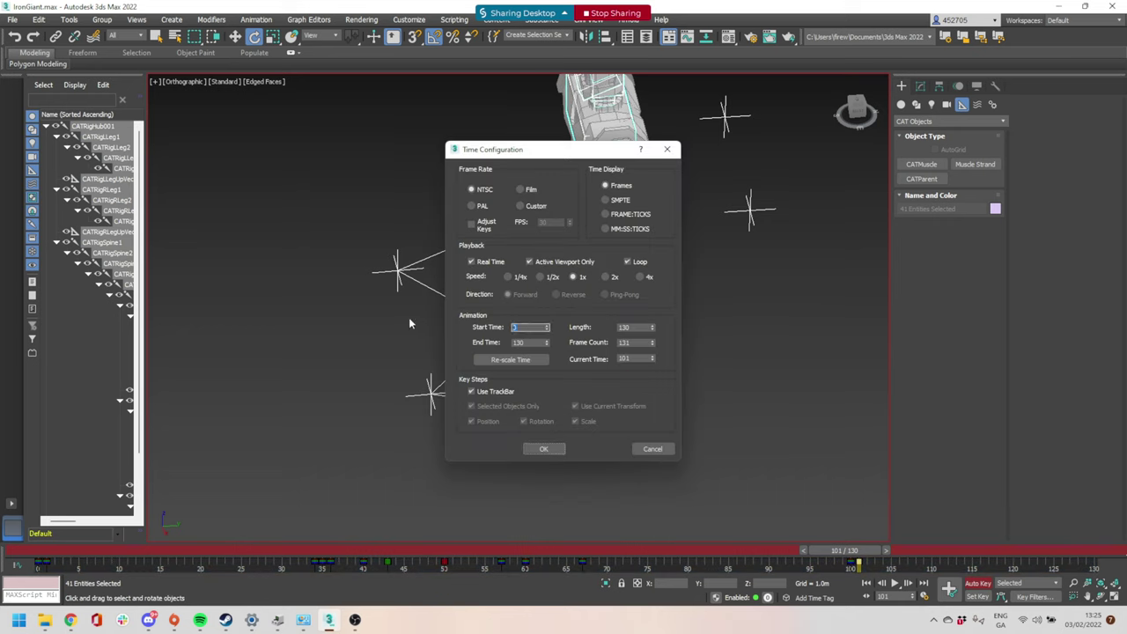
pyautogui.write('101')
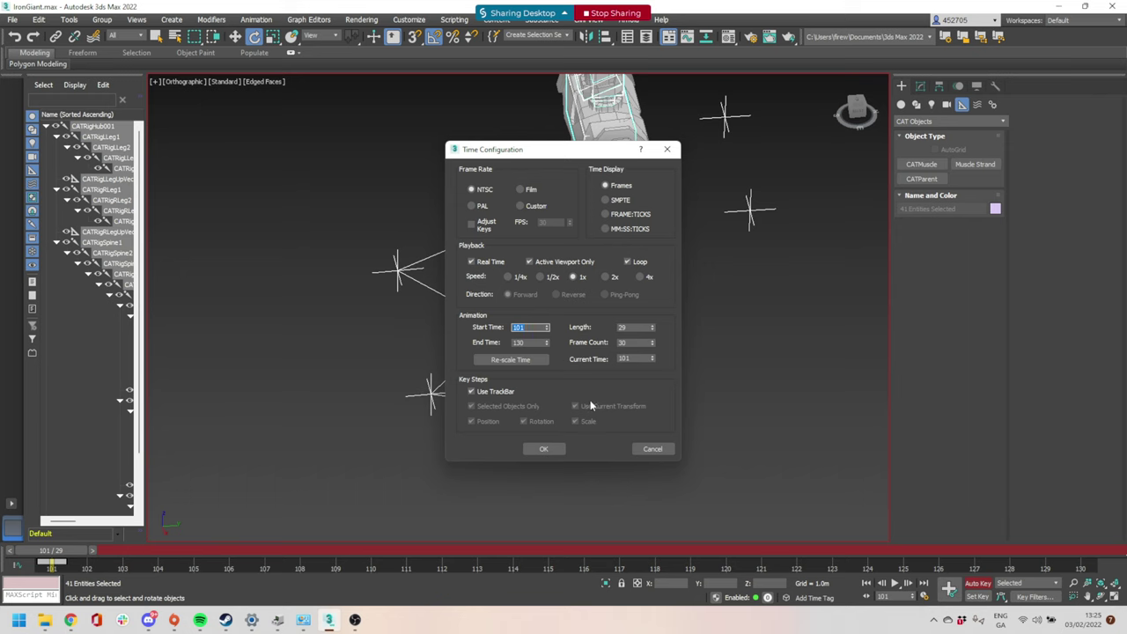
pyautogui.click(552, 449)
# Move the left ankle CATRigLLegAnkle backward and up in side view, to about Y 0.369 m and Z 0.23 m
pyautogui.keyDown('alt'); pyautogui.moveTo(522, 327); pyautogui.dragTo(662, 299, button='middle'); pyautogui.keyUp('alt')
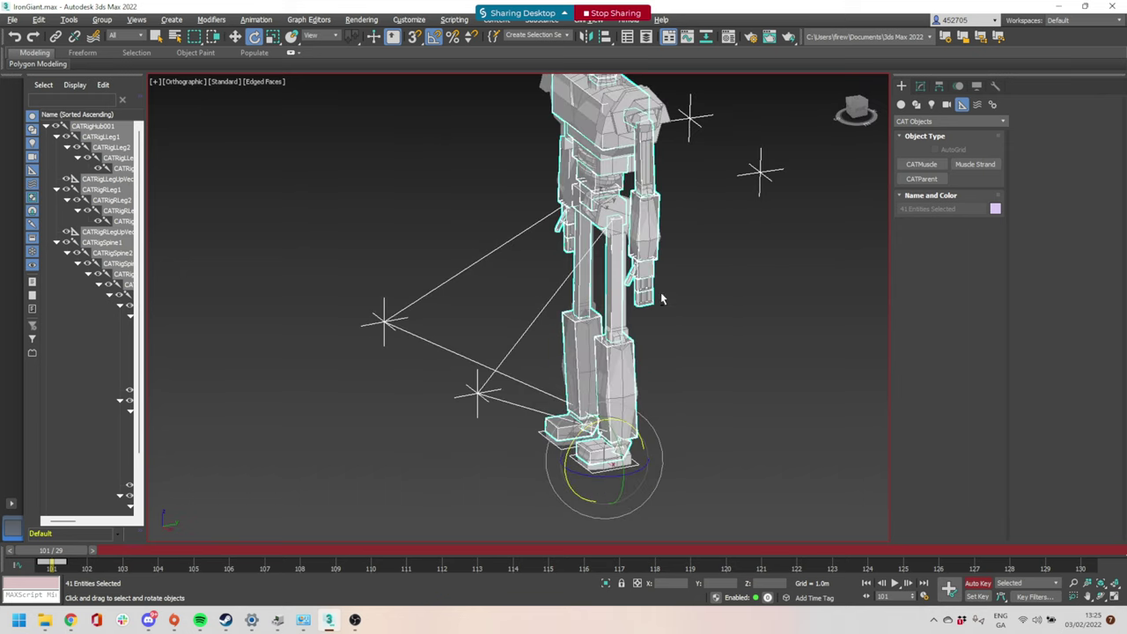
pyautogui.click(688, 394)
pyautogui.click(613, 439)
pyautogui.keyDown('alt'); pyautogui.moveTo(605, 422); pyautogui.dragTo(687, 402, button='middle'); pyautogui.keyUp('alt')
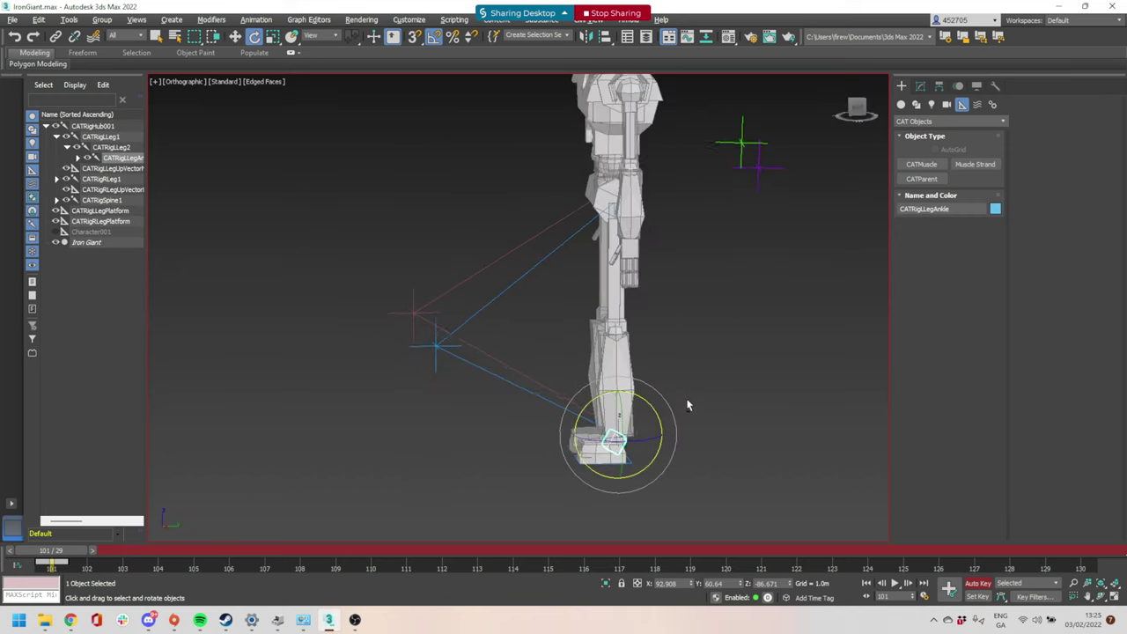
pyautogui.keyDown('alt'); pyautogui.moveTo(676, 440); pyautogui.dragTo(666, 430, button='middle'); pyautogui.keyUp('alt')
pyautogui.press('w')
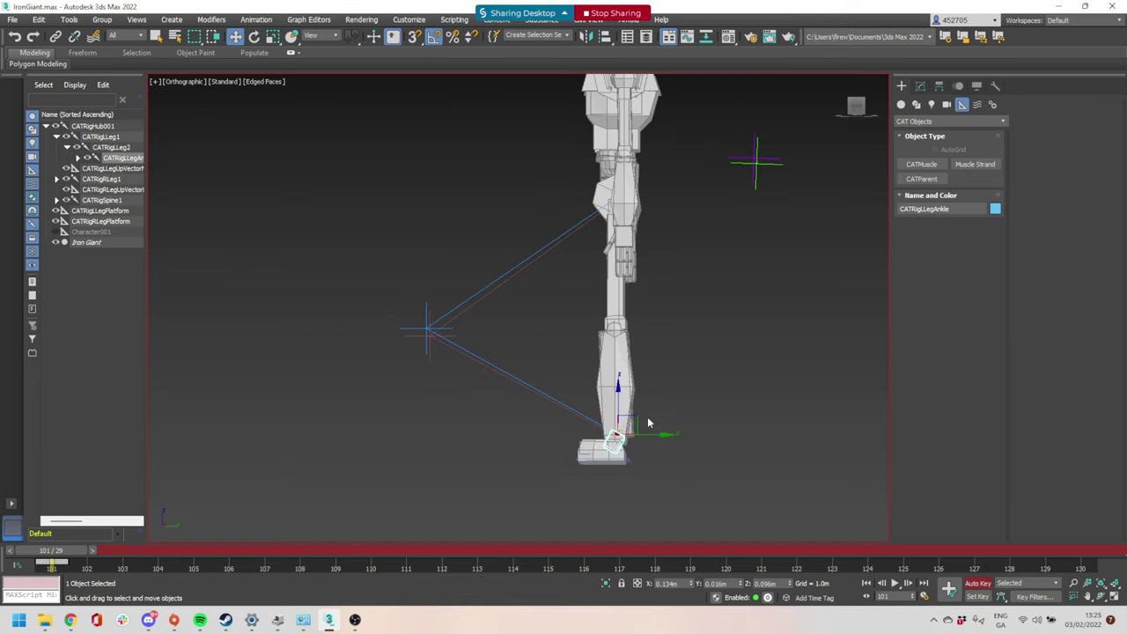
pyautogui.moveTo(636, 420); pyautogui.dragTo(714, 393)
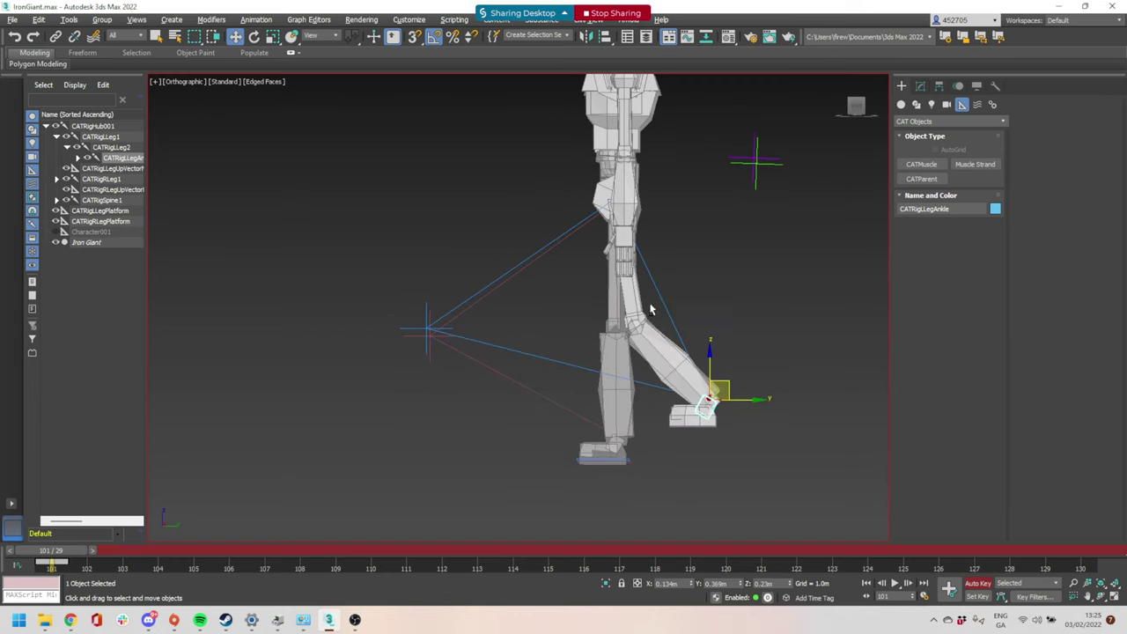
# Lower the pelvis hub CATRigHub001 and shift it slightly backward, and rotate it 15 degrees about X to lean the body forward
pyautogui.keyDown('alt'); pyautogui.moveTo(649, 307); pyautogui.dragTo(598, 229, button='middle'); pyautogui.keyUp('alt')
pyautogui.click(629, 227)
pyautogui.click(611, 193)
pyautogui.keyDown('alt'); pyautogui.moveTo(675, 256); pyautogui.dragTo(650, 257, button='middle'); pyautogui.keyUp('alt')
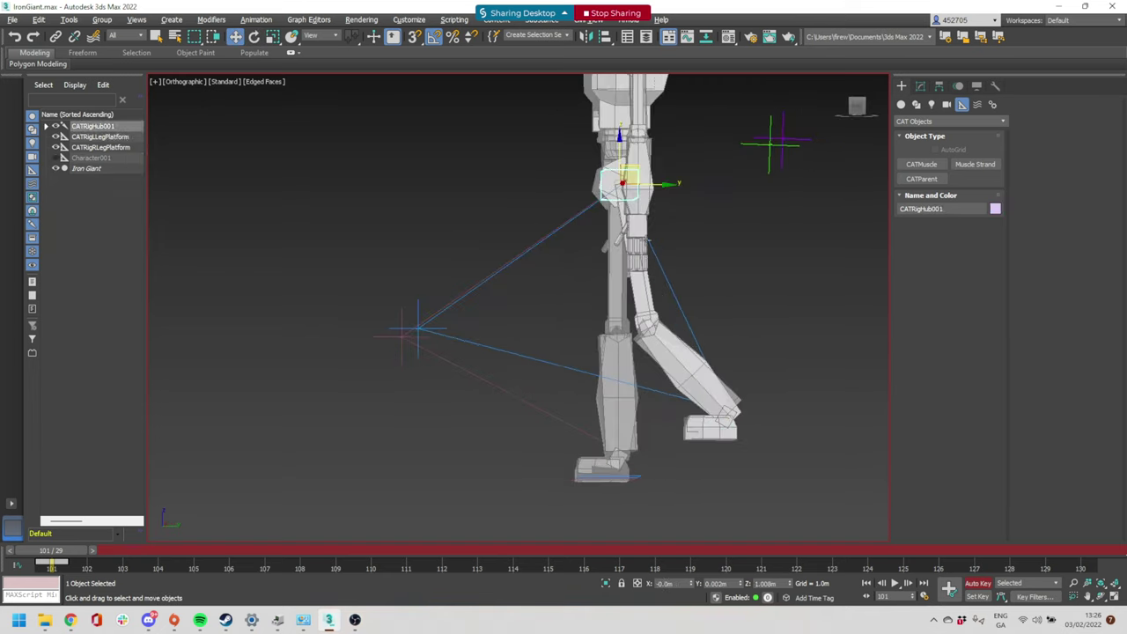
pyautogui.moveTo(632, 166); pyautogui.dragTo(659, 188)
pyautogui.press('e')
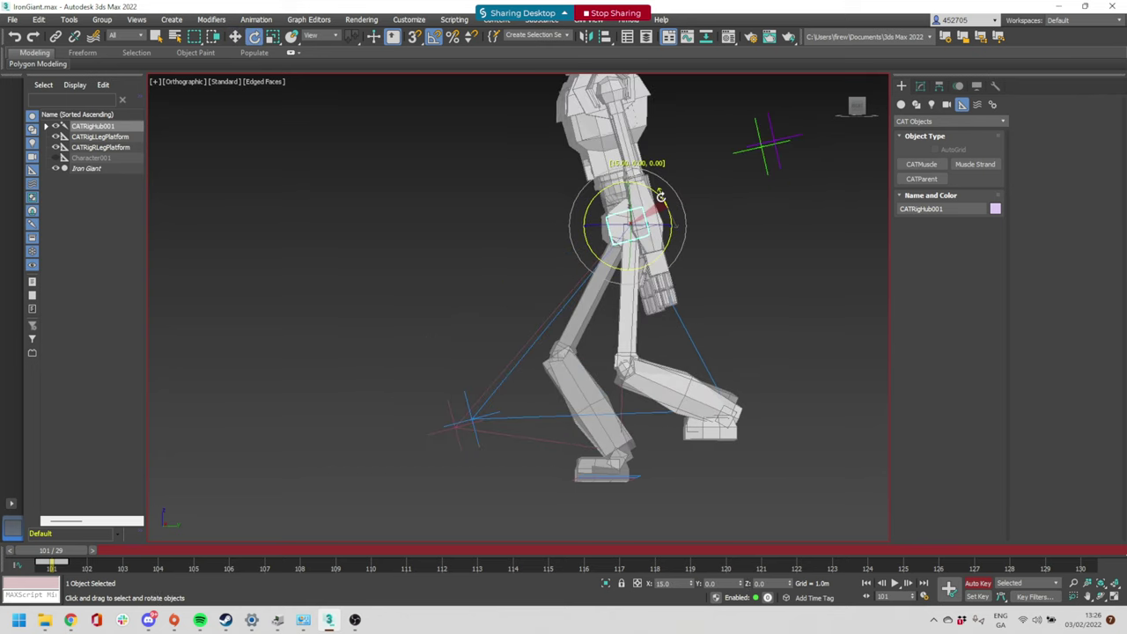
# Move the left ankle farther back and up, and rotate the left foot CATRigLFoot so its toes point down
pyautogui.click(720, 406)
pyautogui.press('w')
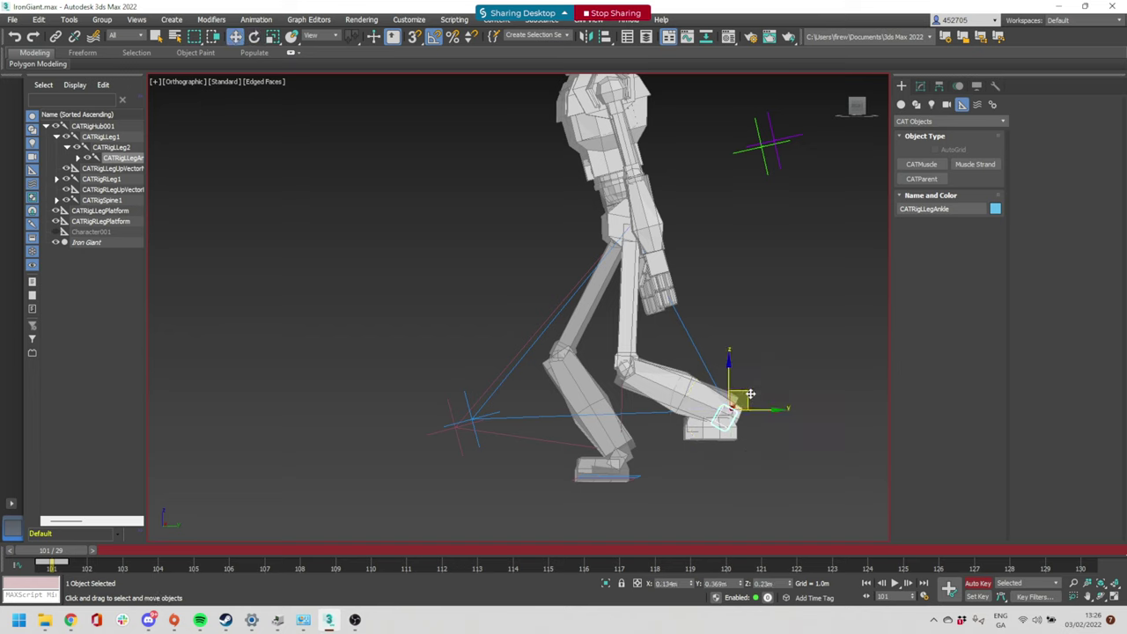
pyautogui.moveTo(750, 397); pyautogui.dragTo(768, 383)
pyautogui.click(736, 422)
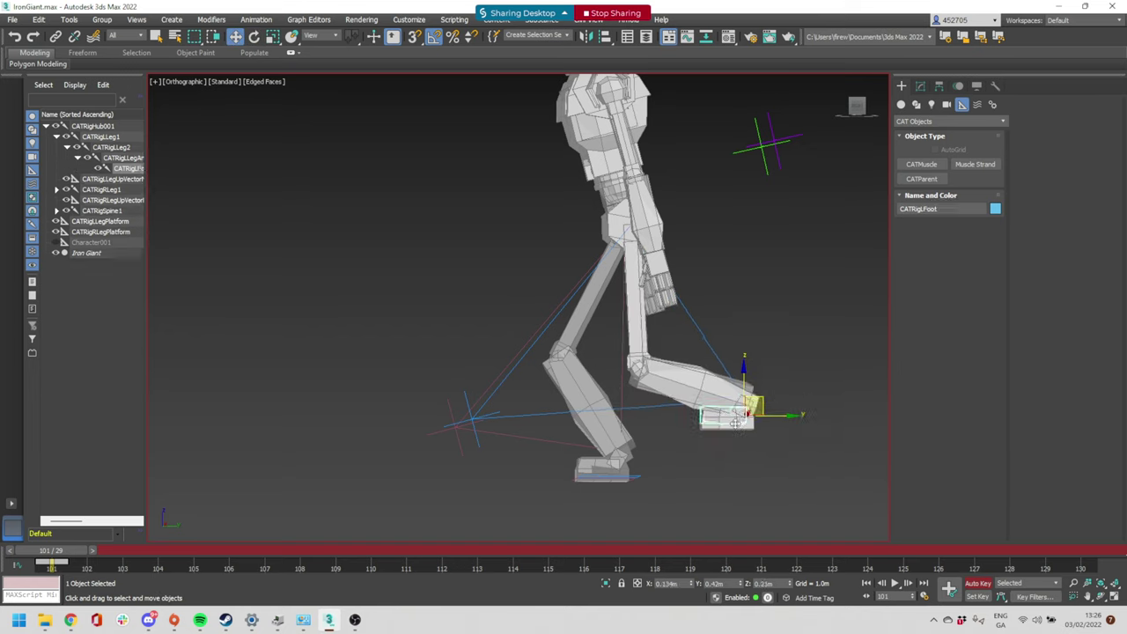
pyautogui.press('e')
pyautogui.moveTo(785, 433); pyautogui.dragTo(834, 379)
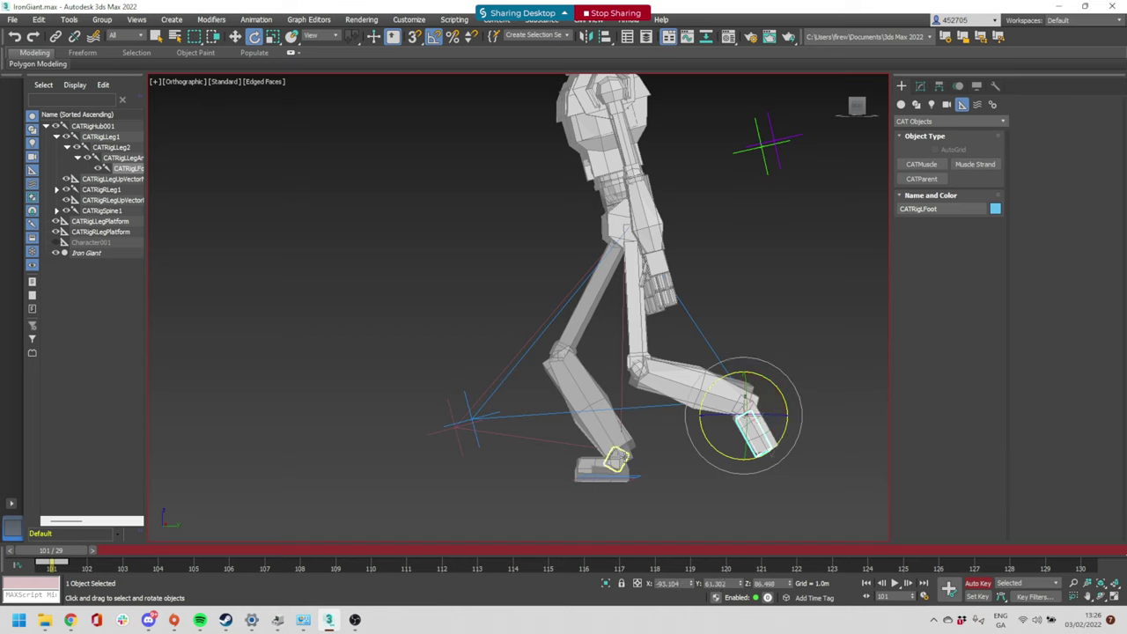
# Move the right ankle forward and up so the right leg strides ahead of the body
pyautogui.click(616, 458)
pyautogui.press('w')
pyautogui.moveTo(645, 450); pyautogui.dragTo(552, 420)
pyautogui.press('e')
pyautogui.keyDown('alt'); pyautogui.moveTo(553, 423); pyautogui.dragTo(601, 492, button='middle'); pyautogui.keyUp('alt')
# Move the right leg's up-vector node farther forward of the knee to correct the knee direction
pyautogui.click(423, 471)
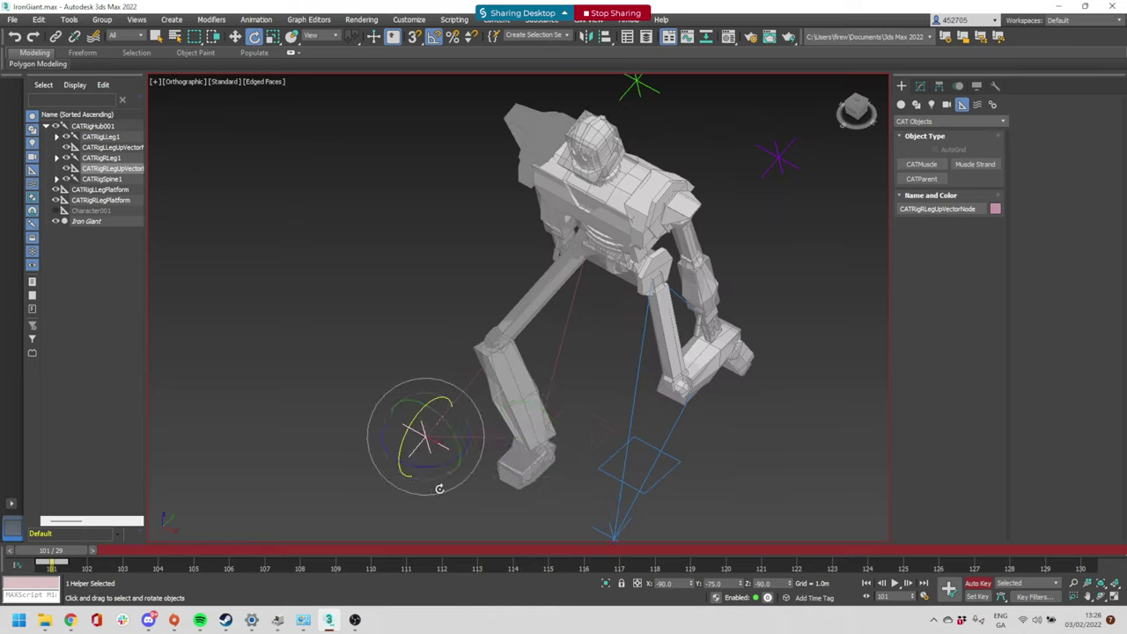
pyautogui.scroll(-5, 436, 484)
pyautogui.press('w')
pyautogui.moveTo(453, 464); pyautogui.dragTo(426, 496)
pyautogui.keyDown('alt'); pyautogui.moveTo(496, 500); pyautogui.dragTo(516, 428, button='middle'); pyautogui.keyUp('alt')
# Nudge the right ankle slightly back and down, and tilt the right foot bone CATRigAnkleBone001 with its toes up
pyautogui.scroll(2, 549, 464)
pyautogui.scroll(4, 550, 464)
pyautogui.click(519, 455)
pyautogui.moveTo(543, 431)
pyautogui.mouseDown()
pyautogui.moveTo(515, 433)
pyautogui.moveTo(530, 454)
pyautogui.moveTo(536, 440)
pyautogui.moveTo(552, 443)
pyautogui.mouseUp()
pyautogui.click(509, 472)
pyautogui.press('e')
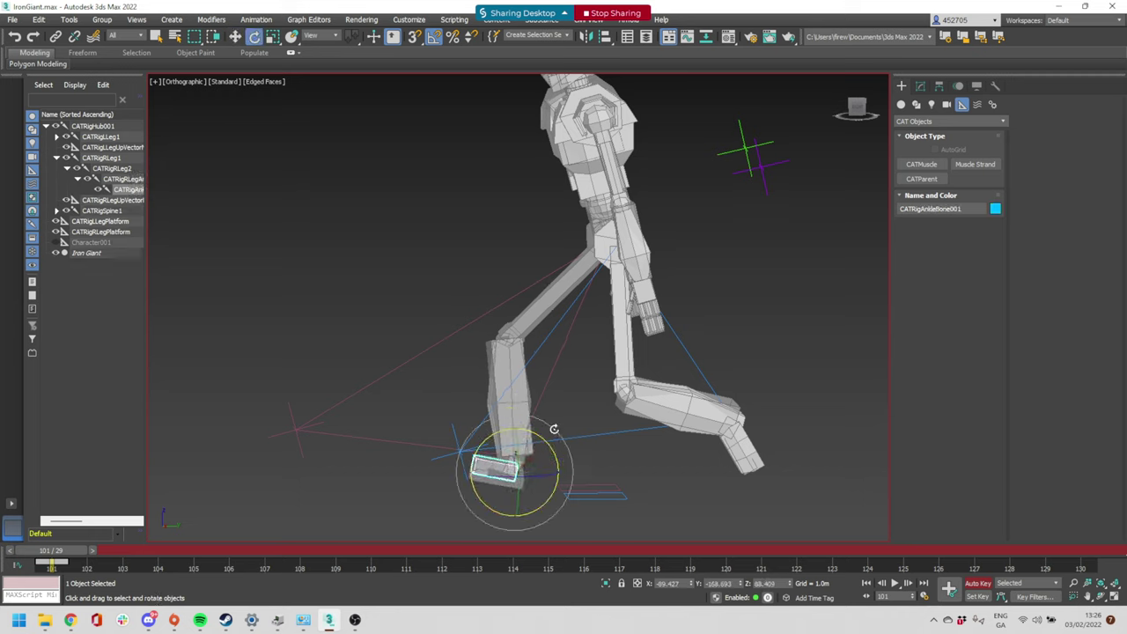
# Rotate the chest hub CATRigHub002 forward 20 degrees so the torso leans into the stride
pyautogui.keyDown('alt'); pyautogui.moveTo(554, 447); pyautogui.dragTo(590, 389, button='middle'); pyautogui.keyUp('alt')
pyautogui.moveTo(607, 291); pyautogui.dragTo(599, 386, button='middle')
pyautogui.click(597, 337)
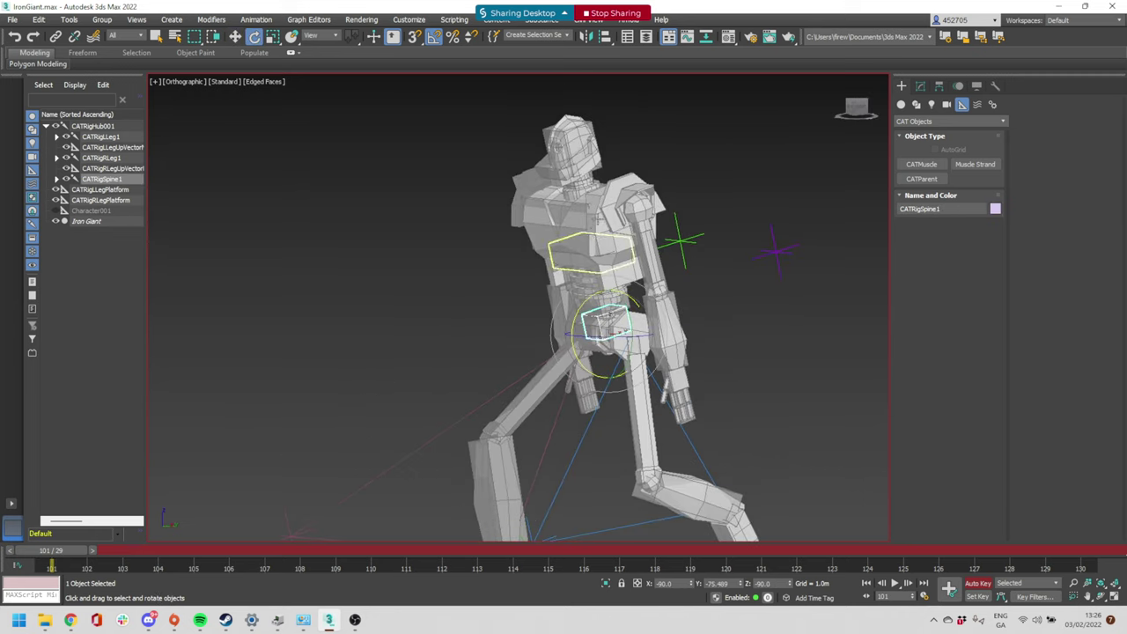
pyautogui.click(590, 249)
pyautogui.keyDown('alt'); pyautogui.moveTo(590, 250); pyautogui.dragTo(517, 241, button='middle'); pyautogui.keyUp('alt')
pyautogui.moveTo(543, 198); pyautogui.dragTo(531, 208)
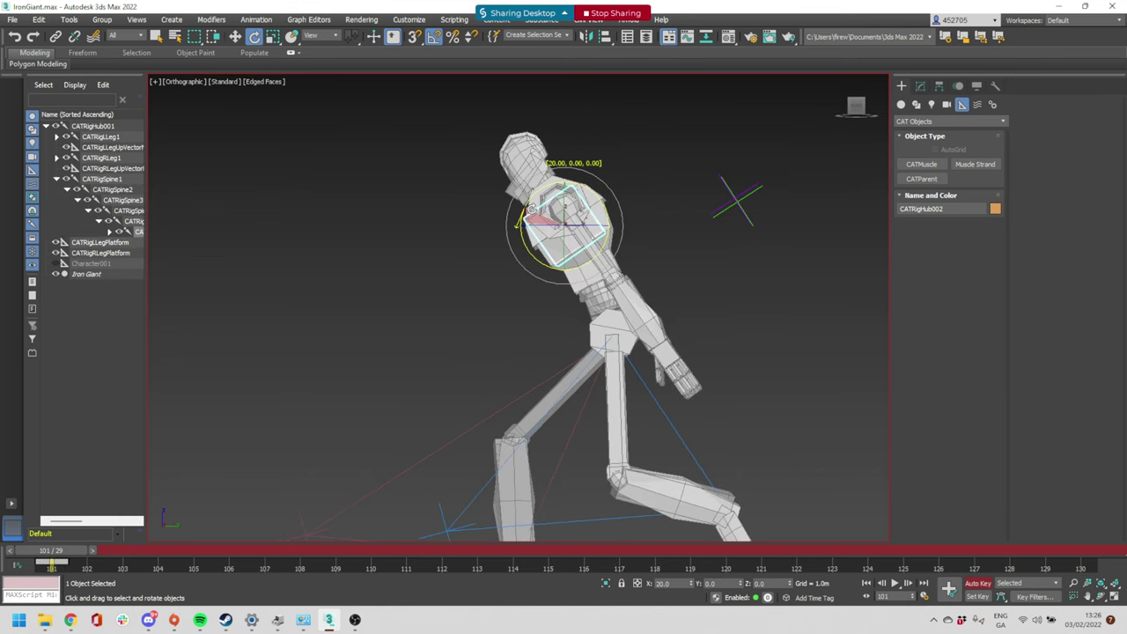
# Move the left palm CATRigLArmPalm forward and up so the left forearm bends horizontally in front of the body
pyautogui.keyDown('alt'); pyautogui.moveTo(666, 363); pyautogui.dragTo(689, 364, button='middle'); pyautogui.keyUp('alt')
pyautogui.click(683, 355)
pyautogui.moveTo(684, 406)
pyautogui.keyDown('alt'); pyautogui.mouseDown(button='middle')
pyautogui.moveTo(659, 429)
pyautogui.moveTo(686, 409)
pyautogui.mouseUp(button='middle'); pyautogui.keyUp('alt')
pyautogui.keyDown('alt'); pyautogui.moveTo(609, 416); pyautogui.dragTo(686, 409, button='middle'); pyautogui.keyUp('alt')
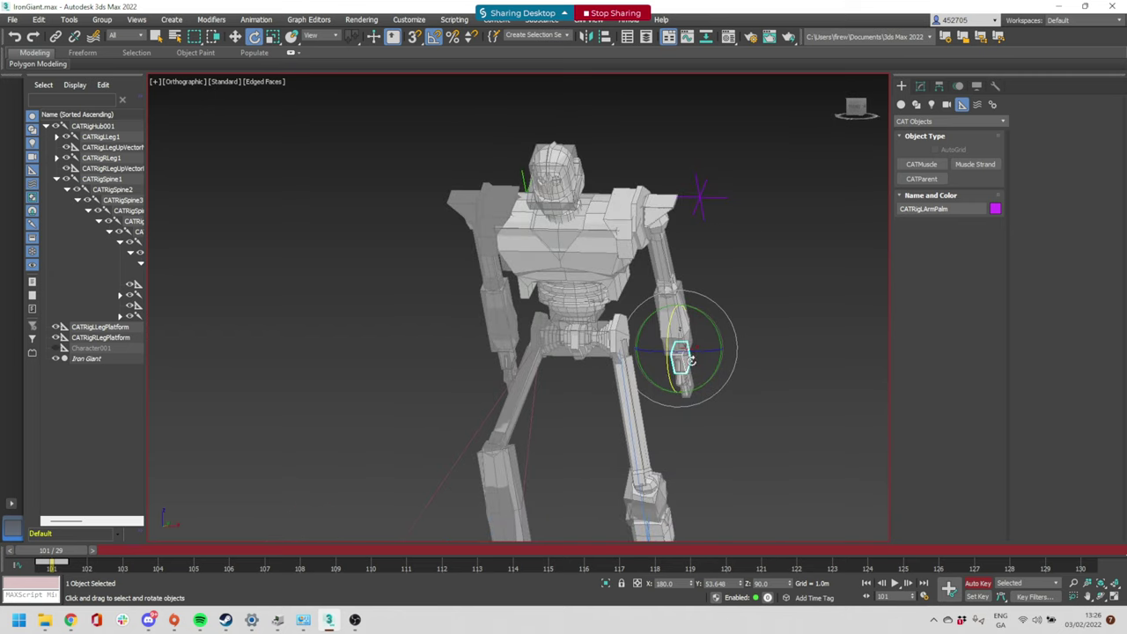
pyautogui.keyDown('alt'); pyautogui.moveTo(735, 372); pyautogui.dragTo(506, 302, button='middle'); pyautogui.keyUp('alt')
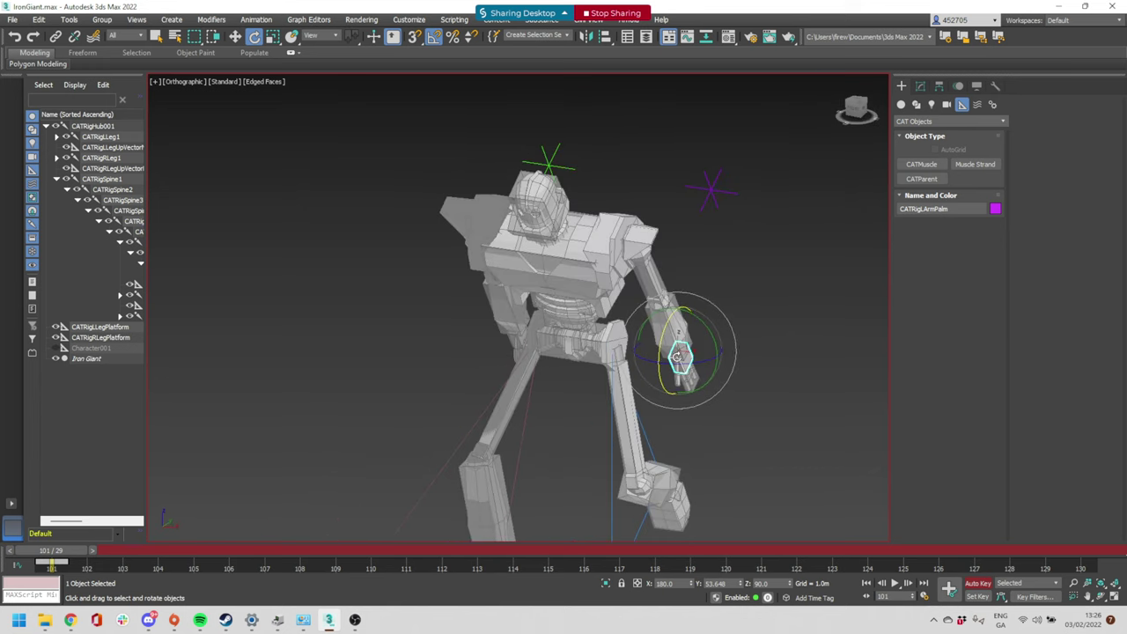
pyautogui.press('w')
pyautogui.keyDown('alt'); pyautogui.moveTo(754, 385); pyautogui.dragTo(694, 341, button='middle'); pyautogui.keyUp('alt')
pyautogui.moveTo(691, 331); pyautogui.dragTo(632, 279)
pyautogui.press('e')
pyautogui.scroll(2, 531, 324)
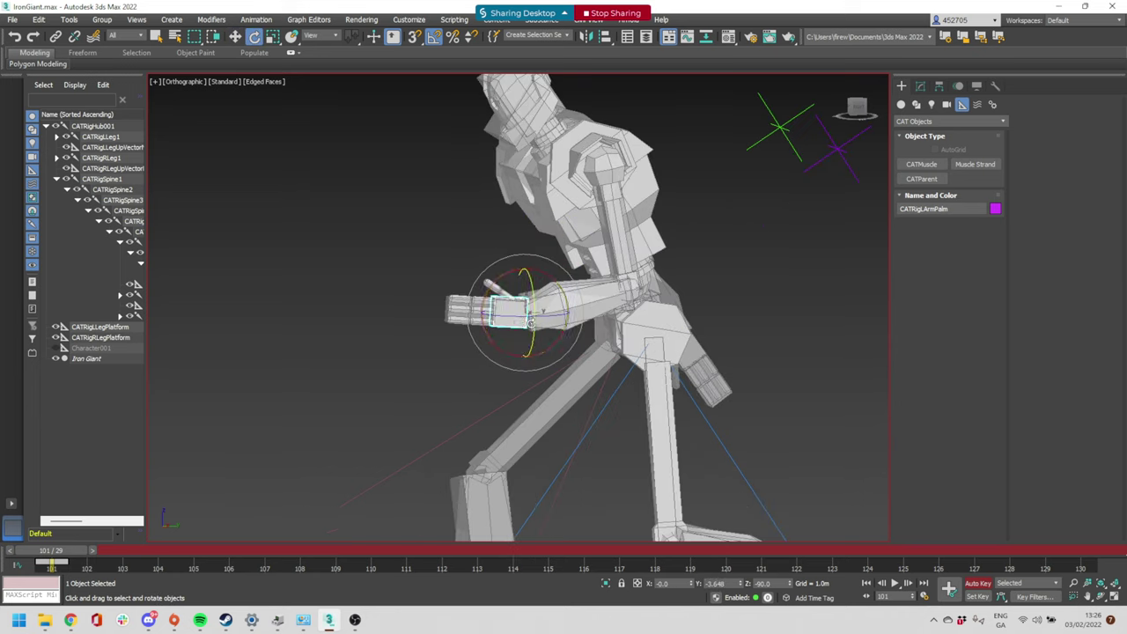
# Rotate the finger bones of the left hand, and do the same for the right hand, to curl the fingers
pyautogui.doubleClick(514, 306)
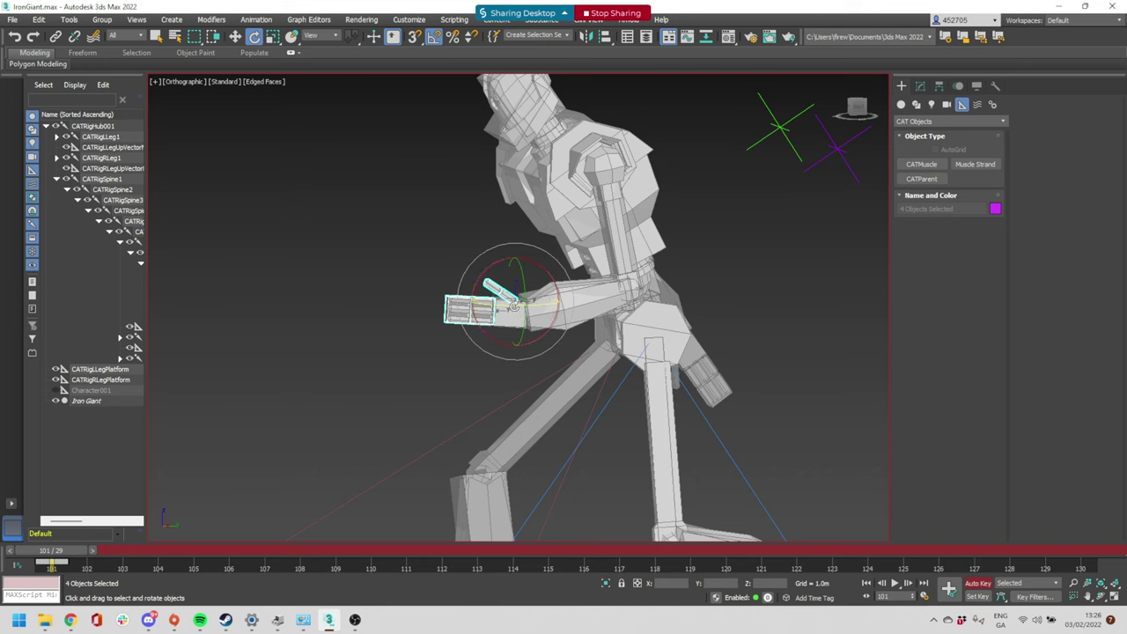
pyautogui.moveTo(514, 306); pyautogui.dragTo(474, 305)
pyautogui.keyDown('alt'); pyautogui.moveTo(493, 317); pyautogui.dragTo(654, 347, button='middle'); pyautogui.keyUp('alt')
pyautogui.moveTo(588, 345); pyautogui.dragTo(740, 326, button='middle')
pyautogui.click(480, 288)
pyautogui.doubleClick(479, 287)
pyautogui.moveTo(482, 274); pyautogui.dragTo(496, 239)
pyautogui.keyDown('alt'); pyautogui.moveTo(496, 239); pyautogui.dragTo(488, 281, button='middle'); pyautogui.keyUp('alt')
pyautogui.click(435, 223)
# Move the right palm CATRigRArmPalm back and up so the right elbow swings behind the torso, and rotate the palm slightly
pyautogui.click(490, 280)
pyautogui.press('w')
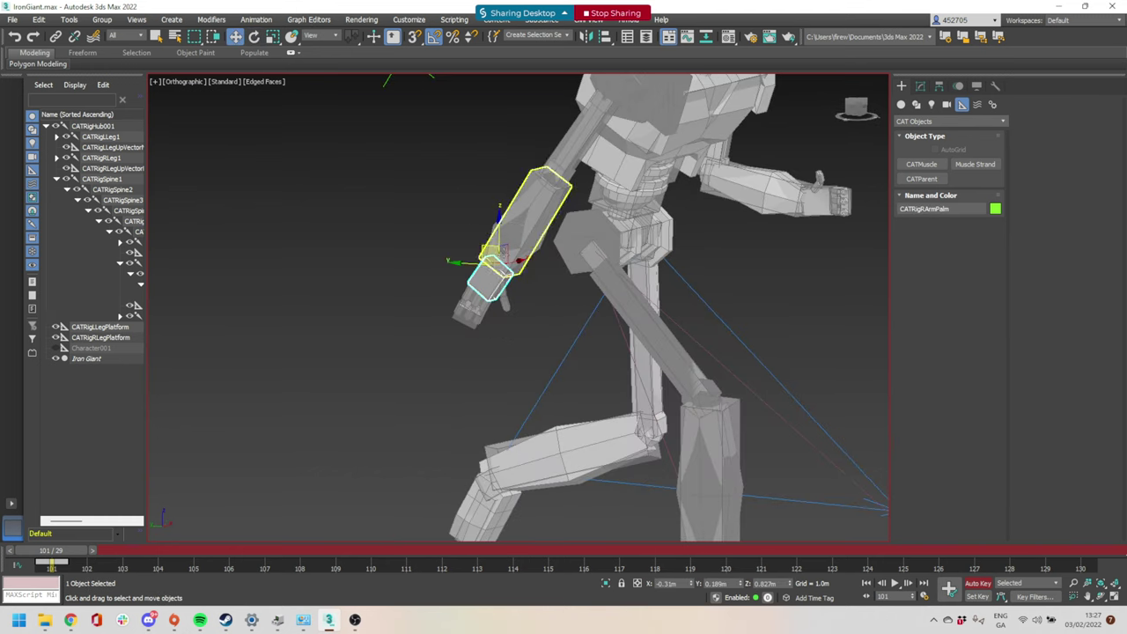
pyautogui.moveTo(493, 247); pyautogui.dragTo(456, 168)
pyautogui.keyDown('alt'); pyautogui.moveTo(456, 168); pyautogui.dragTo(669, 246, button='middle'); pyautogui.keyUp('alt')
pyautogui.press('e')
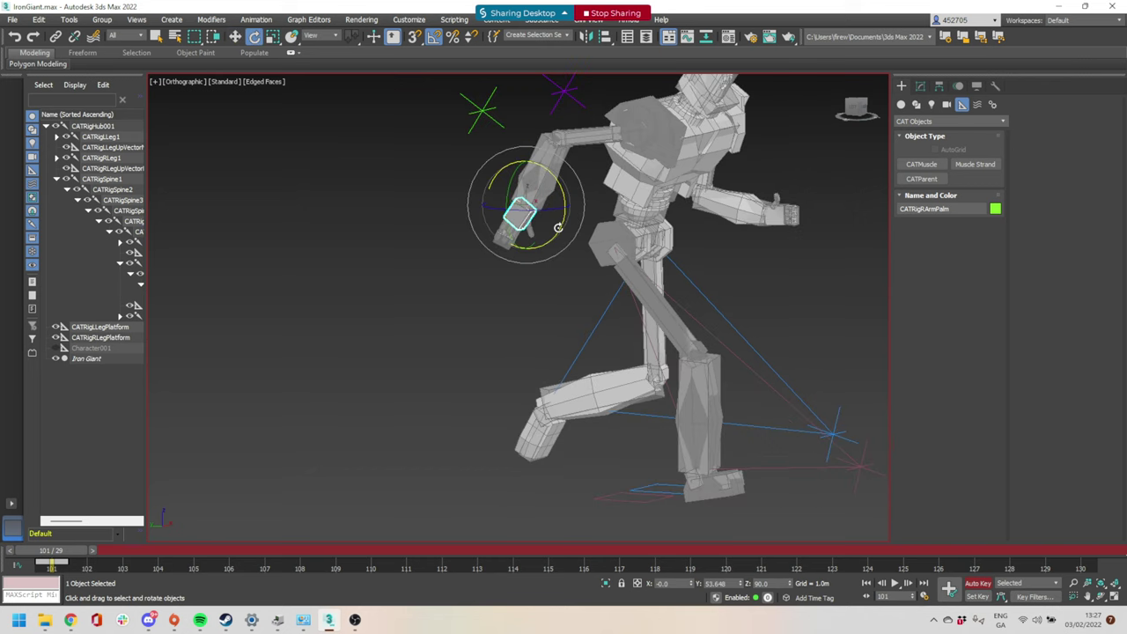
pyautogui.moveTo(563, 223); pyautogui.dragTo(566, 214)
# Tilt the head upward so the giant looks ahead instead of at the ground
pyautogui.keyDown('alt'); pyautogui.moveTo(830, 259); pyautogui.dragTo(813, 285, button='middle'); pyautogui.keyUp('alt')
pyautogui.click(670, 150)
pyautogui.moveTo(647, 155); pyautogui.dragTo(660, 125)
pyautogui.keyDown('alt'); pyautogui.moveTo(671, 138); pyautogui.dragTo(647, 281, button='middle'); pyautogui.keyUp('alt')
# Nudge the right ankle CATRigRLegAnkle slightly forward to Y -0.315 m
pyautogui.click(566, 394)
pyautogui.press('w')
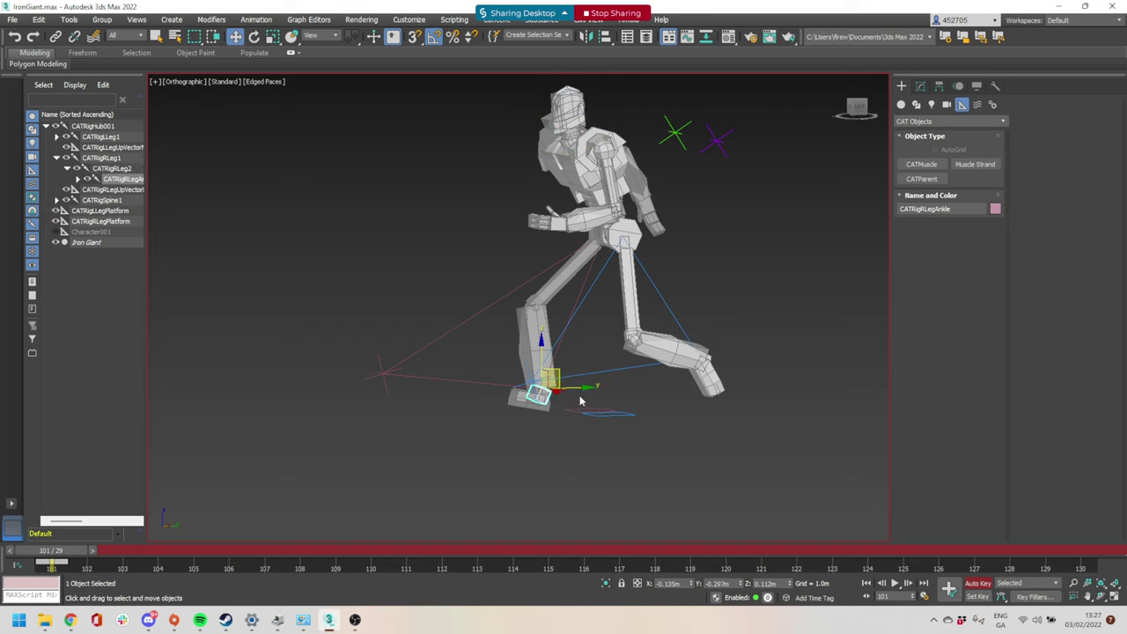
pyautogui.moveTo(580, 390); pyautogui.dragTo(577, 390)
pyautogui.keyDown('alt'); pyautogui.moveTo(716, 405); pyautogui.dragTo(608, 309, button='middle'); pyautogui.keyUp('alt')
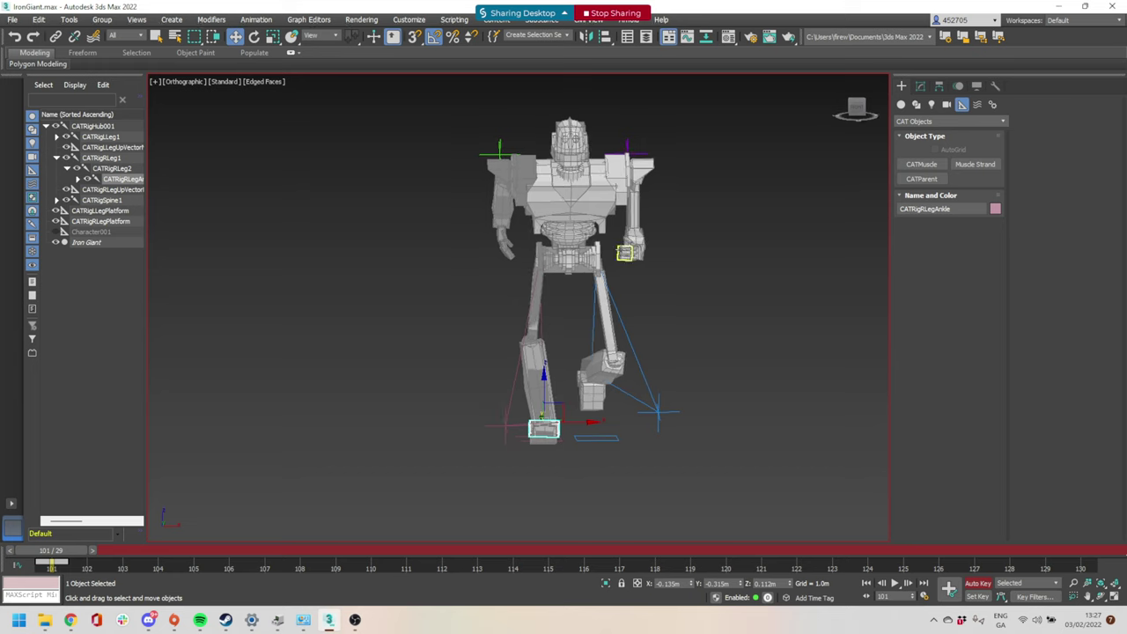
# Try tilting the chest hub CATRigHub002 sideways in the front view
pyautogui.click(589, 195)
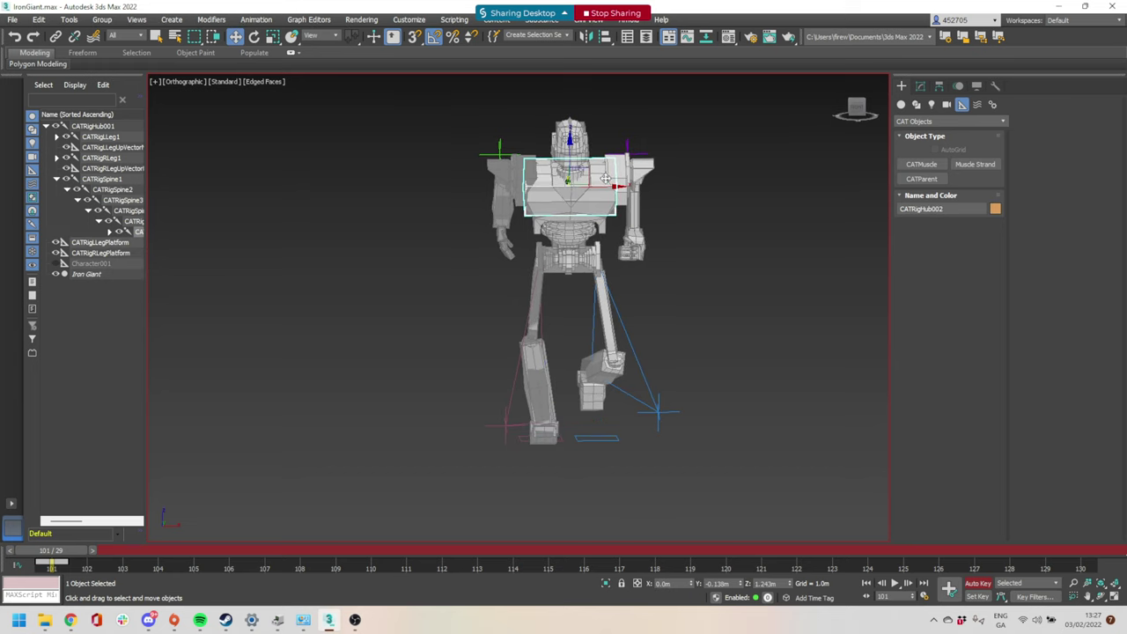
pyautogui.press('e')
pyautogui.moveTo(605, 165); pyautogui.dragTo(607, 168)
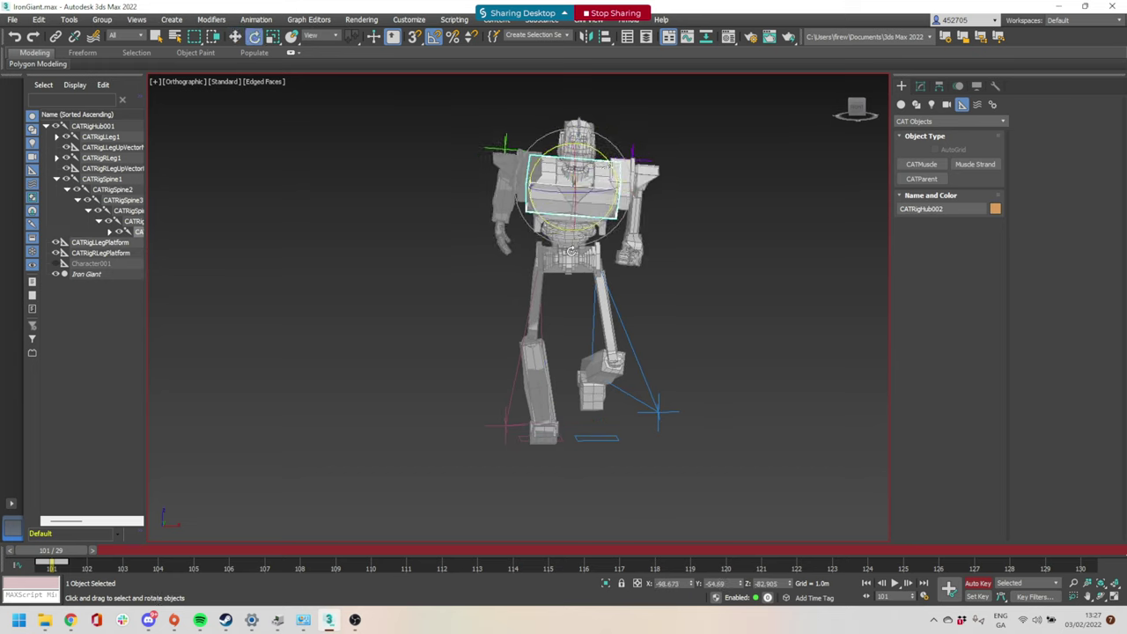
pyautogui.click(589, 248)
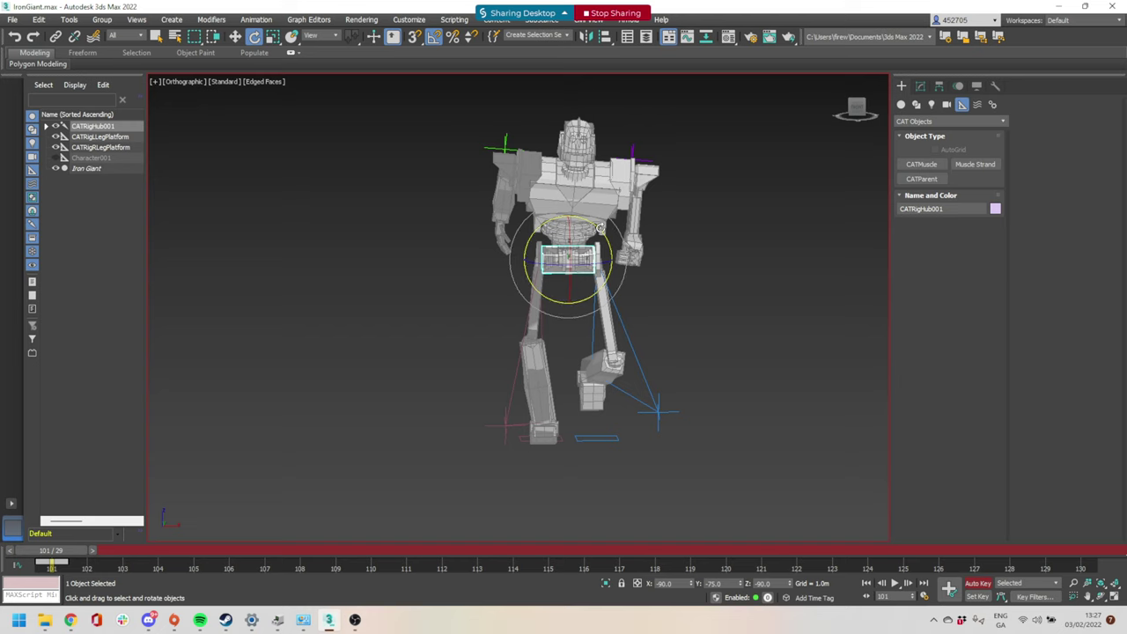
pyautogui.hotkey('ctrl', 'z')
pyautogui.hotkey('ctrl', 'z')
# Try tilting the pelvis hub CATRigHub001 sideways and counter-tilting the chest hub CATRigHub002
pyautogui.click(583, 256)
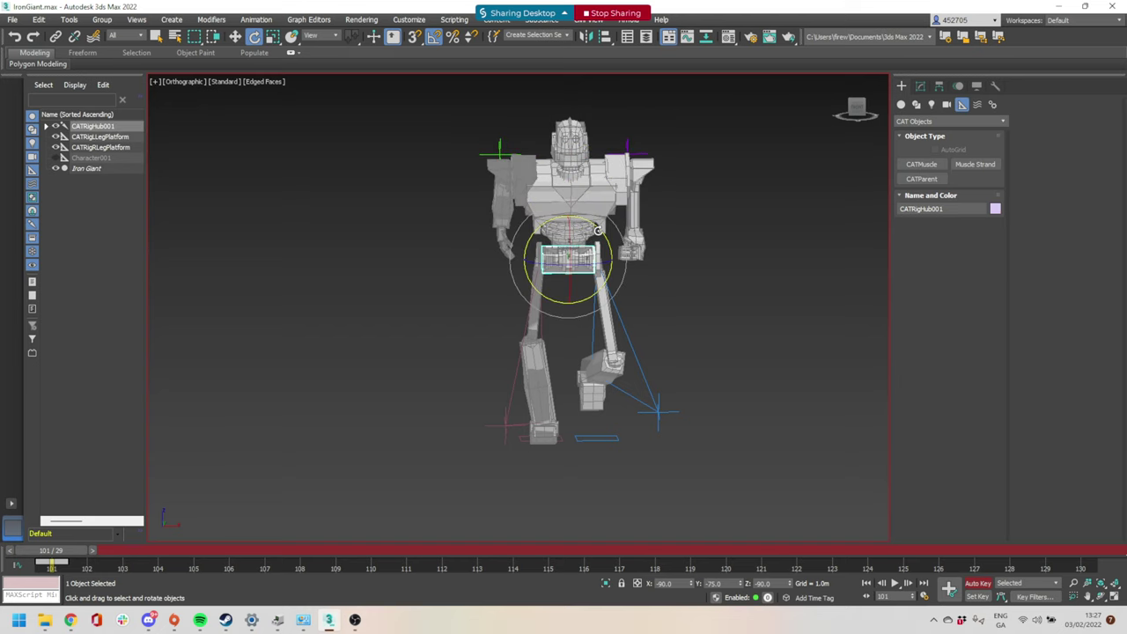
pyautogui.moveTo(599, 231); pyautogui.dragTo(604, 235)
pyautogui.click(599, 175)
pyautogui.moveTo(608, 155); pyautogui.dragTo(581, 163)
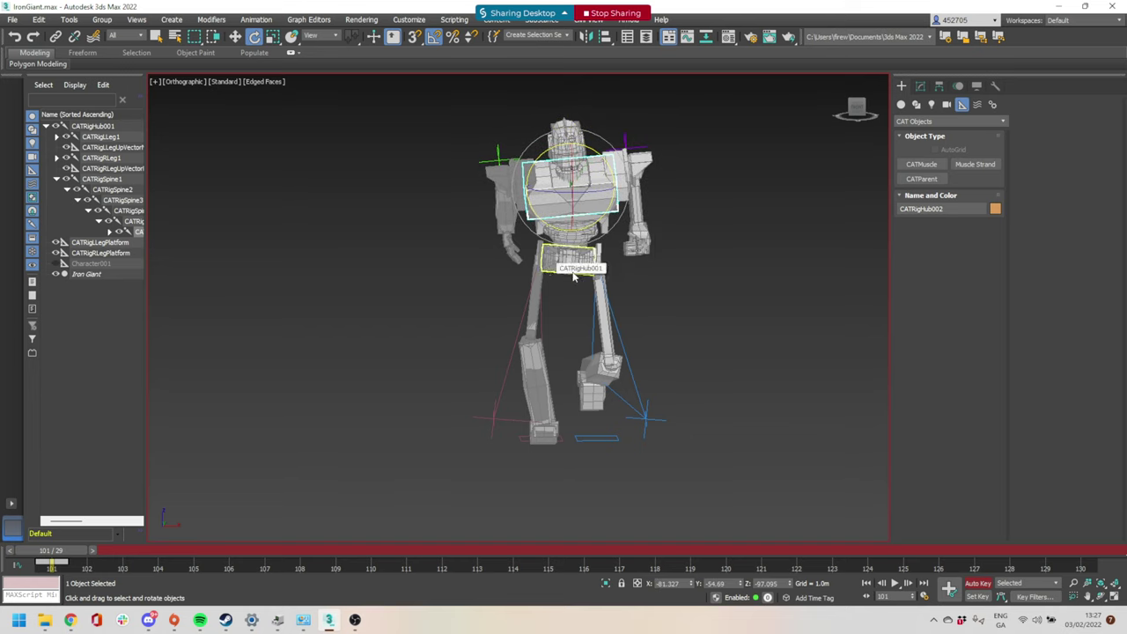
pyautogui.keyDown('alt'); pyautogui.moveTo(573, 276); pyautogui.dragTo(591, 291, button='middle'); pyautogui.keyUp('alt')
pyautogui.hotkey('ctrl', 'z')
pyautogui.hotkey('ctrl', 'z')
pyautogui.hotkey('ctrl', 'z')
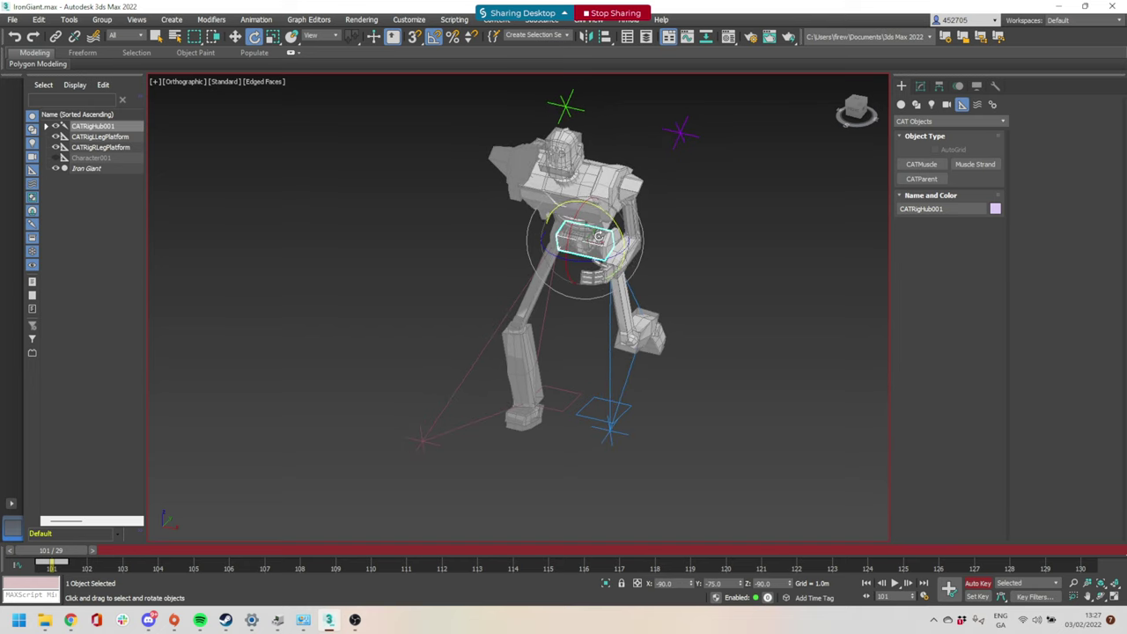
# Try twisting the chest hub CATRigHub002 about the vertical axis using the View coordinate system
pyautogui.click(573, 189)
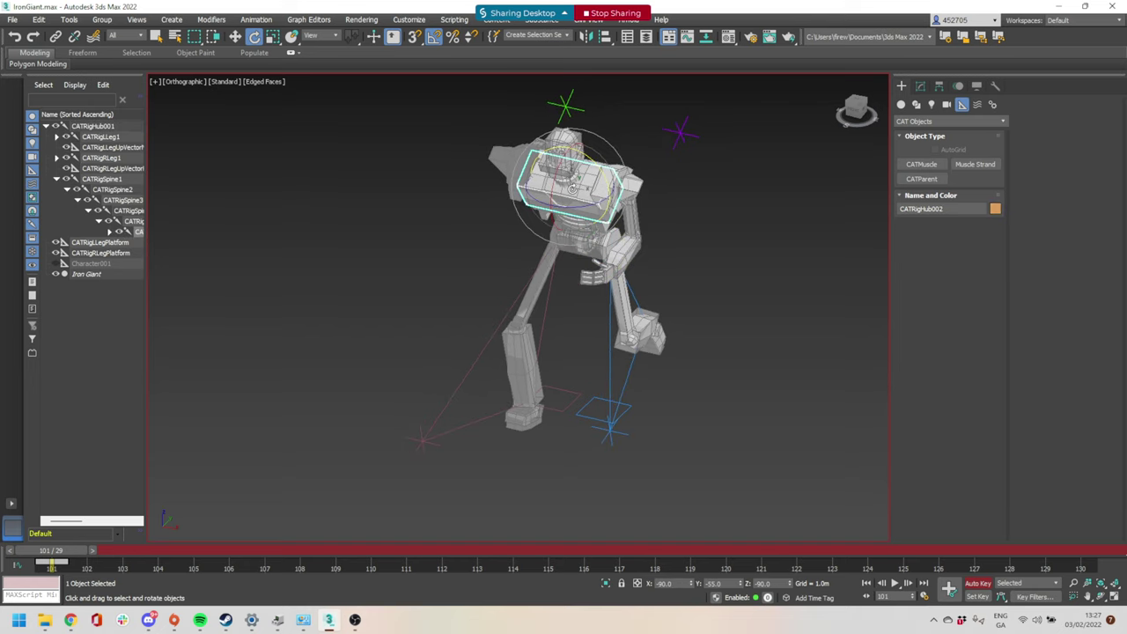
pyautogui.click(433, 37)
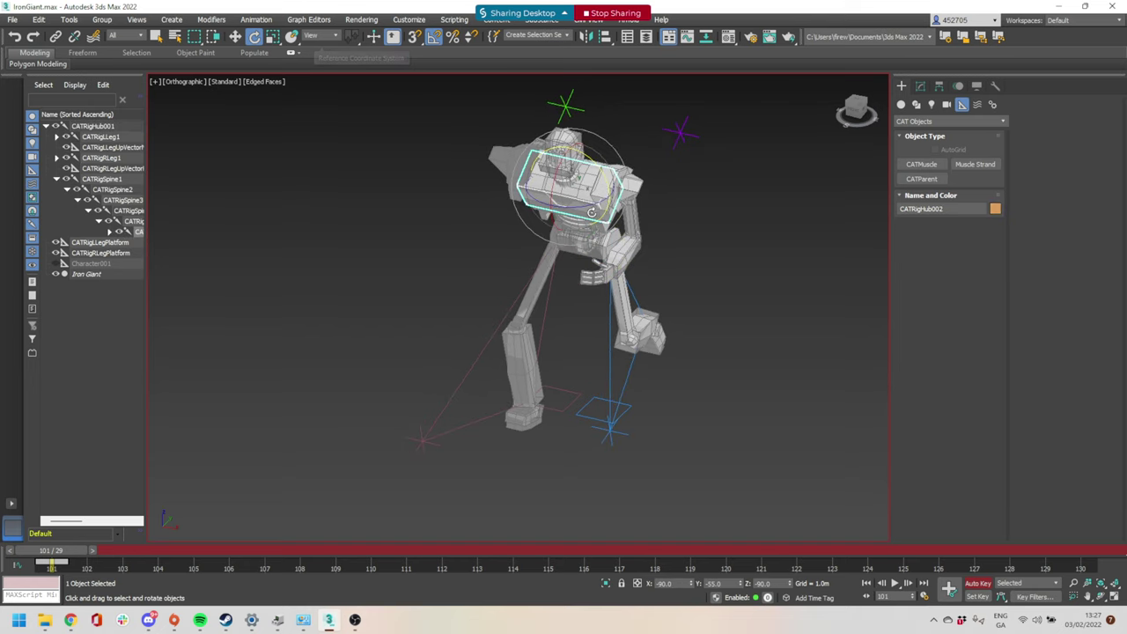
pyautogui.moveTo(584, 207); pyautogui.dragTo(564, 207)
pyautogui.keyDown('alt'); pyautogui.moveTo(603, 284); pyautogui.dragTo(624, 271, button='middle'); pyautogui.keyUp('alt')
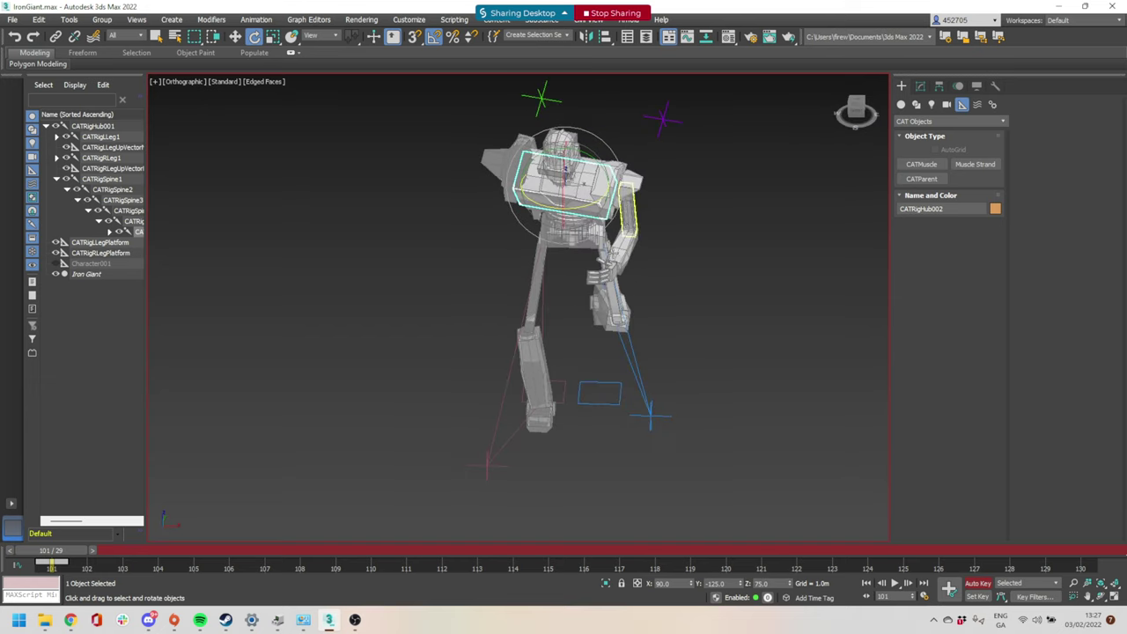
pyautogui.moveTo(574, 208); pyautogui.dragTo(674, 276)
pyautogui.hotkey('ctrl', 'z')
pyautogui.hotkey('ctrl', 'z')
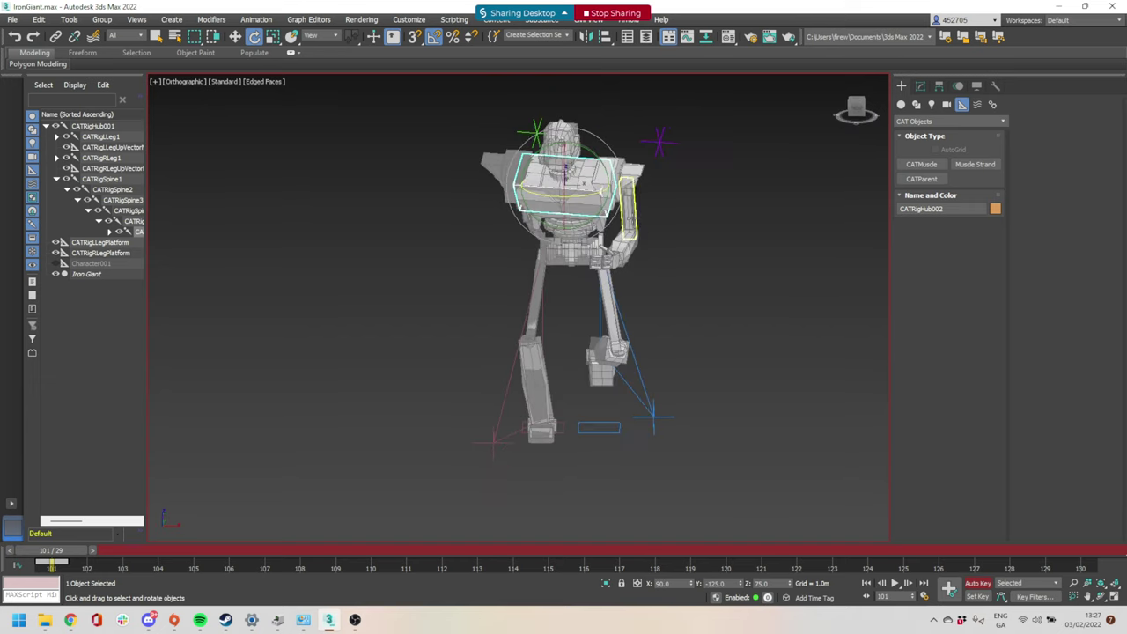
# Switch the reference coordinate system to Local and twist the chest hub CATRigHub002 about its own vertical axis
pyautogui.click(324, 36)
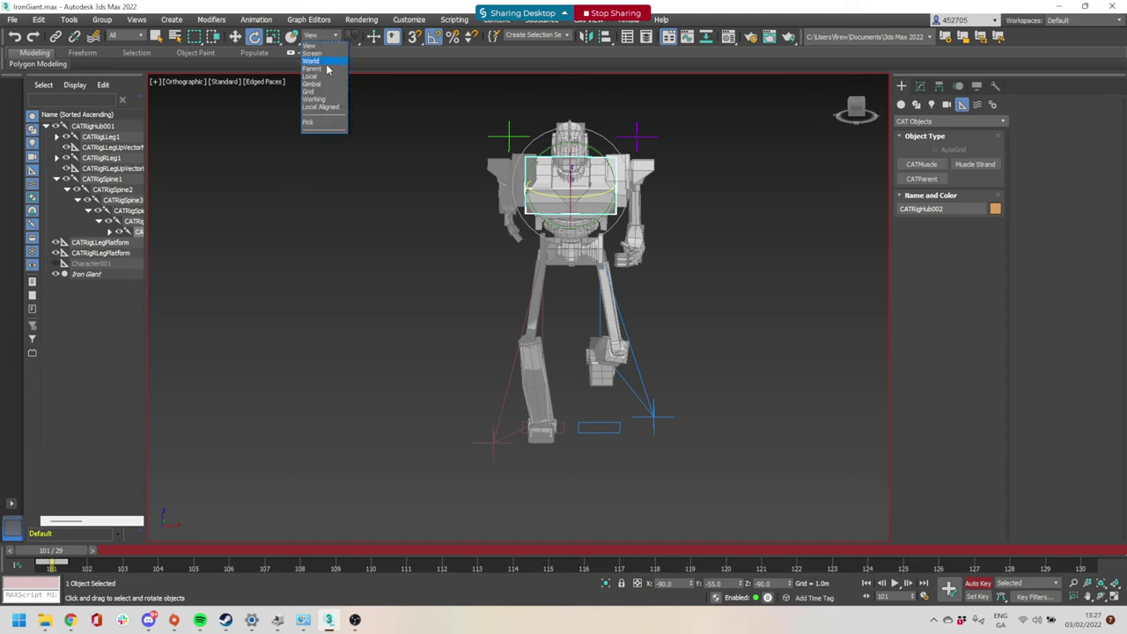
pyautogui.click(313, 76)
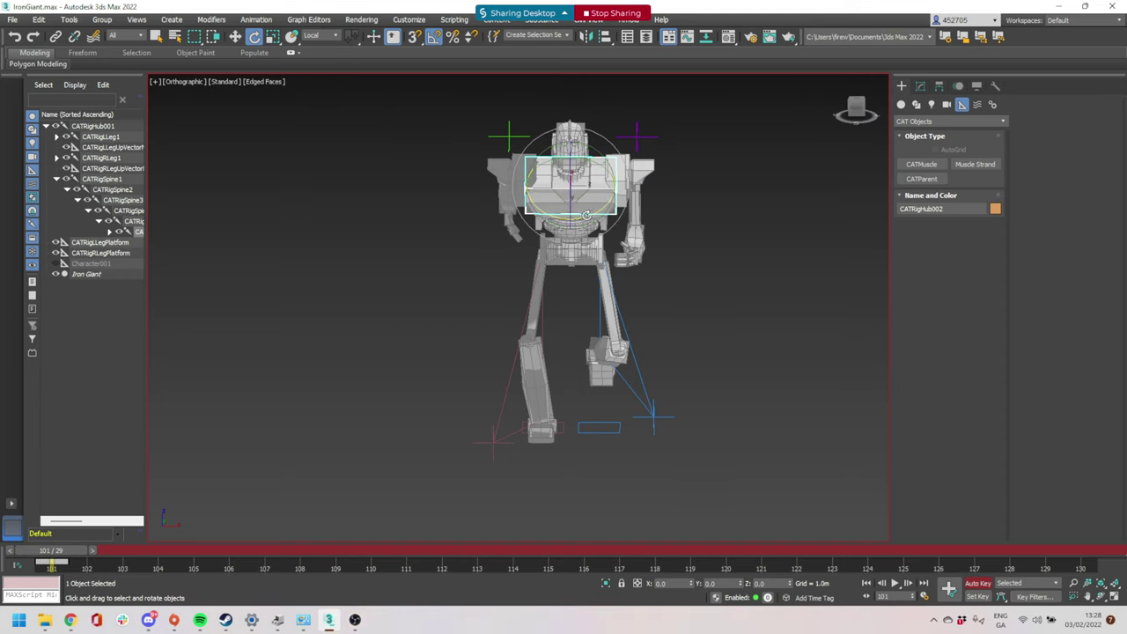
pyautogui.moveTo(586, 215); pyautogui.dragTo(582, 216)
pyautogui.moveTo(665, 243)
pyautogui.keyDown('alt'); pyautogui.mouseDown(button='middle')
pyautogui.moveTo(614, 268)
pyautogui.moveTo(676, 257)
pyautogui.mouseUp(button='middle'); pyautogui.keyUp('alt')
pyautogui.moveTo(676, 256); pyautogui.dragTo(664, 260)
# Try twisting the pelvis hub CATRigHub001 about its local vertical axis
pyautogui.click(587, 246)
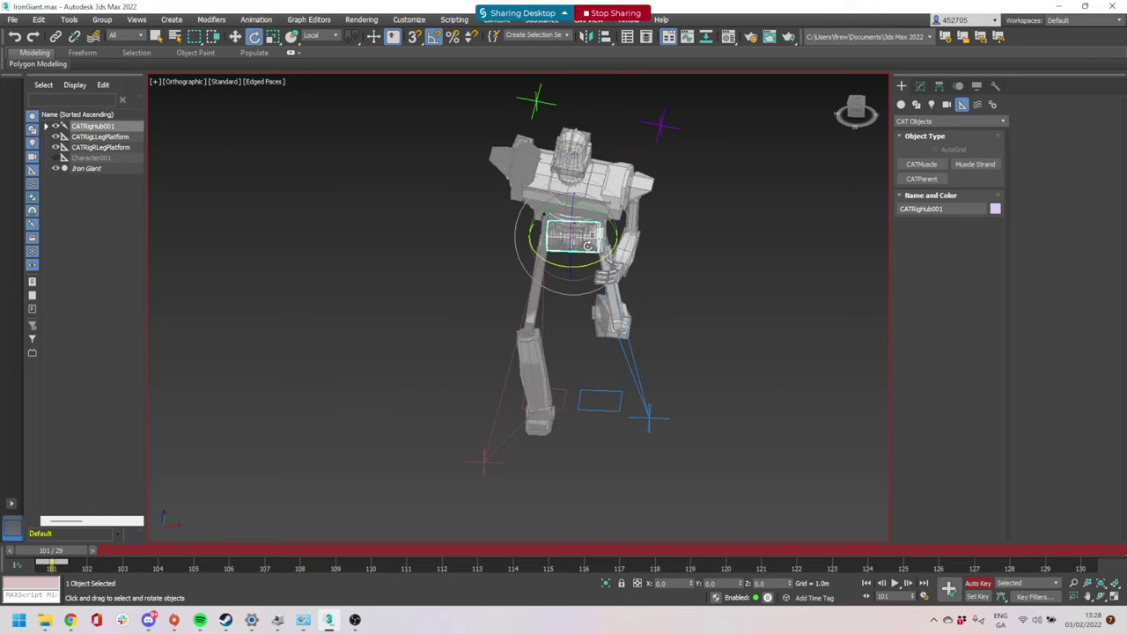
pyautogui.moveTo(597, 260); pyautogui.dragTo(605, 370)
pyautogui.keyDown('alt'); pyautogui.moveTo(597, 343); pyautogui.dragTo(631, 335, button='middle'); pyautogui.keyUp('alt')
pyautogui.keyDown('alt'); pyautogui.moveTo(679, 389); pyautogui.dragTo(666, 356, button='middle'); pyautogui.keyUp('alt')
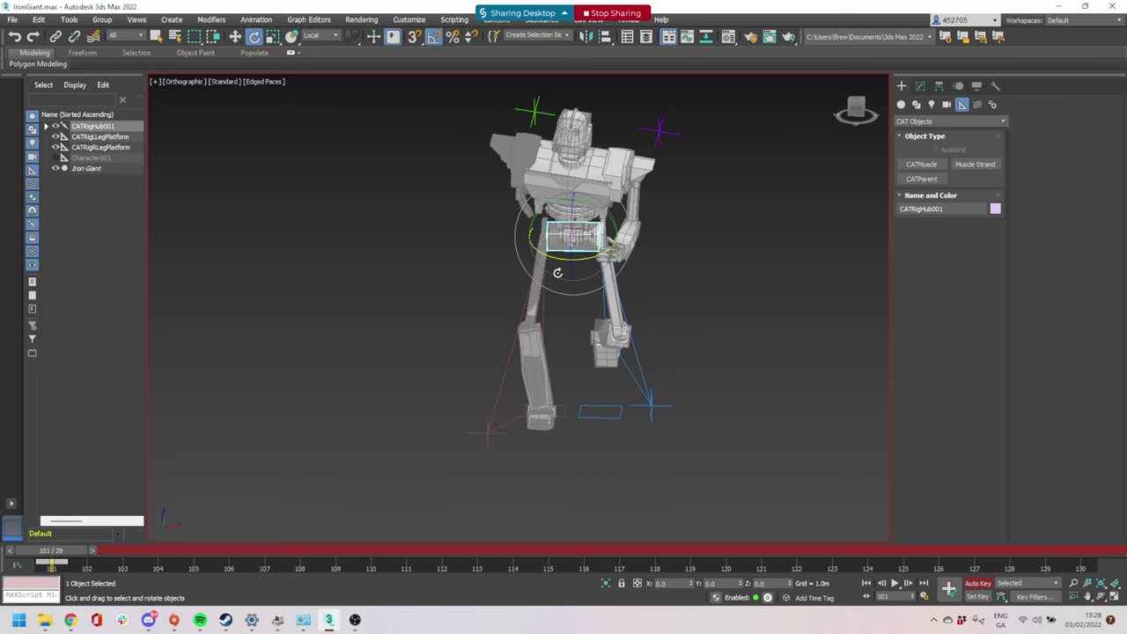
# Select the whole rig hierarchy, copy its keys from frame 101 to frame 130, and go to frame 115
pyautogui.doubleClick(582, 239)
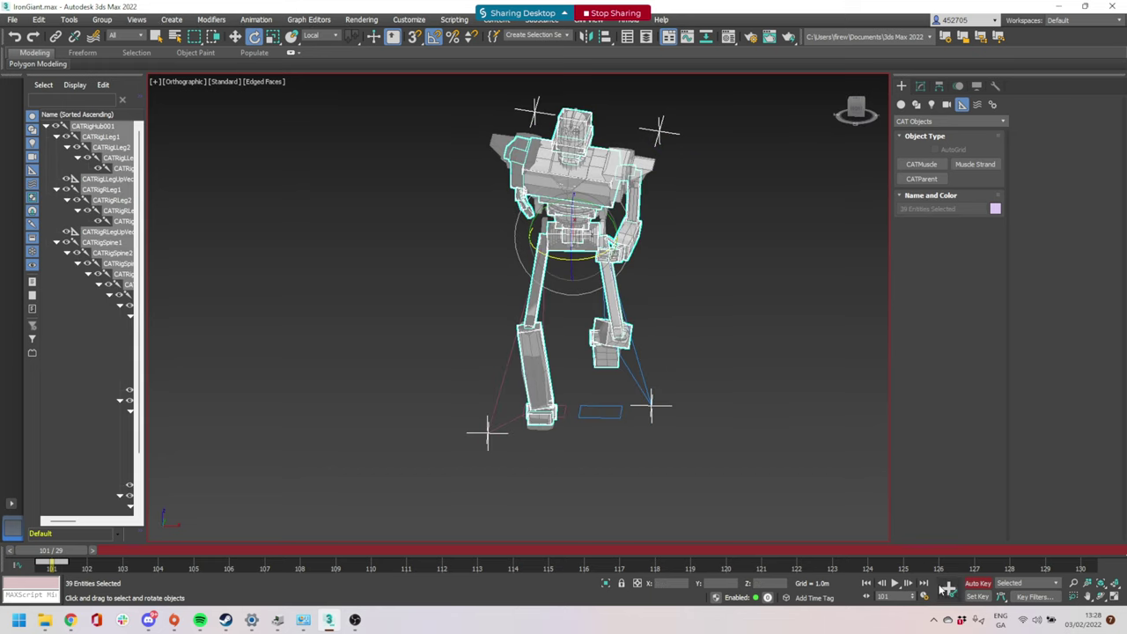
pyautogui.keyDown('shift'); pyautogui.moveTo(51, 563); pyautogui.dragTo(755, 555); pyautogui.keyUp('shift')
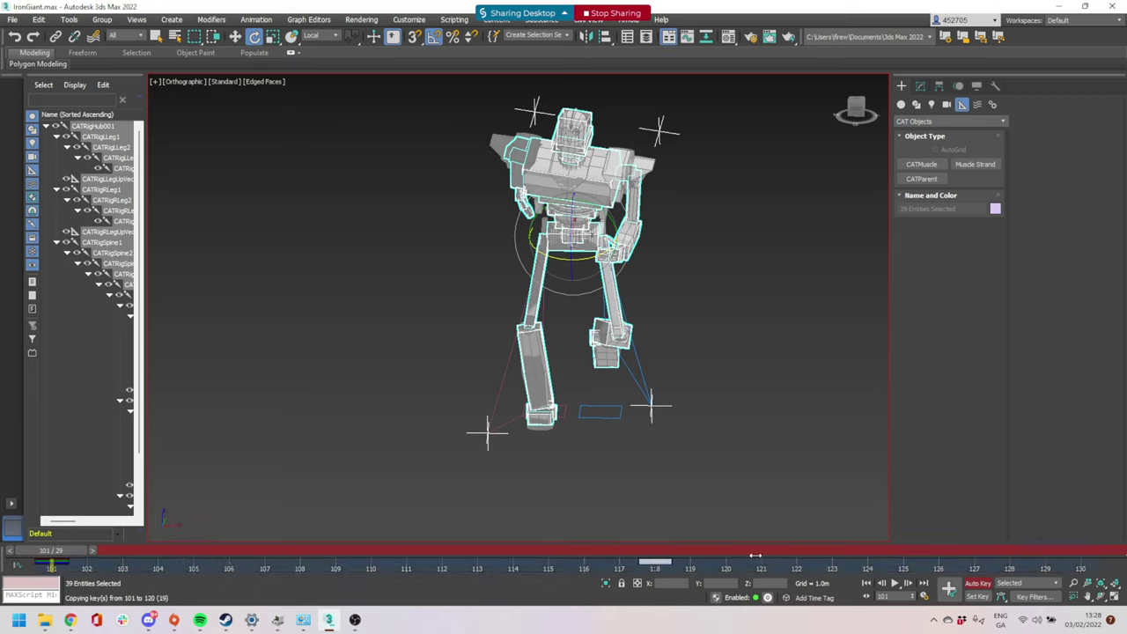
pyautogui.moveTo(1037, 554); pyautogui.dragTo(568, 557)
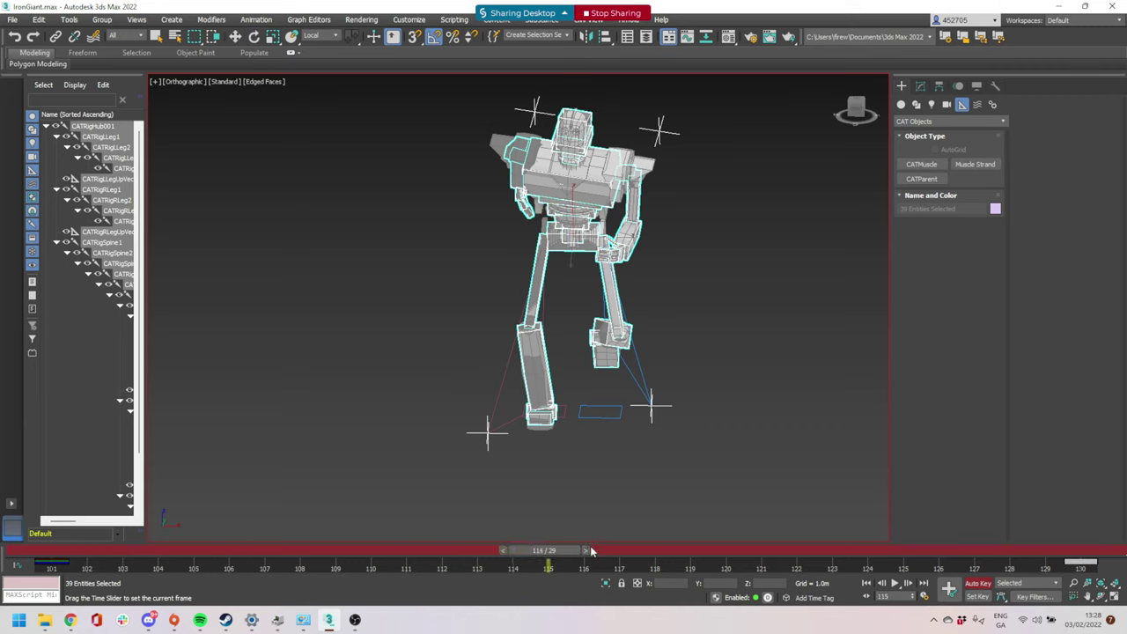
# At frame 115, twist the chest hub CATRigHub002 toward the opposite side
pyautogui.press('e')
pyautogui.keyDown('alt'); pyautogui.moveTo(777, 406); pyautogui.dragTo(671, 398, button='middle'); pyautogui.keyUp('alt')
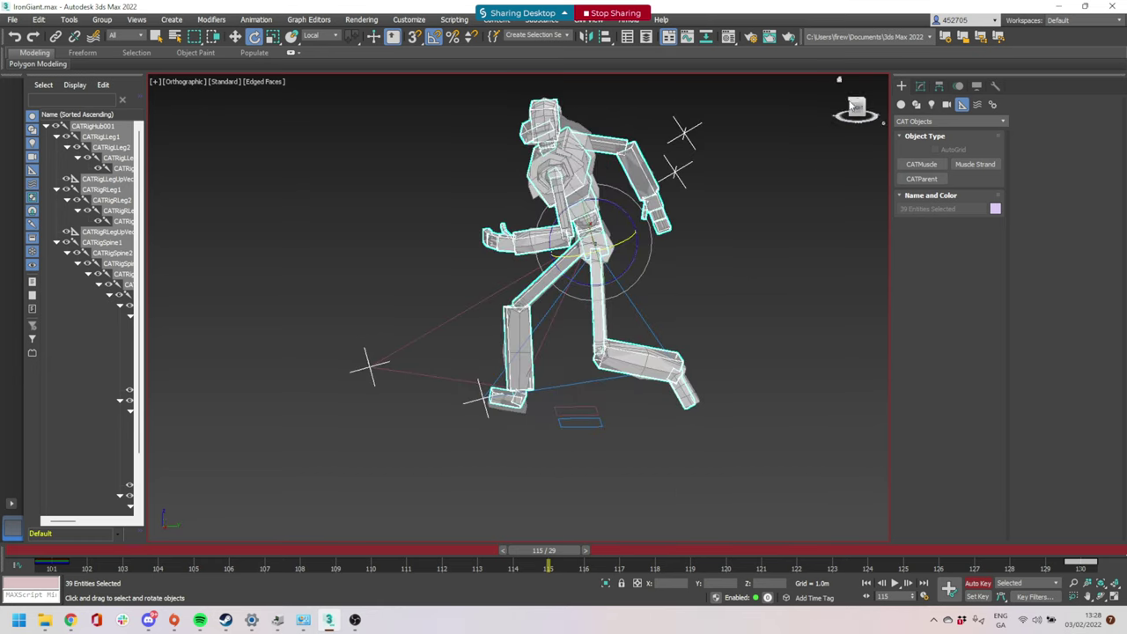
pyautogui.click(860, 111)
pyautogui.keyDown('alt'); pyautogui.moveTo(719, 296); pyautogui.dragTo(666, 301, button='middle'); pyautogui.keyUp('alt')
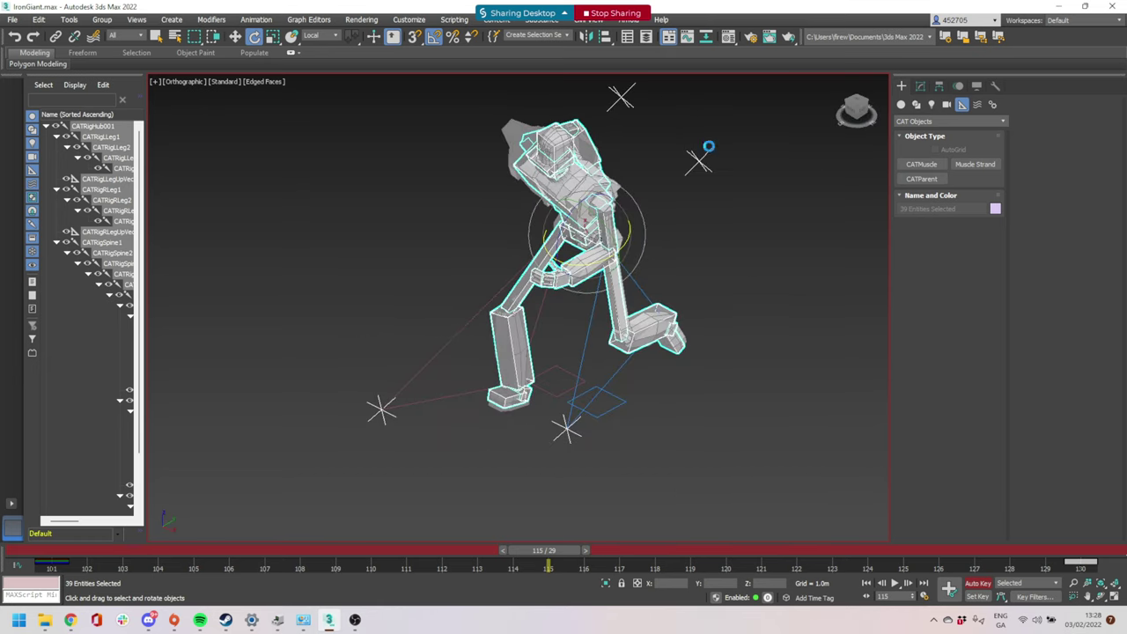
pyautogui.click(701, 159)
pyautogui.click(586, 185)
pyautogui.moveTo(597, 196); pyautogui.dragTo(606, 162)
pyautogui.keyDown('alt'); pyautogui.moveTo(563, 200); pyautogui.dragTo(547, 181, button='middle'); pyautogui.keyUp('alt')
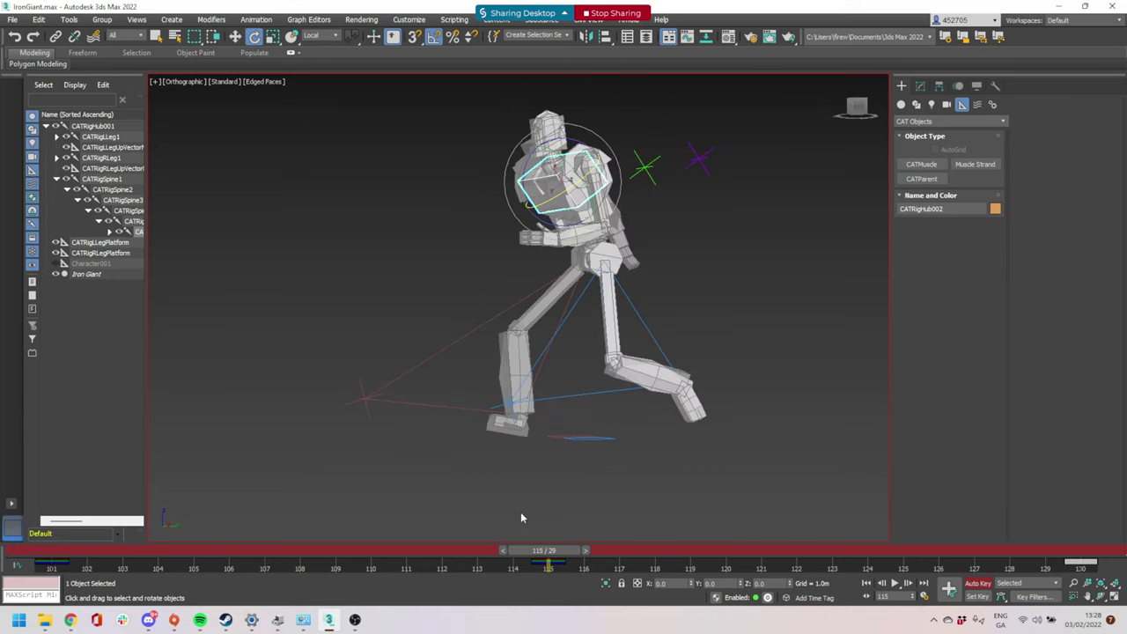
# Move the right ankle back and up at frame 115 so the right leg trails behind the body
pyautogui.click(520, 420)
pyautogui.press('w')
pyautogui.keyDown('alt'); pyautogui.moveTo(574, 417); pyautogui.dragTo(547, 416, button='middle'); pyautogui.keyUp('alt')
pyautogui.moveTo(539, 392); pyautogui.dragTo(666, 368)
pyautogui.keyDown('alt'); pyautogui.moveTo(679, 379); pyautogui.dragTo(700, 401, button='middle'); pyautogui.keyUp('alt')
# Rotate the right foot bone CATRigAnkleBone001 so its toes point down
pyautogui.click(640, 407)
pyautogui.press('e')
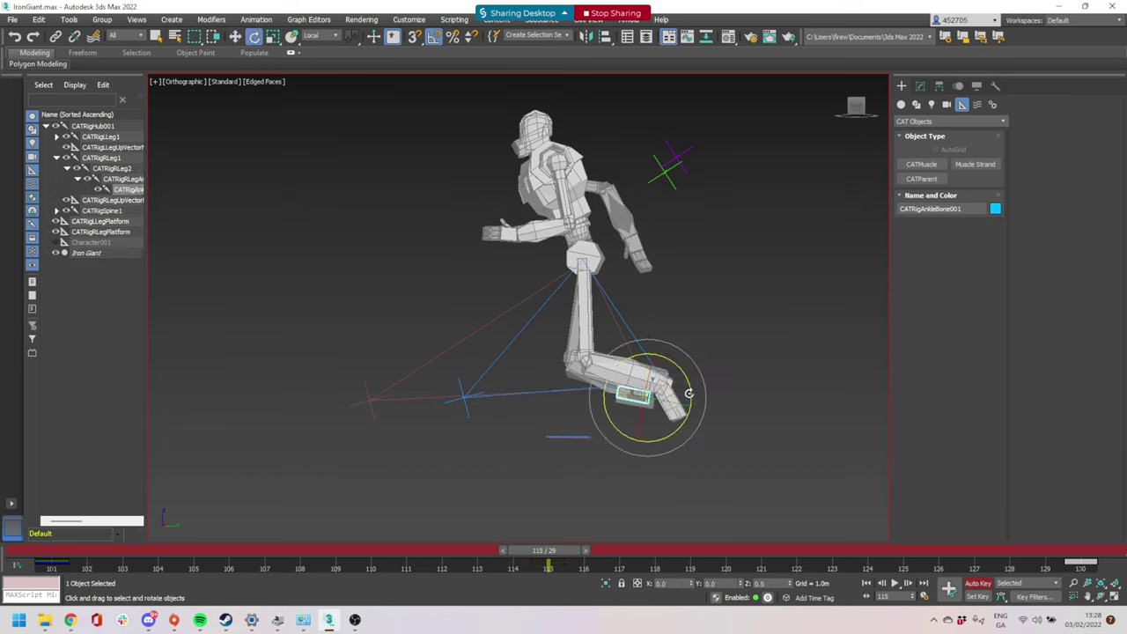
pyautogui.moveTo(694, 388); pyautogui.dragTo(654, 316)
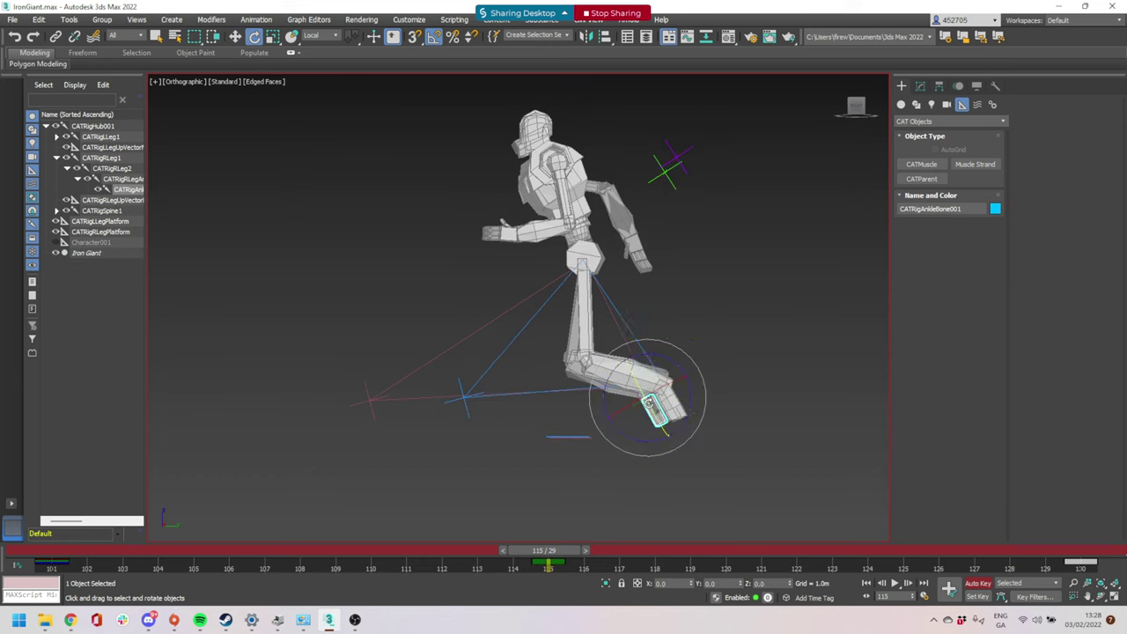
# Move the left ankle CATRigLLegAnkle forward and down at frame 115 so the left leg strides ahead of the body
pyautogui.click(852, 145)
pyautogui.click(855, 105)
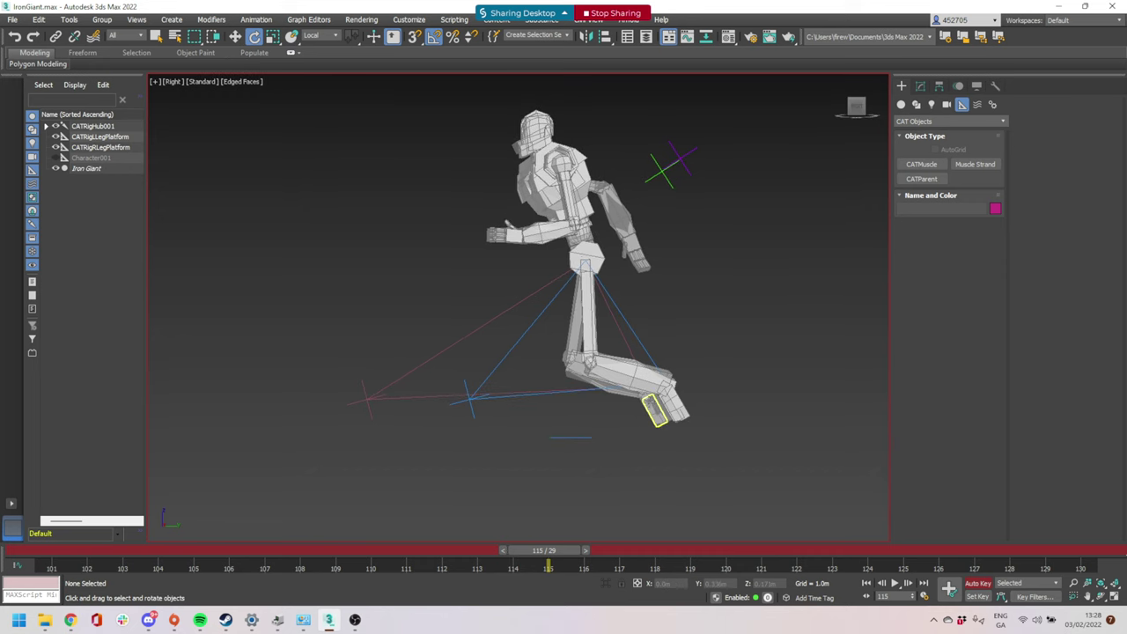
pyautogui.click(655, 405)
pyautogui.press('w')
pyautogui.moveTo(666, 373); pyautogui.dragTo(561, 419)
pyautogui.click(703, 374)
pyautogui.click(664, 388)
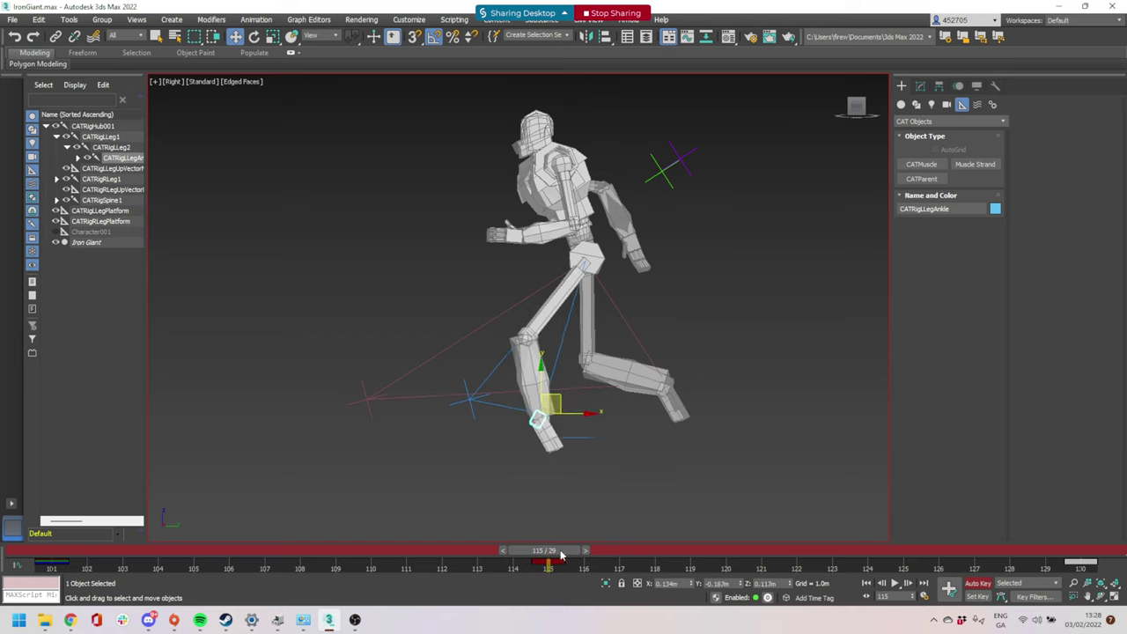
pyautogui.moveTo(562, 555)
pyautogui.mouseDown()
pyautogui.moveTo(18, 551)
pyautogui.moveTo(405, 551)
pyautogui.moveTo(574, 570)
pyautogui.mouseUp()
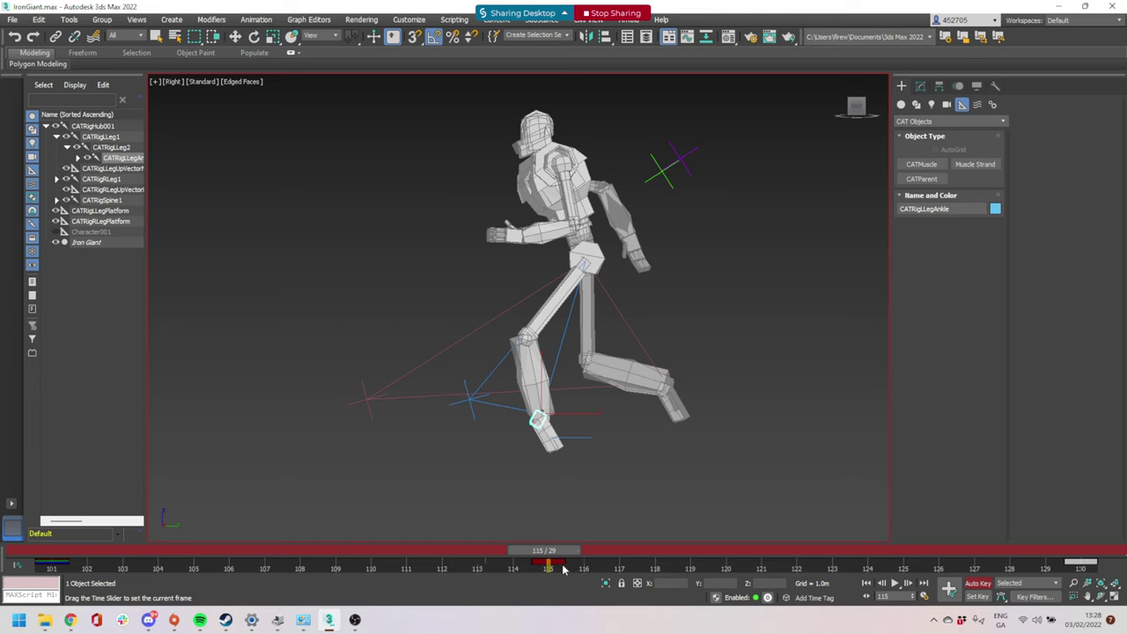
# At frame 115, shift the left ankle CATRigLLegAnkle slightly forward and rotate the left foot so its toes point ahead
pyautogui.press('w')
pyautogui.moveTo(585, 411)
pyautogui.mouseDown()
pyautogui.moveTo(528, 413)
pyautogui.moveTo(565, 414)
pyautogui.mouseUp()
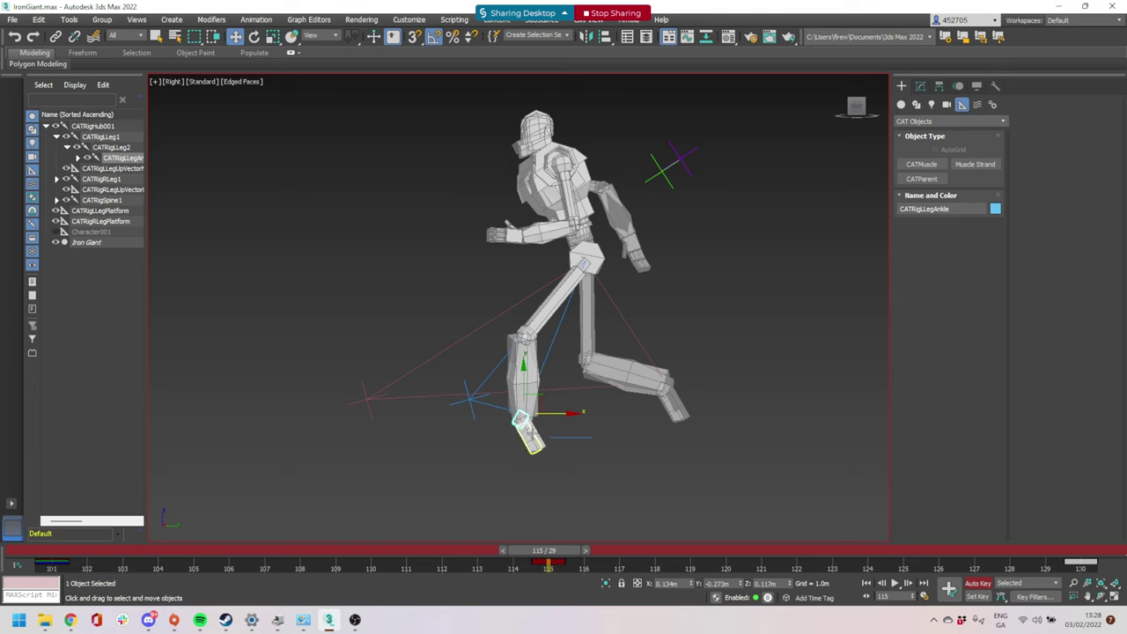
pyautogui.click(528, 433)
pyautogui.press('e')
pyautogui.moveTo(551, 396); pyautogui.dragTo(611, 448)
pyautogui.click(610, 443)
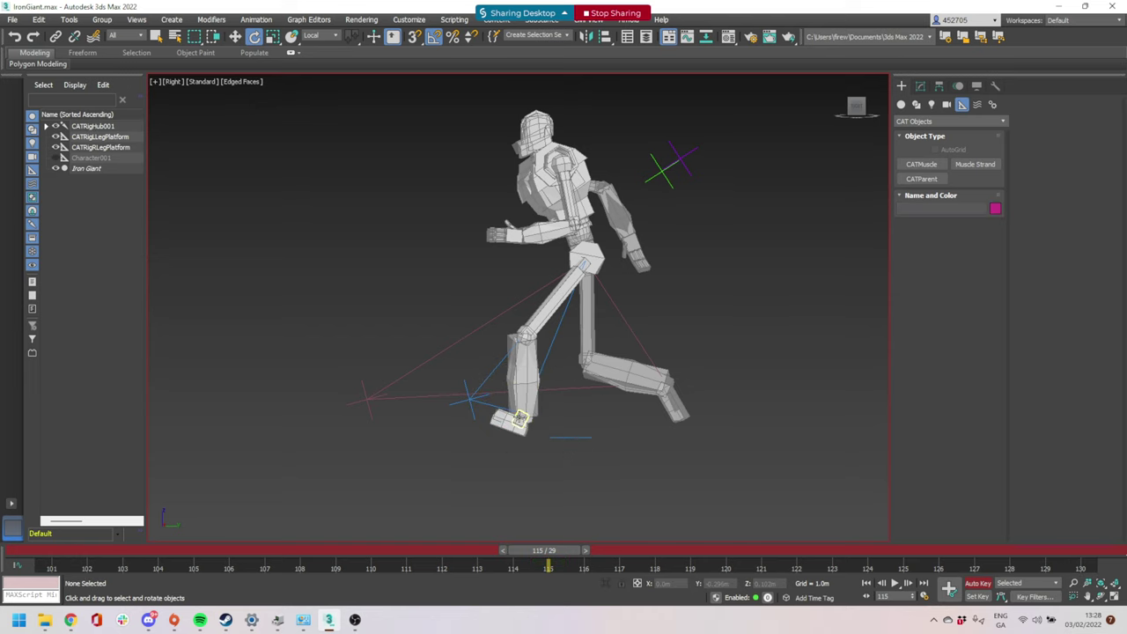
pyautogui.click(520, 419)
pyautogui.press('w')
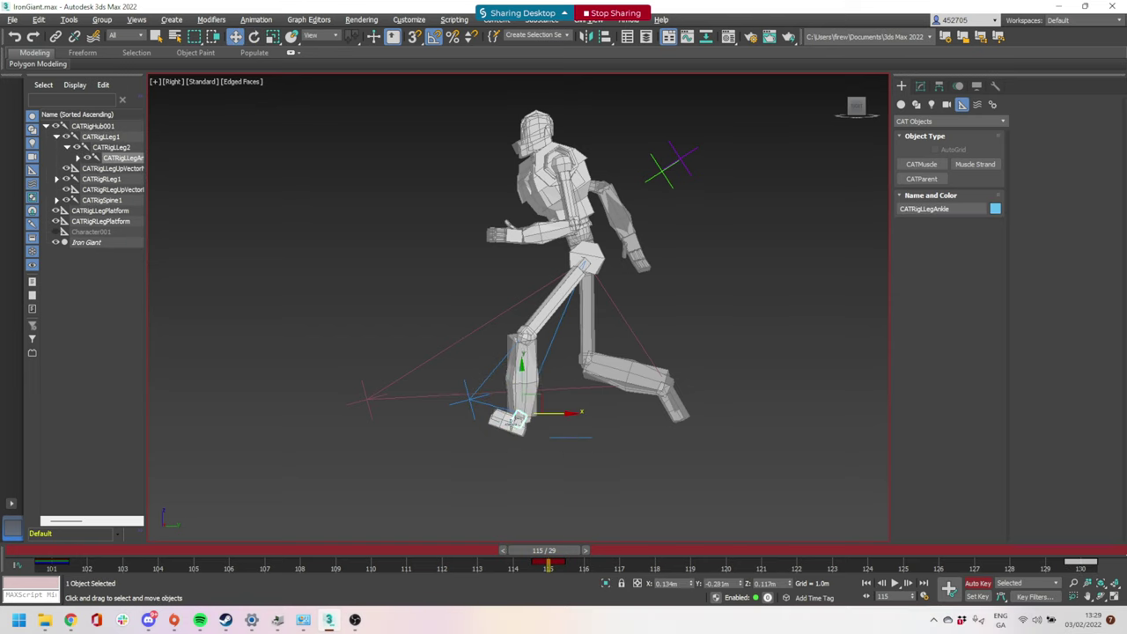
# At frame 115, move the left leg's up-vector node in line with the leg and CATRigRLegUpVectorNode outward, then compare against earlier frames
pyautogui.keyDown('alt'); pyautogui.moveTo(518, 421); pyautogui.dragTo(569, 470, button='middle'); pyautogui.keyUp('alt')
pyautogui.click(547, 456)
pyautogui.moveTo(571, 449); pyautogui.dragTo(439, 492)
pyautogui.click(358, 469)
pyautogui.keyDown('alt'); pyautogui.moveTo(358, 469); pyautogui.dragTo(371, 450, button='middle'); pyautogui.keyUp('alt')
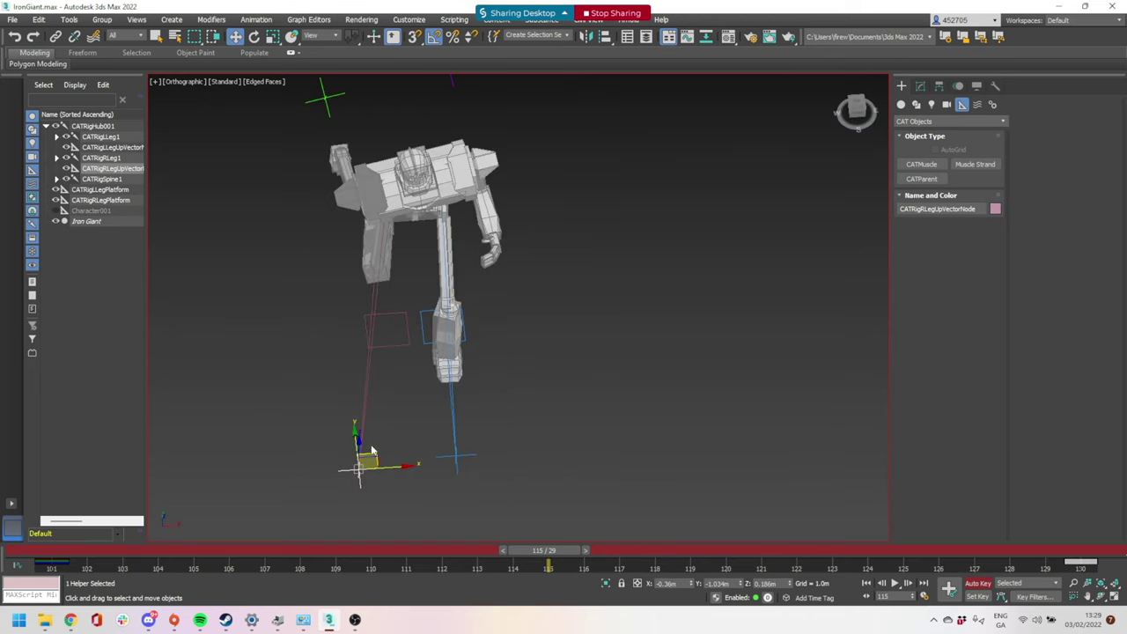
pyautogui.moveTo(374, 451); pyautogui.dragTo(312, 410)
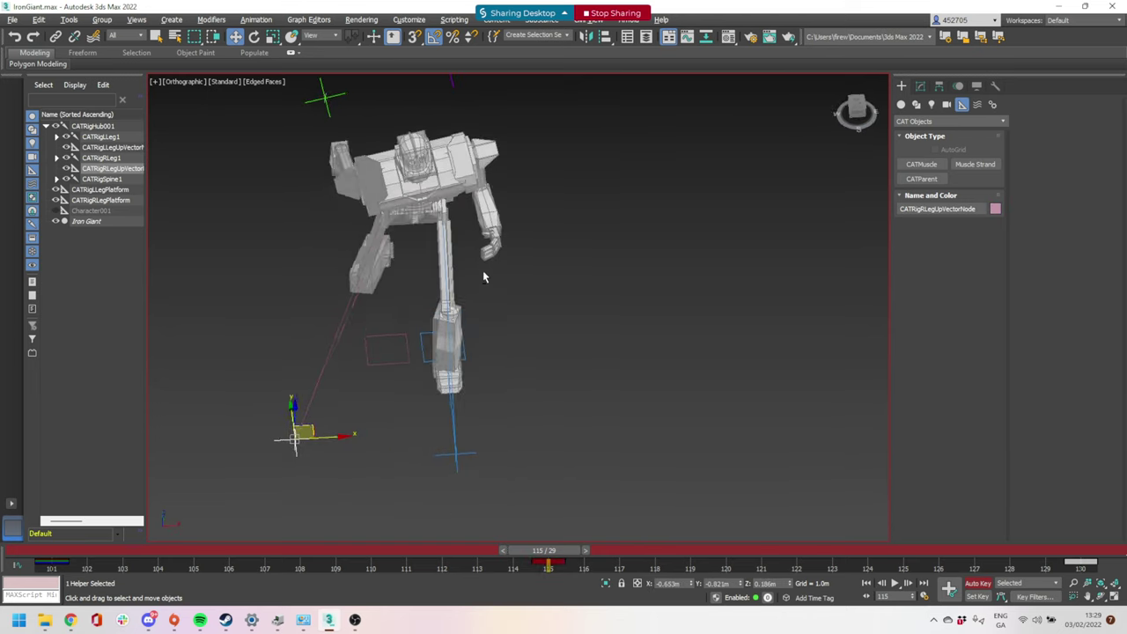
pyautogui.keyDown('alt'); pyautogui.moveTo(483, 270); pyautogui.dragTo(473, 317, button='middle'); pyautogui.keyUp('alt')
pyautogui.moveTo(550, 564); pyautogui.dragTo(226, 554)
pyautogui.moveTo(149, 543); pyautogui.dragTo(568, 552)
# Swing the left hand CATRigLArmPalm behind the body at frame 115 and rotate the palm about 110 degrees so it hangs down
pyautogui.press('w')
pyautogui.keyDown('alt'); pyautogui.moveTo(623, 289); pyautogui.dragTo(529, 363, button='middle'); pyautogui.keyUp('alt')
pyautogui.click(484, 349)
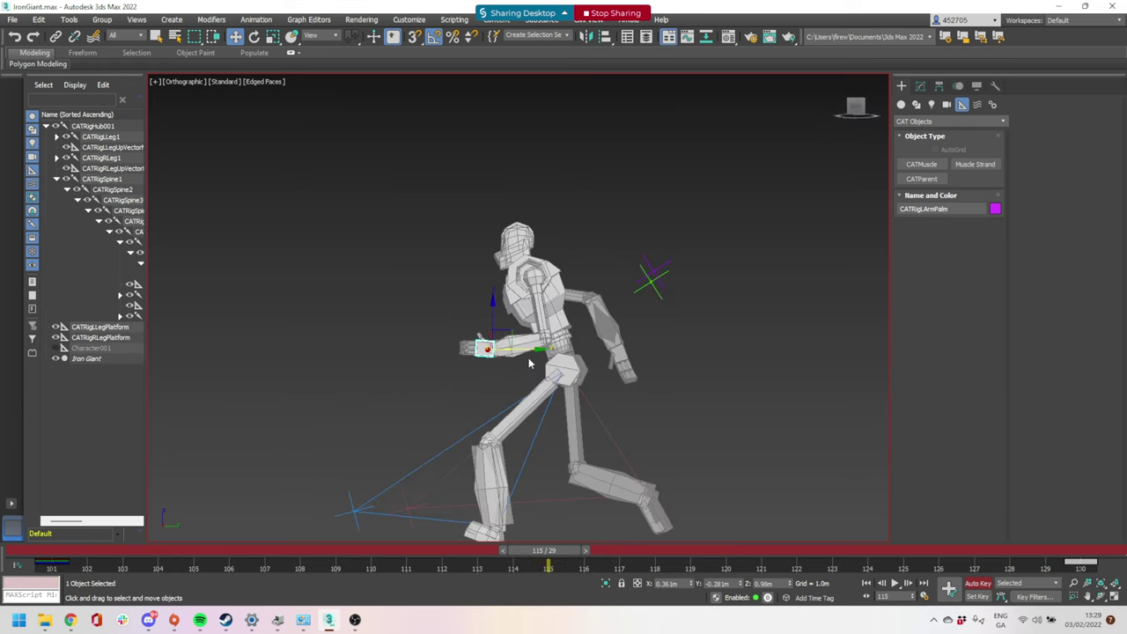
pyautogui.moveTo(510, 337); pyautogui.dragTo(601, 340)
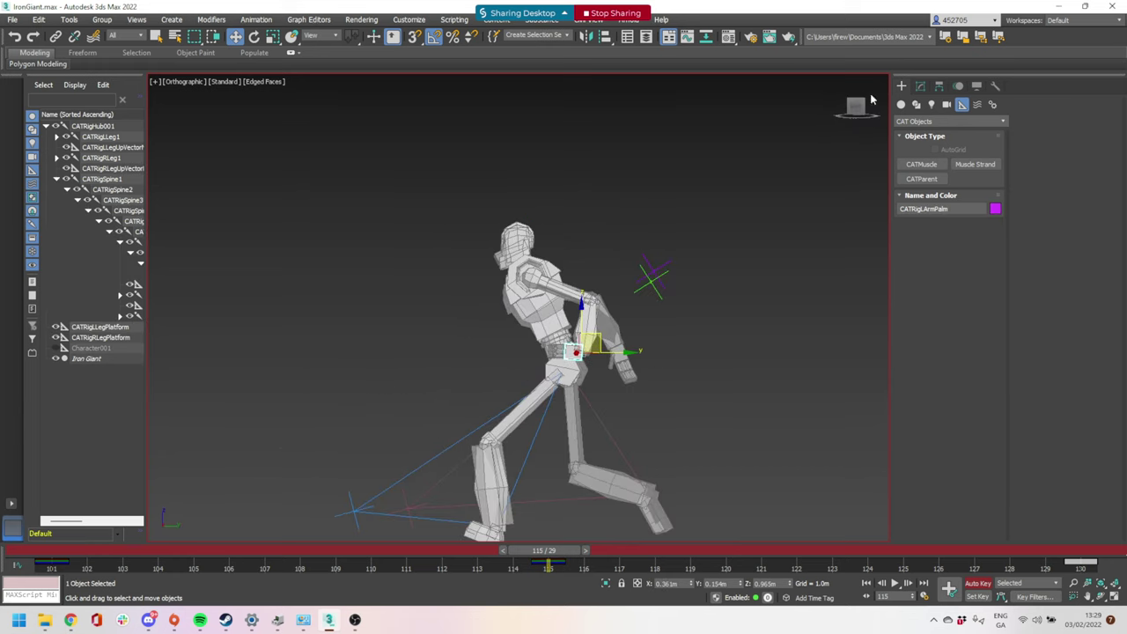
pyautogui.click(863, 112)
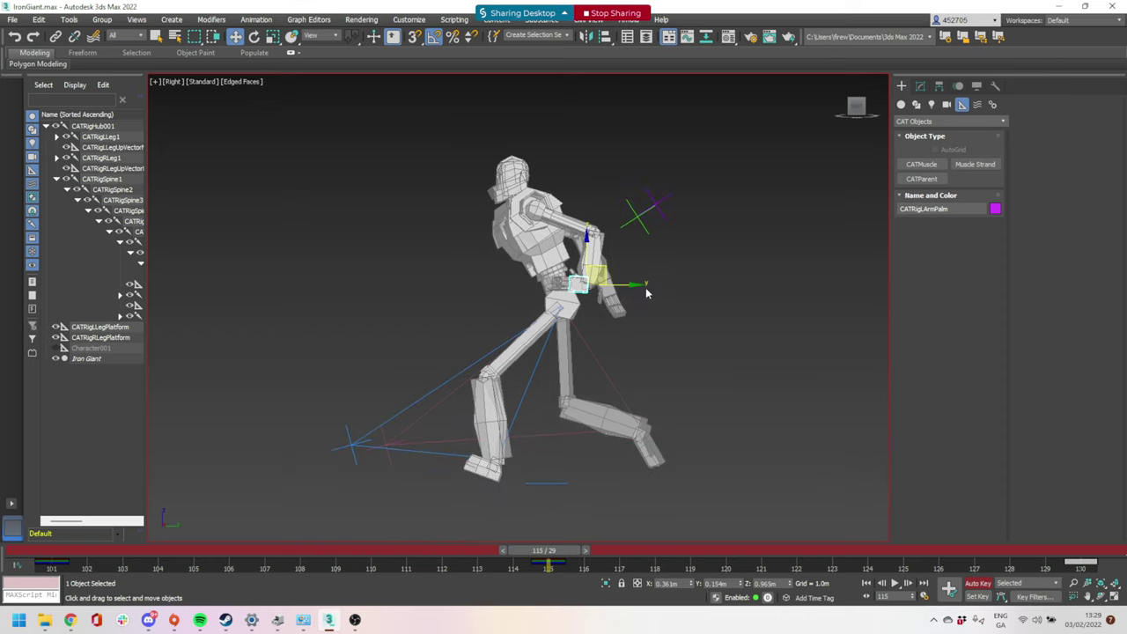
pyautogui.press('e')
pyautogui.moveTo(629, 276); pyautogui.dragTo(622, 210)
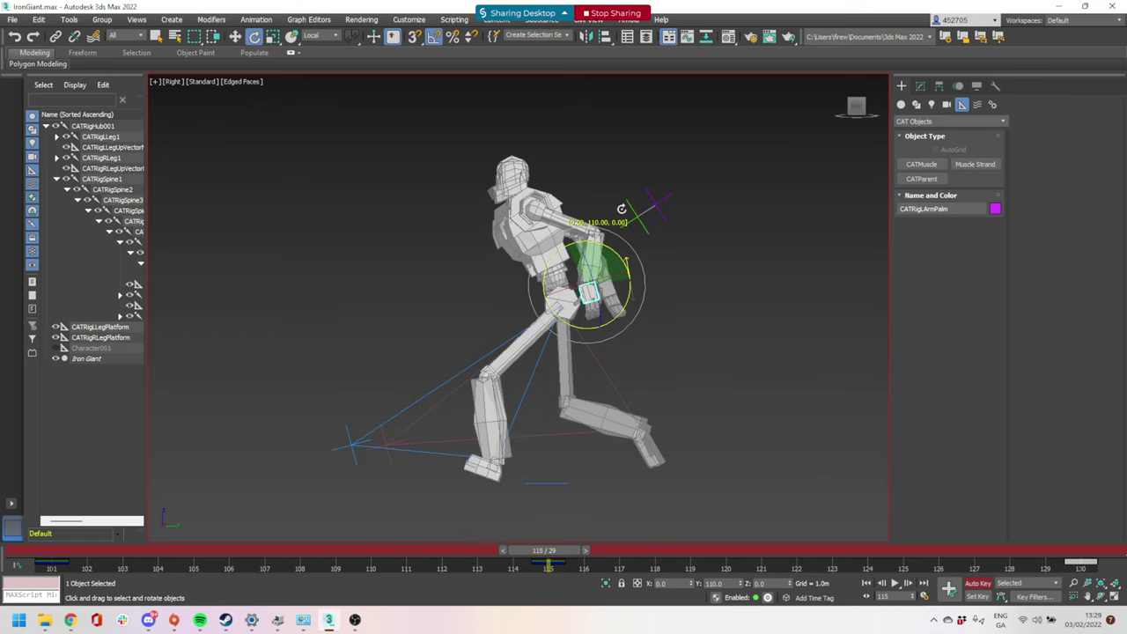
# Bring the right hand CATRigRArmPalm in front of the body at frame 115 and rotate its palm about 120 degrees to point forward
pyautogui.press('w')
pyautogui.moveTo(608, 274); pyautogui.dragTo(530, 309)
pyautogui.press('e')
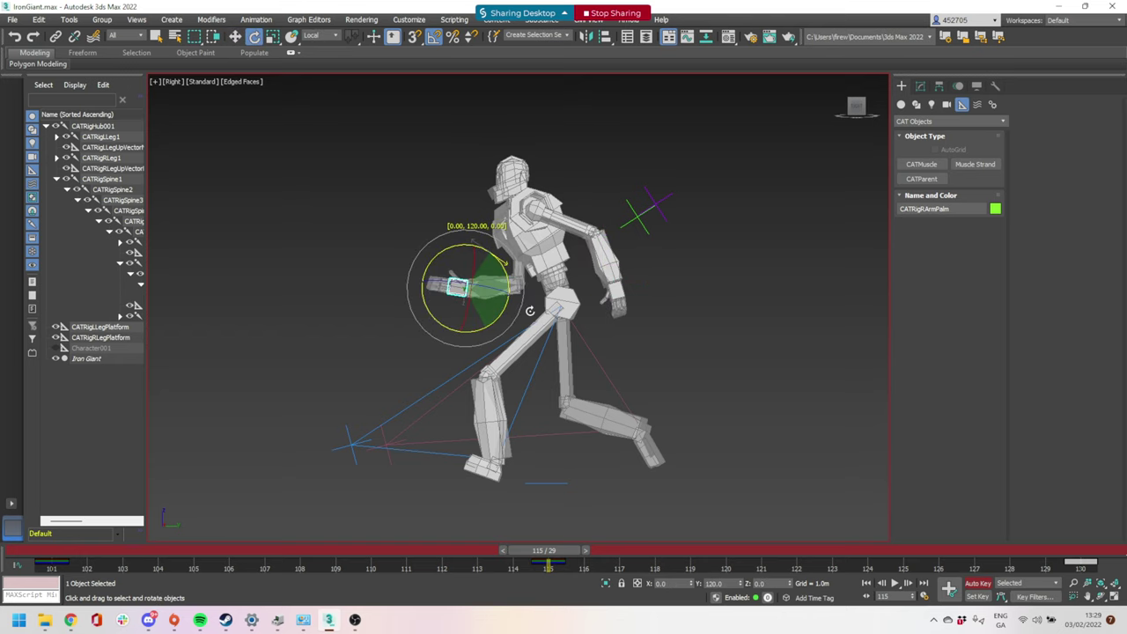
pyautogui.moveTo(563, 552)
pyautogui.mouseDown()
pyautogui.moveTo(38, 554)
pyautogui.moveTo(475, 578)
pyautogui.moveTo(555, 566)
pyautogui.mouseUp()
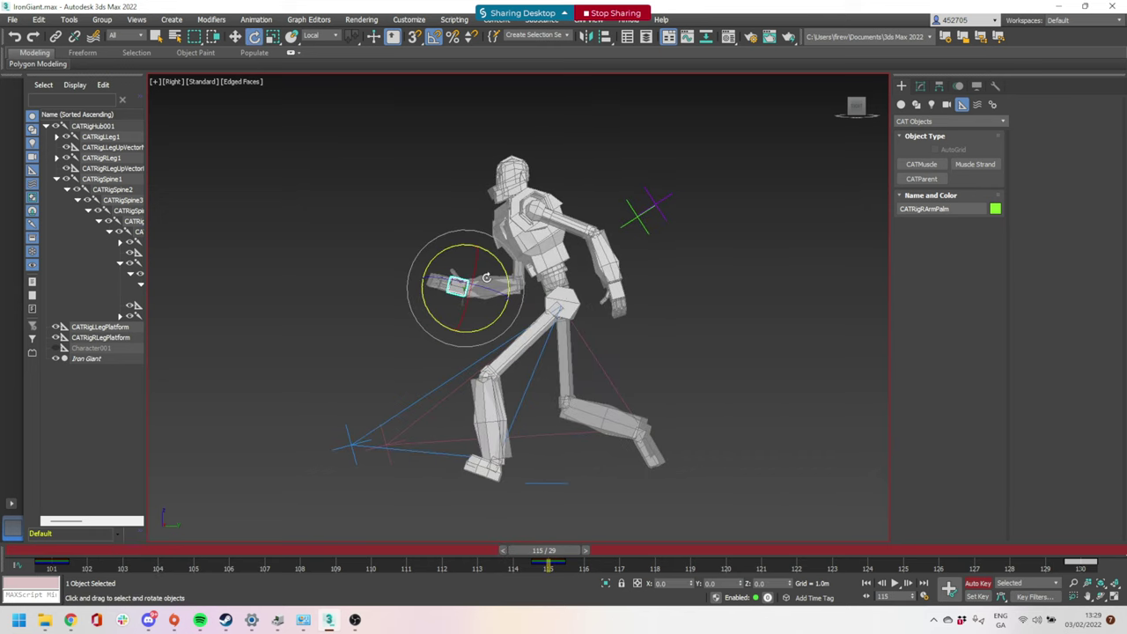
# Nudge CATRigLArmPalm slightly further back and up at frame 115 after scrubbing to check the arm swing
pyautogui.press('w')
pyautogui.click(613, 292)
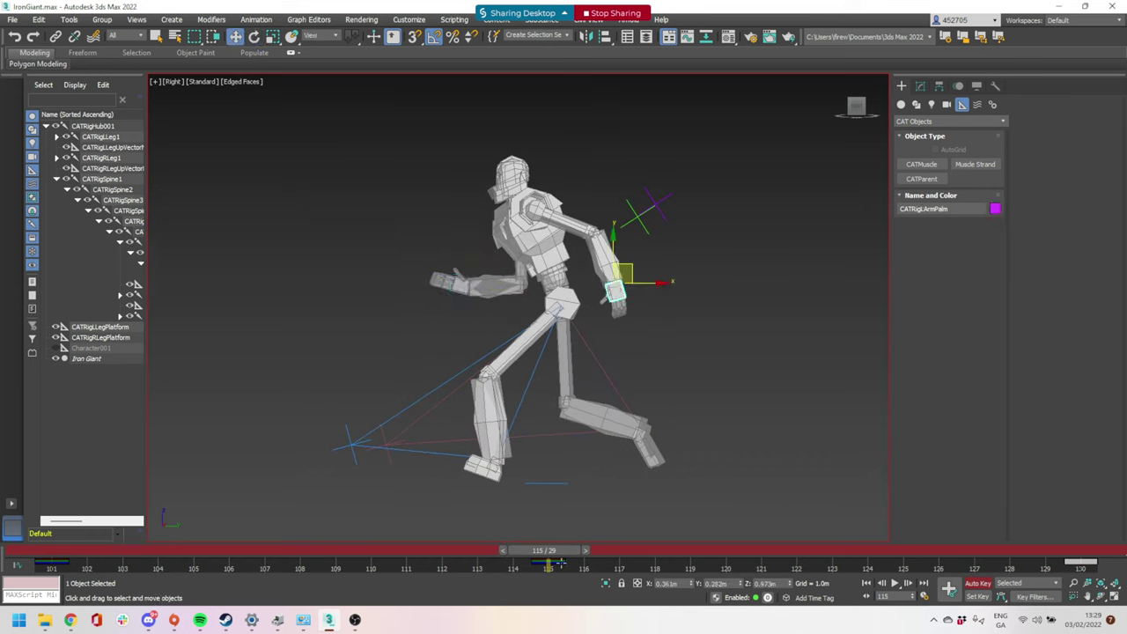
pyautogui.moveTo(547, 550); pyautogui.dragTo(406, 550)
pyautogui.click(529, 544)
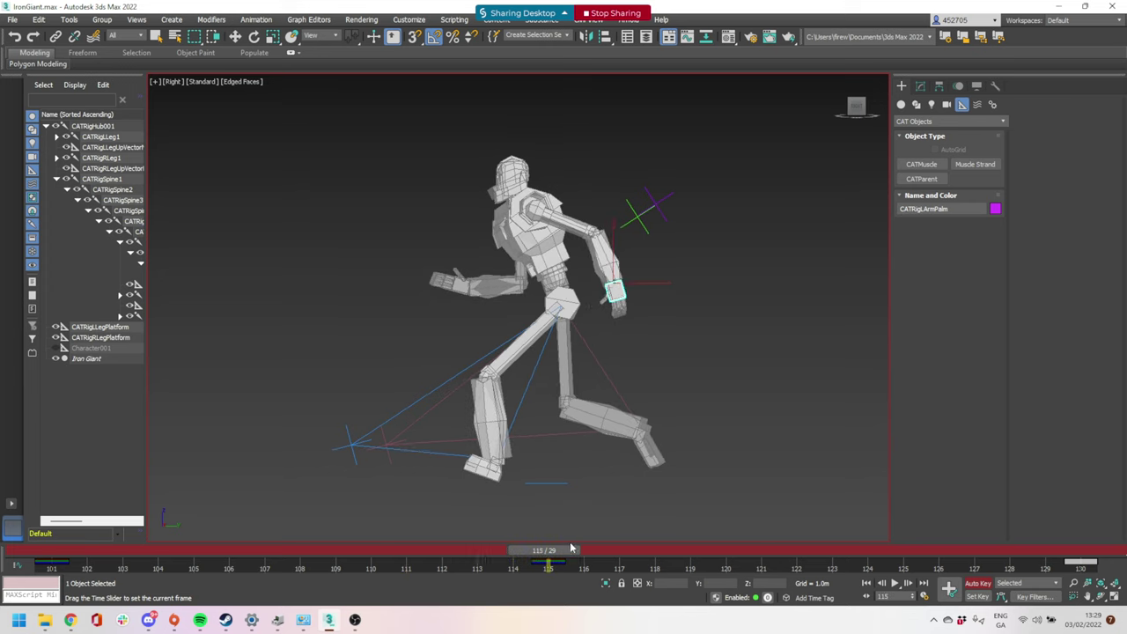
pyautogui.moveTo(630, 264); pyautogui.dragTo(636, 259)
pyautogui.moveTo(562, 551)
pyautogui.mouseDown()
pyautogui.moveTo(173, 537)
pyautogui.moveTo(1016, 564)
pyautogui.moveTo(545, 551)
pyautogui.mouseUp()
# At frame 101, rotate the head bone CATRigHeadr to sit upright, then return to frame 115
pyautogui.keyDown('alt'); pyautogui.moveTo(498, 296); pyautogui.dragTo(548, 276, button='middle'); pyautogui.keyUp('alt')
pyautogui.click(491, 204)
pyautogui.press('e')
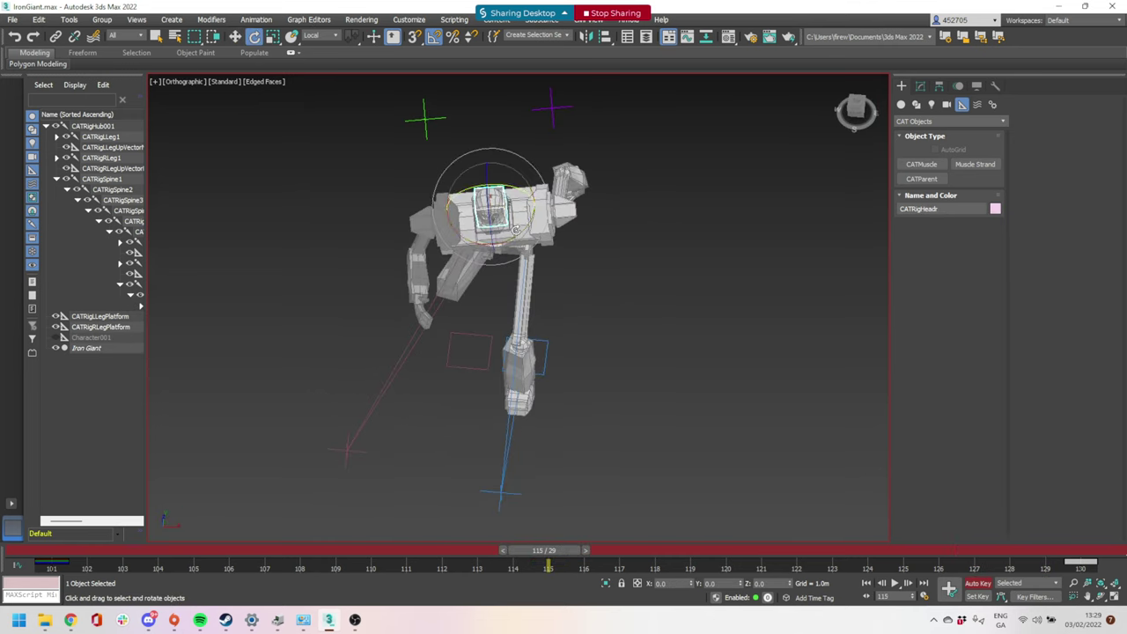
pyautogui.keyDown('alt'); pyautogui.moveTo(514, 233); pyautogui.dragTo(535, 185, button='middle'); pyautogui.keyUp('alt')
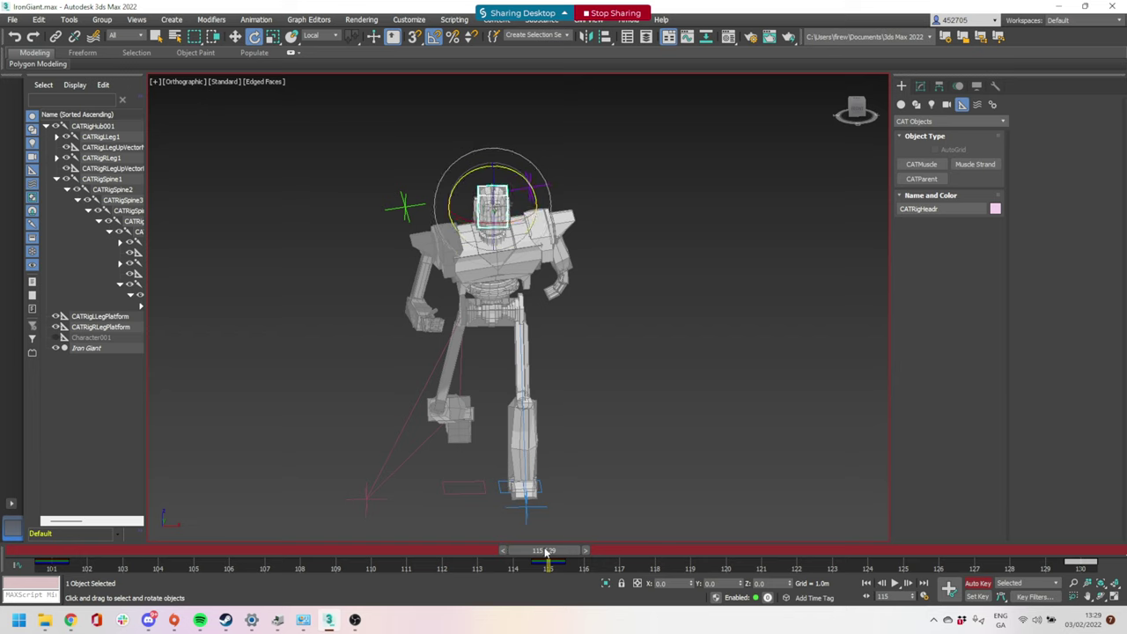
pyautogui.moveTo(546, 552); pyautogui.dragTo(51, 550)
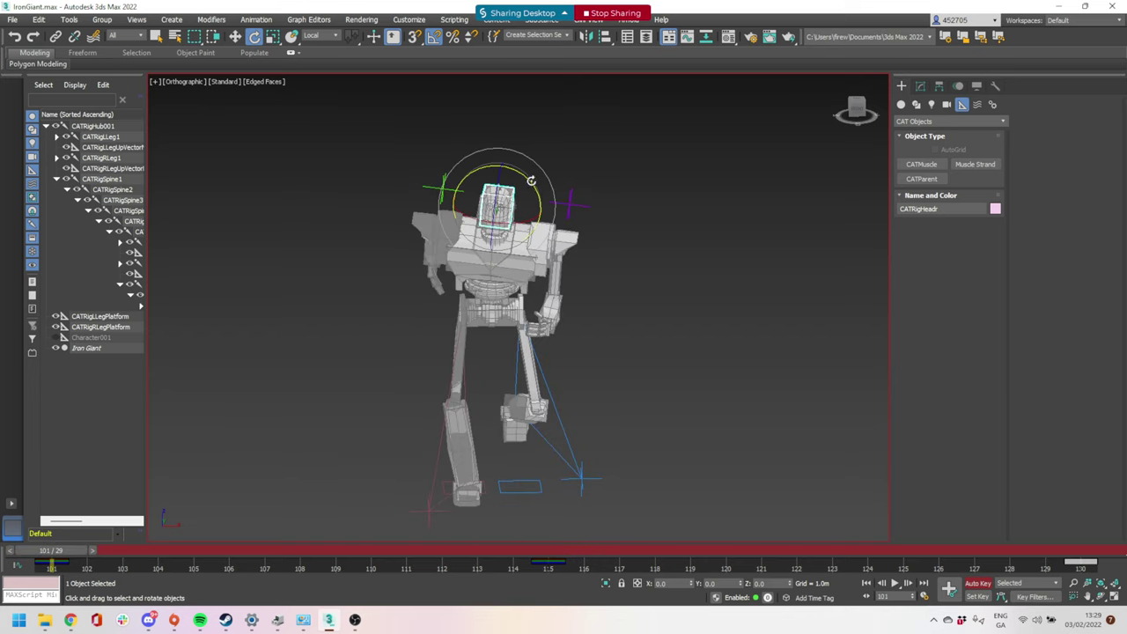
pyautogui.moveTo(530, 180); pyautogui.dragTo(528, 178)
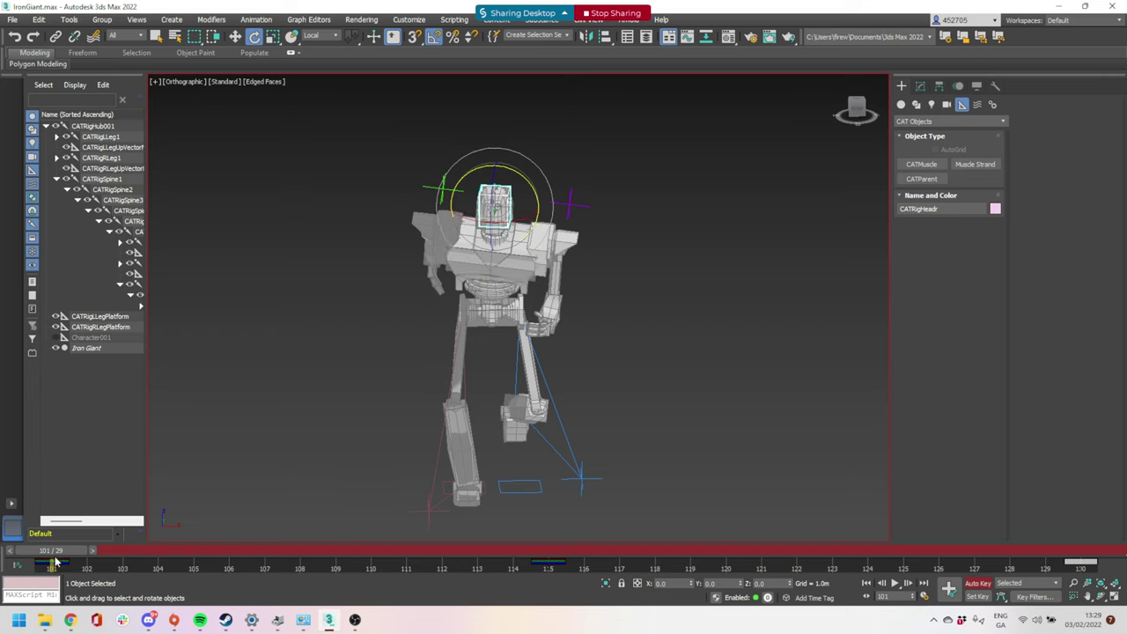
pyautogui.click(56, 560)
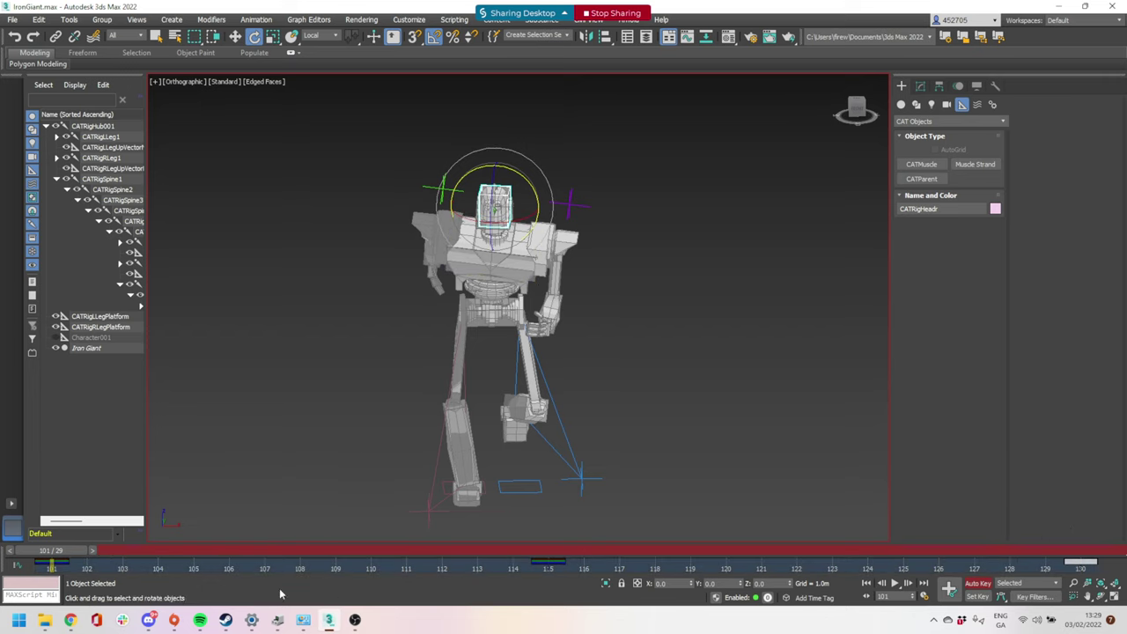
pyautogui.moveTo(72, 553); pyautogui.dragTo(547, 550)
pyautogui.press('e')
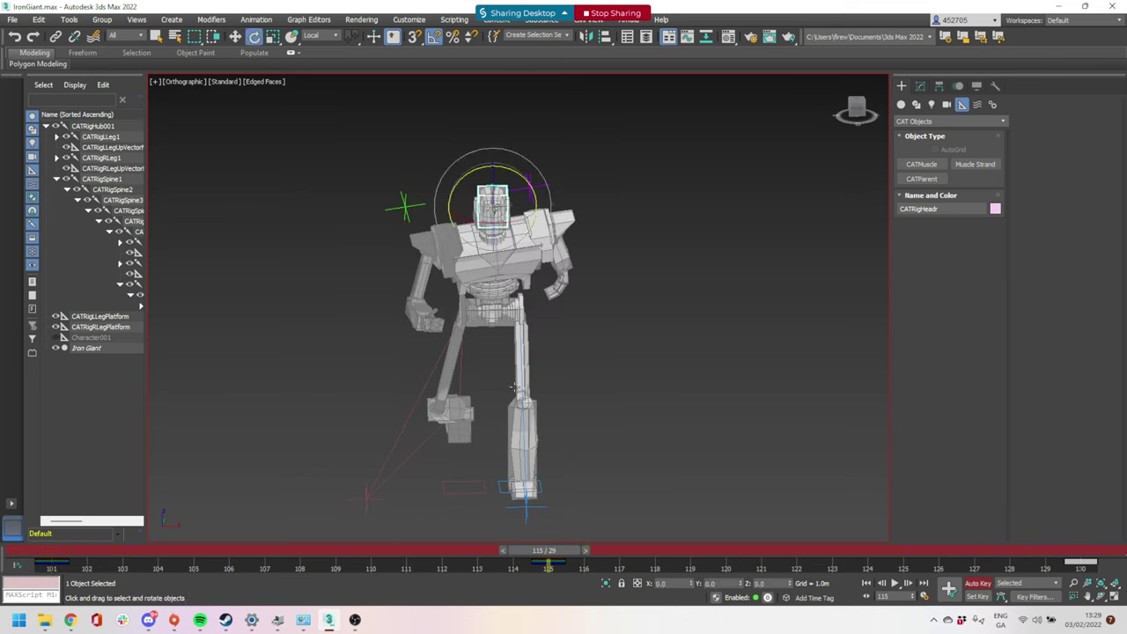
# Select the pelvis hub with its whole hierarchy and scrub between frames 115 and 130 to compare the poses
pyautogui.doubleClick(496, 317)
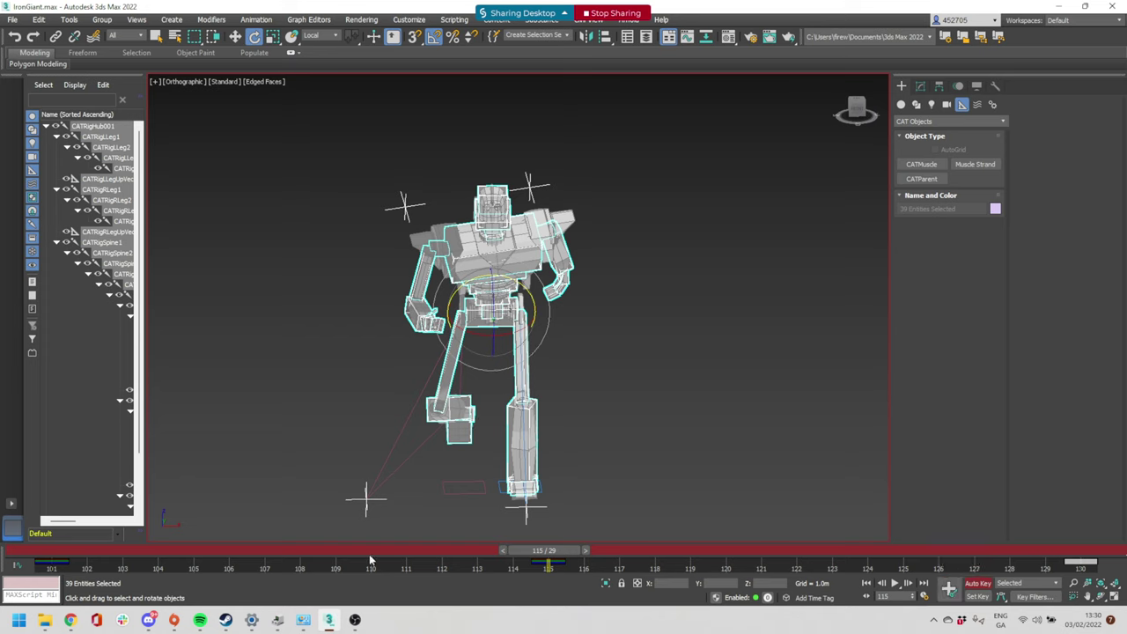
pyautogui.moveTo(311, 544); pyautogui.dragTo(370, 548)
pyautogui.moveTo(551, 553); pyautogui.dragTo(1126, 549)
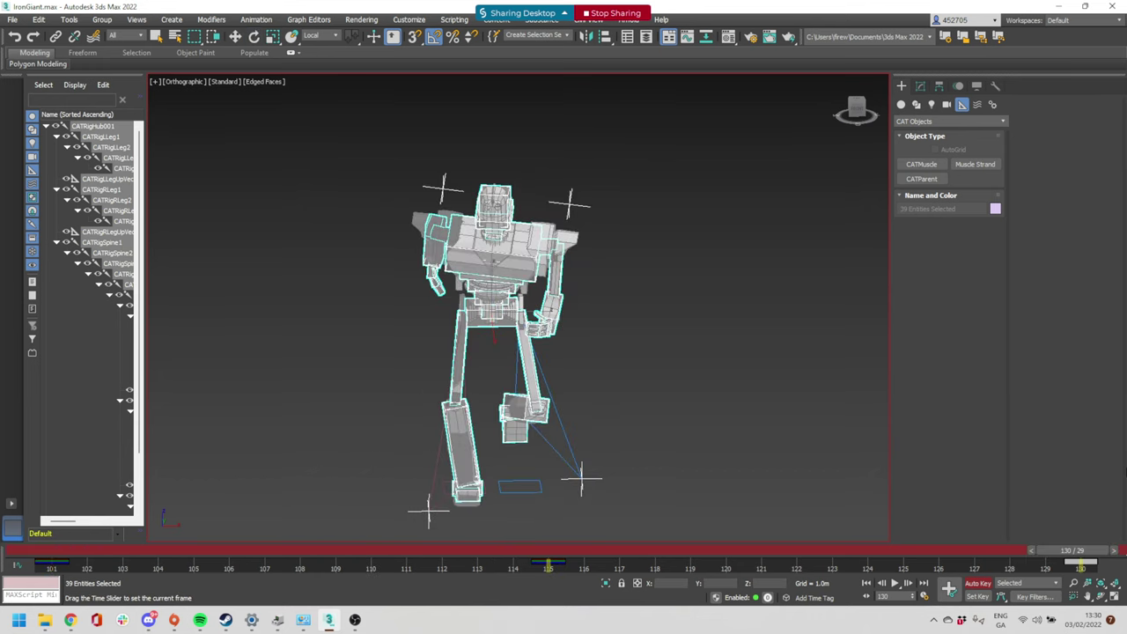
pyautogui.moveTo(1124, 472); pyautogui.dragTo(566, 401)
pyautogui.keyDown('alt'); pyautogui.moveTo(566, 396); pyautogui.dragTo(597, 401, button='middle'); pyautogui.keyUp('alt')
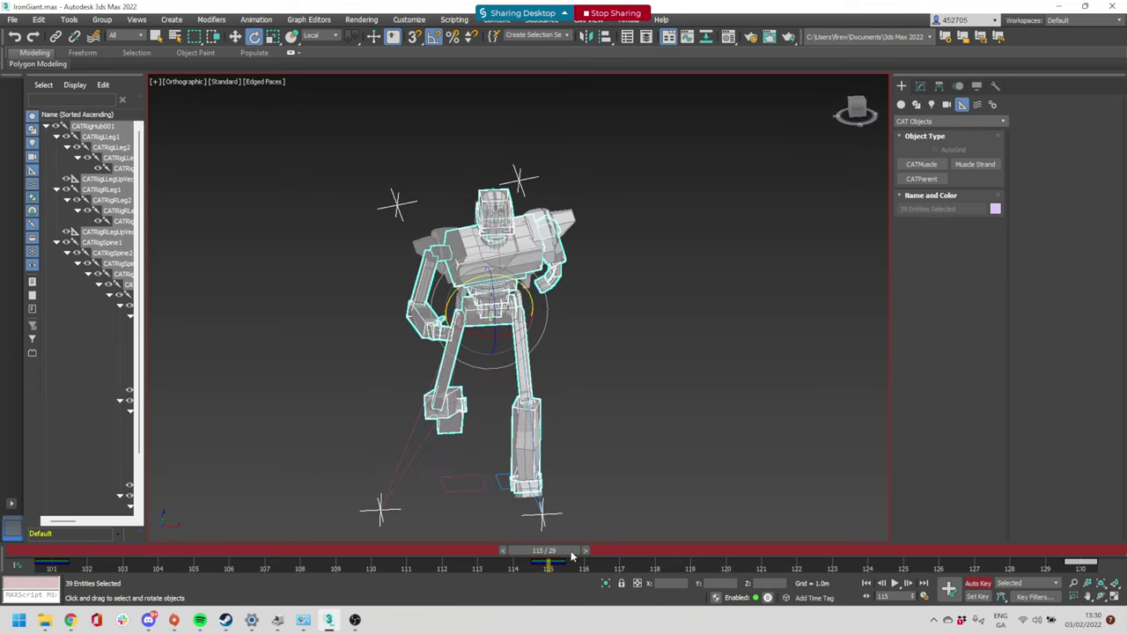
# Clear the selection and play the animation to review the stride, then stop playback
pyautogui.keyDown('alt'); pyautogui.moveTo(780, 433); pyautogui.dragTo(745, 431, button='middle'); pyautogui.keyUp('alt')
pyautogui.click(745, 430)
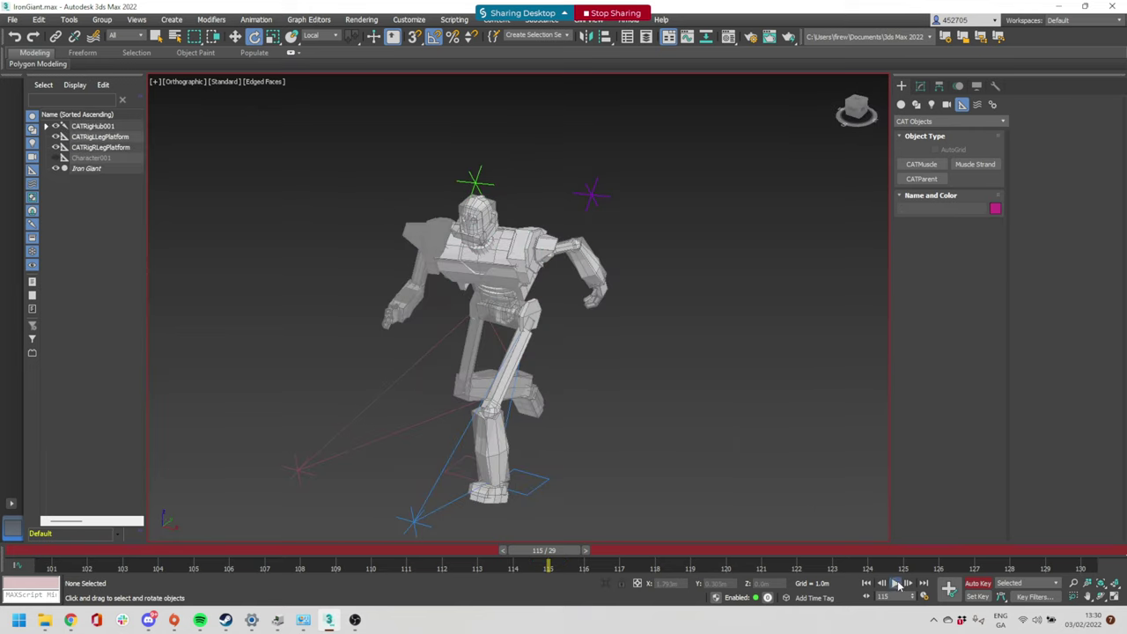
pyautogui.click(898, 584)
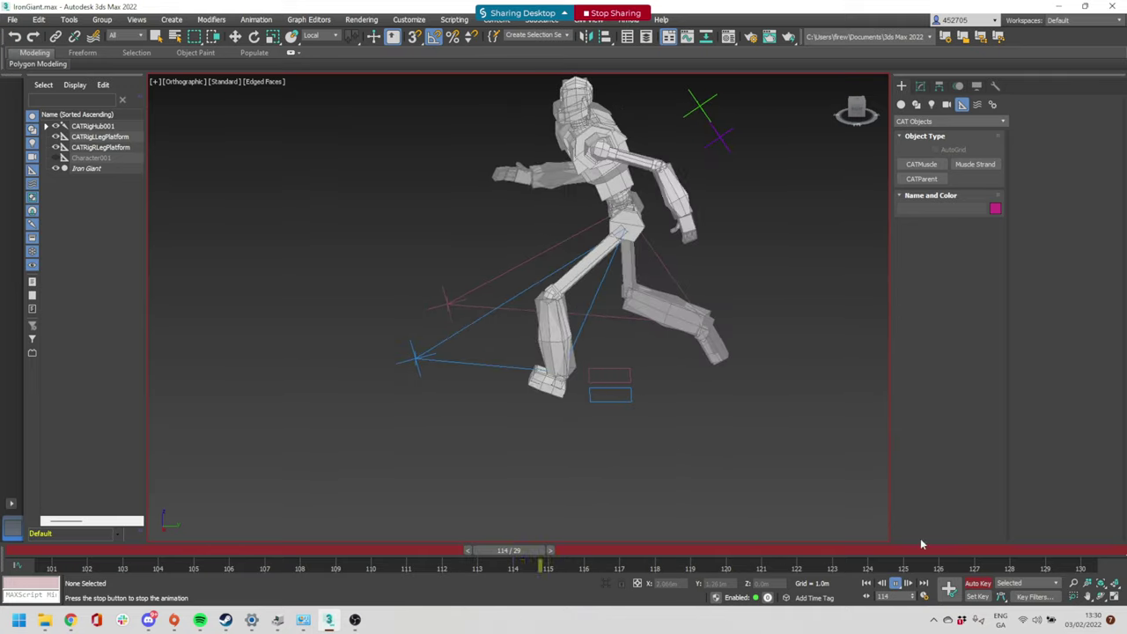
pyautogui.click(897, 584)
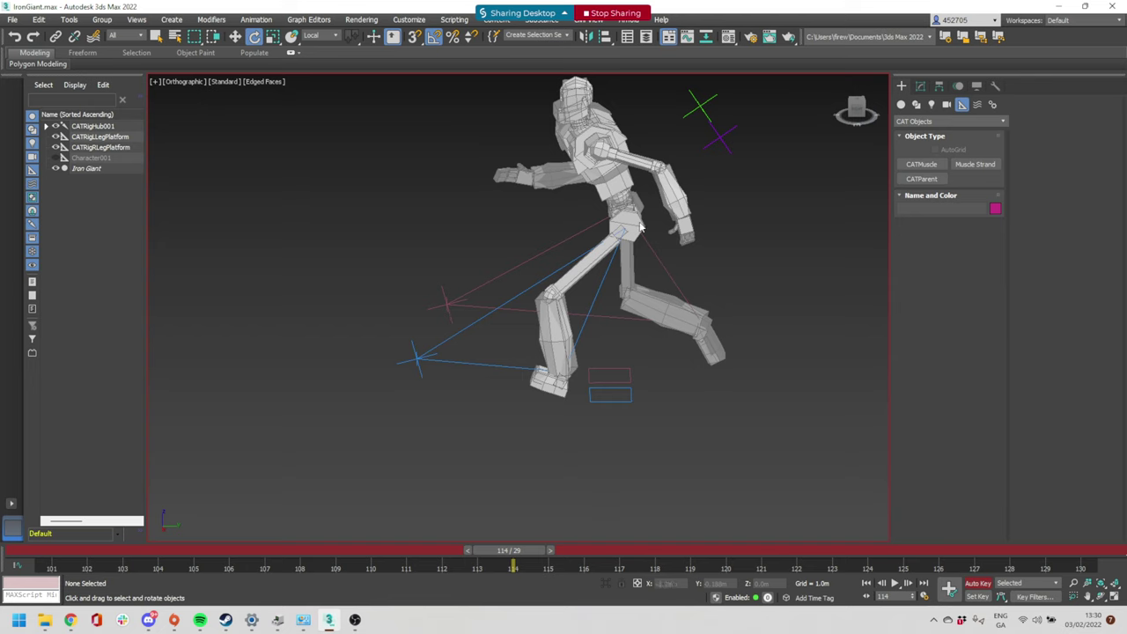
# At frame 107, lower the pelvis hub CATRigHub001 by about 0.1 m so both knees bend in the passing pose
pyautogui.keyDown('alt'); pyautogui.moveTo(626, 289); pyautogui.dragTo(729, 290, button='middle'); pyautogui.keyUp('alt')
pyautogui.moveTo(773, 256); pyautogui.dragTo(517, 387, button='middle')
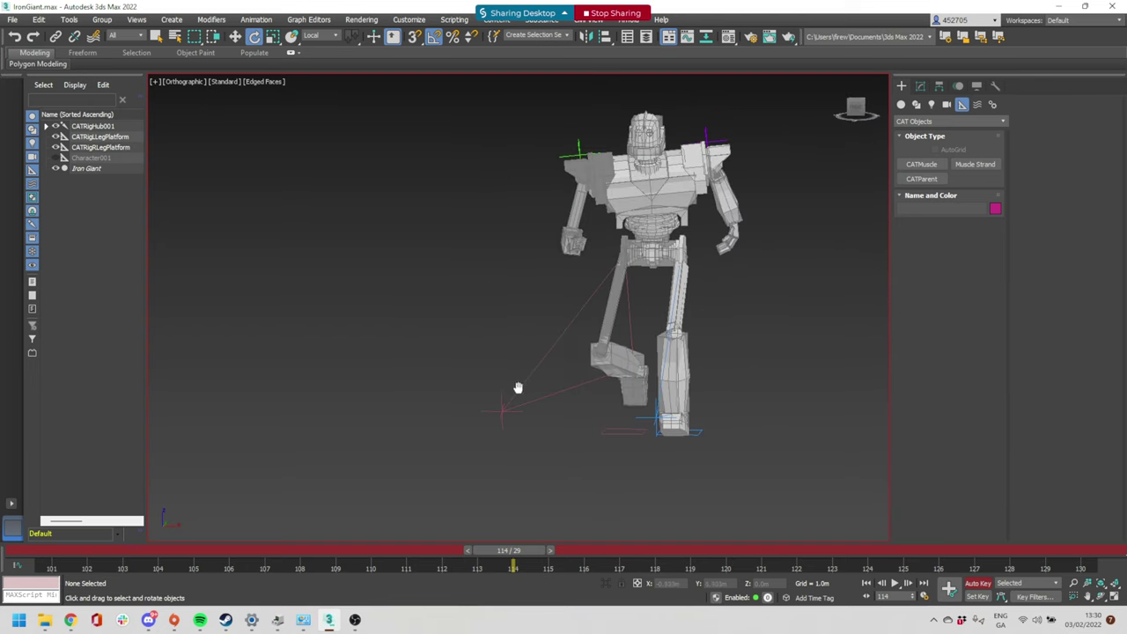
pyautogui.click(668, 254)
pyautogui.moveTo(514, 550); pyautogui.dragTo(299, 549)
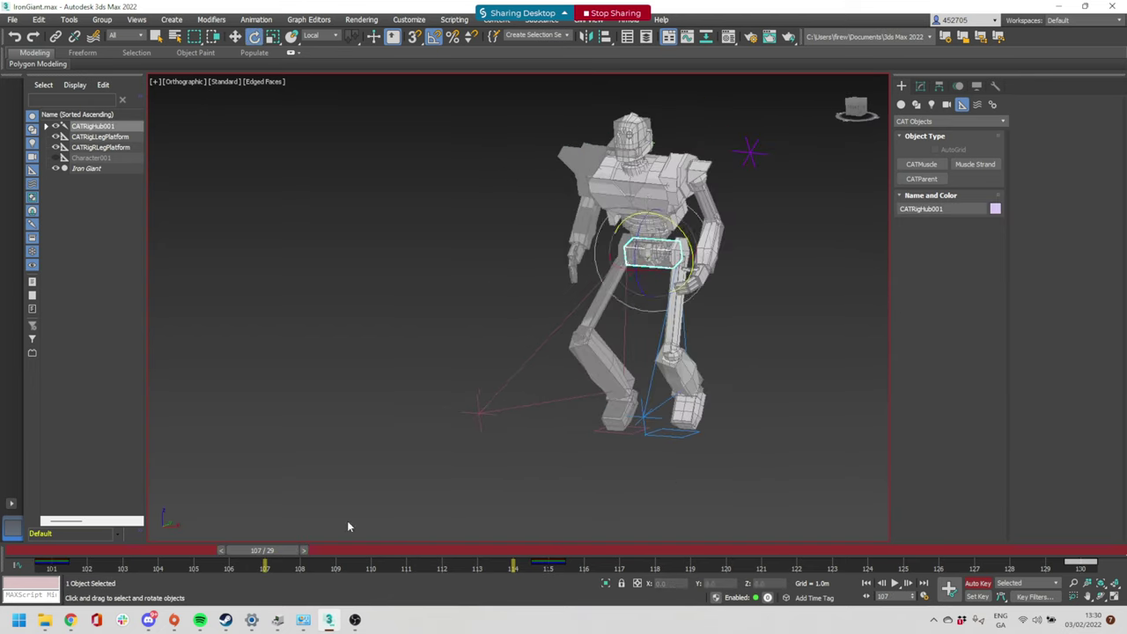
pyautogui.keyDown('alt'); pyautogui.moveTo(347, 526); pyautogui.dragTo(626, 395, button='middle'); pyautogui.keyUp('alt')
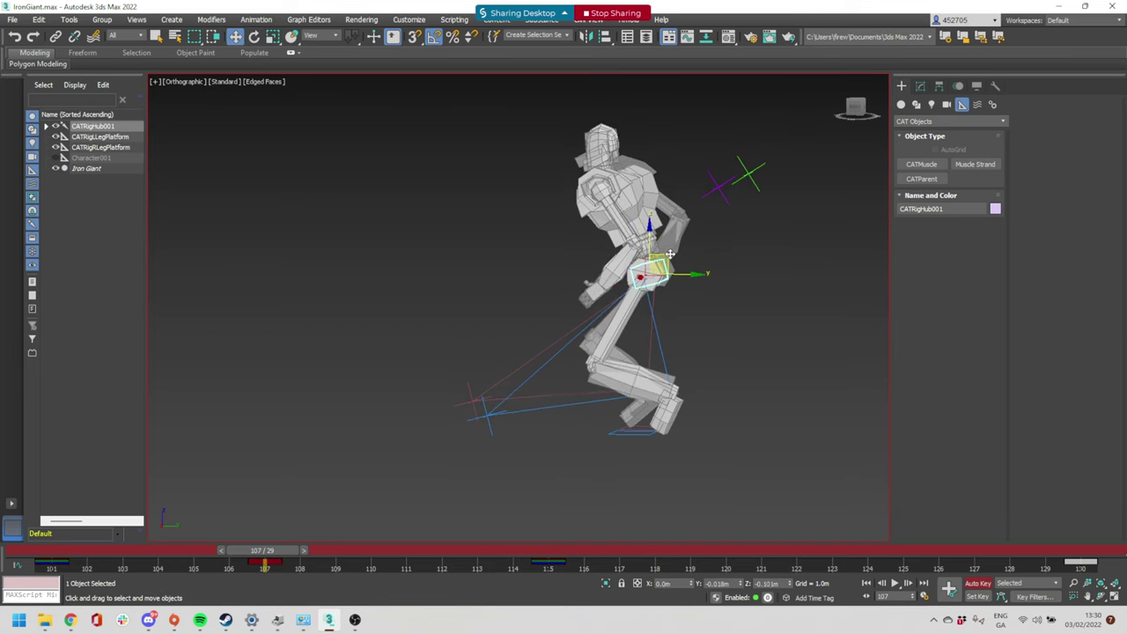
pyautogui.keyDown('alt'); pyautogui.moveTo(688, 250); pyautogui.dragTo(521, 421, button='middle'); pyautogui.keyUp('alt')
# Copy the pelvis hub's lowered key from frame 107 to frame 121 and scrub through to frame 130
pyautogui.moveTo(280, 552); pyautogui.dragTo(335, 552)
pyautogui.moveTo(349, 601); pyautogui.dragTo(431, 599)
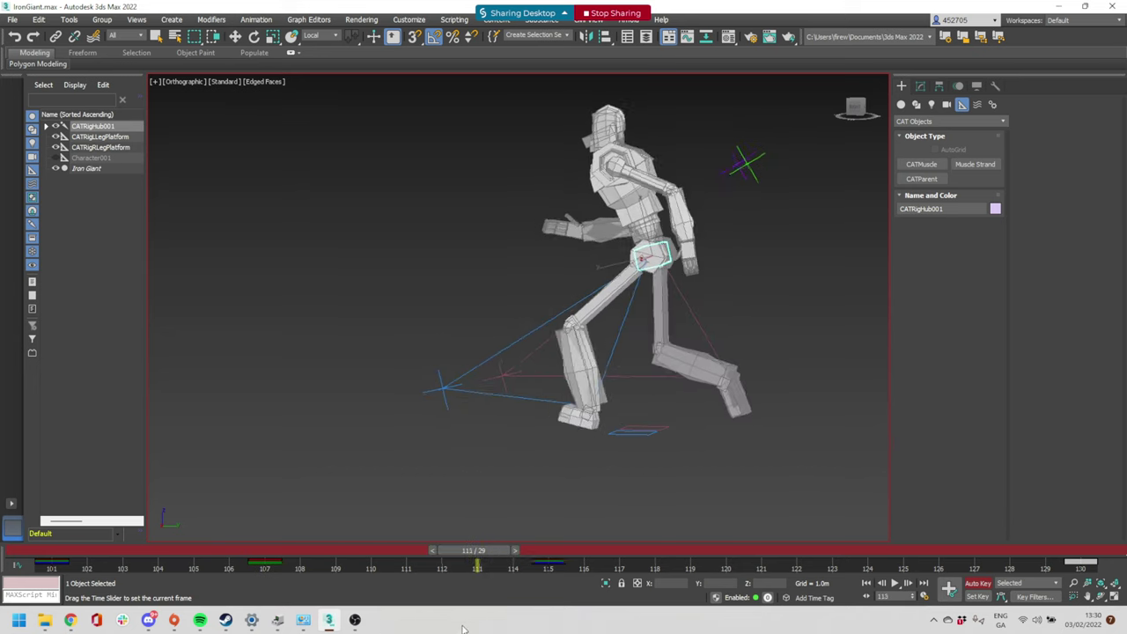
pyautogui.press('e')
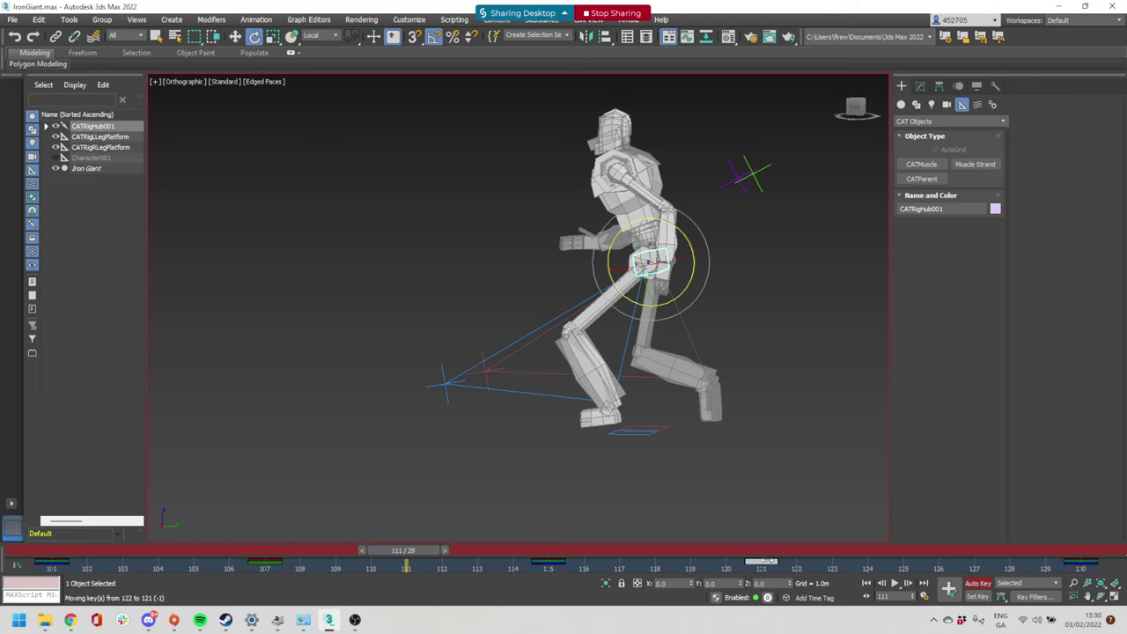
pyautogui.moveTo(400, 554); pyautogui.dragTo(1072, 565)
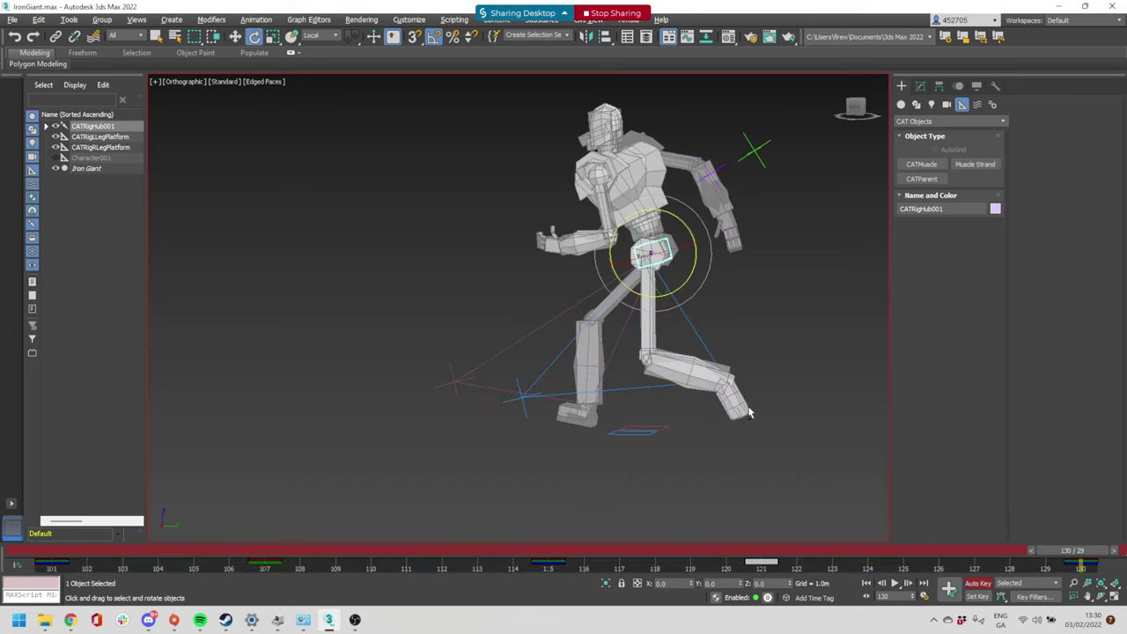
# Play the animation from an angled front view to review the hip drop, then stop it
pyautogui.keyDown('alt'); pyautogui.moveTo(746, 410); pyautogui.dragTo(835, 480, button='middle'); pyautogui.keyUp('alt')
pyautogui.click(895, 584)
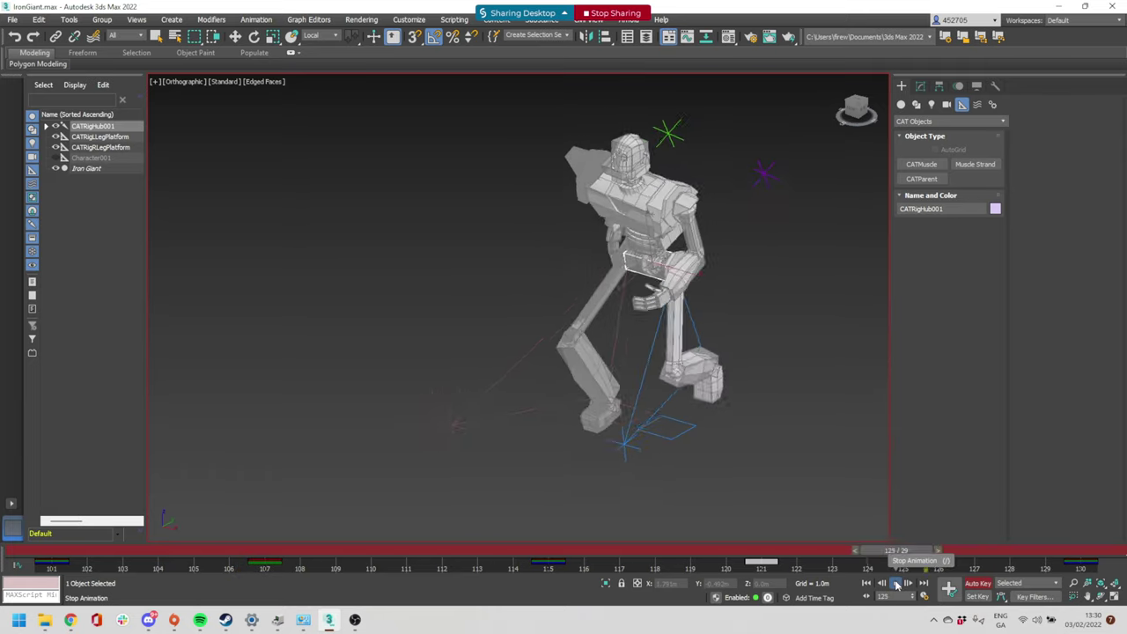
pyautogui.click(895, 584)
# From the front at frame 107, rotate the pelvis hub CATRigHub001 so the hips tilt sideways
pyautogui.keyDown('alt'); pyautogui.moveTo(605, 430); pyautogui.dragTo(574, 464, button='middle'); pyautogui.keyUp('alt')
pyautogui.moveTo(504, 557); pyautogui.dragTo(53, 553)
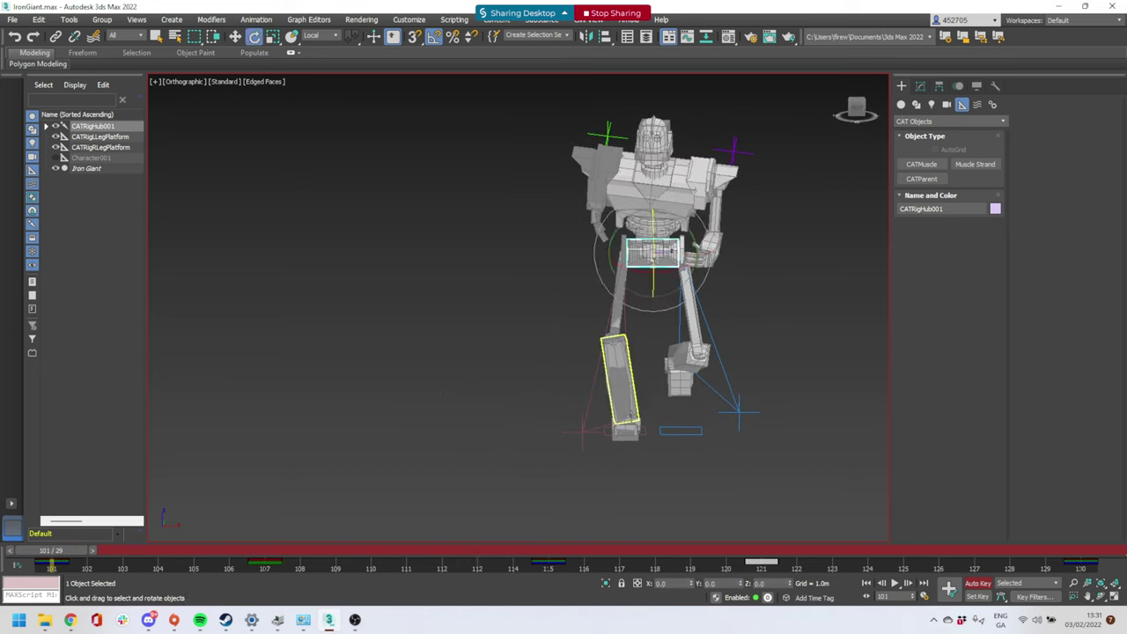
pyautogui.click(275, 554)
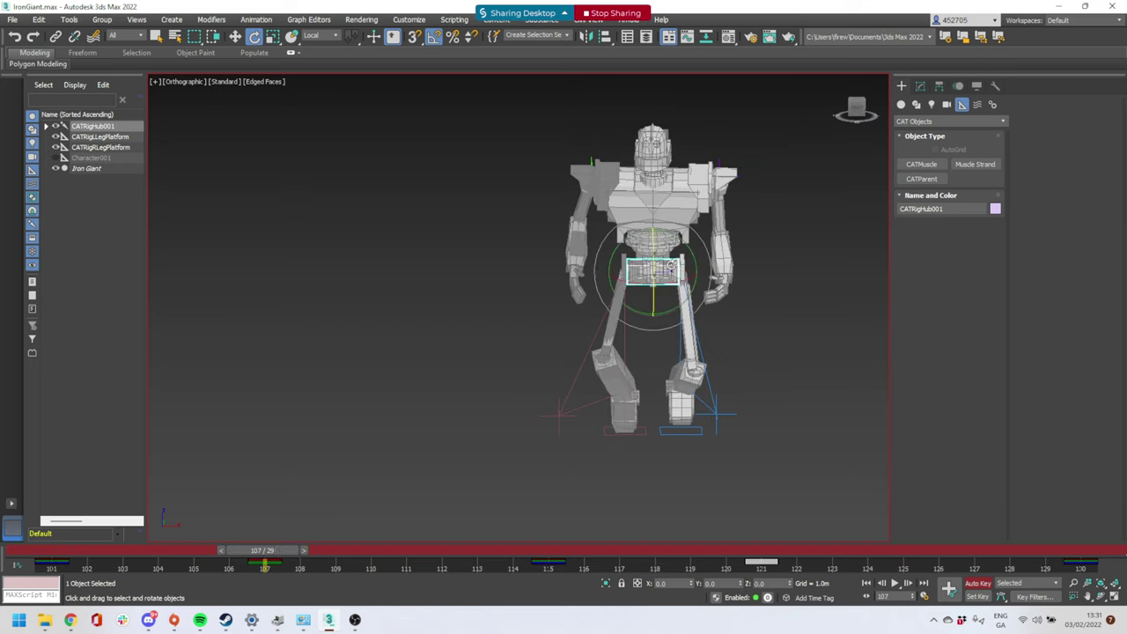
pyautogui.moveTo(691, 251); pyautogui.dragTo(695, 254)
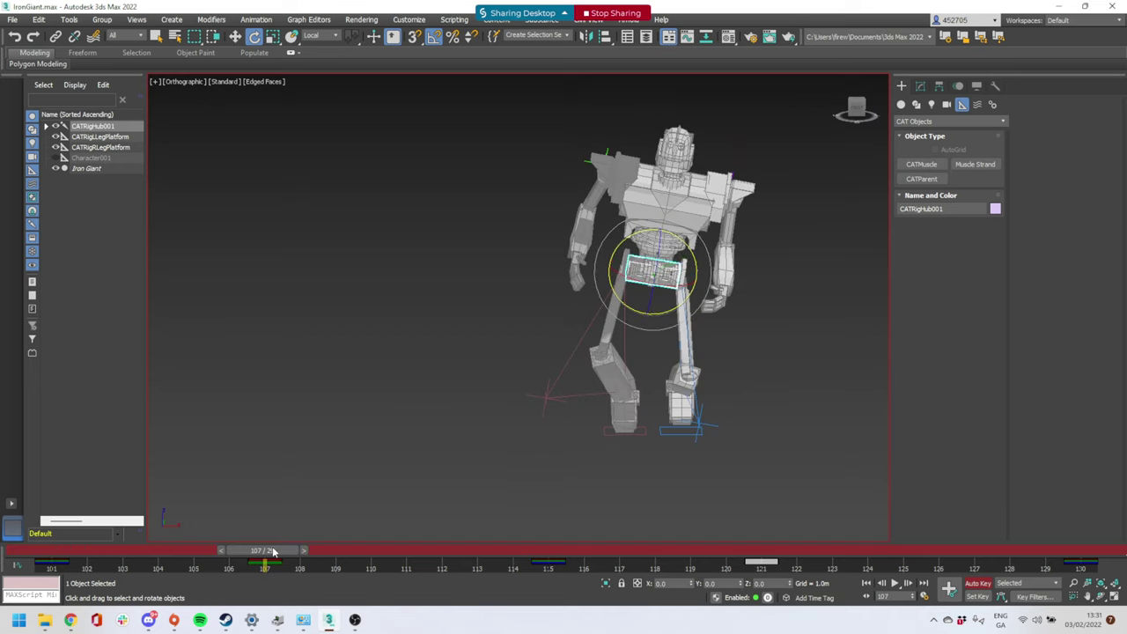
# At frame 121, rotate the pelvis hub CATRigHub001 so the hips tilt the opposite way to frame 107
pyautogui.moveTo(272, 551); pyautogui.dragTo(757, 553)
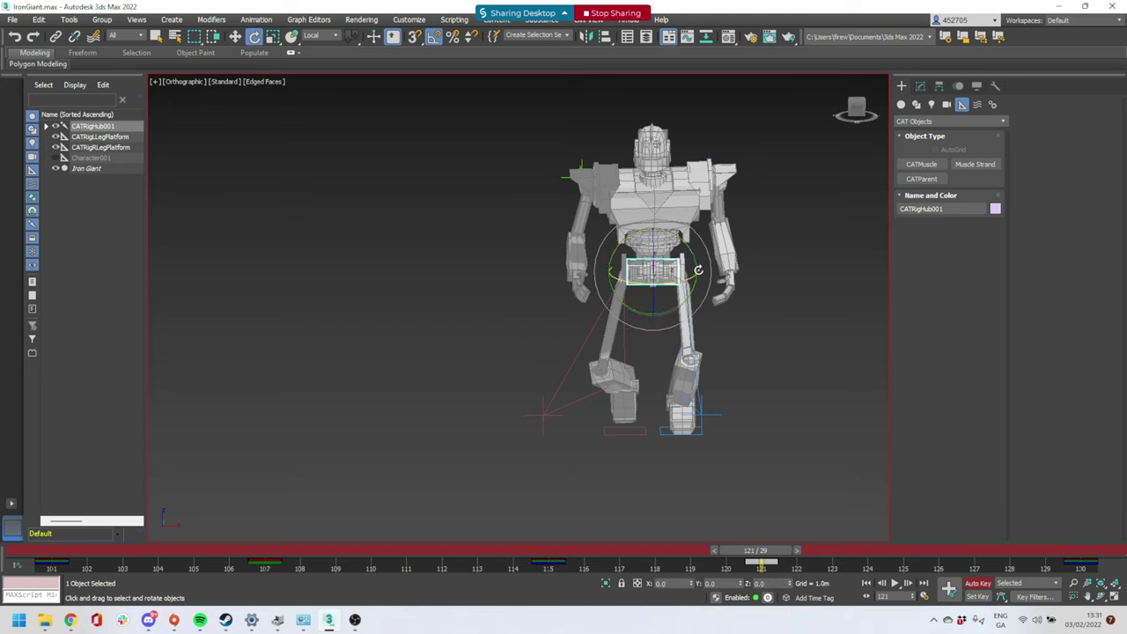
pyautogui.moveTo(691, 254); pyautogui.dragTo(688, 250)
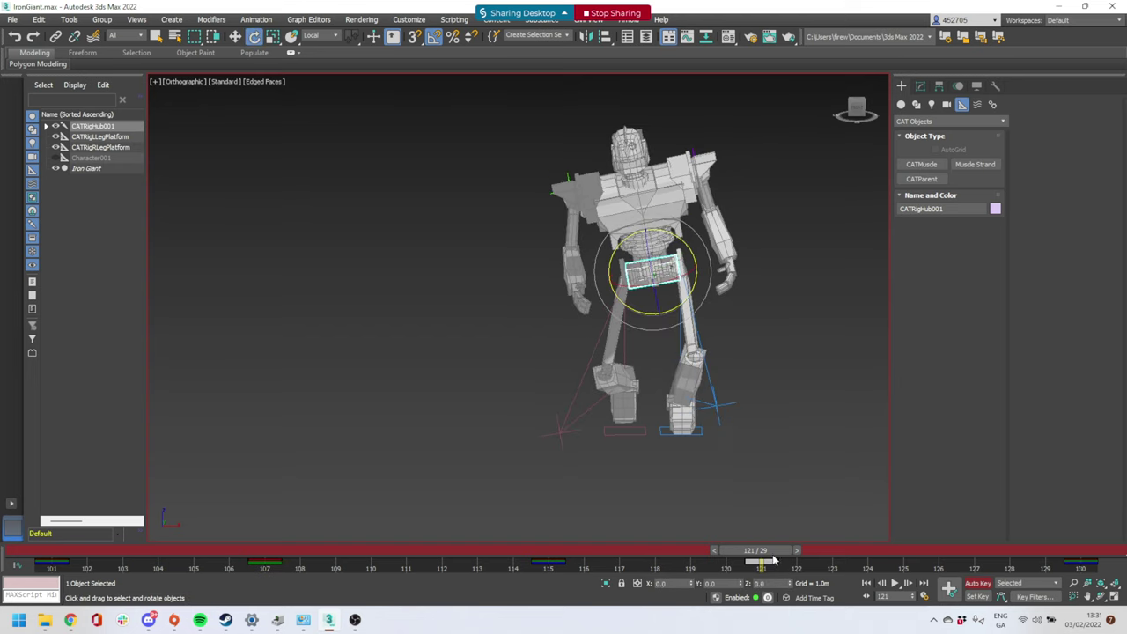
pyautogui.moveTo(771, 552); pyautogui.dragTo(741, 610)
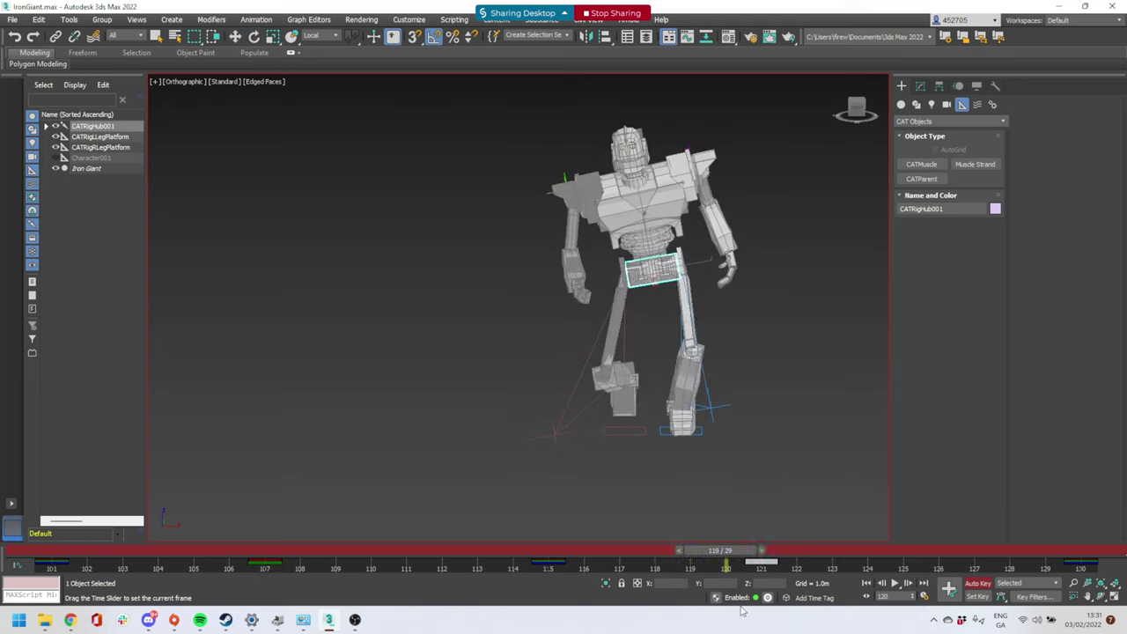
pyautogui.moveTo(887, 585); pyautogui.dragTo(60, 595)
pyautogui.press('e')
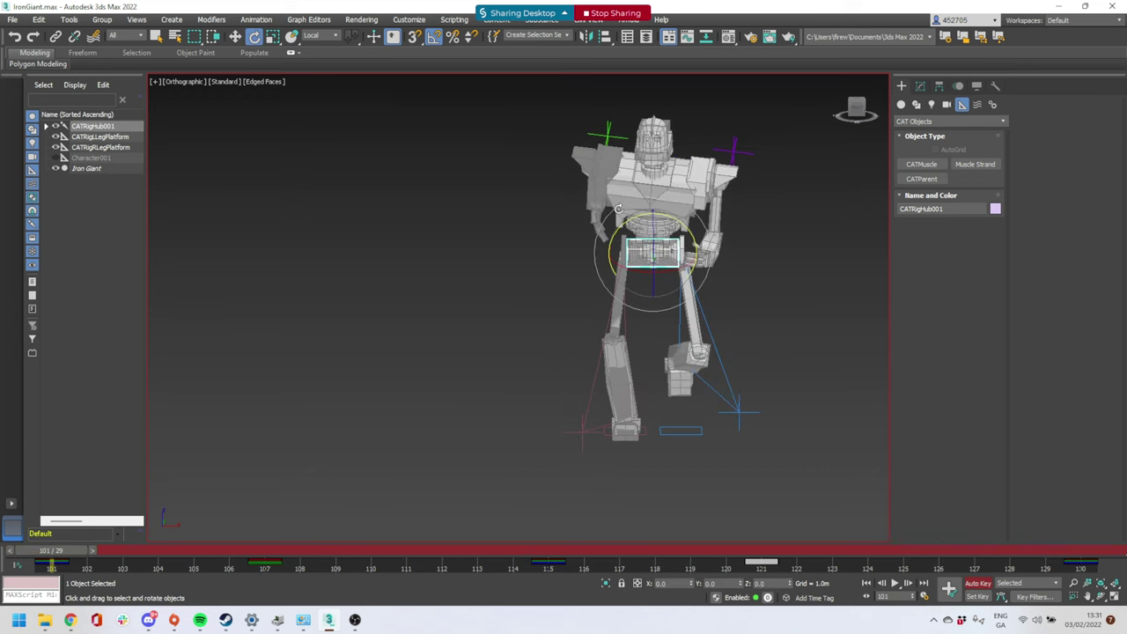
# Rotate the chest hub CATRigHub002 against the hip tilt at frames 107 and 122 to level the shoulders
pyautogui.click(683, 176)
pyautogui.moveTo(62, 552); pyautogui.dragTo(290, 571)
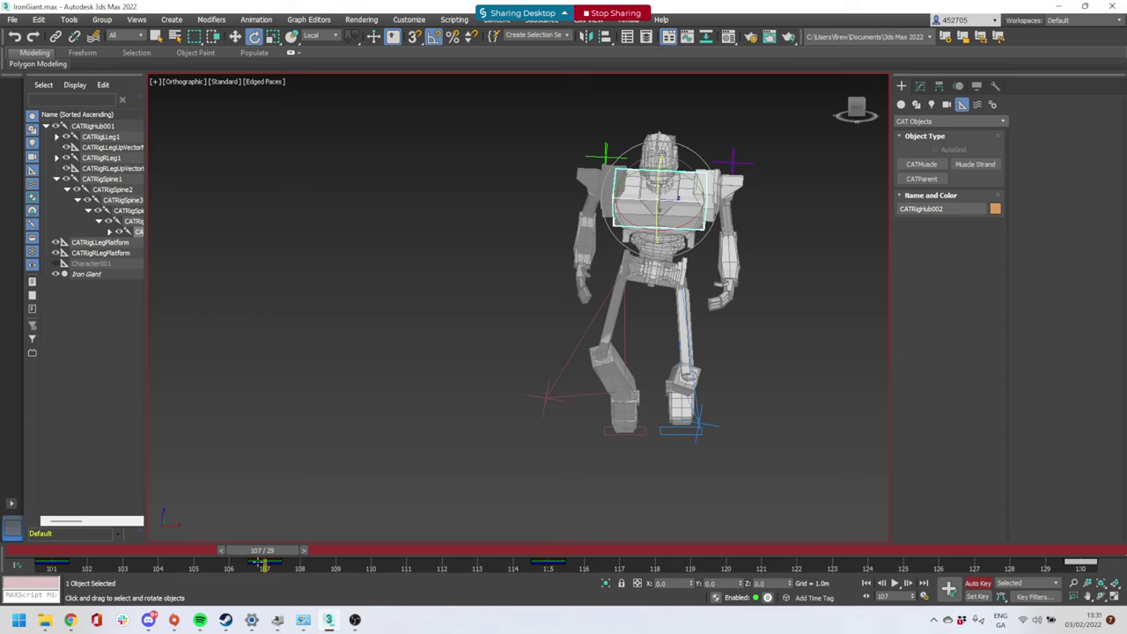
pyautogui.moveTo(262, 564); pyautogui.dragTo(790, 577)
pyautogui.press('e')
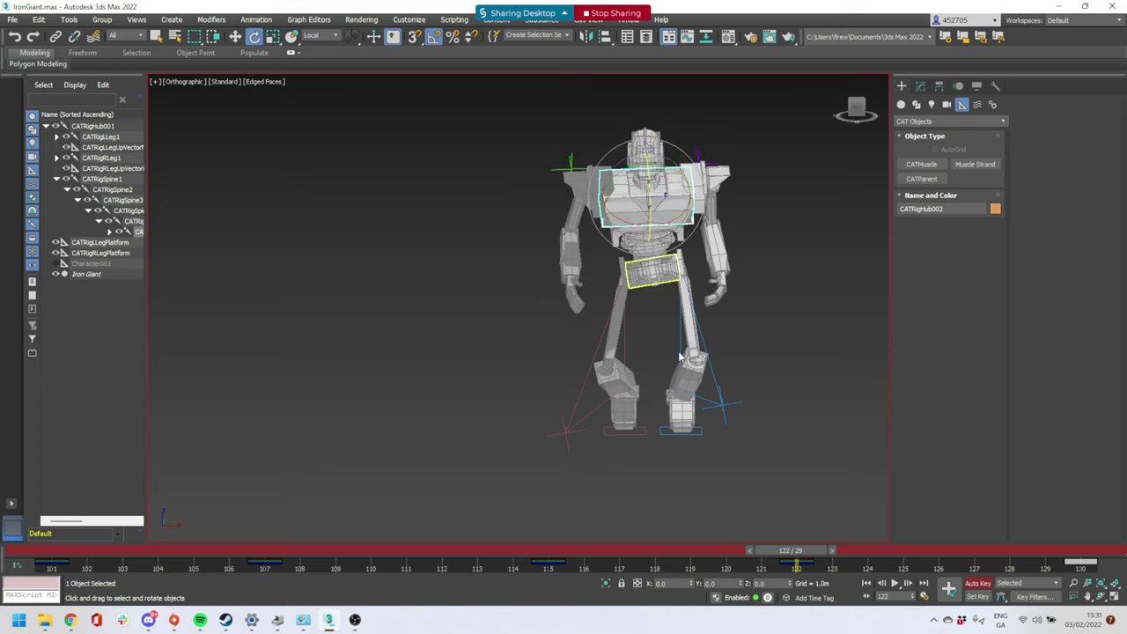
# Scrub the stride between frames 101 and 130 from front and side angles to check the chest and head motion
pyautogui.moveTo(809, 553); pyautogui.dragTo(1110, 565)
pyautogui.press('e')
pyautogui.keyDown('alt'); pyautogui.moveTo(777, 326); pyautogui.dragTo(662, 321, button='middle'); pyautogui.keyUp('alt')
pyautogui.moveTo(855, 553); pyautogui.dragTo(7, 542)
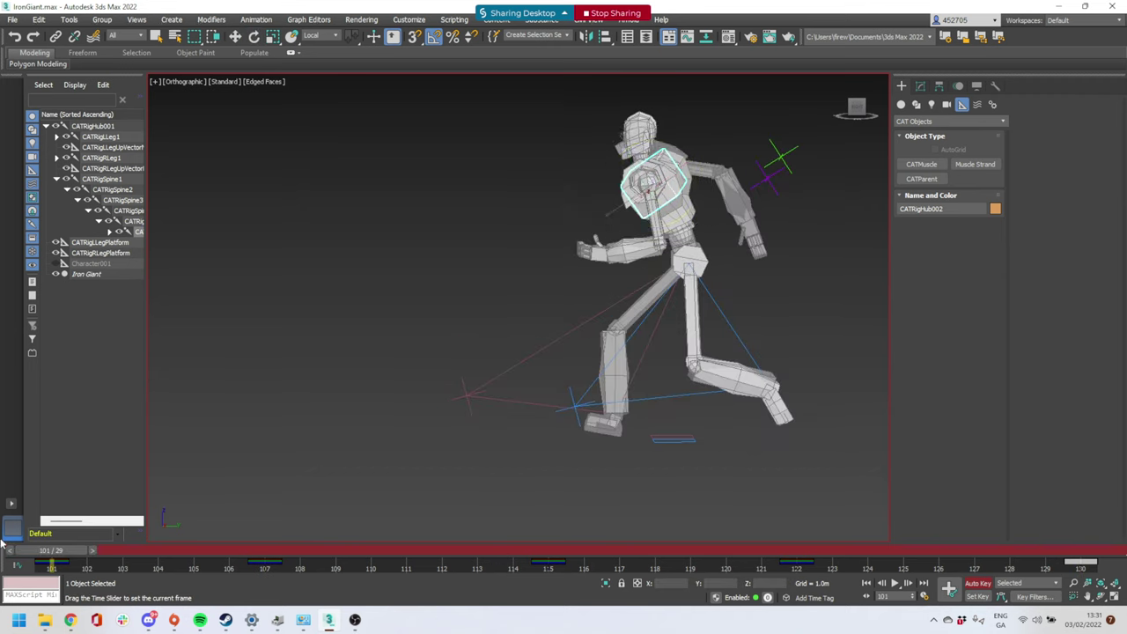
pyautogui.press('e')
pyautogui.keyDown('alt'); pyautogui.moveTo(272, 517); pyautogui.dragTo(390, 513, button='middle'); pyautogui.keyUp('alt')
pyautogui.moveTo(63, 558); pyautogui.dragTo(1081, 560)
pyautogui.press('e')
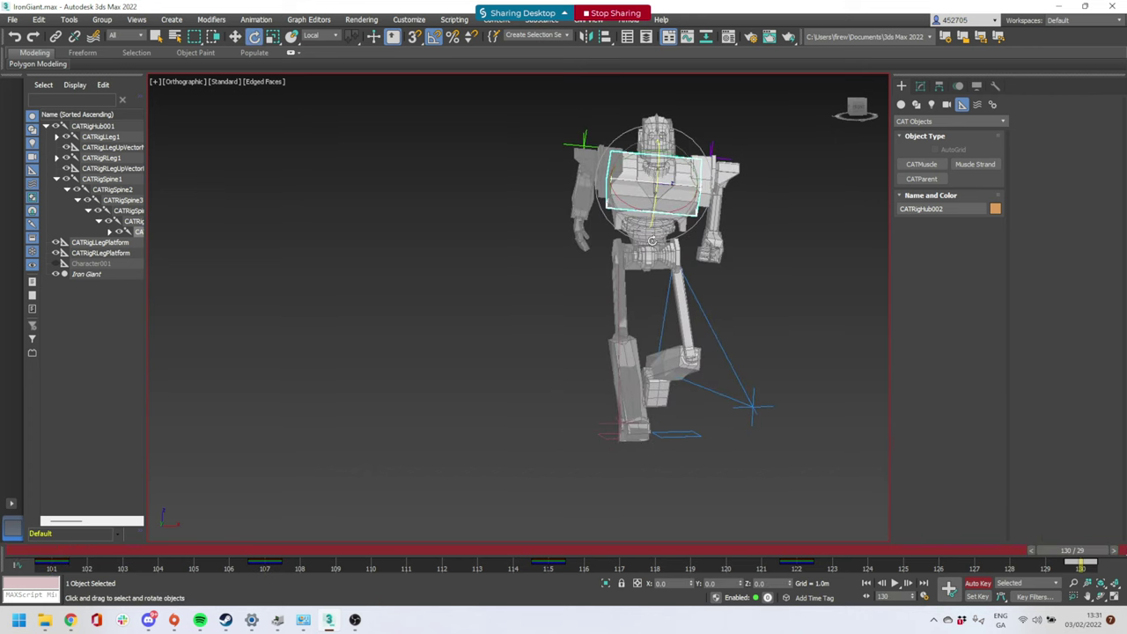
pyautogui.moveTo(676, 253); pyautogui.dragTo(729, 266)
pyautogui.keyDown('alt'); pyautogui.moveTo(675, 255); pyautogui.dragTo(721, 250, button='middle'); pyautogui.keyUp('alt')
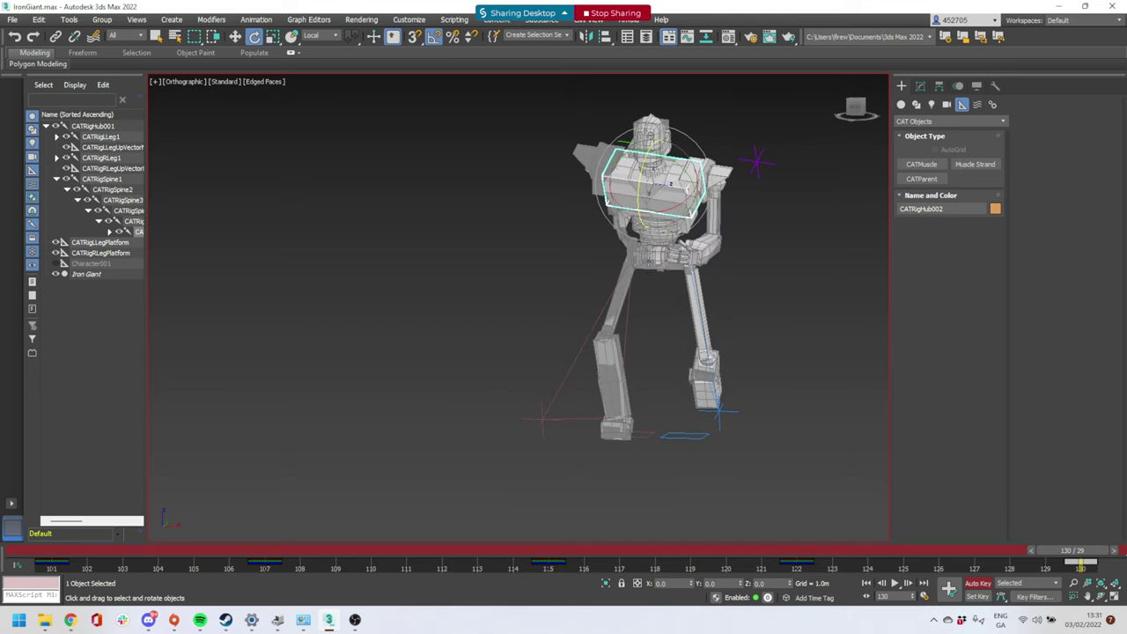
pyautogui.keyDown('alt'); pyautogui.moveTo(789, 283); pyautogui.dragTo(650, 163, button='middle'); pyautogui.keyUp('alt')
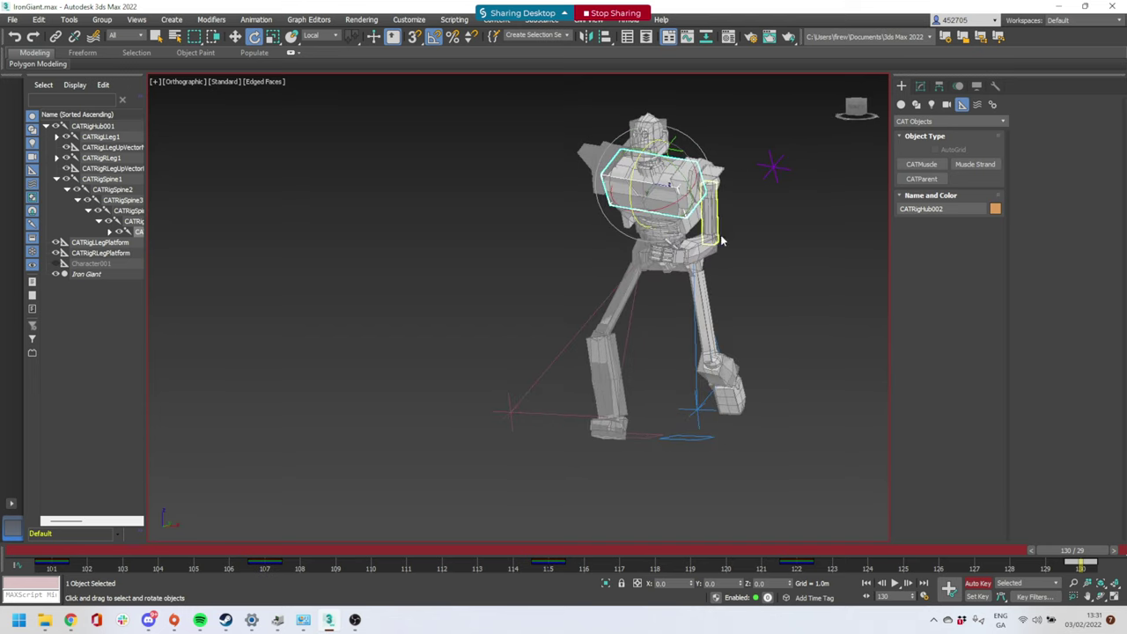
pyautogui.keyDown('alt'); pyautogui.moveTo(698, 200); pyautogui.dragTo(767, 261, button='middle'); pyautogui.keyUp('alt')
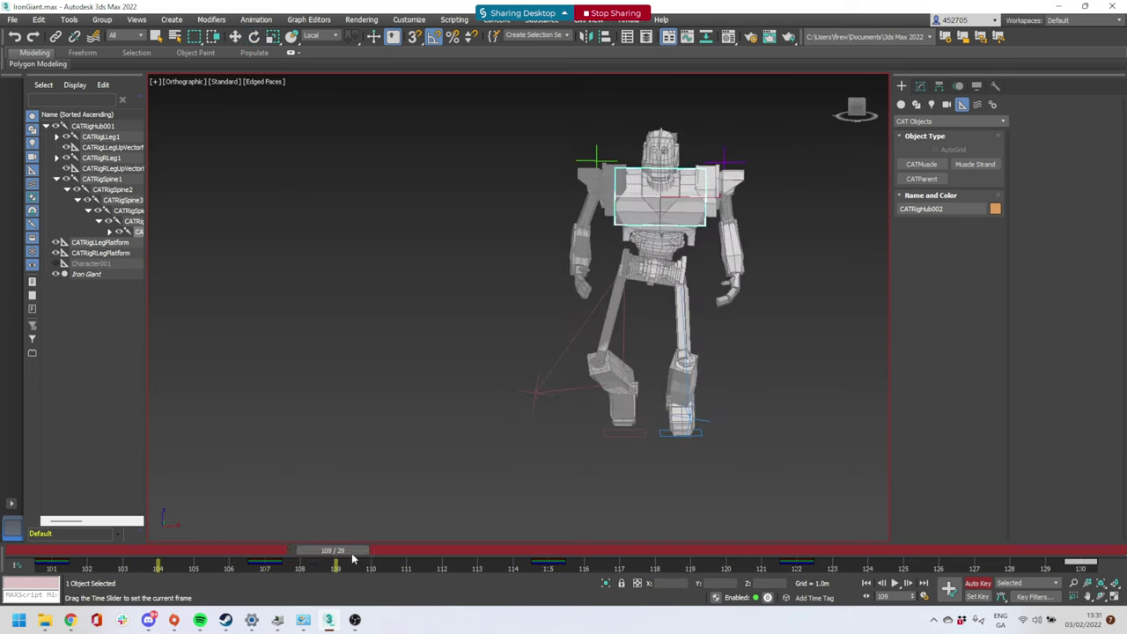
pyautogui.click(662, 154)
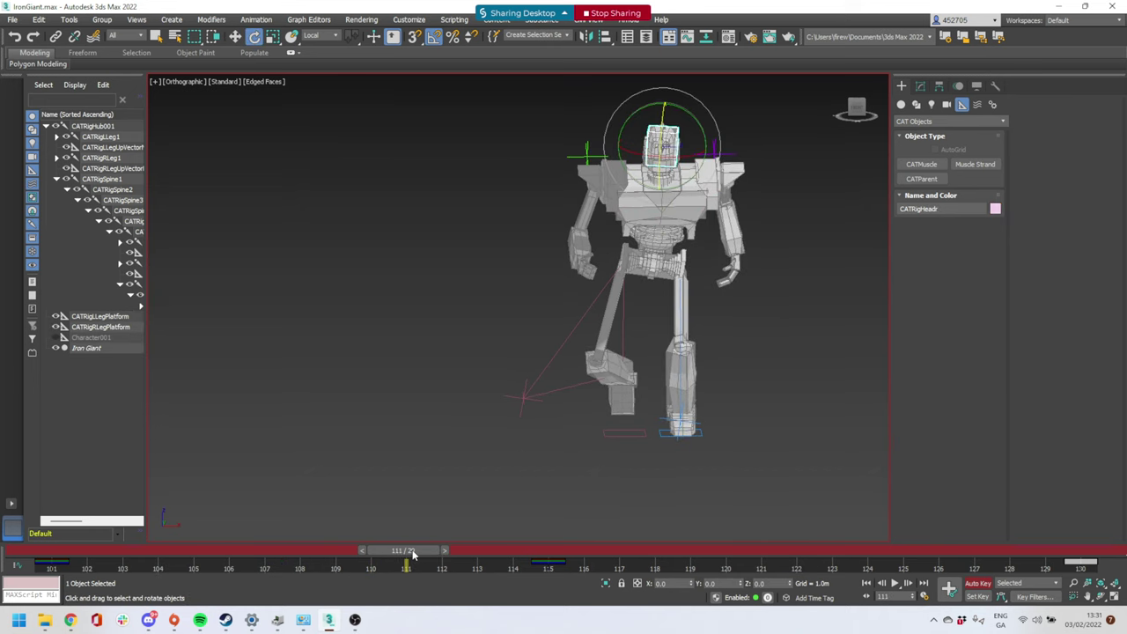
pyautogui.moveTo(414, 554); pyautogui.dragTo(1074, 536)
pyautogui.press('e')
# In the Right view at frame 104, move the right ankle CATRigRLegAnkle about 0.09 m backward and 0.05 m down
pyautogui.click(622, 421)
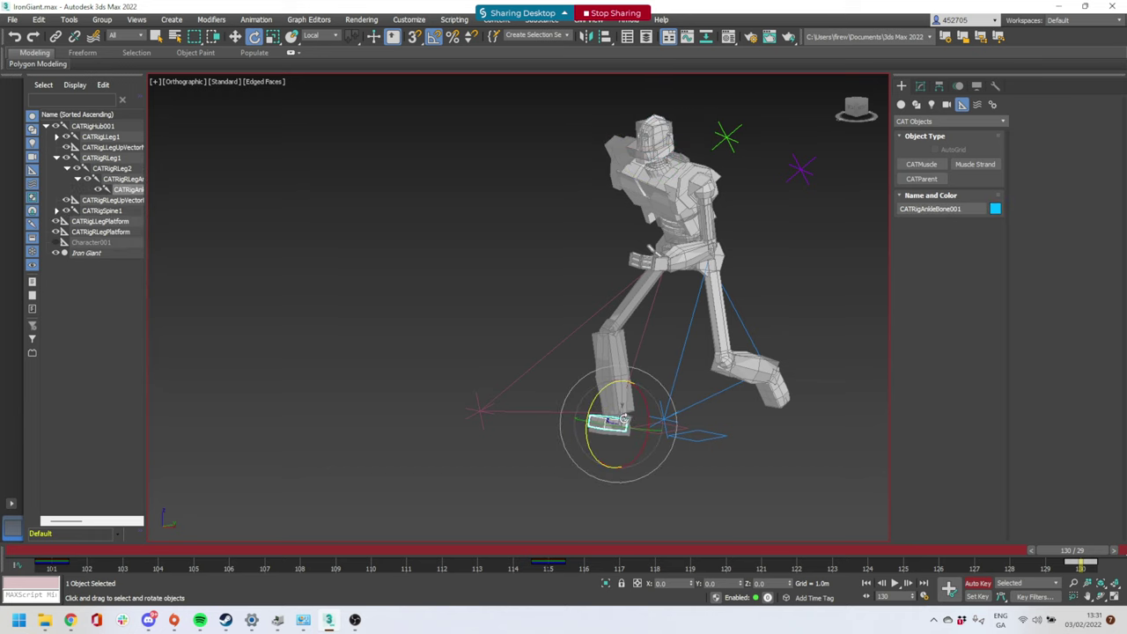
pyautogui.click(627, 421)
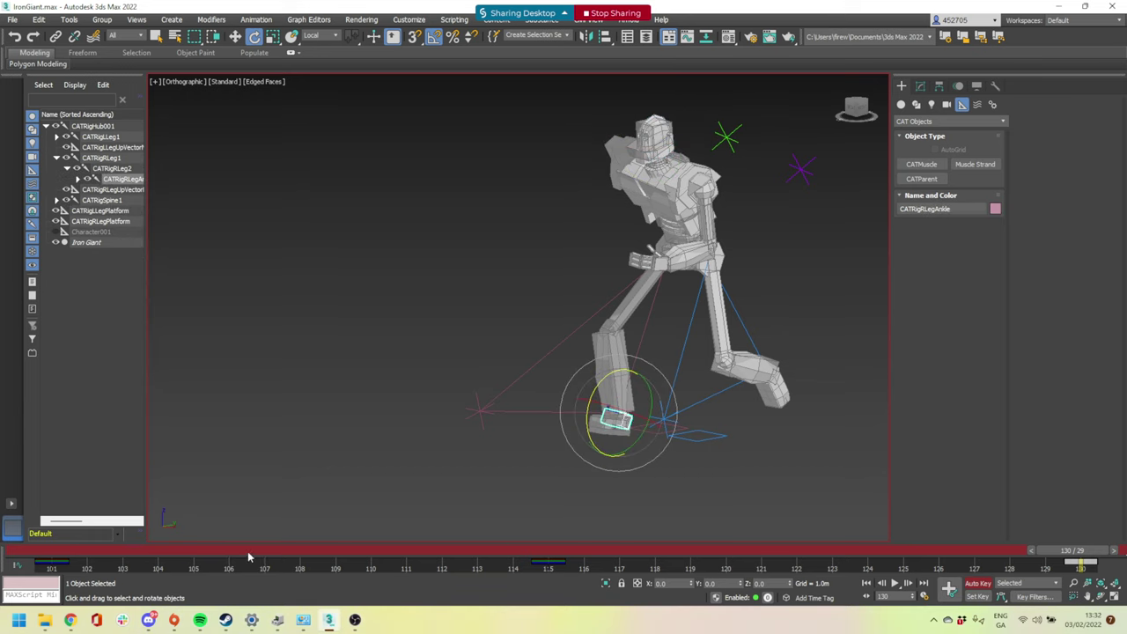
pyautogui.moveTo(249, 556); pyautogui.dragTo(191, 559)
pyautogui.press('e')
pyautogui.keyDown('alt'); pyautogui.moveTo(672, 406); pyautogui.dragTo(638, 411, button='middle'); pyautogui.keyUp('alt')
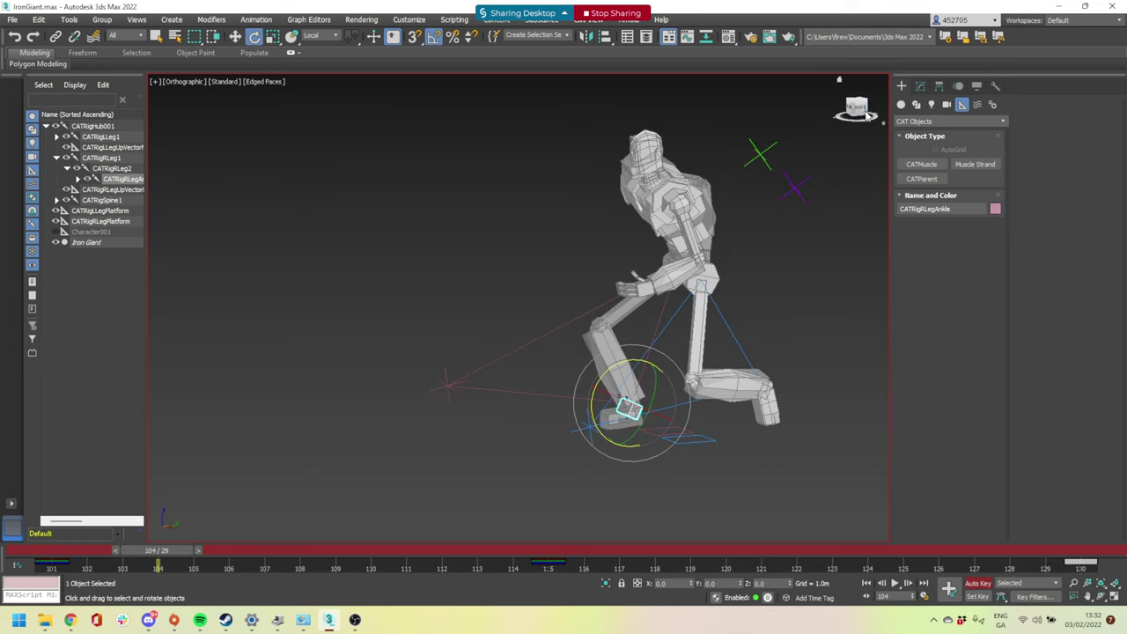
pyautogui.click(860, 107)
pyautogui.moveTo(648, 417); pyautogui.dragTo(634, 356, button='middle')
pyautogui.scroll(2, 635, 355)
pyautogui.press('w')
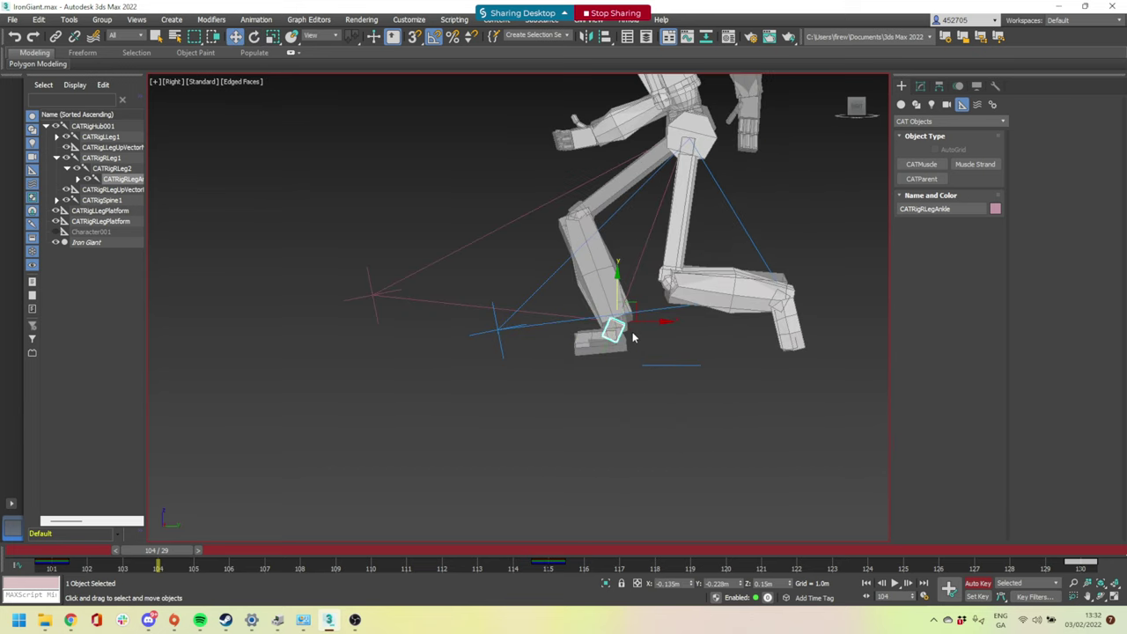
pyautogui.moveTo(635, 308); pyautogui.dragTo(661, 322)
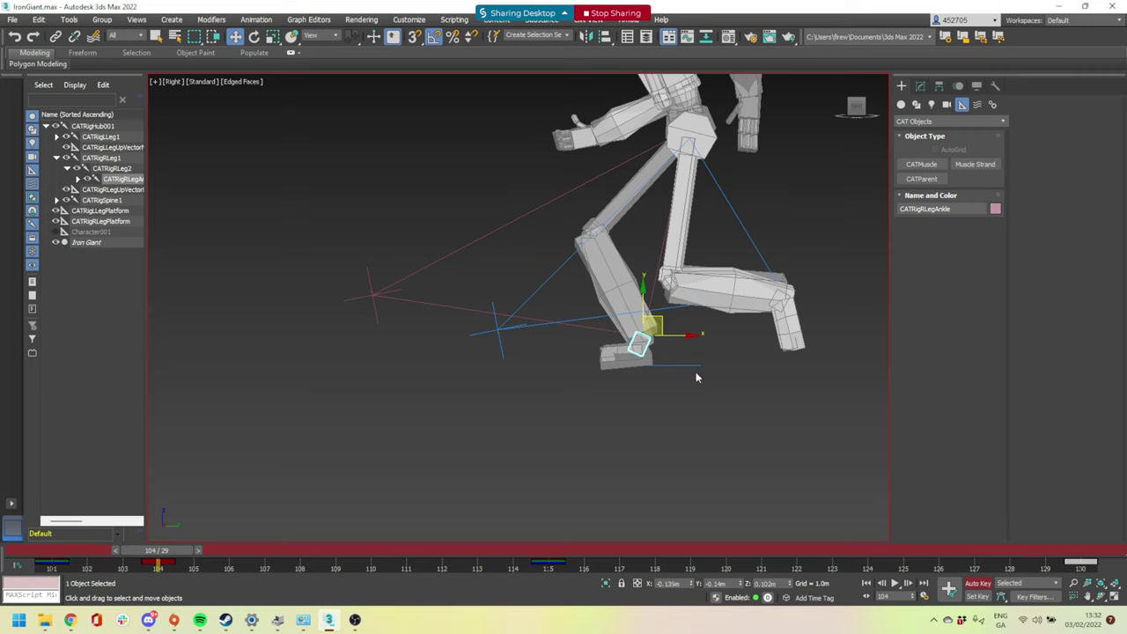
# Rotate the right foot bone CATRigAnkleBone001 flat to the ground at frame 104 and lift its toes at frame 108
pyautogui.click(623, 362)
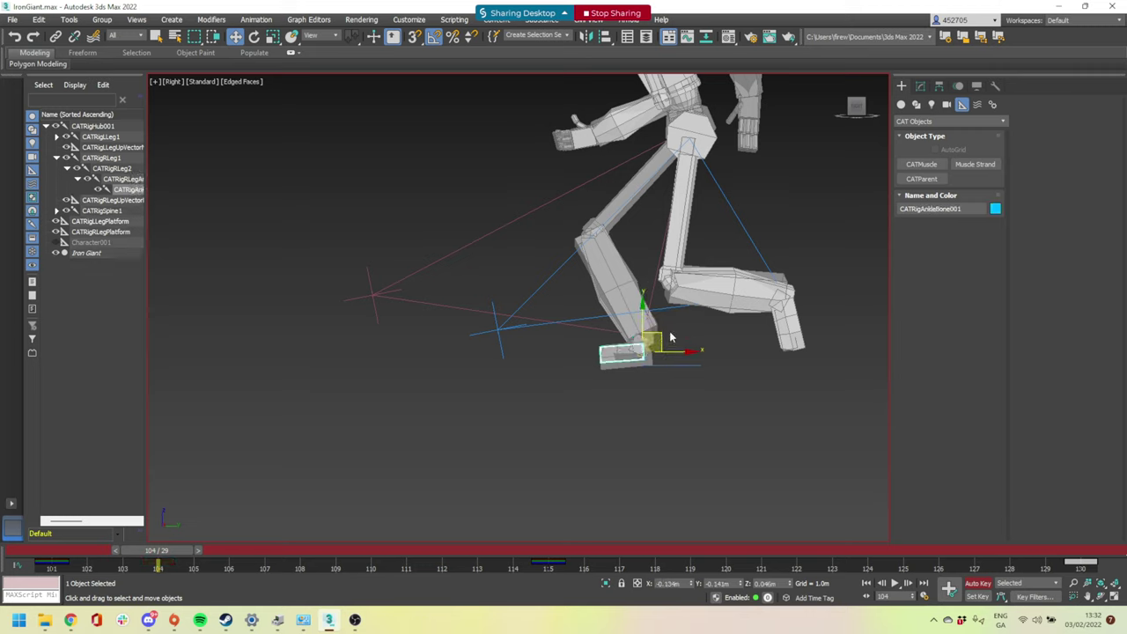
pyautogui.press('e')
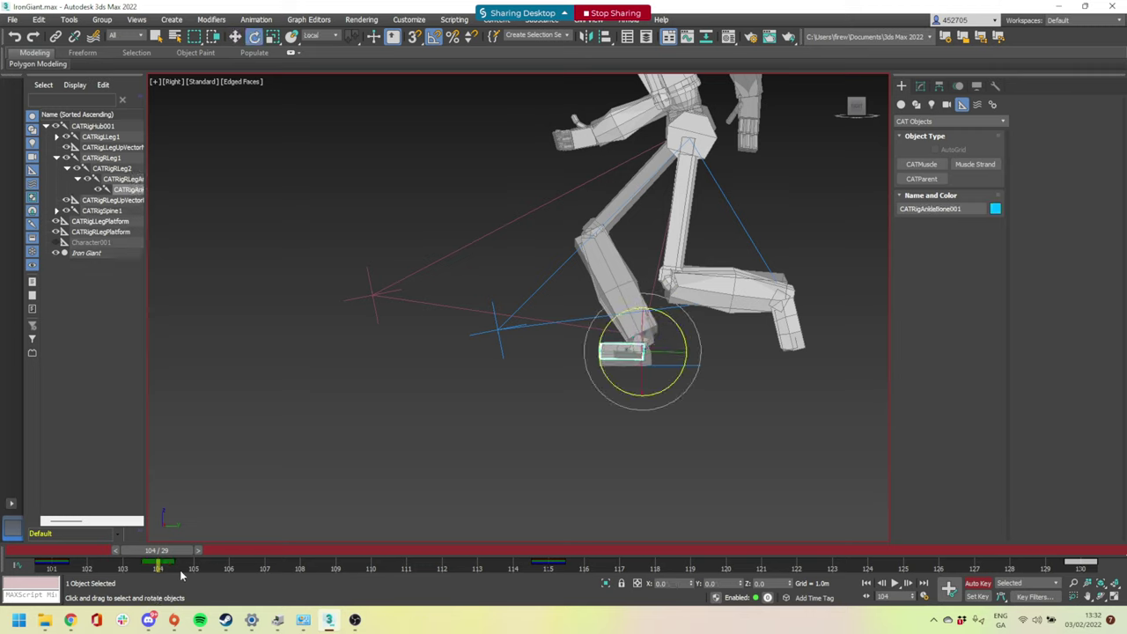
pyautogui.moveTo(185, 551); pyautogui.dragTo(310, 563)
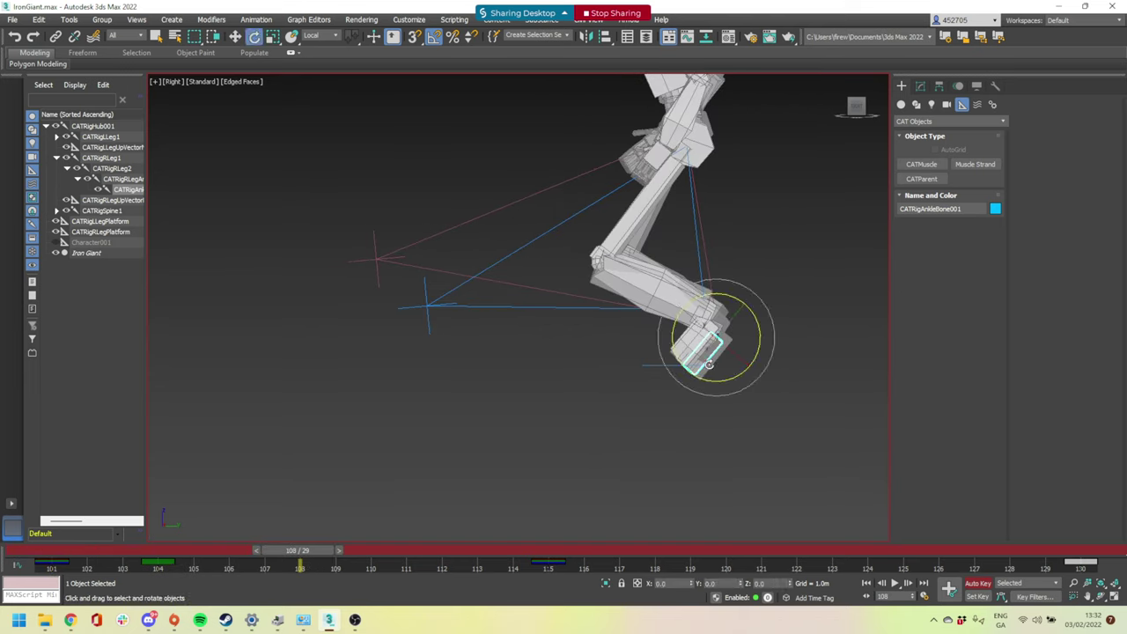
pyautogui.moveTo(731, 379); pyautogui.dragTo(707, 378)
pyautogui.moveTo(322, 558); pyautogui.dragTo(297, 570)
pyautogui.moveTo(452, 578); pyautogui.dragTo(599, 583)
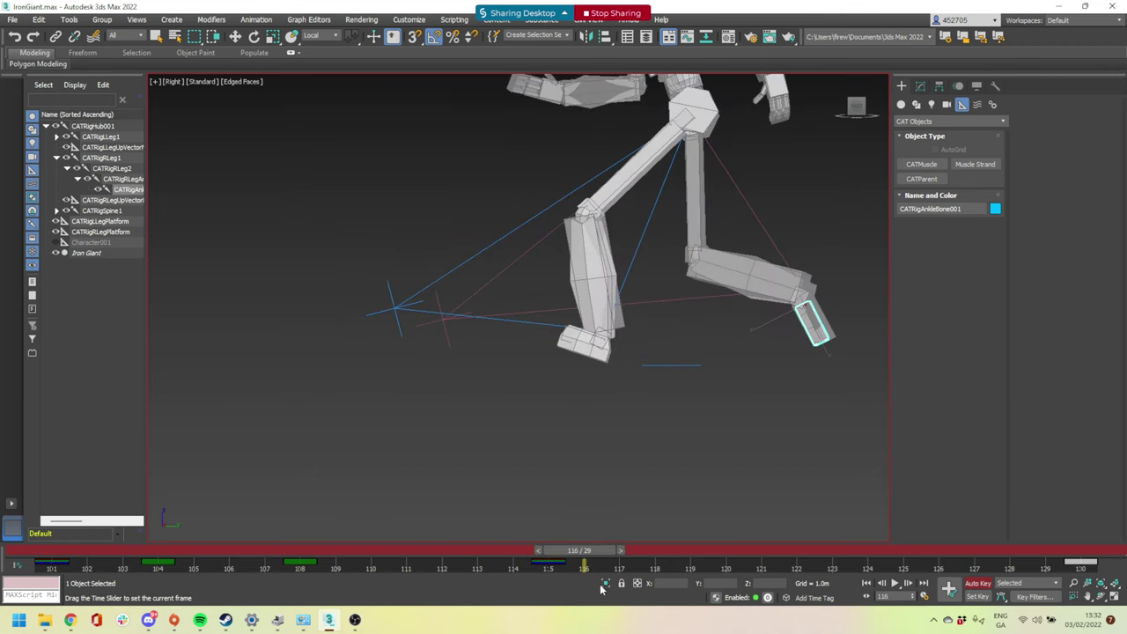
pyautogui.press('e')
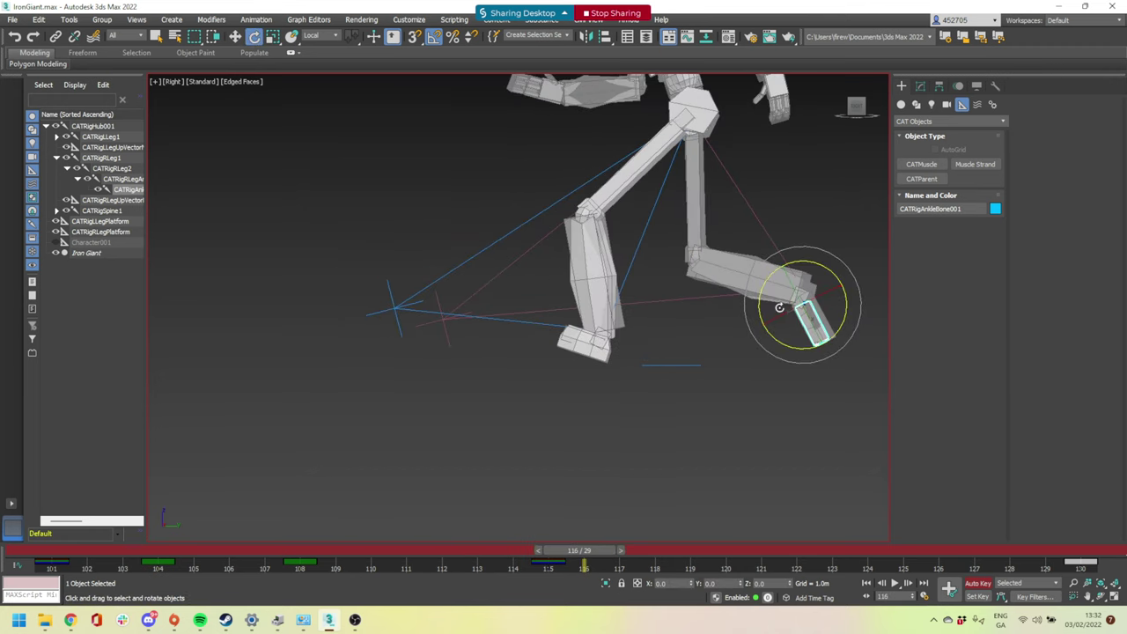
# At frame 121, move the left ankle CATRigLLegAnkle about 0.07 m down and 0.04 m forward
pyautogui.click(599, 338)
pyautogui.moveTo(589, 557); pyautogui.dragTo(783, 561)
pyautogui.press('e')
pyautogui.press('w')
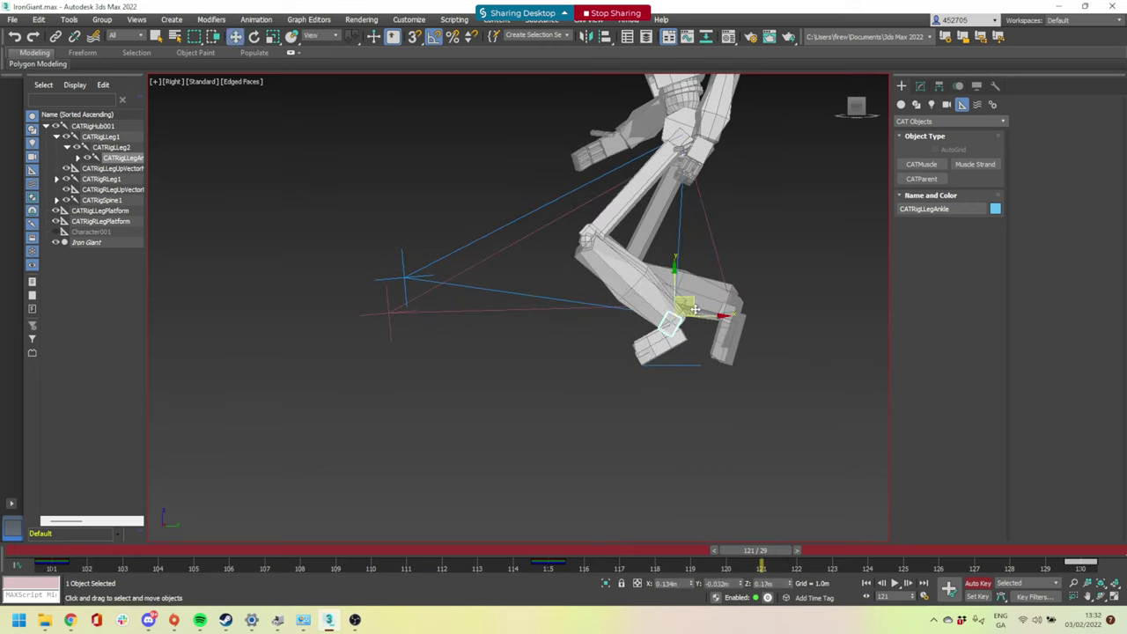
pyautogui.moveTo(698, 306); pyautogui.dragTo(685, 323)
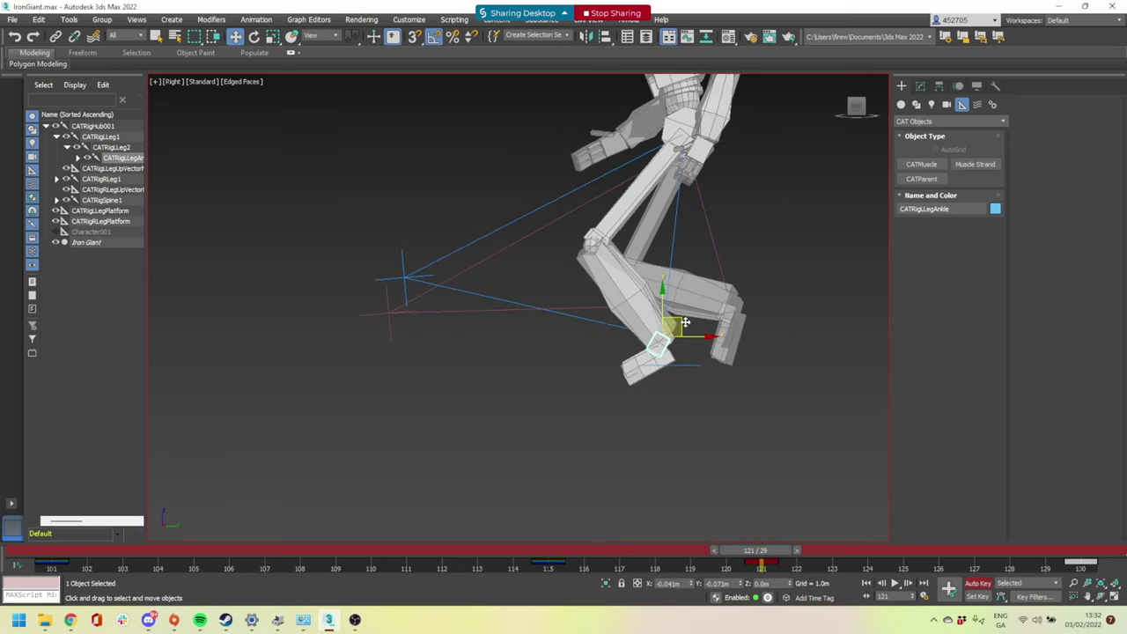
# Rotate the left foot CATRigLFoot at frame 121 so its sole lies flat to the ground
pyautogui.click(646, 357)
pyautogui.press('e')
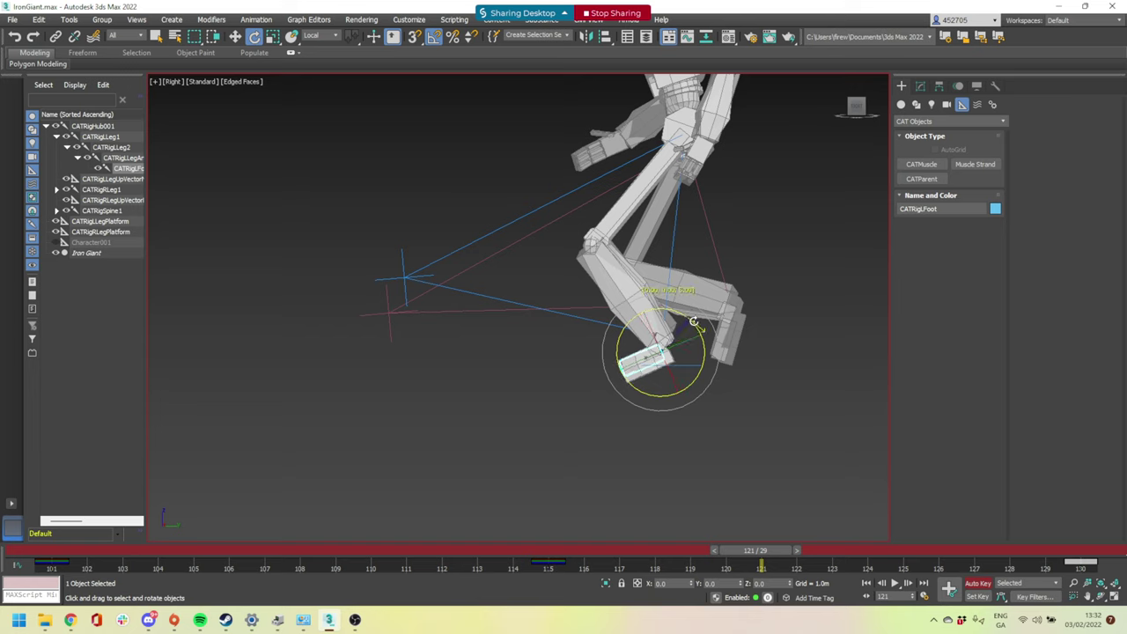
pyautogui.moveTo(694, 322); pyautogui.dragTo(704, 331)
# At frame 125, rotate the left foot CATRigLFoot by 25 degrees so its toes lift
pyautogui.moveTo(775, 552); pyautogui.dragTo(903, 574)
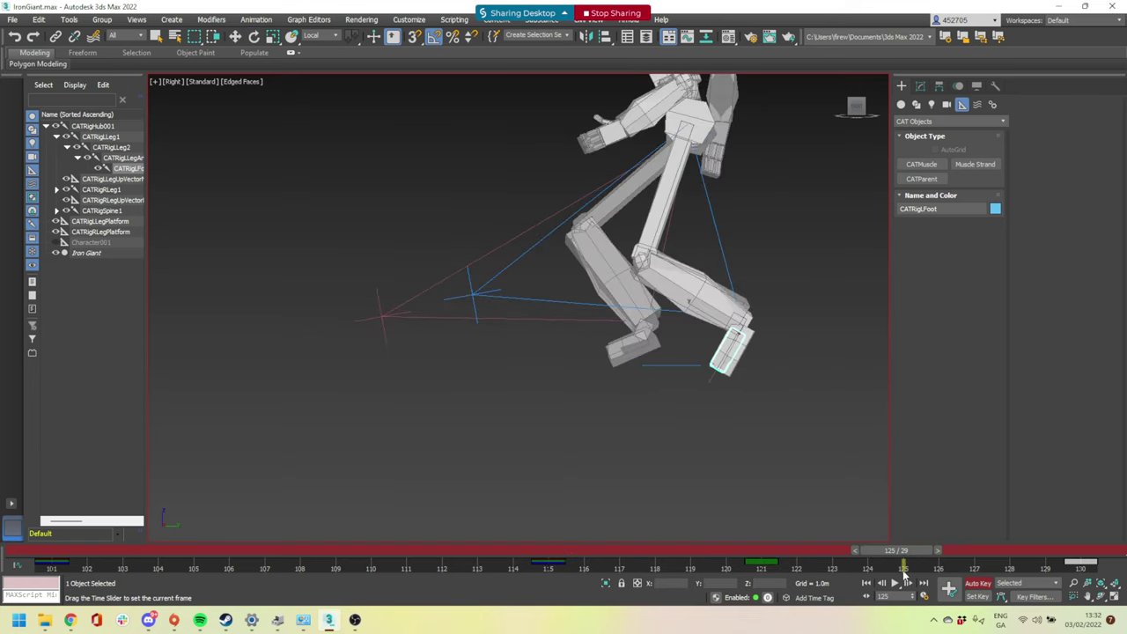
pyautogui.press('w')
pyautogui.press('e')
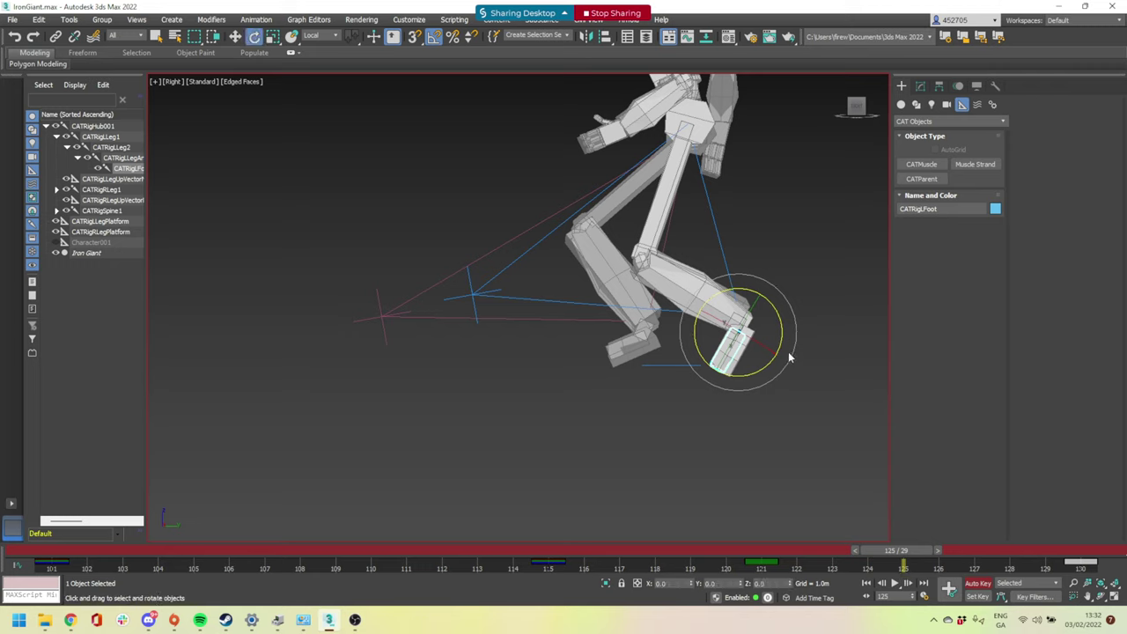
pyautogui.moveTo(782, 330); pyautogui.dragTo(785, 344)
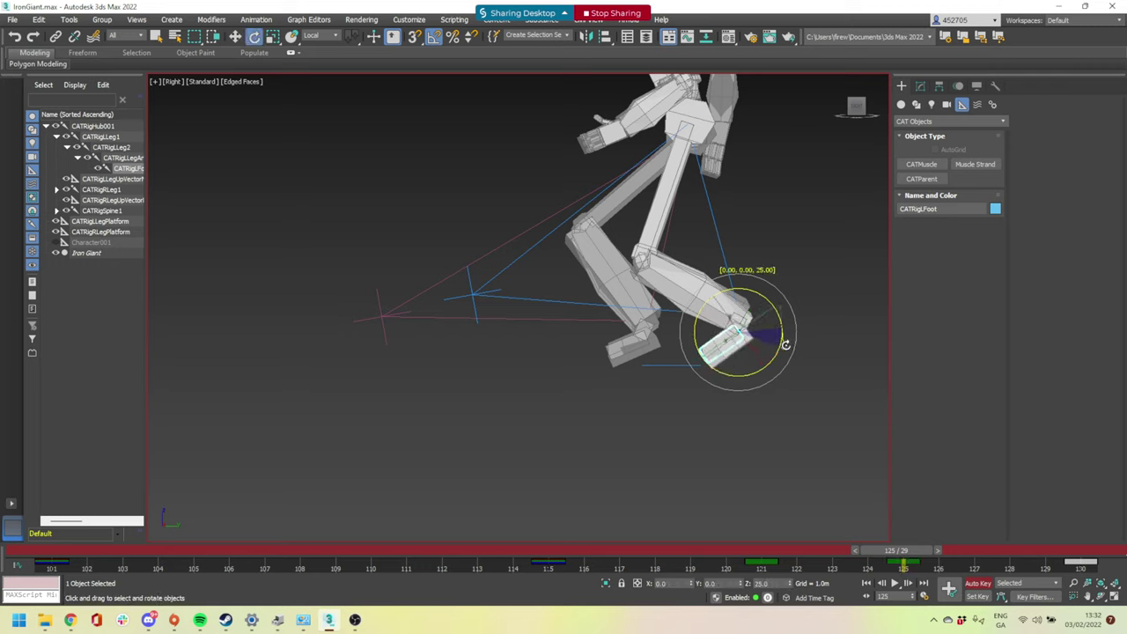
# At frame 106, move the trailing left ankle CATRigLLegAnkle slightly up and backward to lift the foot off the ground
pyautogui.moveTo(909, 555); pyautogui.dragTo(1094, 561)
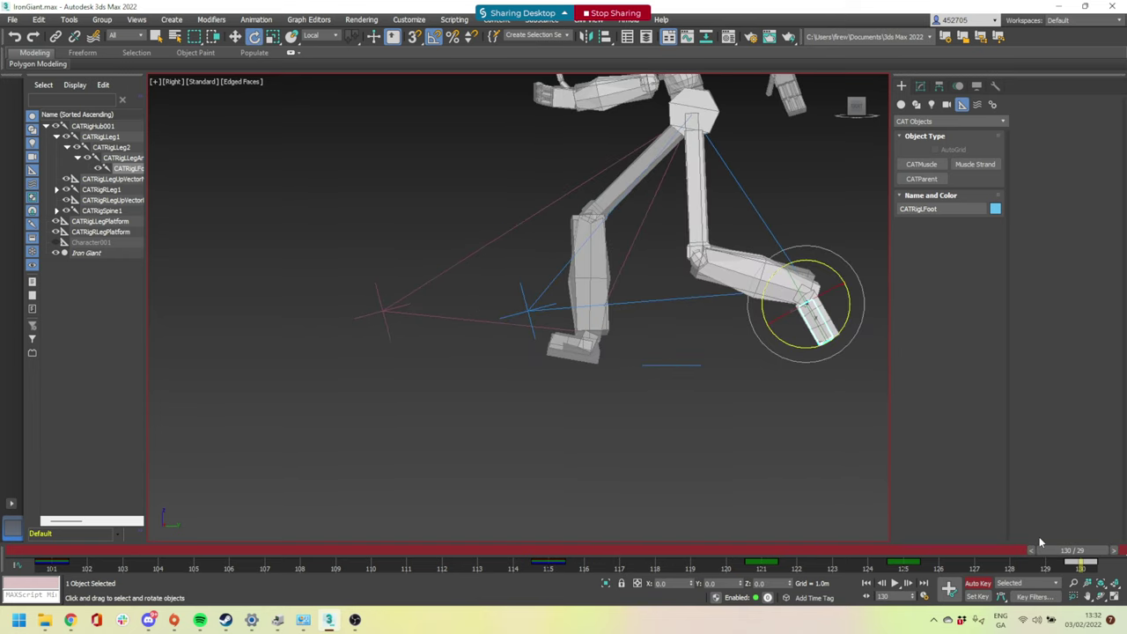
pyautogui.keyDown('alt'); pyautogui.moveTo(685, 373); pyautogui.dragTo(707, 390, button='middle'); pyautogui.keyUp('alt')
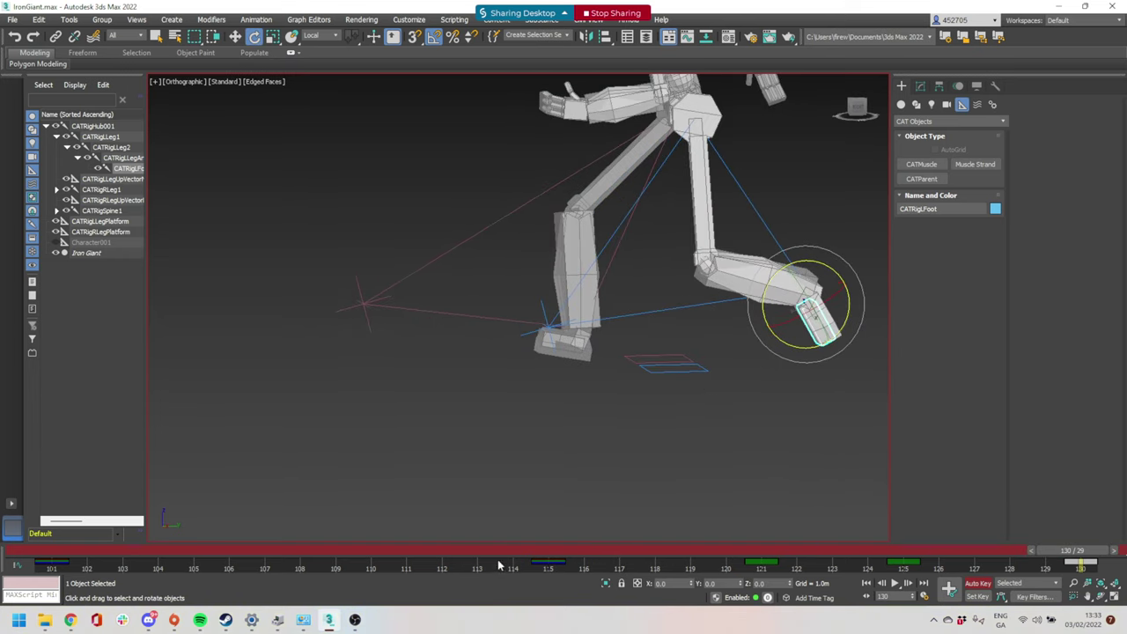
pyautogui.moveTo(499, 565); pyautogui.dragTo(3, 550)
pyautogui.moveTo(84, 562); pyautogui.dragTo(227, 560)
pyautogui.click(809, 264)
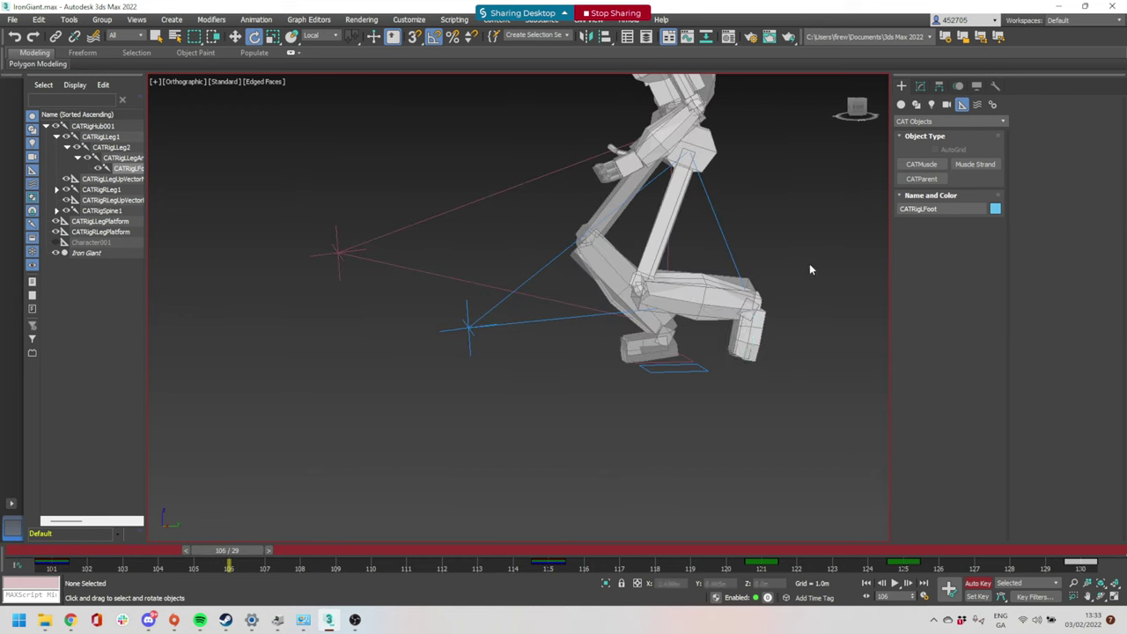
pyautogui.click(748, 307)
pyautogui.keyDown('alt'); pyautogui.moveTo(795, 358); pyautogui.dragTo(764, 336, button='middle'); pyautogui.keyUp('alt')
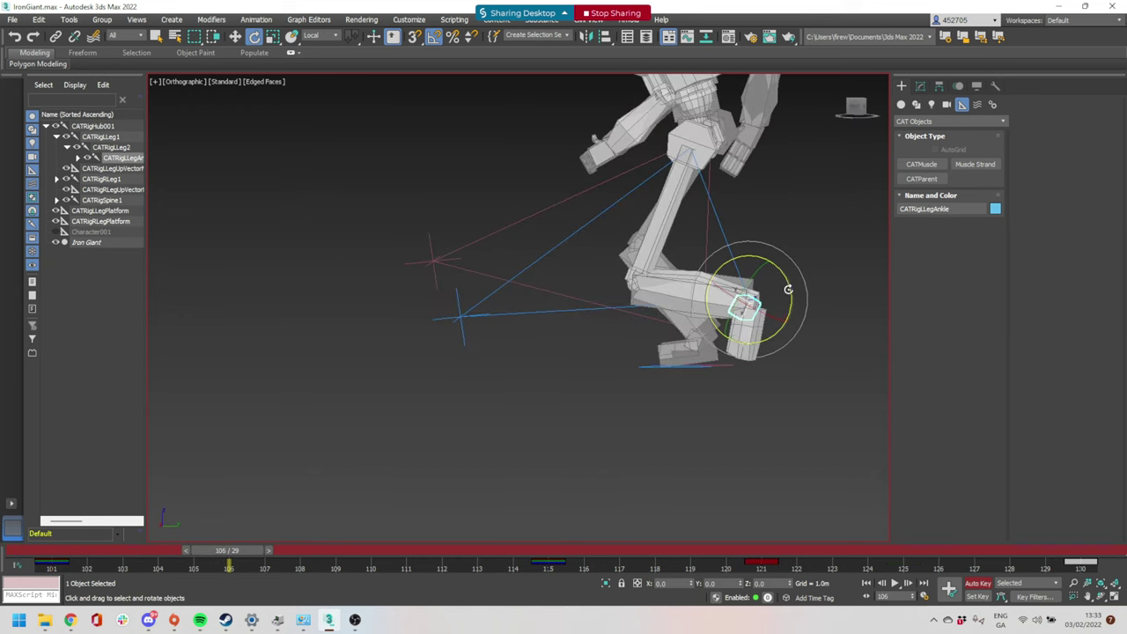
pyautogui.press('w')
pyautogui.moveTo(762, 287)
pyautogui.mouseDown()
pyautogui.moveTo(762, 256)
pyautogui.moveTo(773, 272)
pyautogui.mouseUp()
# Rotate the lifted left foot at frame 106 so its toes point further down and back
pyautogui.click(766, 333)
pyautogui.press('e')
pyautogui.moveTo(783, 324); pyautogui.dragTo(799, 314)
# At frame 122, move the trailing right ankle CATRigRLegAnkle slightly up and backward to match the left leg's lift
pyautogui.moveTo(236, 550); pyautogui.dragTo(809, 549)
pyautogui.click(815, 346)
pyautogui.press('w')
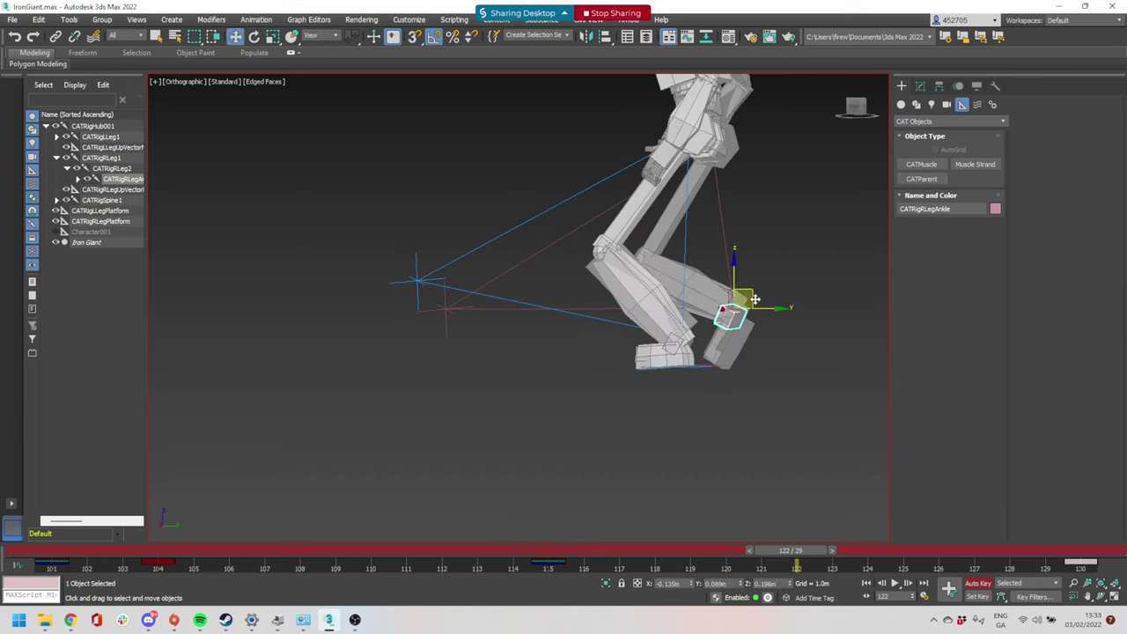
pyautogui.keyDown('alt'); pyautogui.moveTo(775, 360); pyautogui.dragTo(787, 354, button='middle'); pyautogui.keyUp('alt')
pyautogui.moveTo(754, 294); pyautogui.dragTo(767, 287)
# Rotate the lifted right foot at frame 122 so its toes point further down and back
pyautogui.click(750, 328)
pyautogui.press('e')
pyautogui.moveTo(804, 324); pyautogui.dragTo(815, 286)
# Bring the Iron Giant back into view and play the stride to examine the hip and leg motion from the front
pyautogui.moveTo(811, 552); pyautogui.dragTo(1102, 560)
pyautogui.click(741, 403)
pyautogui.scroll(-3, 656, 412)
pyautogui.keyDown('alt'); pyautogui.moveTo(682, 415); pyautogui.dragTo(742, 411, button='middle'); pyautogui.keyUp('alt')
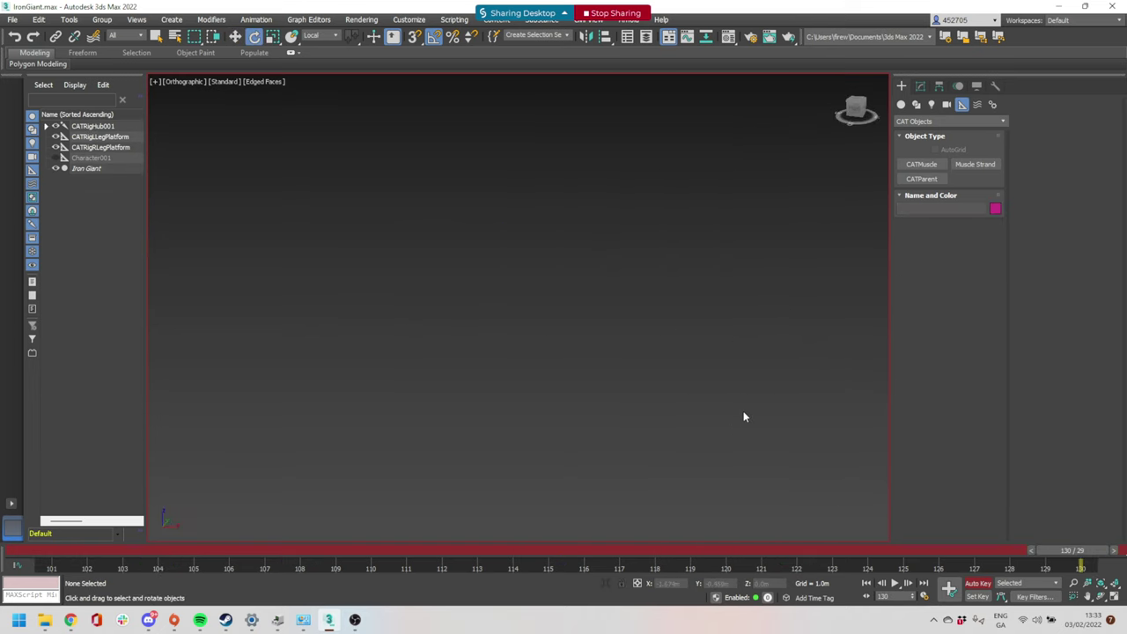
pyautogui.click(88, 168)
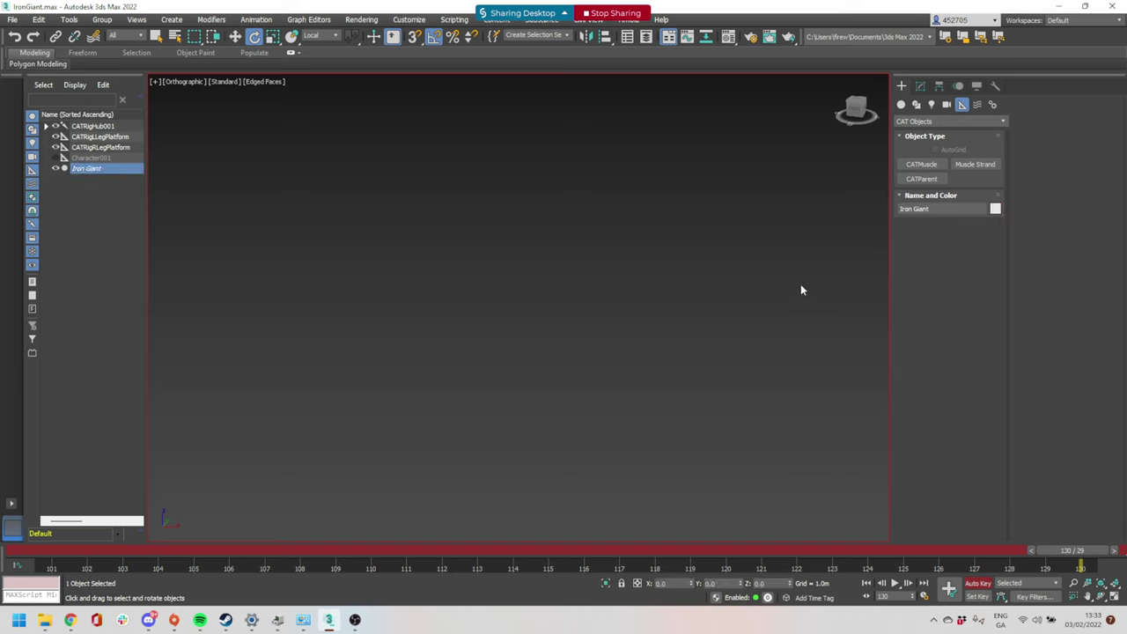
pyautogui.press('z')
pyautogui.keyDown('alt'); pyautogui.moveTo(623, 375); pyautogui.dragTo(594, 359, button='middle'); pyautogui.keyUp('alt')
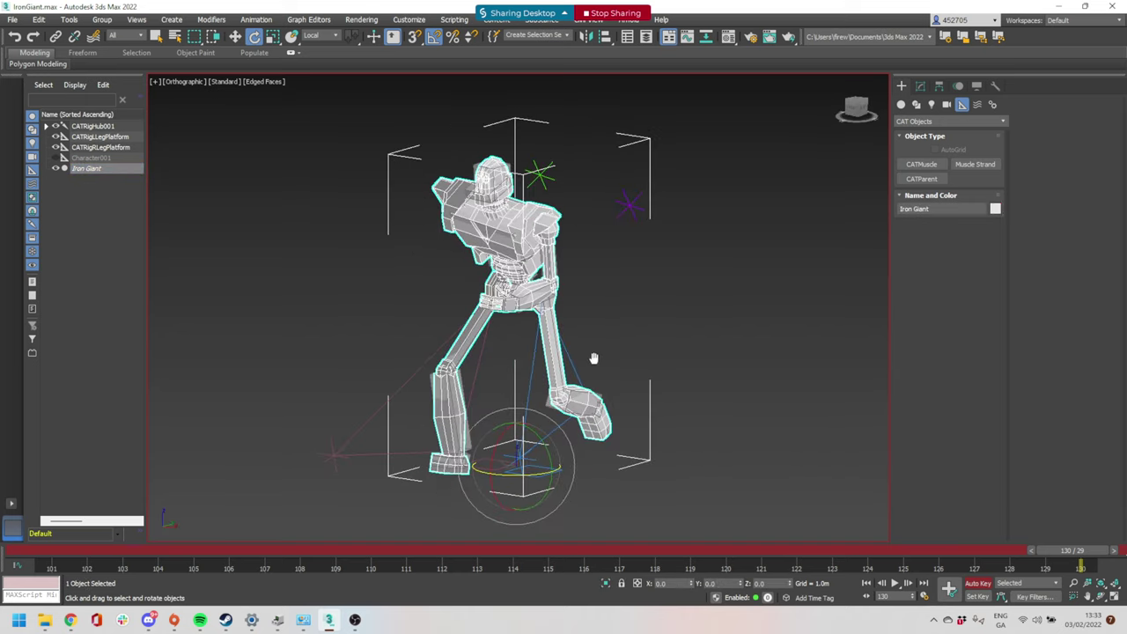
pyautogui.press('/')
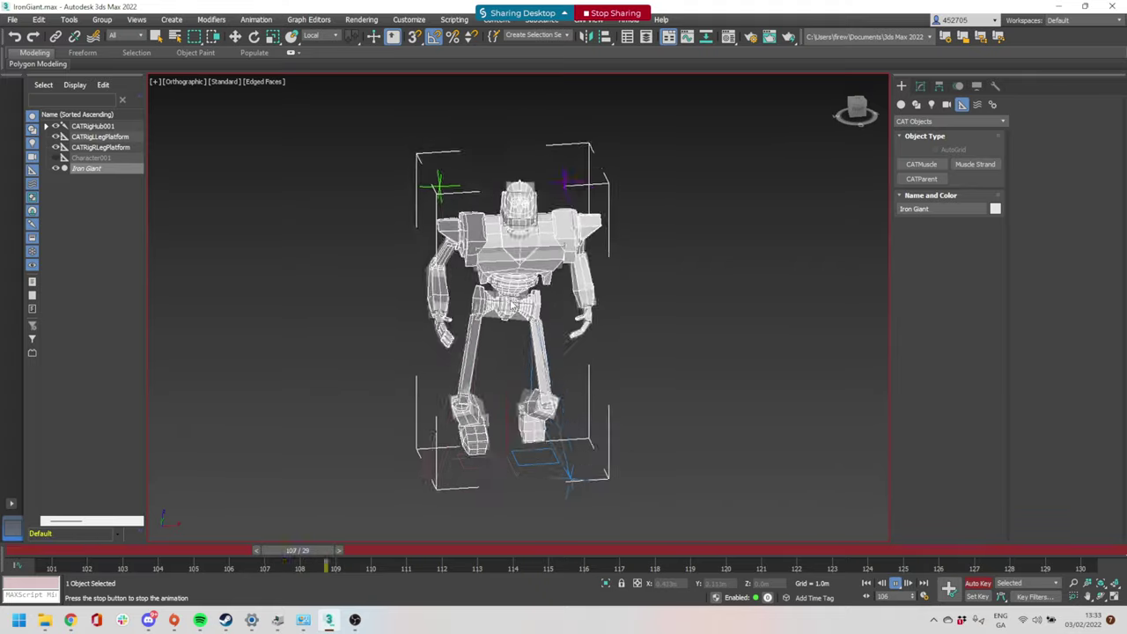
pyautogui.press('e')
pyautogui.click(894, 582)
# At frame 107, tilt the hip hub CATRigHub001 by 5 degrees around its local Y axis
pyautogui.click(669, 405)
pyautogui.click(504, 296)
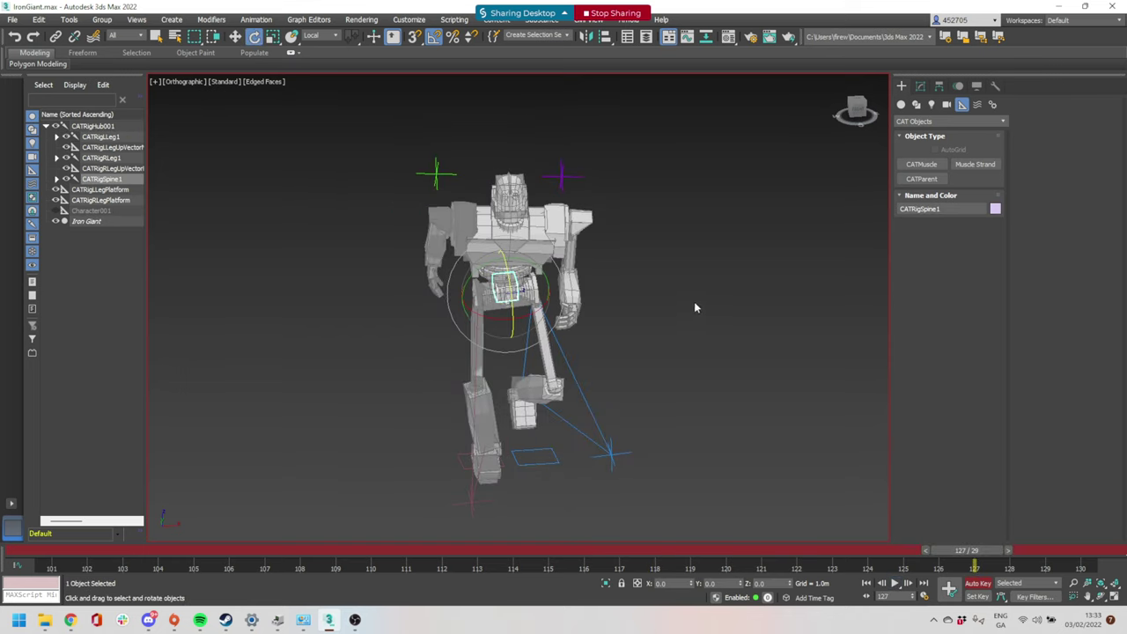
pyautogui.scroll(2, 564, 326)
pyautogui.click(487, 306)
pyautogui.click(270, 555)
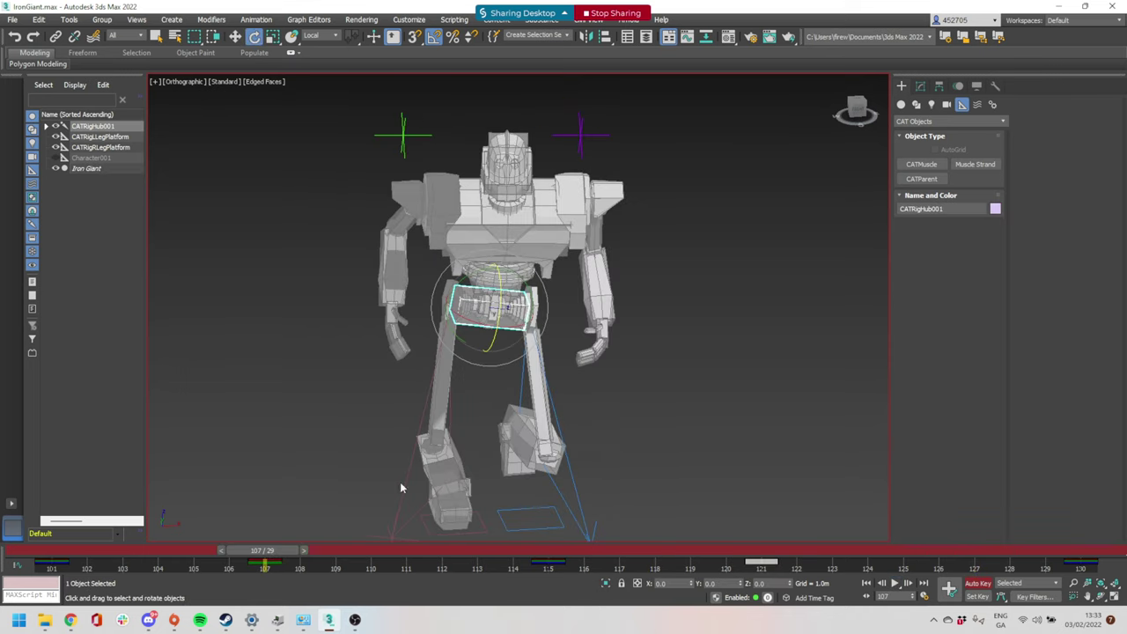
pyautogui.moveTo(521, 274); pyautogui.dragTo(521, 273)
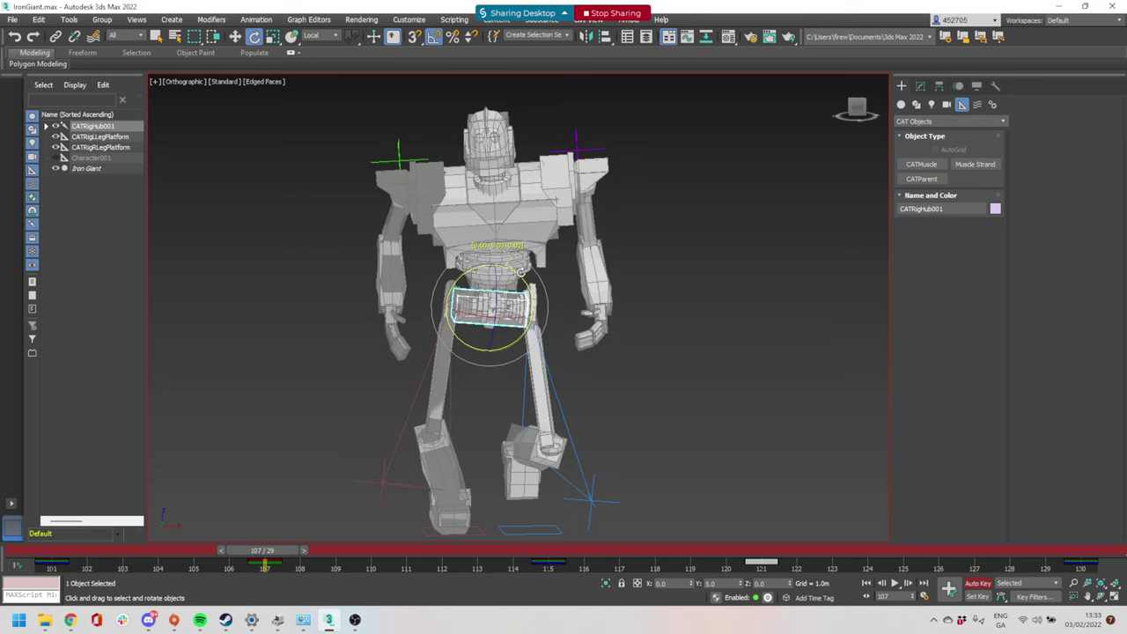
# At frame 121, tilt the hip hub by -5 degrees around its local Y axis to mirror the opposite passing pose
pyautogui.moveTo(264, 565); pyautogui.dragTo(762, 567)
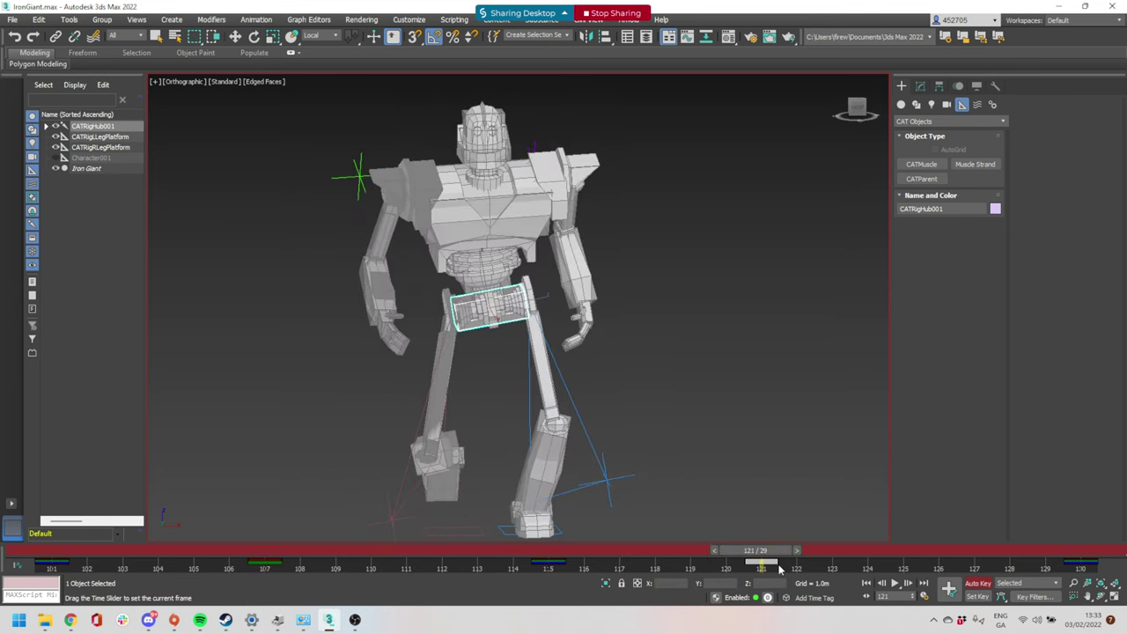
pyautogui.press('e')
pyautogui.moveTo(506, 270); pyautogui.dragTo(508, 271)
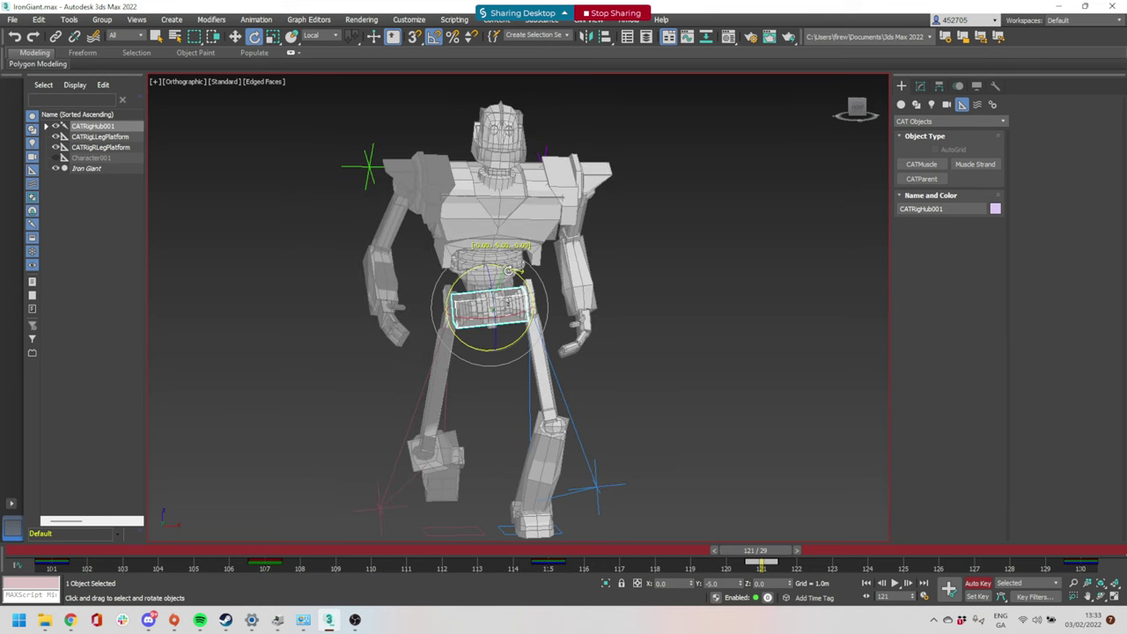
# Check the stride in playback and lower the hip hub slightly at frame 107 and by about 0.044 m at frame 121
pyautogui.click(866, 583)
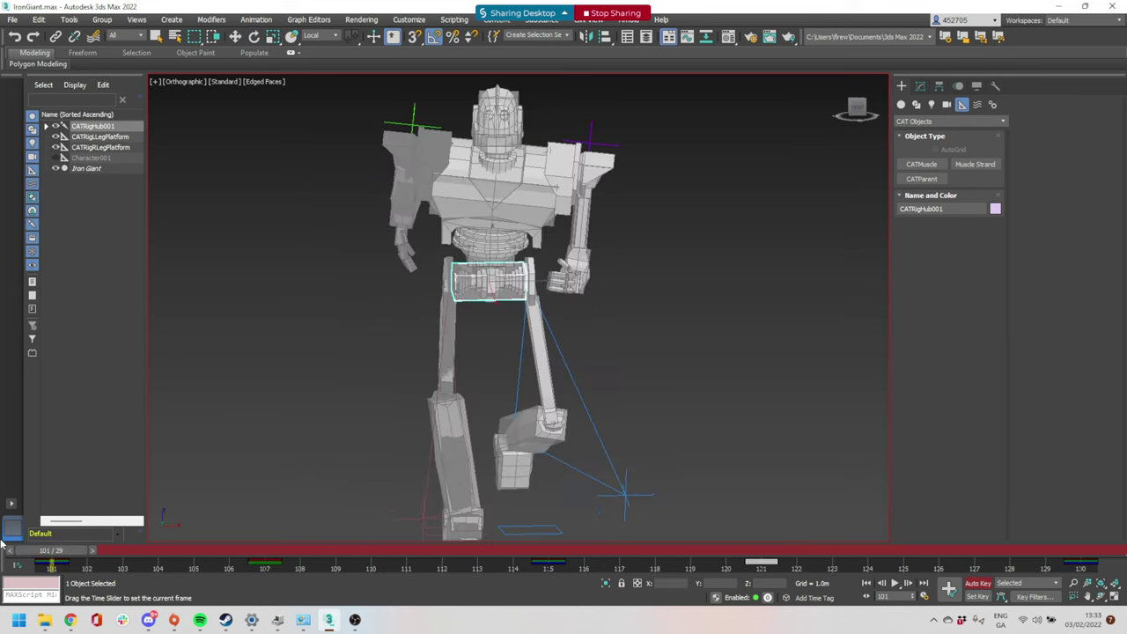
pyautogui.click(894, 582)
pyautogui.scroll(-4, 730, 441)
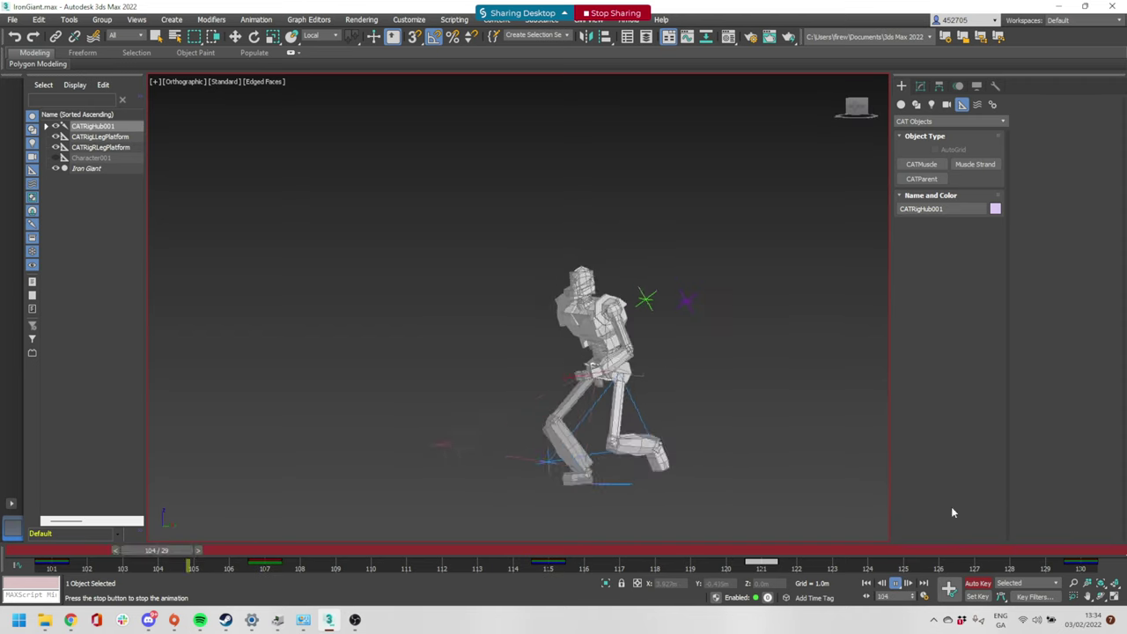
pyautogui.press('/')
pyautogui.press('e')
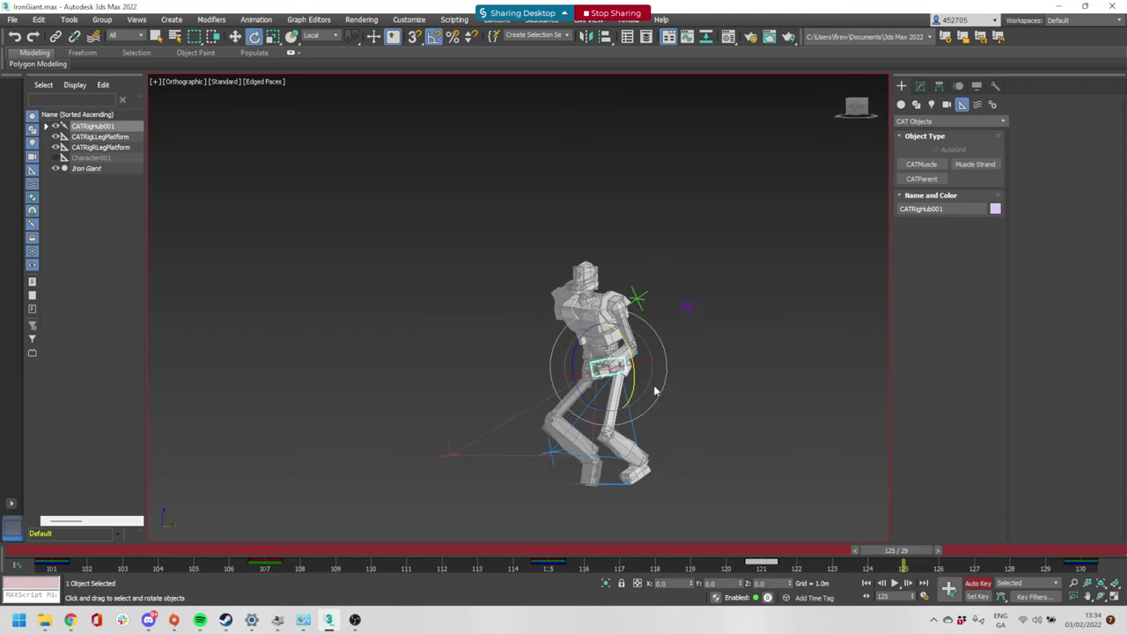
pyautogui.click(273, 555)
pyautogui.moveTo(606, 326); pyautogui.dragTo(606, 333)
pyautogui.click(766, 558)
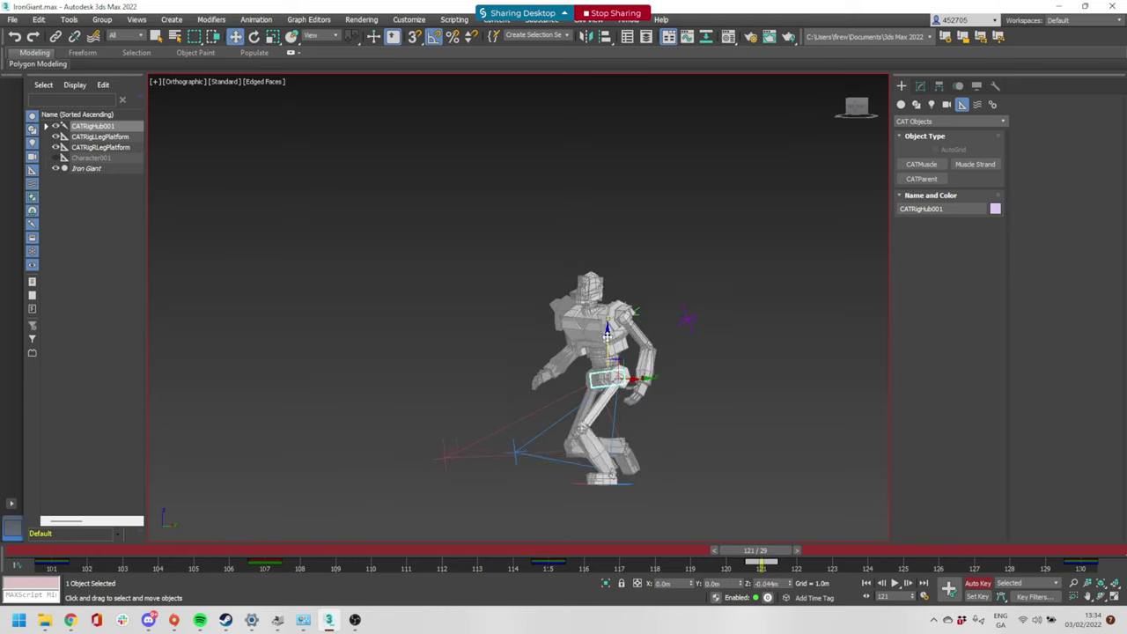
pyautogui.click(894, 583)
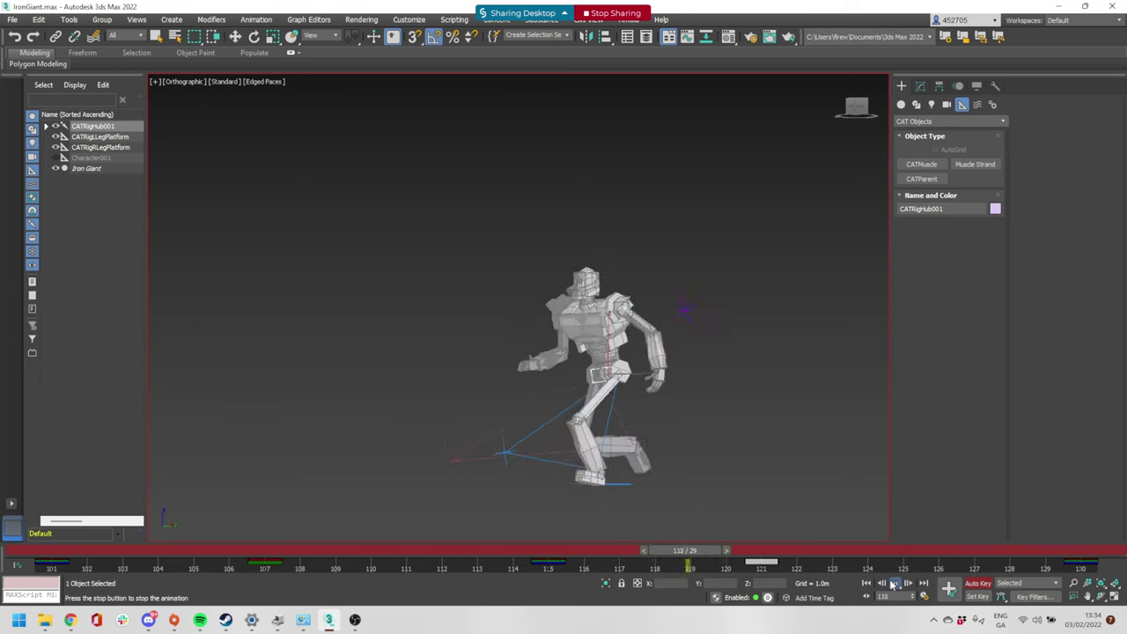
pyautogui.click(894, 583)
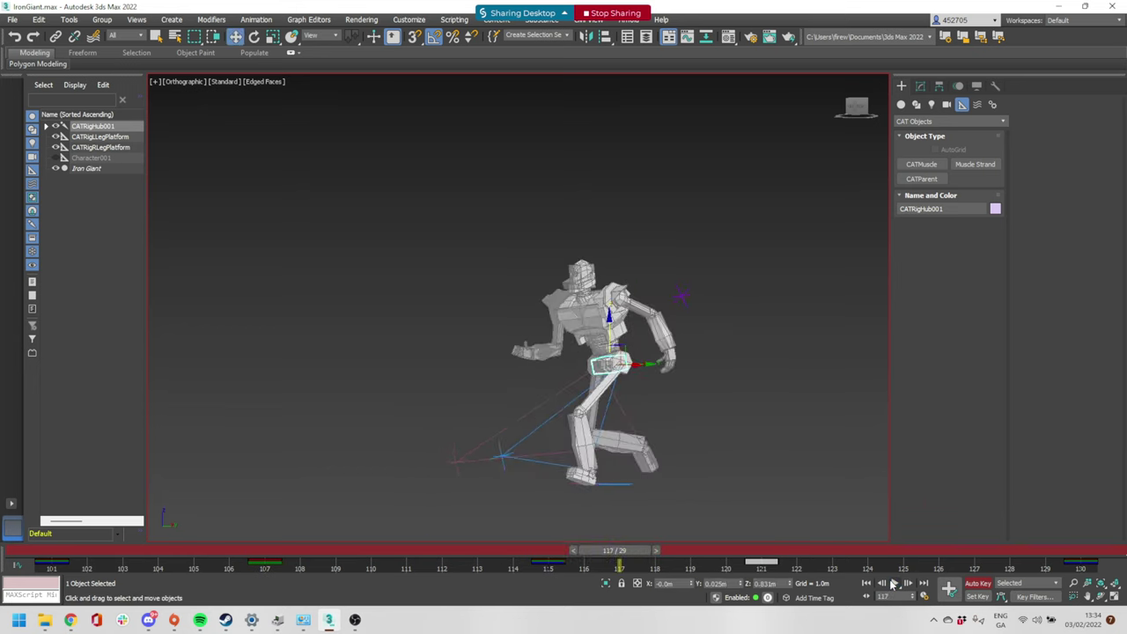
# Raise the hip hub slightly along Z at the contact poses on frames 101 and 115
pyautogui.moveTo(577, 551); pyautogui.dragTo(197, 546)
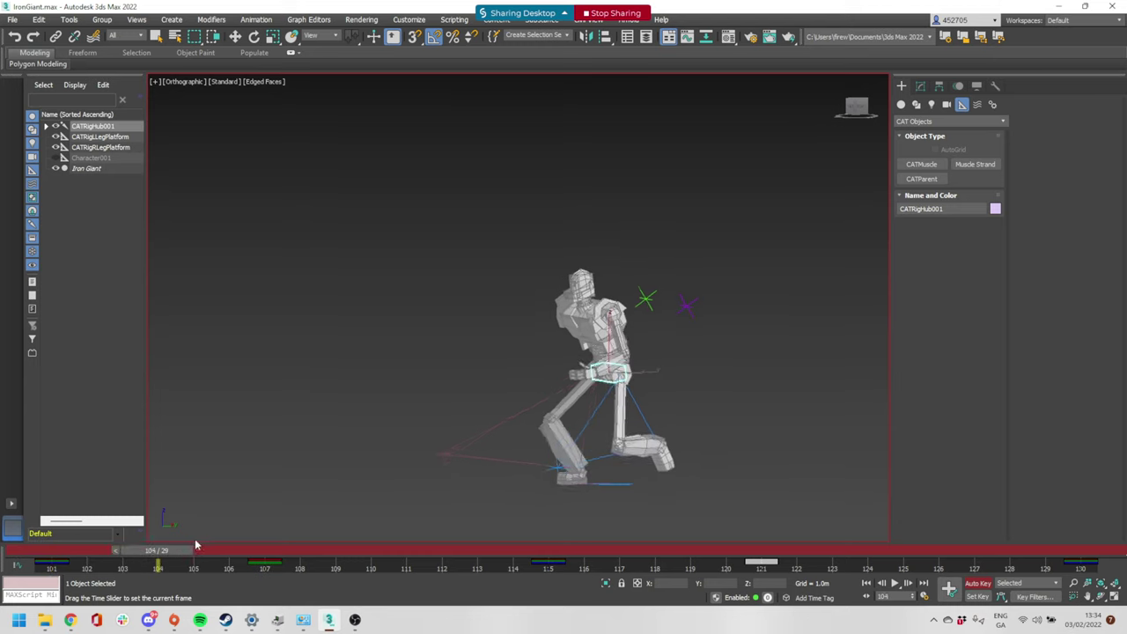
pyautogui.moveTo(327, 548); pyautogui.dragTo(44, 538)
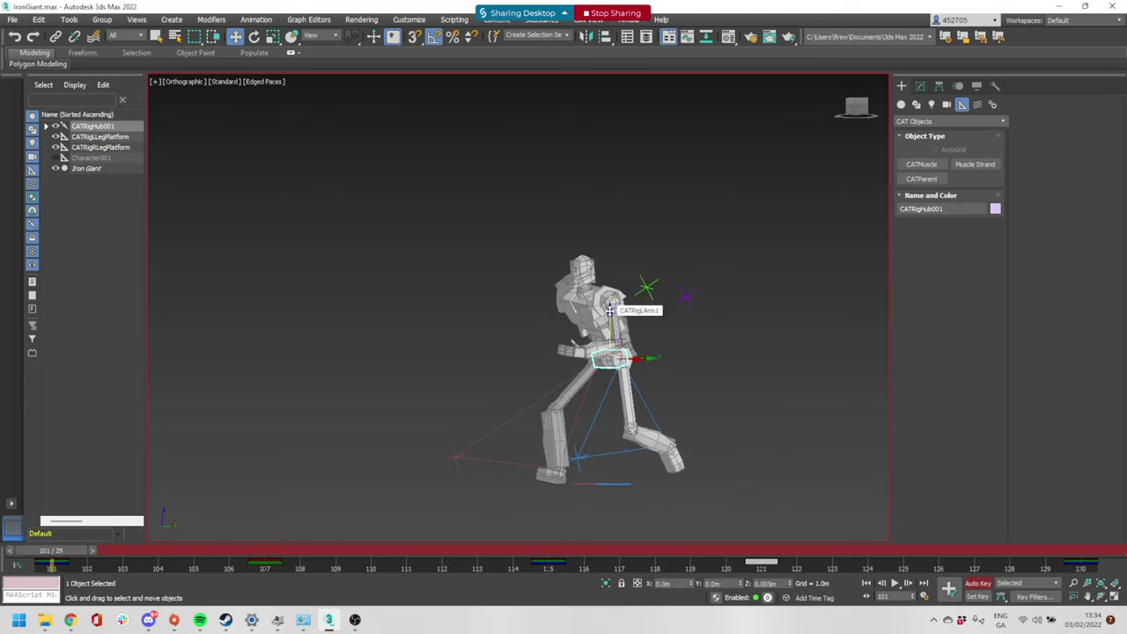
pyautogui.moveTo(61, 553); pyautogui.dragTo(286, 570)
pyautogui.moveTo(380, 567); pyautogui.dragTo(543, 550)
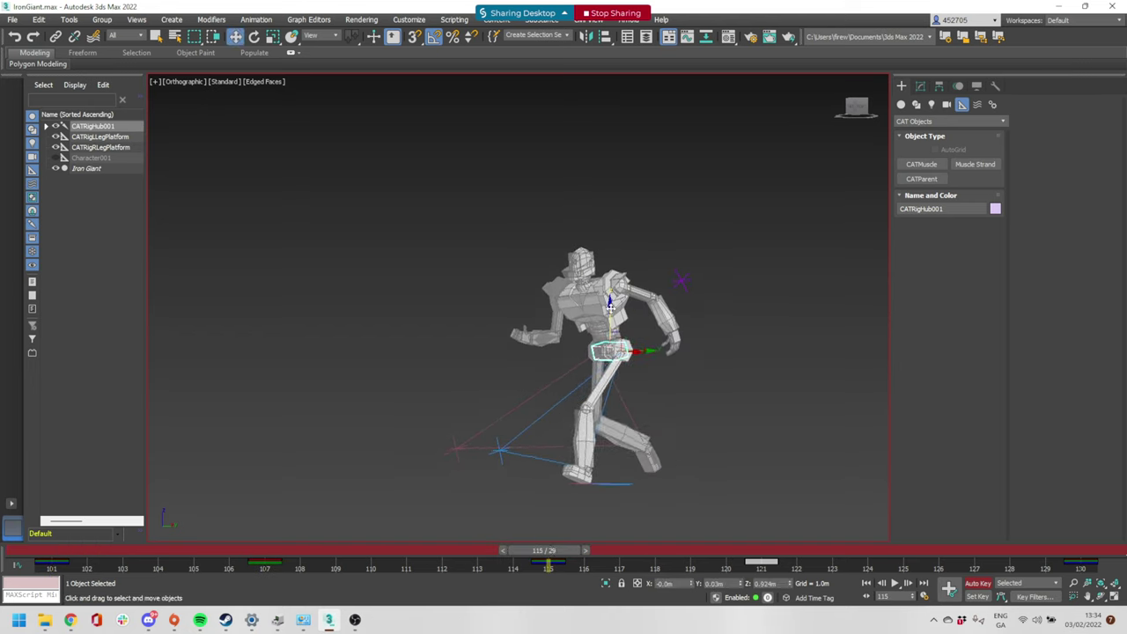
# Raise the hip hub along Z by about 0.058 m at frame 107 and to a matching height at frame 121
pyautogui.moveTo(554, 556); pyautogui.dragTo(209, 575)
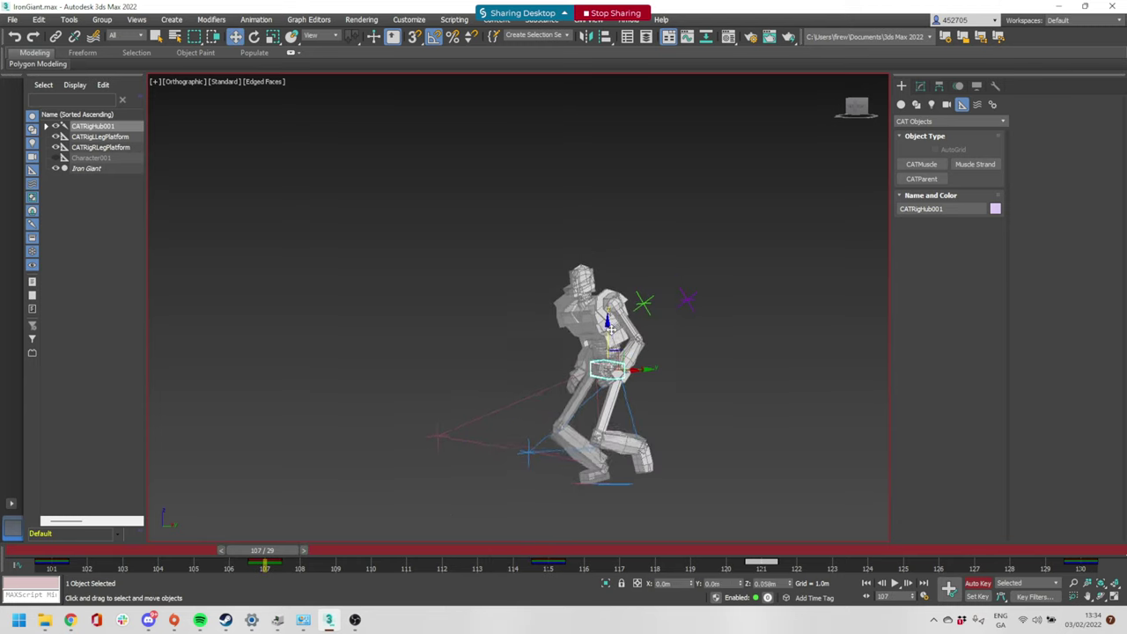
pyautogui.click(771, 551)
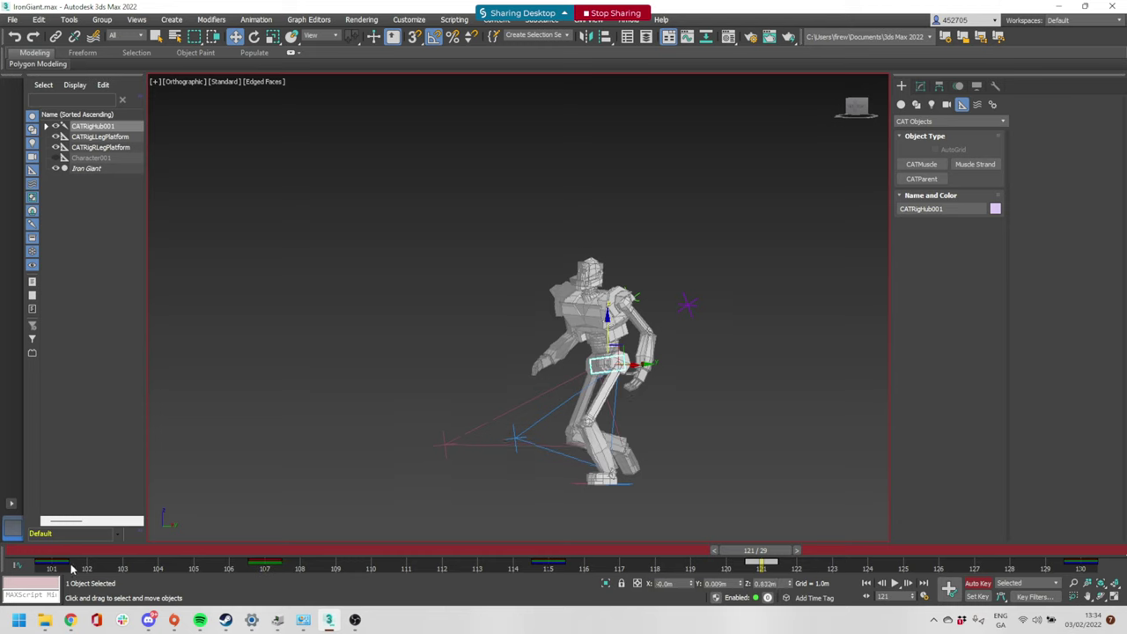
# Copy the hip hub's key from frame 101 to frame 130 so the loop's end matches its start
pyautogui.click(63, 561)
pyautogui.keyDown('shift'); pyautogui.moveTo(51, 562); pyautogui.dragTo(344, 561); pyautogui.keyUp('shift')
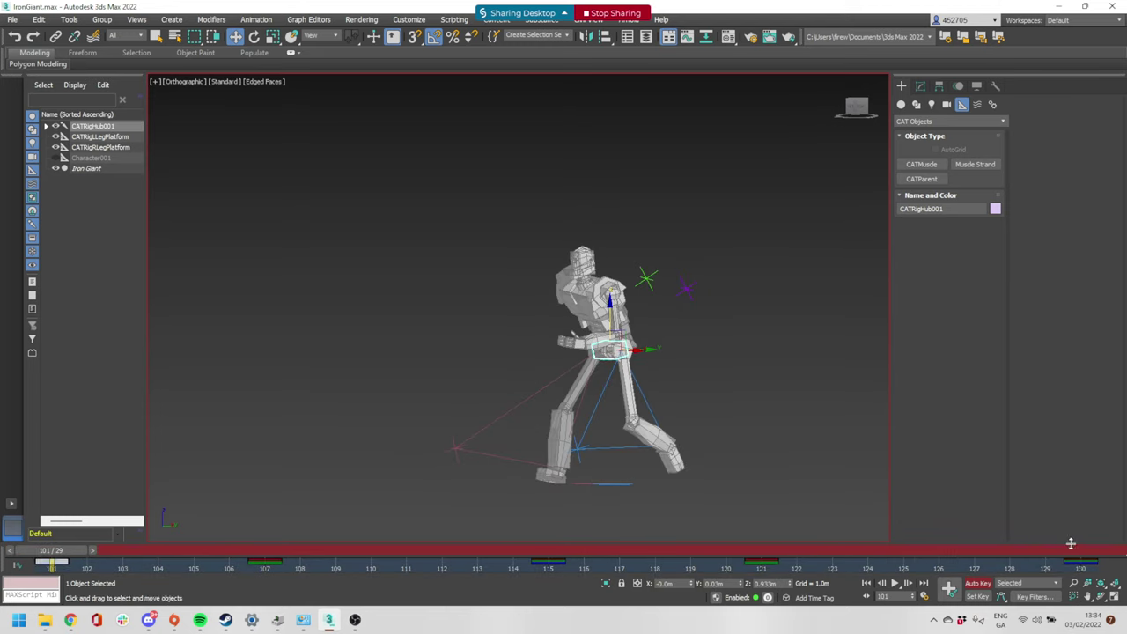
pyautogui.click(894, 584)
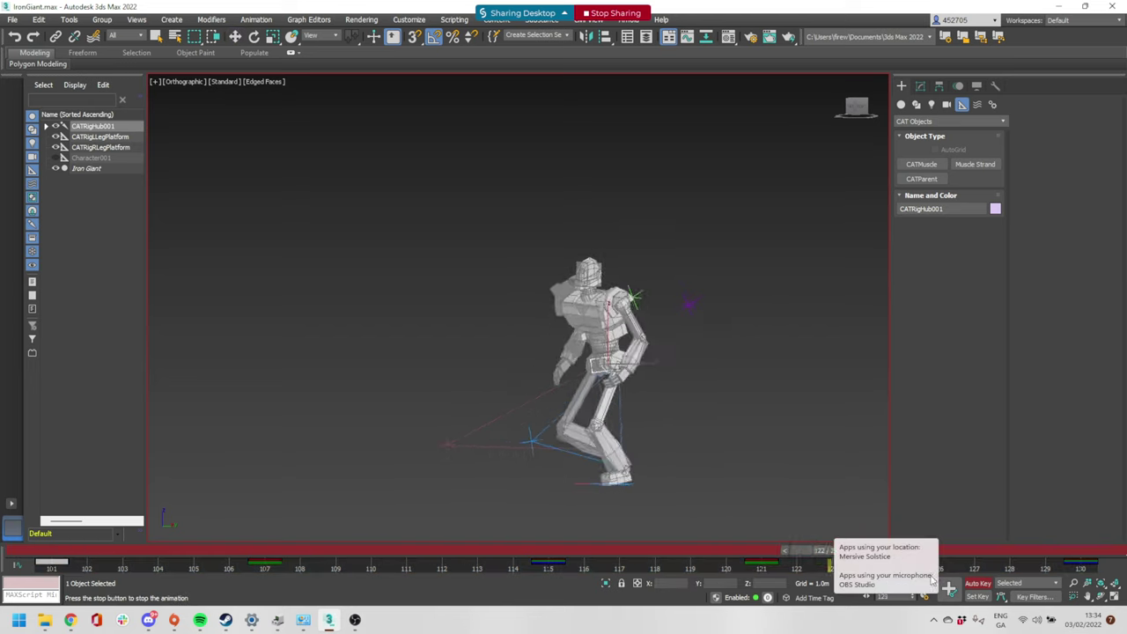
pyautogui.click(894, 583)
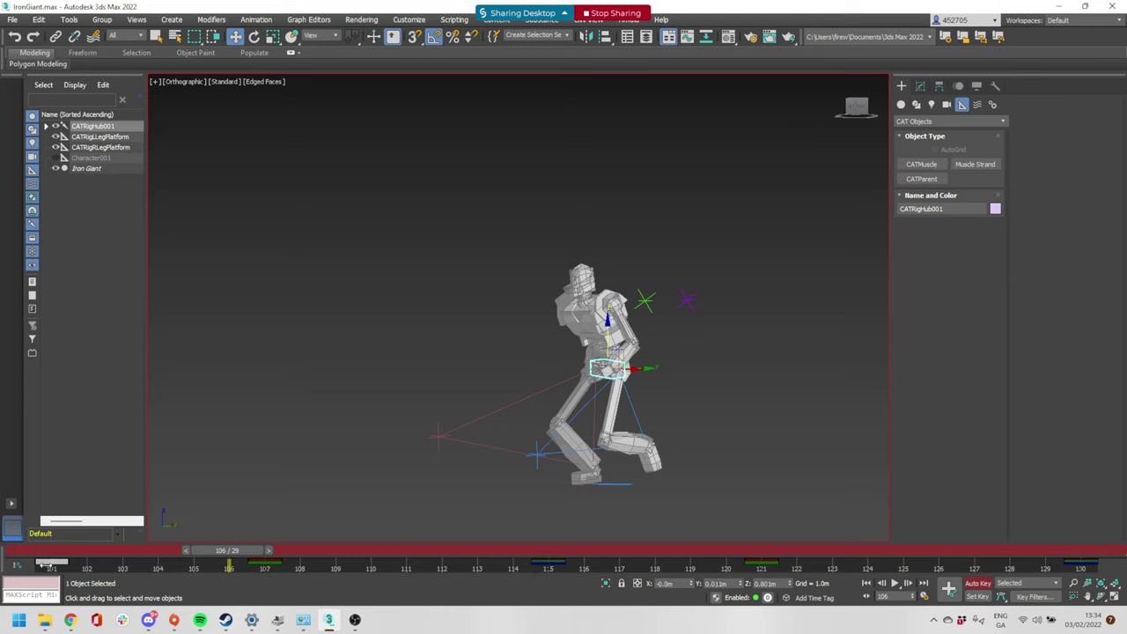
pyautogui.keyDown('shift'); pyautogui.moveTo(50, 563); pyautogui.dragTo(406, 556); pyautogui.keyUp('shift')
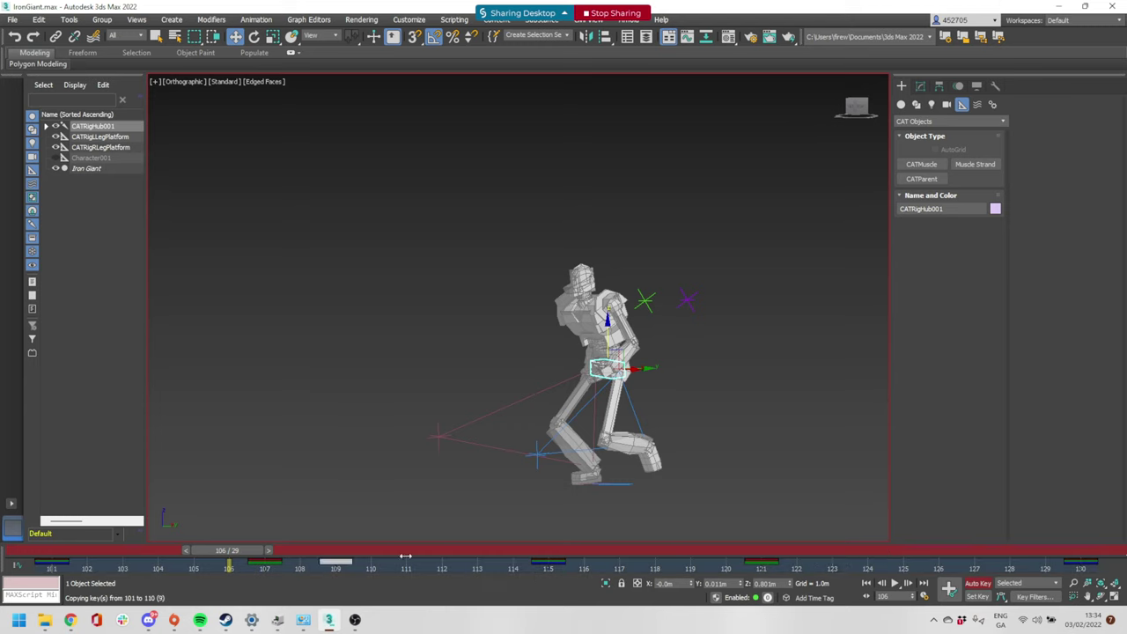
# Play the stride from the front and above, and compare the chest hub CATRigHub002 at frames 101 and 130
pyautogui.click(897, 584)
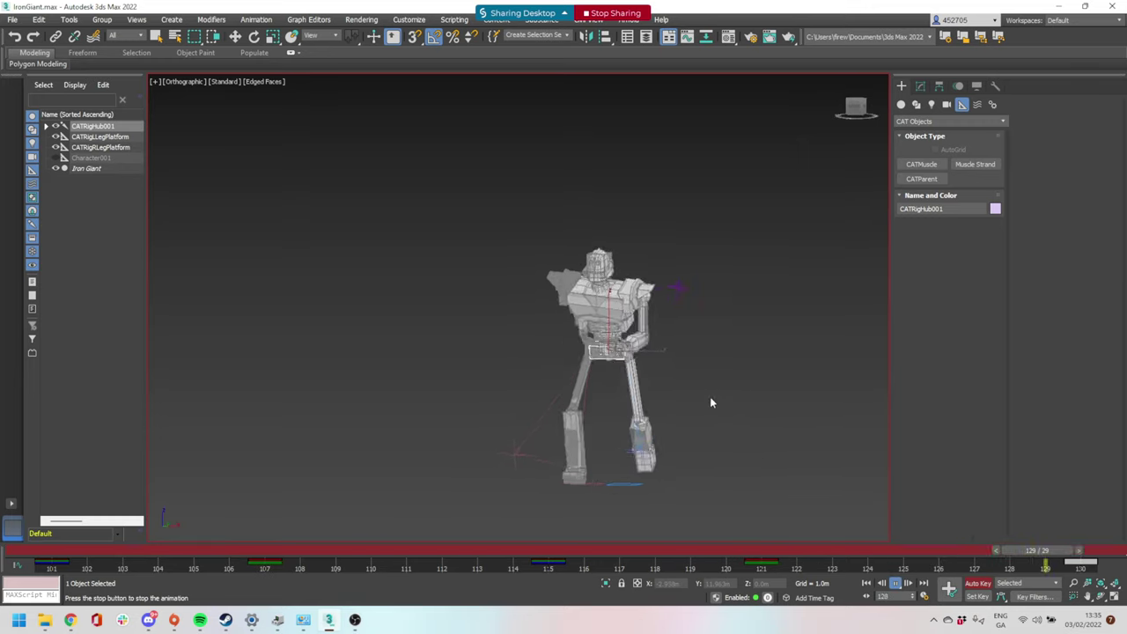
pyautogui.scroll(5, 630, 352)
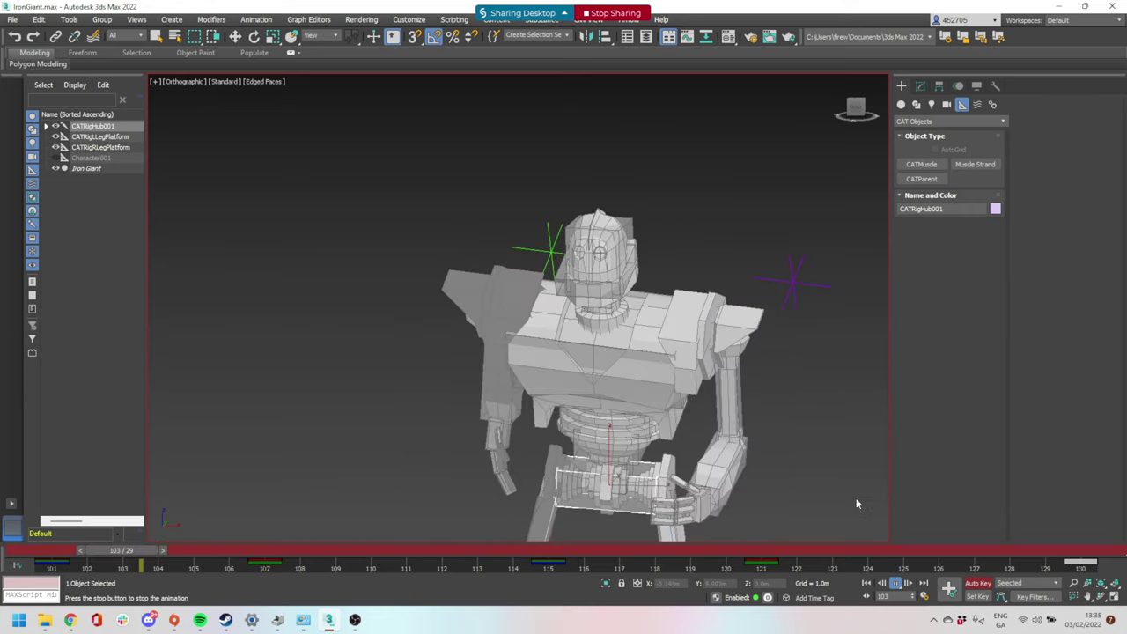
pyautogui.click(897, 583)
pyautogui.click(801, 313)
pyautogui.click(568, 368)
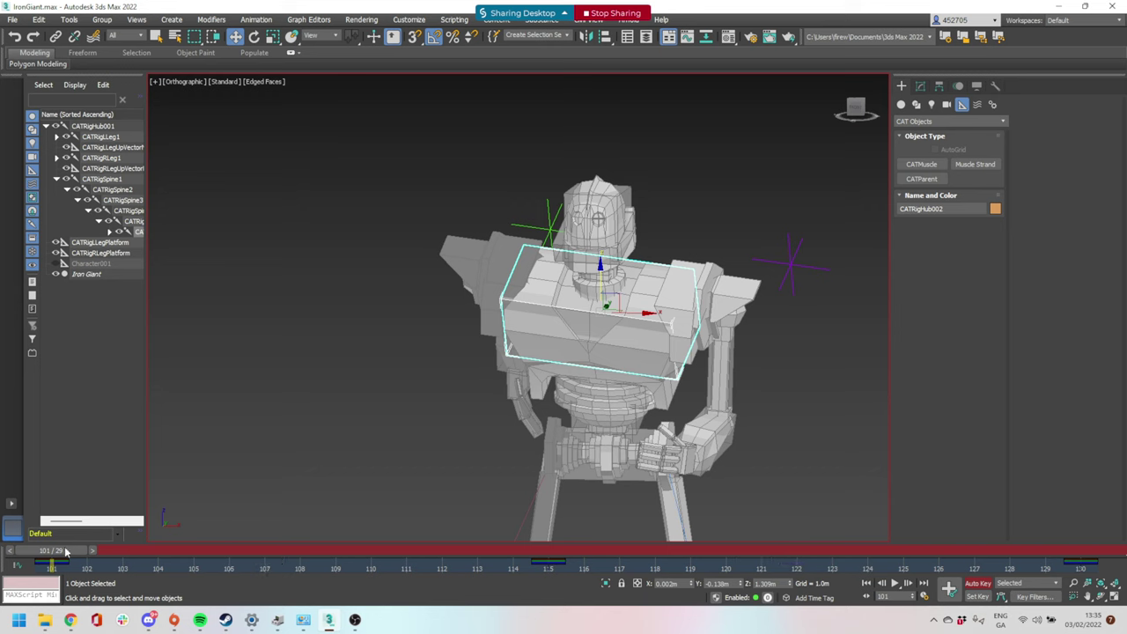
pyautogui.moveTo(65, 551); pyautogui.dragTo(1072, 551)
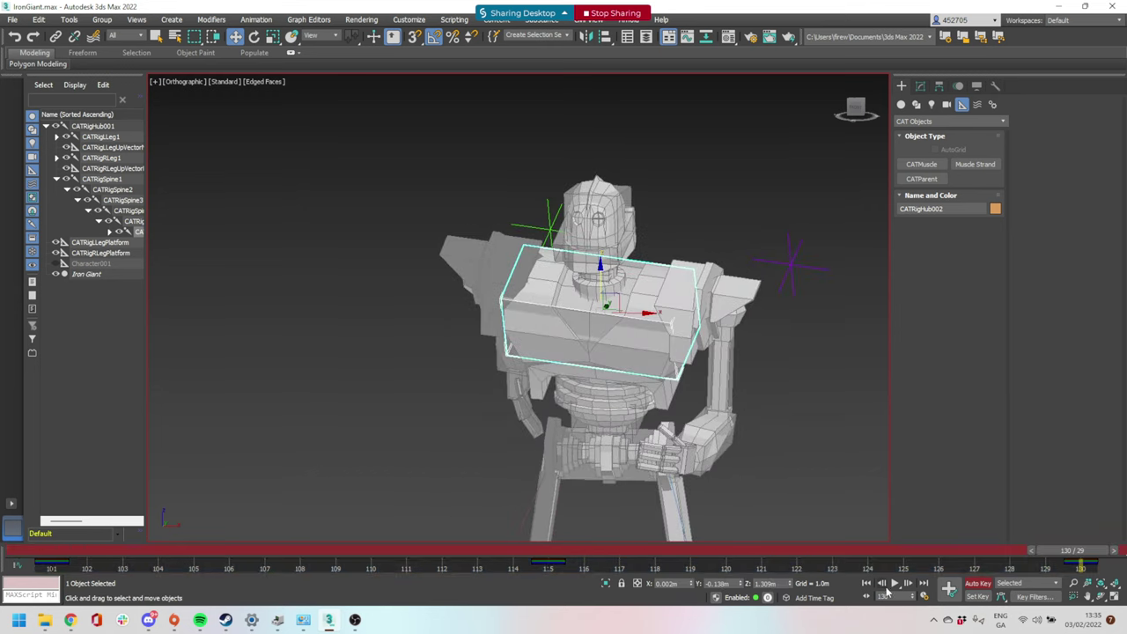
pyautogui.click(897, 583)
pyautogui.scroll(-5, 625, 431)
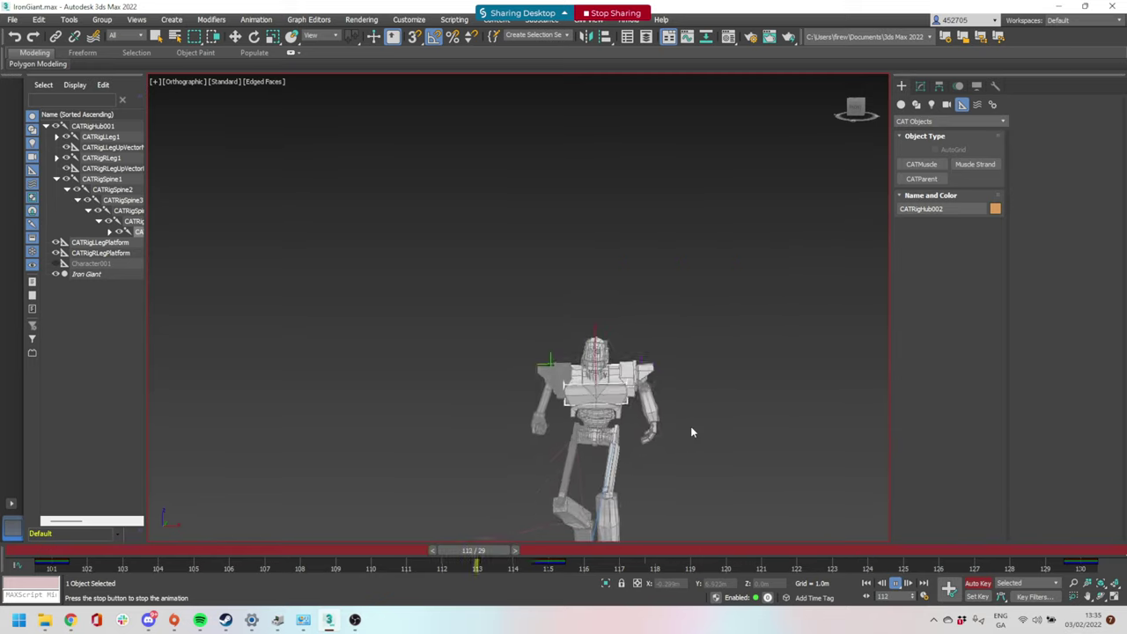
pyautogui.moveTo(661, 437); pyautogui.dragTo(665, 468, button='middle')
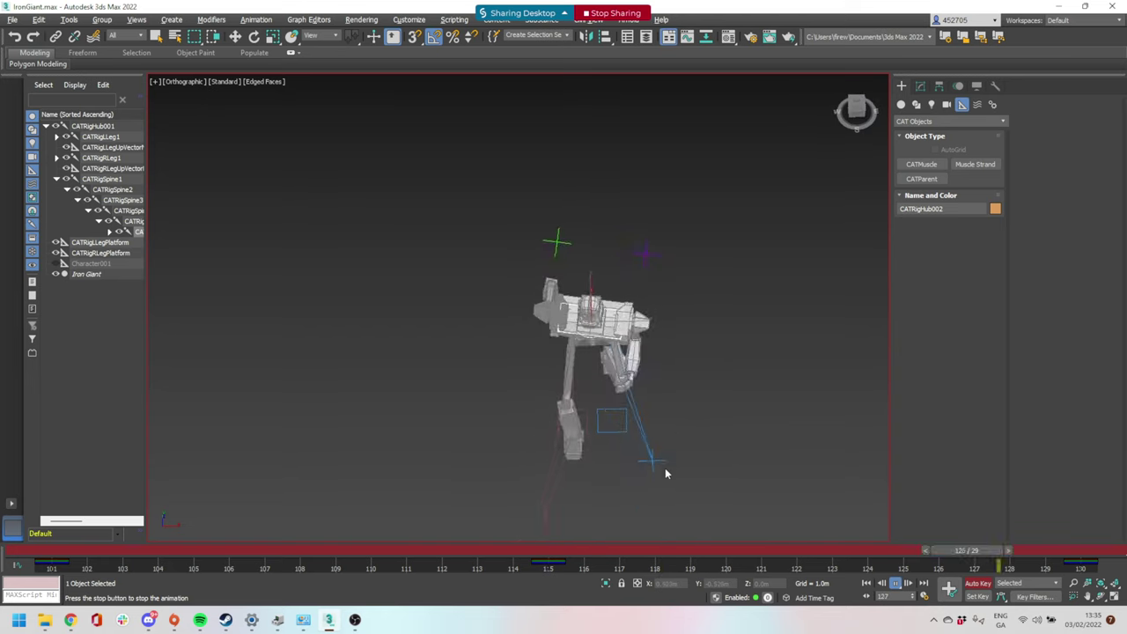
pyautogui.click(898, 585)
pyautogui.moveTo(669, 409); pyautogui.dragTo(653, 282, button='middle')
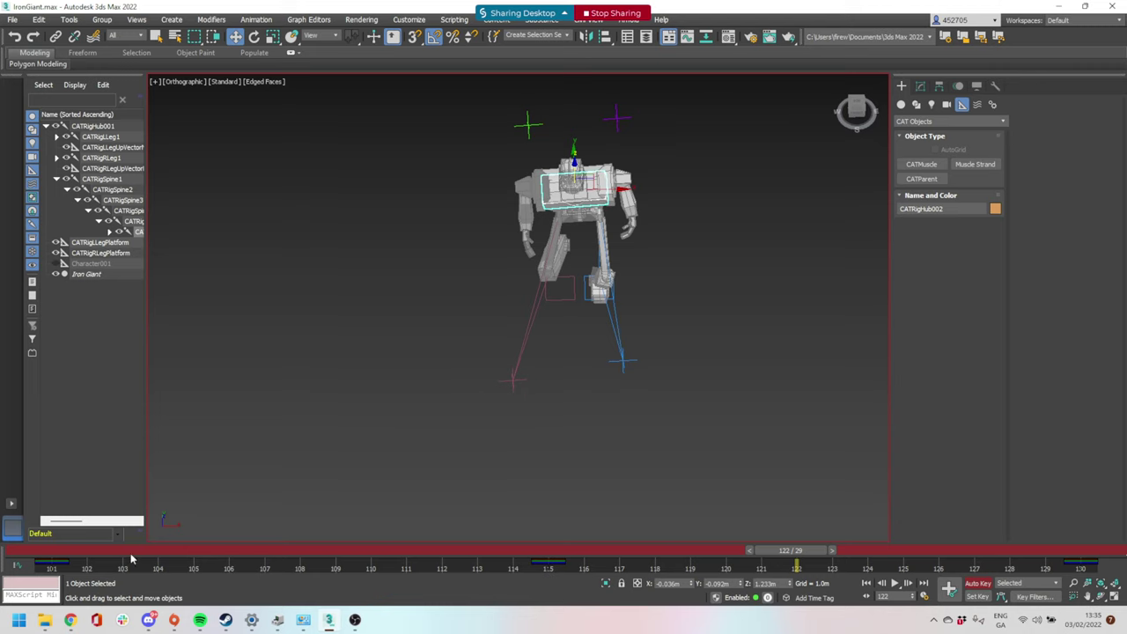
# At frame 107, move the right leg's CATRigRLegUpVectorNode inward along X and check the motion through to frame 130
pyautogui.moveTo(131, 558); pyautogui.dragTo(2, 531)
pyautogui.press('w')
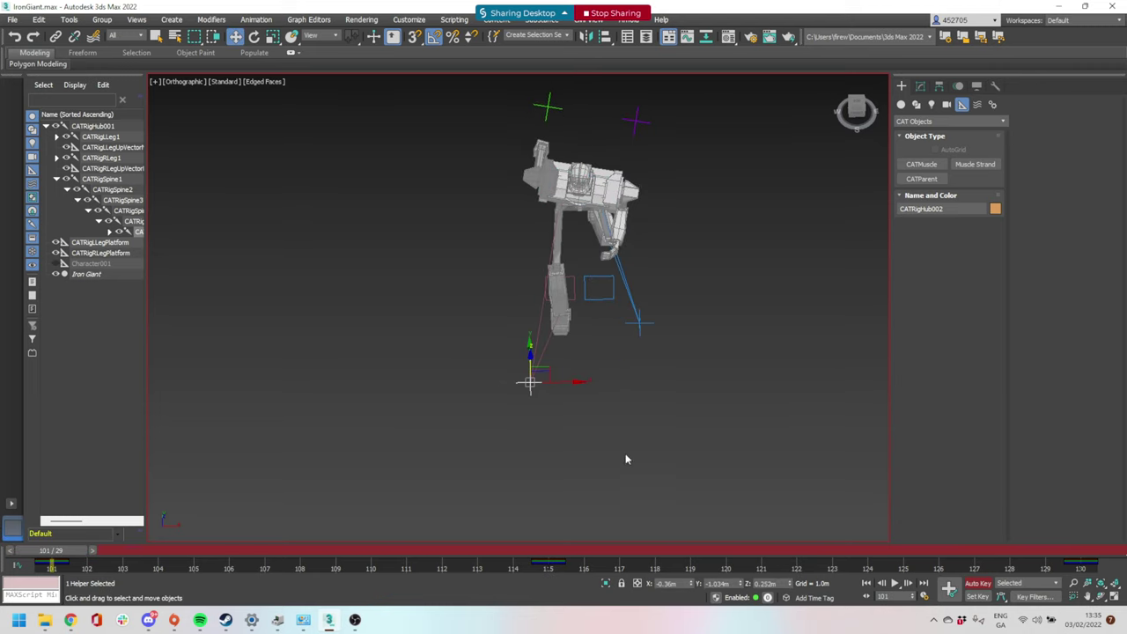
pyautogui.click(111, 168)
pyautogui.moveTo(63, 558); pyautogui.dragTo(310, 577)
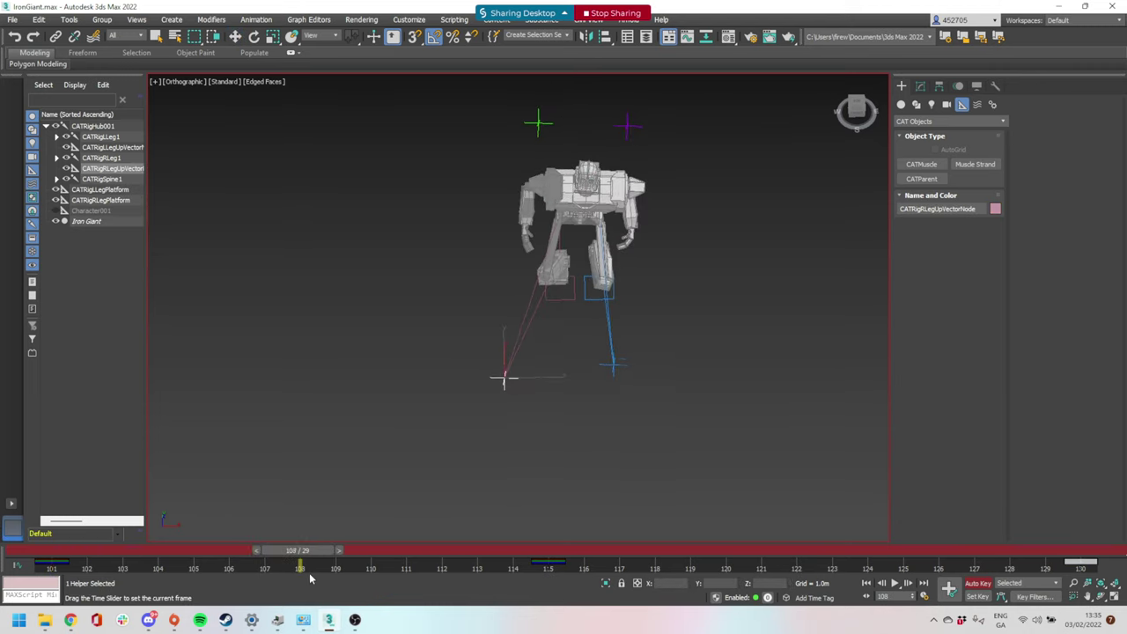
pyautogui.press(',')
pyautogui.press('w')
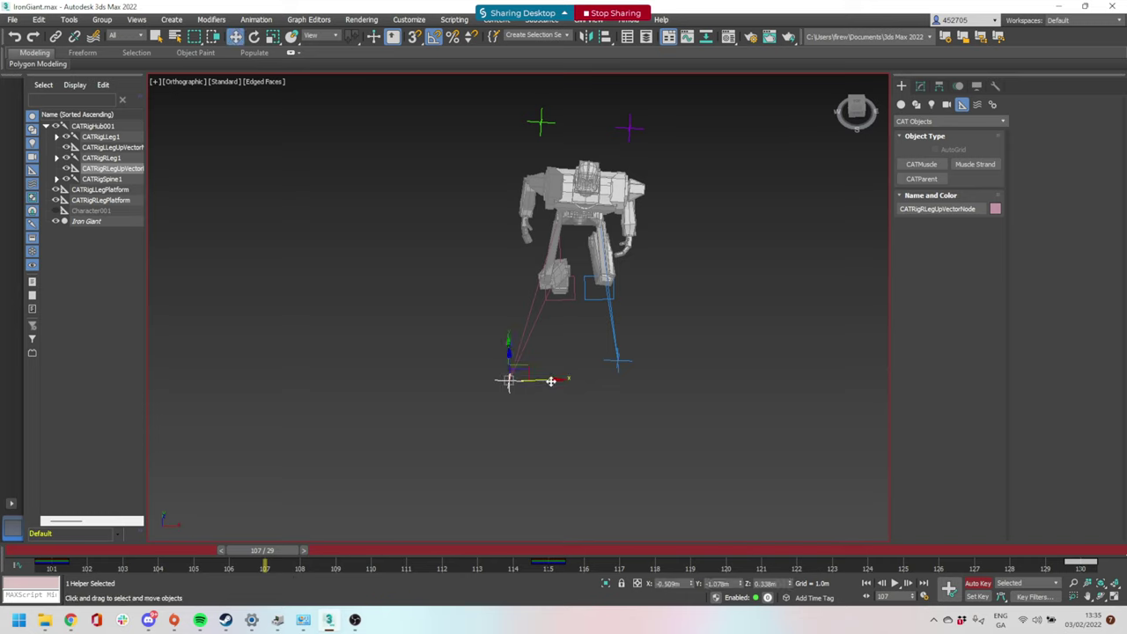
pyautogui.moveTo(551, 380); pyautogui.dragTo(605, 381)
pyautogui.moveTo(264, 551); pyautogui.dragTo(1091, 556)
pyautogui.click(655, 493)
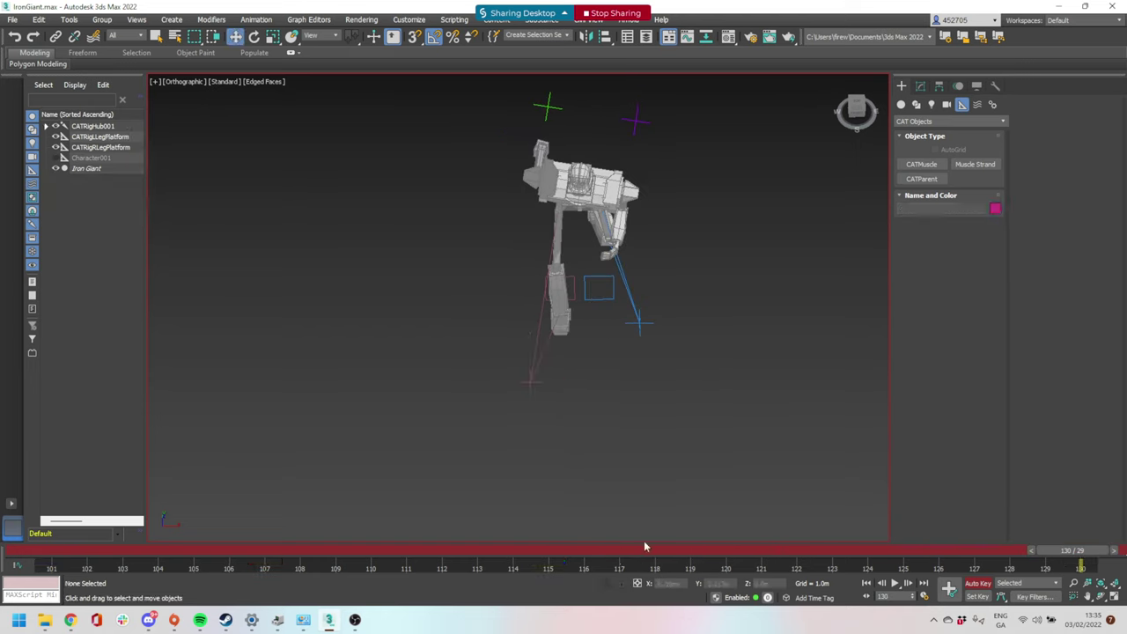
# At frame 123, move the left leg's CATRigLLegUpVectorNode inward along X to about 0.13 m and scrub through to frame 130
pyautogui.click(638, 324)
pyautogui.moveTo(572, 552); pyautogui.dragTo(866, 552)
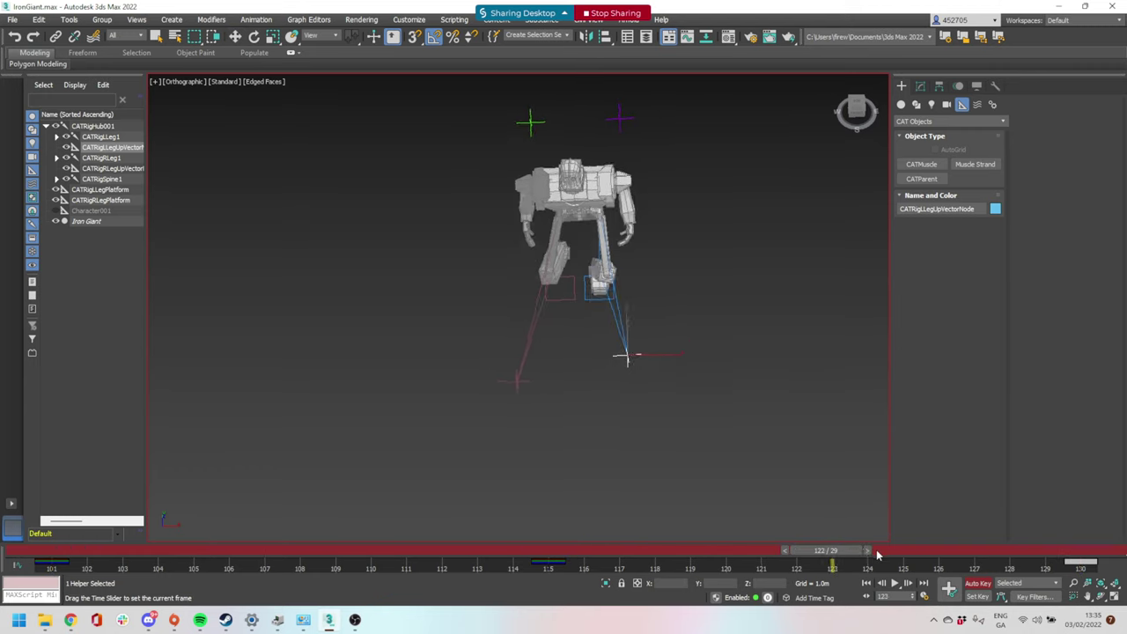
pyautogui.moveTo(672, 361); pyautogui.dragTo(642, 359)
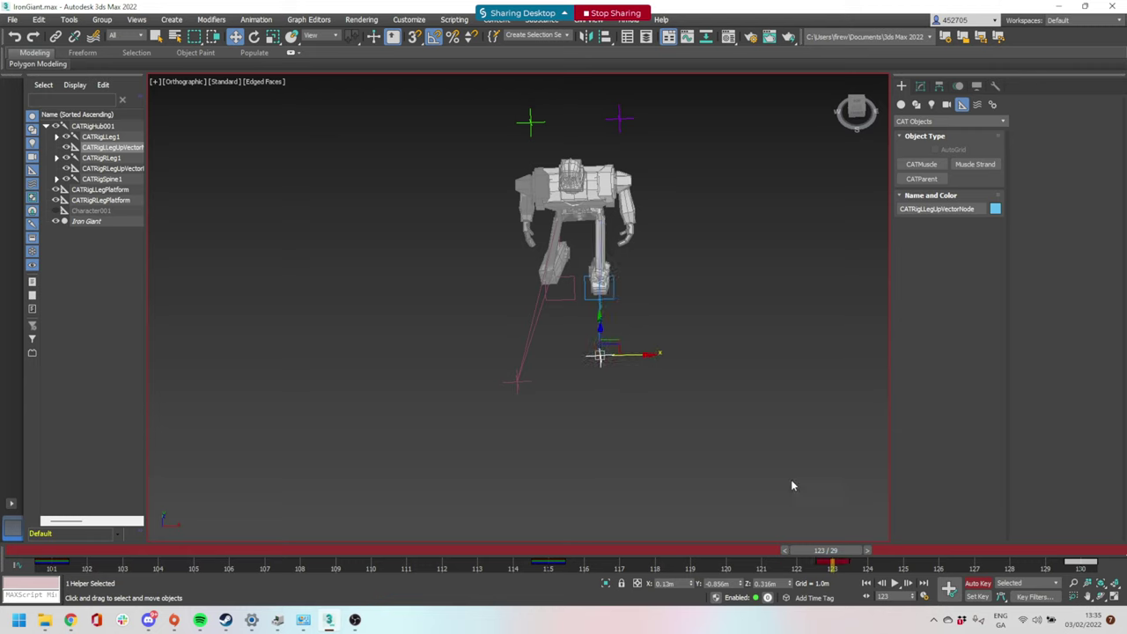
pyautogui.moveTo(850, 552); pyautogui.dragTo(1081, 552)
# Play the stride and check the knee direction from the side and the front
pyautogui.click(894, 583)
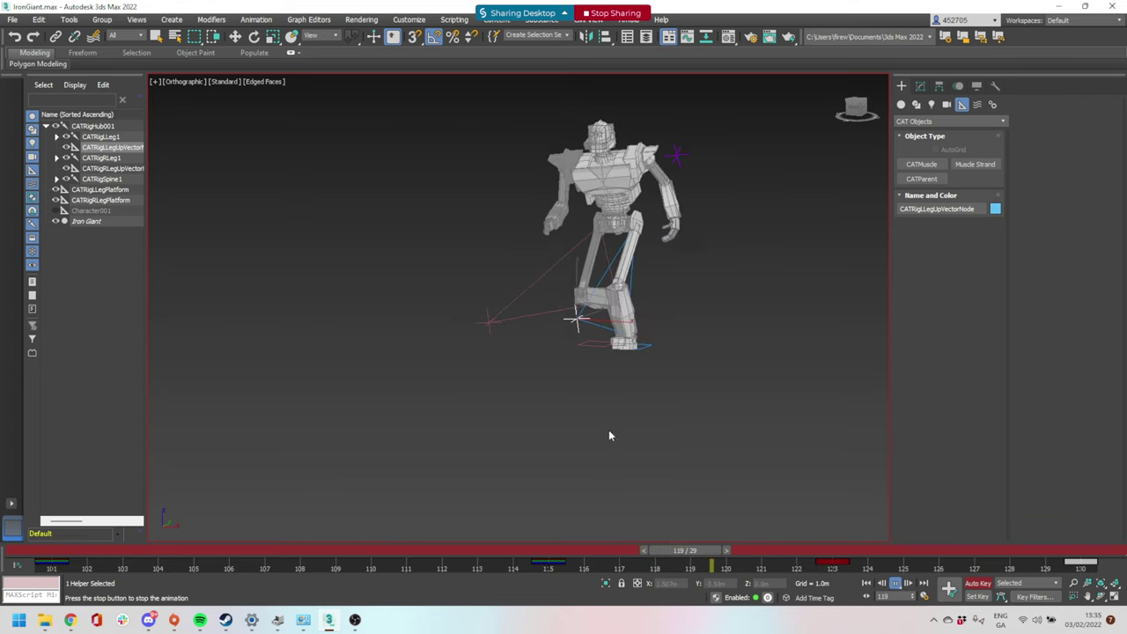
pyautogui.keyDown('alt'); pyautogui.moveTo(599, 412); pyautogui.dragTo(688, 408, button='middle'); pyautogui.keyUp('alt')
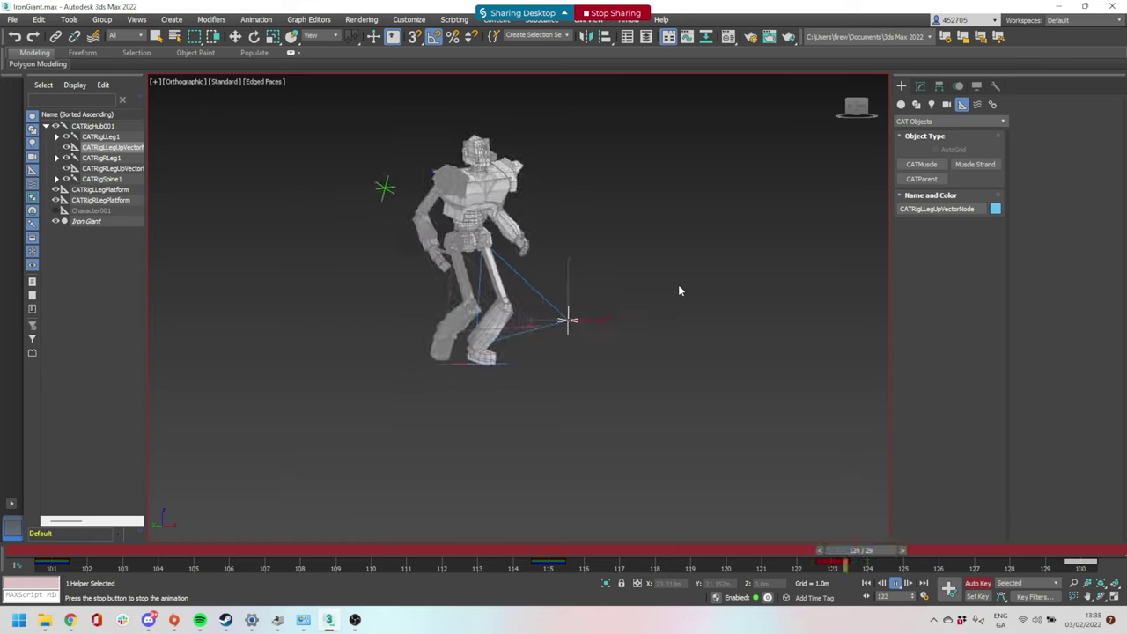
pyautogui.keyDown('alt'); pyautogui.moveTo(631, 233); pyautogui.dragTo(549, 222, button='middle'); pyautogui.keyUp('alt')
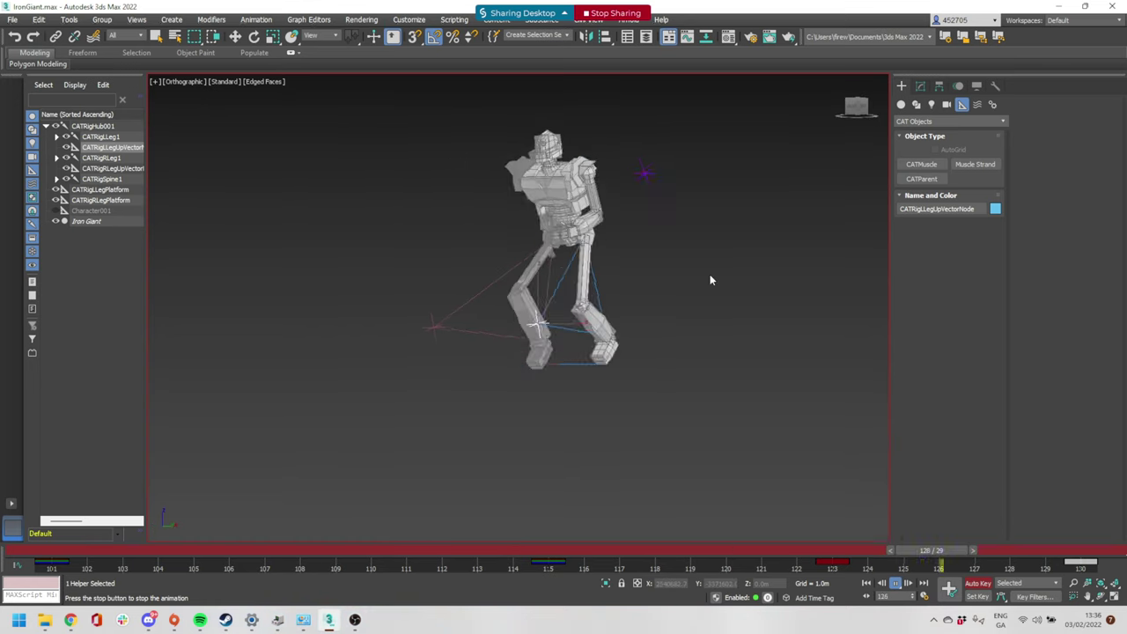
pyautogui.keyDown('alt'); pyautogui.moveTo(654, 315); pyautogui.dragTo(613, 288, button='middle'); pyautogui.keyUp('alt')
pyautogui.click(896, 581)
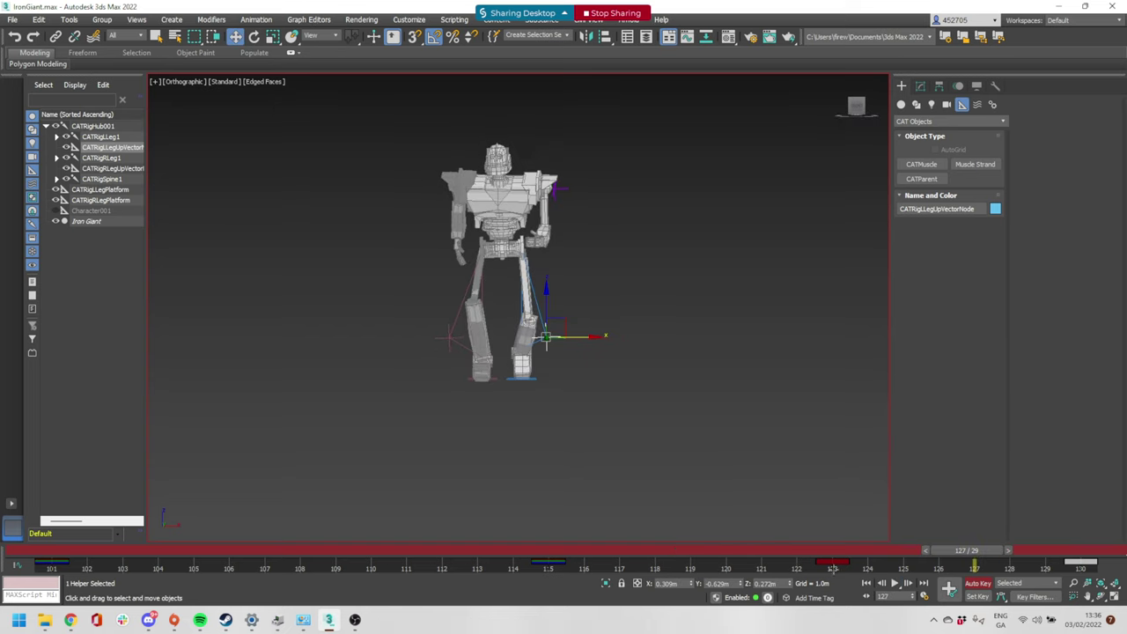
# From frame 101, set the playback speed to 1/2x and play the stride from the side and front
pyautogui.moveTo(793, 551); pyautogui.dragTo(4, 549)
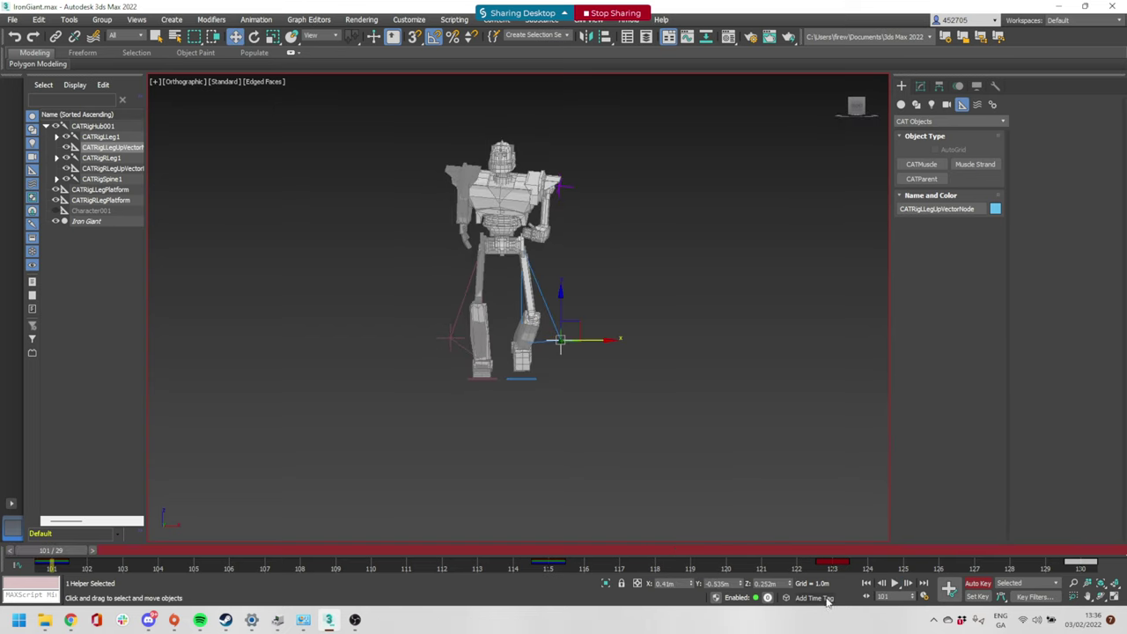
pyautogui.click(925, 596)
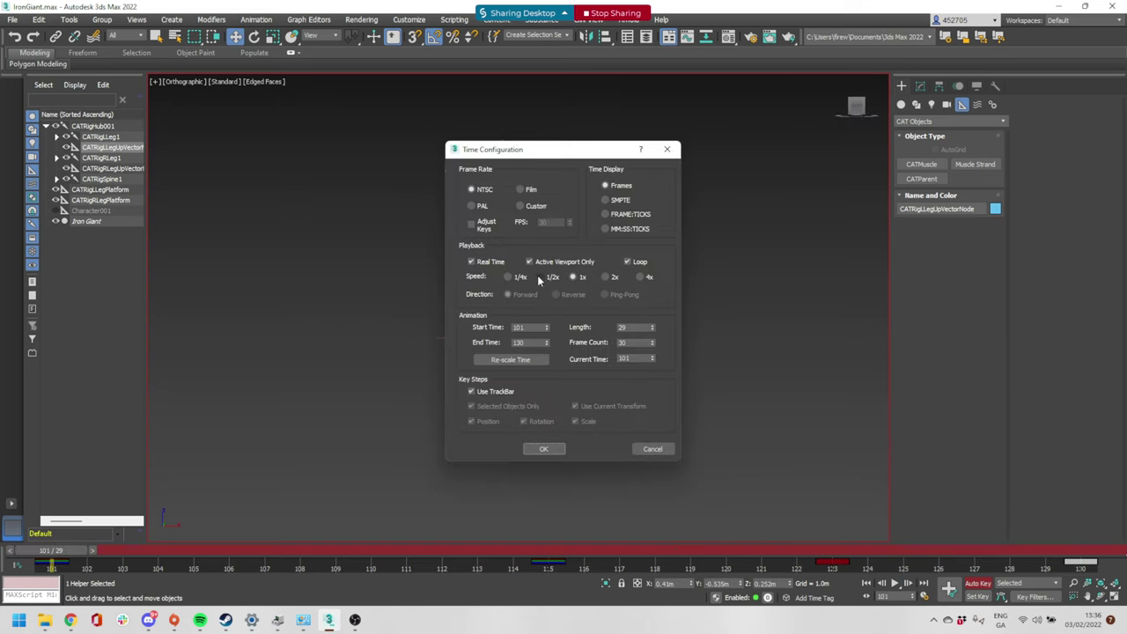
pyautogui.click(542, 450)
pyautogui.click(895, 583)
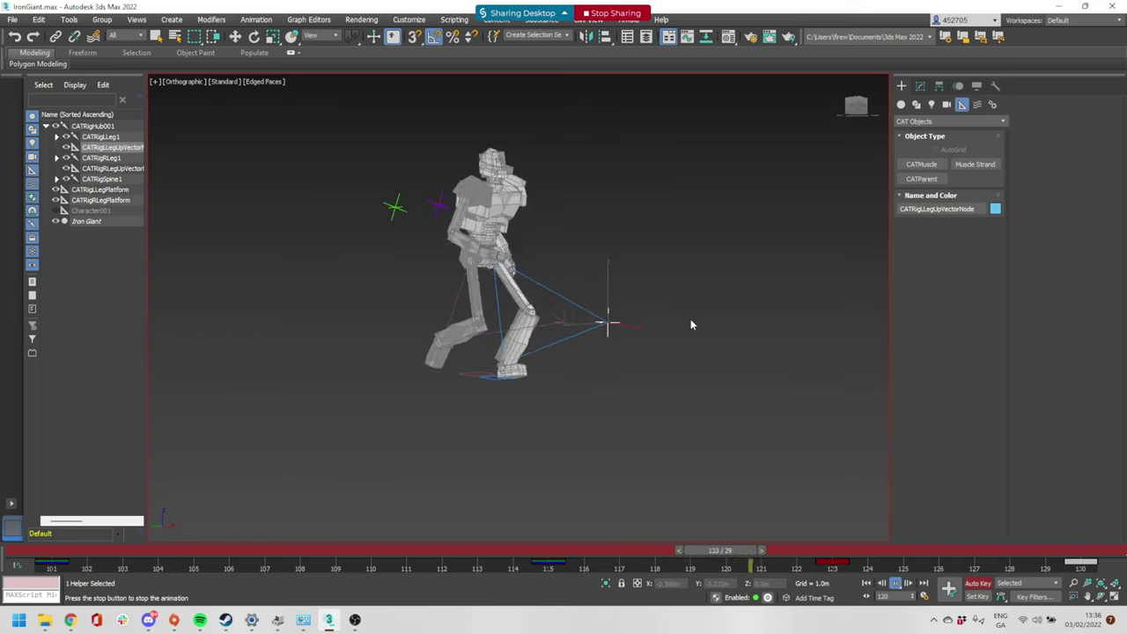
pyautogui.keyDown('alt'); pyautogui.moveTo(689, 322); pyautogui.dragTo(640, 331, button='middle'); pyautogui.keyUp('alt')
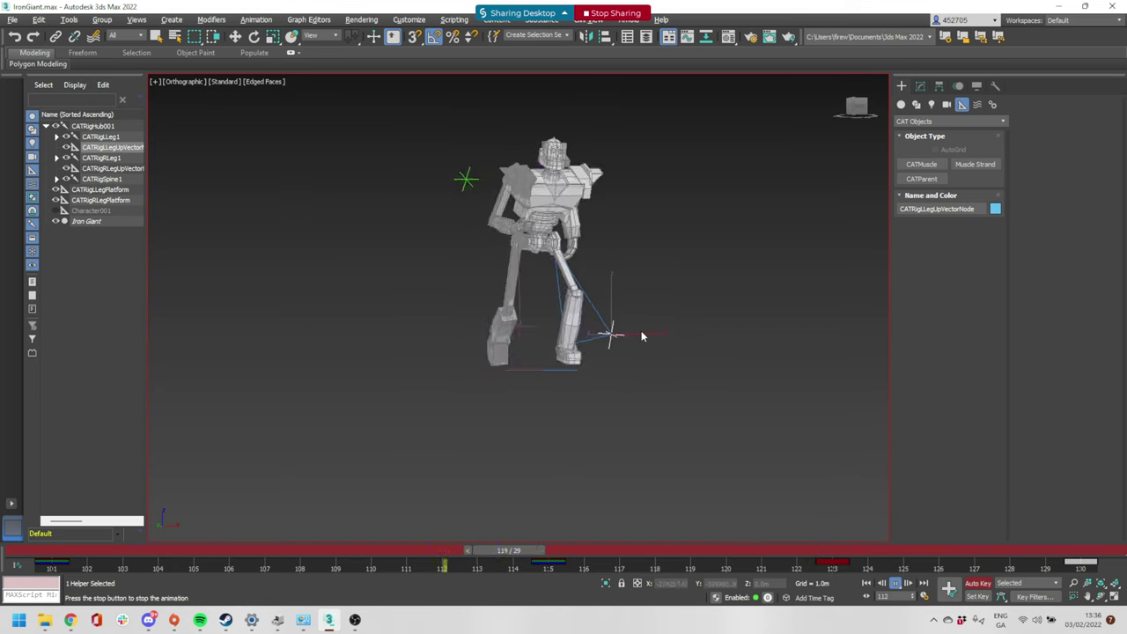
pyautogui.click(891, 583)
# Go to frame 107 and select the hip hub CATRigHub001
pyautogui.moveTo(797, 556); pyautogui.dragTo(271, 529)
pyautogui.press('w')
pyautogui.click(542, 252)
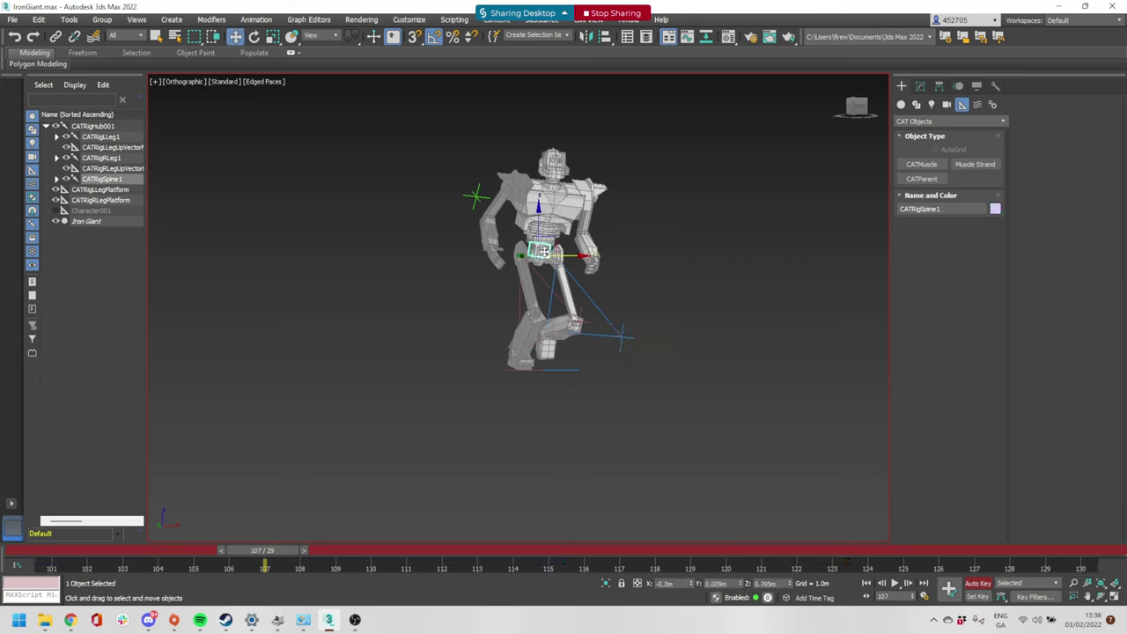
pyautogui.scroll(3, 573, 281)
pyautogui.click(517, 238)
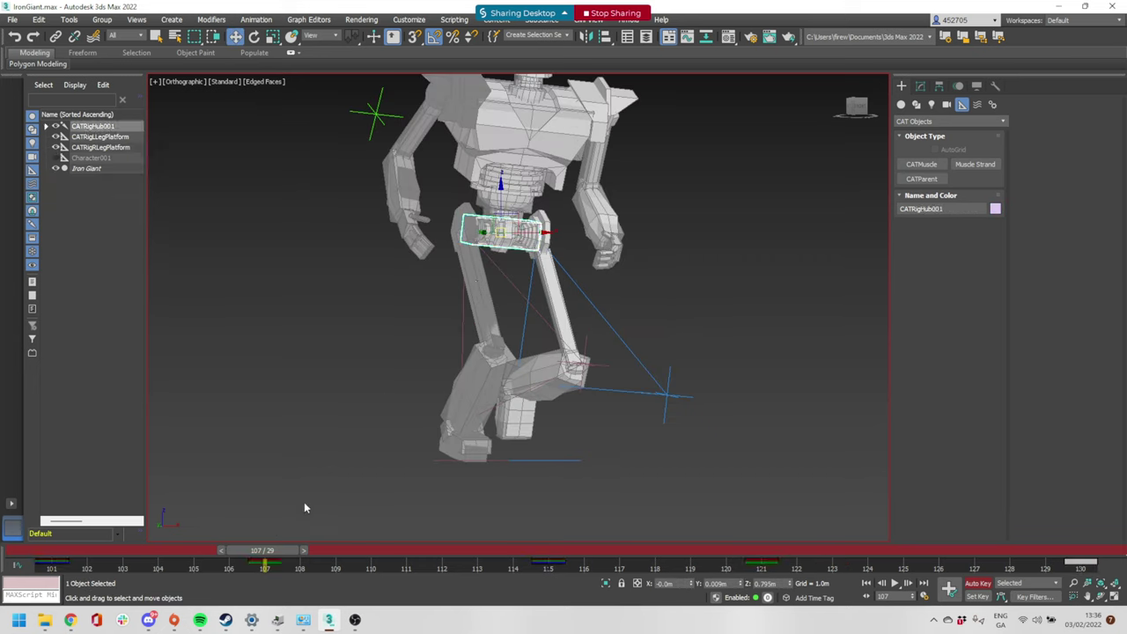
pyautogui.moveTo(267, 554)
pyautogui.mouseDown()
pyautogui.moveTo(332, 572)
pyautogui.moveTo(744, 583)
pyautogui.moveTo(275, 555)
pyautogui.mouseUp()
pyautogui.press('w')
pyautogui.press('e')
pyautogui.moveTo(471, 201); pyautogui.dragTo(470, 201)
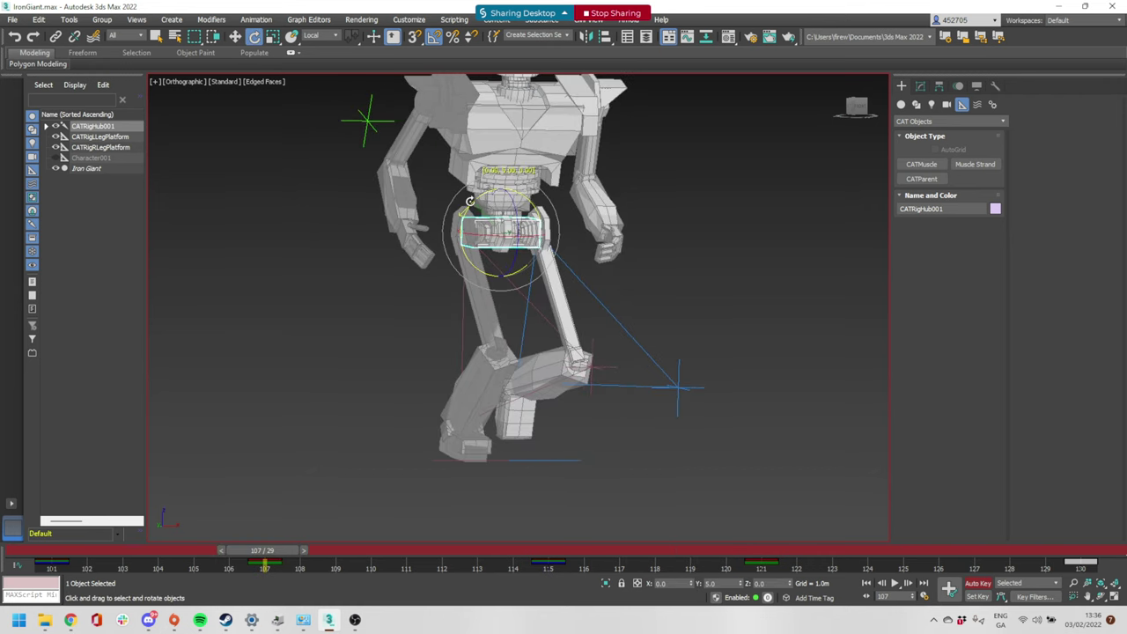
pyautogui.moveTo(286, 550)
pyautogui.mouseDown()
pyautogui.moveTo(176, 561)
pyautogui.moveTo(374, 568)
pyautogui.moveTo(281, 566)
pyautogui.mouseUp()
# At frame 107, slightly reduce the hip hub's sideways tilt around its local Y axis without angle snap, and play the stride
pyautogui.press('e')
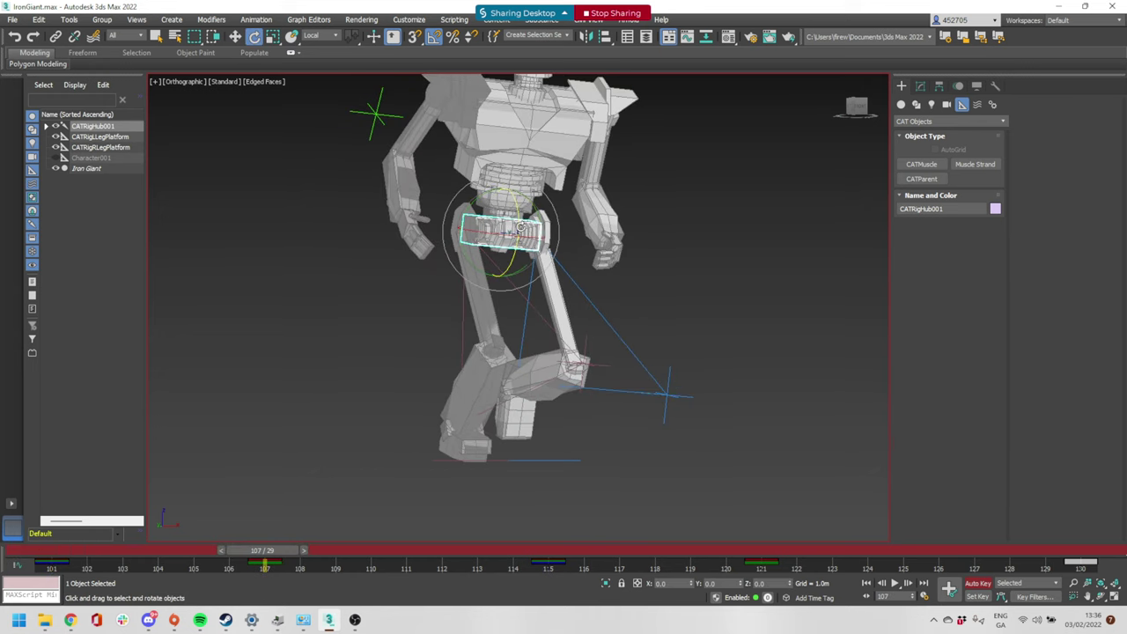
pyautogui.moveTo(473, 201); pyautogui.dragTo(471, 201)
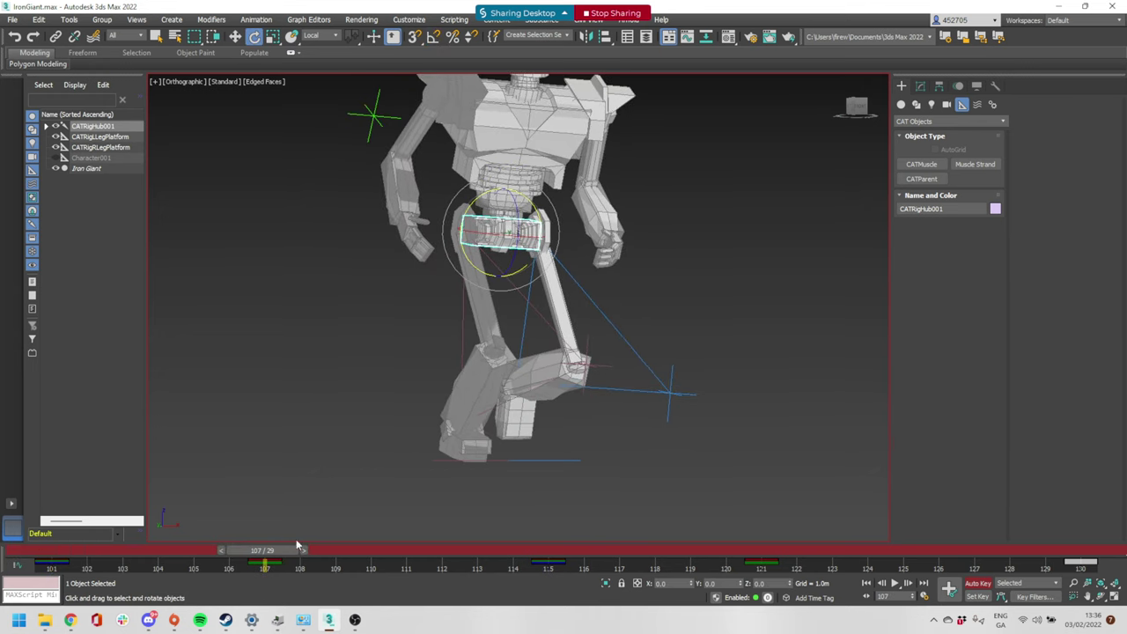
pyautogui.moveTo(296, 546); pyautogui.dragTo(664, 535)
pyautogui.press('e')
pyautogui.scroll(-5, 658, 467)
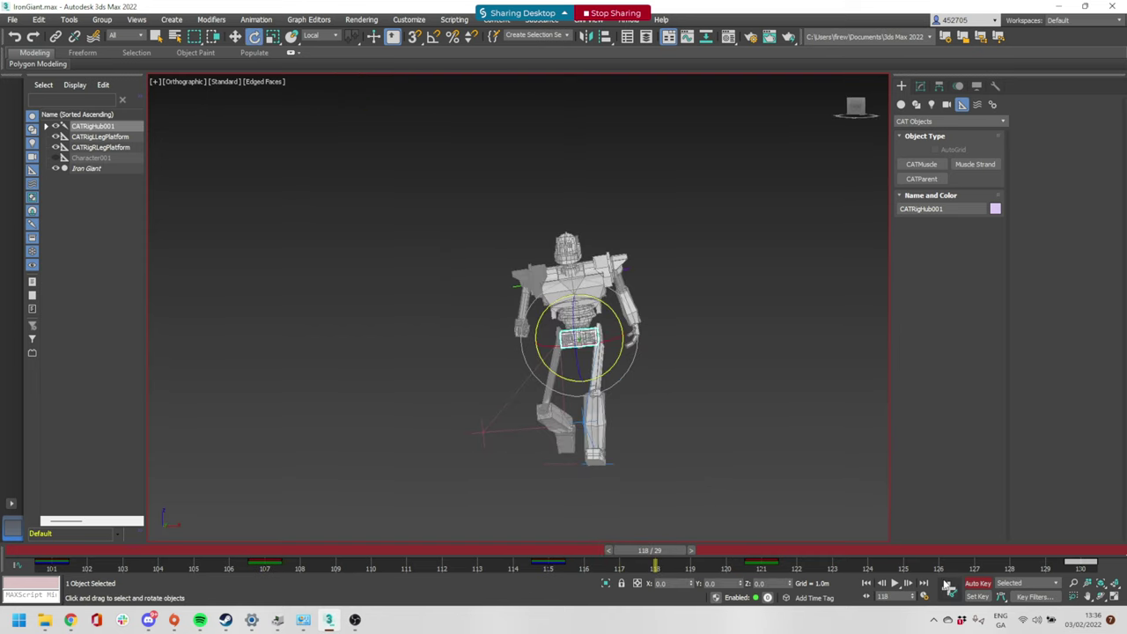
pyautogui.click(894, 584)
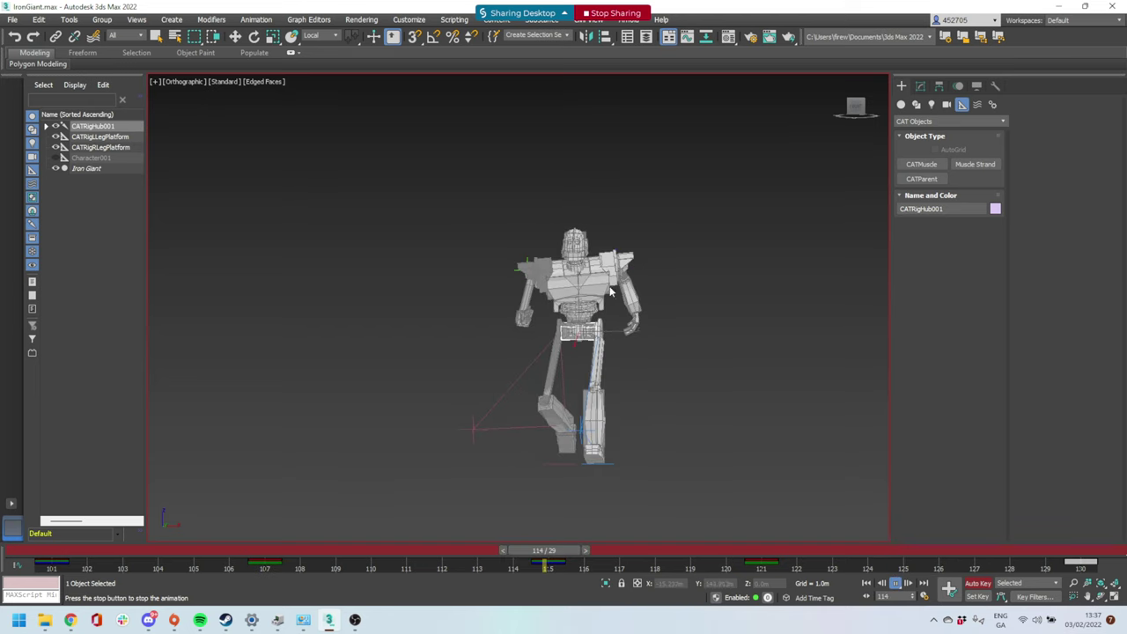
pyautogui.click(898, 584)
# At frame 115, rotate the chest hub CATRigHub002 slightly towards level, using the View reference coordinate system
pyautogui.press('e')
pyautogui.click(571, 279)
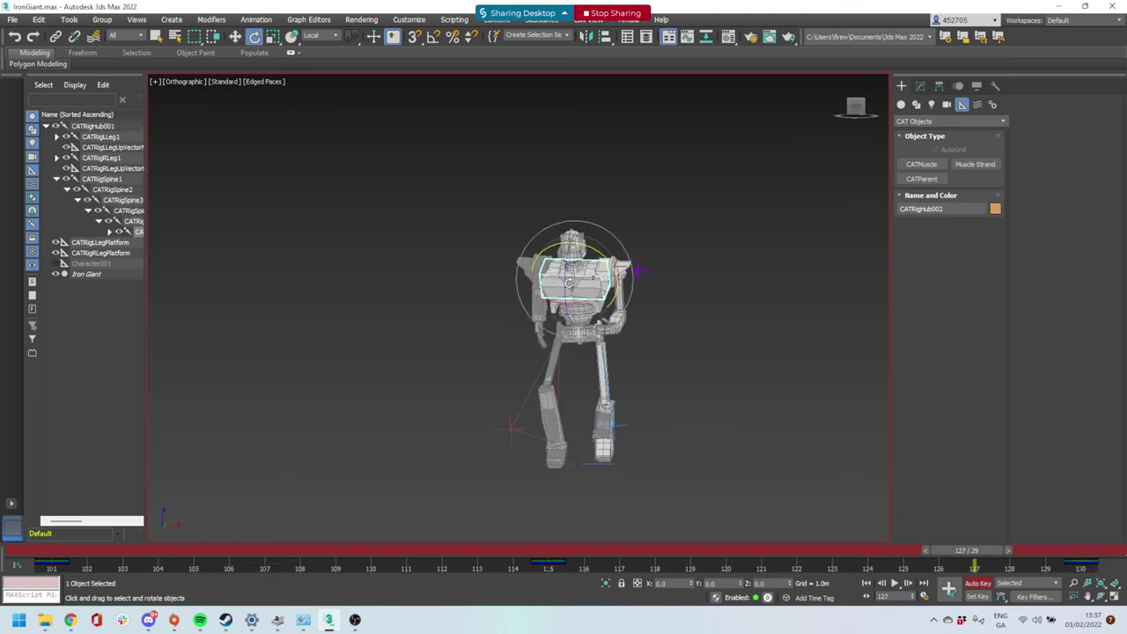
pyautogui.moveTo(554, 552)
pyautogui.mouseDown()
pyautogui.moveTo(3, 546)
pyautogui.moveTo(463, 569)
pyautogui.moveTo(546, 562)
pyautogui.mouseUp()
pyautogui.press('e')
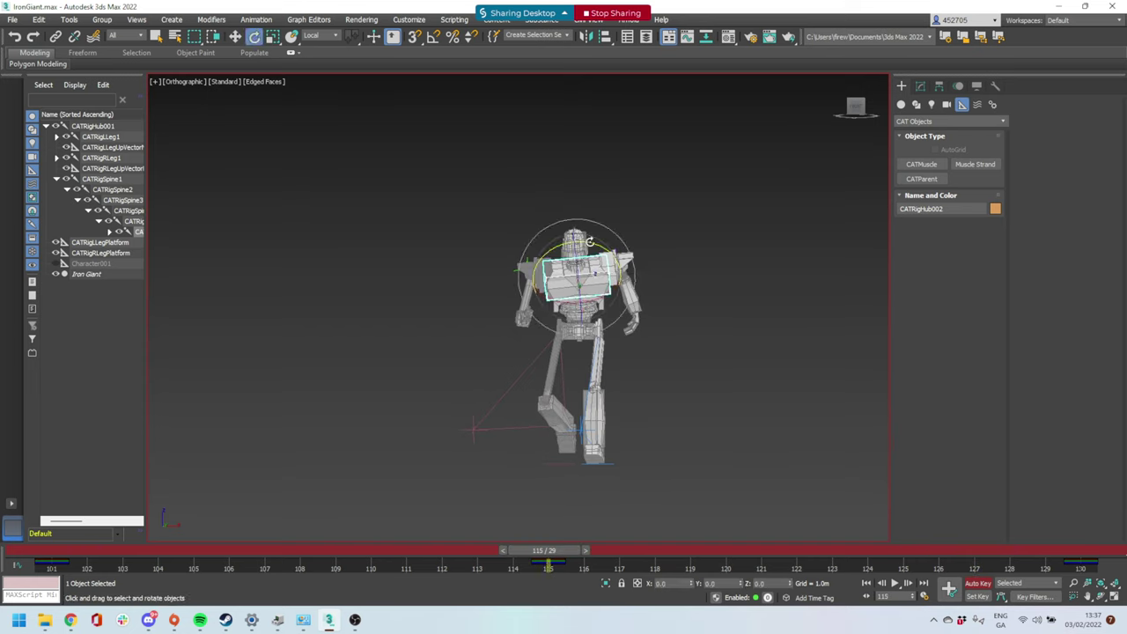
pyautogui.moveTo(590, 242); pyautogui.dragTo(616, 264)
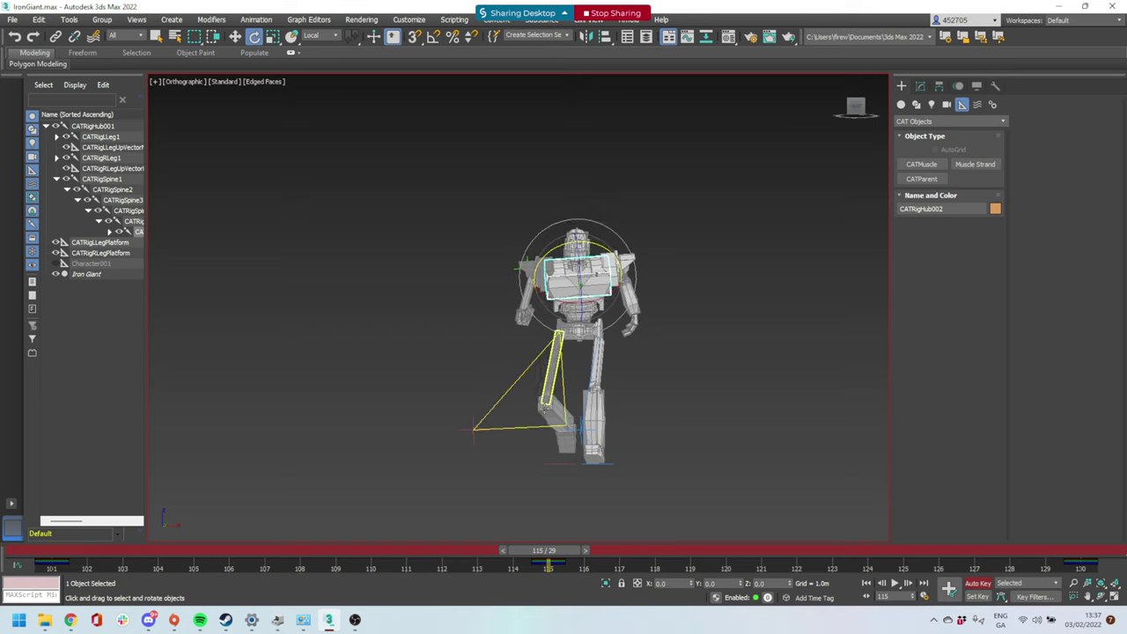
pyautogui.hotkey('ctrl', 'z')
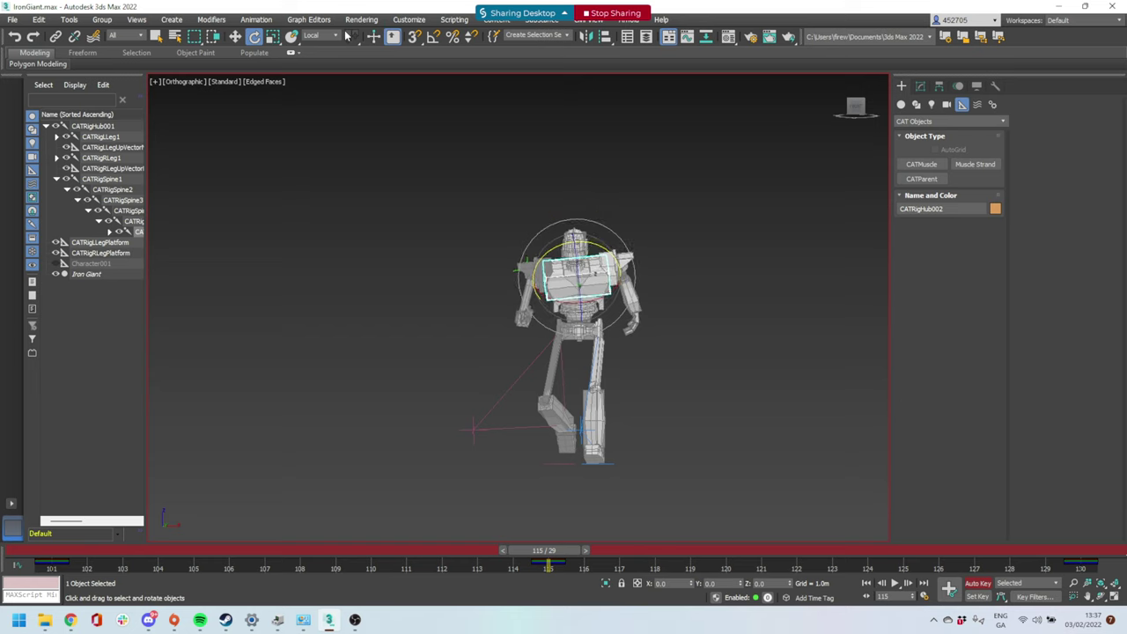
pyautogui.click(323, 36)
pyautogui.click(313, 45)
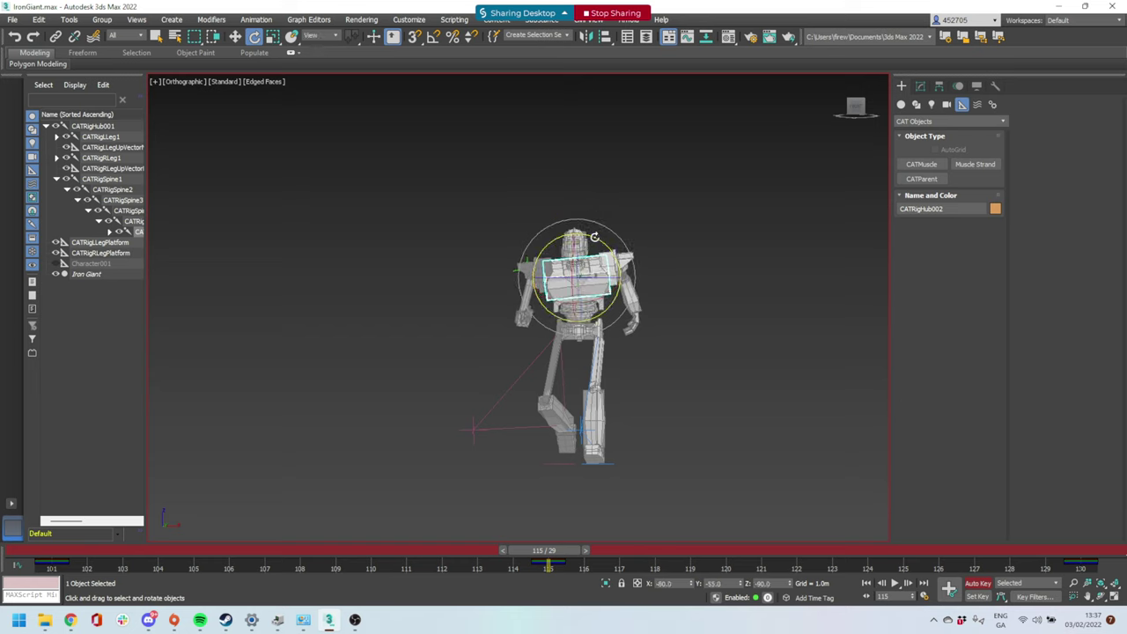
pyautogui.moveTo(594, 238); pyautogui.dragTo(596, 237)
# Scrub the chest hub's motion across the loop and play the stride from the front
pyautogui.moveTo(545, 550); pyautogui.dragTo(123, 551)
pyautogui.moveTo(156, 599); pyautogui.dragTo(1078, 581)
pyautogui.press('e')
pyautogui.click(895, 584)
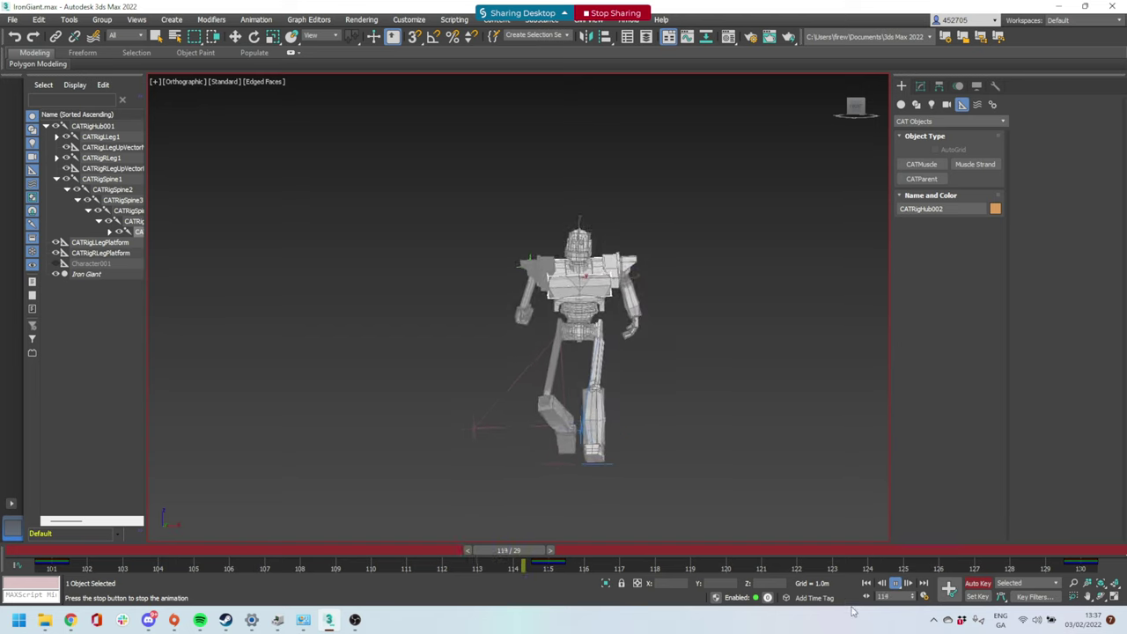
# Adjust the playback speed in the time configuration and play the stride while viewing the rig from all around
pyautogui.click(925, 596)
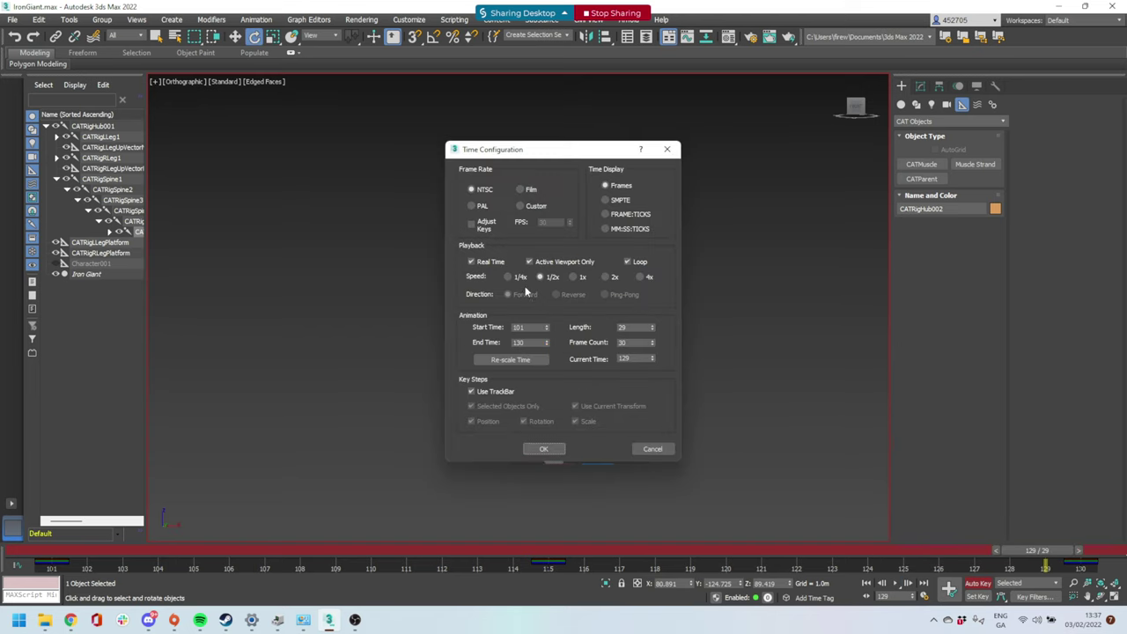
pyautogui.click(544, 449)
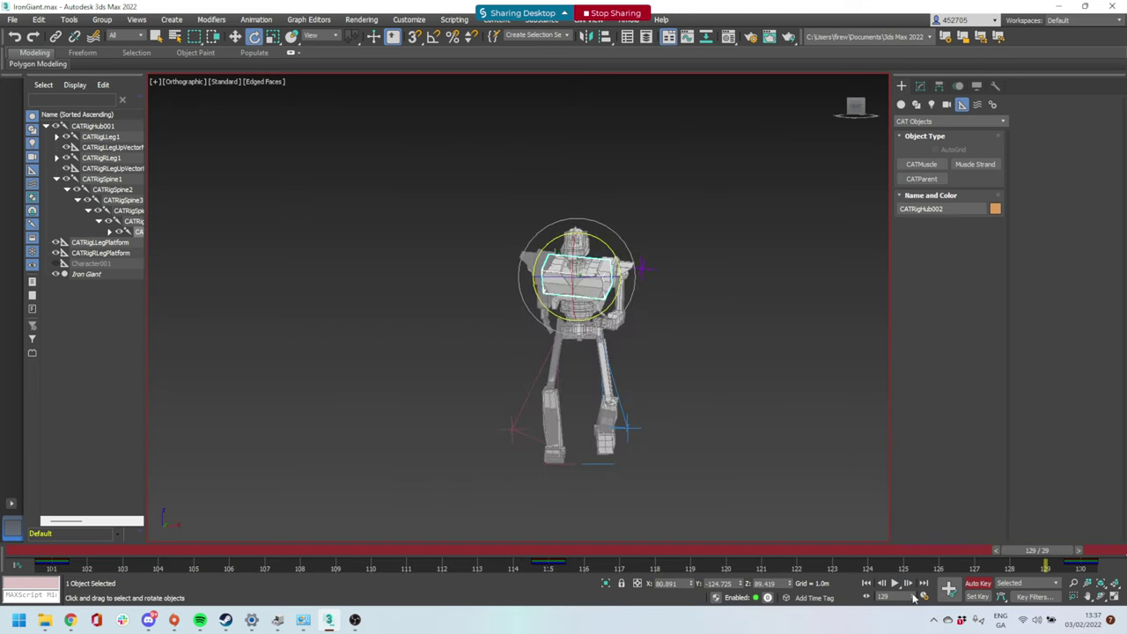
pyautogui.click(894, 583)
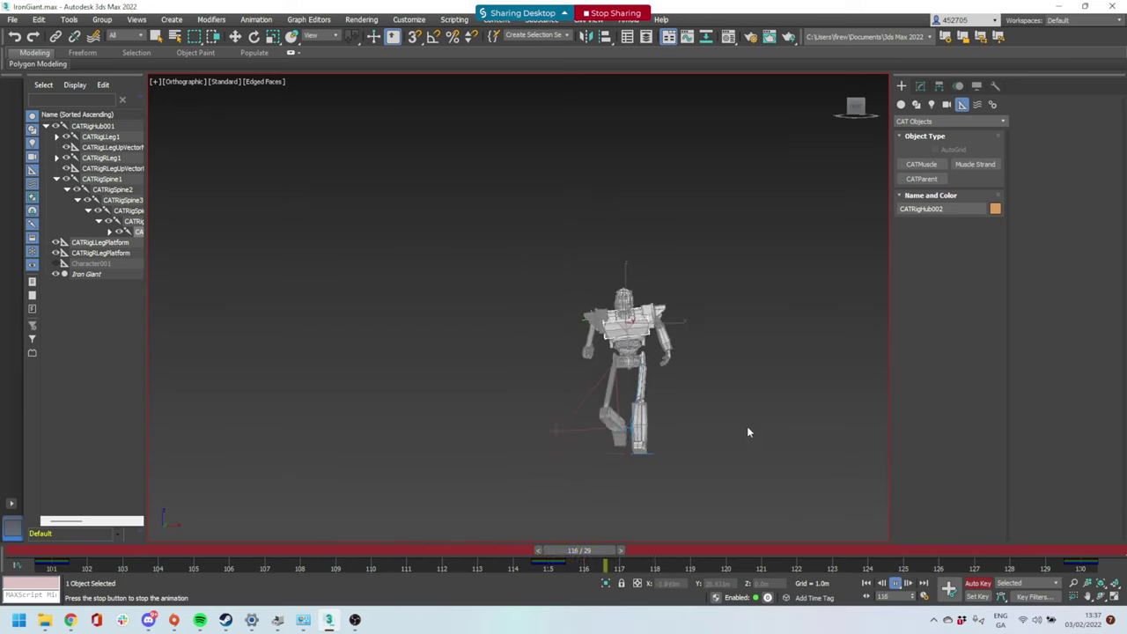
pyautogui.keyDown('alt'); pyautogui.moveTo(742, 422); pyautogui.dragTo(682, 429, button='middle'); pyautogui.keyUp('alt')
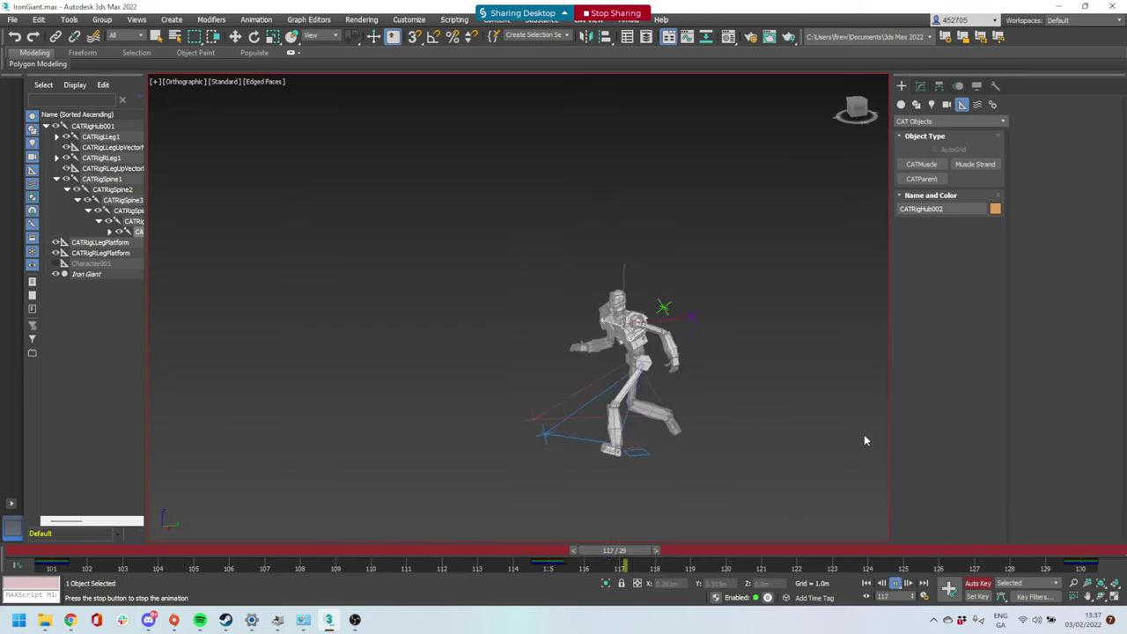
pyautogui.keyDown('alt'); pyautogui.moveTo(793, 428); pyautogui.dragTo(693, 444, button='middle'); pyautogui.keyUp('alt')
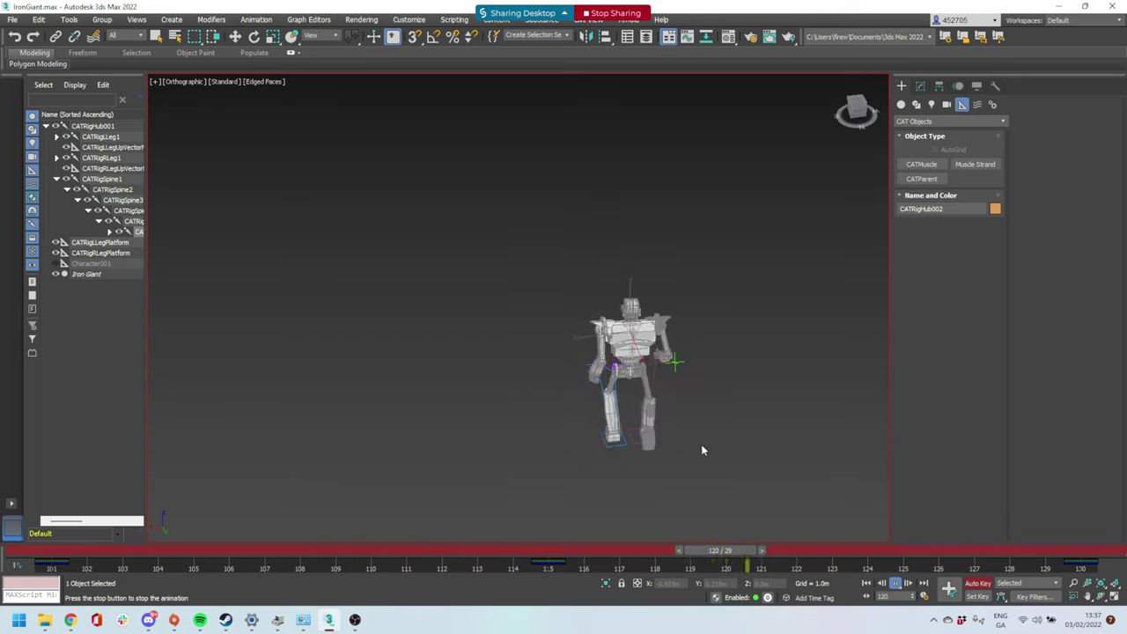
pyautogui.keyDown('alt'); pyautogui.moveTo(772, 424); pyautogui.dragTo(658, 423, button='middle'); pyautogui.keyUp('alt')
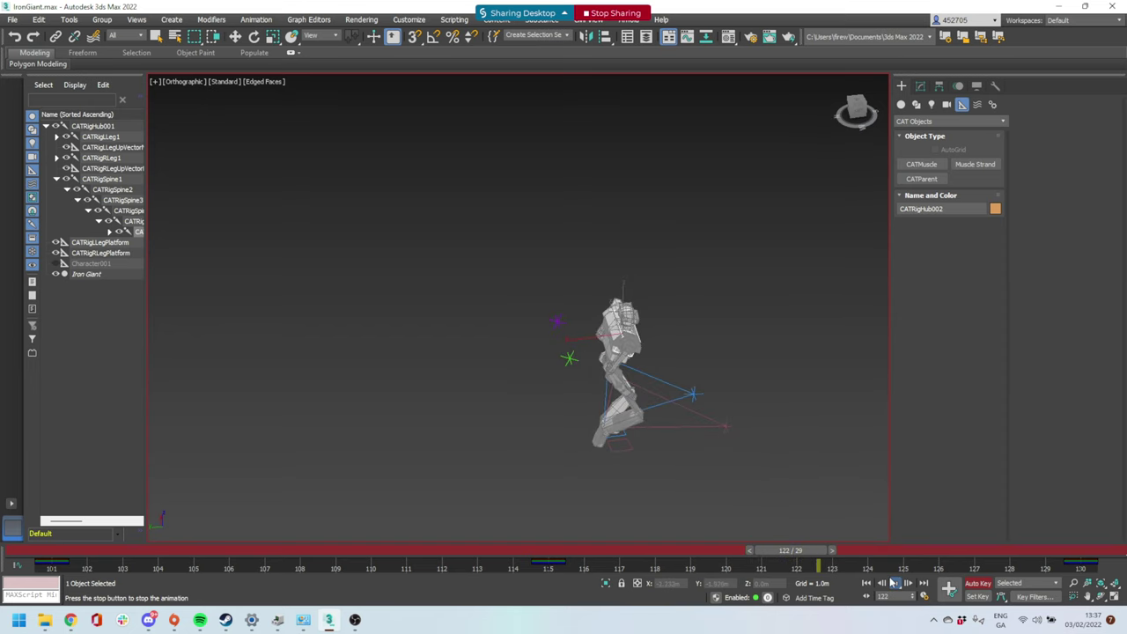
pyautogui.press('e')
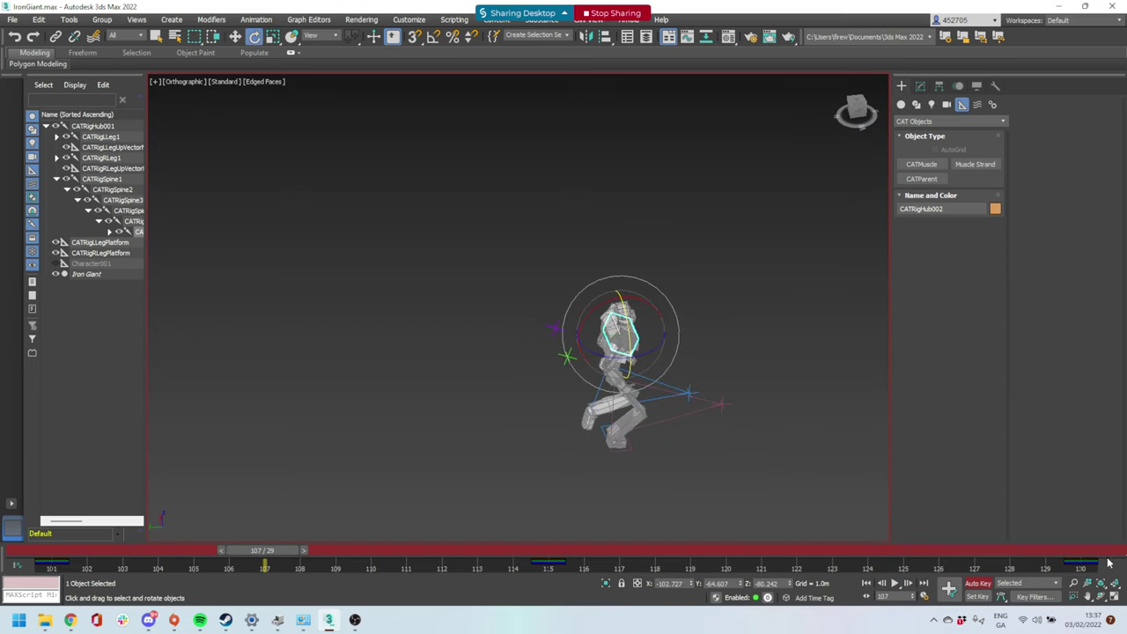